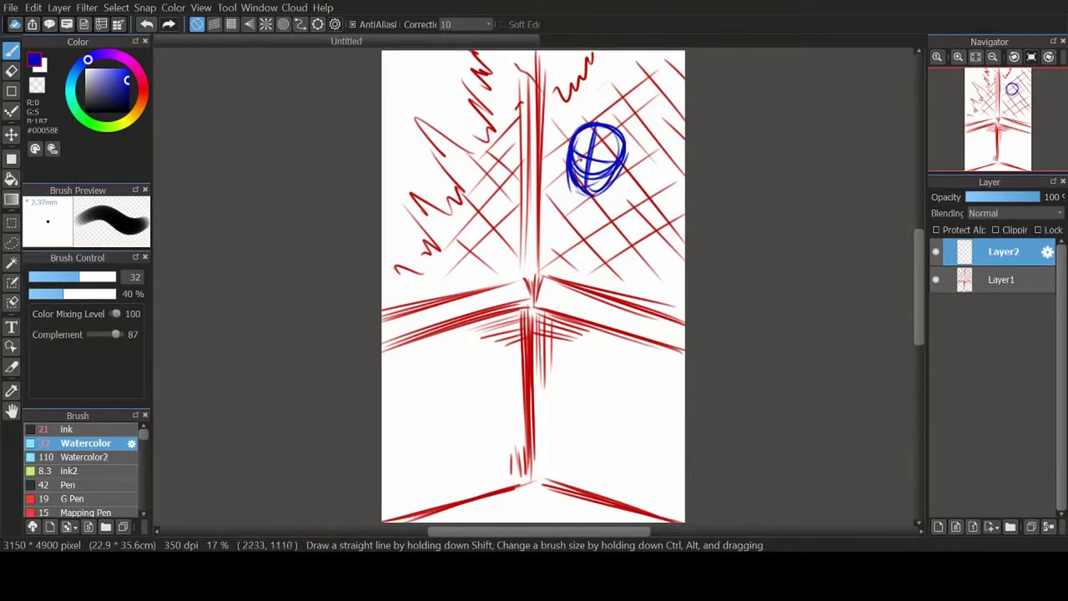
# Step: Sketch the figure's neck, shoulders, torso and belt in blue beneath the head on Layer2
pyautogui.moveTo(565, 341); pyautogui.dragTo(594, 338)
pyautogui.moveTo(615, 212)
pyautogui.mouseDown()
pyautogui.moveTo(631, 240)
pyautogui.moveTo(609, 338)
pyautogui.mouseUp()
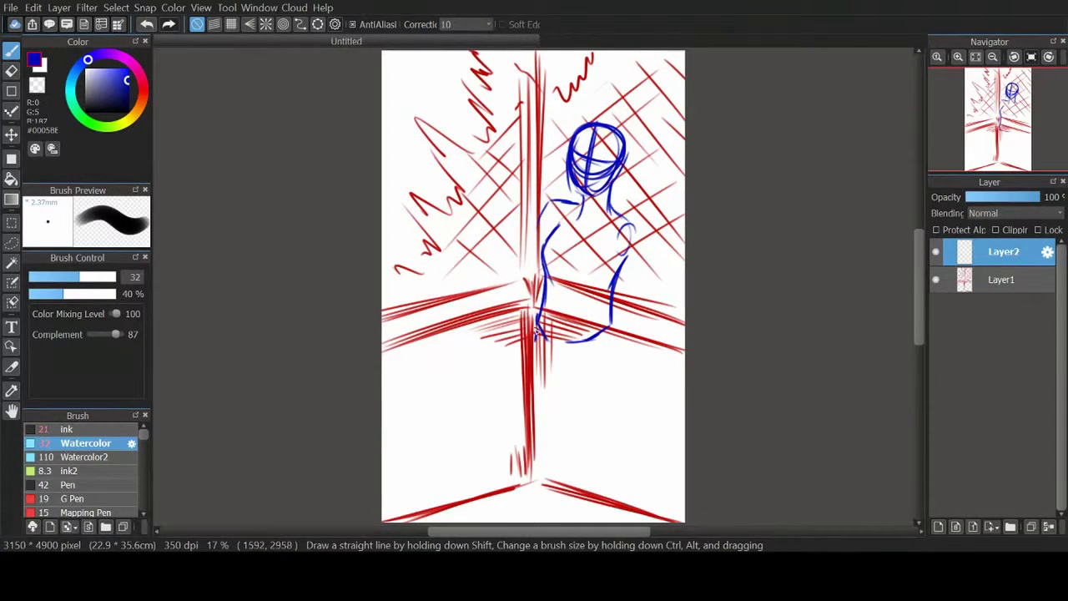
pyautogui.moveTo(535, 330); pyautogui.dragTo(609, 347)
# Step: Sketch the figure's hips, straight leg, bent leg, foot and ground shadow strokes in blue
pyautogui.moveTo(541, 364); pyautogui.dragTo(555, 390)
pyautogui.moveTo(613, 342); pyautogui.dragTo(611, 416)
pyautogui.moveTo(573, 383)
pyautogui.mouseDown()
pyautogui.moveTo(619, 388)
pyautogui.moveTo(564, 479)
pyautogui.moveTo(561, 519)
pyautogui.mouseUp()
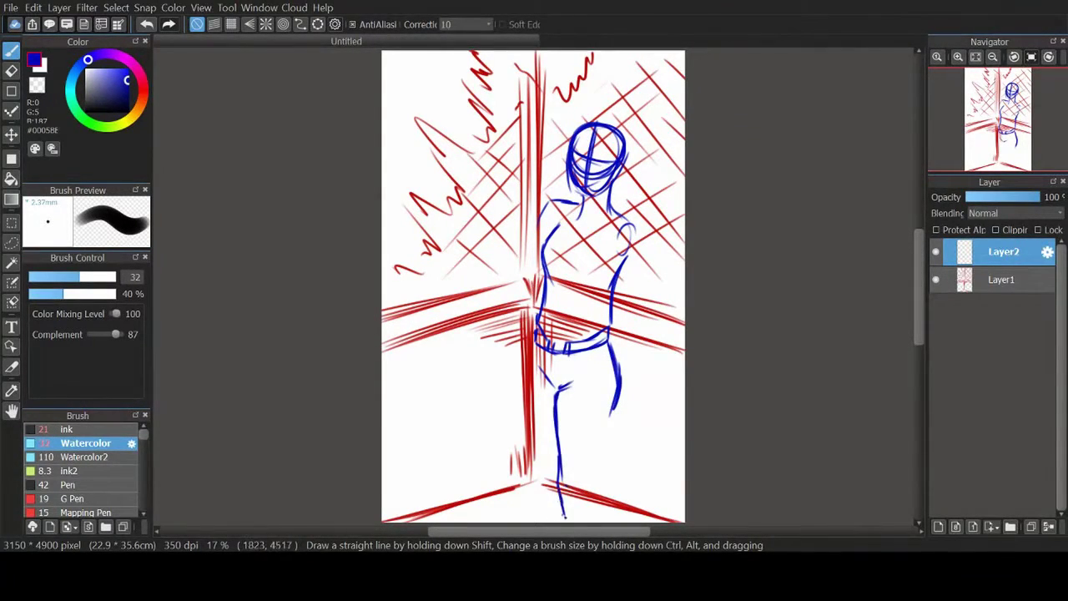
pyautogui.moveTo(621, 389); pyautogui.dragTo(594, 520)
pyautogui.moveTo(605, 472); pyautogui.dragTo(594, 522)
pyautogui.moveTo(554, 407); pyautogui.dragTo(532, 467)
pyautogui.moveTo(531, 342); pyautogui.dragTo(494, 467)
pyautogui.moveTo(495, 471); pyautogui.dragTo(536, 505)
pyautogui.moveTo(501, 476); pyautogui.dragTo(559, 527)
pyautogui.moveTo(517, 490); pyautogui.dragTo(467, 512)
# Step: Sketch the neckline, shoulders, short sleeve and the arm reaching to the canvas edge in blue
pyautogui.moveTo(574, 210)
pyautogui.mouseDown()
pyautogui.moveTo(622, 204)
pyautogui.moveTo(644, 225)
pyautogui.mouseUp()
pyautogui.moveTo(639, 224); pyautogui.dragTo(656, 265)
pyautogui.moveTo(634, 242)
pyautogui.mouseDown()
pyautogui.moveTo(637, 278)
pyautogui.moveTo(682, 337)
pyautogui.mouseUp()
pyautogui.moveTo(654, 269); pyautogui.dragTo(686, 318)
pyautogui.moveTo(558, 200); pyautogui.dragTo(539, 269)
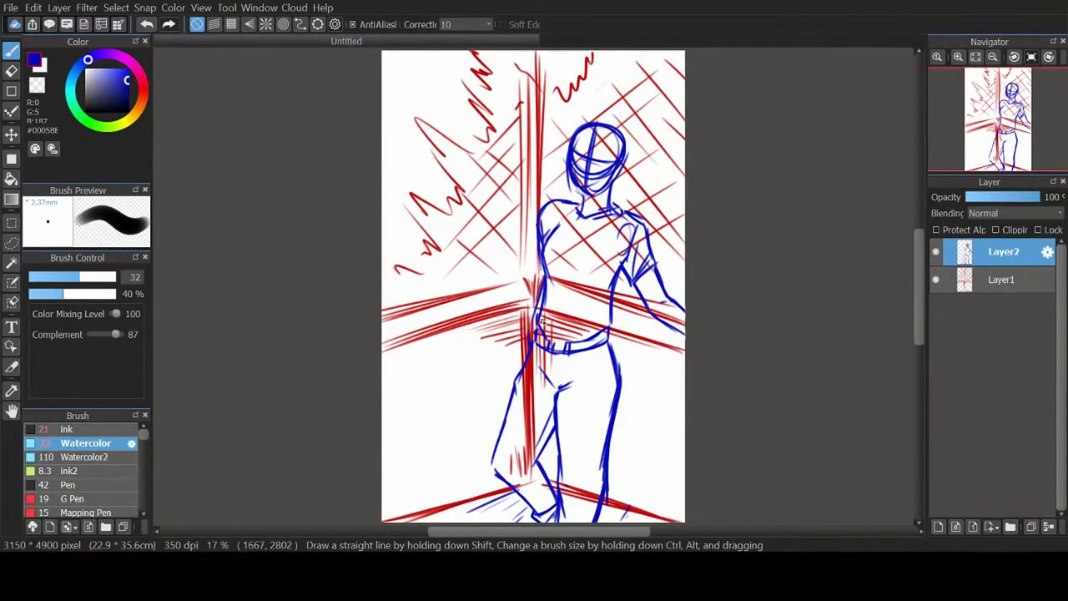
# Step: Sketch long hair, facial marks and a cat-skull shirt pattern in magenta #BB0097
pyautogui.click(130, 63)
pyautogui.moveTo(613, 146); pyautogui.dragTo(621, 244)
pyautogui.moveTo(561, 115); pyautogui.dragTo(637, 205)
pyautogui.moveTo(559, 171); pyautogui.dragTo(570, 212)
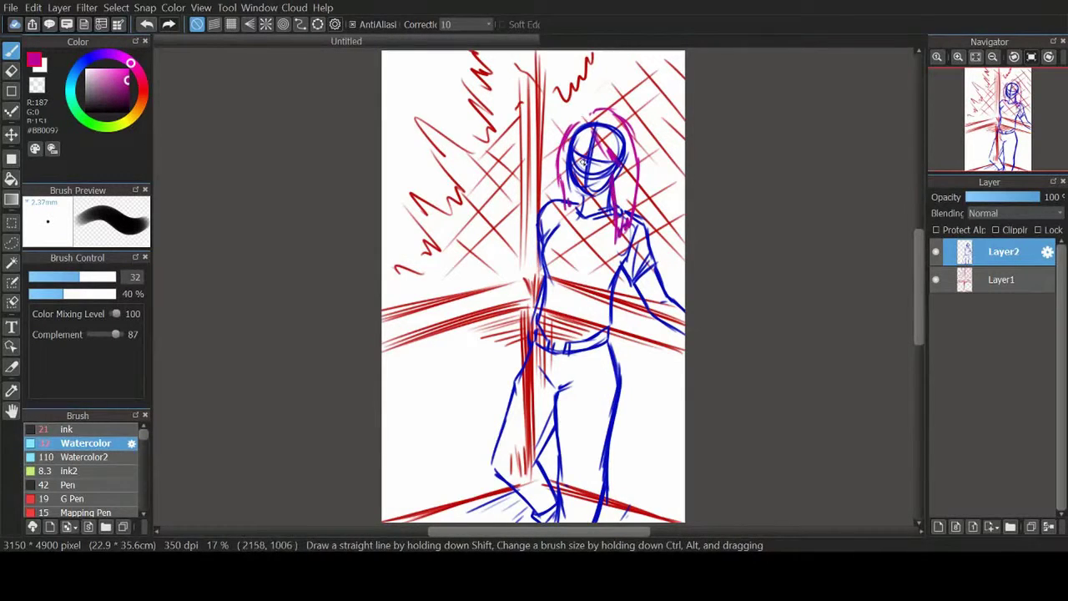
pyautogui.moveTo(587, 161); pyautogui.dragTo(598, 154)
pyautogui.moveTo(578, 234); pyautogui.dragTo(569, 252)
pyautogui.moveTo(588, 264); pyautogui.dragTo(603, 277)
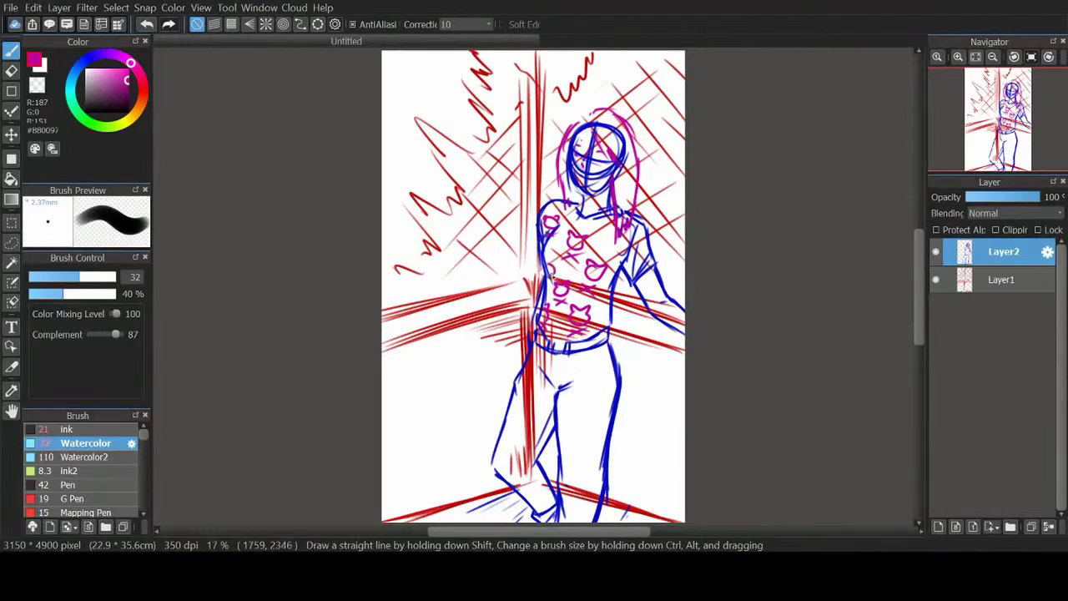
# Step: Sketch a green necklace with a round pendant hanging over the shirt
pyautogui.click(91, 123)
pyautogui.moveTo(569, 210); pyautogui.dragTo(568, 274)
pyautogui.moveTo(614, 222); pyautogui.dragTo(574, 265)
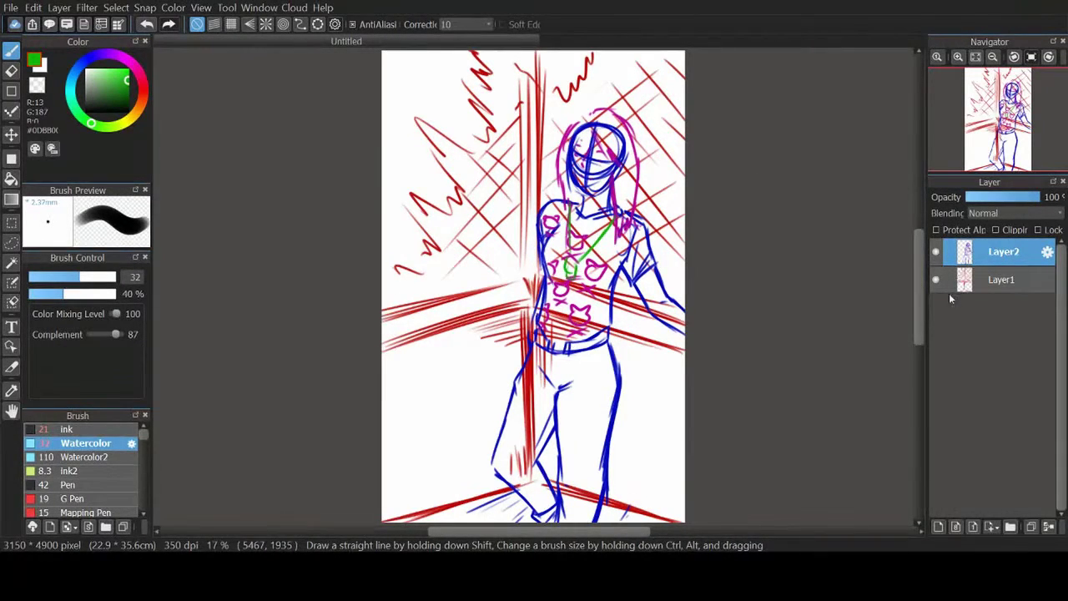
# Step: Hide Layer1, add a new layer, set Layer2's opacity to 45% and flip the canvas view horizontally
pyautogui.click(936, 280)
pyautogui.hotkey('ctrl', 'shift', 'n')
pyautogui.click(1001, 280)
pyautogui.moveTo(1040, 197); pyautogui.dragTo(1000, 196)
pyautogui.click(1048, 56)
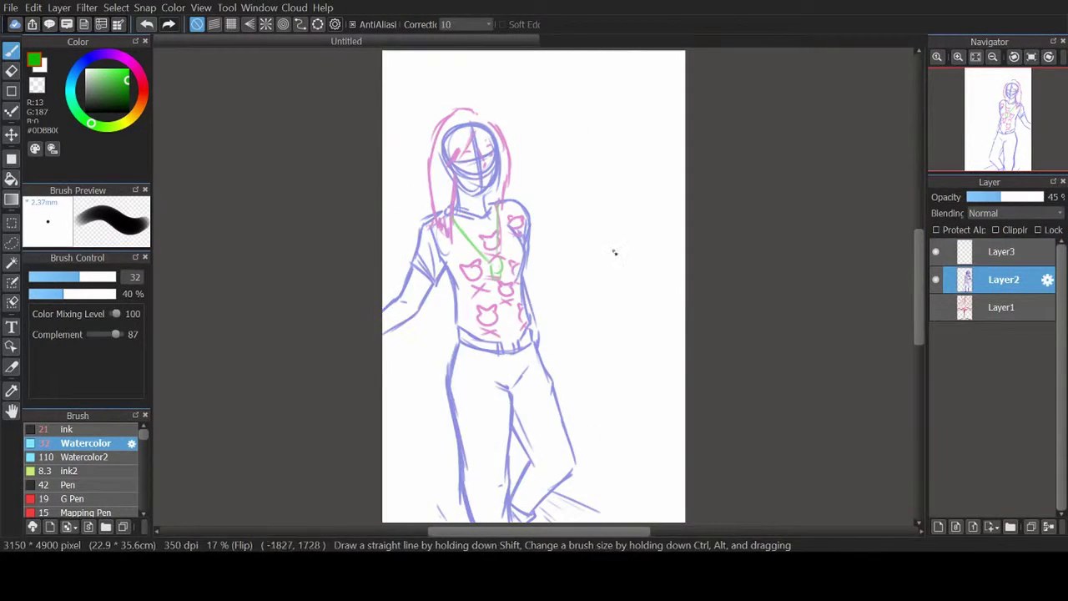
# Step: Redraw the trousers and belt in cleaner dark blue lines on Layer3 over the faded sketch
pyautogui.click(88, 59)
pyautogui.click(1001, 251)
pyautogui.moveTo(456, 343); pyautogui.dragTo(466, 521)
pyautogui.moveTo(509, 392)
pyautogui.mouseDown()
pyautogui.moveTo(506, 521)
pyautogui.moveTo(529, 457)
pyautogui.mouseUp()
pyautogui.moveTo(534, 340); pyautogui.dragTo(567, 464)
pyautogui.moveTo(528, 455); pyautogui.dragTo(509, 492)
pyautogui.moveTo(567, 442); pyautogui.dragTo(524, 520)
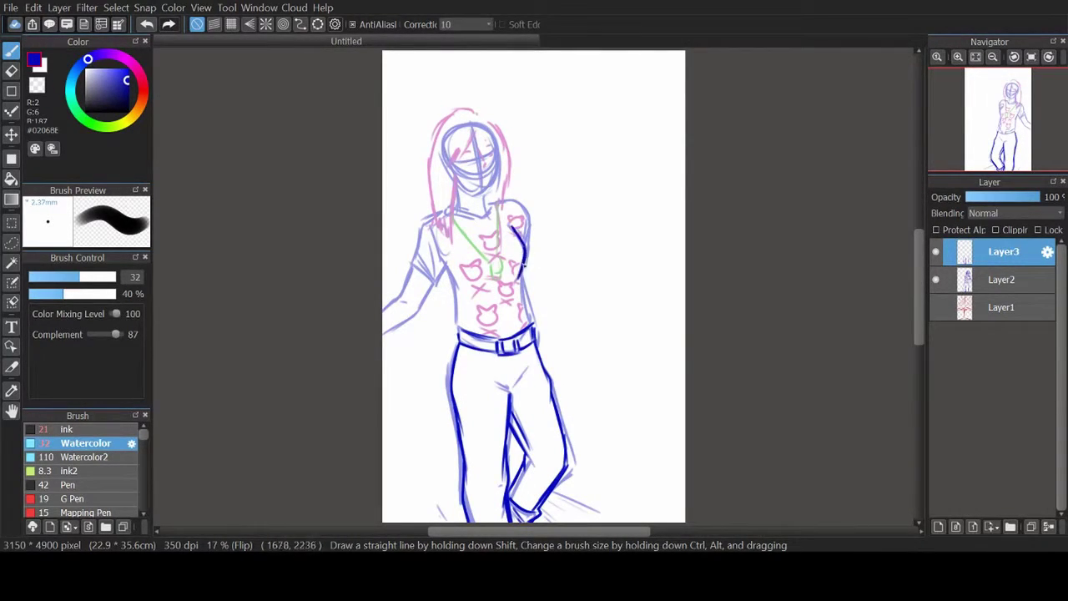
# Step: Redraw both sides of the torso and the arm tucked behind it, erasing the stray overlapping lines
pyautogui.moveTo(522, 261); pyautogui.dragTo(534, 324)
pyautogui.moveTo(462, 255)
pyautogui.mouseDown()
pyautogui.moveTo(449, 313)
pyautogui.moveTo(459, 332)
pyautogui.mouseUp()
pyautogui.moveTo(506, 202)
pyautogui.mouseDown()
pyautogui.moveTo(525, 219)
pyautogui.moveTo(537, 320)
pyautogui.mouseUp()
pyautogui.moveTo(526, 267); pyautogui.dragTo(541, 361)
pyautogui.press('e')
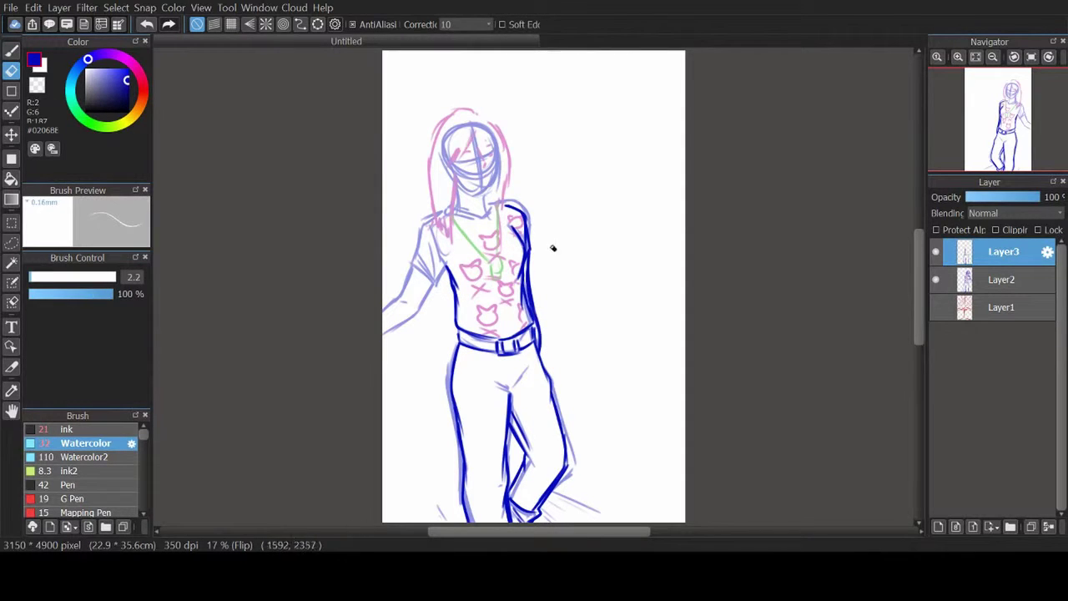
pyautogui.moveTo(529, 270); pyautogui.dragTo(539, 332)
pyautogui.press('b')
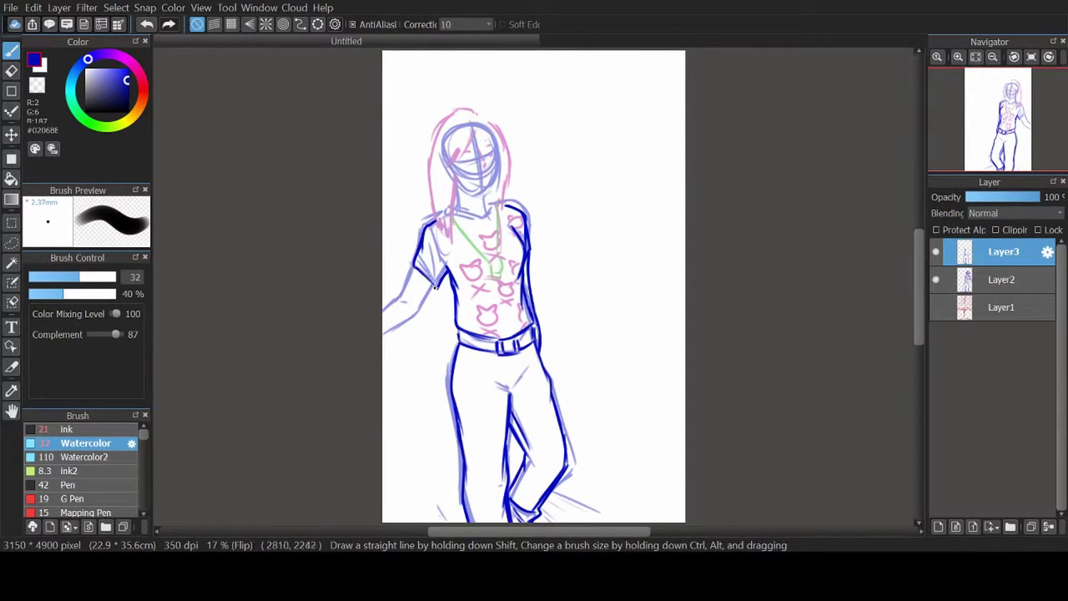
# Step: Redraw the sleeve, outstretched arm, neckline and face with eyes, nose and mouth in blue
pyautogui.moveTo(439, 240)
pyautogui.mouseDown()
pyautogui.moveTo(415, 289)
pyautogui.moveTo(382, 314)
pyautogui.mouseUp()
pyautogui.moveTo(436, 285); pyautogui.dragTo(382, 342)
pyautogui.moveTo(501, 152); pyautogui.dragTo(492, 188)
pyautogui.press('e')
pyautogui.press('b')
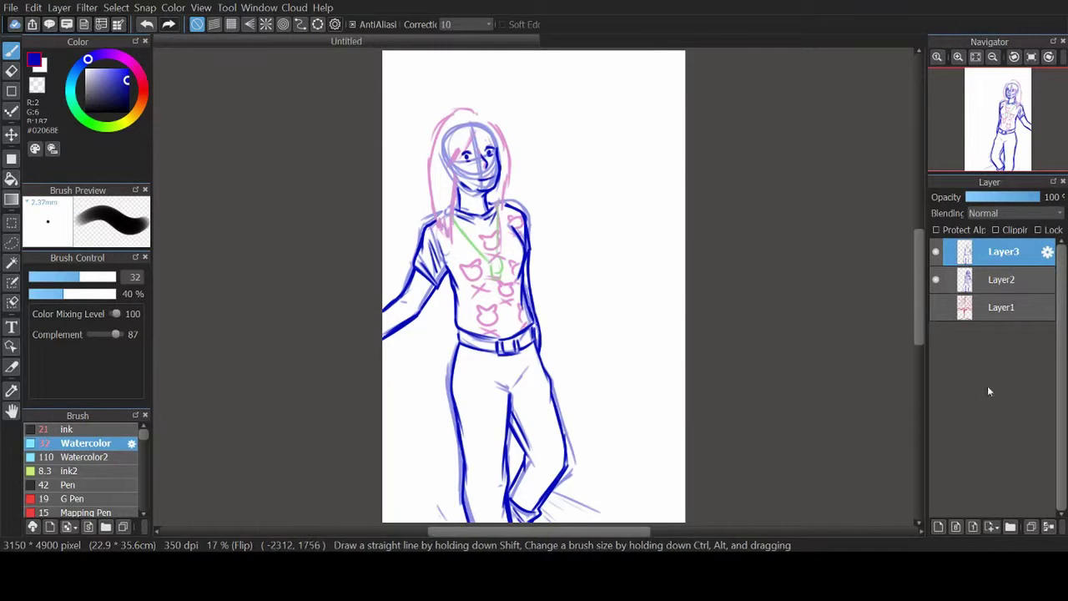
# Step: Add a new layer and redraw the long hair, bangs and eyebrows in red #FC3326
pyautogui.hotkey('ctrl', 'shift', 'n')
pyautogui.click(140, 88)
pyautogui.click(123, 70)
pyautogui.moveTo(494, 130)
pyautogui.mouseDown()
pyautogui.moveTo(482, 147)
pyautogui.moveTo(515, 166)
pyautogui.moveTo(510, 234)
pyautogui.mouseUp()
pyautogui.moveTo(490, 193); pyautogui.dragTo(499, 222)
pyautogui.moveTo(485, 108)
pyautogui.mouseDown()
pyautogui.moveTo(436, 146)
pyautogui.moveTo(450, 242)
pyautogui.mouseUp()
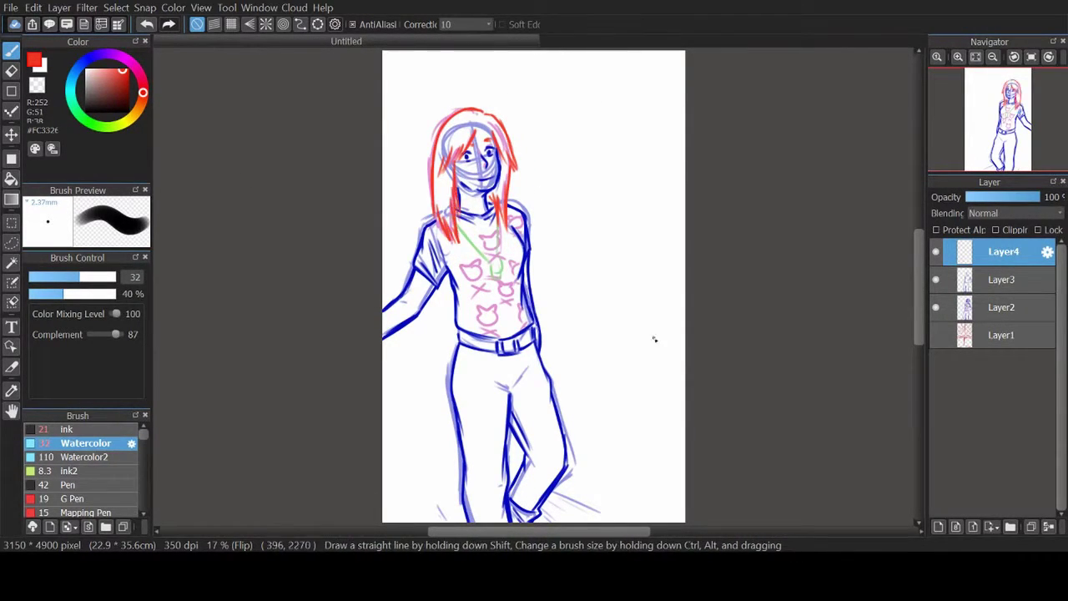
# Step: Add another layer and redraw the cat-skull pattern across the shirt in dark magenta #9A0073
pyautogui.hotkey('ctrl', 'shift', 'n')
pyautogui.click(132, 64)
pyautogui.click(127, 86)
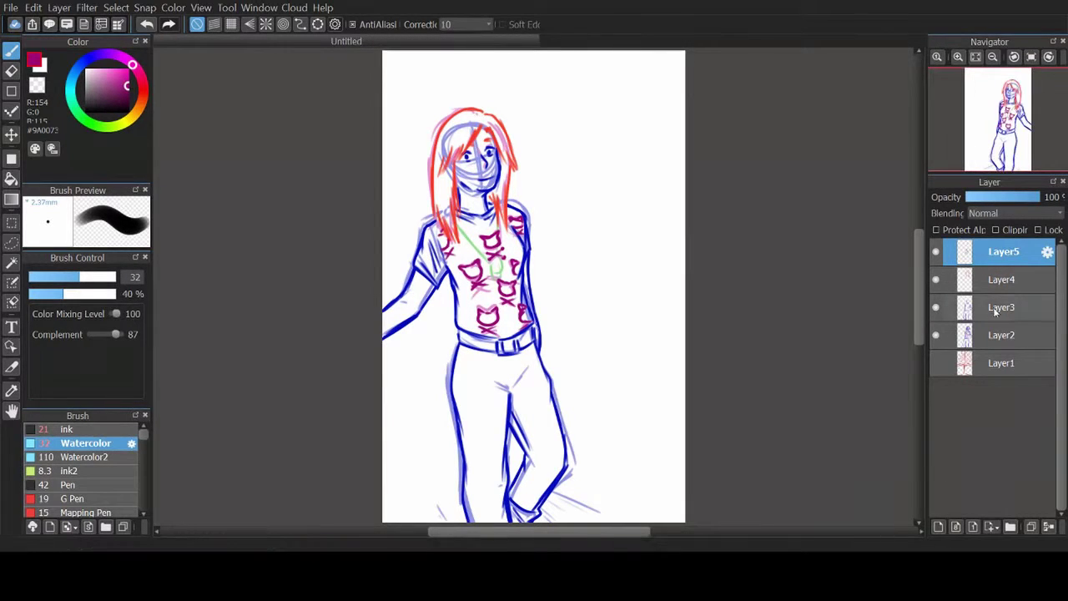
# Step: Add pocket and crease lines to the trousers in blue on Layer3, hide Layer2 and unflip the view
pyautogui.keyDown('alt'); pyautogui.click(516, 367); pyautogui.keyUp('alt')
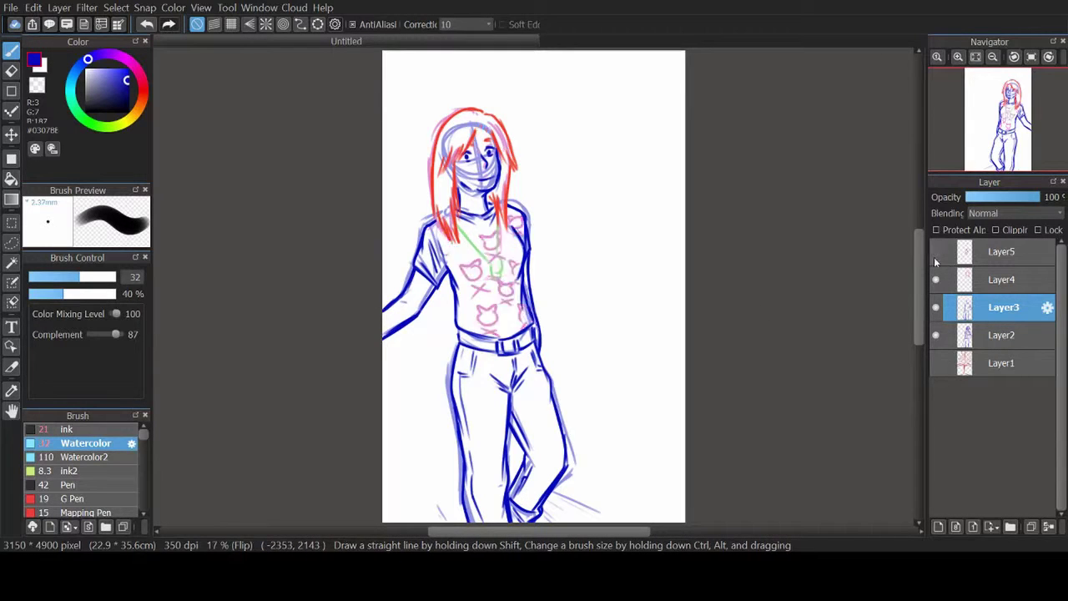
pyautogui.click(935, 335)
pyautogui.click(1062, 56)
# Step: Clean up the face on Layer3 by erasing and redrawing the jawline and mouth
pyautogui.press('e')
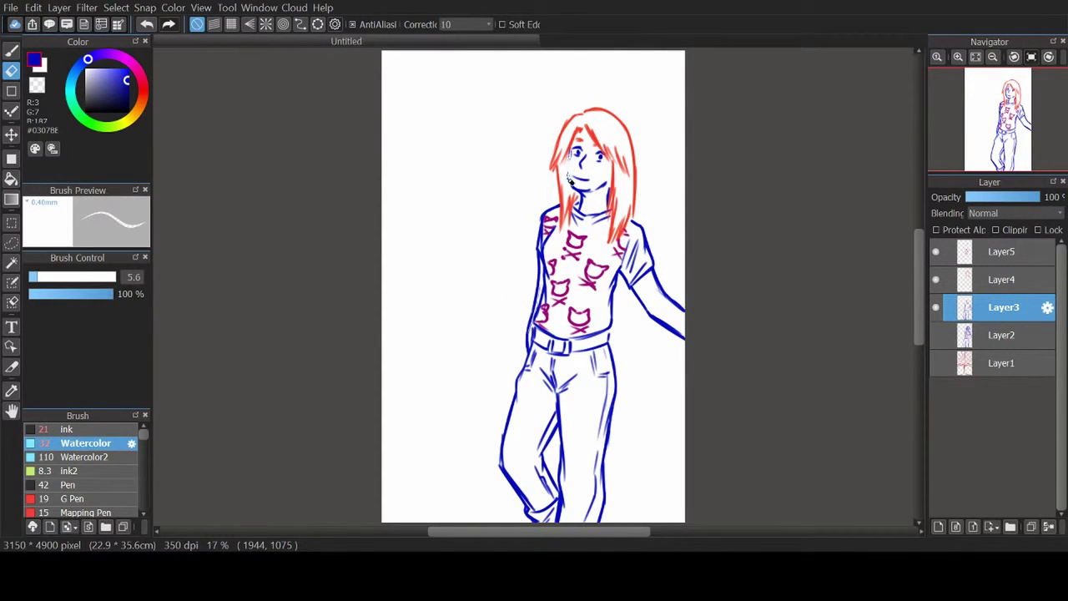
pyautogui.press('b')
pyautogui.press('e')
pyautogui.scroll(5, 492, 309)
pyautogui.scroll(-3, 492, 308)
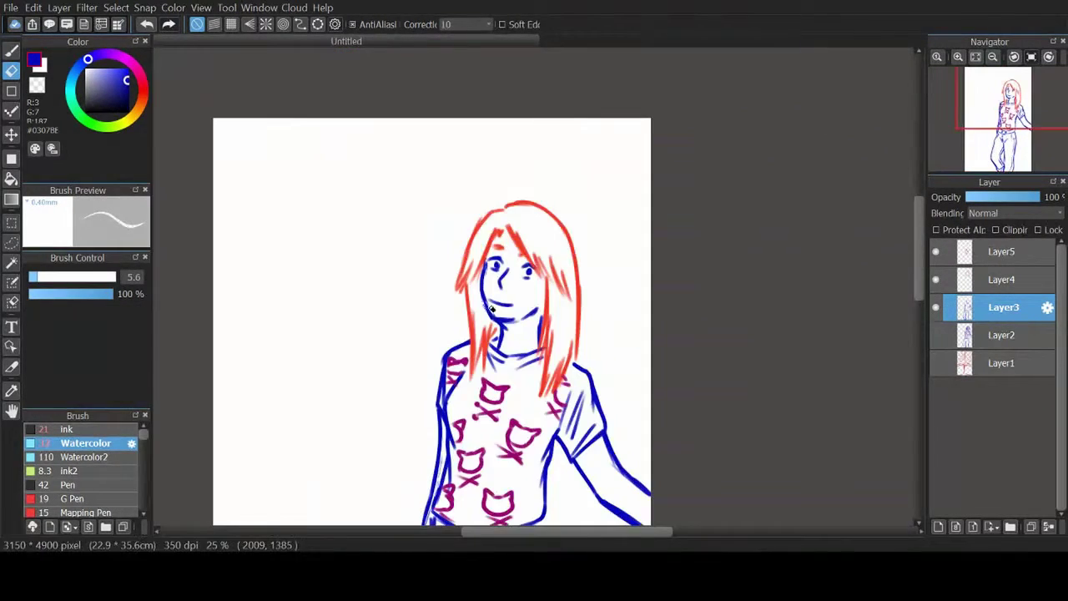
pyautogui.press('b')
pyautogui.click(992, 57)
# Step: Hide the background sketch, add a new layer and place a folder named sketch beneath it
pyautogui.click(936, 307)
pyautogui.click(935, 363)
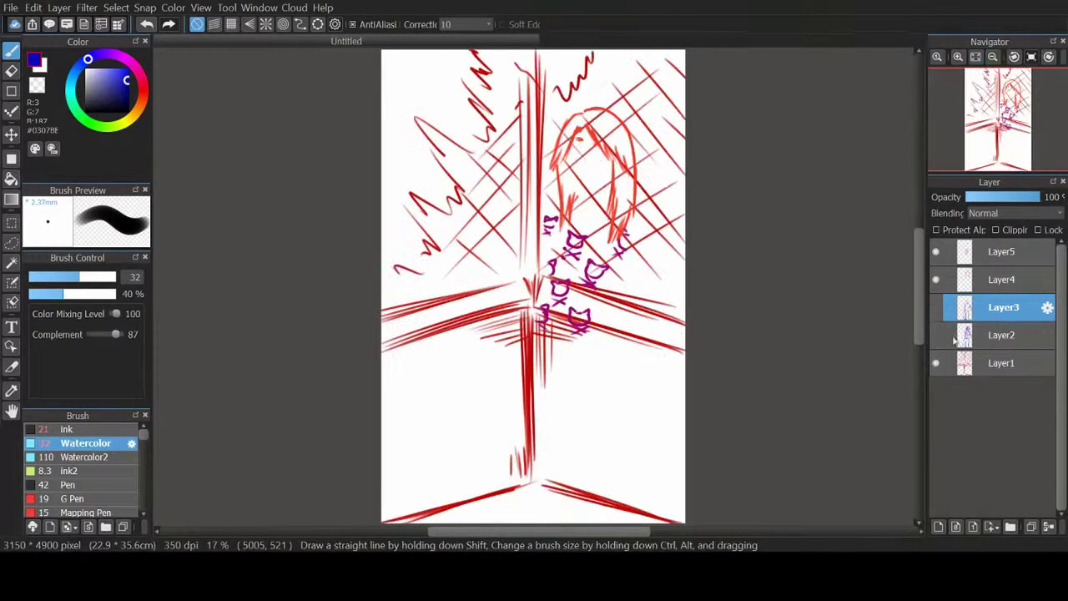
pyautogui.click(956, 338)
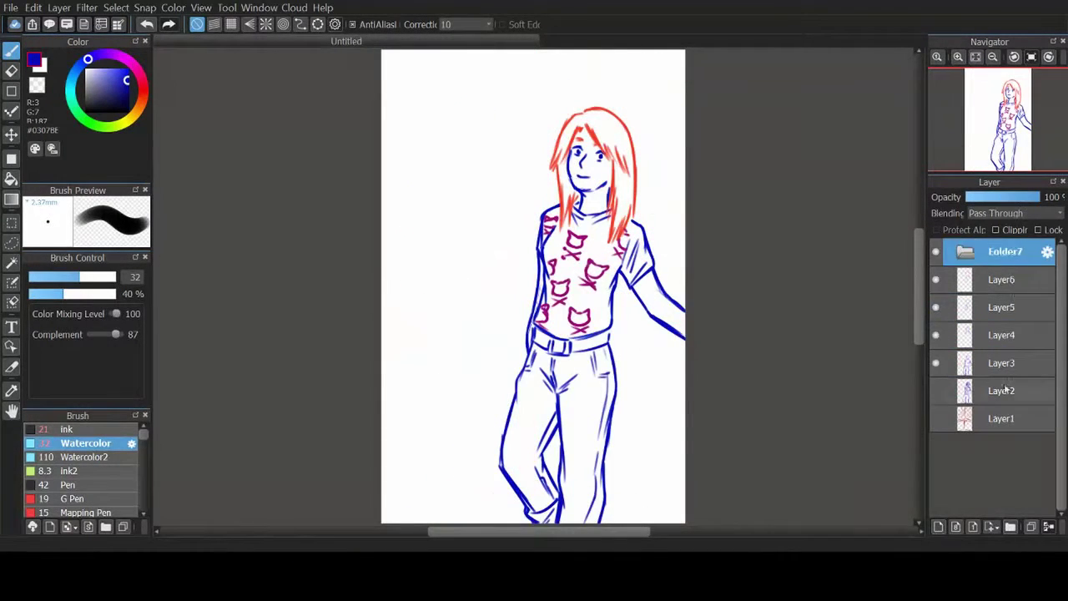
pyautogui.click(957, 282)
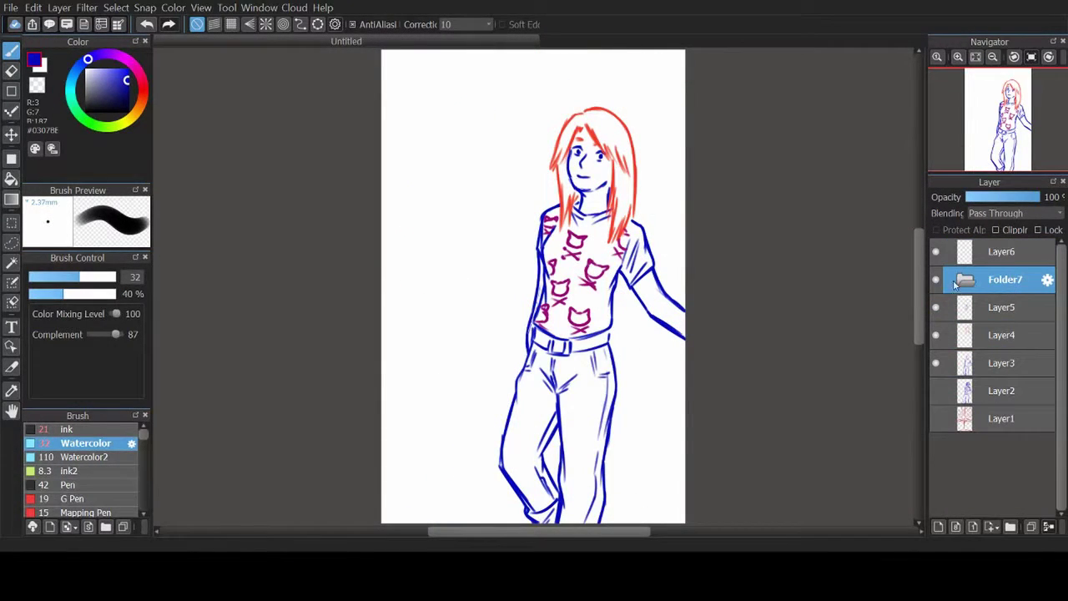
pyautogui.click(1001, 307)
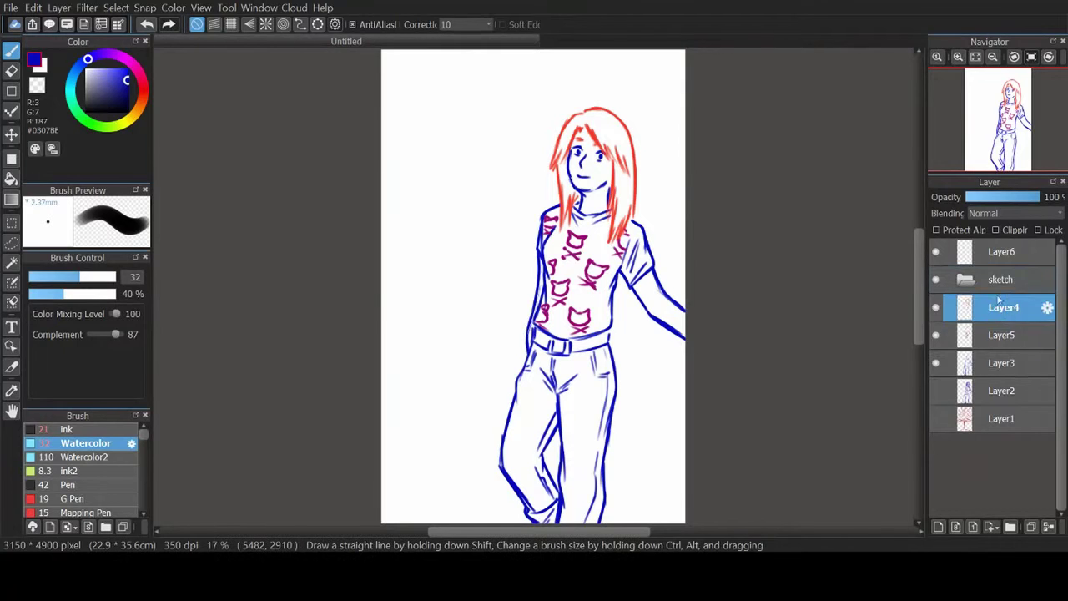
# Step: Move Layer3, Layer4 and Layer5 into the sketch folder, collapse it and rename the top layer ink
pyautogui.moveTo(1001, 307); pyautogui.dragTo(1002, 284)
pyautogui.click(1002, 251)
pyautogui.click(966, 280)
# Step: Choose the ink brush in black, lower the sketch folder's opacity and make the ink layer active
pyautogui.click(67, 429)
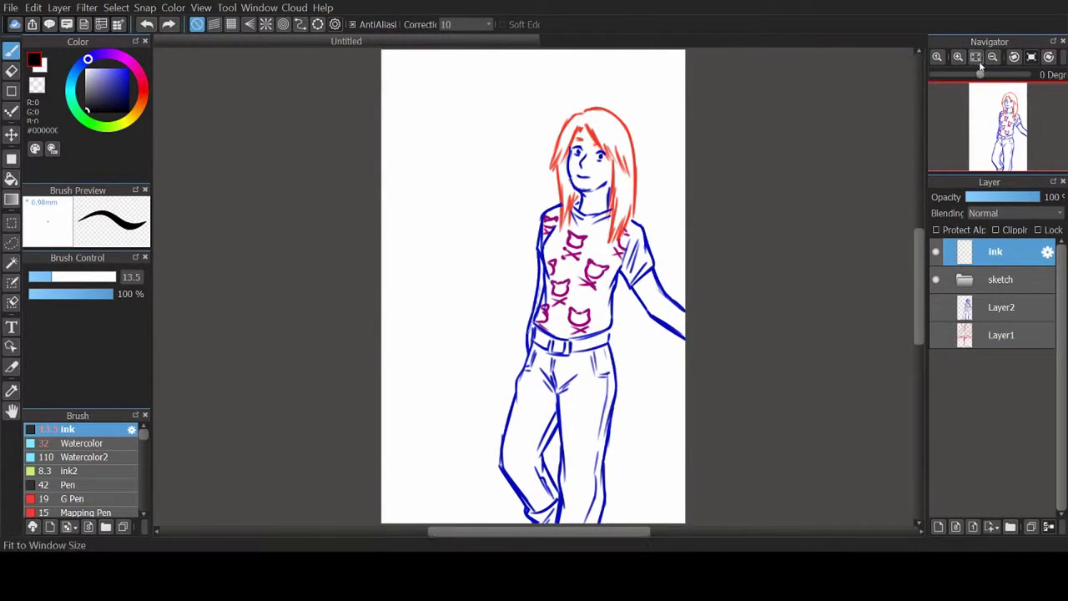
pyautogui.click(1001, 280)
pyautogui.moveTo(1039, 197); pyautogui.dragTo(984, 197)
pyautogui.moveTo(968, 74); pyautogui.dragTo(997, 77)
pyautogui.click(994, 252)
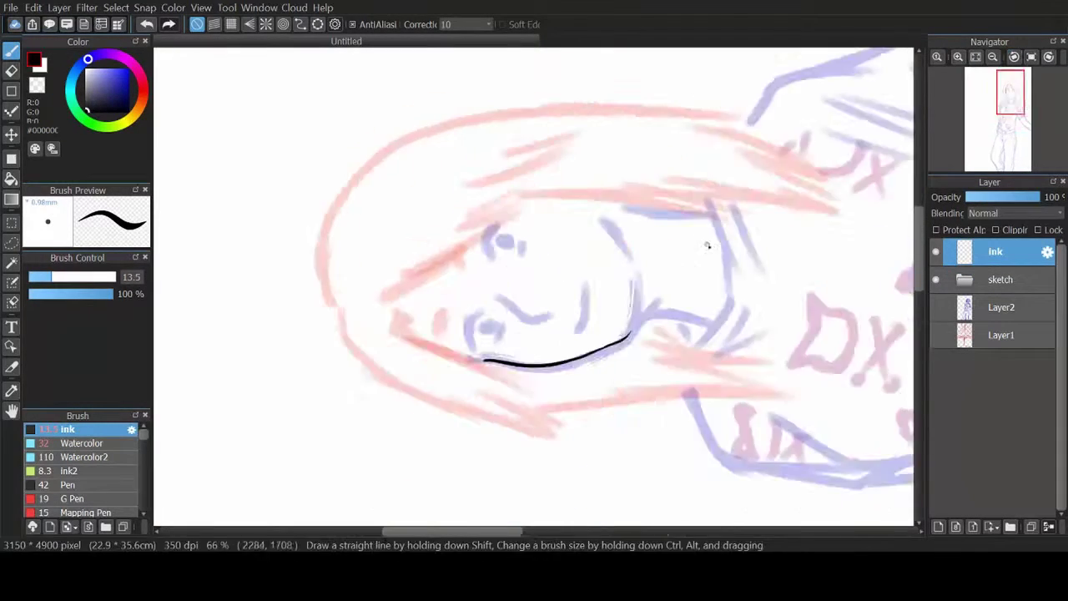
# Step: Ink the face outline along the cheek and jaw plus the ear, erasing the rough line ends
pyautogui.moveTo(604, 326); pyautogui.dragTo(598, 343)
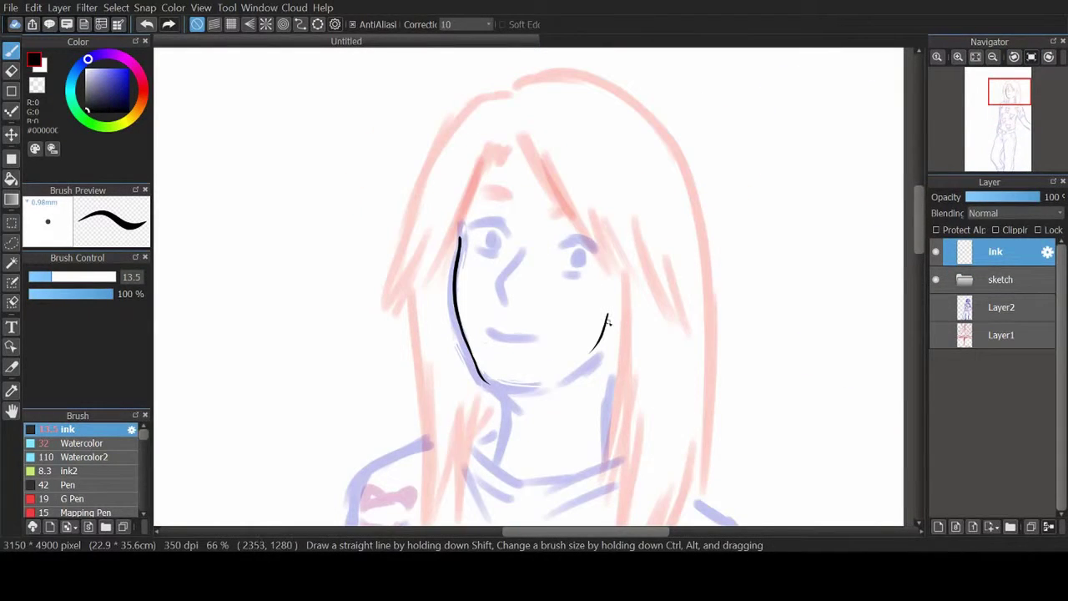
pyautogui.press('e')
pyautogui.press('b')
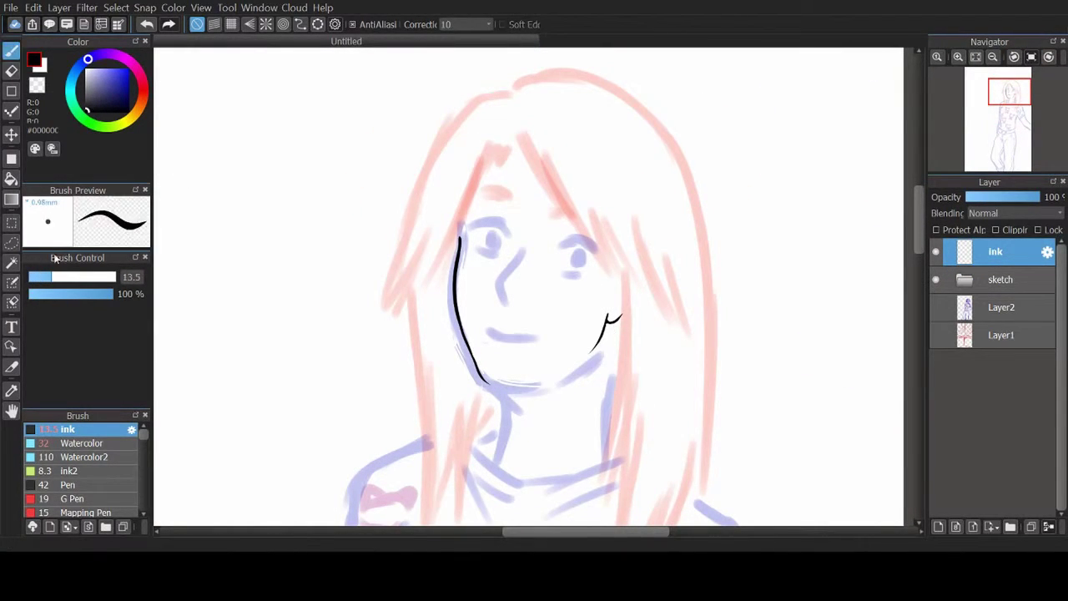
pyautogui.scroll(4, 310, 231)
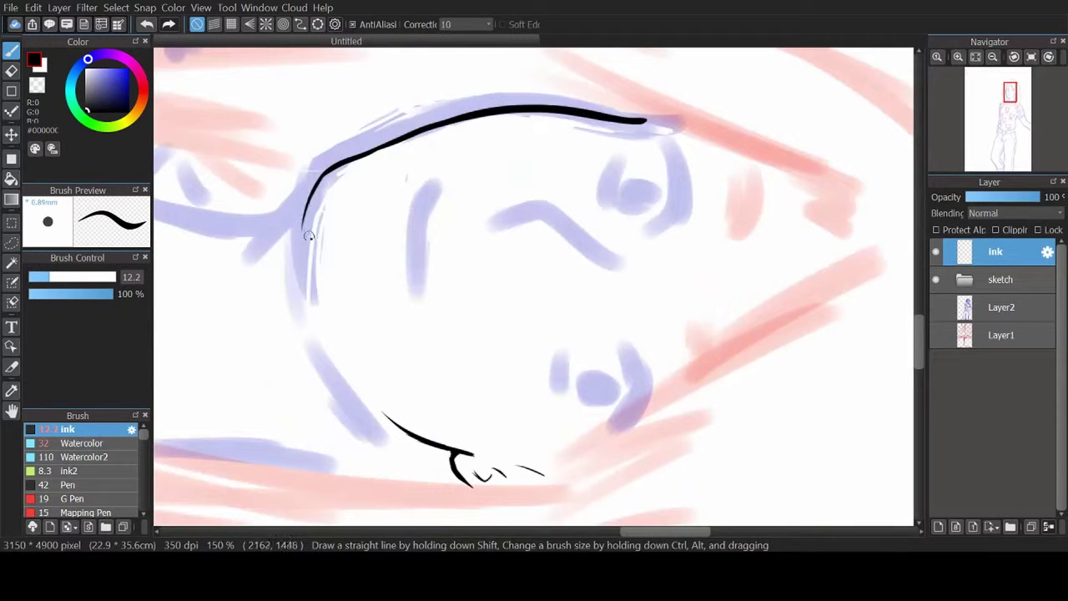
pyautogui.press('e')
pyautogui.scroll(-3, 323, 327)
# Step: Ink both sides of the neck below the jaw, and try a collar stroke and undo it
pyautogui.press('b')
pyautogui.moveTo(543, 438)
pyautogui.mouseDown()
pyautogui.moveTo(492, 187)
pyautogui.moveTo(482, 297)
pyautogui.mouseUp()
pyautogui.moveTo(649, 180); pyautogui.dragTo(642, 280)
pyautogui.moveTo(450, 268); pyautogui.dragTo(534, 327)
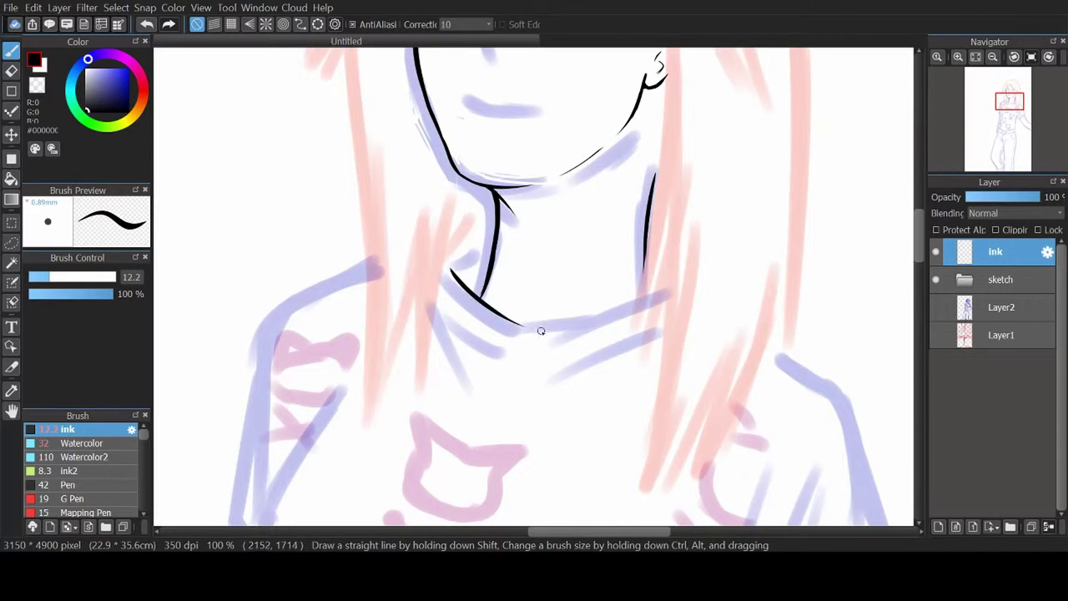
pyautogui.hotkey('ctrl', 'z')
# Step: Ink the shirt's side curve from the armhole to the chest beside the tucked arm, trimming its end
pyautogui.moveTo(1009, 100); pyautogui.dragTo(1008, 122)
pyautogui.scroll(-2, 379, 169)
pyautogui.moveTo(379, 169)
pyautogui.mouseDown()
pyautogui.moveTo(344, 240)
pyautogui.moveTo(337, 311)
pyautogui.mouseUp()
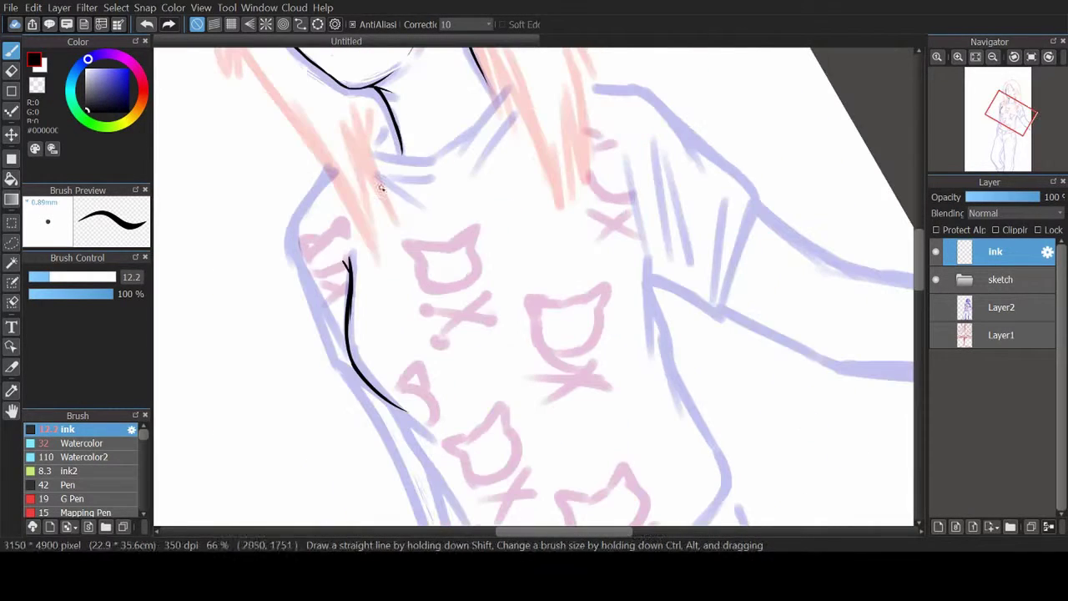
pyautogui.press('e')
pyautogui.press('b')
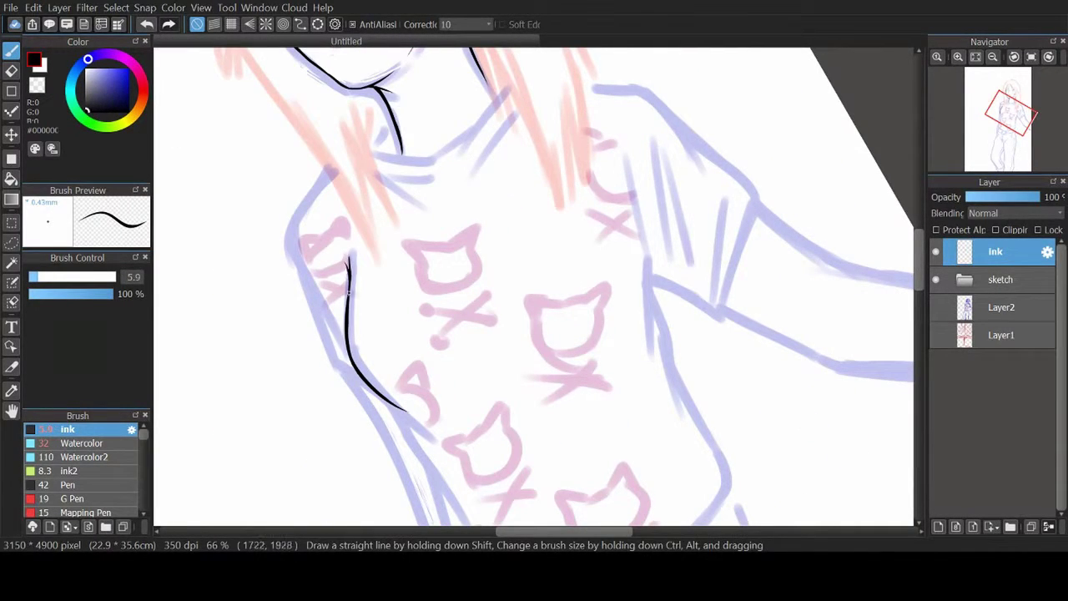
# Step: Set the ink brush size to 10.7 and ink the folds on the shirt's tucked-arm side, erasing overlaps
pyautogui.hotkey('ctrl', '0')
pyautogui.press(']')
pyautogui.press(']')
pyautogui.press(']')
pyautogui.press(']')
pyautogui.press(']')
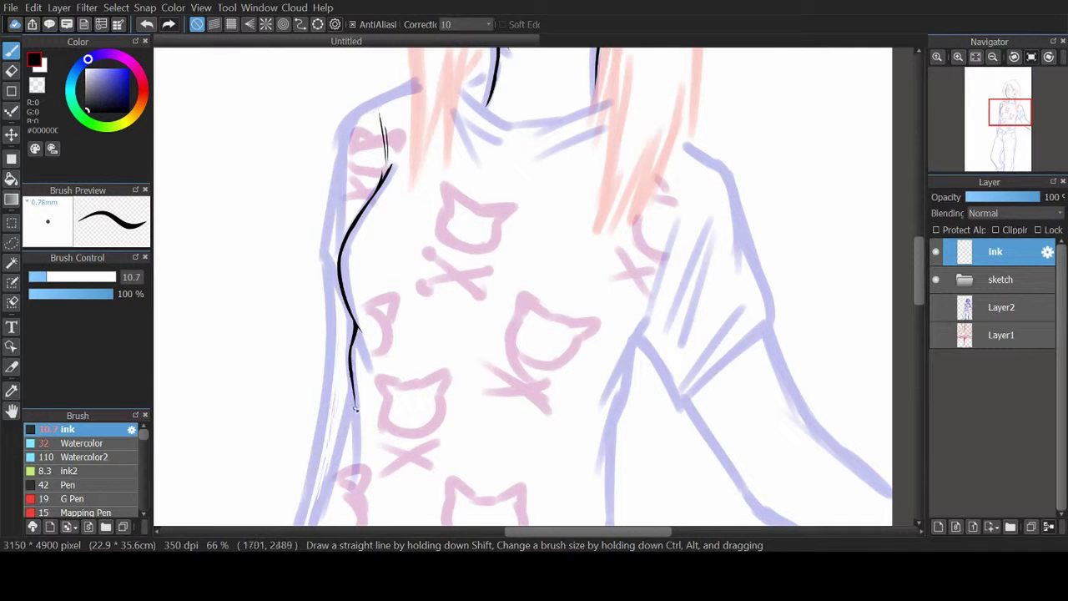
pyautogui.press('e')
pyautogui.moveTo(349, 349); pyautogui.dragTo(349, 375)
pyautogui.press('b')
pyautogui.moveTo(352, 317); pyautogui.dragTo(367, 349)
pyautogui.press('e')
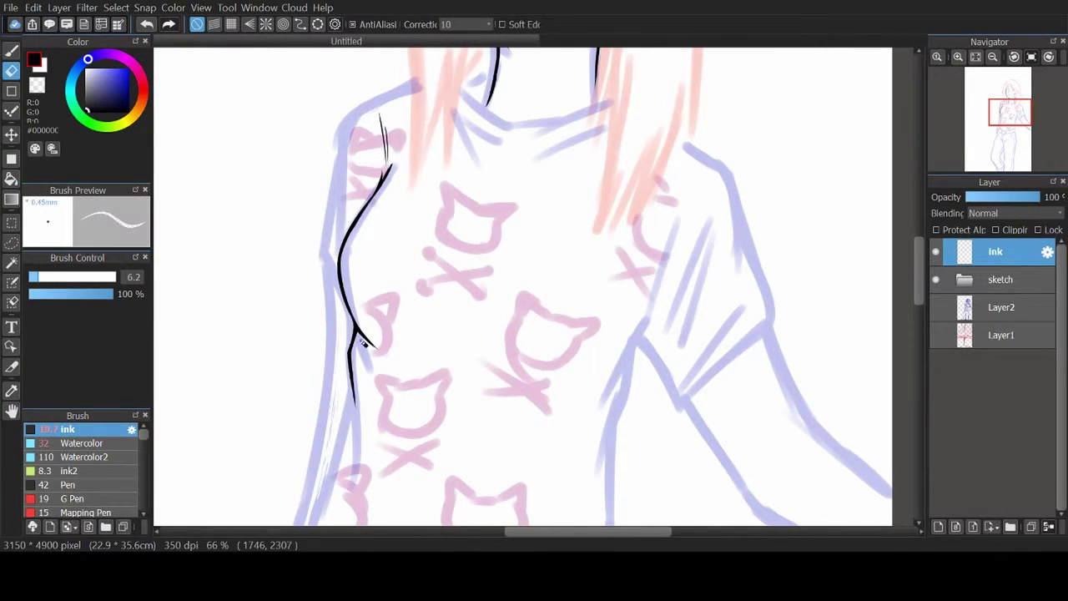
# Step: Ink both sides of the shirt down to the hem and erase the doubled line below the sleeve
pyautogui.moveTo(534, 351); pyautogui.dragTo(501, 292)
pyautogui.click(12, 52)
pyautogui.moveTo(612, 269)
pyautogui.mouseDown()
pyautogui.moveTo(586, 319)
pyautogui.moveTo(743, 148)
pyautogui.mouseUp()
pyautogui.moveTo(478, 160); pyautogui.dragTo(434, 316)
pyautogui.press('e')
pyautogui.moveTo(748, 143); pyautogui.dragTo(739, 330)
pyautogui.press('b')
pyautogui.press('e')
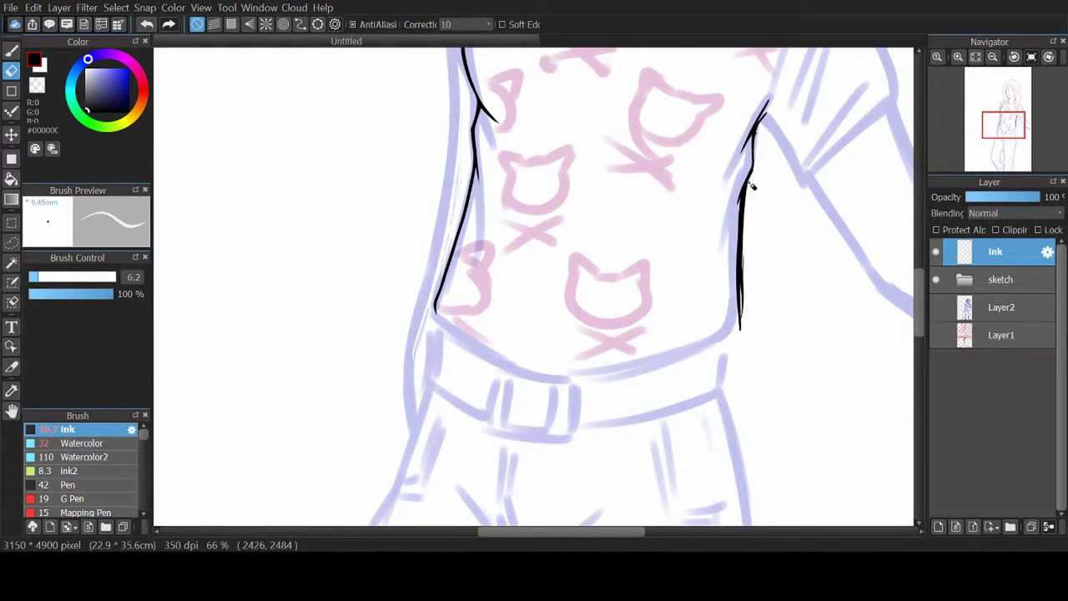
pyautogui.moveTo(751, 185); pyautogui.dragTo(741, 320)
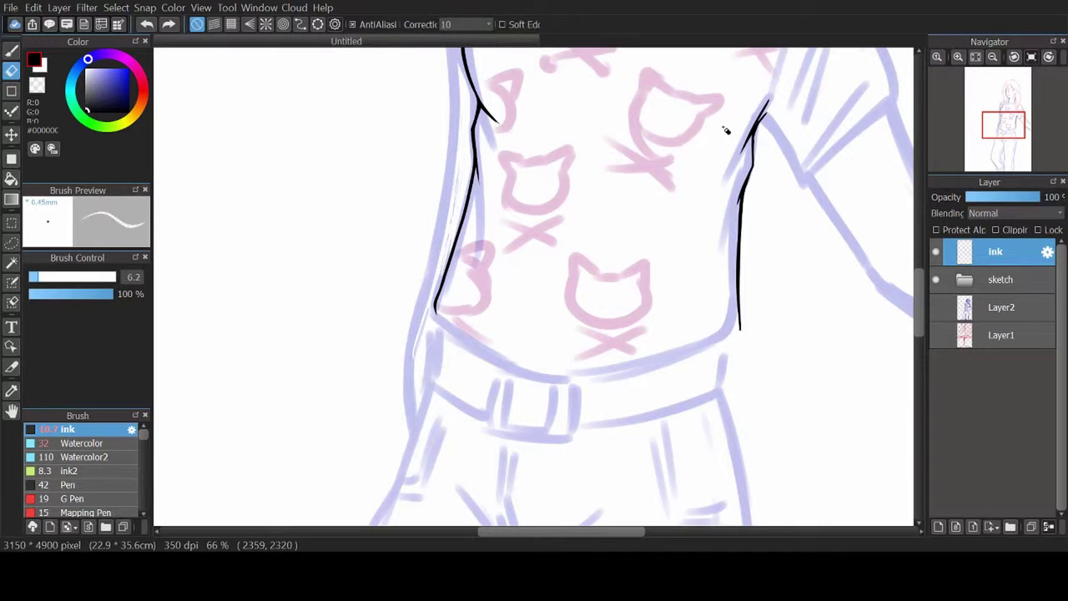
# Step: Ink the curved shirt hem above the belt, joining both side lines and erasing the excess strokes
pyautogui.press('b')
pyautogui.moveTo(758, 138); pyautogui.dragTo(384, 198)
pyautogui.moveTo(434, 276); pyautogui.dragTo(394, 399)
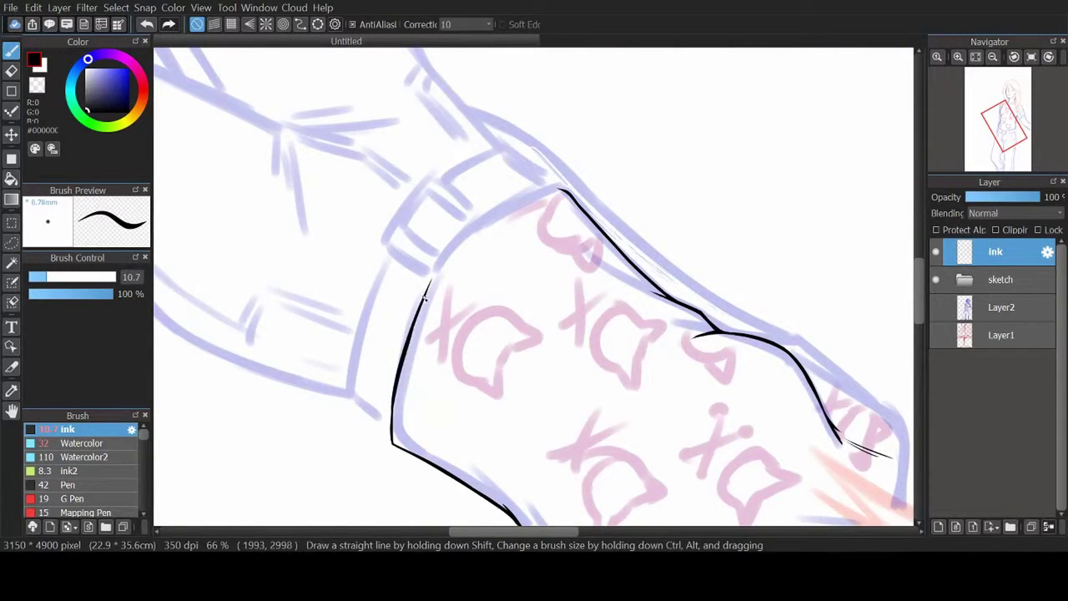
pyautogui.press('e')
pyautogui.moveTo(426, 288)
pyautogui.mouseDown()
pyautogui.moveTo(400, 380)
pyautogui.moveTo(511, 188)
pyautogui.moveTo(441, 304)
pyautogui.moveTo(459, 438)
pyautogui.mouseUp()
pyautogui.press('b')
pyautogui.press('e')
pyautogui.moveTo(445, 310)
pyautogui.mouseDown()
pyautogui.moveTo(446, 392)
pyautogui.moveTo(467, 208)
pyautogui.mouseUp()
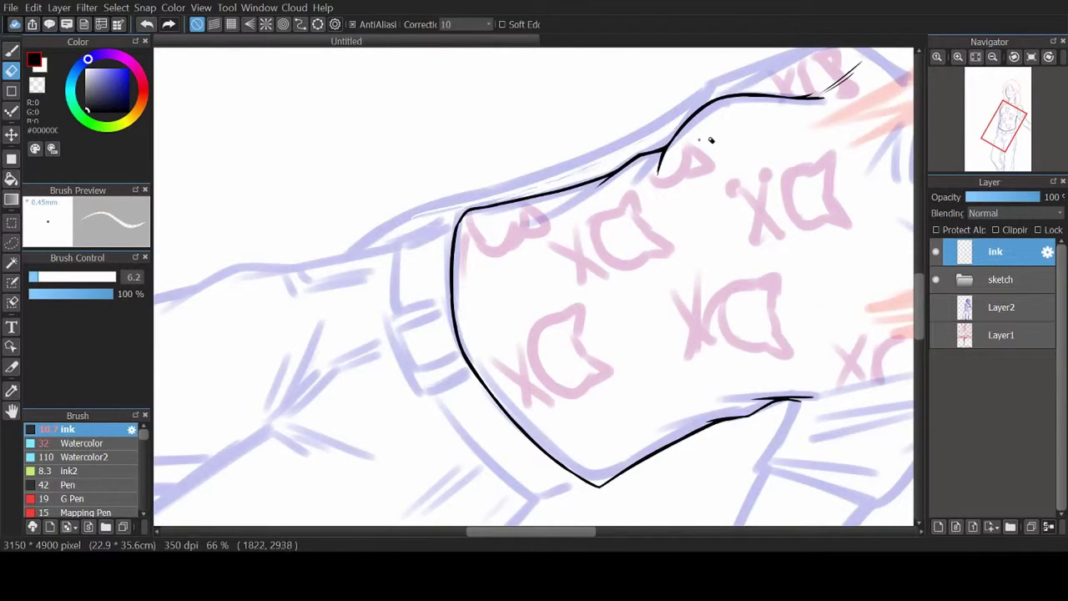
pyautogui.press('b')
pyautogui.click(1004, 141)
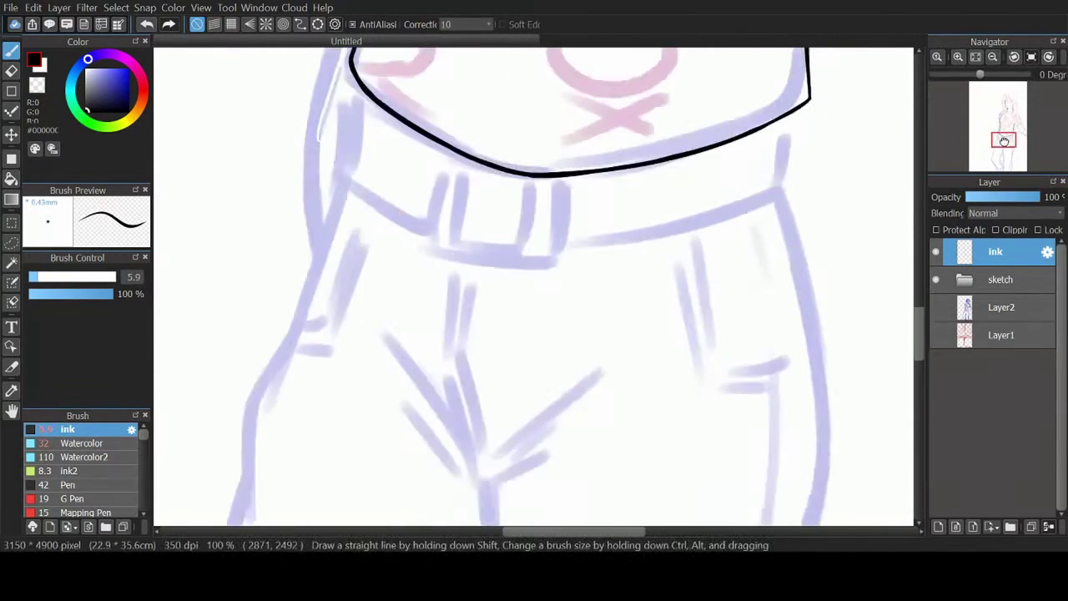
# Step: Ink the belt's upper edge just beneath the shirt hem on both sides, plus the belt's two short side edges
pyautogui.click(1049, 57)
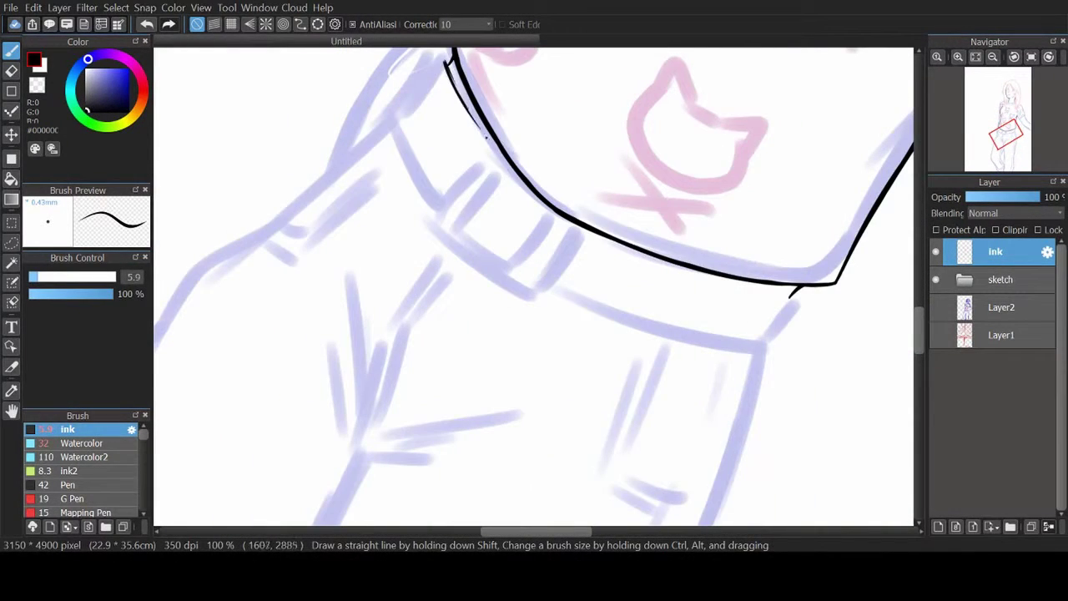
pyautogui.click(12, 71)
pyautogui.moveTo(438, 87); pyautogui.dragTo(501, 162)
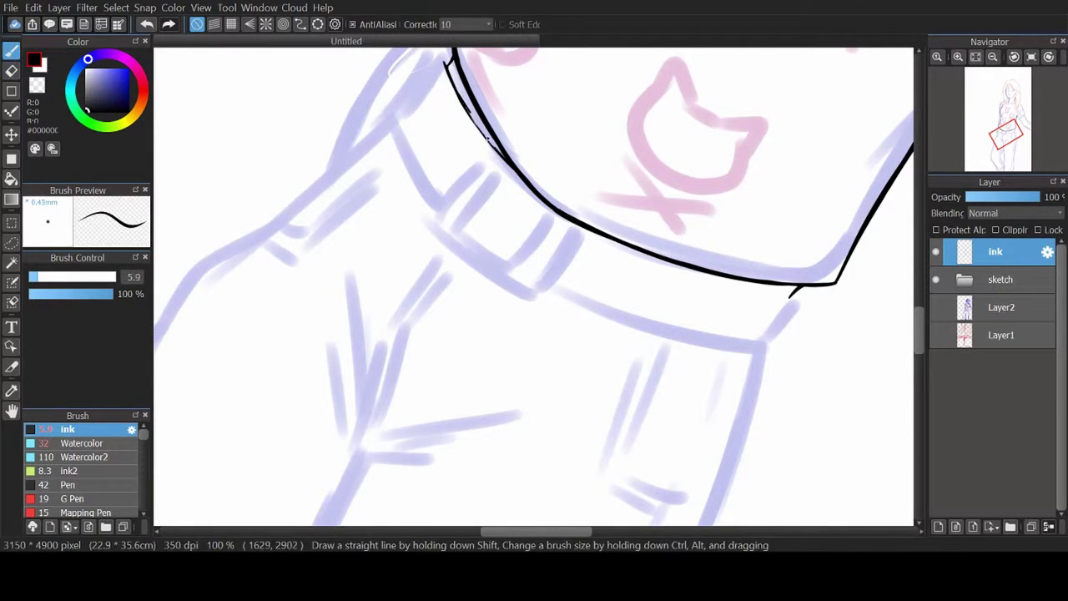
pyautogui.click(1049, 57)
pyautogui.click(12, 50)
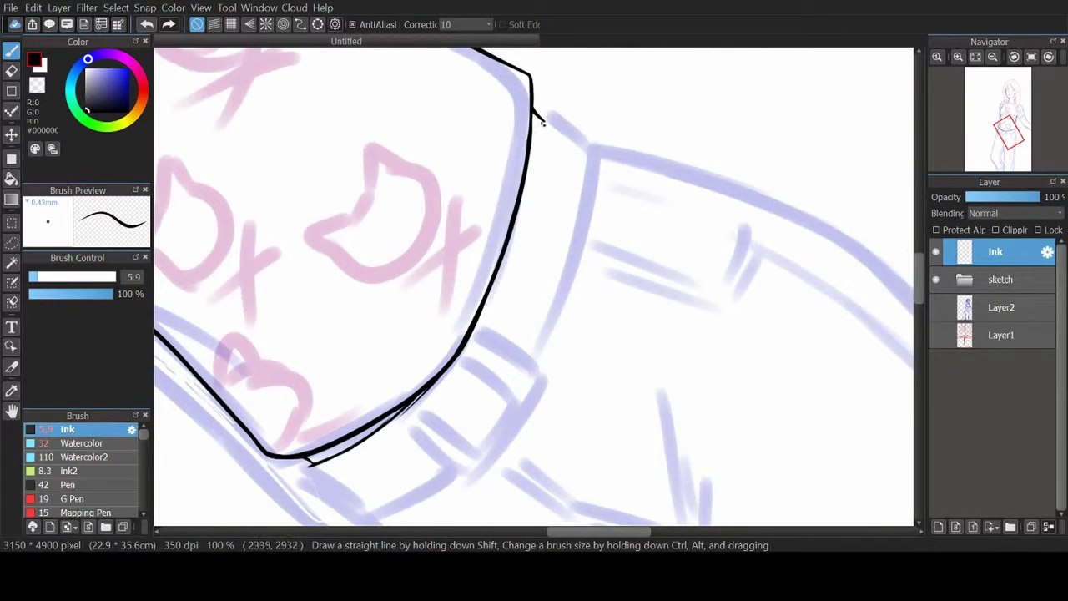
pyautogui.moveTo(505, 259)
pyautogui.mouseDown()
pyautogui.moveTo(545, 110)
pyautogui.moveTo(536, 167)
pyautogui.mouseUp()
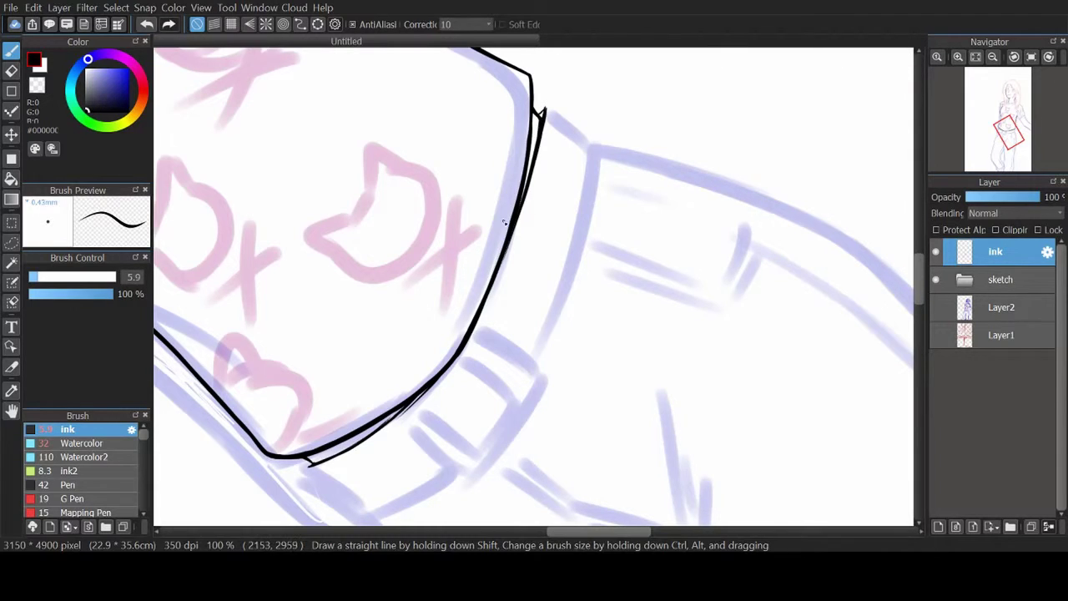
pyautogui.press('e')
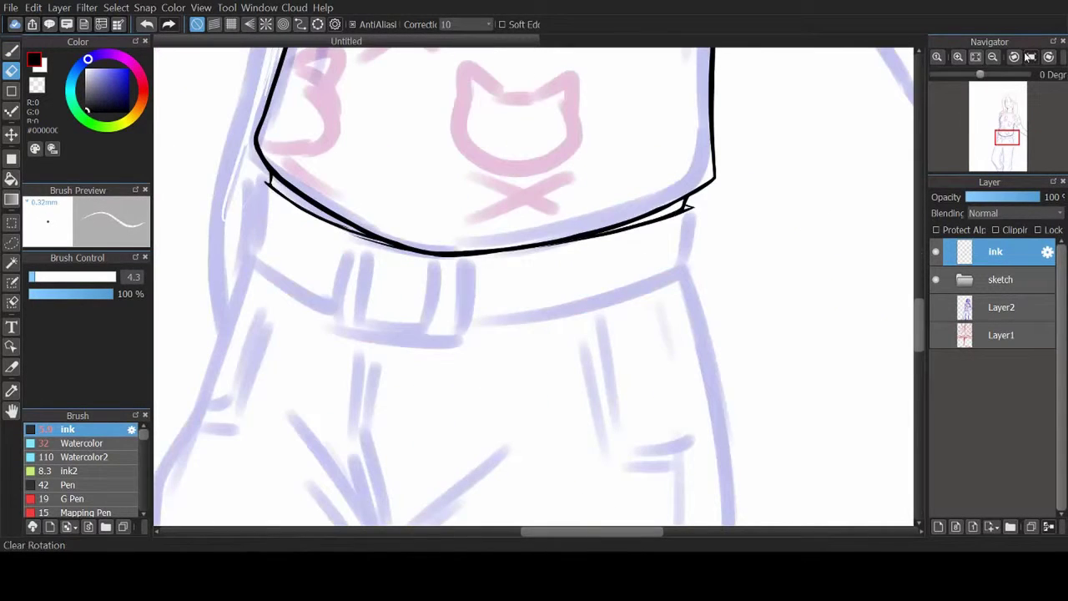
pyautogui.press('b')
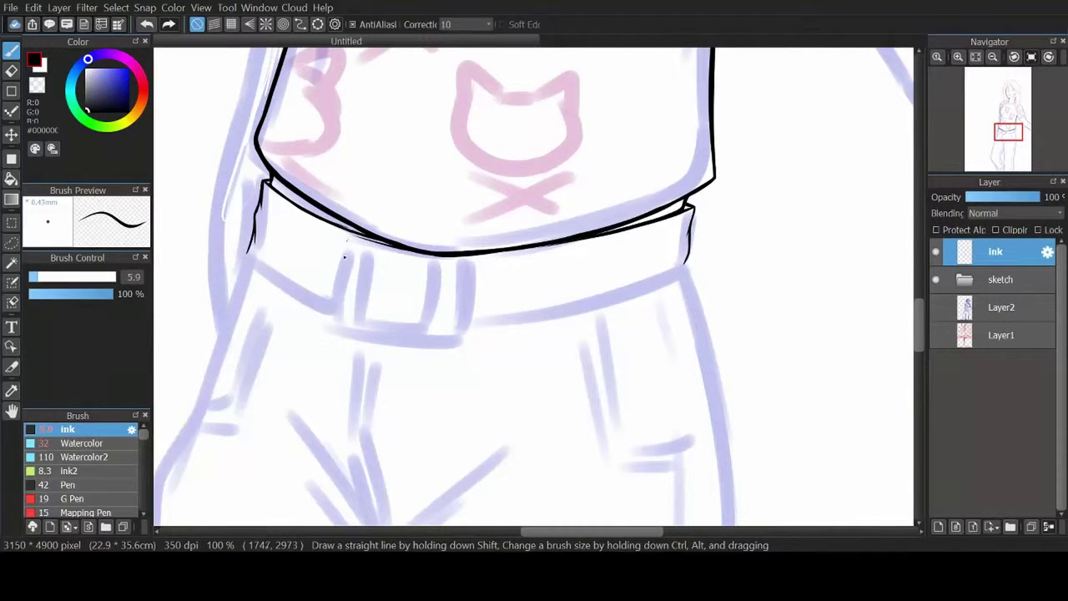
# Step: Ink the belt buckle's outer frame with both sides and the rounded lower edge, redoing strokes that miss
pyautogui.hotkey('ctrl', 'z')
pyautogui.moveTo(346, 242); pyautogui.dragTo(333, 315)
pyautogui.moveTo(479, 257); pyautogui.dragTo(469, 332)
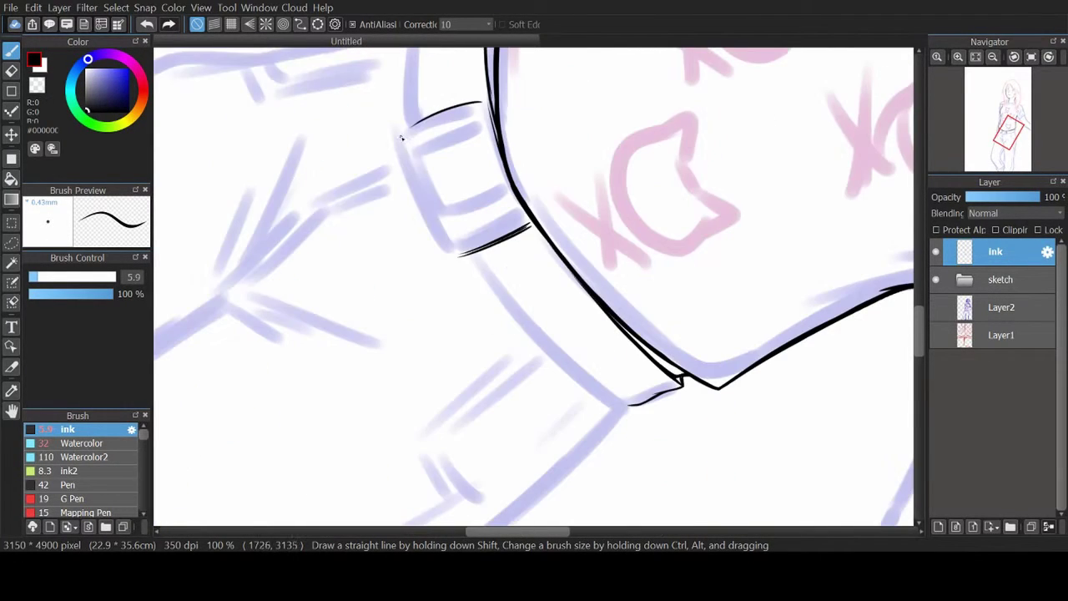
pyautogui.moveTo(401, 138); pyautogui.dragTo(435, 230)
pyautogui.moveTo(432, 212); pyautogui.dragTo(458, 258)
pyautogui.hotkey('ctrl', 'z')
pyautogui.press('e')
pyautogui.moveTo(402, 142); pyautogui.dragTo(428, 219)
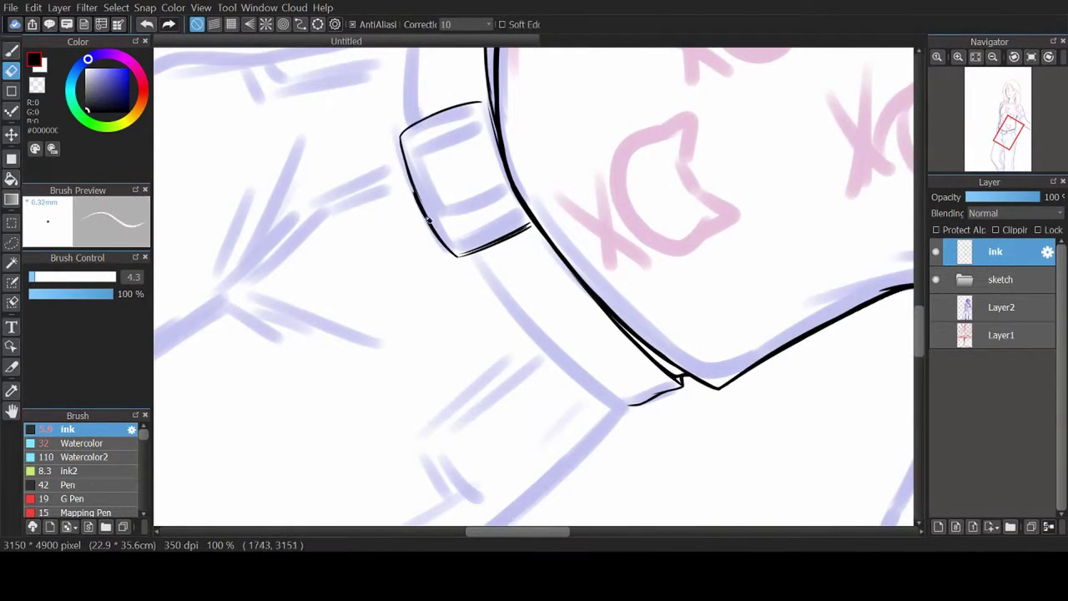
pyautogui.hotkey('ctrl', 'z')
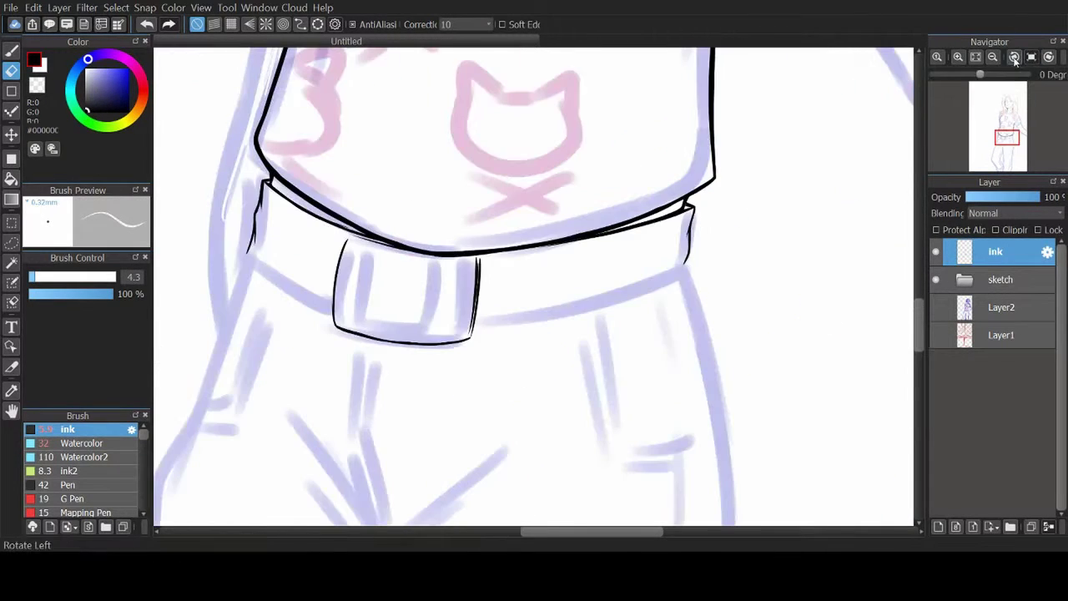
# Step: Ink the buckle's inner frame, raising the ink brush size to 6.2 and closing its edge along the shirt hem
pyautogui.press('b')
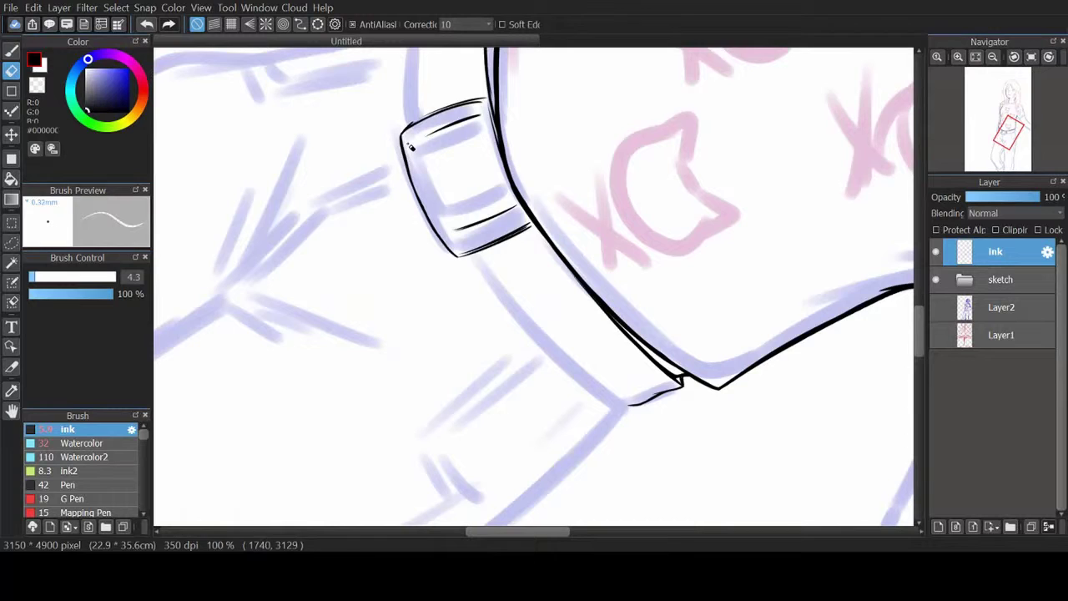
pyautogui.press('b')
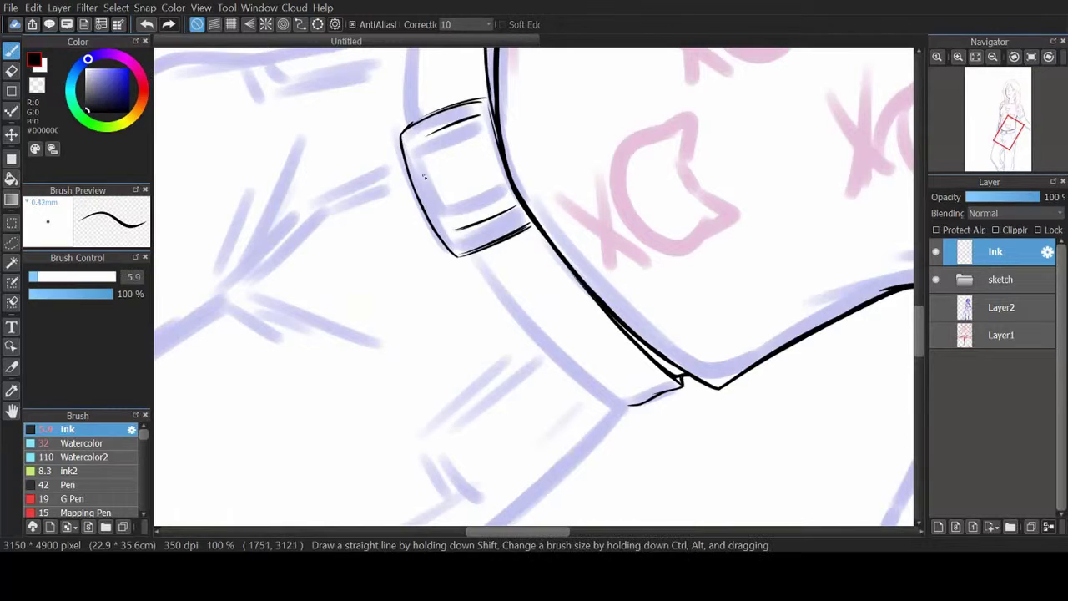
pyautogui.moveTo(414, 145); pyautogui.dragTo(445, 221)
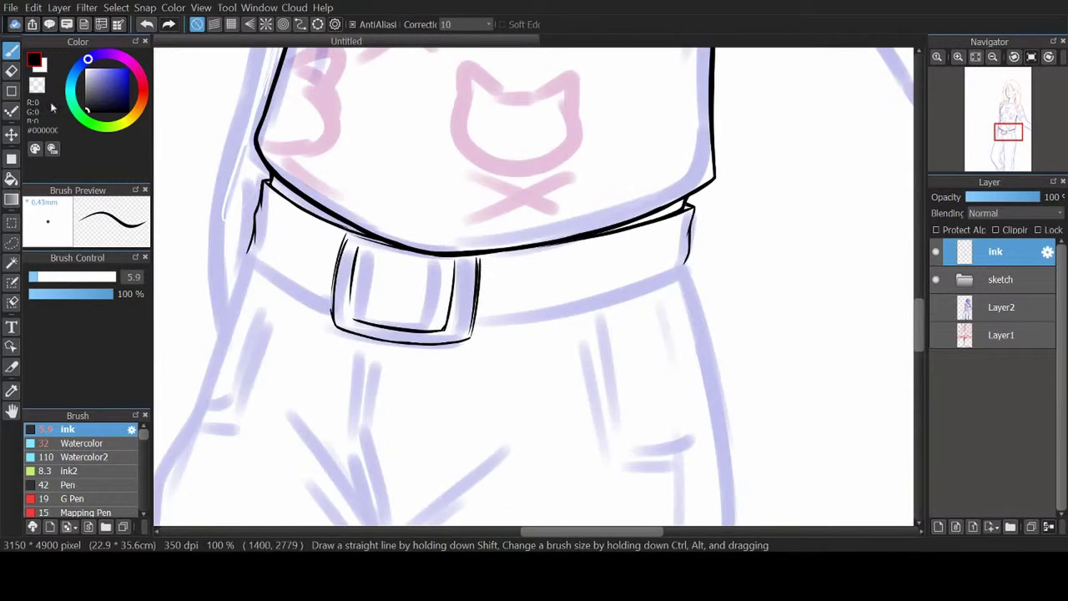
pyautogui.press('e')
pyautogui.press('b')
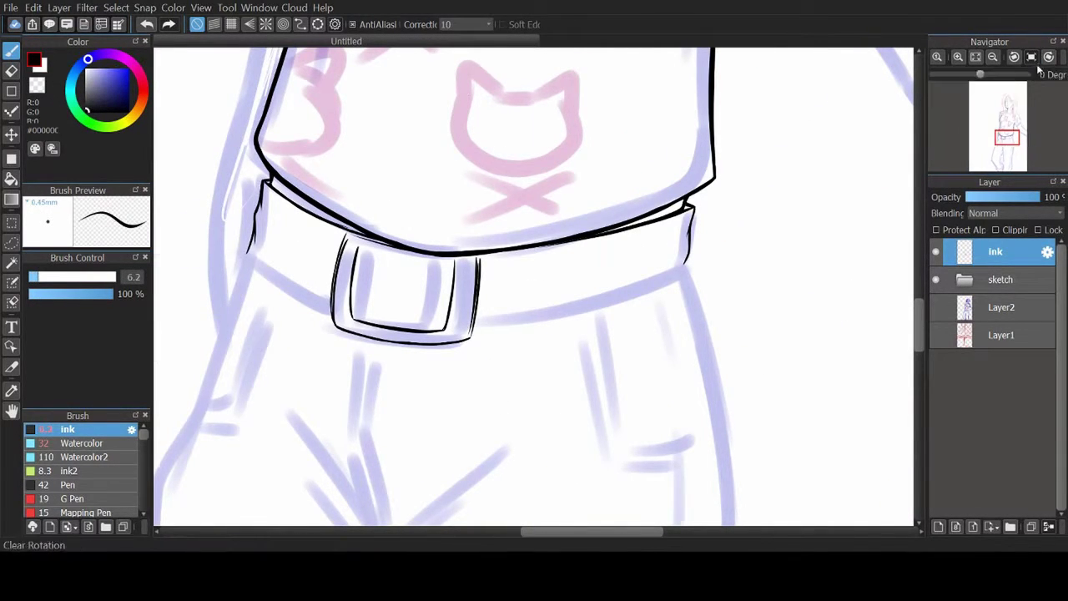
pyautogui.moveTo(576, 109); pyautogui.dragTo(565, 202)
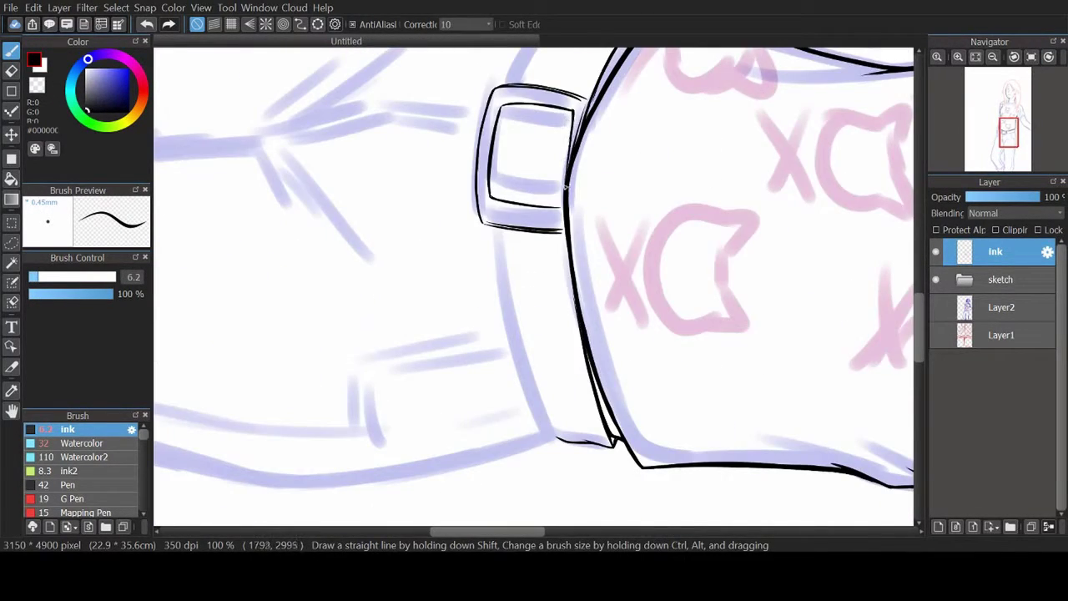
pyautogui.press('e')
pyautogui.press('b')
pyautogui.scroll(-1, 565, 197)
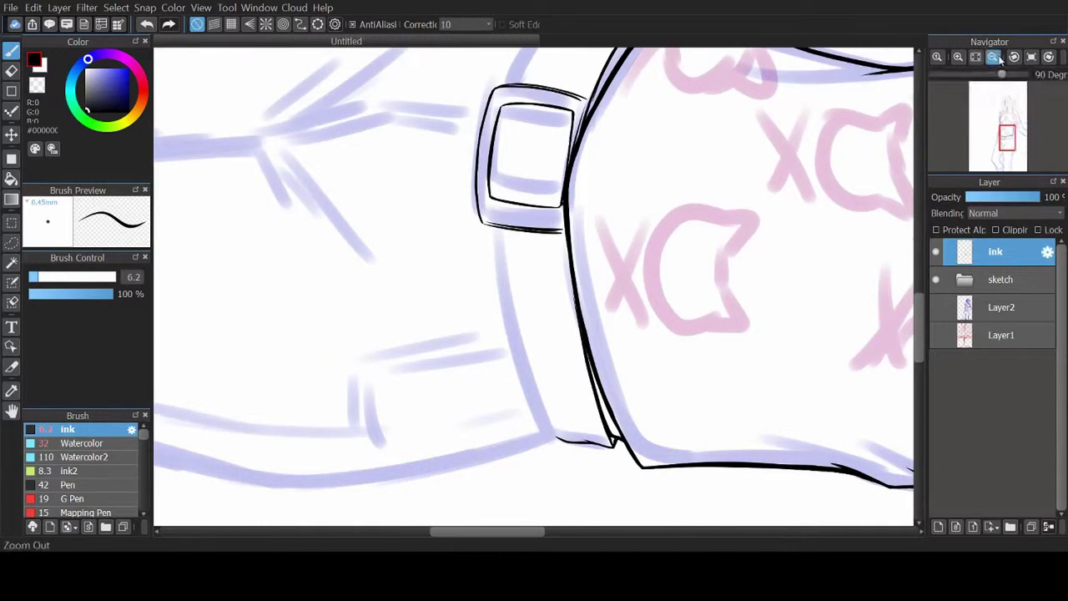
# Step: Ink the prong across the buckle's frame and erase the overlapping lines around it
pyautogui.hotkey('ctrl', 'alt', '0')
pyautogui.press('e')
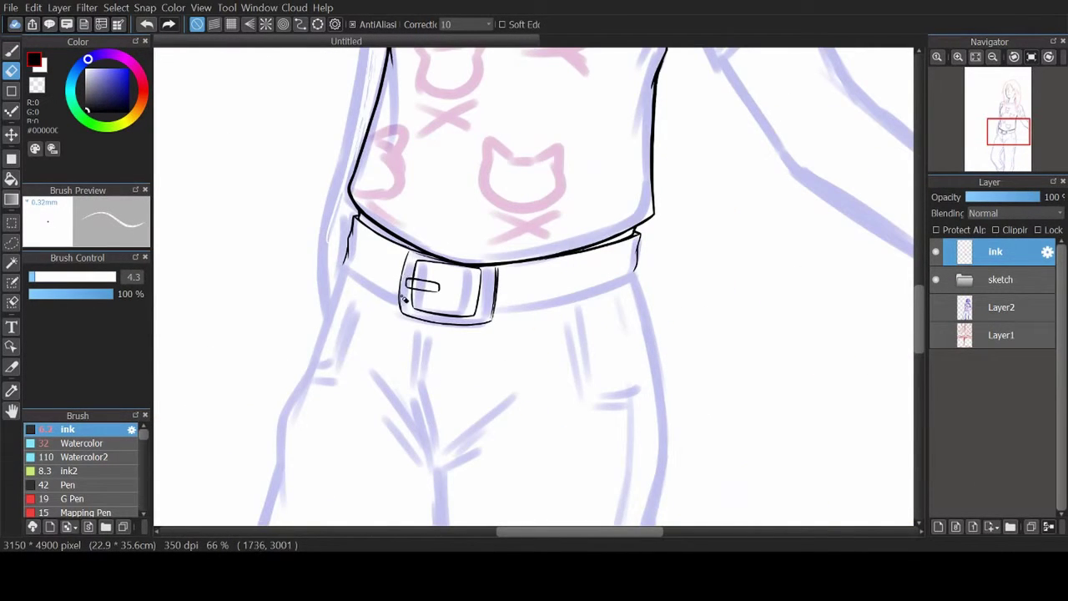
pyautogui.moveTo(404, 296); pyautogui.dragTo(476, 184)
pyautogui.scroll(1, 481, 185)
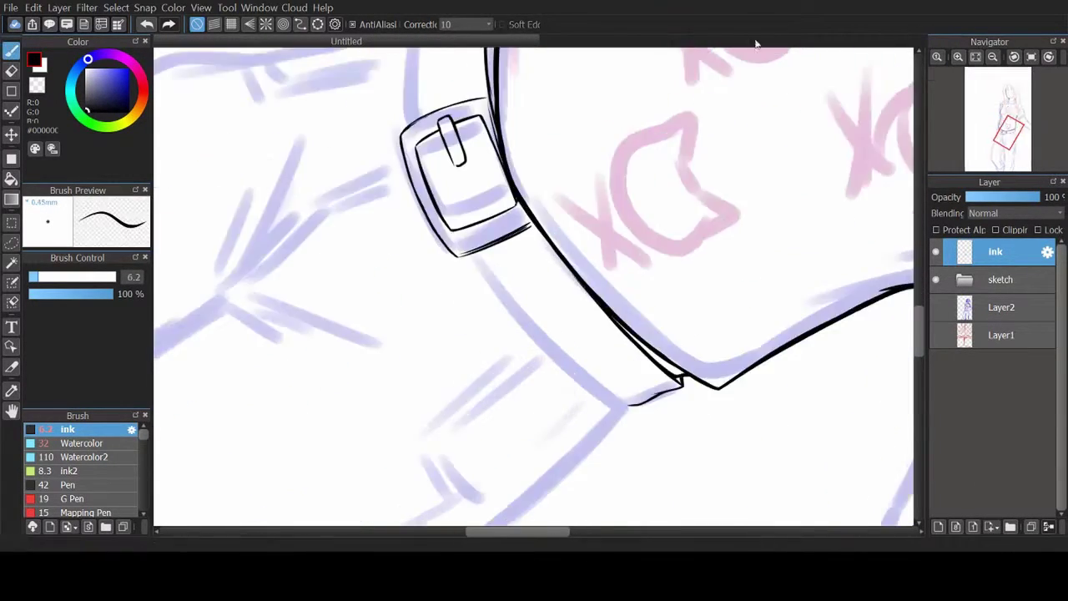
# Step: Ink the belt's lower edge on both sides of the buckle, using ink brush sizes 8.3 and 7.7
pyautogui.hotkey('ctrl', 'alt', '0')
pyautogui.press('b')
pyautogui.moveTo(499, 252); pyautogui.dragTo(549, 436)
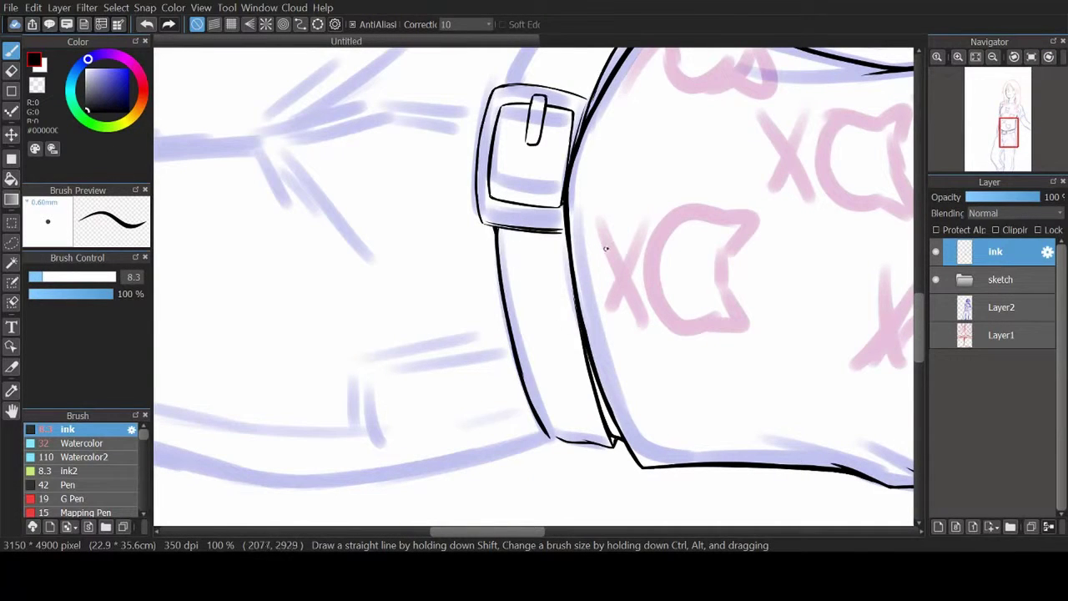
pyautogui.hotkey('ctrl', 'alt', '0')
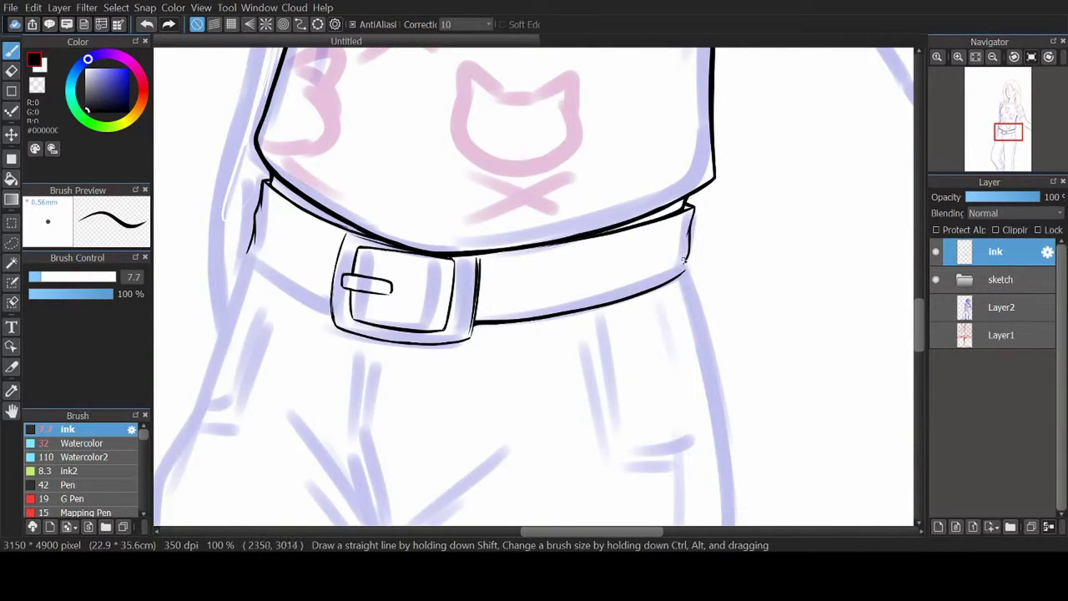
pyautogui.moveTo(500, 192); pyautogui.dragTo(404, 260)
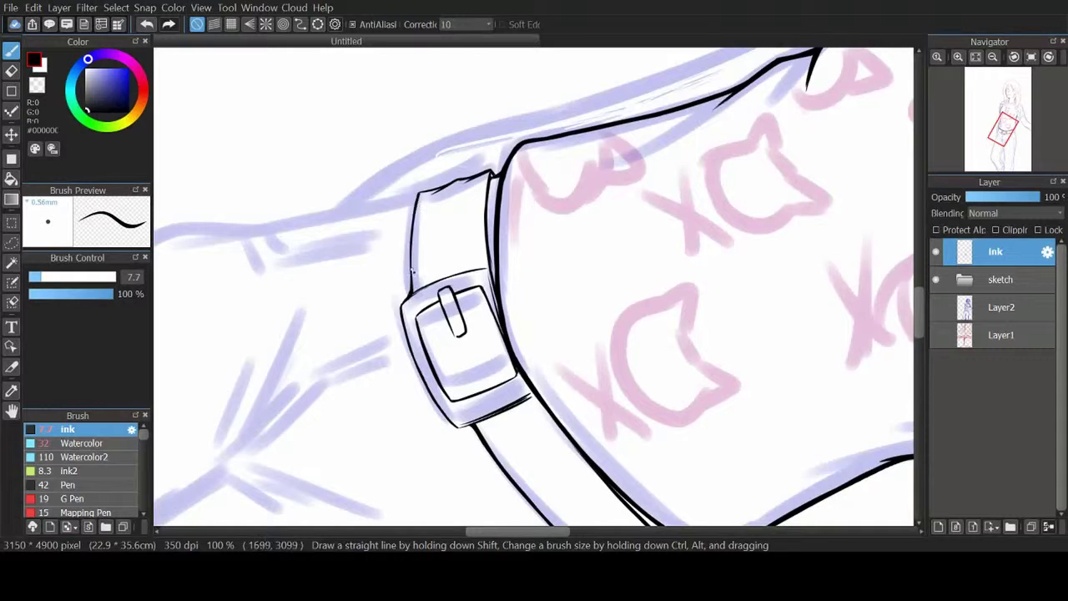
pyautogui.scroll(-2, 411, 271)
pyautogui.hotkey('ctrl', 'alt', '0')
# Step: Ink the outer hip line of the bent leg from the belt down past the pocket, redoing the first stroke
pyautogui.press('e')
pyautogui.moveTo(996, 125)
pyautogui.mouseDown()
pyautogui.moveTo(998, 151)
pyautogui.moveTo(1004, 142)
pyautogui.mouseUp()
pyautogui.press('p')
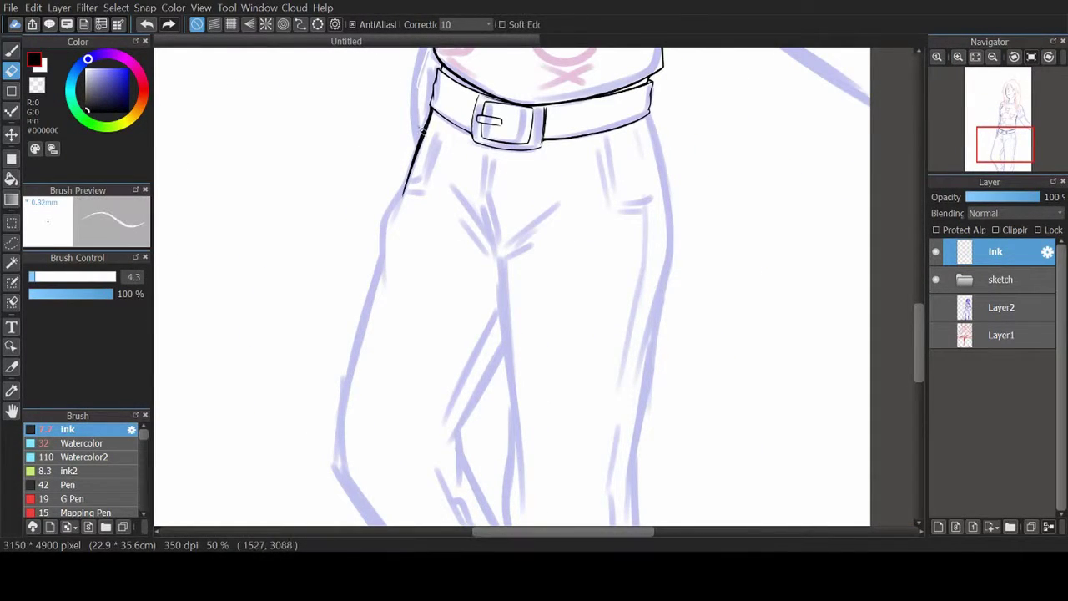
pyautogui.hotkey('ctrl', 'z')
pyautogui.moveTo(424, 131); pyautogui.dragTo(403, 185)
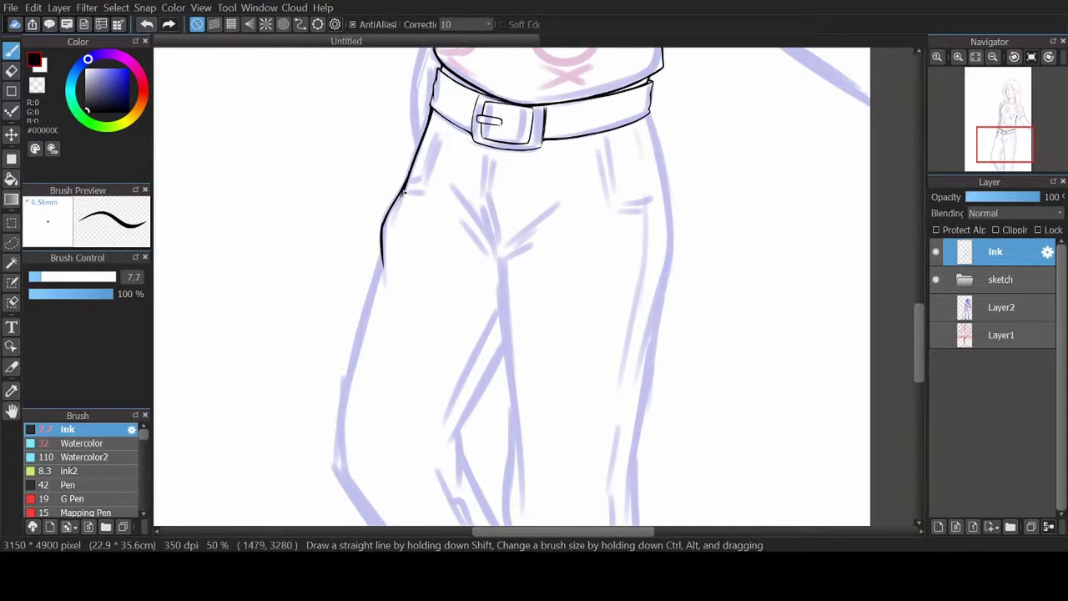
# Step: Ink the bent leg's outer thigh from the hip down to the knee, cleaning up where the strokes join
pyautogui.scroll(-3, 408, 177)
pyautogui.moveTo(381, 133); pyautogui.dragTo(338, 320)
pyautogui.hotkey('ctrl', 'z')
pyautogui.press('e')
pyautogui.press('p')
pyautogui.moveTo(382, 123)
pyautogui.mouseDown()
pyautogui.moveTo(337, 322)
pyautogui.moveTo(363, 358)
pyautogui.moveTo(342, 275)
pyautogui.mouseUp()
pyautogui.press('e')
pyautogui.press('p')
pyautogui.press('e')
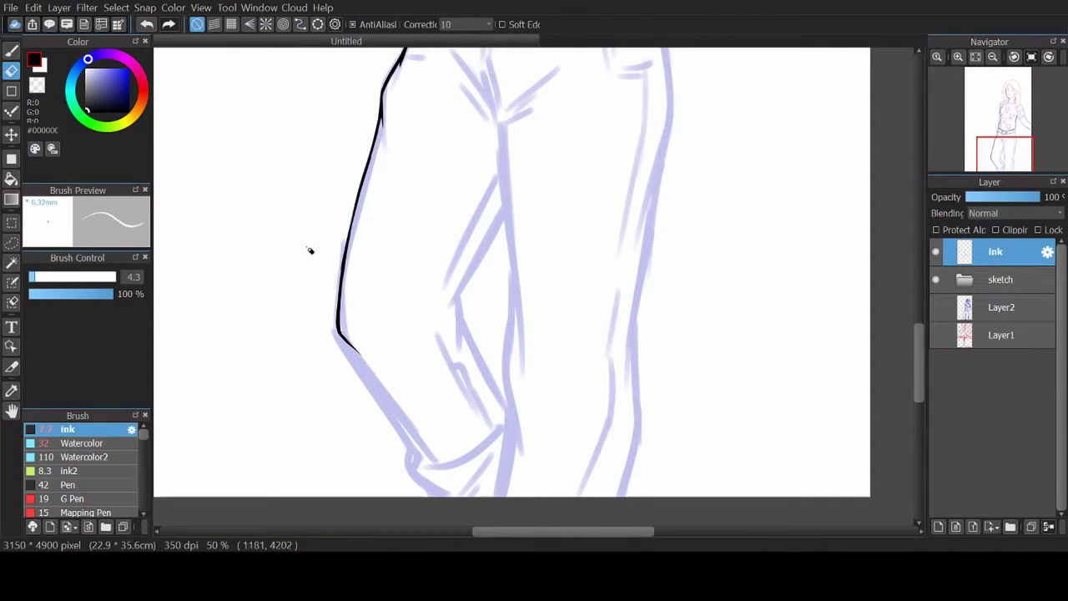
# Step: Ink the bent leg's outer shin line from the knee to the trouser cuff and trim its uneven edges
pyautogui.press('p')
pyautogui.moveTo(338, 332); pyautogui.dragTo(432, 461)
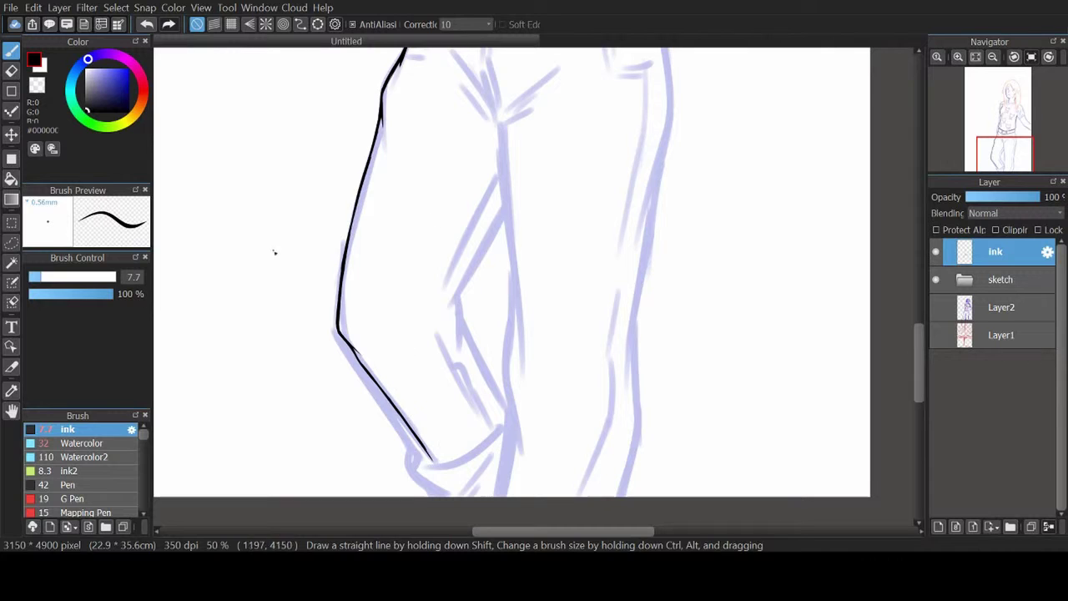
pyautogui.press('e')
pyautogui.press('p')
pyautogui.press('e')
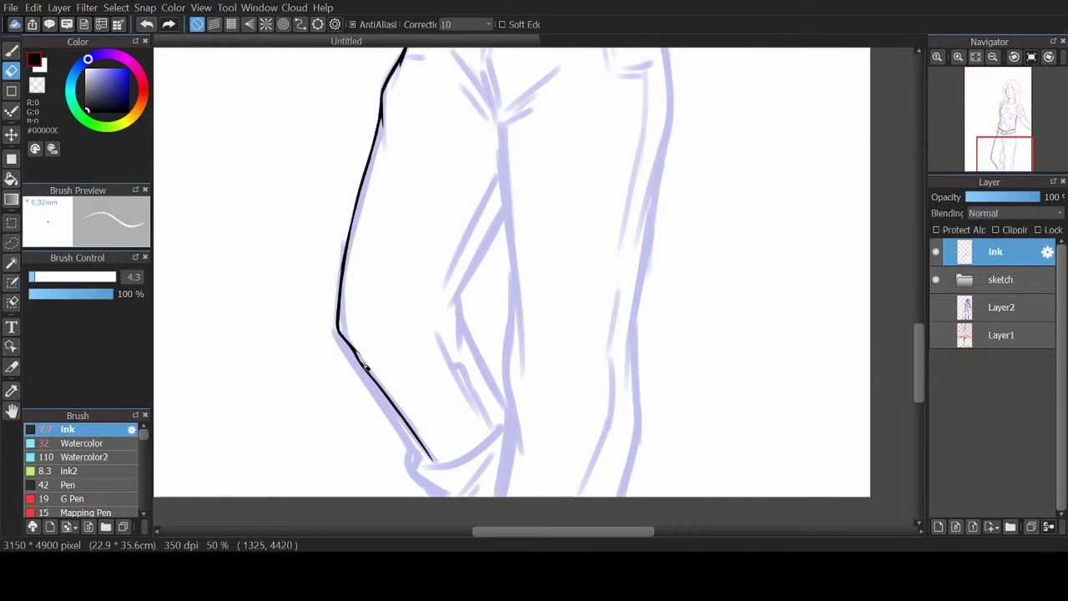
pyautogui.press('p')
pyautogui.scroll(-3, 401, 334)
pyautogui.press('e')
pyautogui.moveTo(406, 309); pyautogui.dragTo(429, 351)
pyautogui.press('p')
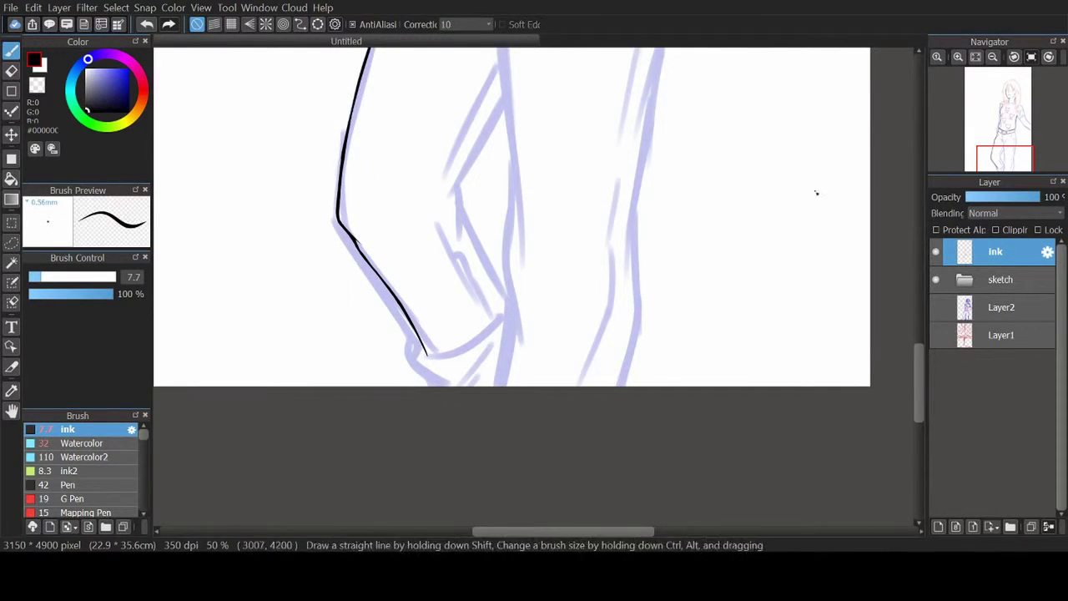
# Step: Set the ink brush size to 8.6 and ink the straight leg's inner line from the crotch past the knee
pyautogui.scroll(5, 475, 194)
pyautogui.scroll(-2, 475, 195)
pyautogui.moveTo(473, 188); pyautogui.dragTo(484, 309)
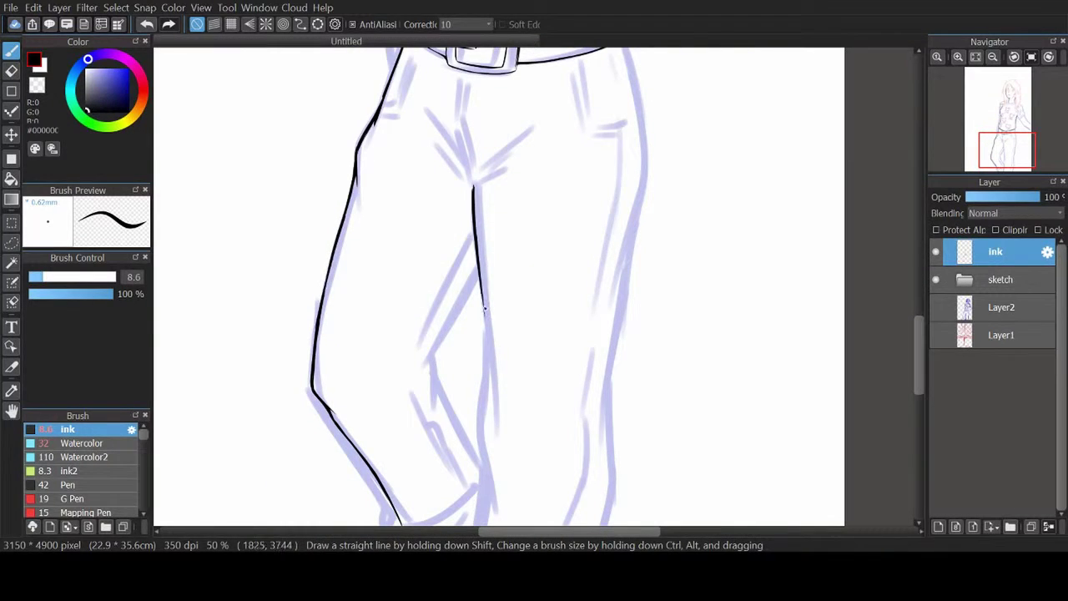
pyautogui.press('e')
pyautogui.scroll(-3, 480, 217)
pyautogui.press('p')
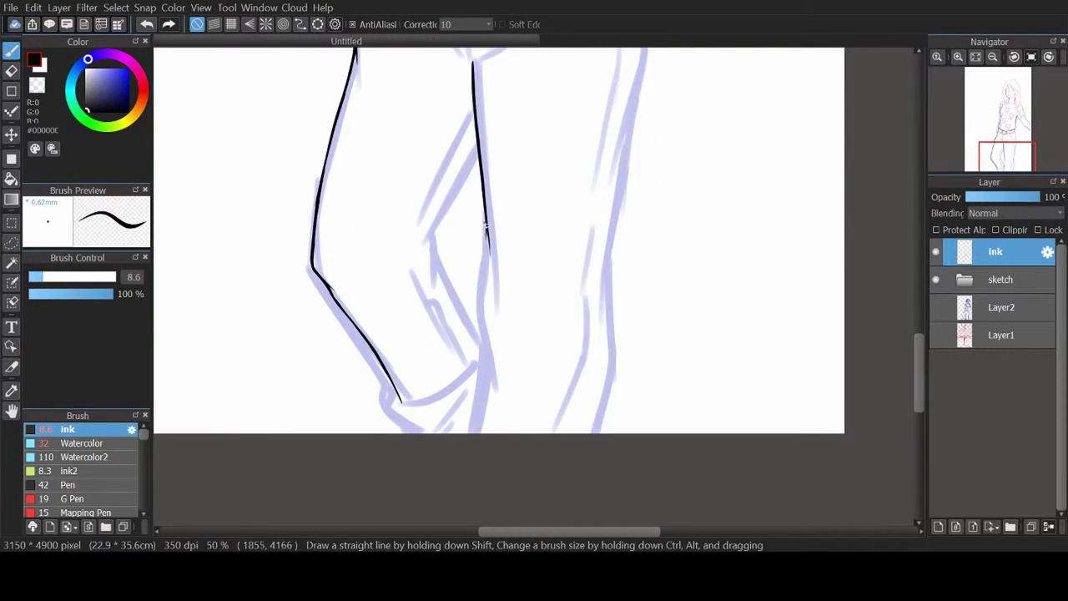
pyautogui.moveTo(490, 244); pyautogui.dragTo(487, 266)
pyautogui.press('e')
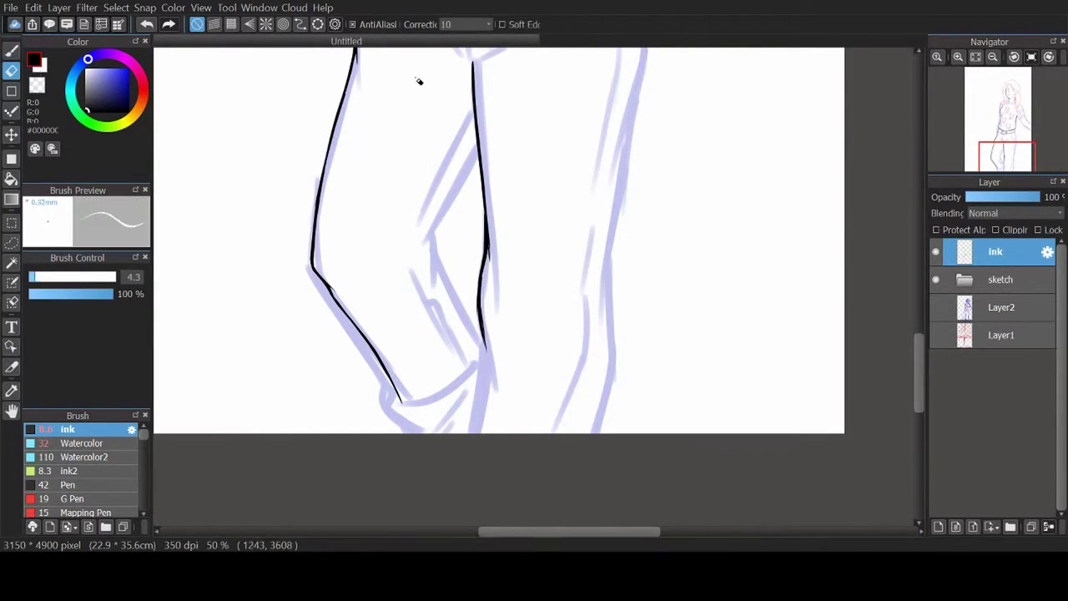
pyautogui.scroll(1, 468, 191)
# Step: Clean up the straight leg's inner line below the knee and extend it down to the canvas edge
pyautogui.press('p')
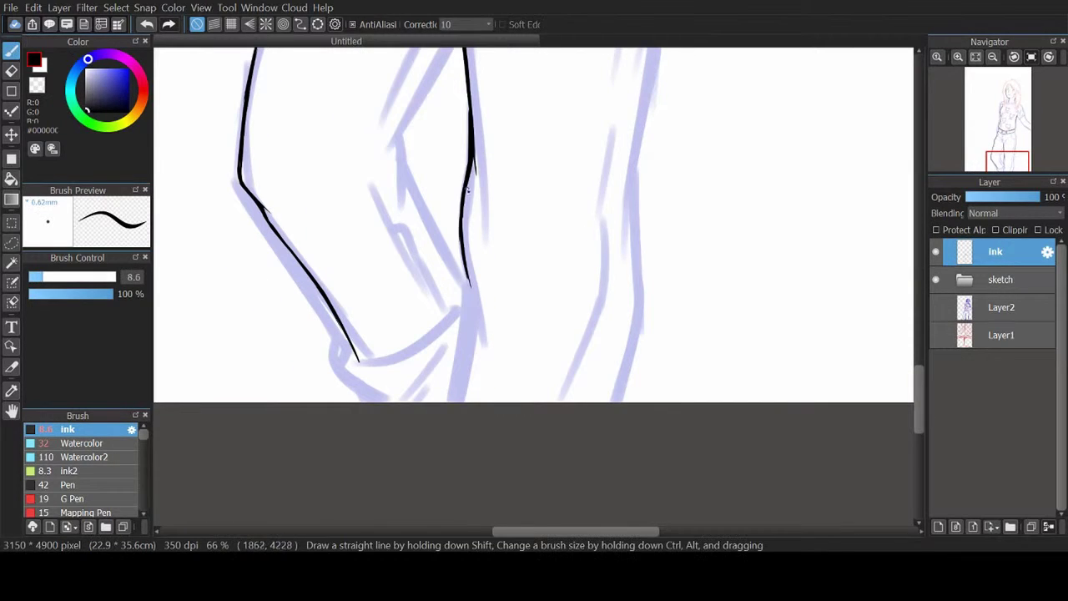
pyautogui.press('e')
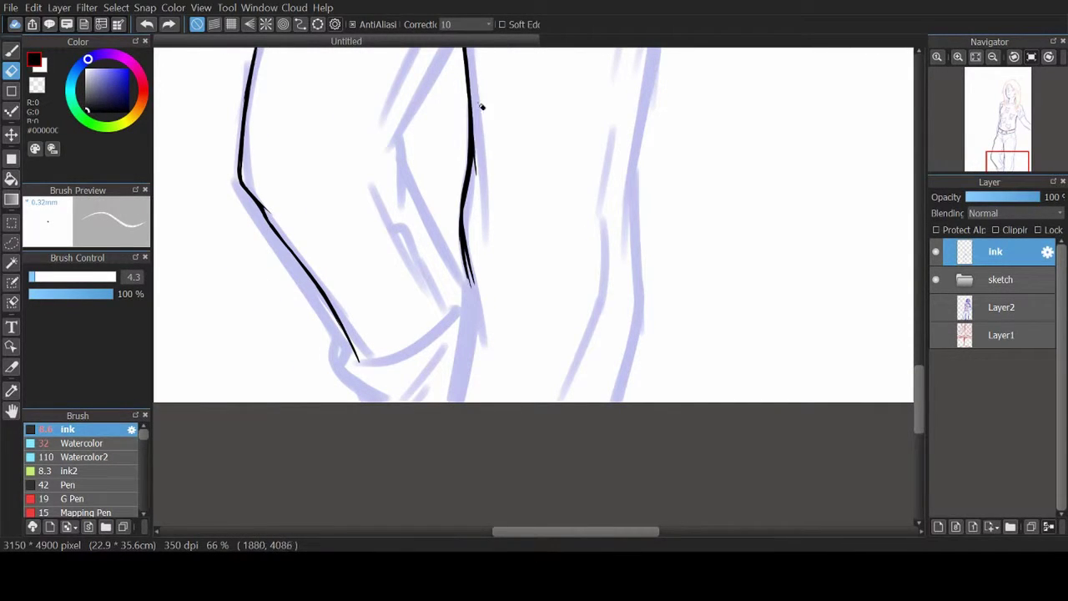
pyautogui.moveTo(462, 252); pyautogui.dragTo(465, 213)
pyautogui.press('p')
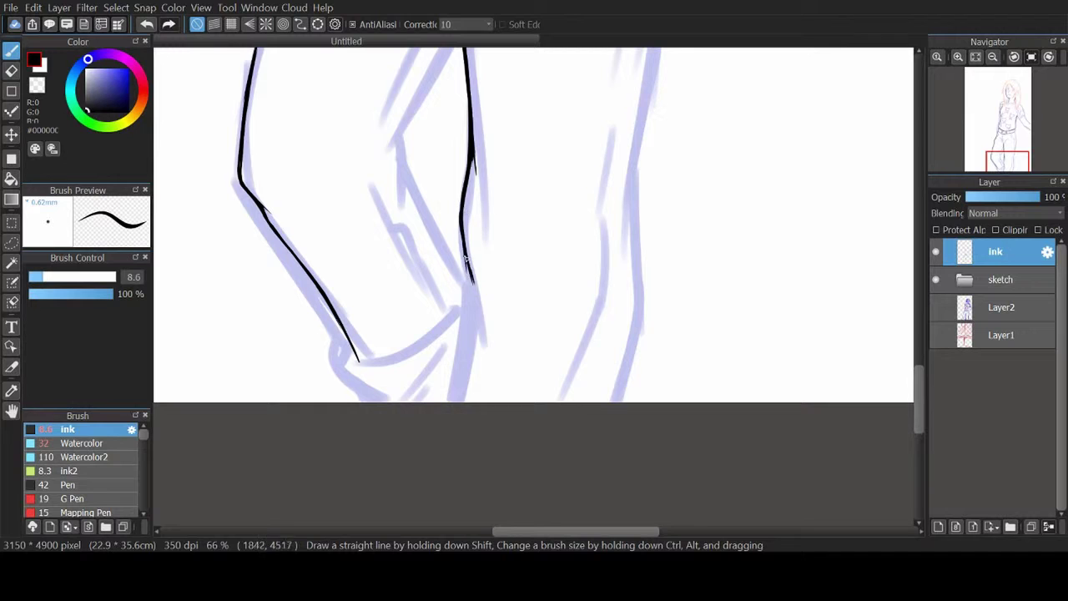
pyautogui.moveTo(466, 257); pyautogui.dragTo(454, 381)
# Step: Ink the straight leg's outer line from the belt over the hip to mid-thigh and refine its curve
pyautogui.scroll(10, 468, 309)
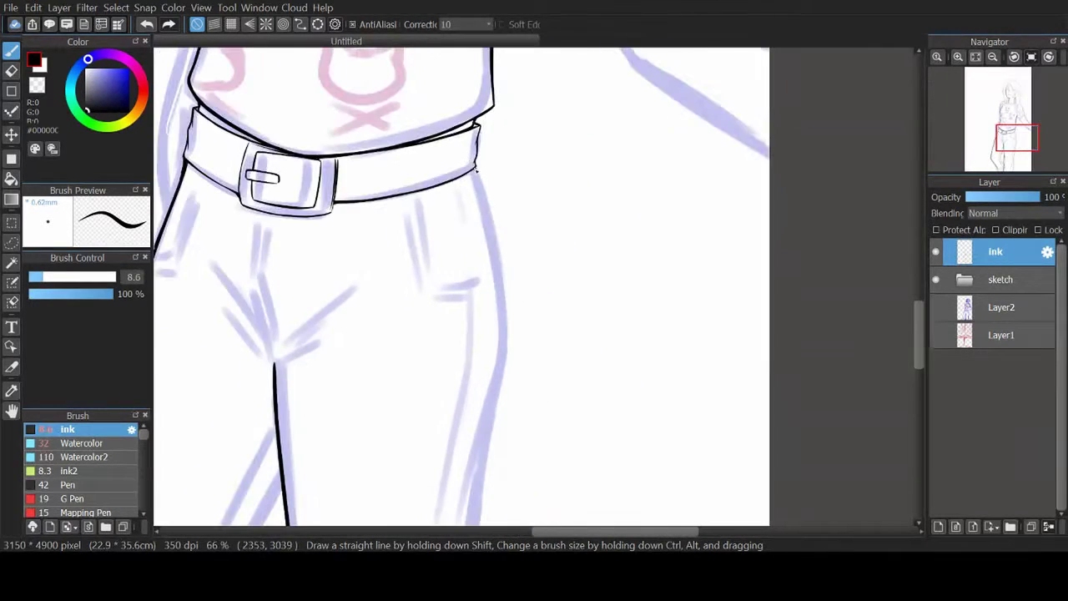
pyautogui.moveTo(474, 175)
pyautogui.mouseDown()
pyautogui.moveTo(506, 346)
pyautogui.moveTo(477, 464)
pyautogui.mouseUp()
pyautogui.press('e')
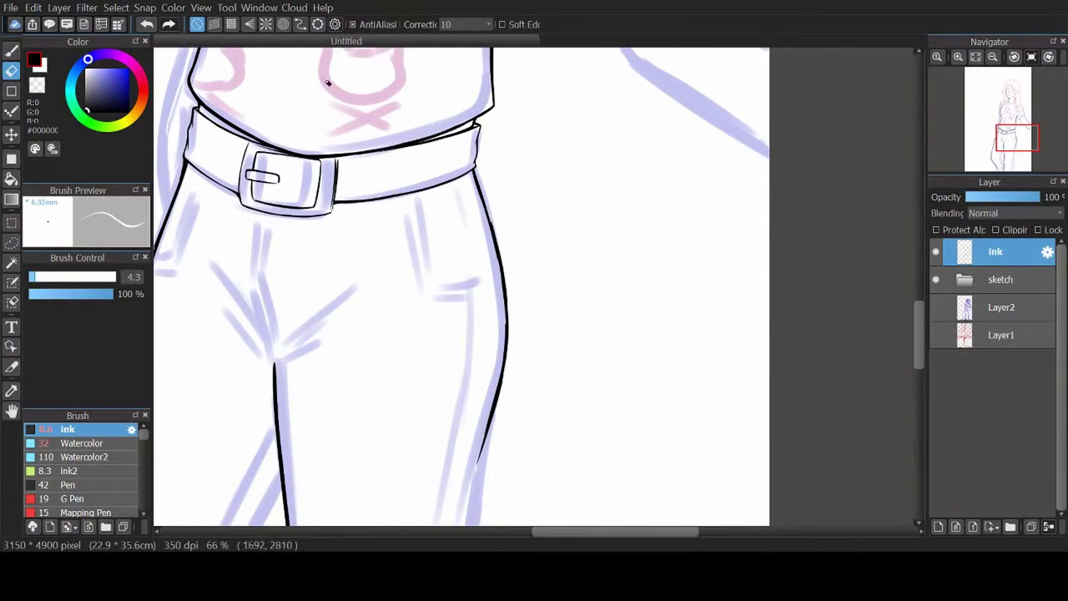
pyautogui.moveTo(500, 269); pyautogui.dragTo(493, 421)
# Step: Continue the straight leg's outer line from mid-thigh past the knee to the bottom edge of the canvas
pyautogui.scroll(-5, 492, 334)
pyautogui.press('e')
pyautogui.moveTo(492, 194); pyautogui.dragTo(449, 446)
pyautogui.moveTo(487, 238); pyautogui.dragTo(479, 249)
pyautogui.scroll(-3, 480, 248)
pyautogui.moveTo(451, 310)
pyautogui.mouseDown()
pyautogui.moveTo(461, 422)
pyautogui.moveTo(442, 512)
pyautogui.mouseUp()
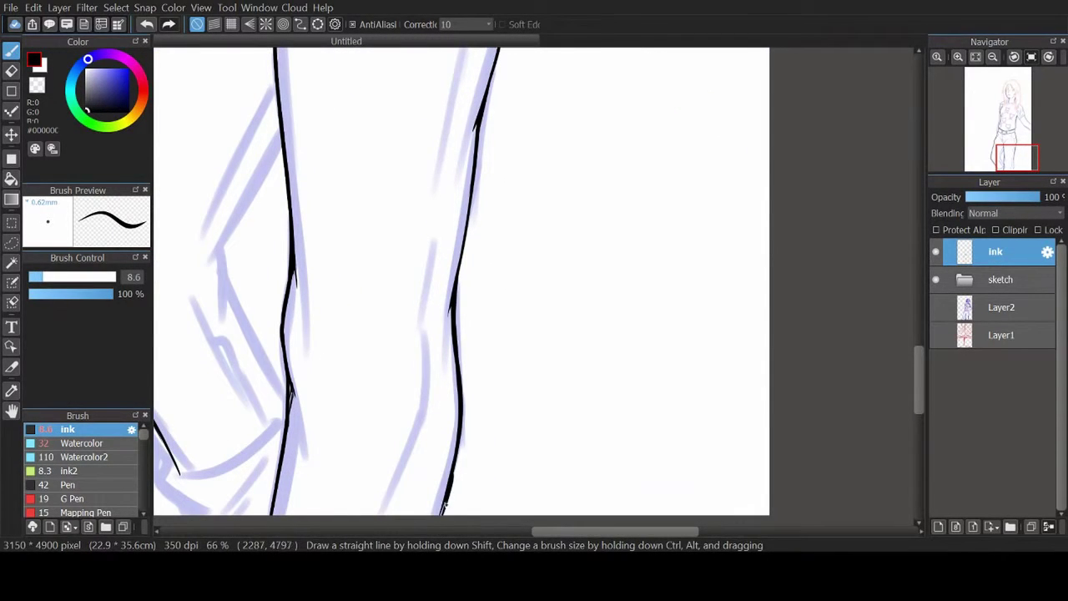
# Step: Clean up the straight leg's inked inner line around the knee with the eraser
pyautogui.press('e')
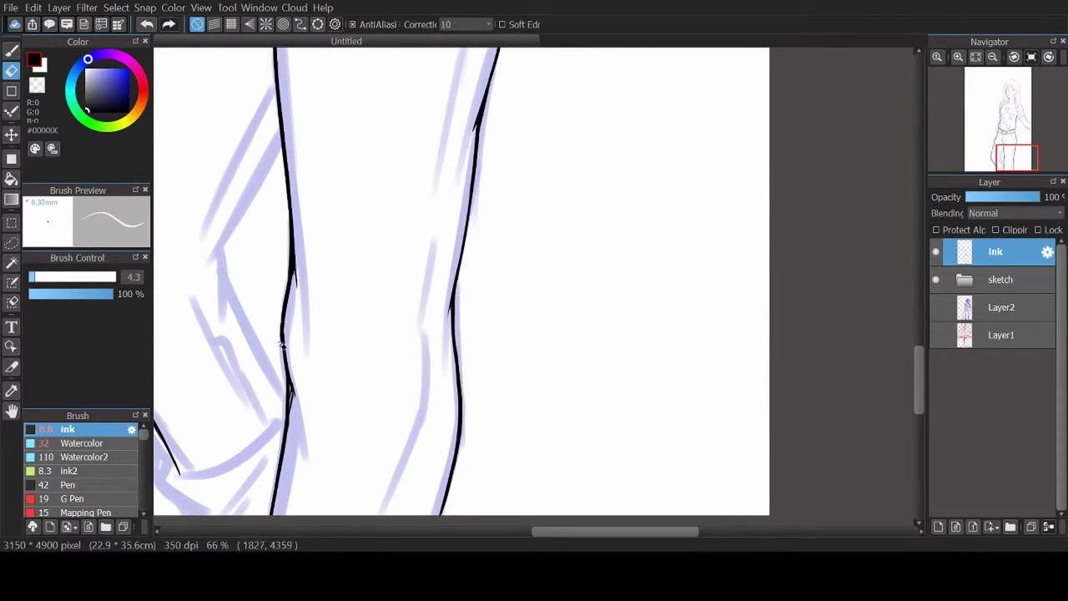
pyautogui.moveTo(282, 330); pyautogui.dragTo(283, 347)
pyautogui.scroll(5, 284, 347)
pyautogui.scroll(-5, 334, 292)
# Step: Ink the bent leg's inner line from the straight leg's thigh to the back of the knee and down the calf to the hem
pyautogui.press('e')
pyautogui.moveTo(392, 159); pyautogui.dragTo(325, 271)
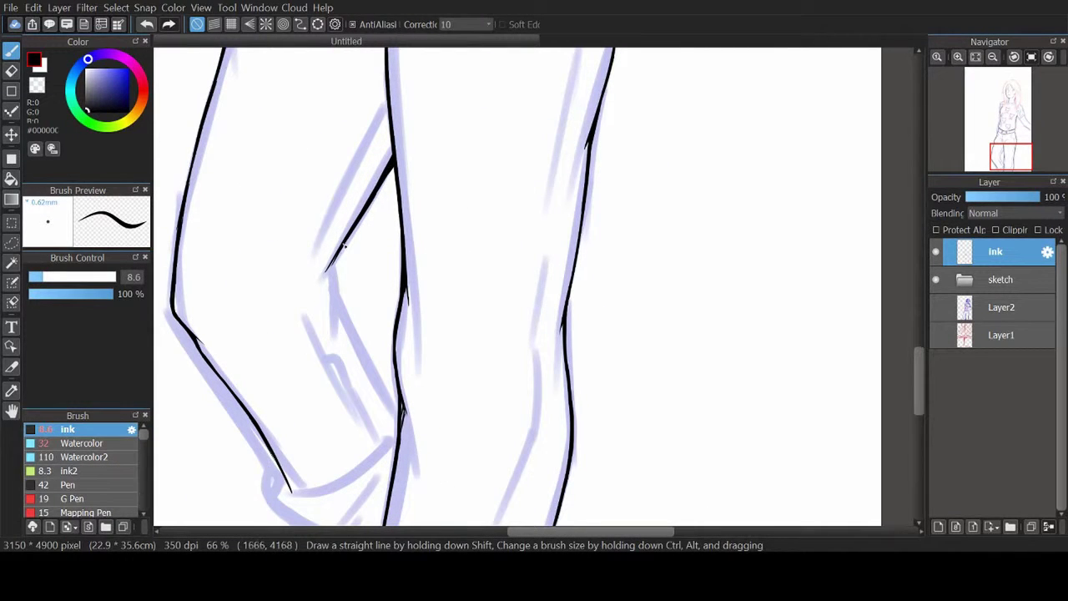
pyautogui.press('e')
pyautogui.press('b')
pyautogui.moveTo(338, 297); pyautogui.dragTo(397, 410)
pyautogui.scroll(2, 523, 223)
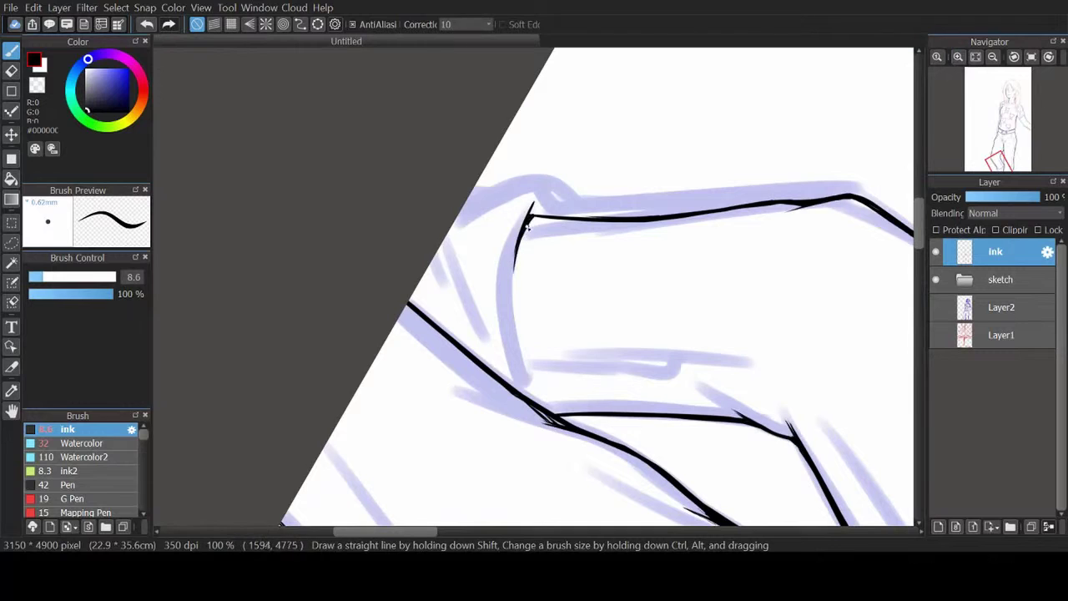
# Step: Ink the curved hem of the bent leg's trousers and the flared edge below it down to the canvas edge
pyautogui.moveTo(527, 226)
pyautogui.mouseDown()
pyautogui.moveTo(567, 423)
pyautogui.moveTo(471, 326)
pyautogui.moveTo(457, 290)
pyautogui.moveTo(437, 325)
pyautogui.mouseUp()
pyautogui.press('e')
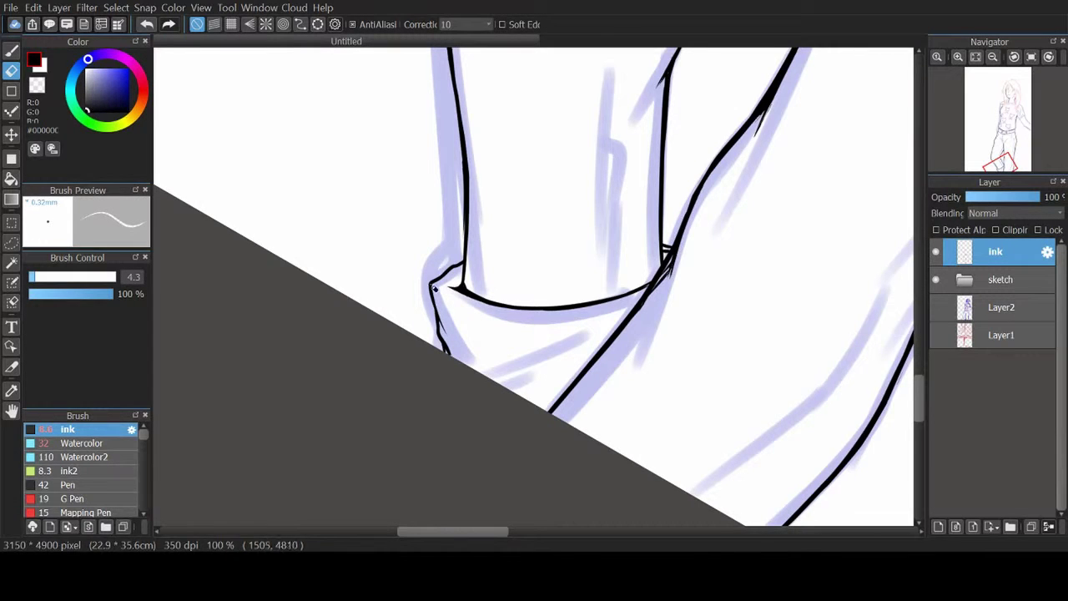
pyautogui.press('b')
# Step: Set the ink brush size to 3.4 and ink thin fold lines below the bent leg's hem
pyautogui.click(39, 277)
pyautogui.moveTo(1032, 86); pyautogui.dragTo(589, 185)
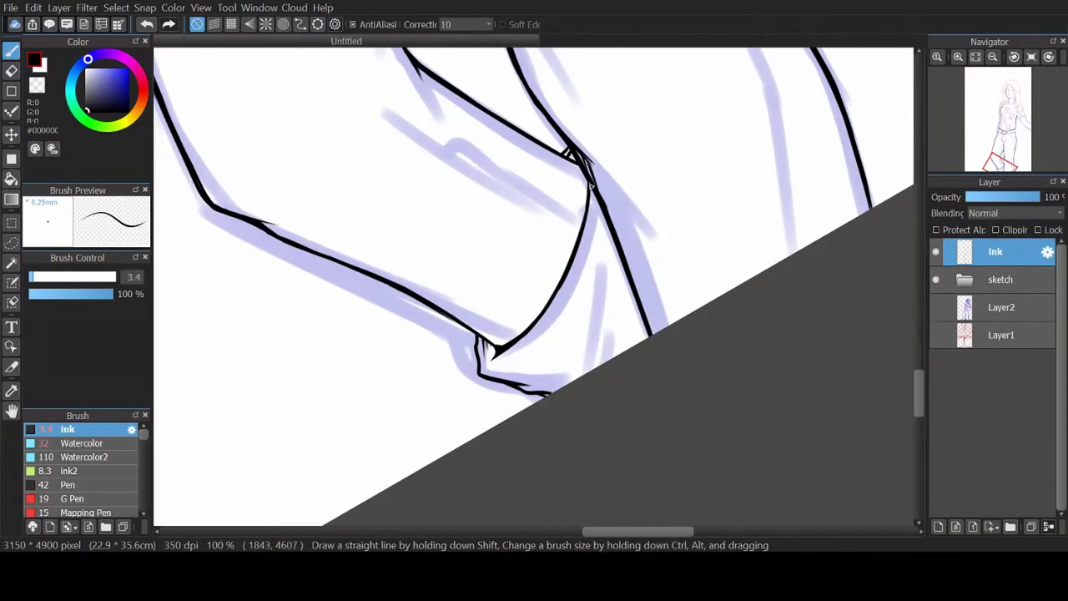
pyautogui.moveTo(584, 243); pyautogui.dragTo(596, 364)
pyautogui.moveTo(599, 317); pyautogui.dragTo(624, 361)
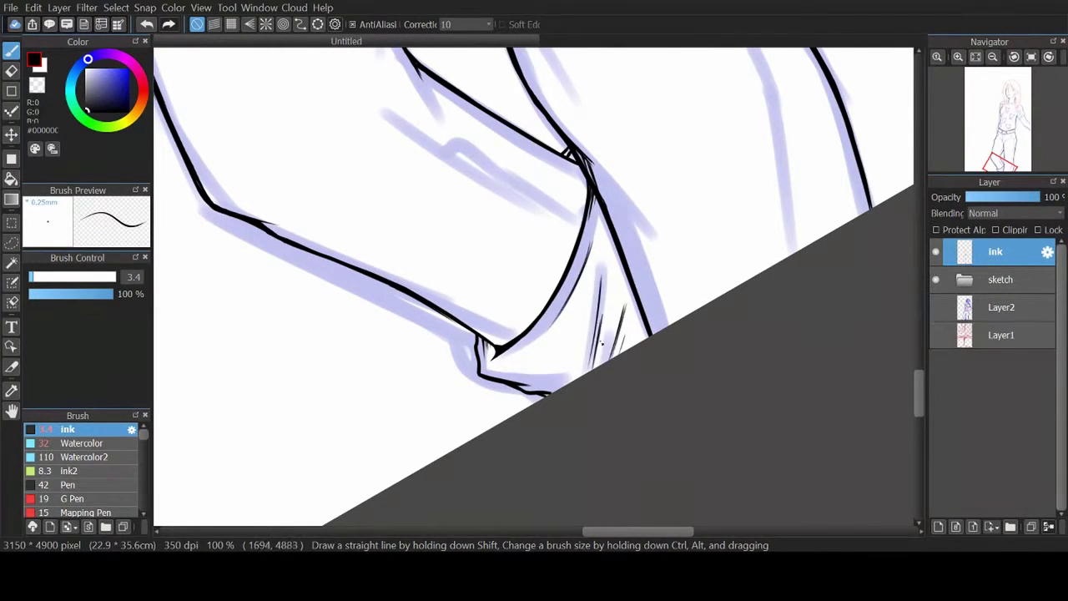
pyautogui.moveTo(501, 300); pyautogui.dragTo(447, 334)
# Step: Touch up the inked trouser lines around the bent leg's hem and the straight leg with the eraser
pyautogui.press('e')
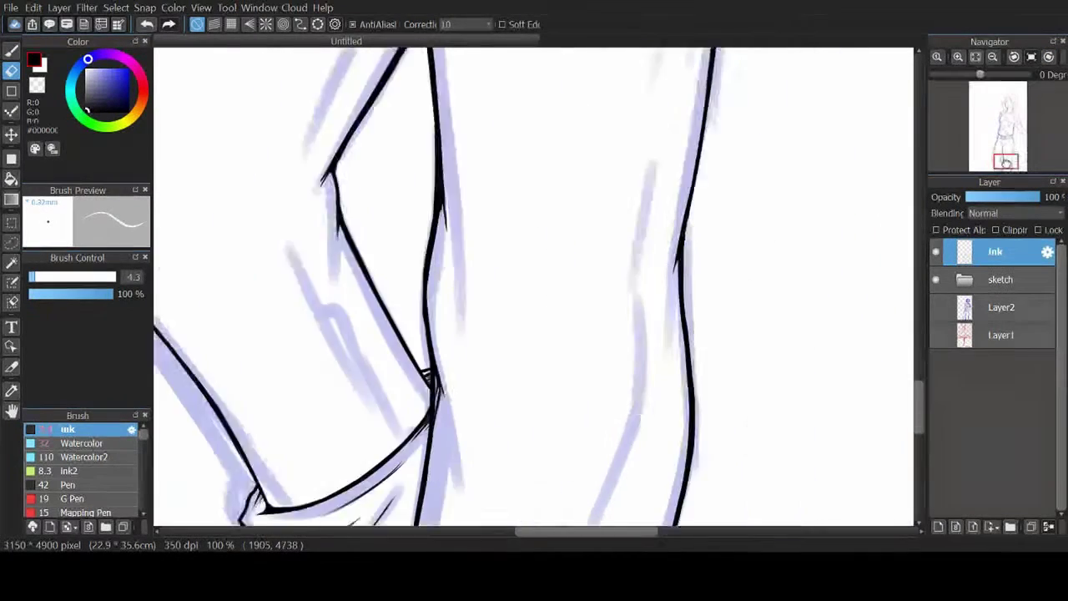
pyautogui.moveTo(837, 156)
pyautogui.mouseDown()
pyautogui.moveTo(668, 274)
pyautogui.moveTo(659, 250)
pyautogui.moveTo(622, 422)
pyautogui.mouseUp()
pyautogui.press('b')
pyautogui.press('e')
pyautogui.moveTo(642, 362); pyautogui.dragTo(628, 401)
pyautogui.scroll(5, 634, 375)
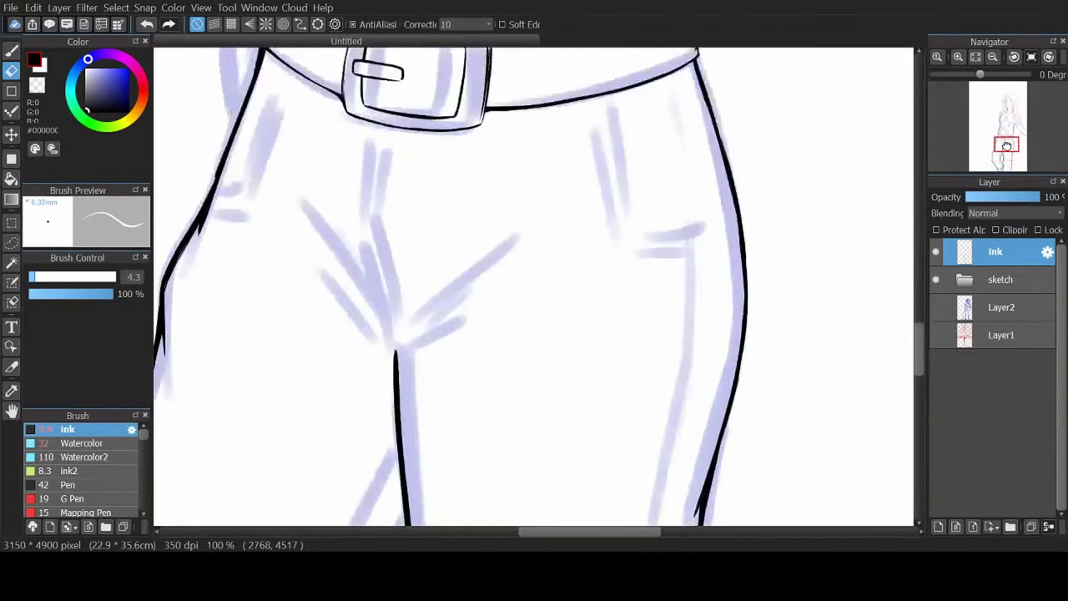
# Step: With the ink brush at size 5.9, ink the creases radiating from the crotch and the fly lines below the buckle
pyautogui.press('b')
pyautogui.moveTo(360, 282); pyautogui.dragTo(388, 394)
pyautogui.moveTo(296, 242); pyautogui.dragTo(380, 392)
pyautogui.moveTo(516, 307); pyautogui.dragTo(473, 425)
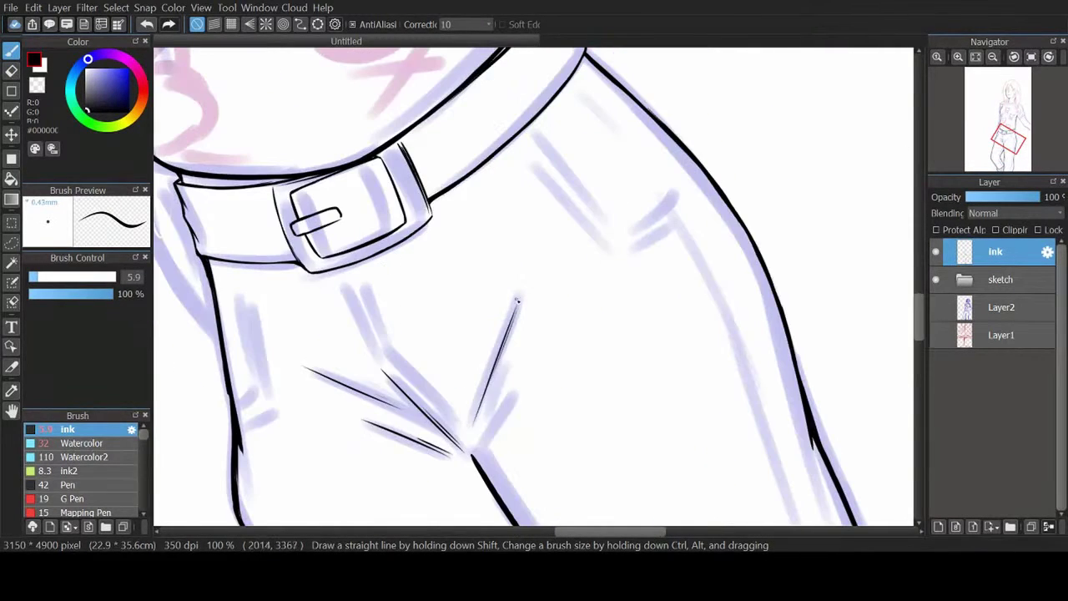
pyautogui.moveTo(517, 372); pyautogui.dragTo(482, 438)
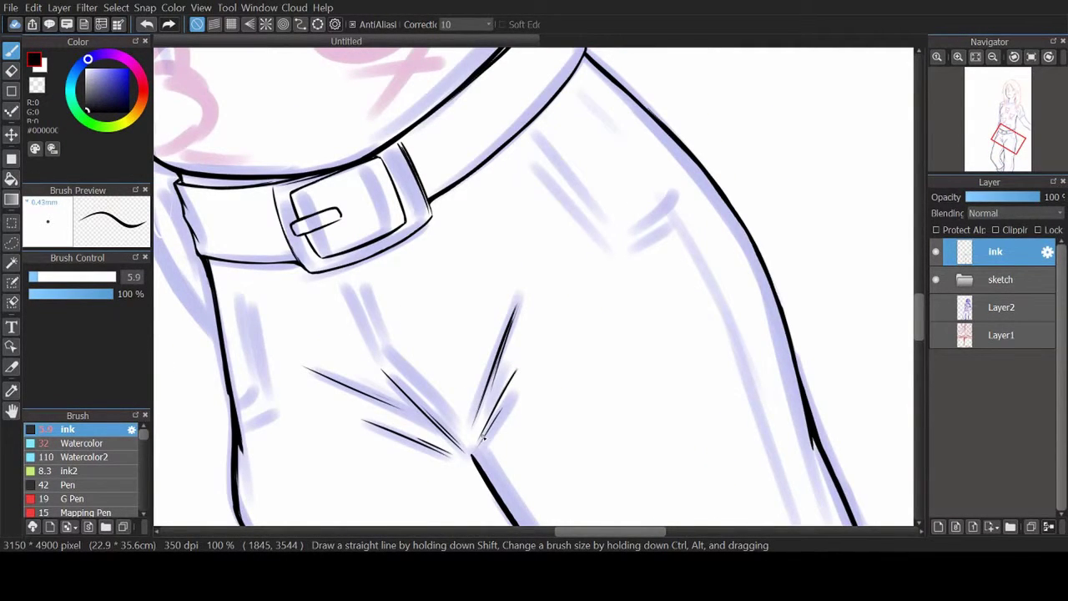
pyautogui.hotkey('ctrl', '0')
pyautogui.moveTo(386, 188)
pyautogui.mouseDown()
pyautogui.moveTo(367, 271)
pyautogui.moveTo(392, 384)
pyautogui.mouseUp()
pyautogui.press('e')
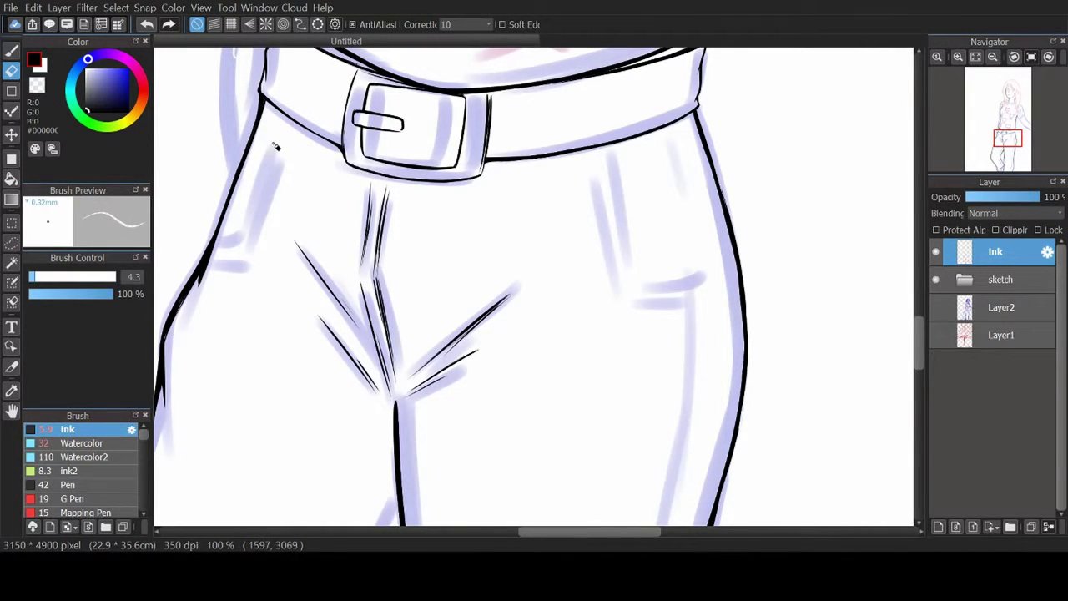
# Step: Ink the double-edged trouser pocket on the bent leg's hip, from the belt to the outer thigh line
pyautogui.press('b')
pyautogui.hotkey('ctrl', 'Right')
pyautogui.moveTo(337, 259); pyautogui.dragTo(332, 279)
pyautogui.hotkey('ctrl', '0')
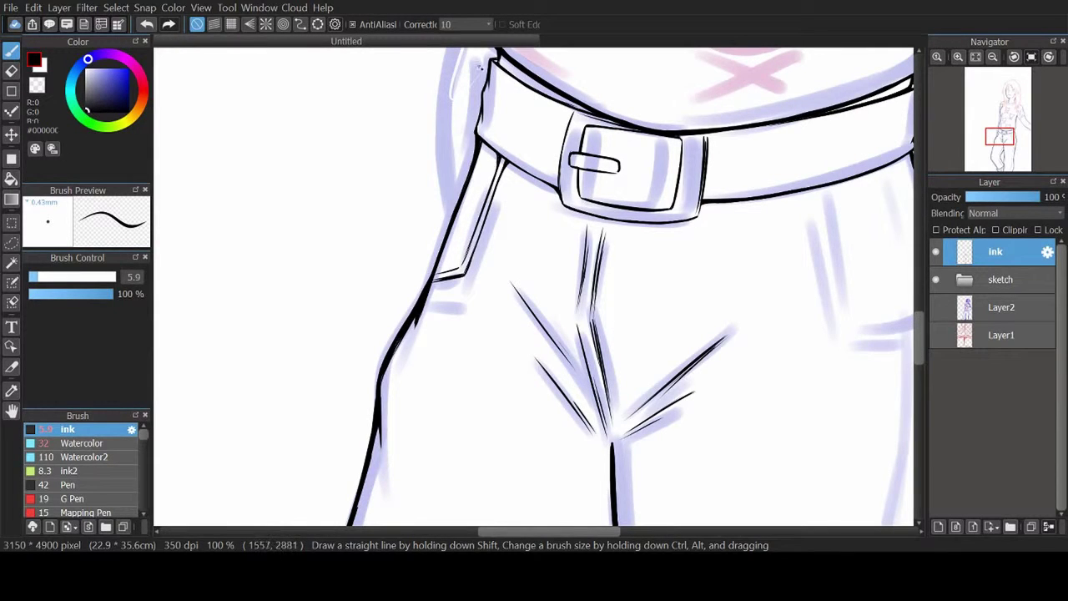
pyautogui.moveTo(482, 147)
pyautogui.mouseDown()
pyautogui.moveTo(554, 192)
pyautogui.moveTo(486, 147)
pyautogui.mouseUp()
pyautogui.scroll(-2, 499, 164)
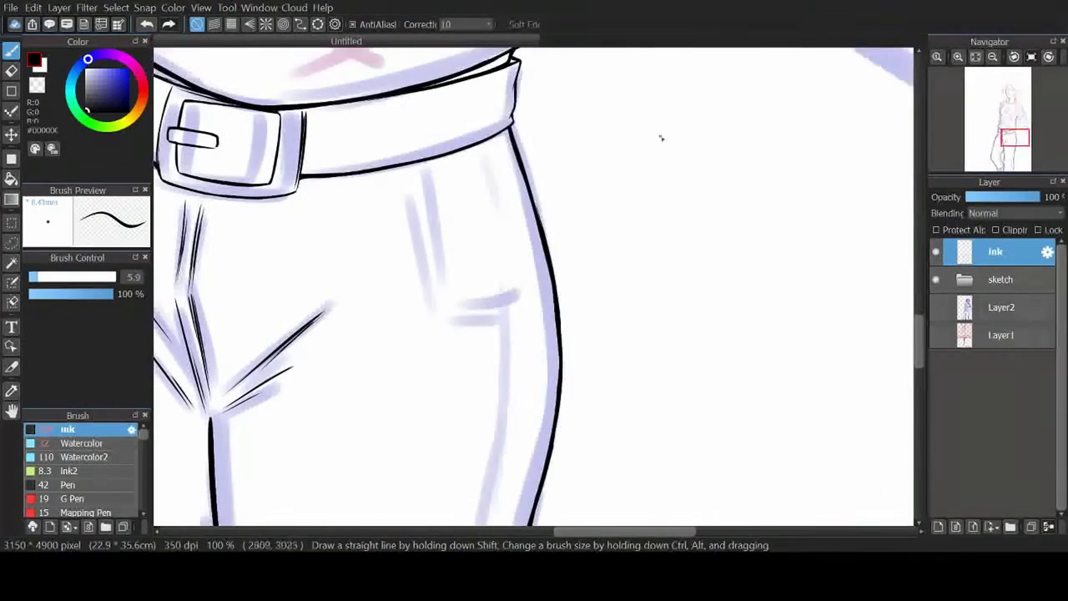
# Step: Ink the trouser pocket on the straight leg's hip with a doubled edge and clean up its lines
pyautogui.moveTo(532, 291); pyautogui.dragTo(509, 237)
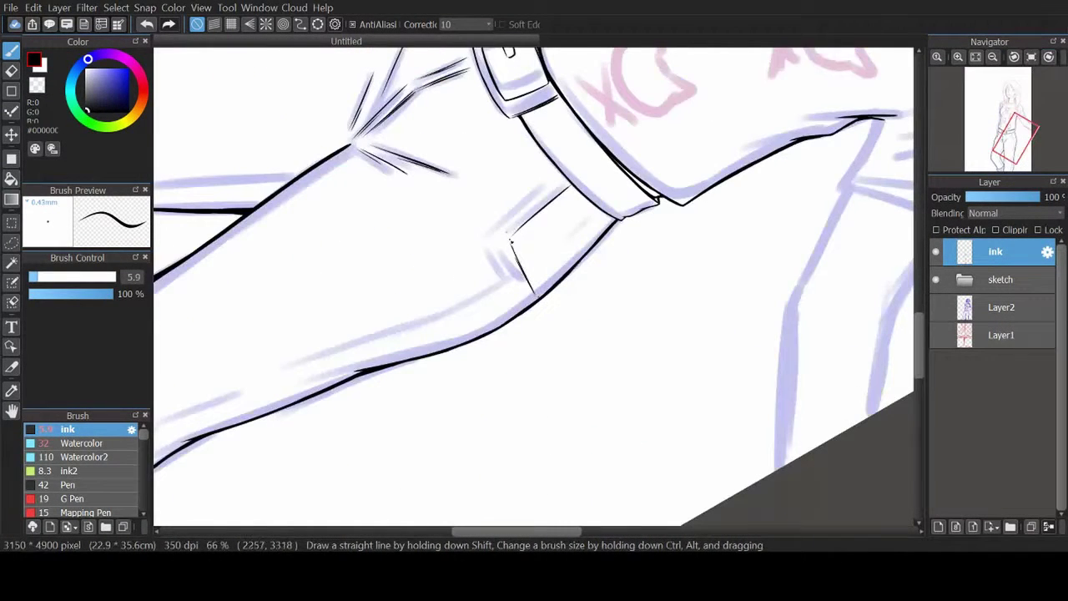
pyautogui.hotkey('ctrl', '0')
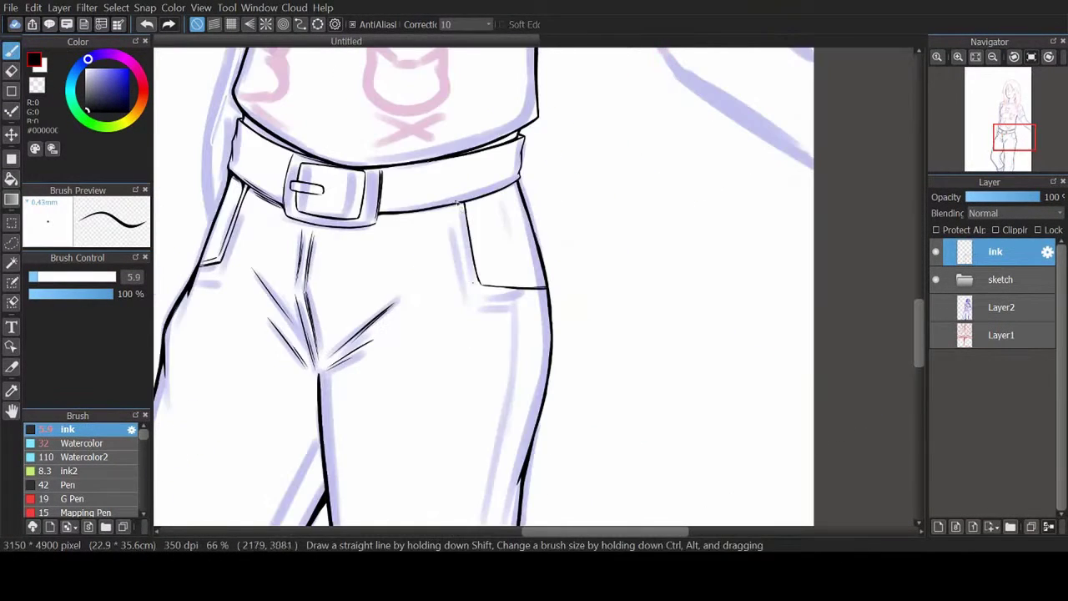
pyautogui.moveTo(509, 226)
pyautogui.mouseDown()
pyautogui.moveTo(467, 203)
pyautogui.moveTo(529, 274)
pyautogui.mouseUp()
pyautogui.press('e')
pyautogui.moveTo(538, 224); pyautogui.dragTo(533, 297)
pyautogui.hotkey('ctrl', '0')
pyautogui.press('b')
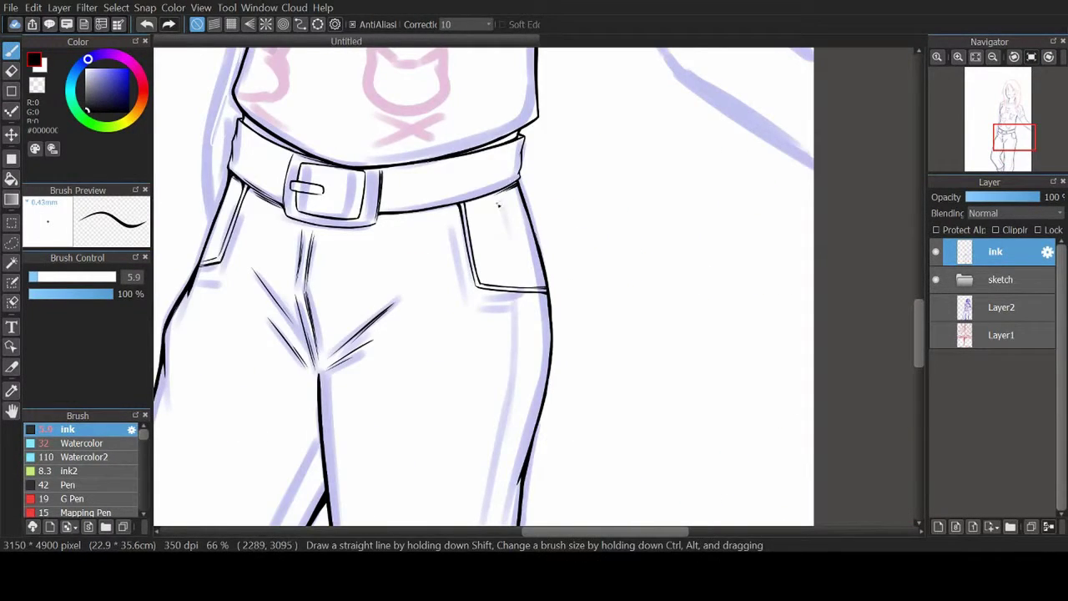
# Step: Ink and refine the neck's side lines below the jaw
pyautogui.scroll(-6, 221, 198)
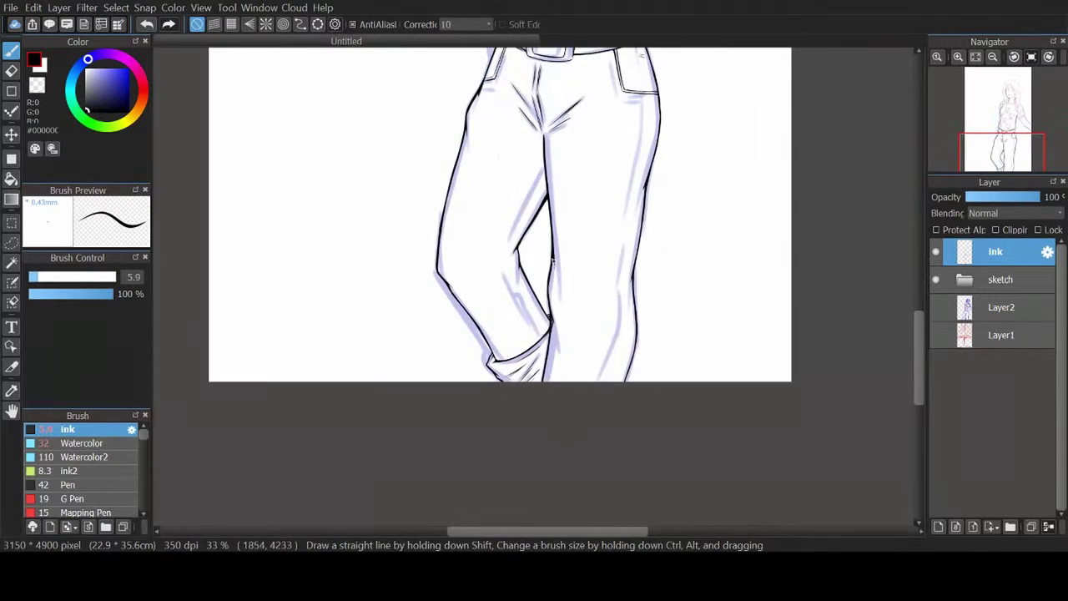
pyautogui.scroll(6, 1003, 116)
pyautogui.scroll(4, 398, 278)
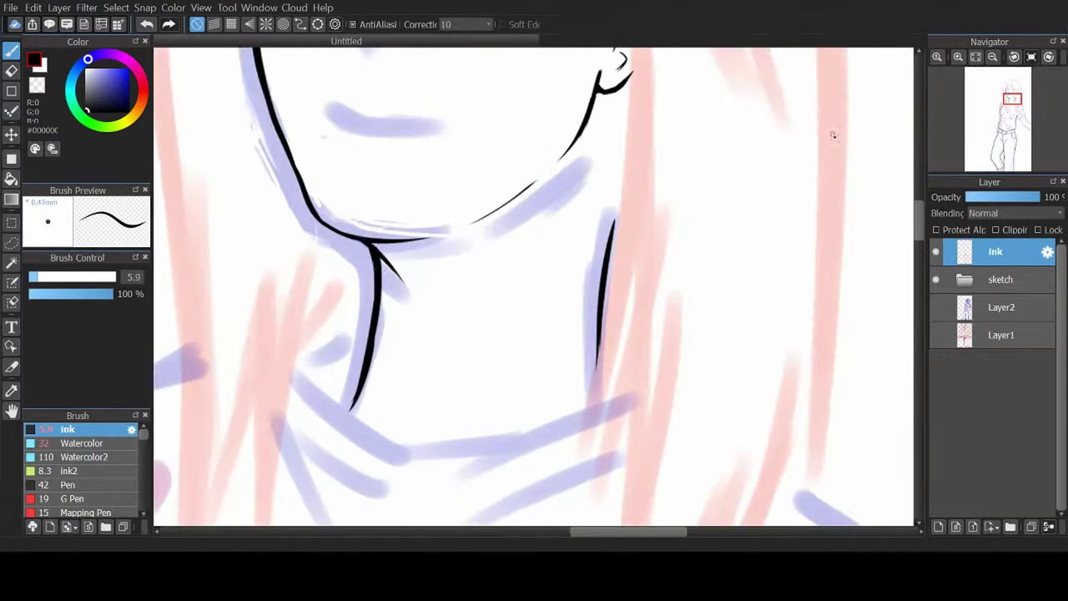
pyautogui.moveTo(380, 254)
pyautogui.mouseDown()
pyautogui.moveTo(351, 409)
pyautogui.moveTo(373, 297)
pyautogui.moveTo(367, 397)
pyautogui.mouseUp()
pyautogui.press('e')
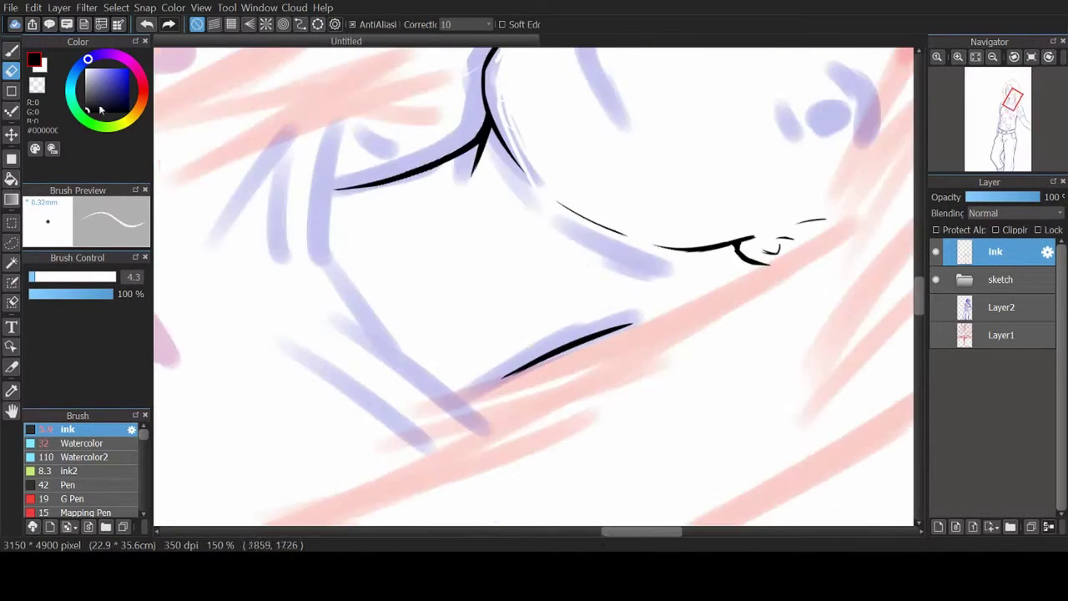
# Step: Ink the shirt's curved neckline across the base of the neck and add short shoulder lines beside the neck
pyautogui.press('b')
pyautogui.moveTo(344, 125); pyautogui.dragTo(332, 251)
pyautogui.hotkey('ctrl', '0')
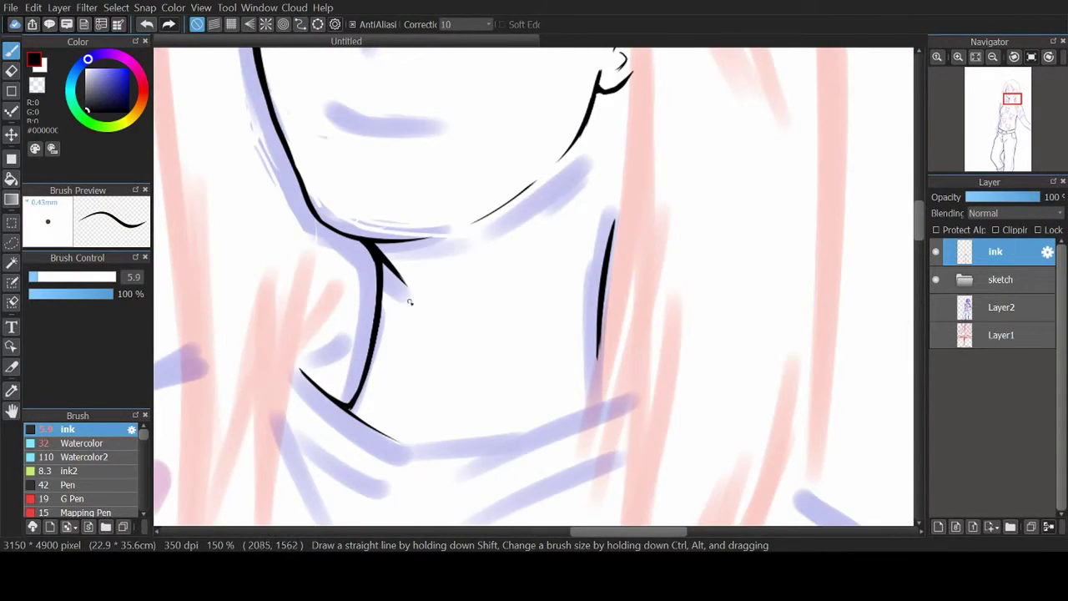
pyautogui.moveTo(385, 116); pyautogui.dragTo(398, 349)
pyautogui.press('e')
pyautogui.click(1026, 67)
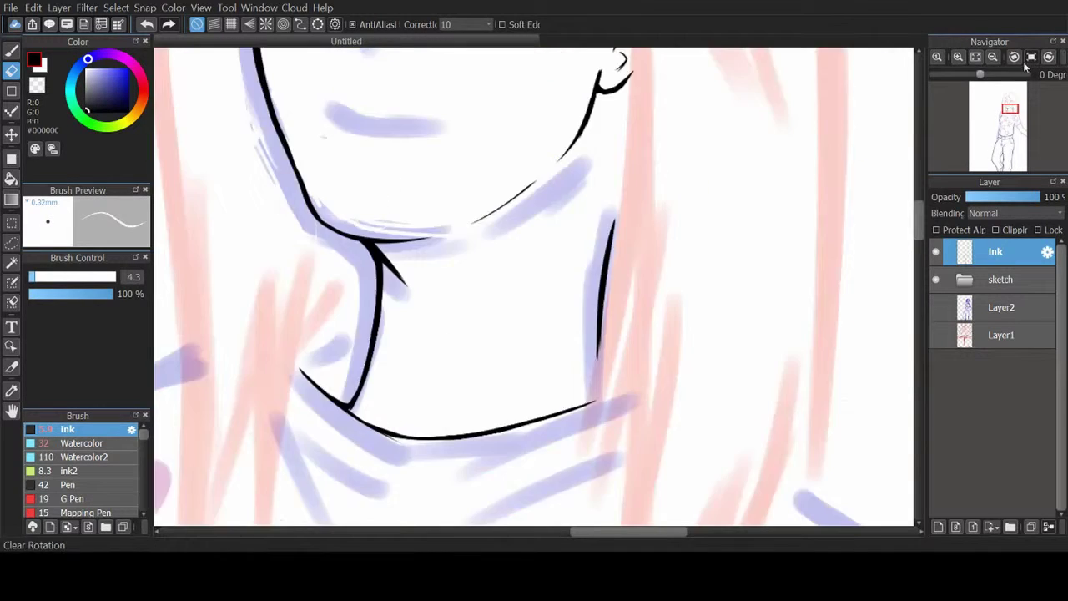
pyautogui.press('b')
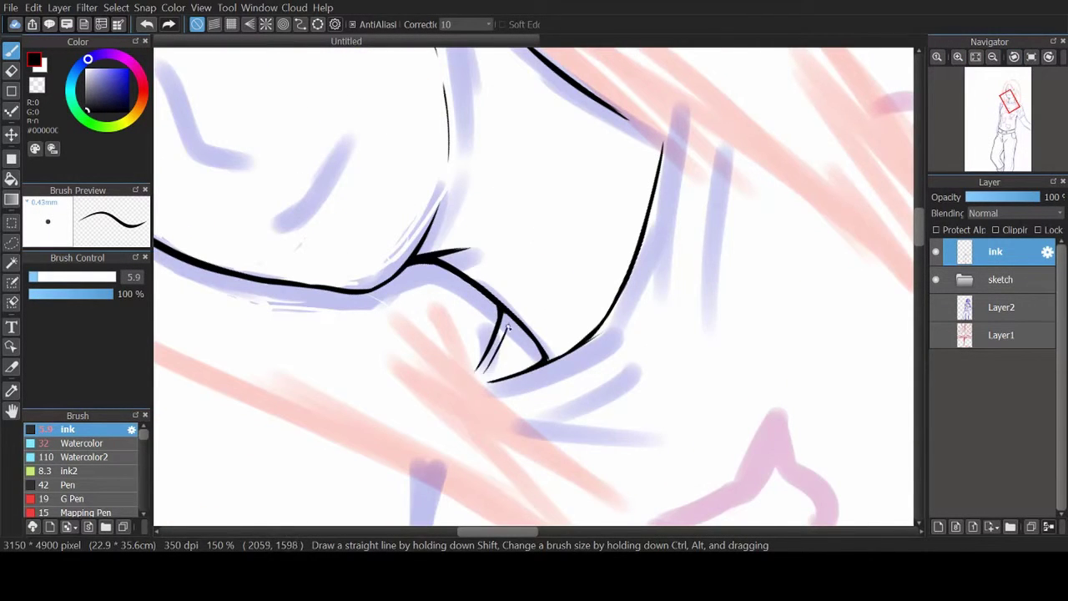
pyautogui.hotkey('ctrl', '0')
# Step: Set the ink brush size to 8.3 and ink the hanging arm's shoulder curve and upper sleeve down to a small fold
pyautogui.press(']')
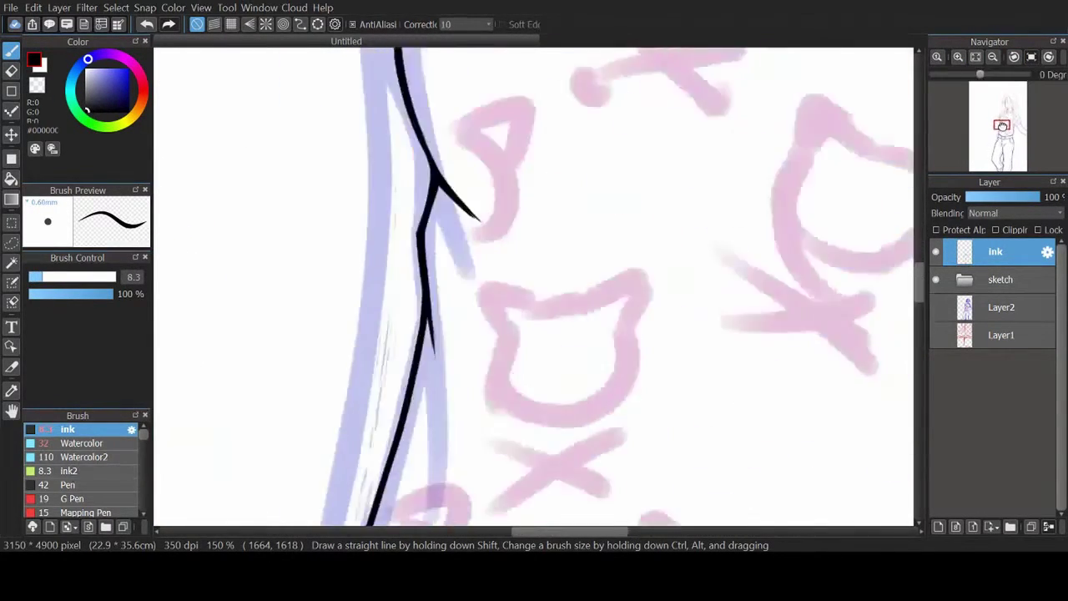
pyautogui.hotkey('ctrl', 'z')
pyautogui.moveTo(379, 227); pyautogui.dragTo(351, 346)
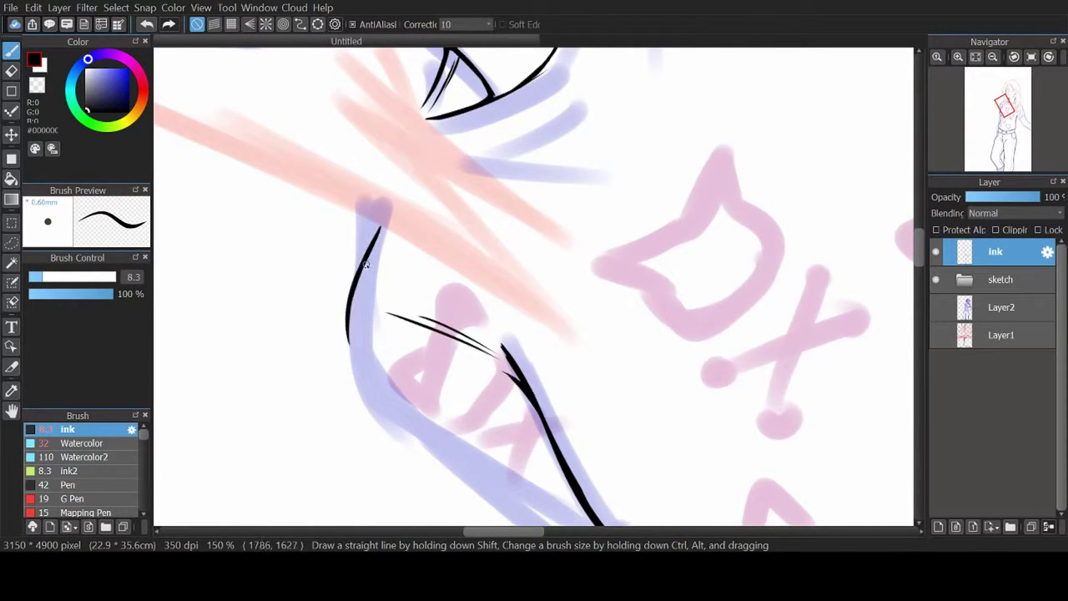
pyautogui.hotkey('ctrl', '0')
pyautogui.moveTo(509, 125)
pyautogui.mouseDown()
pyautogui.moveTo(367, 171)
pyautogui.moveTo(344, 381)
pyautogui.mouseUp()
pyautogui.moveTo(217, 294); pyautogui.dragTo(242, 242)
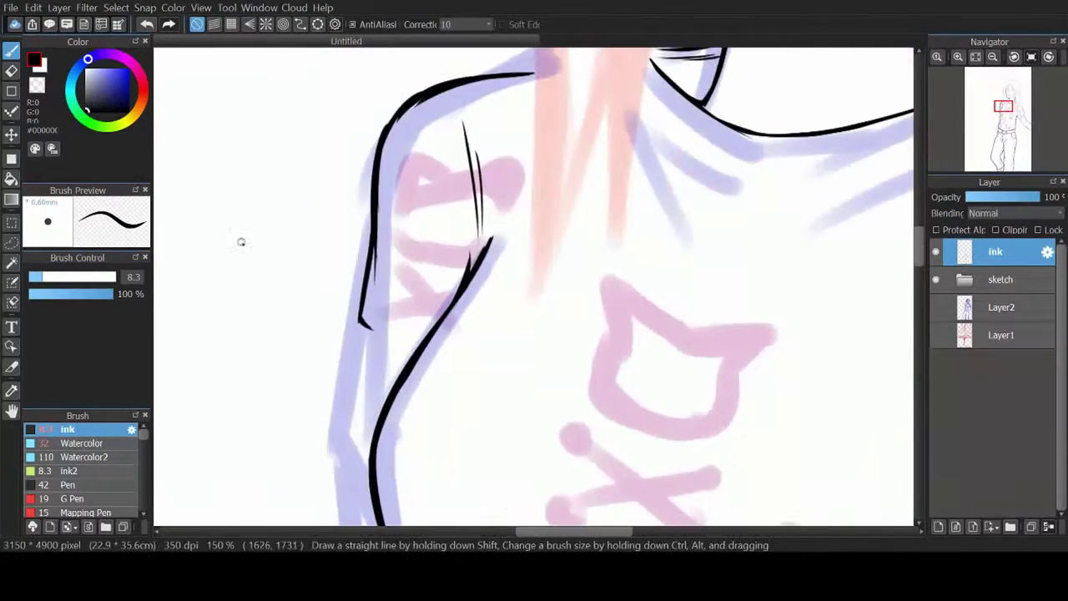
# Step: Ink the hanging arm's outer sleeve edge and hem, and clean up the overlapping lines at the shoulder and fold
pyautogui.moveTo(379, 146); pyautogui.dragTo(325, 439)
pyautogui.press('e')
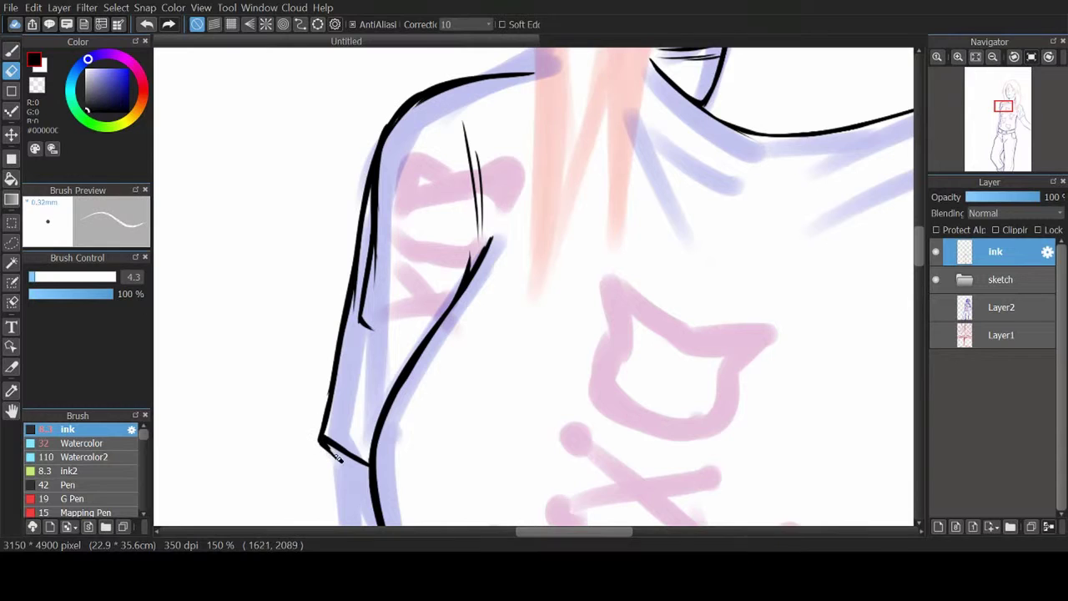
pyautogui.moveTo(316, 390); pyautogui.dragTo(314, 265)
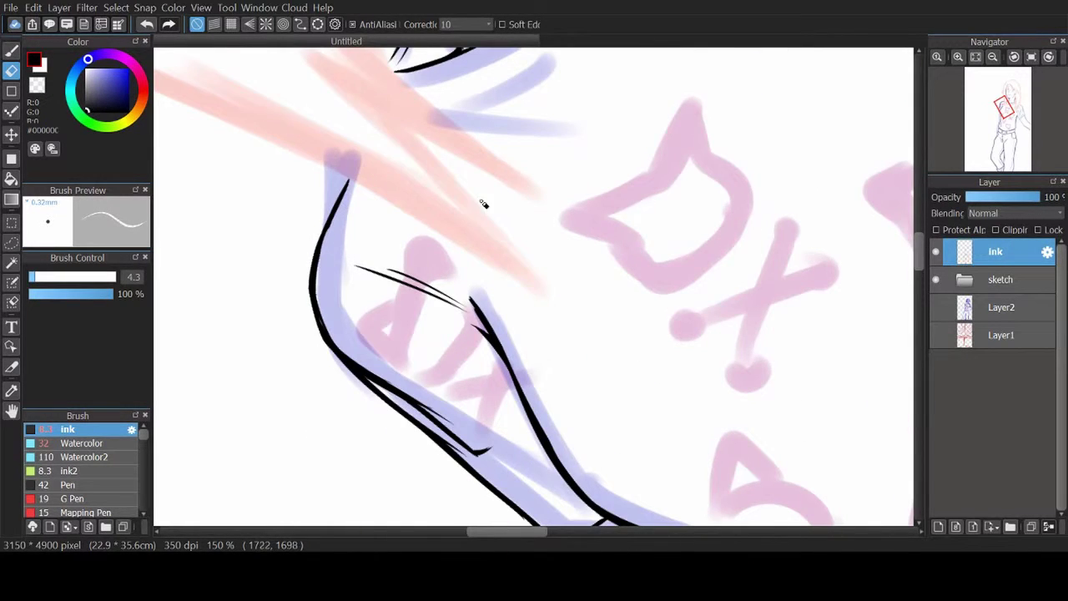
pyautogui.moveTo(482, 204); pyautogui.dragTo(490, 81)
pyautogui.moveTo(385, 156)
pyautogui.mouseDown()
pyautogui.moveTo(369, 219)
pyautogui.moveTo(364, 329)
pyautogui.mouseUp()
pyautogui.moveTo(346, 255)
pyautogui.mouseDown()
pyautogui.moveTo(335, 367)
pyautogui.moveTo(353, 259)
pyautogui.moveTo(371, 338)
pyautogui.mouseUp()
pyautogui.press('b')
pyautogui.press('e')
pyautogui.press('b')
# Step: Ink the hanging arm's outer line from the sleeve hem down past the belt to the trouser pocket
pyautogui.scroll(-3, 504, 188)
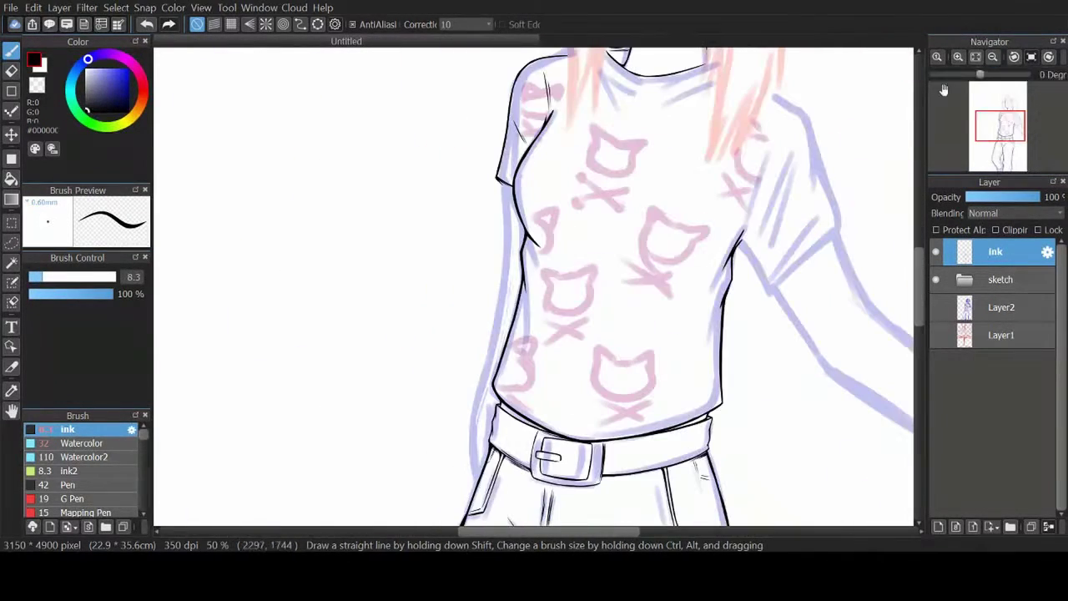
pyautogui.moveTo(508, 211); pyautogui.dragTo(470, 480)
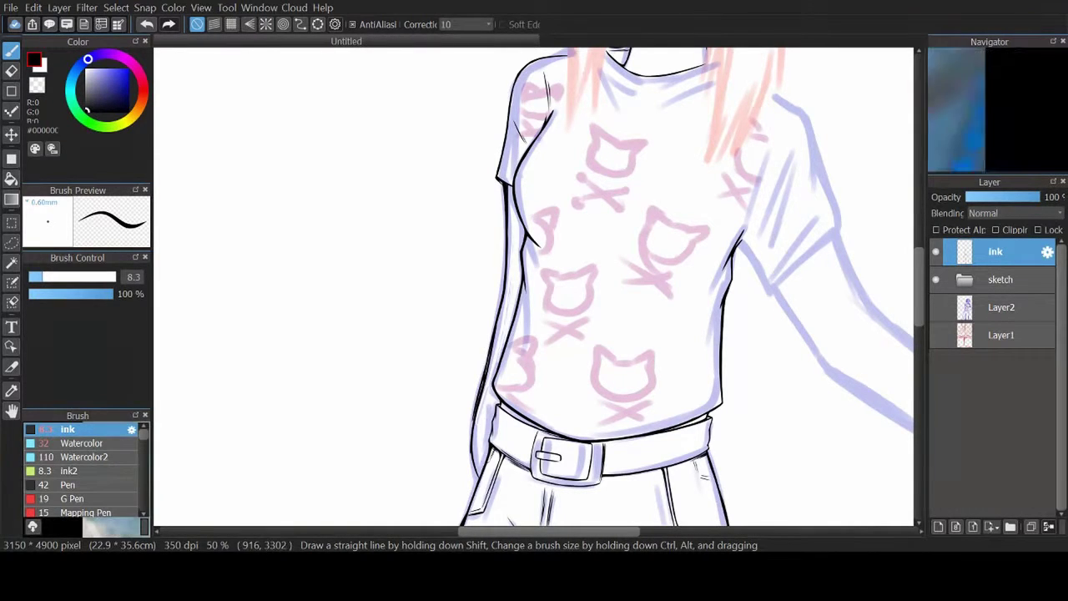
pyautogui.scroll(1, 482, 217)
# Step: Thin and clean up the hanging arm's outer line between the sleeve hem and the belt
pyautogui.press('e')
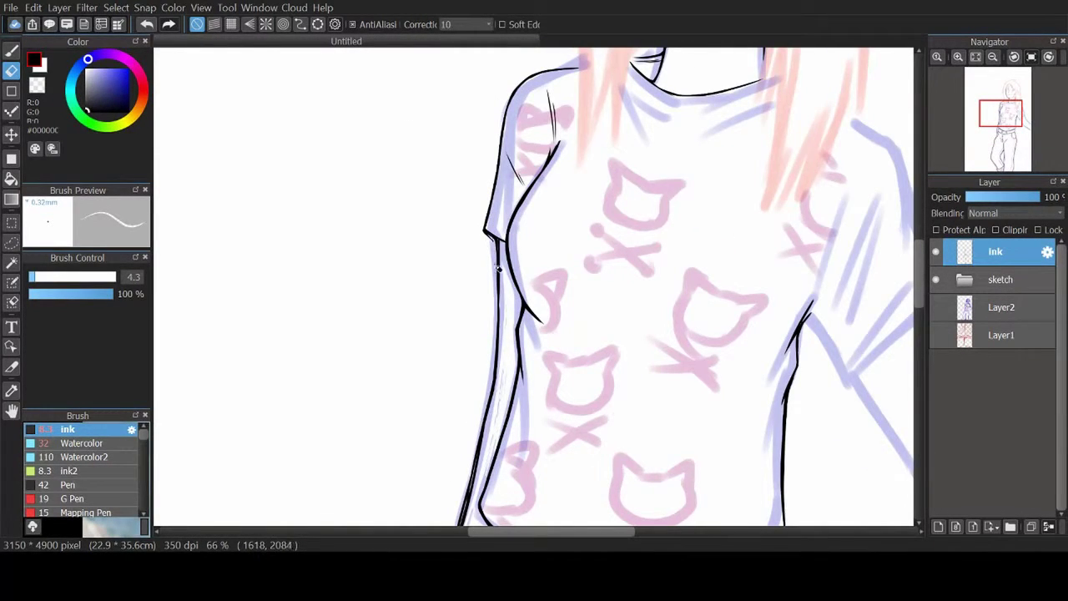
pyautogui.scroll(-3, 498, 268)
pyautogui.moveTo(489, 224)
pyautogui.mouseDown()
pyautogui.moveTo(450, 417)
pyautogui.moveTo(457, 371)
pyautogui.mouseUp()
pyautogui.press('b')
pyautogui.press('e')
pyautogui.moveTo(484, 244); pyautogui.dragTo(477, 279)
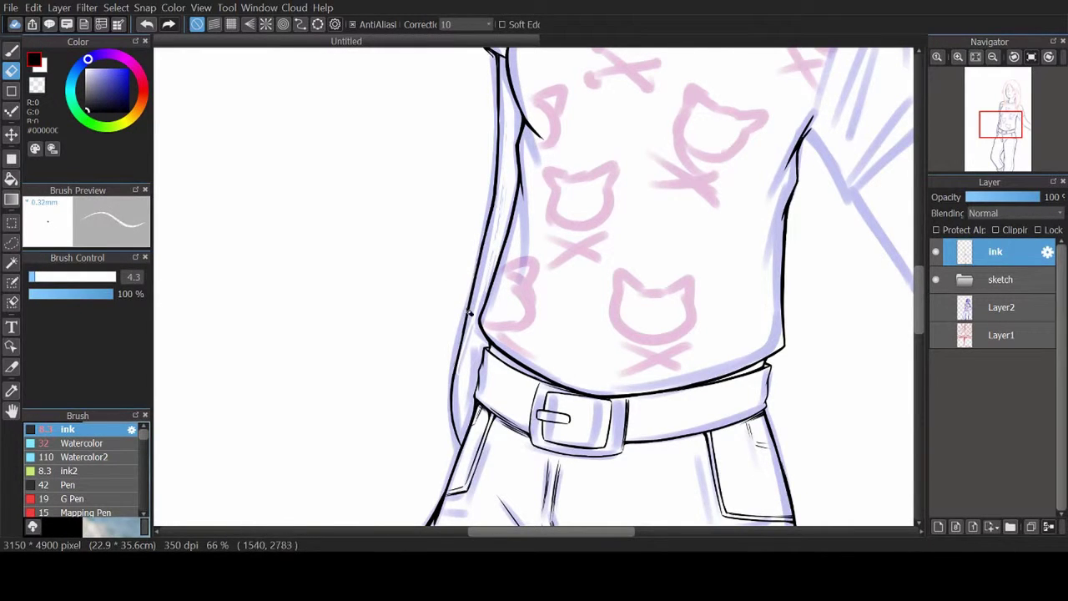
# Step: Ink the underside of the outstretched arm's sleeve from the armpit to the hem's lower corner
pyautogui.scroll(2, 463, 250)
pyautogui.press('b')
pyautogui.scroll(2, 458, 228)
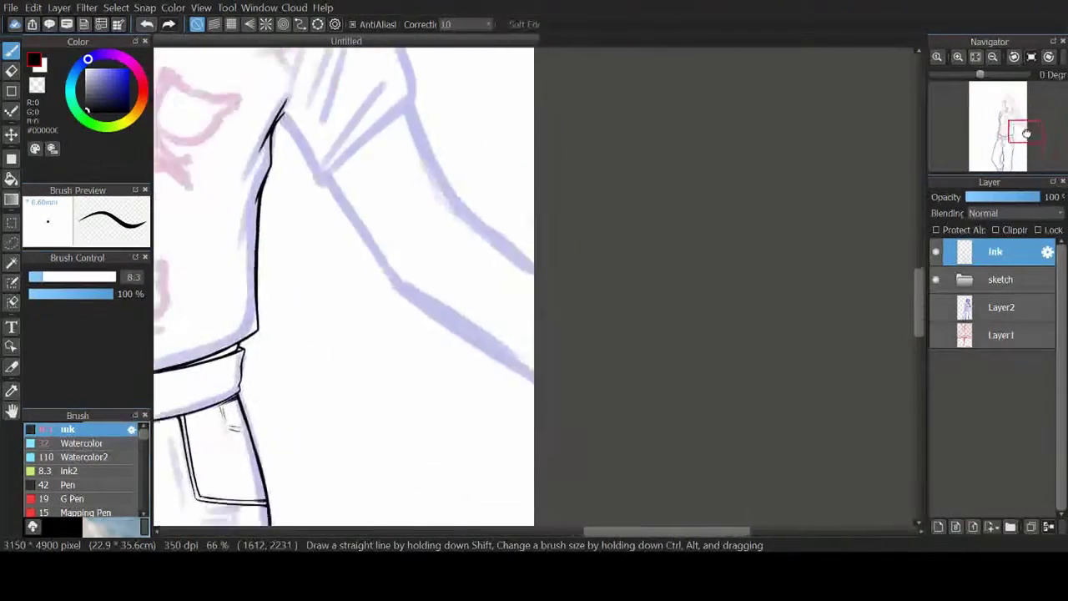
pyautogui.moveTo(458, 227); pyautogui.dragTo(280, 76)
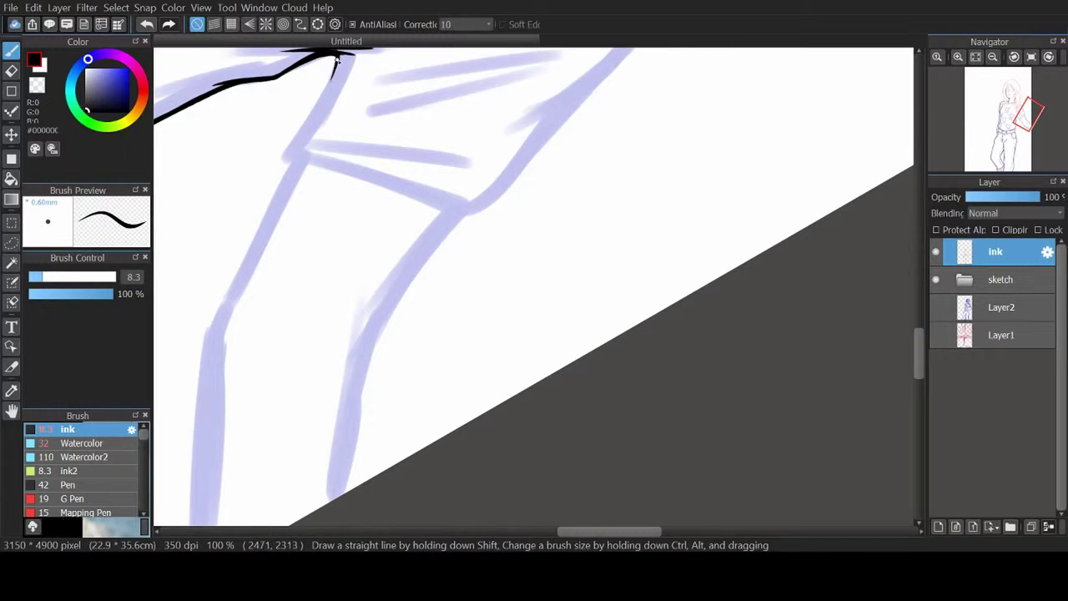
pyautogui.moveTo(337, 58)
pyautogui.mouseDown()
pyautogui.moveTo(286, 165)
pyautogui.moveTo(408, 462)
pyautogui.mouseUp()
pyautogui.press('e')
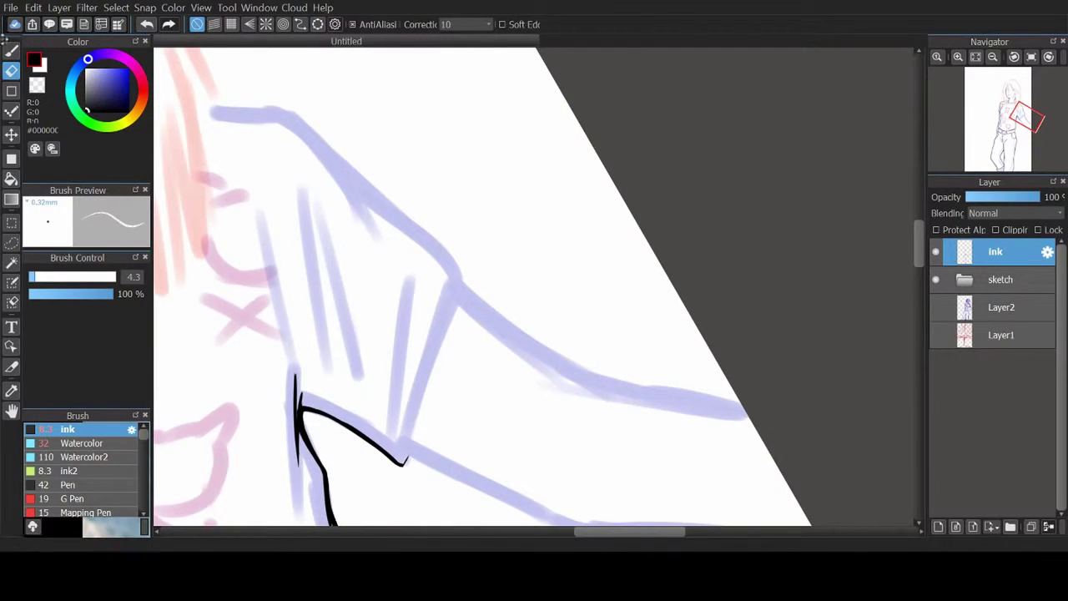
# Step: Ink the outstretched arm's sleeve hem from its lower corner up to the outer edge and clean up the line
pyautogui.press('b')
pyautogui.moveTo(327, 370); pyautogui.dragTo(486, 253)
pyautogui.press('e')
pyautogui.moveTo(441, 361)
pyautogui.mouseDown()
pyautogui.moveTo(452, 325)
pyautogui.moveTo(411, 446)
pyautogui.mouseUp()
pyautogui.press('b')
pyautogui.moveTo(467, 286); pyautogui.dragTo(406, 461)
pyautogui.hotkey('ctrl', 'r')
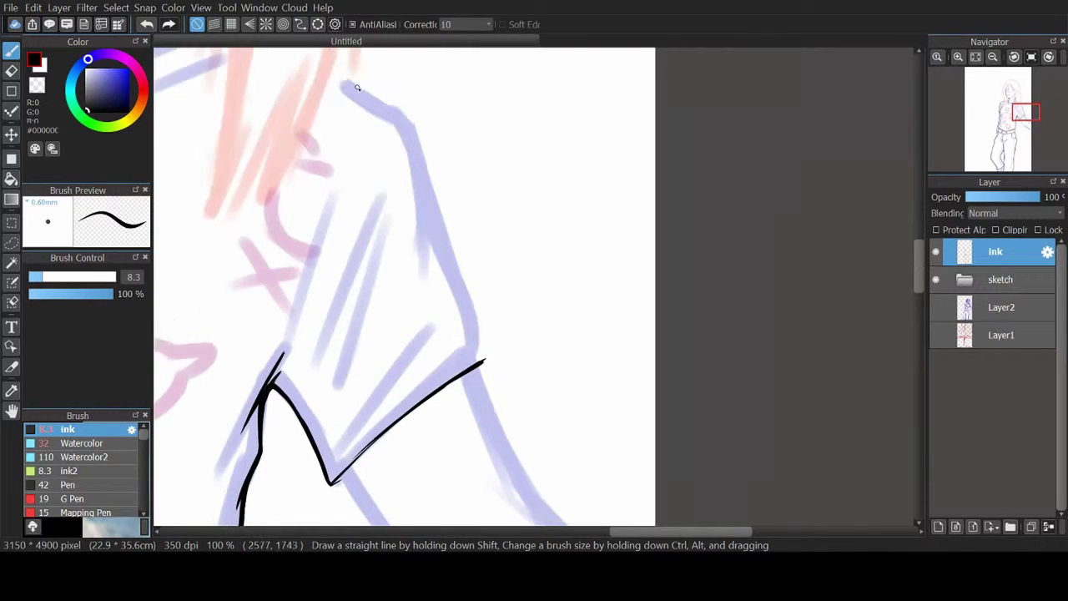
# Step: Ink the outstretched arm's sleeve from the shoulder down to the hem's outer corner and clean up the corner
pyautogui.moveTo(420, 164); pyautogui.dragTo(489, 355)
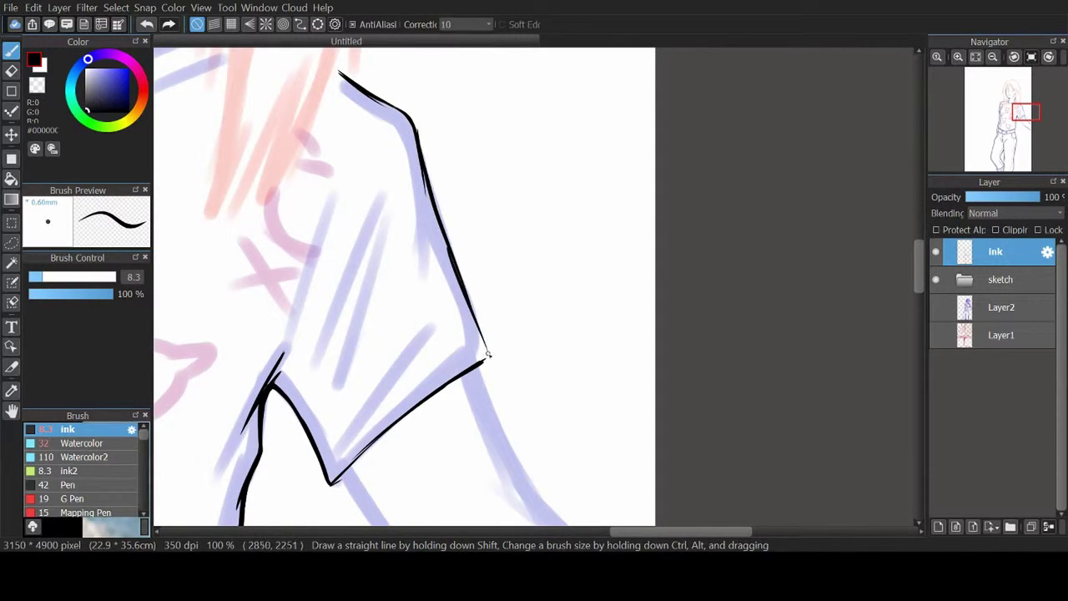
pyautogui.press('e')
pyautogui.moveTo(488, 201); pyautogui.dragTo(297, 286)
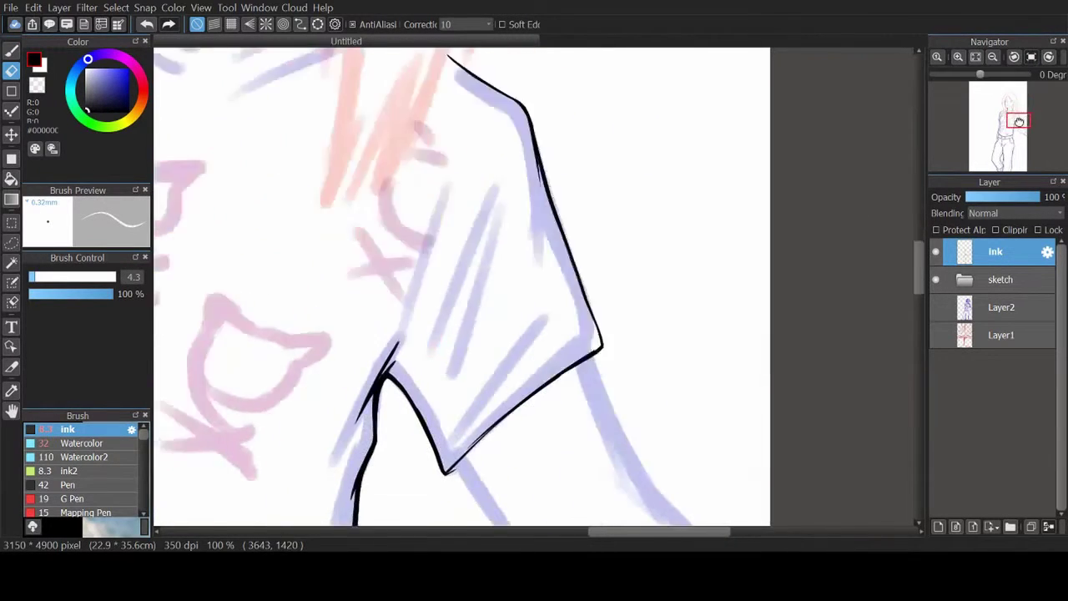
# Step: Ink the long fold lines inside the outstretched arm's sleeve and the short crease beside its hem corner
pyautogui.press('b')
pyautogui.moveTo(532, 115); pyautogui.dragTo(477, 279)
pyautogui.moveTo(567, 155); pyautogui.dragTo(518, 344)
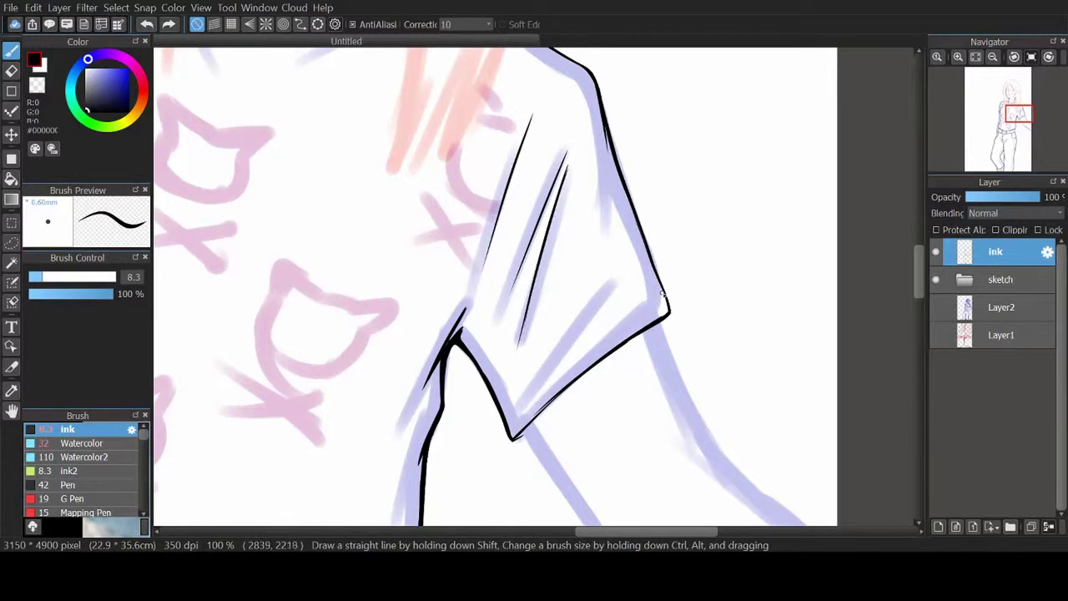
pyautogui.moveTo(666, 285); pyautogui.dragTo(632, 307)
pyautogui.moveTo(599, 306); pyautogui.dragTo(511, 410)
pyautogui.hotkey('ctrl', 'z')
pyautogui.moveTo(611, 170); pyautogui.dragTo(594, 277)
# Step: Add a new layer directly below the sketch folder for reworking the face
pyautogui.click(1002, 133)
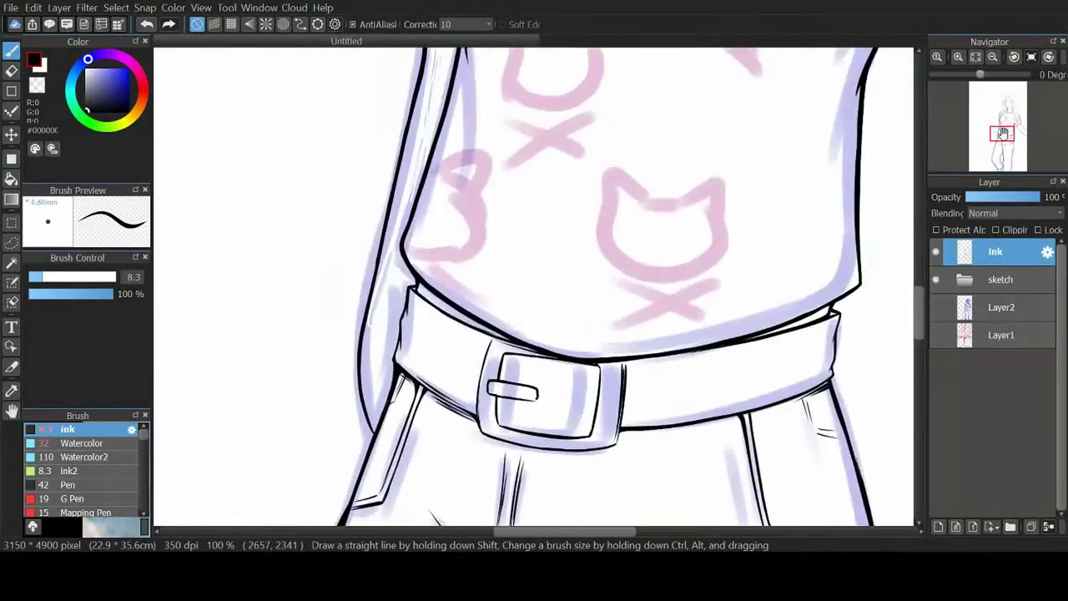
pyautogui.click(1011, 91)
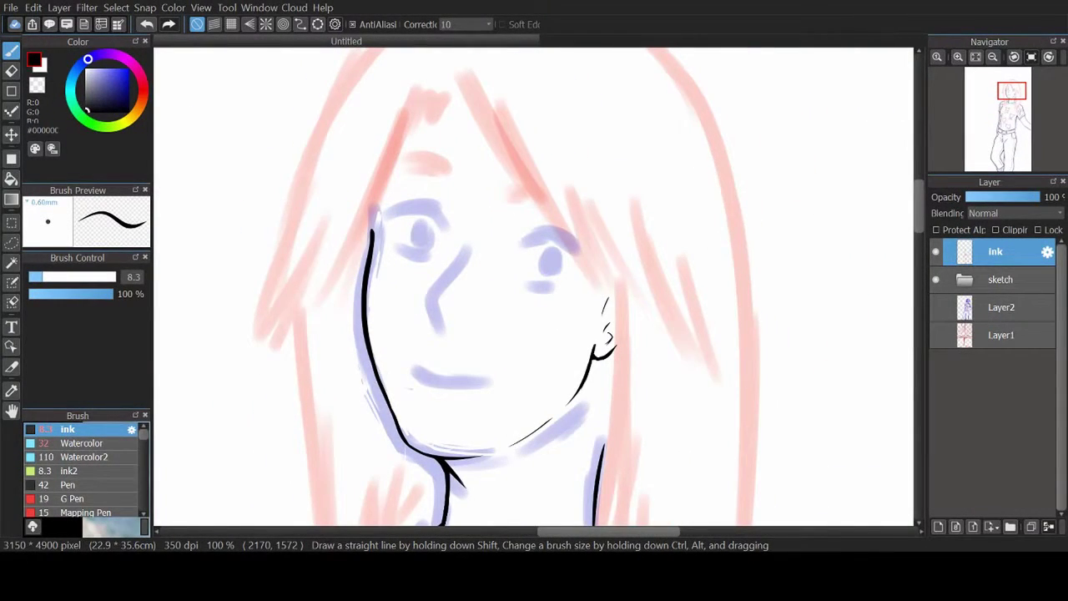
pyautogui.click(964, 280)
pyautogui.click(1001, 279)
pyautogui.click(963, 280)
pyautogui.click(938, 526)
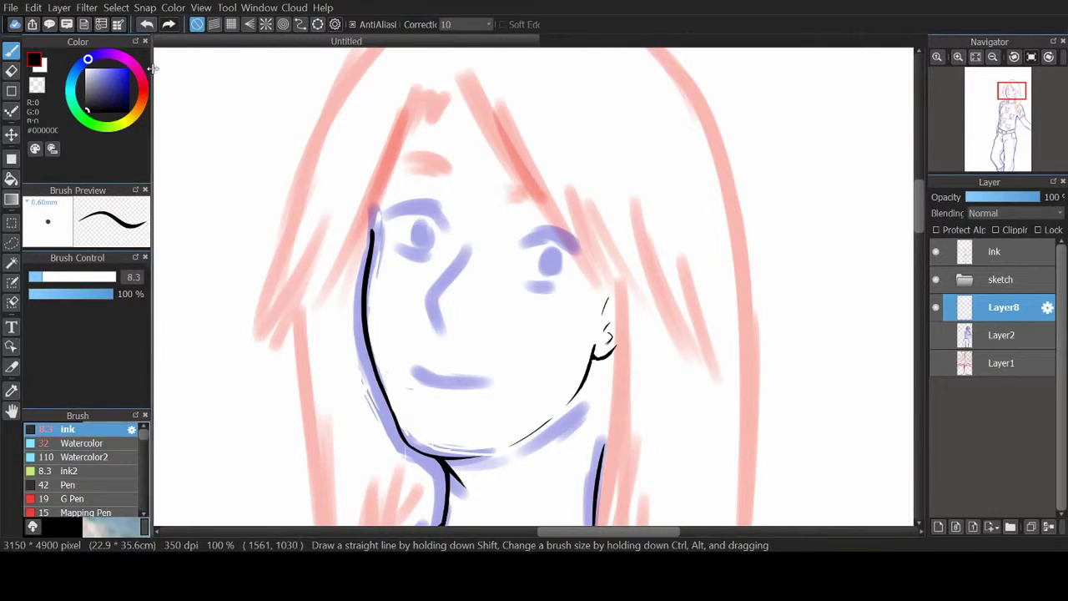
# Step: Redraw the nose and the smiling mouth in red over the blue face sketch
pyautogui.click(143, 86)
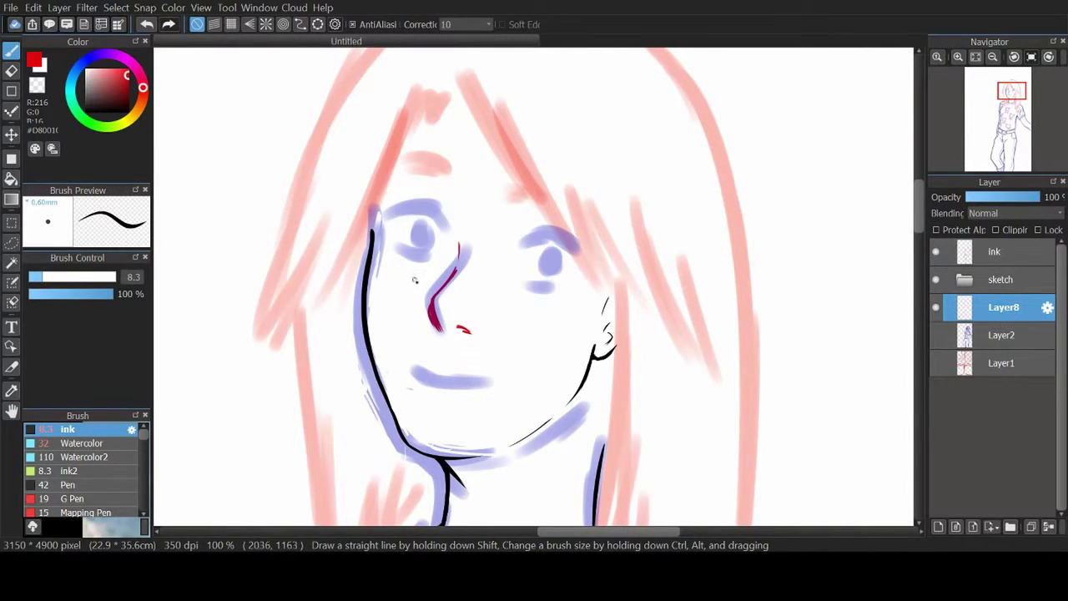
pyautogui.moveTo(415, 280); pyautogui.dragTo(403, 230)
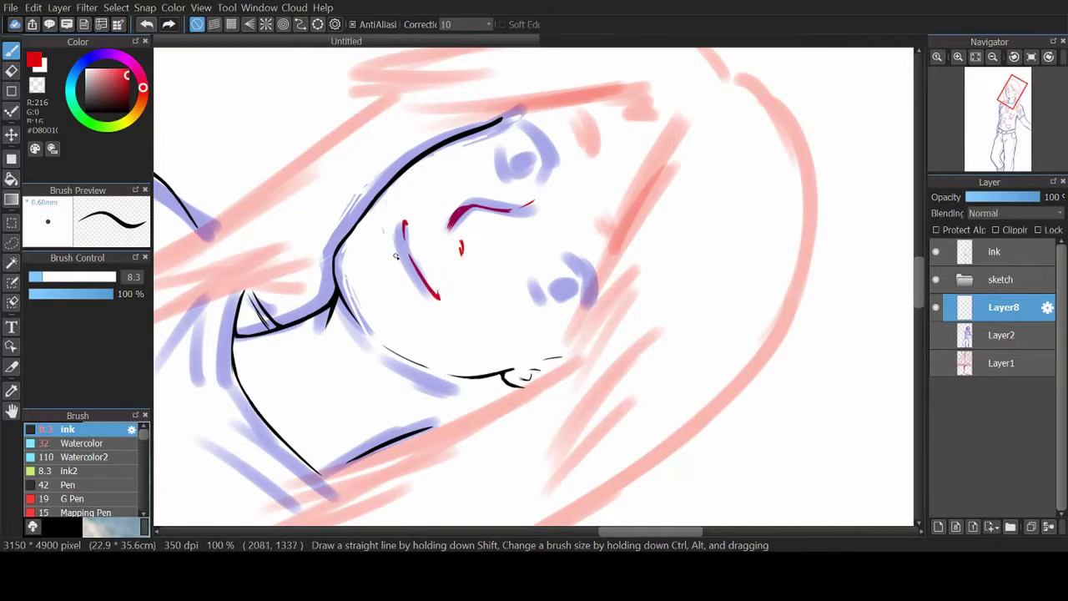
pyautogui.click(1031, 56)
# Step: Draw curved guide lines across the face at the top and bottom of the eyes on Layer3 in the sketch folder
pyautogui.click(963, 280)
pyautogui.click(1014, 307)
pyautogui.moveTo(380, 205); pyautogui.dragTo(488, 227)
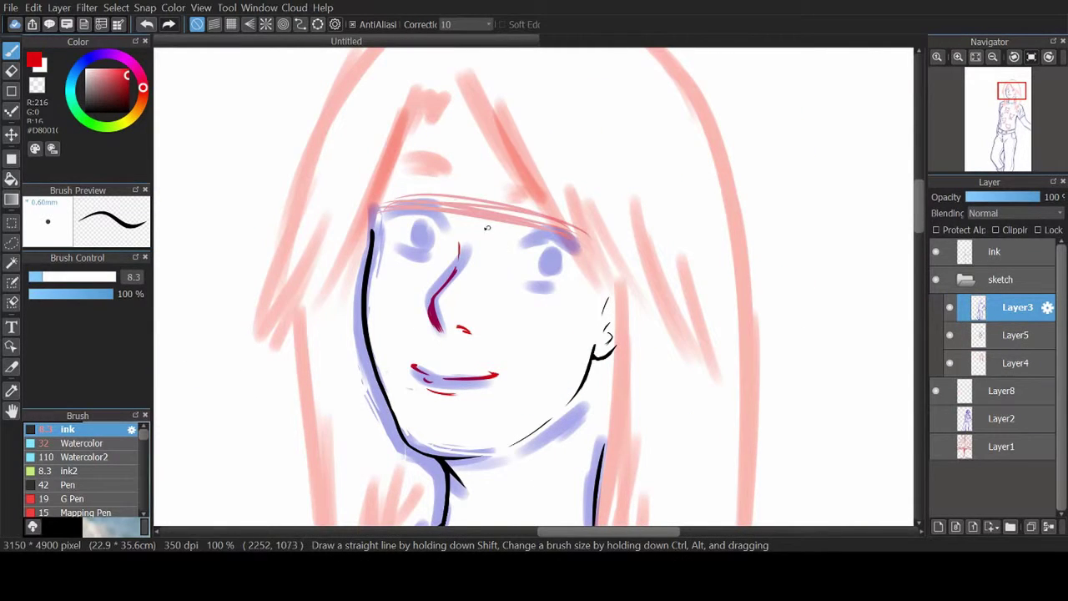
pyautogui.moveTo(387, 259); pyautogui.dragTo(581, 289)
# Step: Redraw both eyes in red on Layer8, with lashes, irises, pupils and lower lids between the guide lines
pyautogui.click(964, 279)
pyautogui.click(1004, 307)
pyautogui.moveTo(383, 211)
pyautogui.mouseDown()
pyautogui.moveTo(442, 224)
pyautogui.moveTo(398, 248)
pyautogui.moveTo(438, 213)
pyautogui.moveTo(381, 202)
pyautogui.mouseUp()
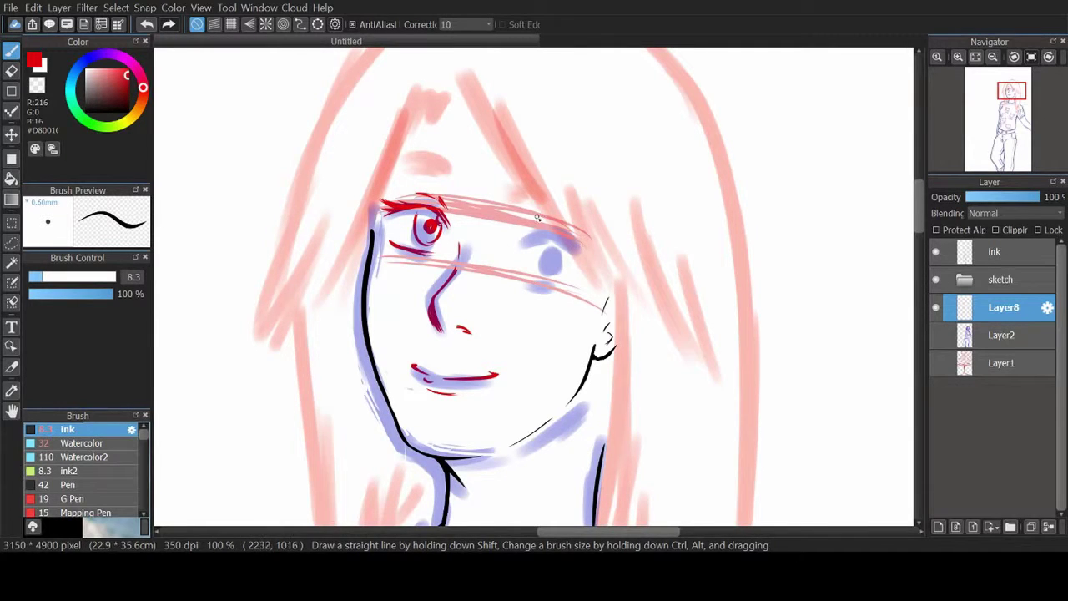
pyautogui.moveTo(529, 222)
pyautogui.mouseDown()
pyautogui.moveTo(549, 216)
pyautogui.moveTo(538, 228)
pyautogui.moveTo(571, 258)
pyautogui.mouseUp()
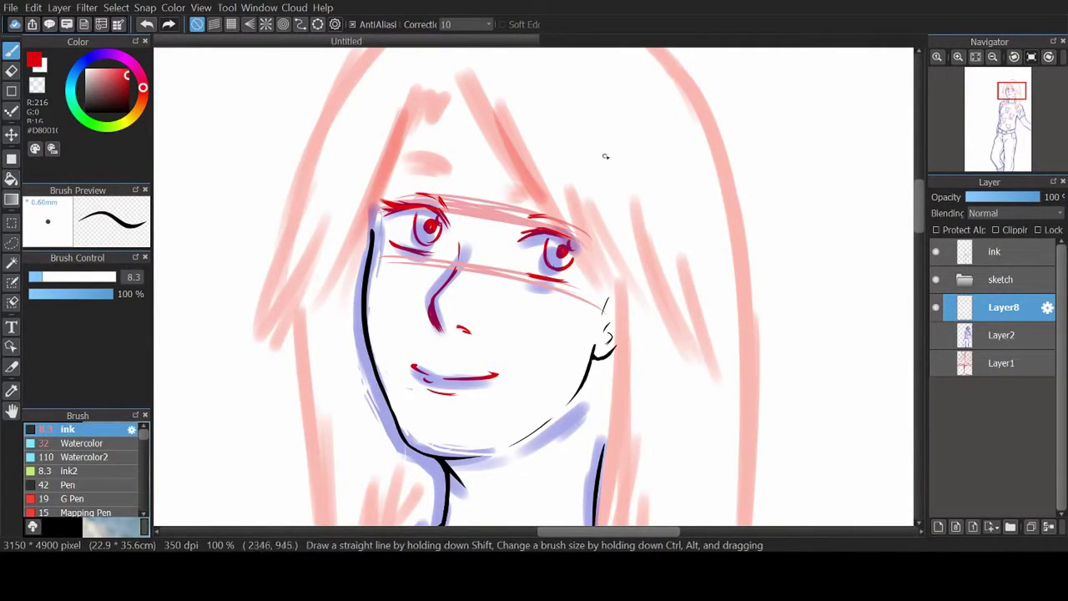
# Step: Redraw the fringe in red from the parting down both sides of the forehead, with pointed strands beyond the eye
pyautogui.moveTo(372, 269); pyautogui.dragTo(392, 155)
pyautogui.moveTo(385, 204)
pyautogui.mouseDown()
pyautogui.moveTo(451, 75)
pyautogui.moveTo(567, 244)
pyautogui.mouseUp()
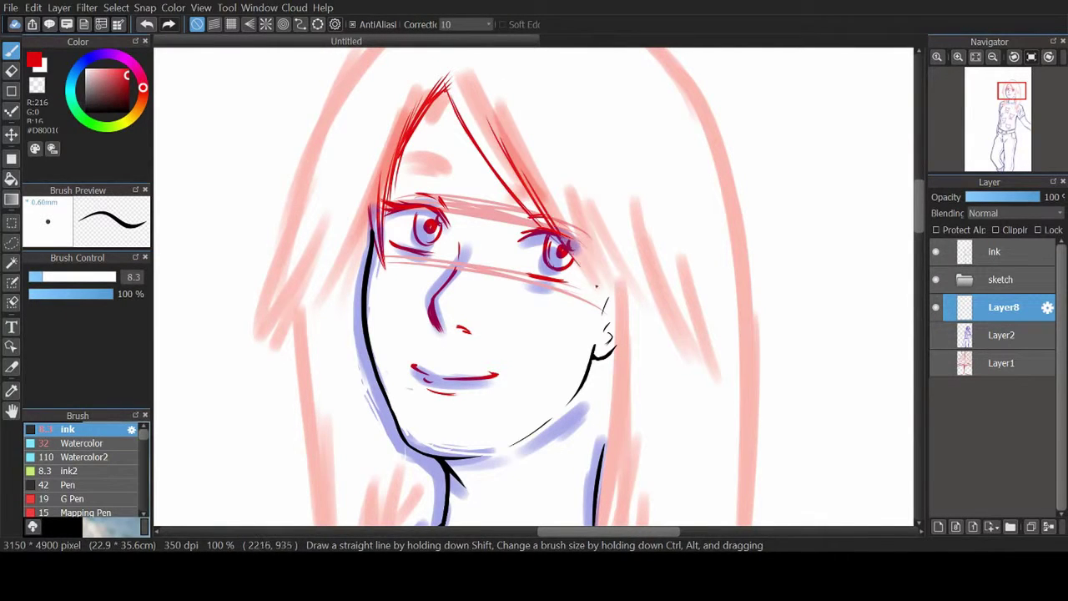
pyautogui.moveTo(550, 205); pyautogui.dragTo(692, 357)
# Step: Redraw the long hair strands in red from the ear past the neck to pointed ends over the chest
pyautogui.moveTo(617, 321); pyautogui.dragTo(560, 504)
pyautogui.moveTo(609, 454)
pyautogui.mouseDown()
pyautogui.moveTo(509, 185)
pyautogui.moveTo(478, 363)
pyautogui.mouseUp()
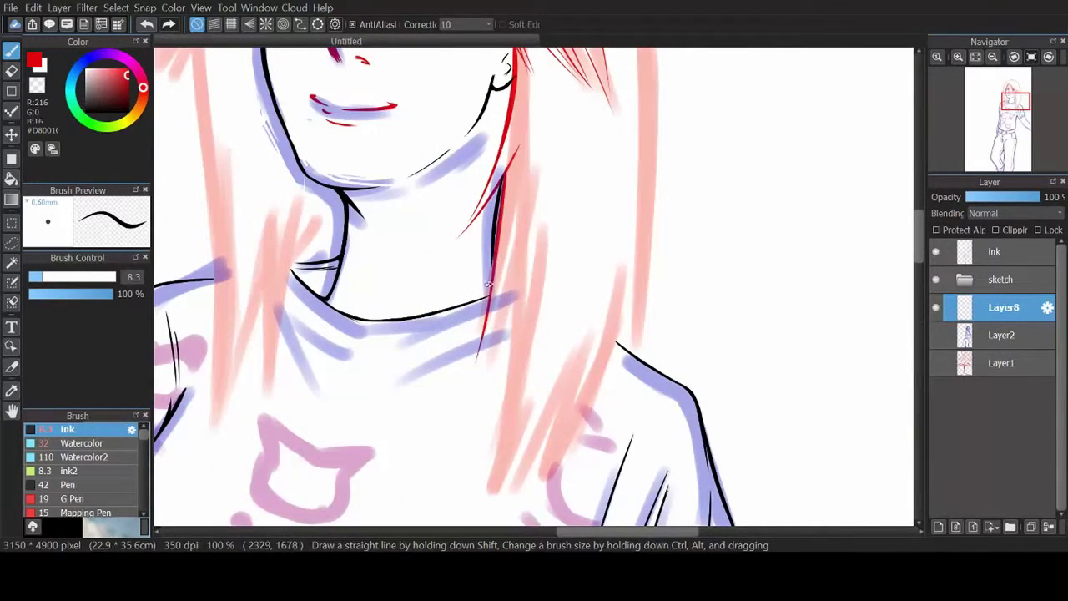
pyautogui.moveTo(518, 287); pyautogui.dragTo(484, 501)
pyautogui.moveTo(626, 317); pyautogui.dragTo(509, 509)
pyautogui.hotkey('ctrl', '-')
pyautogui.hotkey('ctrl', '-')
pyautogui.hotkey('ctrl', '-')
pyautogui.click(936, 280)
pyautogui.click(935, 279)
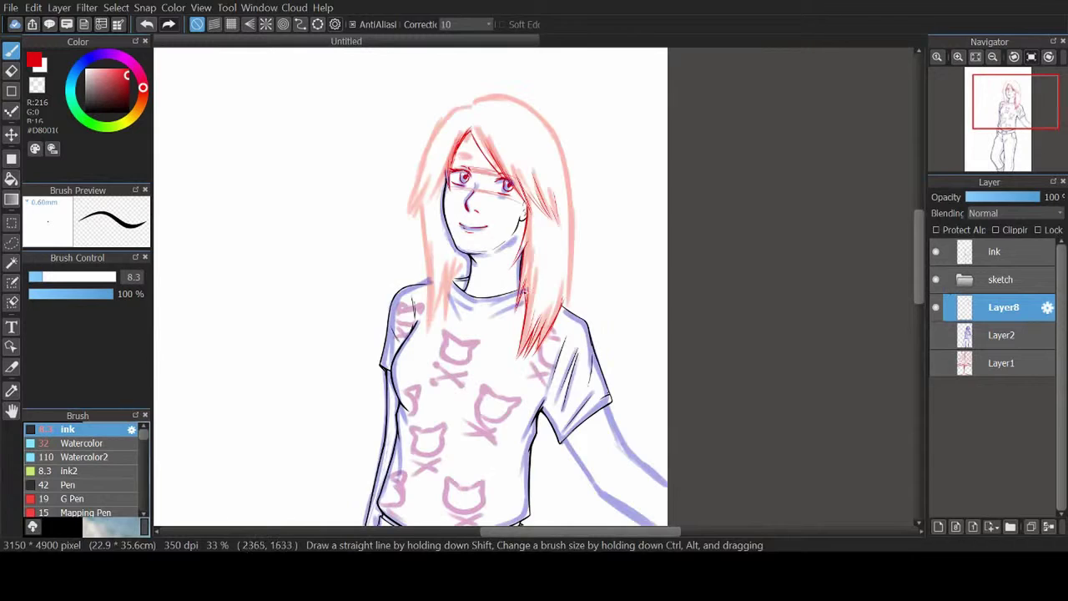
pyautogui.moveTo(534, 267); pyautogui.dragTo(511, 351)
pyautogui.moveTo(549, 302); pyautogui.dragTo(514, 362)
# Step: Redraw the hair's outer contour over the head in red and add the long strands on the hanging arm's side
pyautogui.moveTo(505, 97)
pyautogui.mouseDown()
pyautogui.moveTo(561, 142)
pyautogui.moveTo(585, 257)
pyautogui.mouseUp()
pyautogui.moveTo(570, 174); pyautogui.dragTo(573, 263)
pyautogui.moveTo(450, 161)
pyautogui.mouseDown()
pyautogui.moveTo(422, 251)
pyautogui.moveTo(427, 317)
pyautogui.mouseUp()
pyautogui.moveTo(447, 265); pyautogui.dragTo(436, 325)
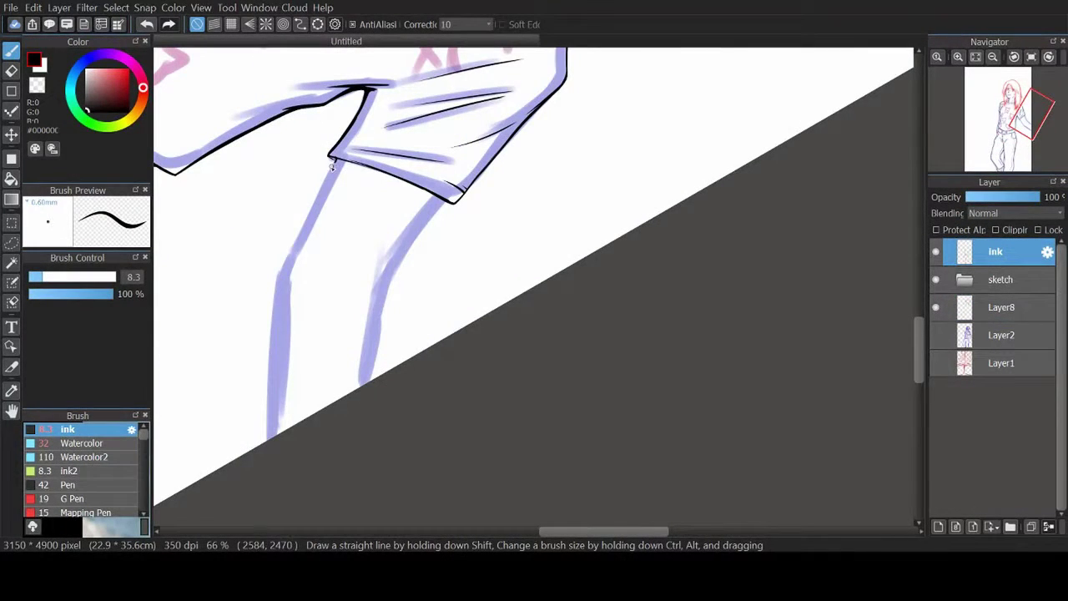
# Step: Ink both contours of the outstretched arm in black on the ink layer, from the sleeve hem to the canvas edge
pyautogui.moveTo(331, 167); pyautogui.dragTo(282, 263)
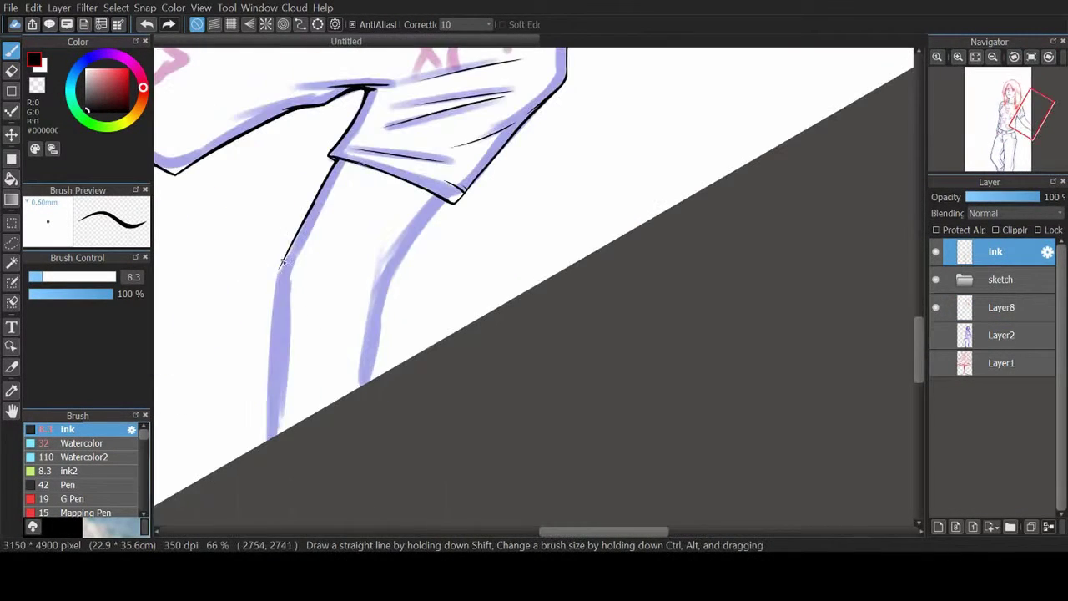
pyautogui.moveTo(282, 262); pyautogui.dragTo(273, 390)
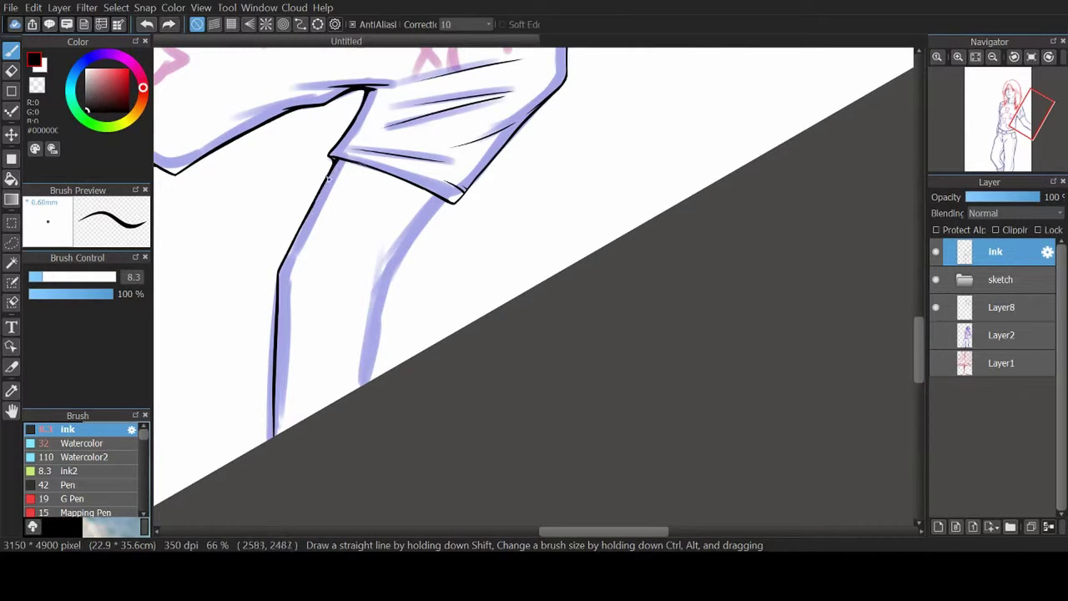
pyautogui.moveTo(447, 201); pyautogui.dragTo(442, 207)
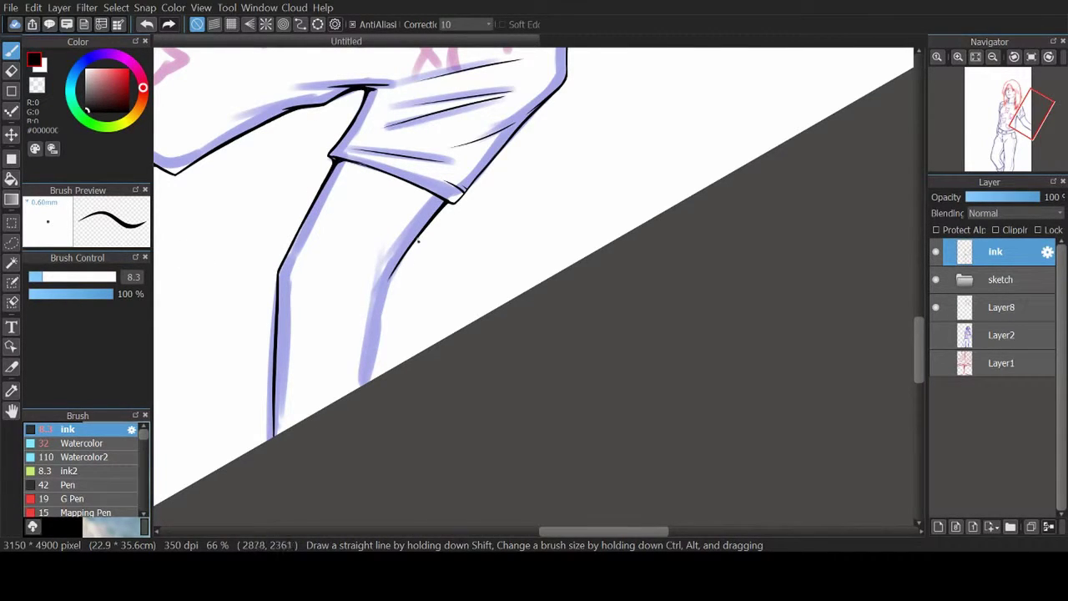
pyautogui.moveTo(394, 269); pyautogui.dragTo(367, 383)
pyautogui.press('e')
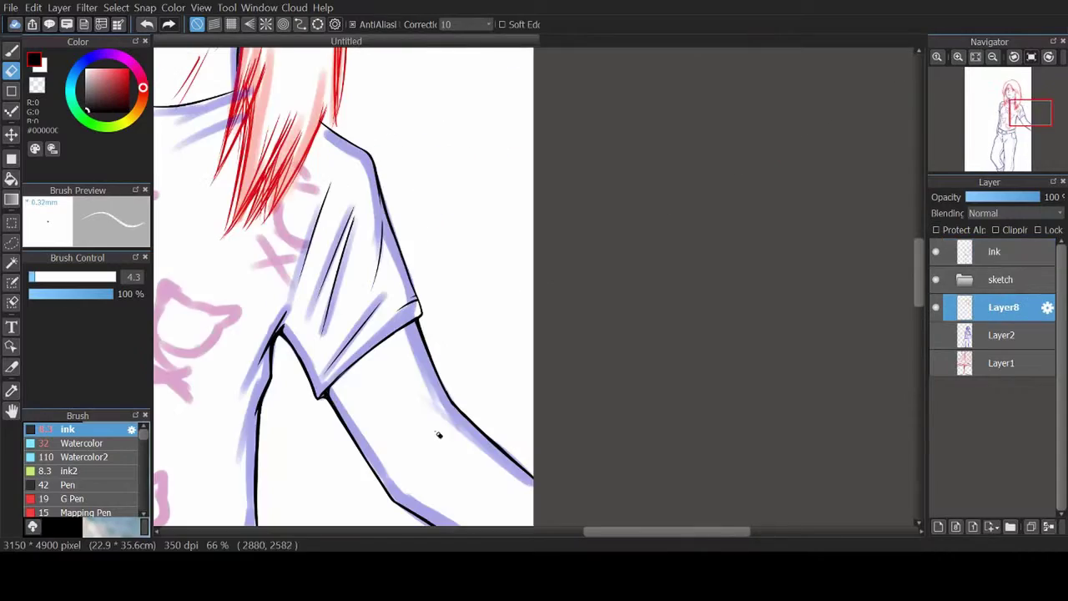
# Step: Hide the sketch folder and lower the opacity of Layer8 to 49 percent
pyautogui.press('b')
pyautogui.moveTo(1026, 117)
pyautogui.mouseDown()
pyautogui.moveTo(1013, 136)
pyautogui.moveTo(1008, 107)
pyautogui.moveTo(1011, 158)
pyautogui.mouseUp()
pyautogui.click(935, 279)
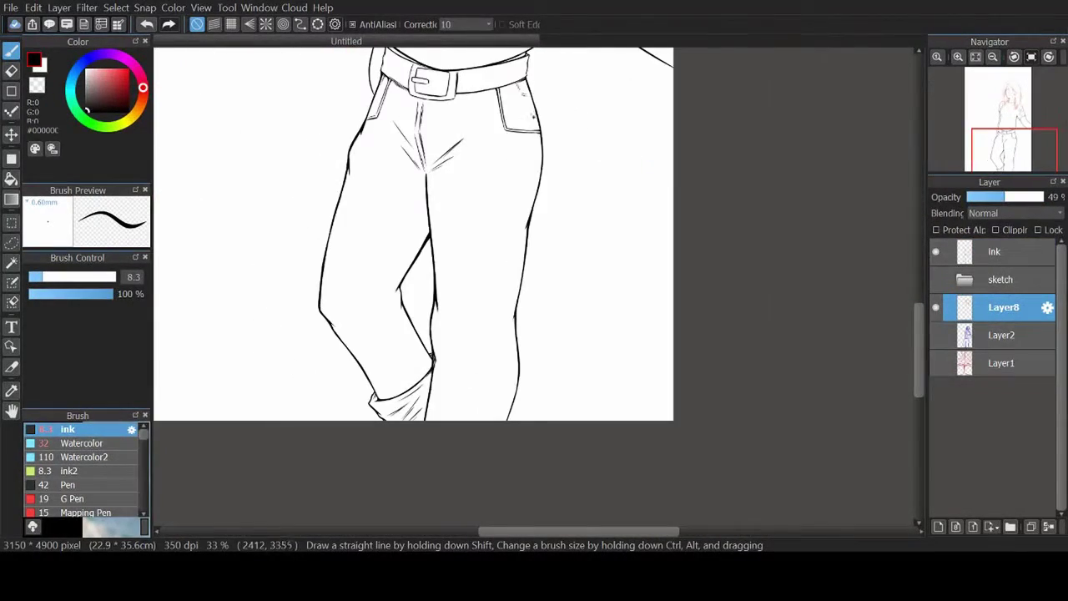
# Step: Redraw the straight trouser leg's outer line further inward below the knee on the ink layer and erase the old line
pyautogui.click(995, 252)
pyautogui.scroll(2, 491, 239)
pyautogui.moveTo(497, 219)
pyautogui.mouseDown()
pyautogui.moveTo(492, 365)
pyautogui.moveTo(464, 431)
pyautogui.mouseUp()
pyautogui.press('e')
pyautogui.press('b')
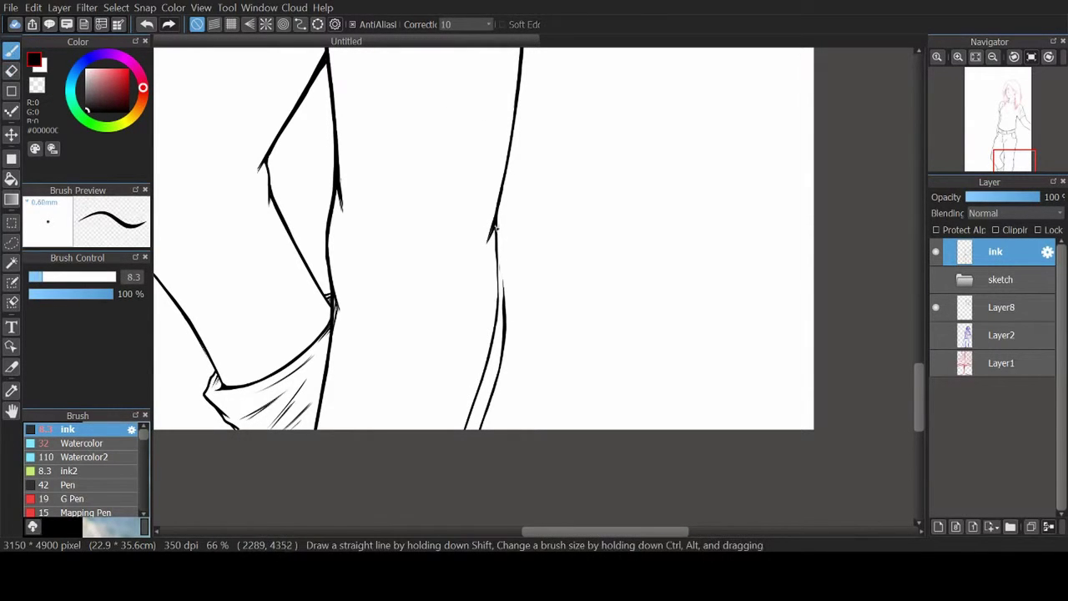
pyautogui.moveTo(503, 184); pyautogui.dragTo(498, 236)
pyautogui.press('e')
pyautogui.moveTo(505, 317); pyautogui.dragTo(503, 280)
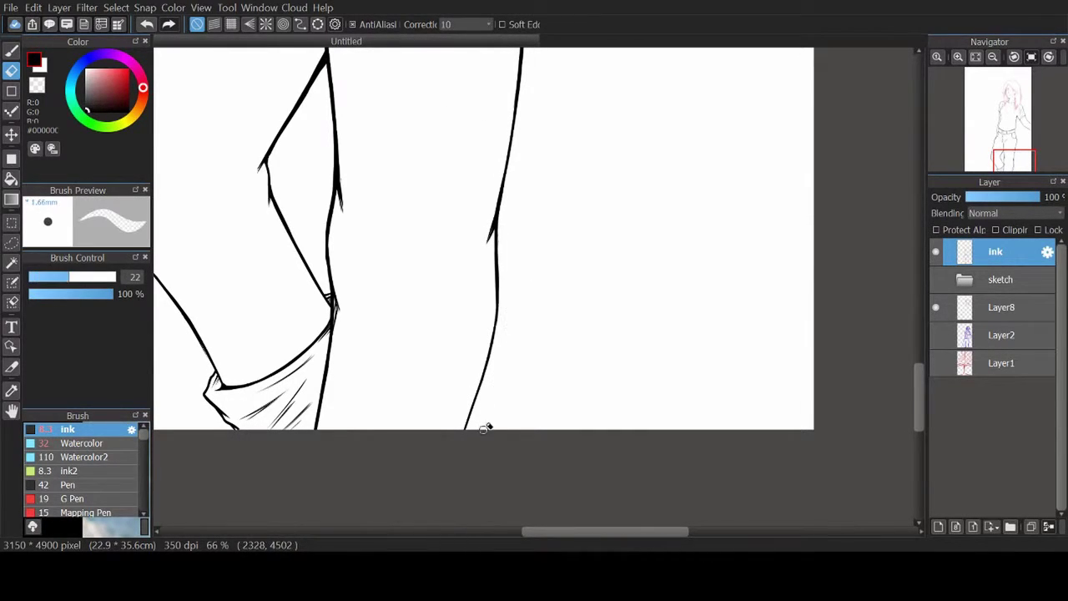
# Step: Draw a red eyebrow below the hair parting on Layer8
pyautogui.scroll(-4, 484, 428)
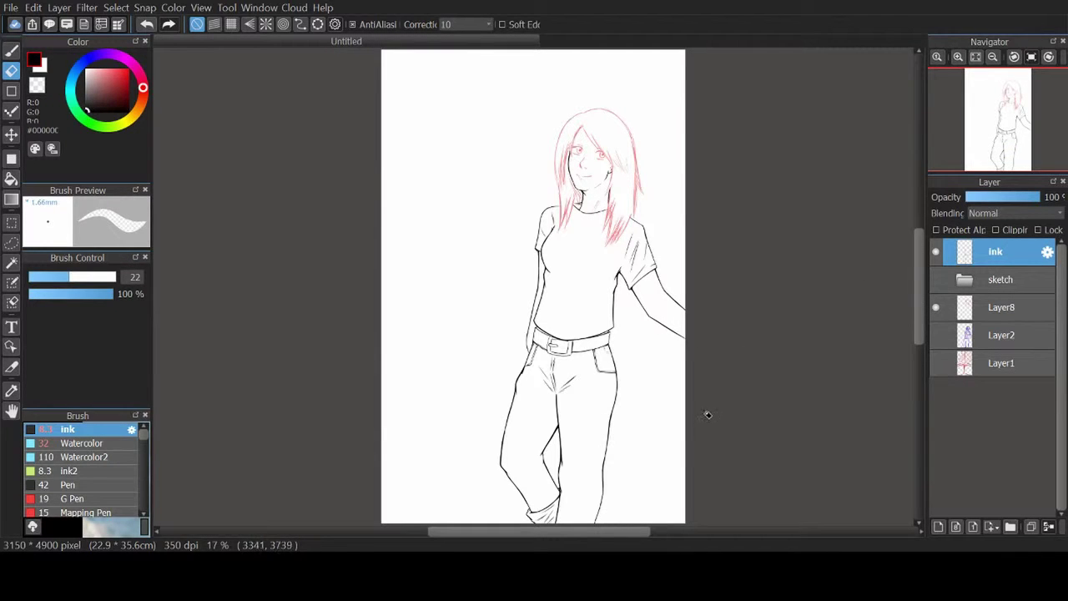
pyautogui.scroll(3, 784, 350)
pyautogui.click(1001, 307)
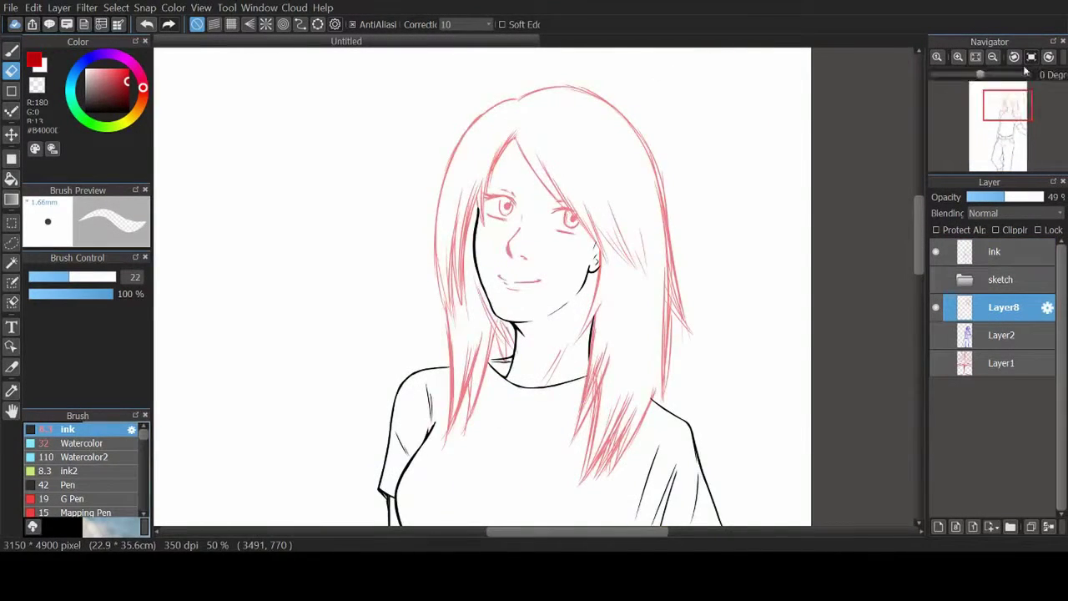
pyautogui.press('b')
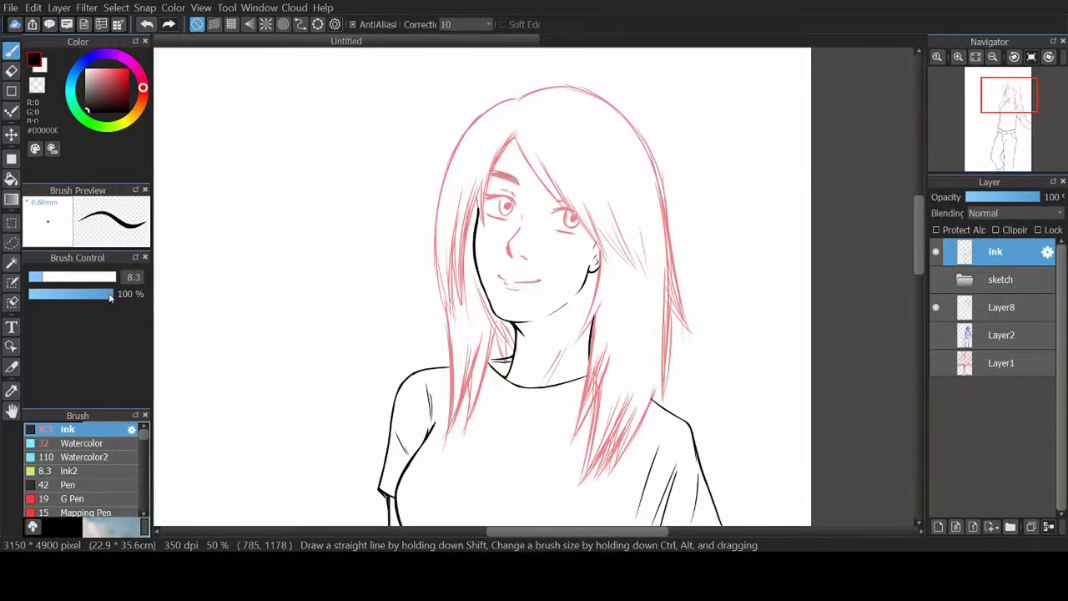
# Step: Add a layer named ink2 above ink and ink the fringe from the temple strands up to the parting at brush size 5.3
pyautogui.hotkey('ctrl', 'shift', 'n')
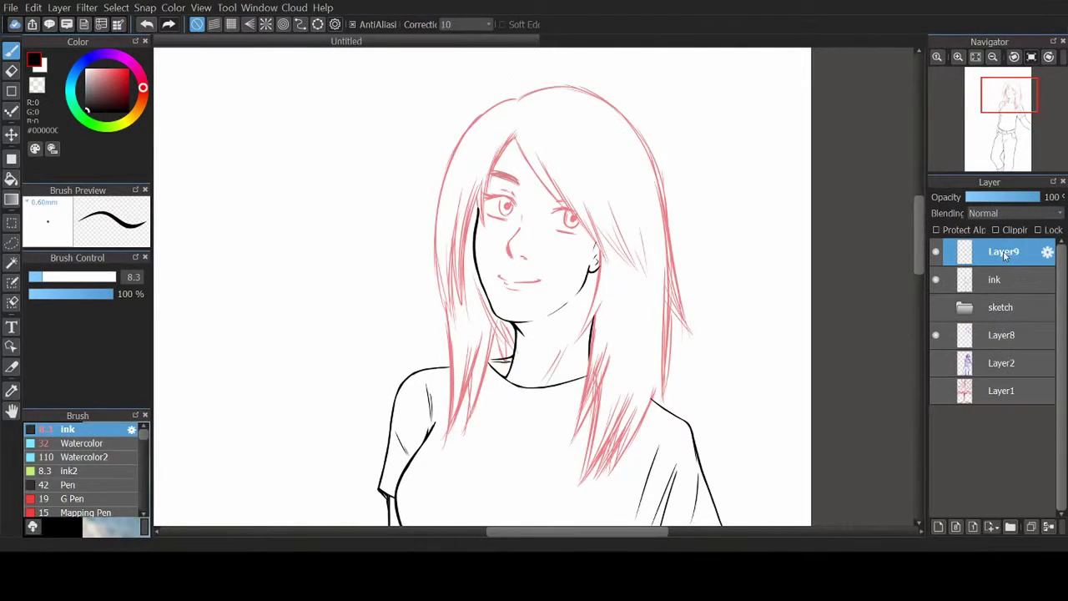
pyautogui.click(957, 56)
pyautogui.moveTo(1001, 106); pyautogui.dragTo(1007, 87)
pyautogui.moveTo(512, 302); pyautogui.dragTo(526, 342)
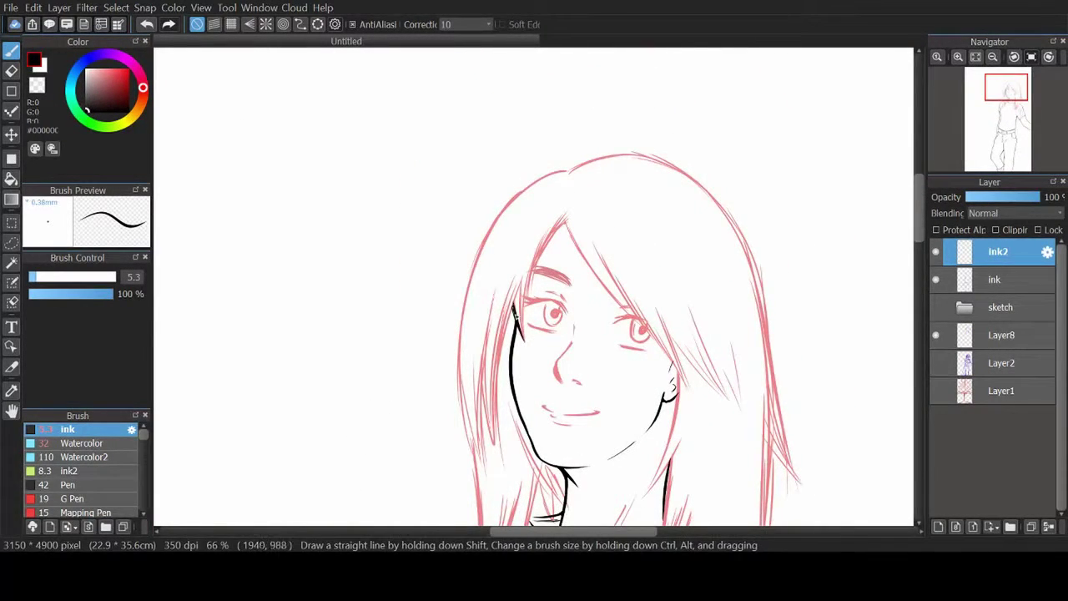
pyautogui.moveTo(527, 282)
pyautogui.mouseDown()
pyautogui.moveTo(524, 342)
pyautogui.moveTo(567, 219)
pyautogui.mouseUp()
# Step: Thin and sharpen the inked temple strands and fringe line with the eraser at size 2.8
pyautogui.scroll(3, 533, 287)
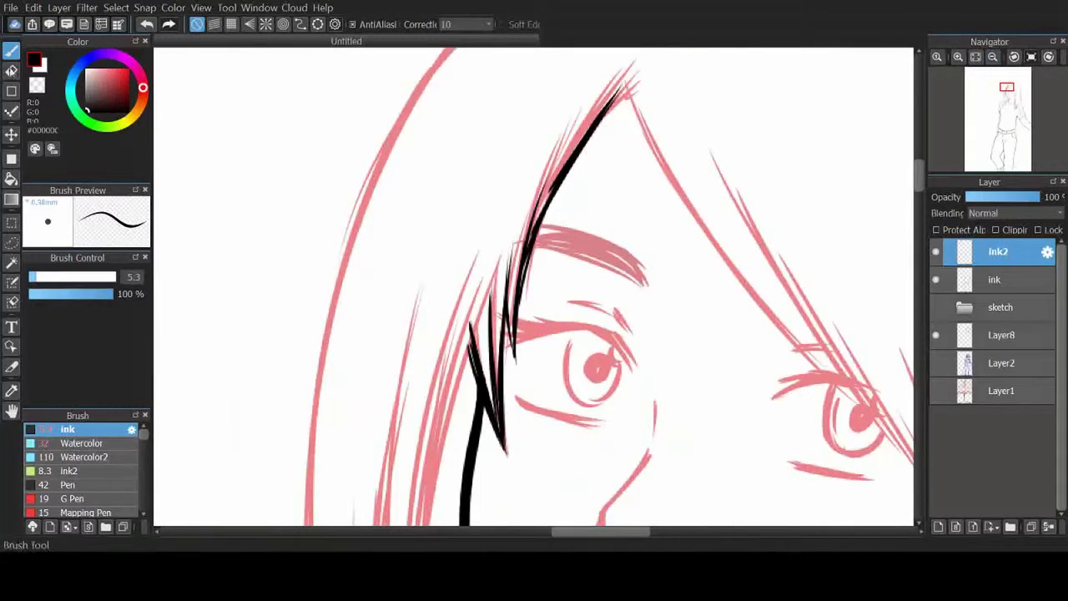
pyautogui.press('e')
pyautogui.moveTo(512, 294)
pyautogui.mouseDown()
pyautogui.moveTo(519, 321)
pyautogui.moveTo(526, 270)
pyautogui.moveTo(513, 355)
pyautogui.mouseUp()
pyautogui.hotkey('ctrl', 'z')
pyautogui.moveTo(592, 125)
pyautogui.mouseDown()
pyautogui.moveTo(631, 83)
pyautogui.moveTo(555, 192)
pyautogui.moveTo(571, 175)
pyautogui.moveTo(526, 271)
pyautogui.moveTo(550, 196)
pyautogui.moveTo(631, 88)
pyautogui.moveTo(530, 264)
pyautogui.mouseUp()
pyautogui.press('b')
pyautogui.press('e')
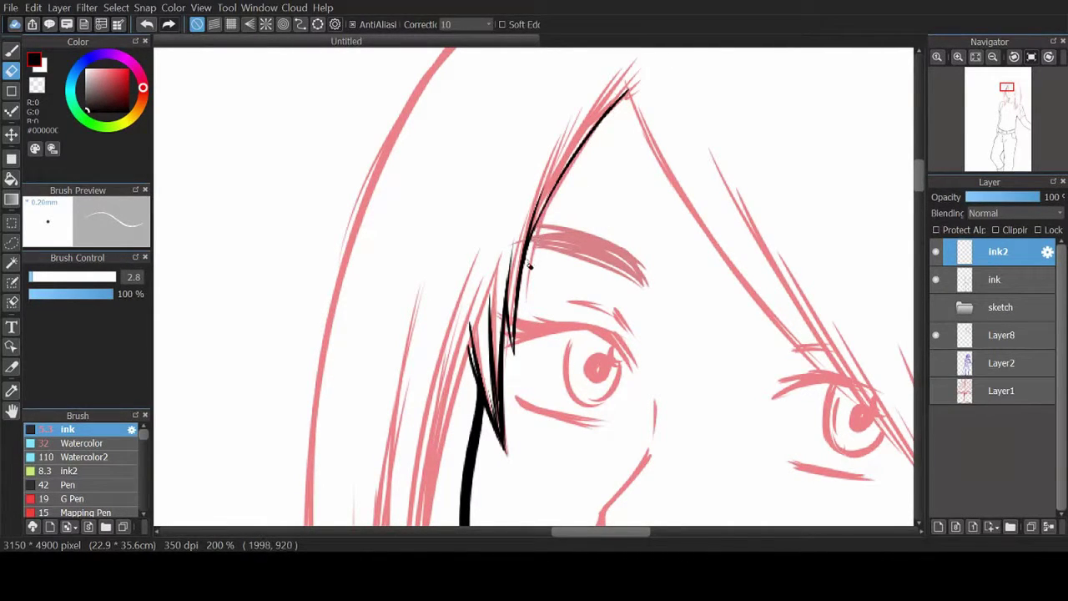
pyautogui.press('b')
# Step: Ink the other side of the fringe from the parting down across the eye to the ear
pyautogui.scroll(-3, 430, 159)
pyautogui.moveTo(430, 158); pyautogui.dragTo(443, 325)
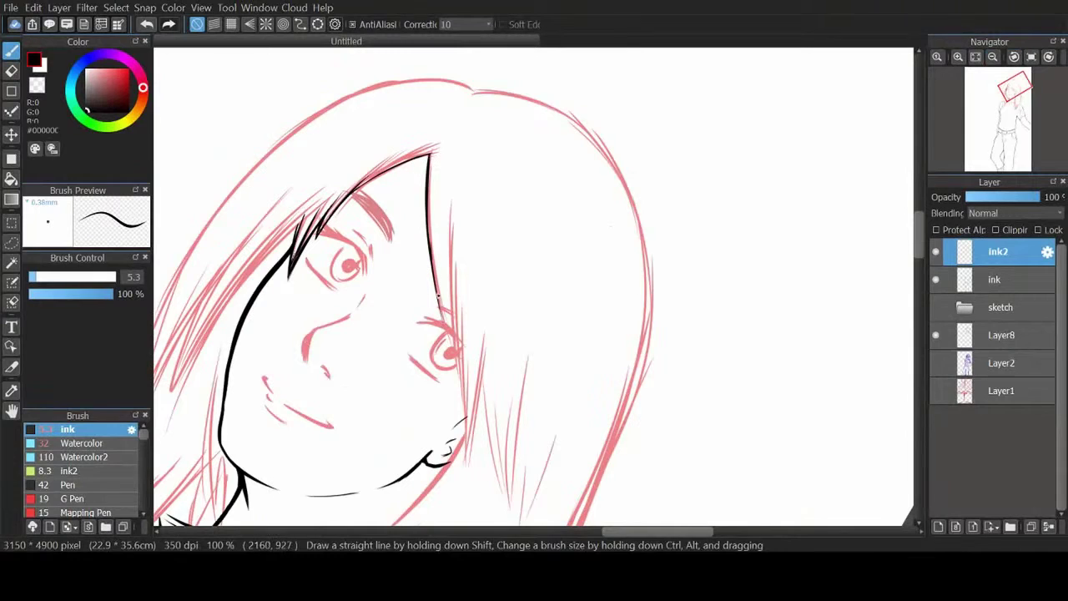
pyautogui.press('e')
pyautogui.moveTo(455, 259); pyautogui.dragTo(461, 344)
pyautogui.moveTo(457, 301); pyautogui.dragTo(471, 421)
# Step: Ink the pointed hair strands that meet just above the ear and refine their tip
pyautogui.click(997, 275)
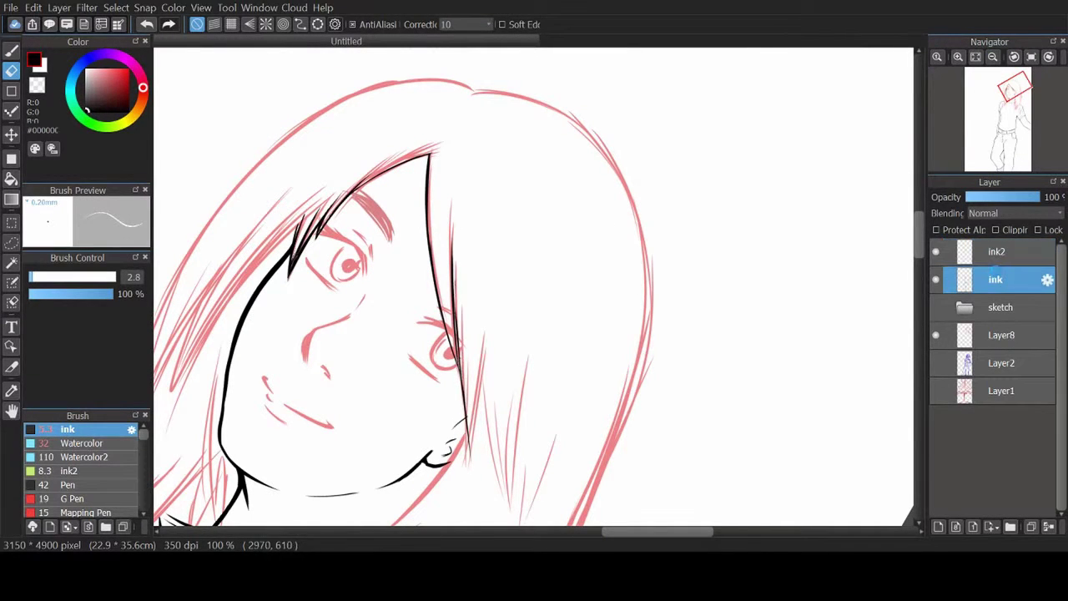
pyautogui.press('b')
pyautogui.moveTo(468, 366); pyautogui.dragTo(469, 436)
pyautogui.moveTo(484, 343); pyautogui.dragTo(472, 428)
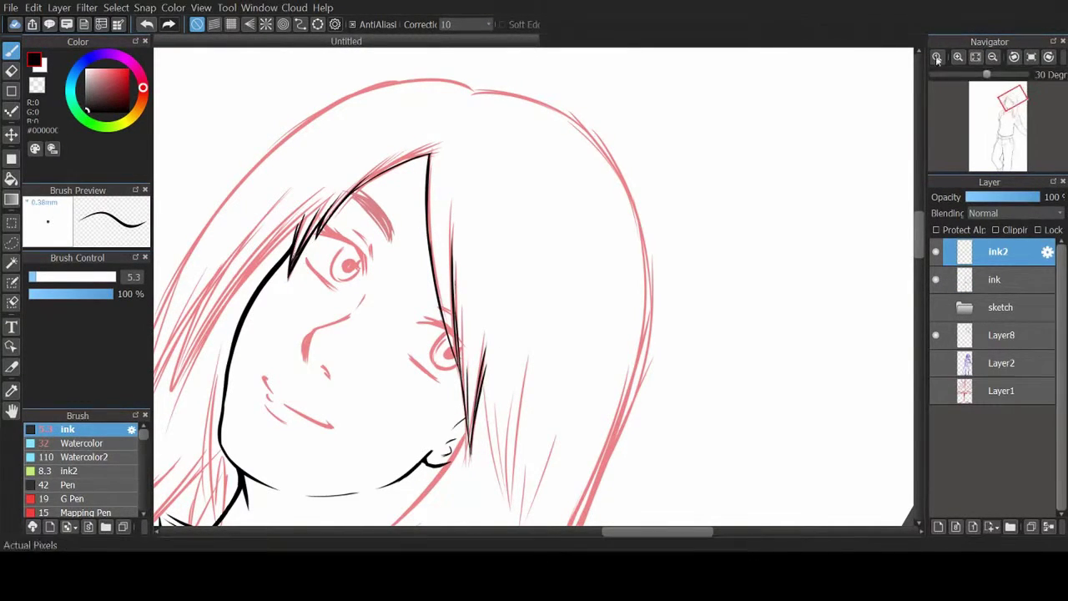
pyautogui.click(937, 56)
pyautogui.press('e')
pyautogui.moveTo(440, 525); pyautogui.dragTo(298, 285)
pyautogui.press('b')
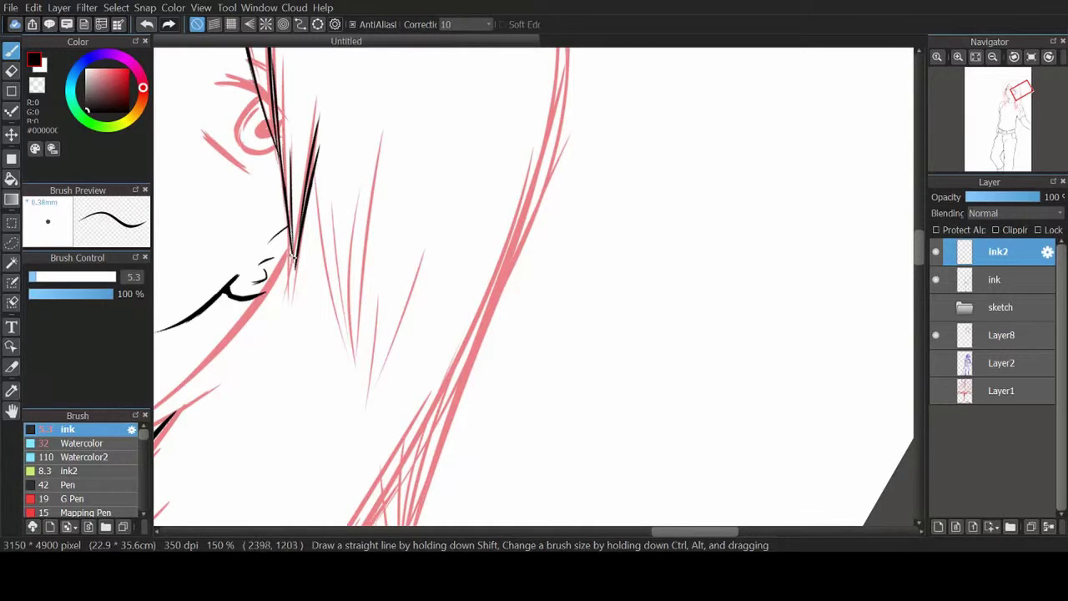
pyautogui.moveTo(309, 194); pyautogui.dragTo(292, 268)
# Step: Ink the pointed hair strands behind the ear on ink2 and trim their stray ends with the eraser
pyautogui.moveTo(319, 191); pyautogui.dragTo(344, 346)
pyautogui.moveTo(330, 229); pyautogui.dragTo(350, 365)
pyautogui.moveTo(367, 231); pyautogui.dragTo(359, 380)
pyautogui.moveTo(381, 147); pyautogui.dragTo(362, 348)
pyautogui.moveTo(381, 286); pyautogui.dragTo(362, 422)
pyautogui.moveTo(442, 207); pyautogui.dragTo(379, 405)
pyautogui.press('e')
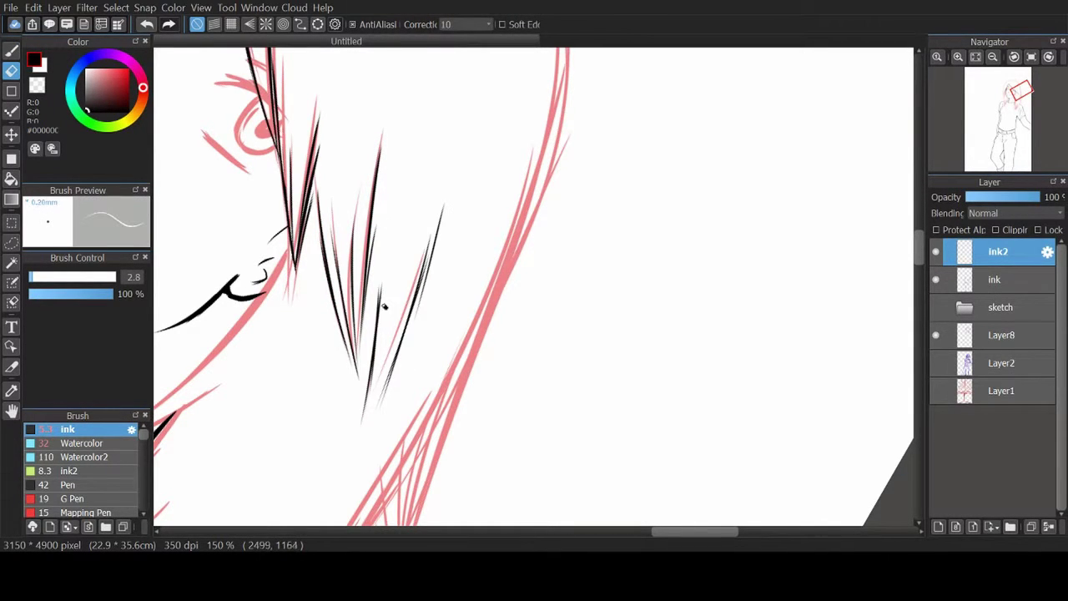
pyautogui.moveTo(373, 225); pyautogui.dragTo(380, 392)
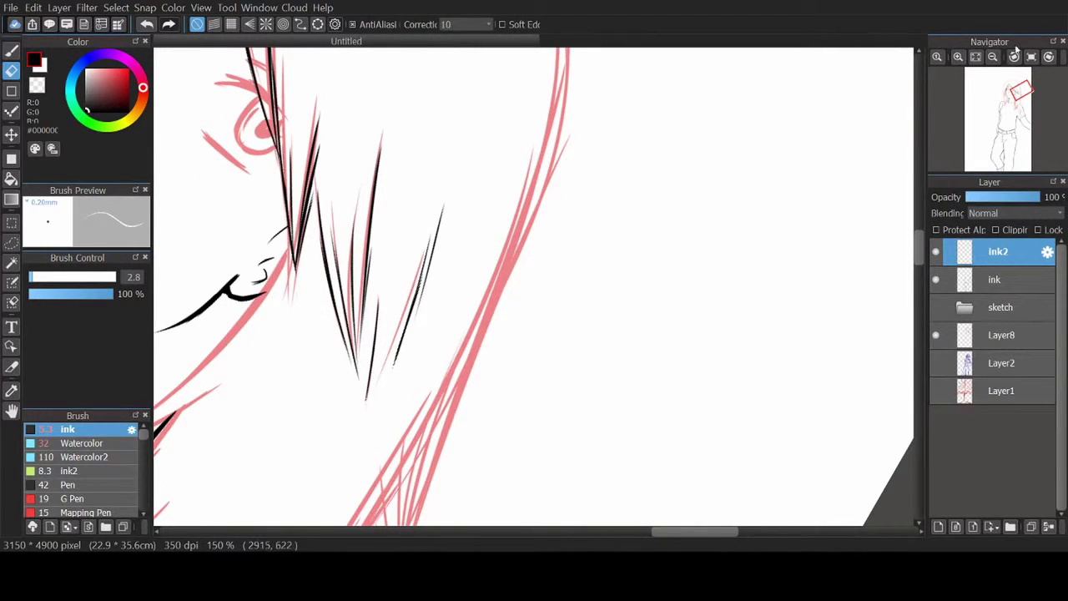
# Step: Ink the long inner hair strands running from the temple down beside the cheek on ink2
pyautogui.click(1014, 56)
pyautogui.press('b')
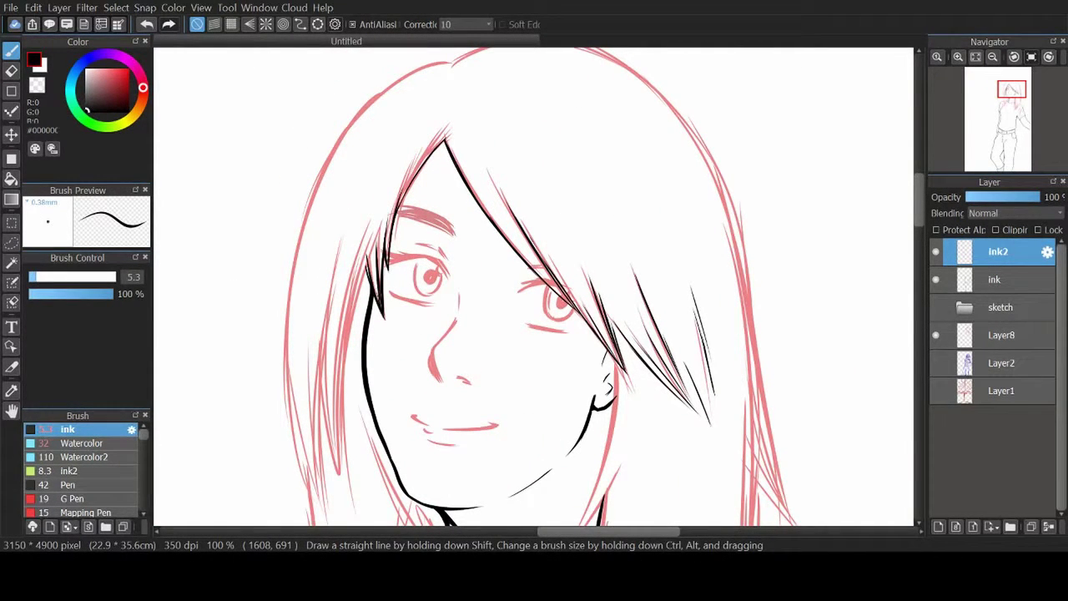
pyautogui.moveTo(369, 267); pyautogui.dragTo(346, 354)
pyautogui.moveTo(362, 287); pyautogui.dragTo(341, 474)
pyautogui.click(993, 55)
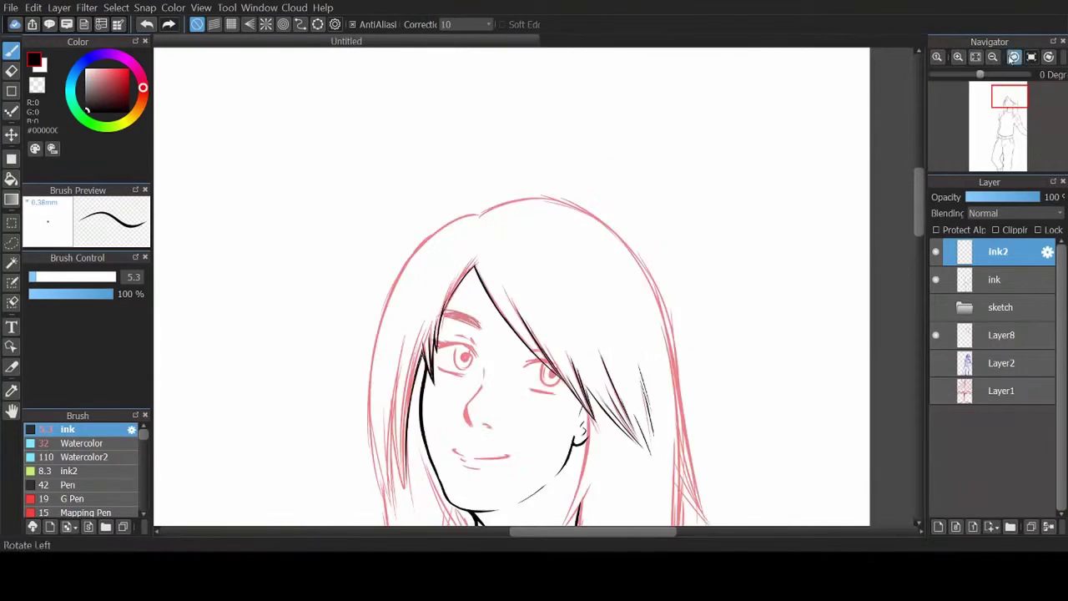
# Step: Ink the outer hair contour from the parting down past the cheek and thin it with the eraser
pyautogui.click(1013, 56)
pyautogui.moveTo(445, 253); pyautogui.dragTo(419, 297)
pyautogui.hotkey('ctrl', 'z')
pyautogui.hotkey('ctrl', 'z')
pyautogui.moveTo(450, 250)
pyautogui.mouseDown()
pyautogui.moveTo(409, 347)
pyautogui.moveTo(411, 392)
pyautogui.moveTo(465, 497)
pyautogui.mouseUp()
pyautogui.press('e')
pyautogui.moveTo(413, 337); pyautogui.dragTo(464, 493)
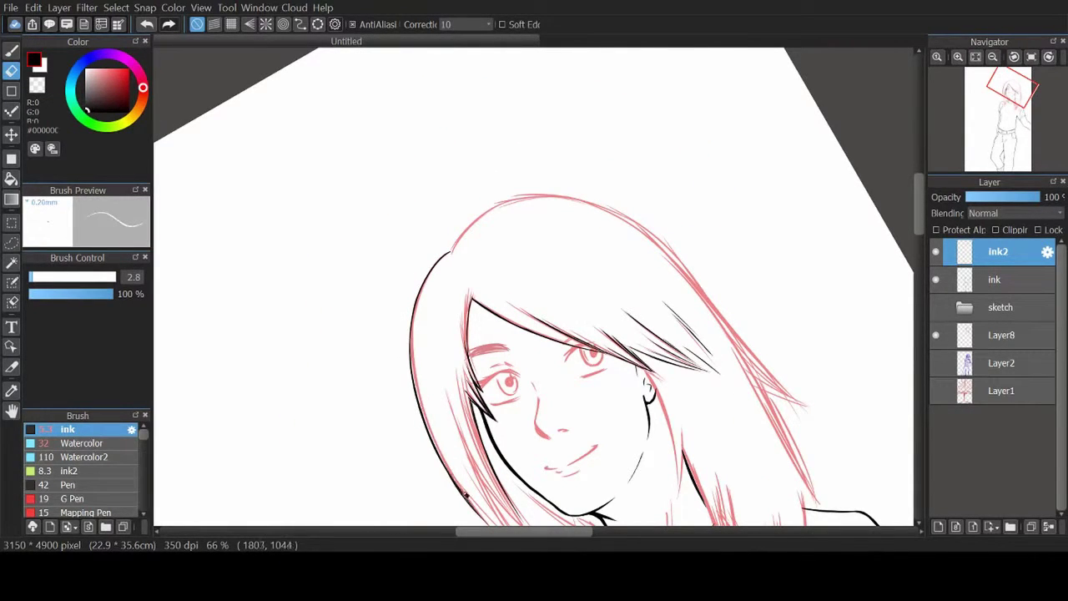
# Step: Ink the pointed strands at the lower end of the outer hair contour beside the cheek and jaw
pyautogui.click(1031, 56)
pyautogui.hotkey('ctrl', '+')
pyautogui.press('b')
pyautogui.moveTo(330, 142); pyautogui.dragTo(352, 292)
pyautogui.moveTo(340, 222); pyautogui.dragTo(376, 342)
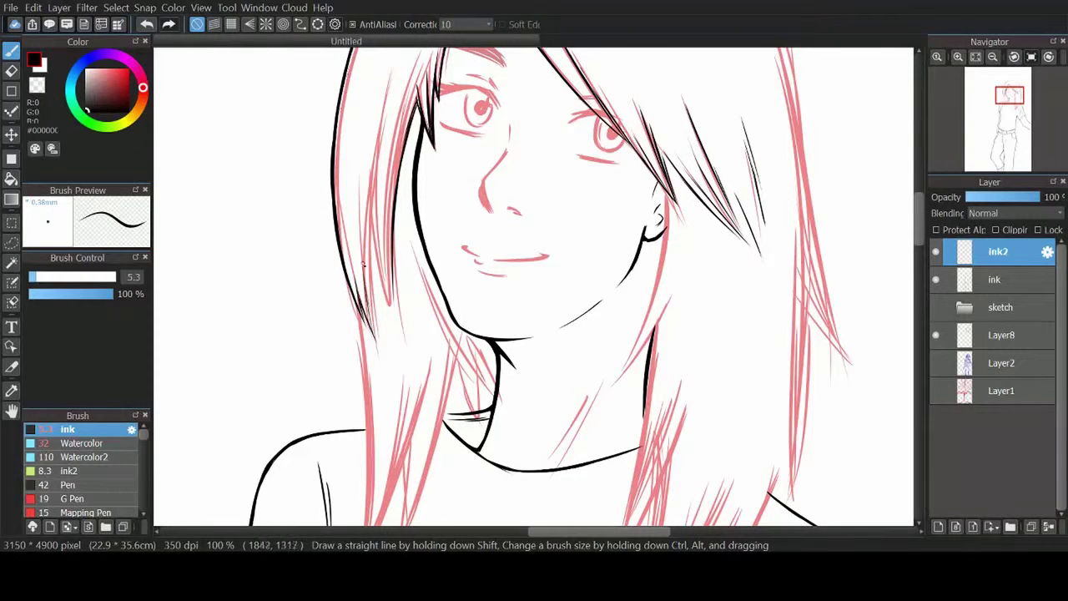
pyautogui.moveTo(362, 260); pyautogui.dragTo(375, 334)
pyautogui.moveTo(371, 205); pyautogui.dragTo(394, 314)
pyautogui.hotkey('ctrl', 'z')
pyautogui.press('e')
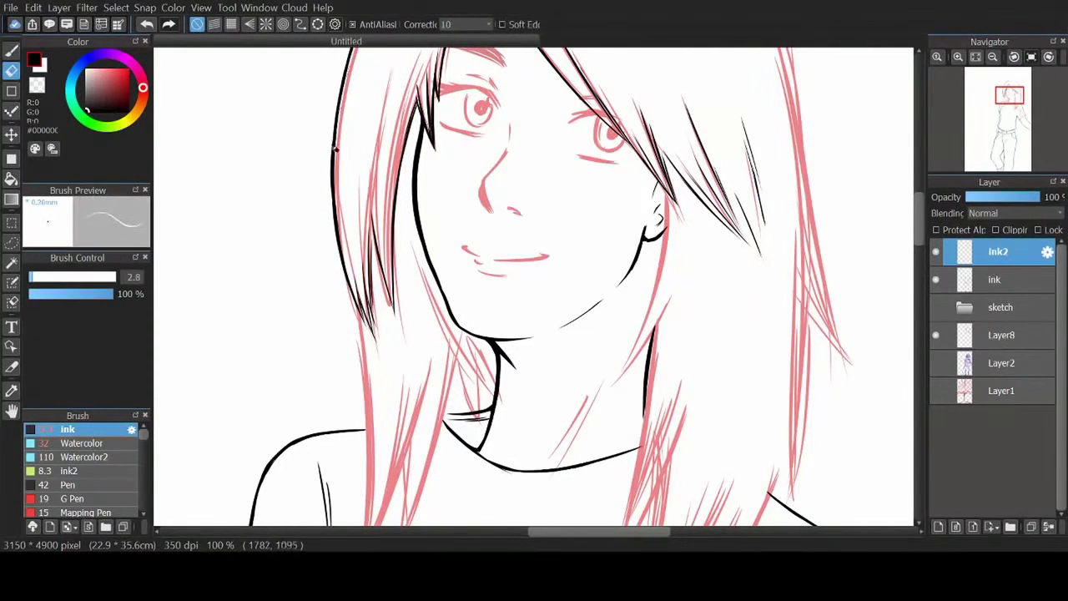
# Step: Ink the back hair edge down to the shoulder and the outer edge of the front lock, cleaning overlaps with the eraser
pyautogui.scroll(-4, 316, 171)
pyautogui.press('b')
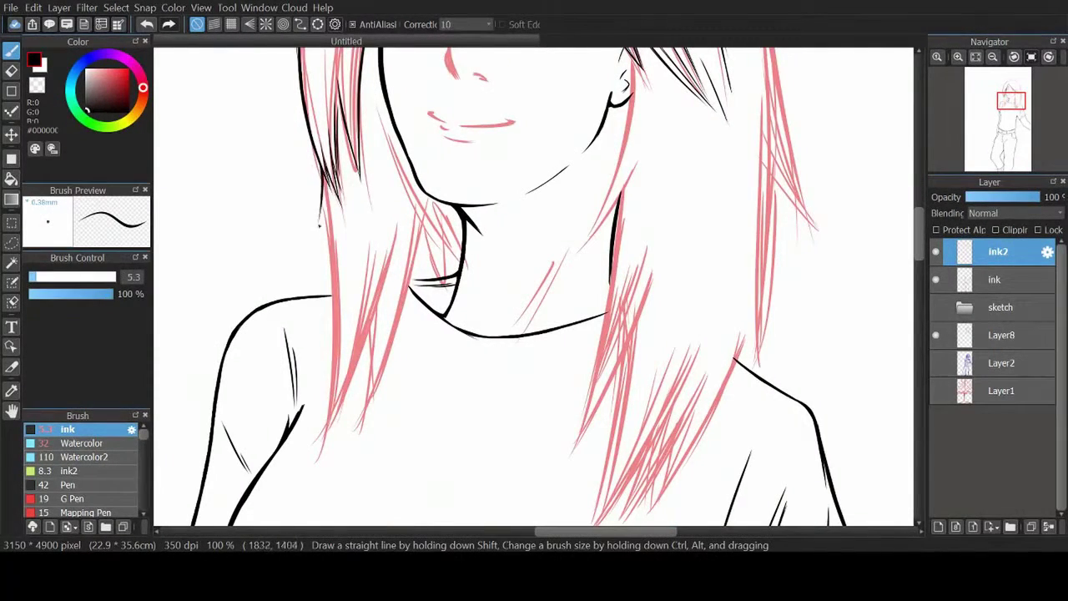
pyautogui.moveTo(322, 195); pyautogui.dragTo(299, 296)
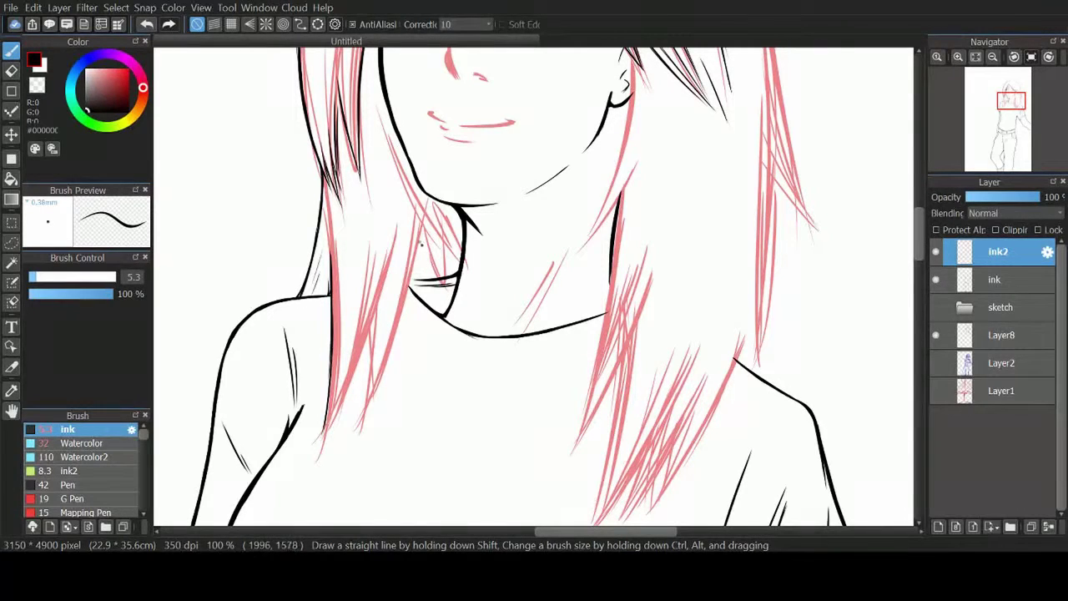
pyautogui.press('e')
pyautogui.hotkey('ctrl', 'Down')
pyautogui.hotkey('ctrl', 'Up')
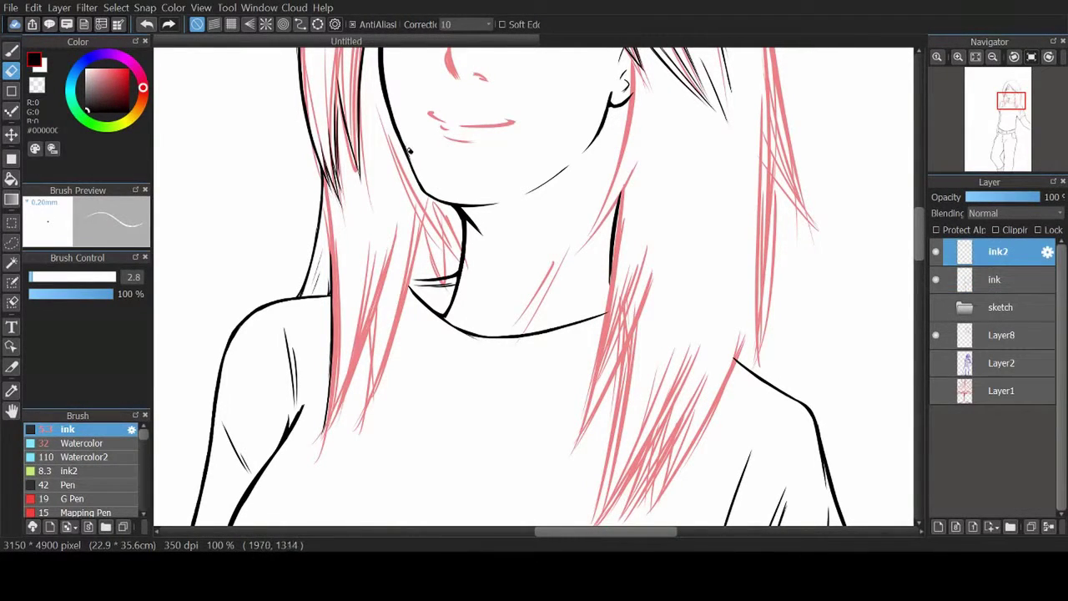
pyautogui.hotkey('ctrl', 'Down')
# Step: Ink the inner edge and pointed ends of the front lock falling past the collar and trim its tip
pyautogui.press('b')
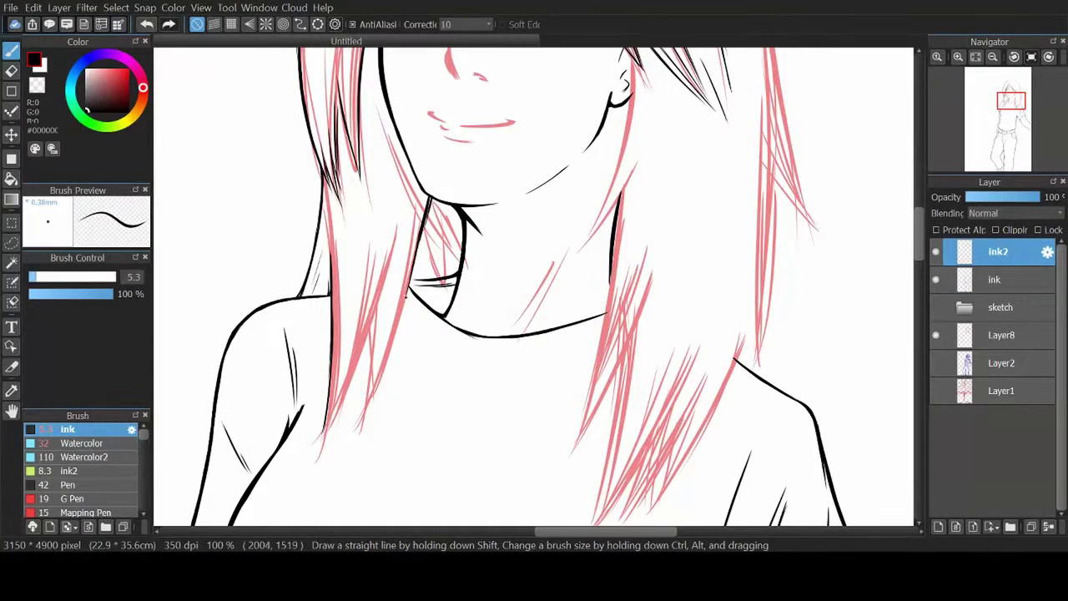
pyautogui.moveTo(420, 299); pyautogui.dragTo(369, 400)
pyautogui.moveTo(388, 255); pyautogui.dragTo(320, 432)
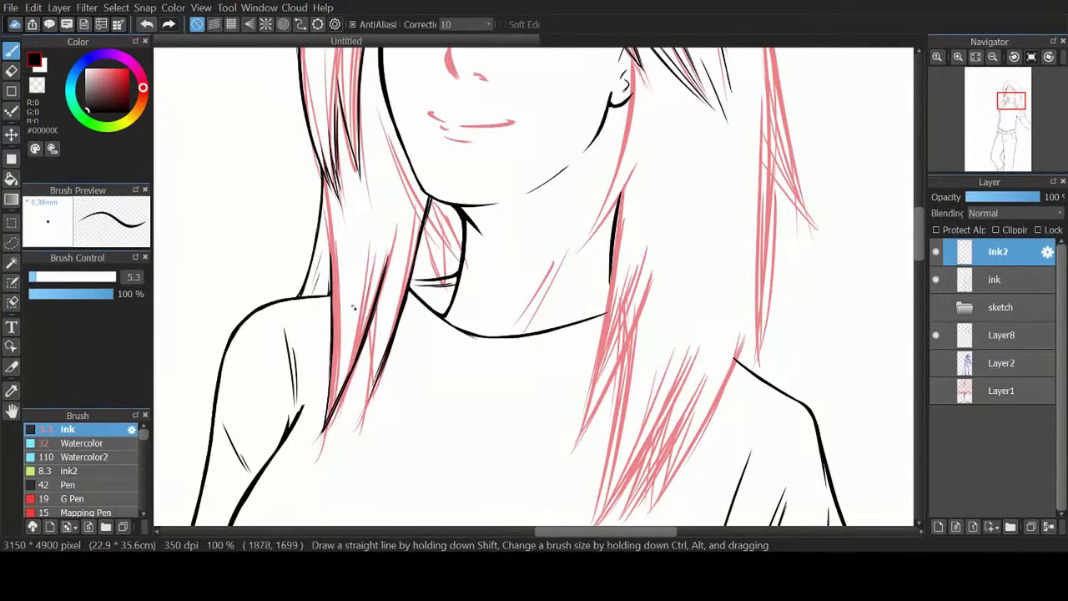
pyautogui.moveTo(371, 250); pyautogui.dragTo(338, 388)
pyautogui.moveTo(373, 333); pyautogui.dragTo(361, 386)
pyautogui.press('e')
pyautogui.moveTo(326, 421); pyautogui.dragTo(322, 432)
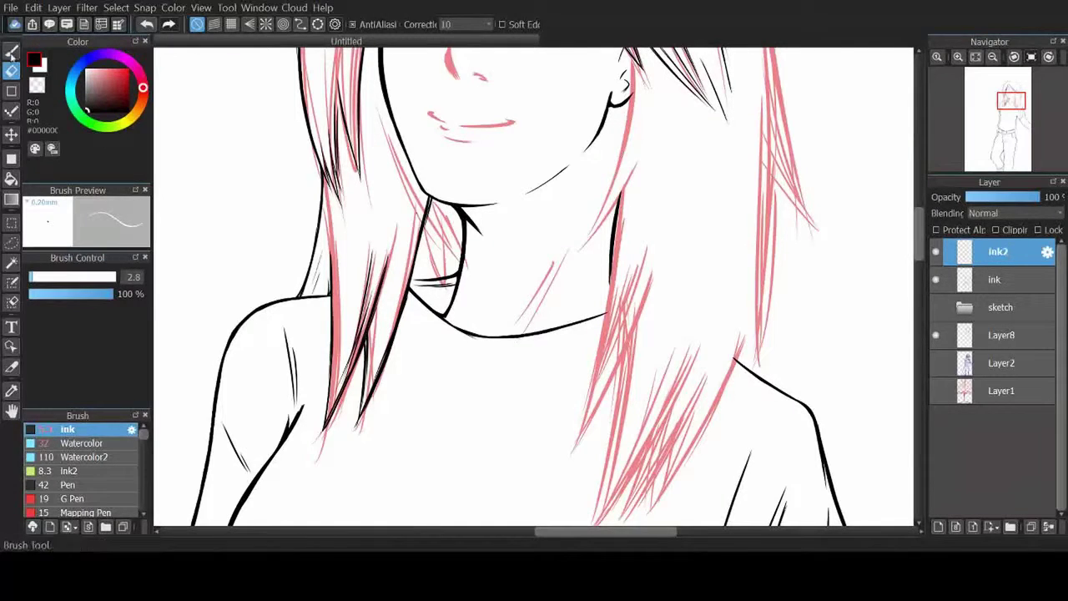
# Step: Refine the front lock's edge just below the jaw and ink the thin hair strands behind the neck
pyautogui.press('b')
pyautogui.moveTo(427, 196); pyautogui.dragTo(417, 239)
pyautogui.press('e')
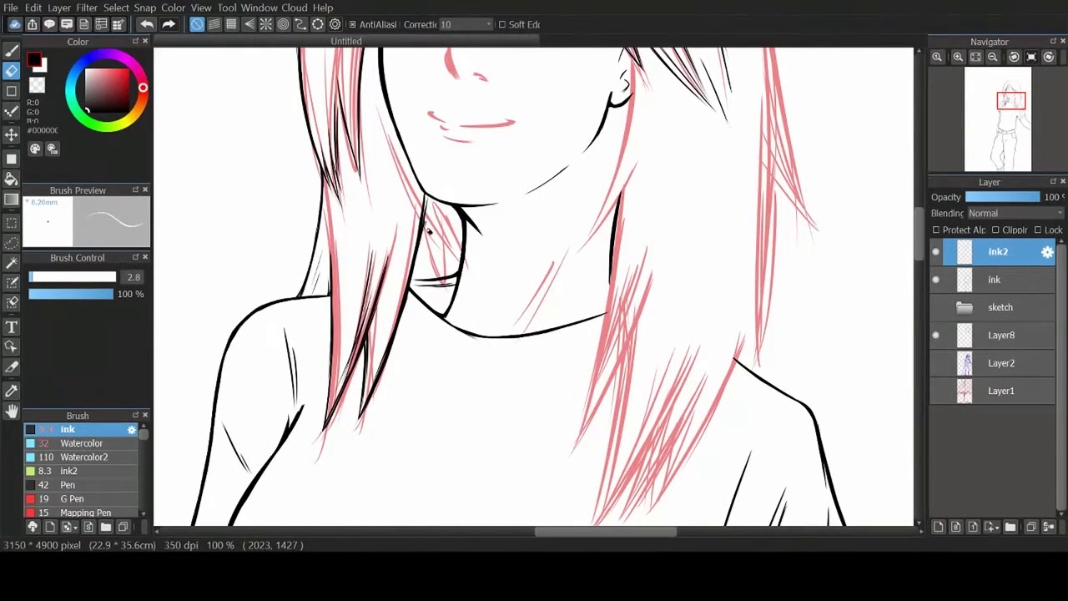
pyautogui.press('b')
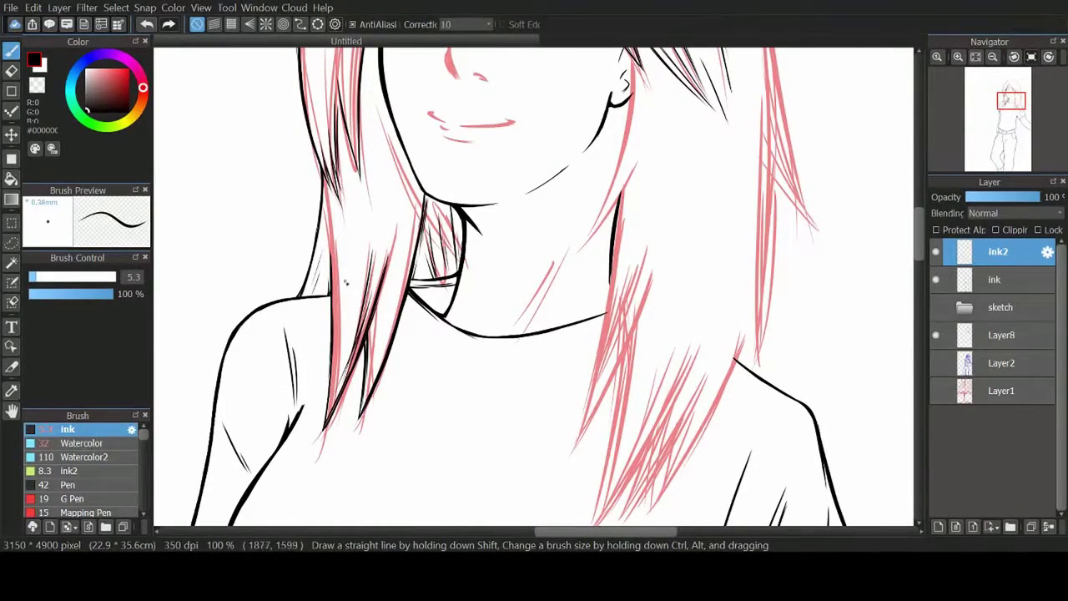
# Step: Ink the hair edge from the ear down to a pointed tip beside the neck and clean its overlaps
pyautogui.scroll(3, 346, 282)
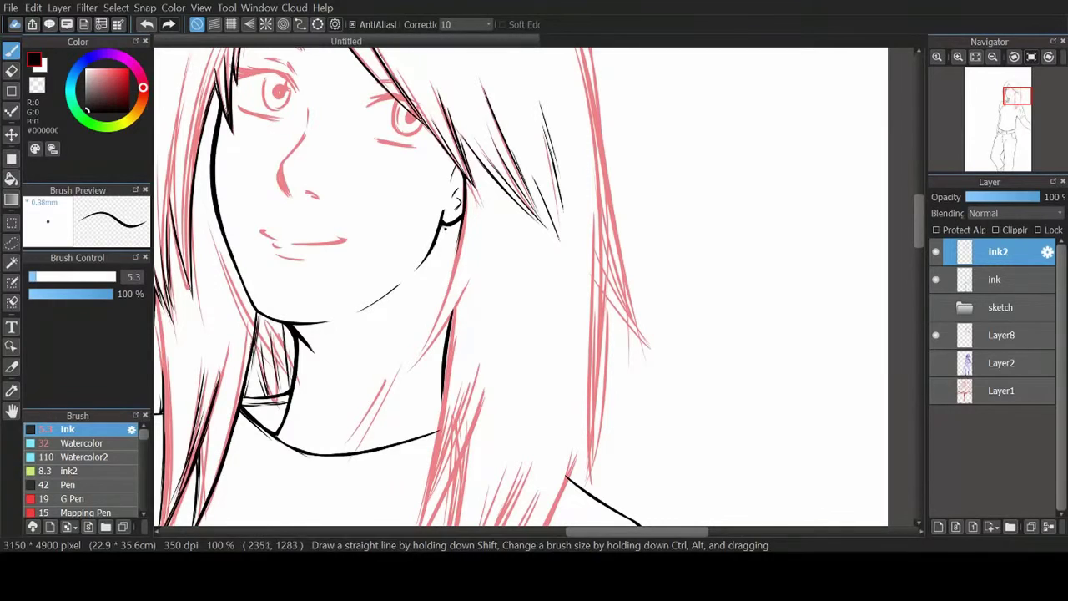
pyautogui.press('e')
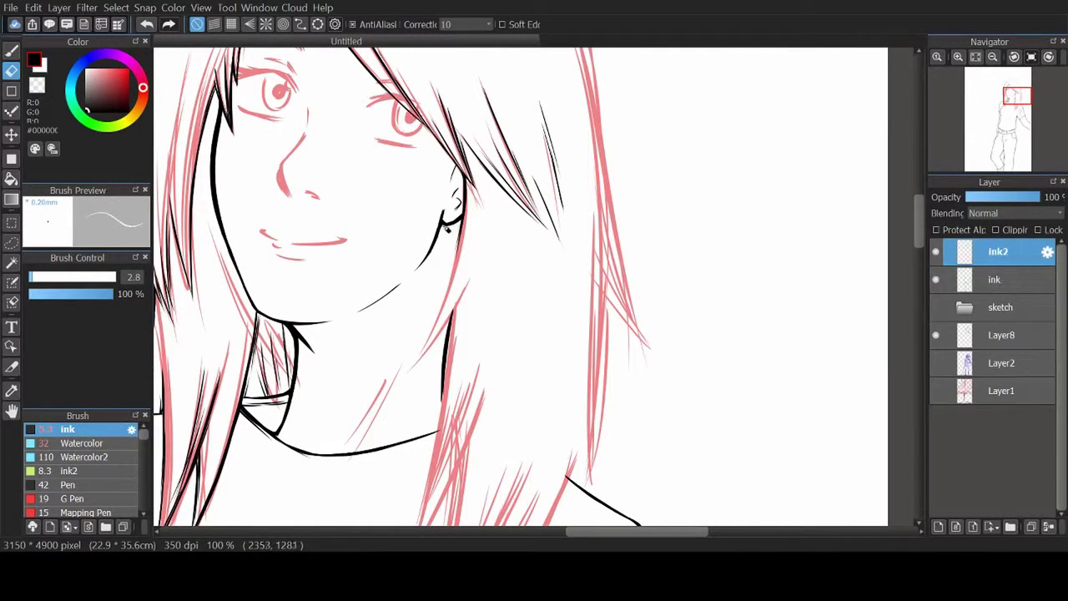
pyautogui.hotkey('ctrl', 'Down')
pyautogui.hotkey('ctrl', 'Up')
pyautogui.press('b')
pyautogui.moveTo(466, 280)
pyautogui.mouseDown()
pyautogui.moveTo(451, 315)
pyautogui.moveTo(413, 367)
pyautogui.mouseUp()
pyautogui.press('e')
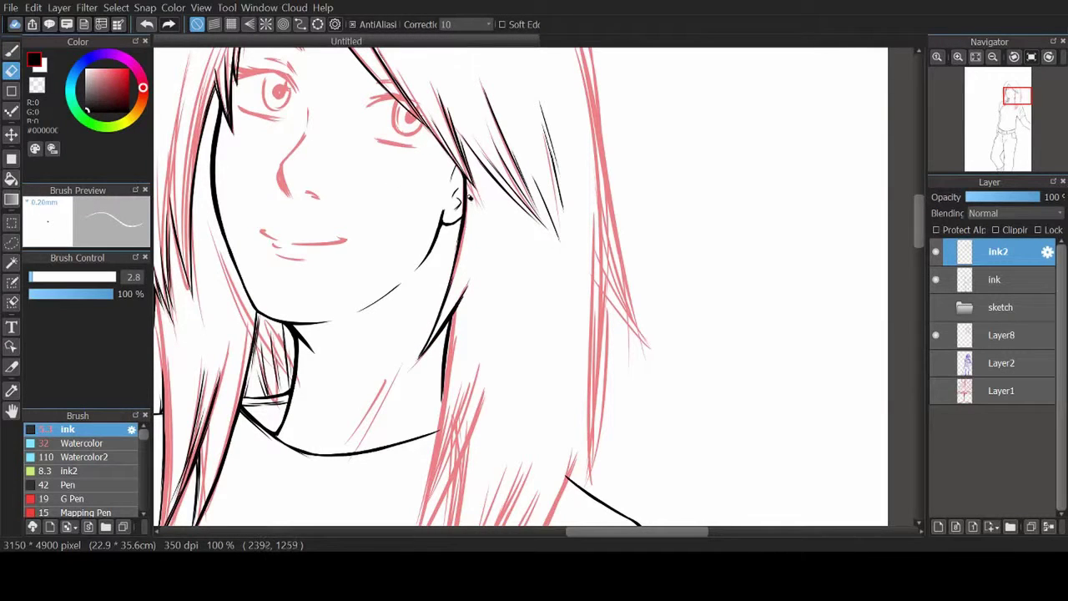
# Step: Ink fine strands under the earlobe and thin the neck line beside the hair on the ink layer
pyautogui.press('b')
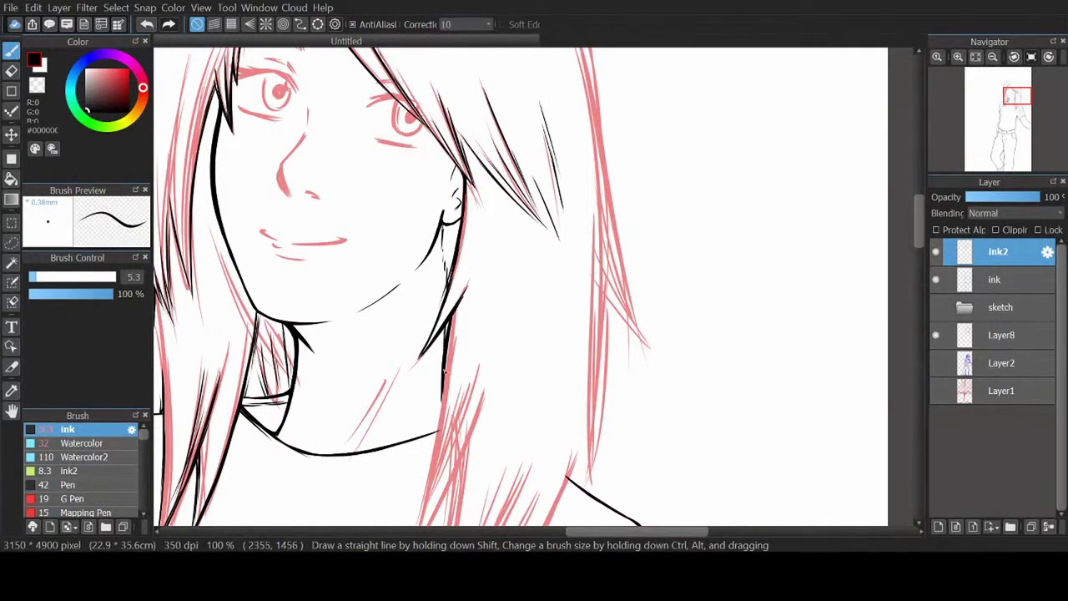
pyautogui.press('e')
pyautogui.hotkey('ctrl', 'Down')
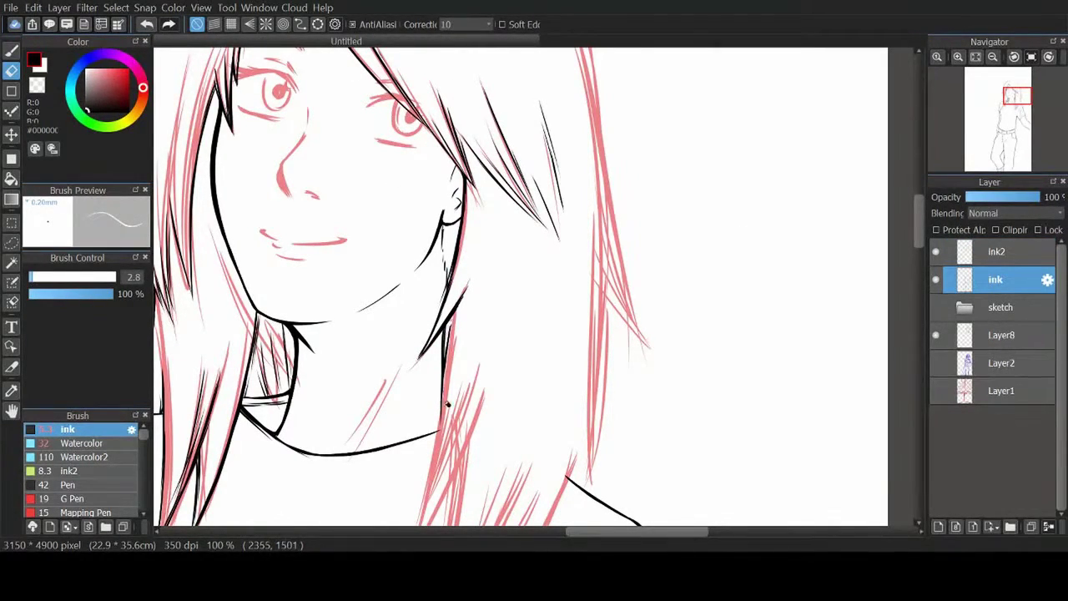
pyautogui.hotkey('ctrl', 'Up')
# Step: Ink the pointed lock that falls from the neck over the collar on ink2 and sharpen its tip
pyautogui.moveTo(443, 381); pyautogui.dragTo(546, 148)
pyautogui.press('b')
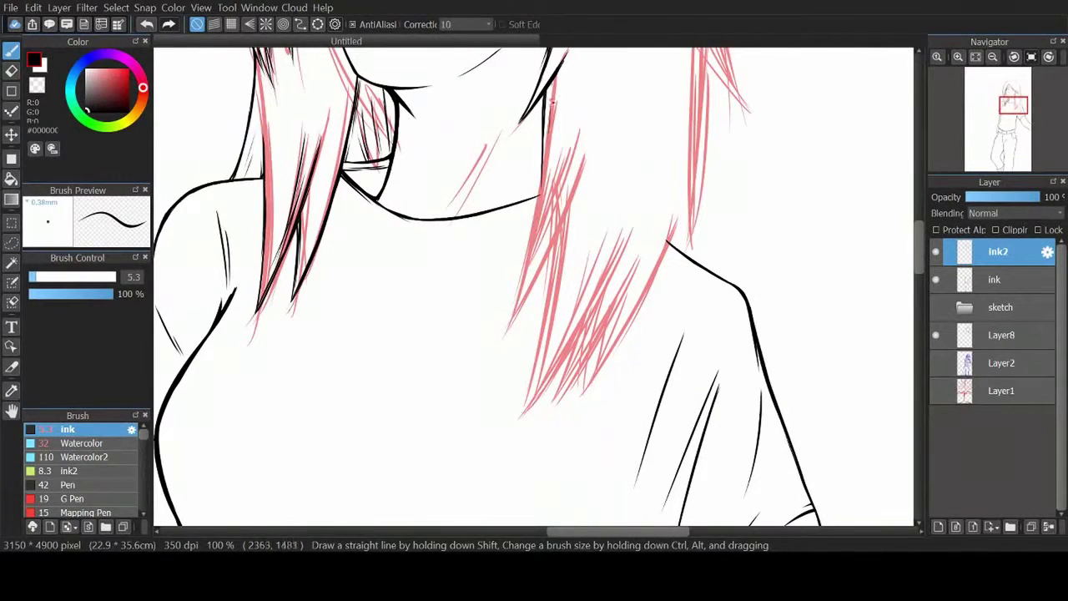
pyautogui.moveTo(546, 100); pyautogui.dragTo(506, 332)
pyautogui.moveTo(549, 167); pyautogui.dragTo(516, 300)
pyautogui.moveTo(574, 187); pyautogui.dragTo(506, 332)
pyautogui.press('e')
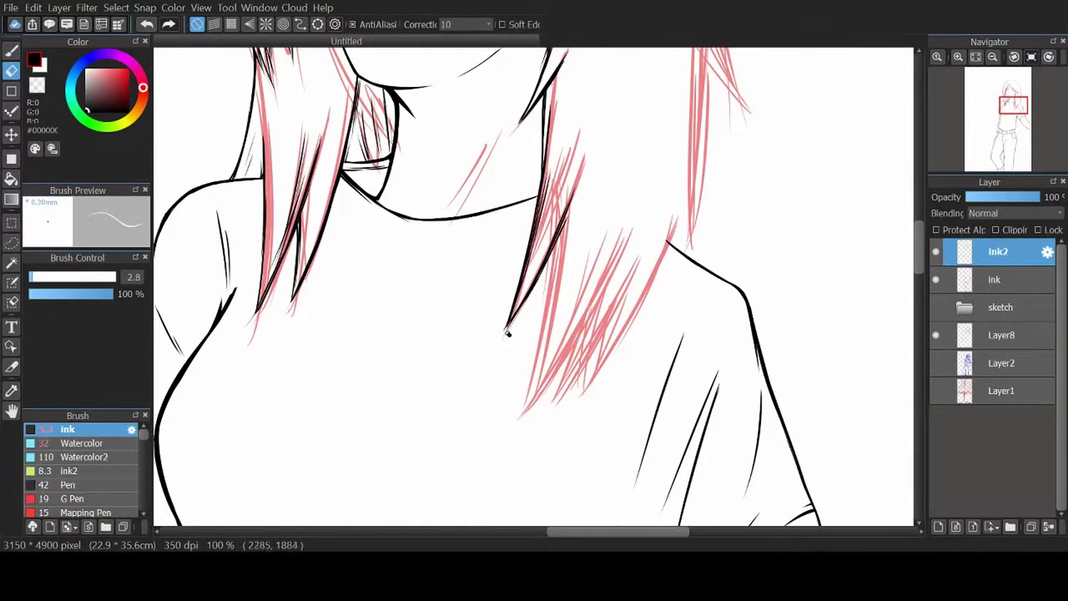
# Step: Ink the jagged hair ends over the chest and the lock edge crossing the shoulder, trimming them with the eraser
pyautogui.moveTo(952, 56)
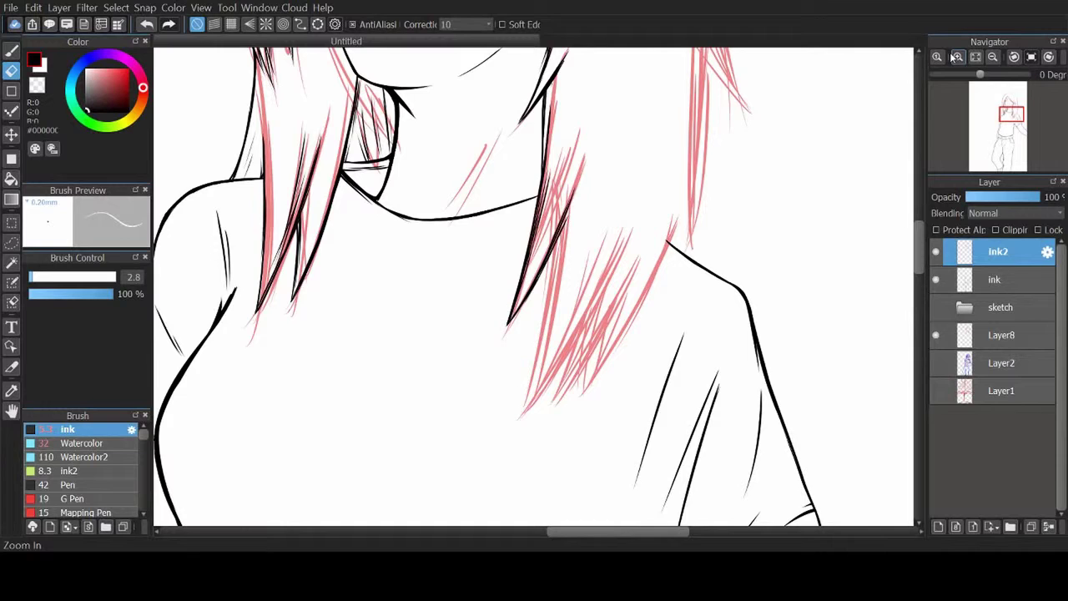
pyautogui.click(953, 56)
pyautogui.press('b')
pyautogui.moveTo(607, 249); pyautogui.dragTo(534, 400)
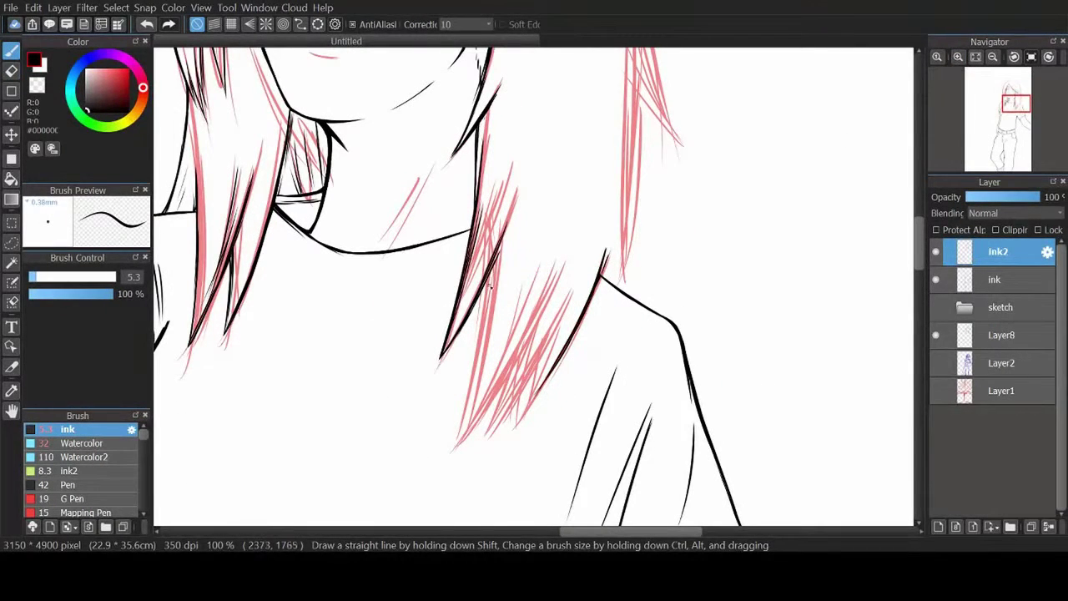
pyautogui.moveTo(492, 273); pyautogui.dragTo(473, 363)
pyautogui.moveTo(485, 302); pyautogui.dragTo(454, 442)
pyautogui.moveTo(539, 368)
pyautogui.mouseDown()
pyautogui.moveTo(491, 434)
pyautogui.moveTo(459, 439)
pyautogui.mouseUp()
pyautogui.click(14, 68)
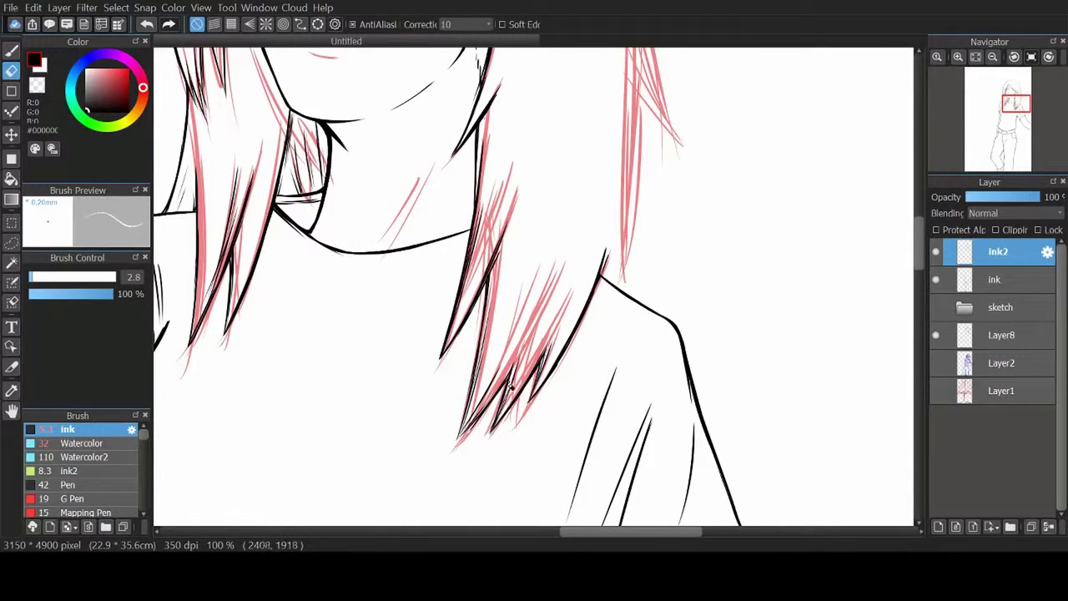
# Step: Ink the outer hair contour from the parting over the crown and down the ear side of the head
pyautogui.scroll(10, 542, 342)
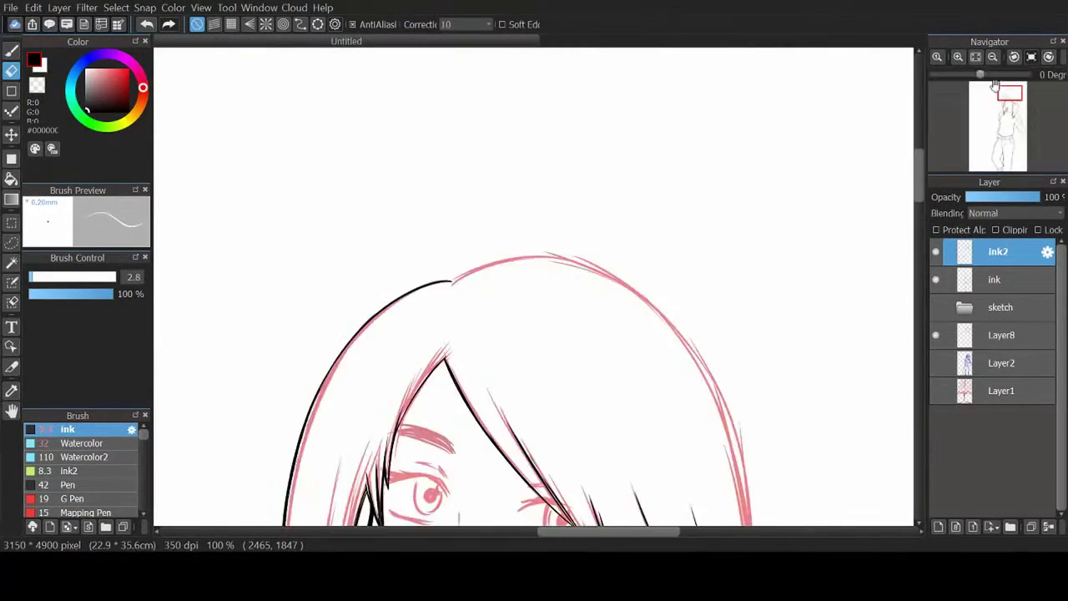
pyautogui.press('b')
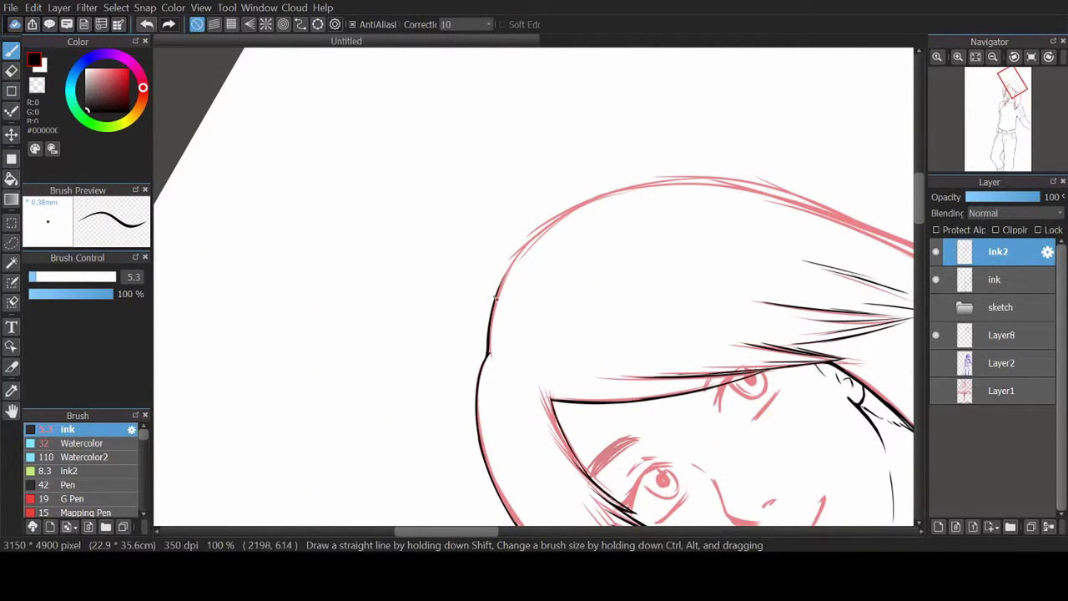
pyautogui.moveTo(543, 234)
pyautogui.mouseDown()
pyautogui.moveTo(472, 446)
pyautogui.moveTo(433, 238)
pyautogui.mouseUp()
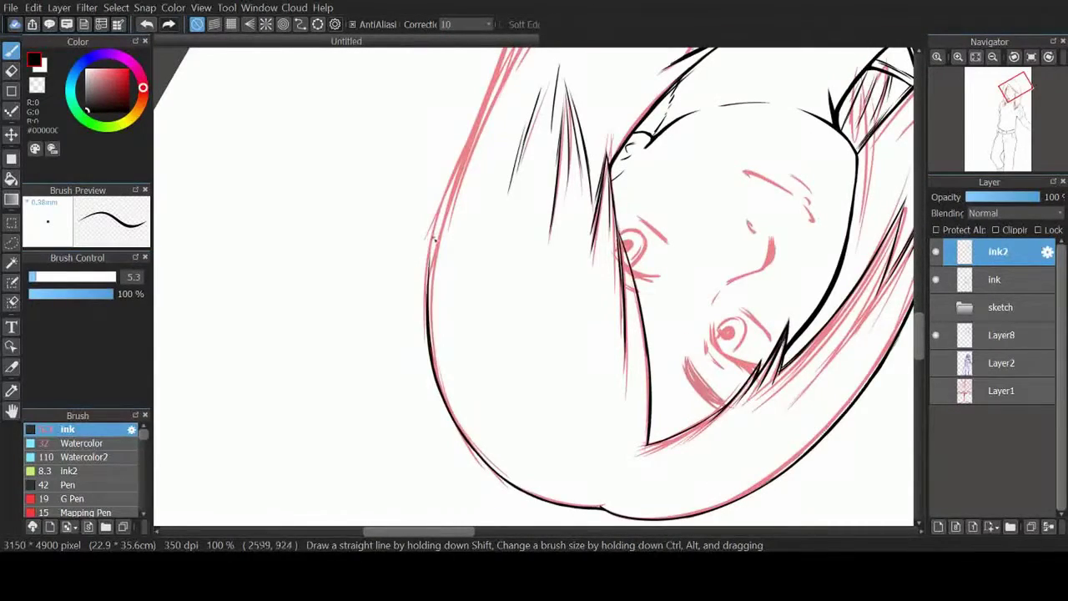
pyautogui.hotkey('ctrl', 'z')
pyautogui.hotkey('ctrl', '0')
pyautogui.scroll(-3, 534, 284)
pyautogui.moveTo(648, 88); pyautogui.dragTo(702, 376)
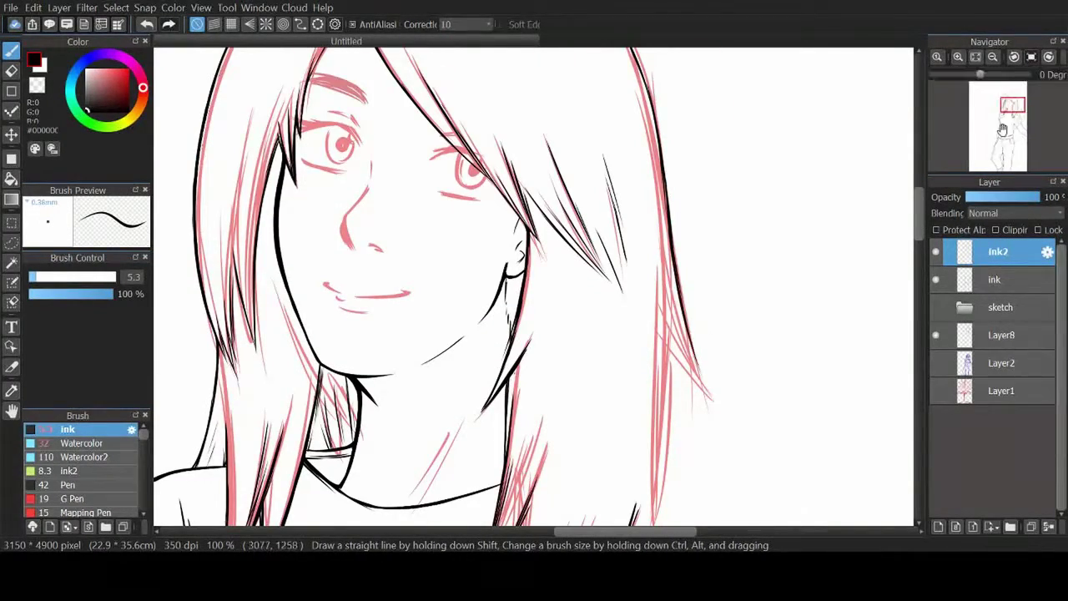
# Step: Ink the flared pointed tip of the outer hair contour beside the neck, redoing its inner strands
pyautogui.scroll(-3, 634, 250)
pyautogui.moveTo(603, 155); pyautogui.dragTo(638, 219)
pyautogui.moveTo(617, 135); pyautogui.dragTo(644, 225)
pyautogui.press('e')
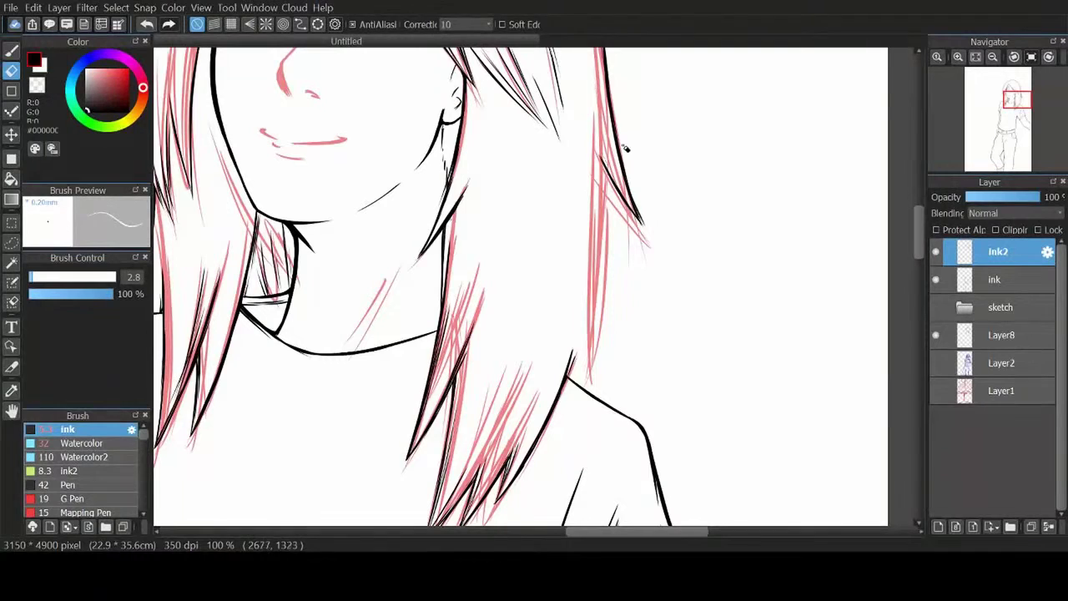
pyautogui.press('b')
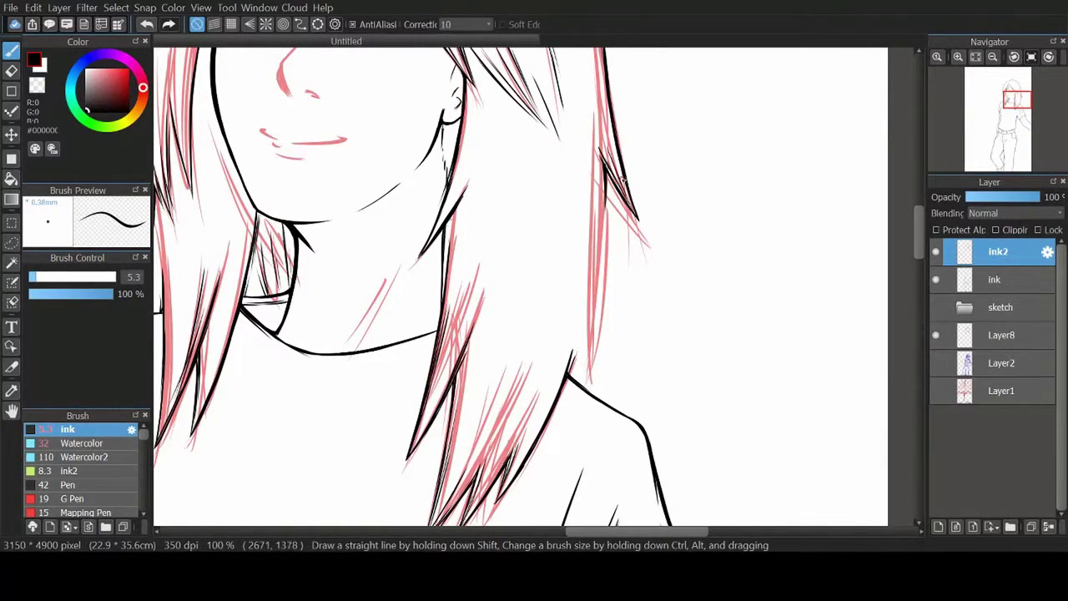
pyautogui.hotkey('ctrl', 'z')
pyautogui.moveTo(602, 149); pyautogui.dragTo(630, 207)
pyautogui.moveTo(604, 115); pyautogui.dragTo(632, 211)
# Step: Ink the outer hair edge down to the shoulder and temporarily hide Layer8 to check the line art
pyautogui.moveTo(607, 170); pyautogui.dragTo(600, 382)
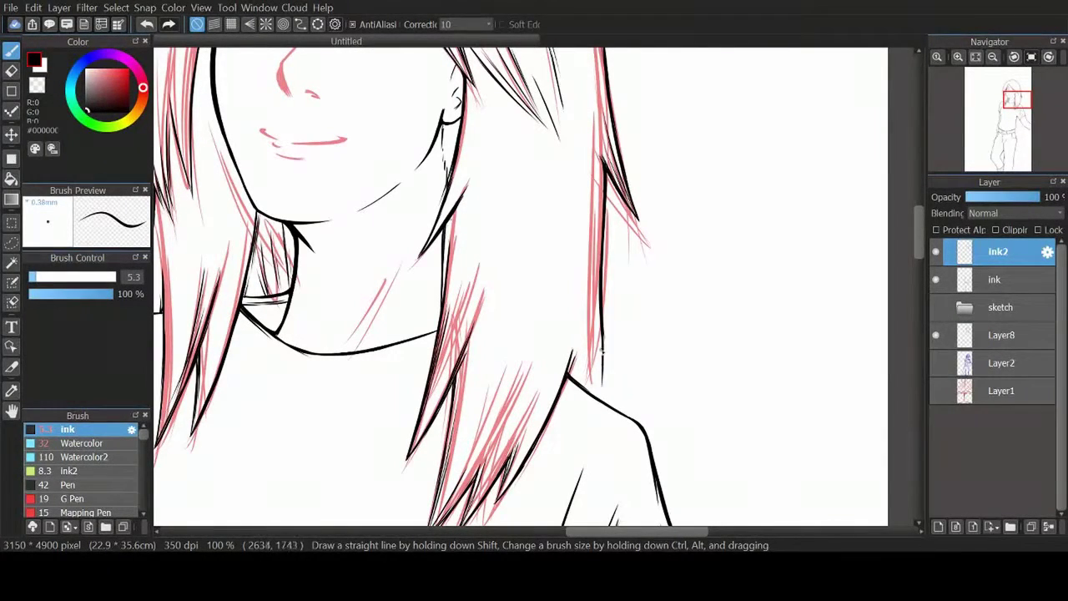
pyautogui.click(935, 334)
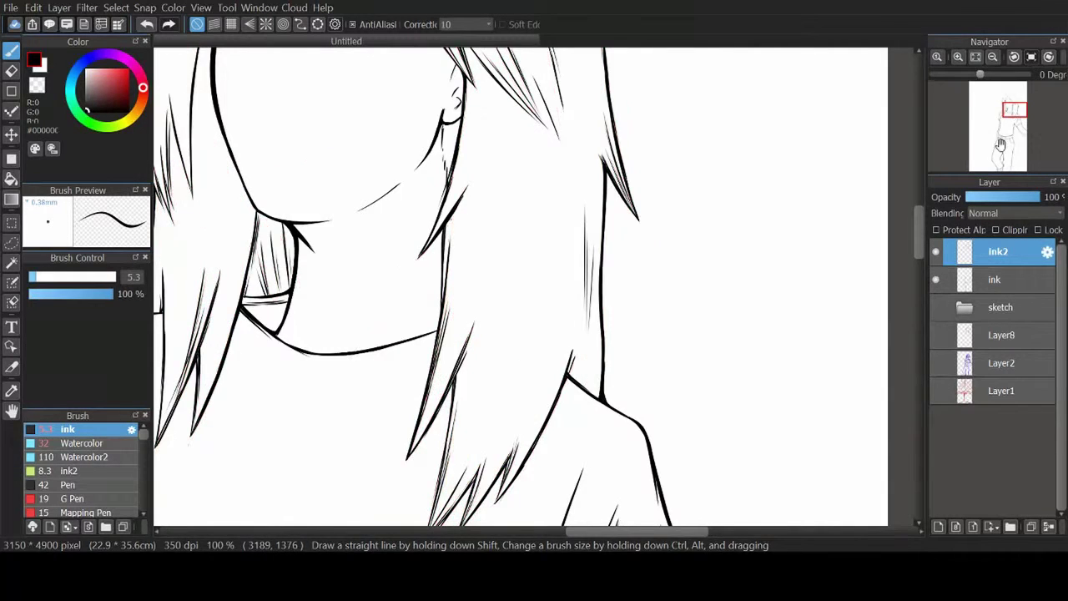
pyautogui.click(992, 57)
pyautogui.press('e')
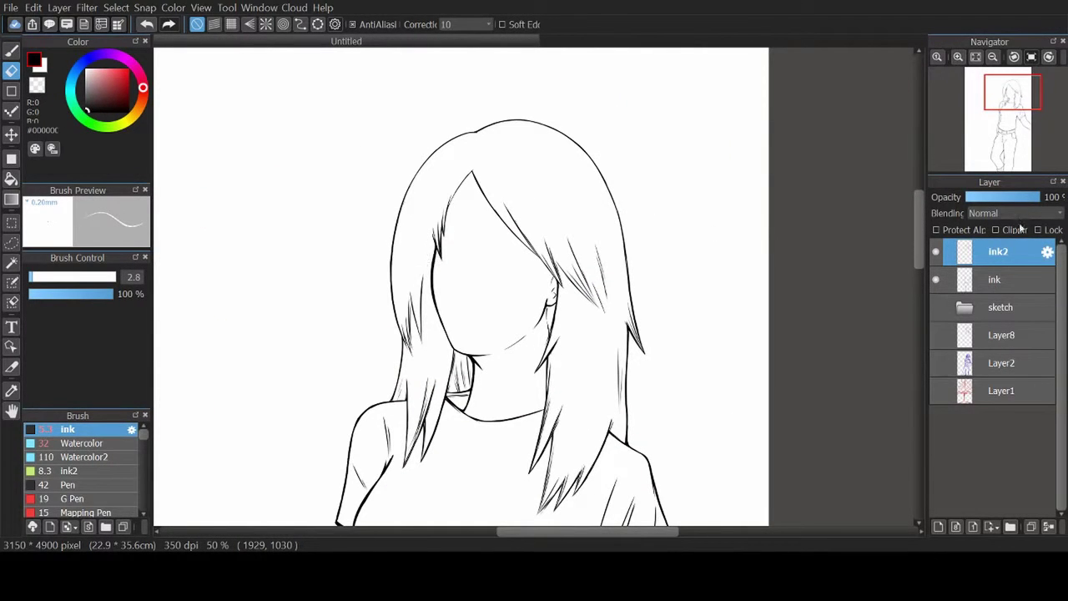
pyautogui.click(936, 334)
# Step: Add a new layer named ink1 directly above the ink layer for the facial features
pyautogui.click(958, 57)
pyautogui.click(957, 56)
pyautogui.click(994, 279)
pyautogui.press('b')
pyautogui.hotkey('ctrl', 'shift', 'n')
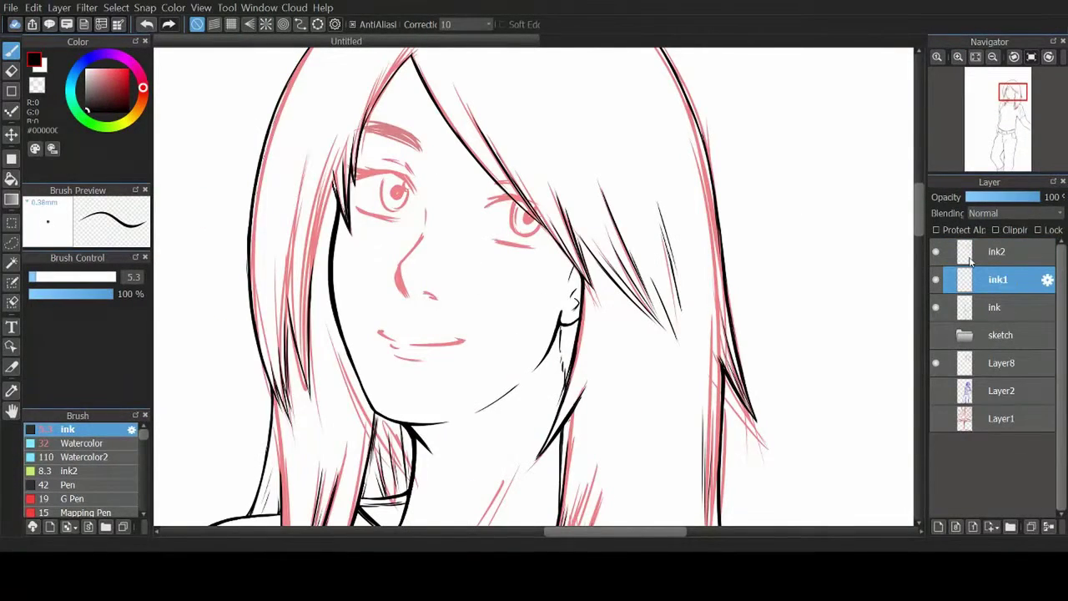
# Step: Set the brush size to 1.6 and ink the nose bridge, tip and nostril on ink1
pyautogui.hotkey('ctrl', '+')
pyautogui.click(33, 276)
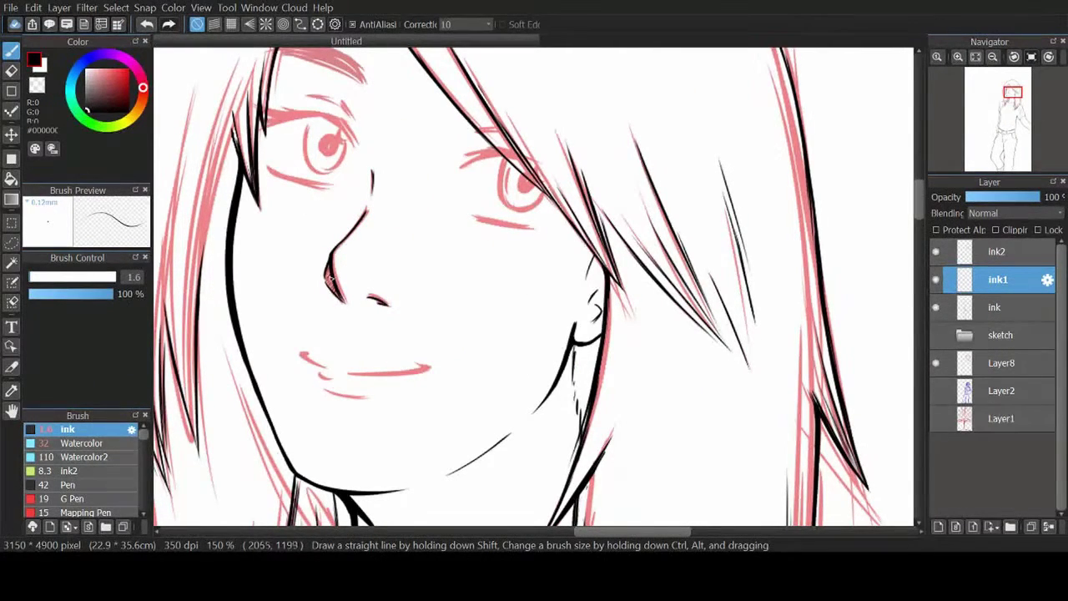
pyautogui.keyDown('ctrl'); pyautogui.click(649, 170); pyautogui.keyUp('ctrl')
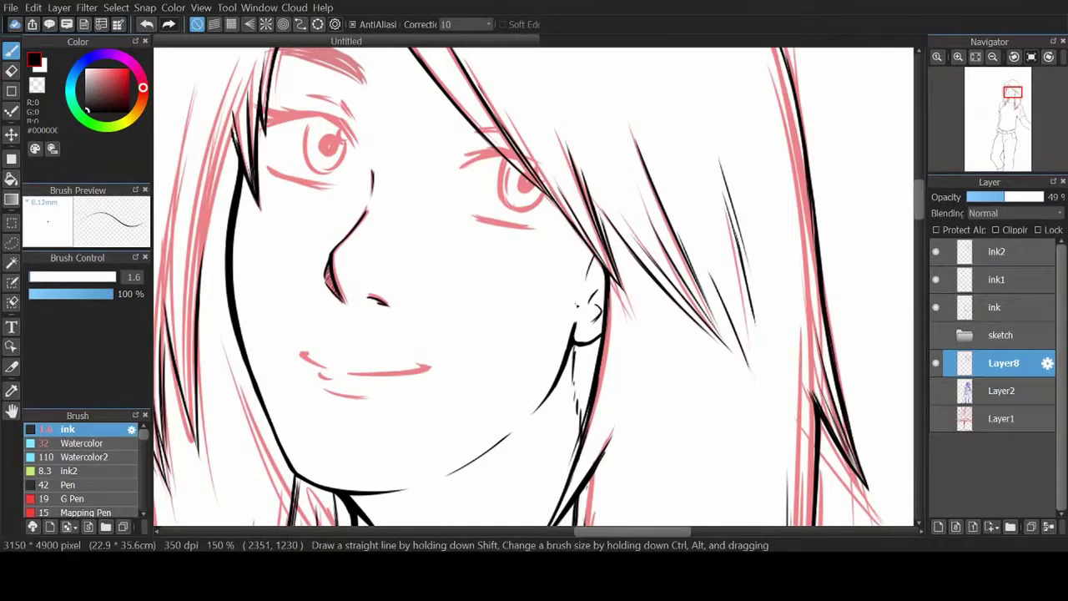
# Step: Select the sketched mouth on Layer8, adjust its position and tilt with a transform, and deselect it
pyautogui.press('m')
pyautogui.moveTo(269, 318); pyautogui.dragTo(477, 417)
pyautogui.hotkey('ctrl', 't')
pyautogui.press('Return')
pyautogui.hotkey('ctrl', 'd')
pyautogui.hotkey('ctrl', '+')
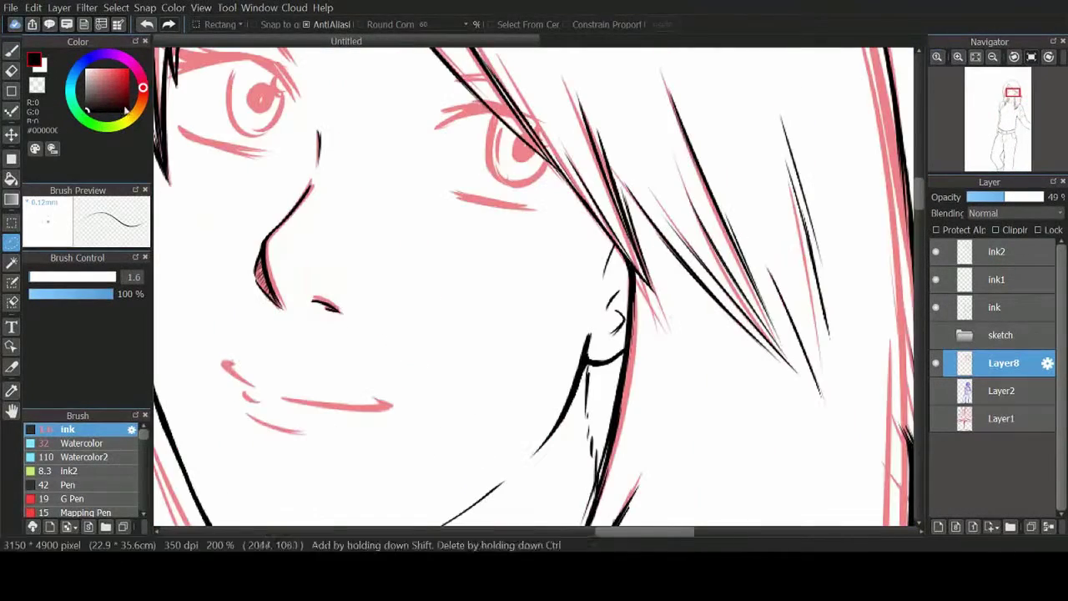
# Step: Ink the mouth line, its corners and the lower lip on the ink1 layer with brush size 3.7
pyautogui.press('b')
pyautogui.click(1010, 281)
pyautogui.moveTo(223, 362); pyautogui.dragTo(250, 382)
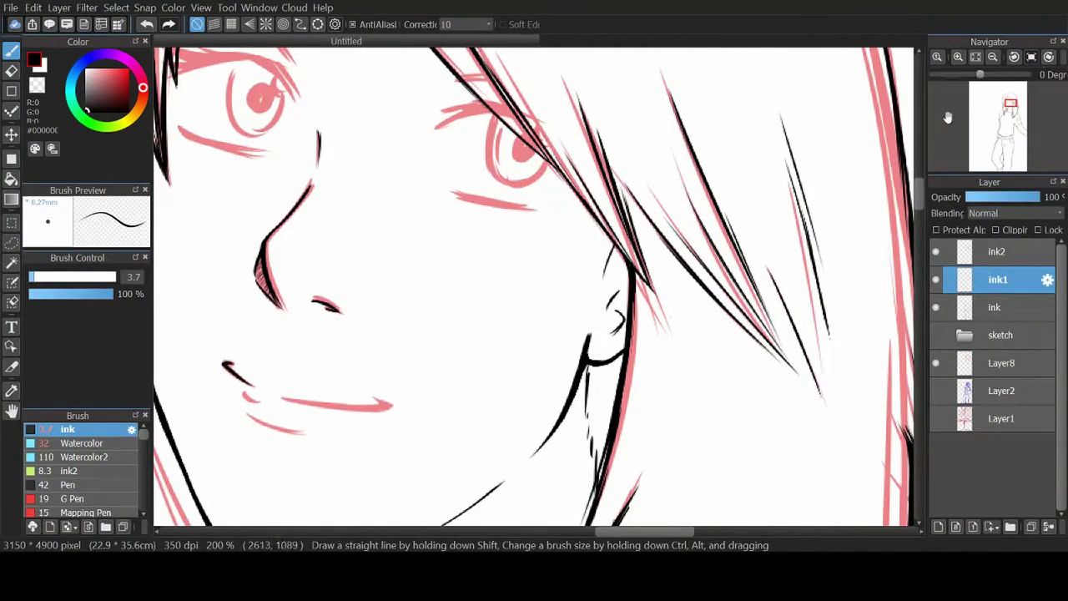
pyautogui.moveTo(313, 125); pyautogui.dragTo(358, 221)
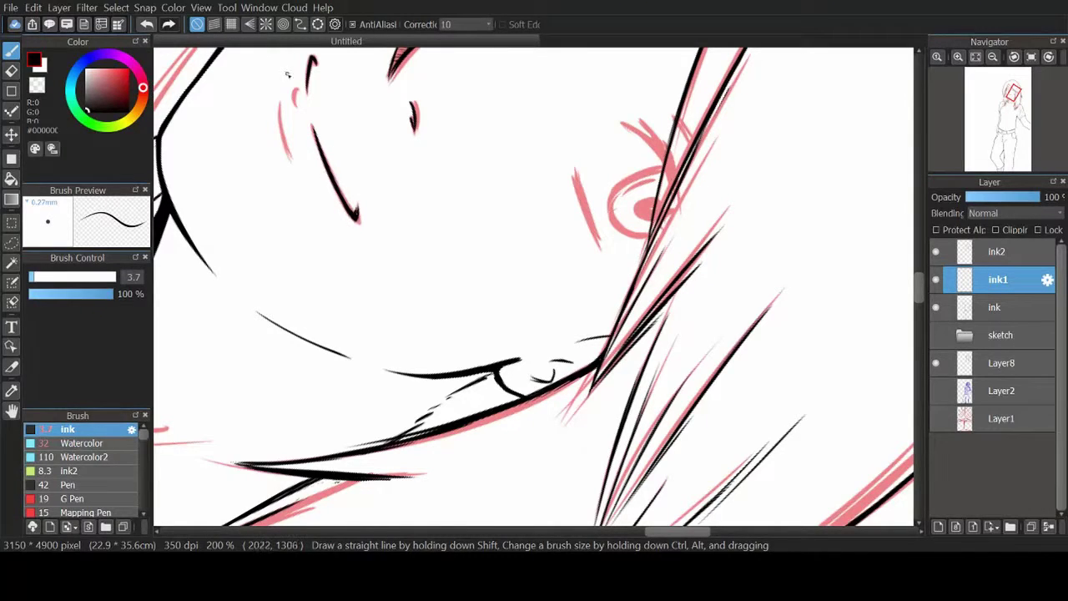
pyautogui.hotkey('ctrl', 'z')
pyautogui.moveTo(287, 98); pyautogui.dragTo(293, 165)
# Step: Set the brush size to 2.2 and ink the upper and lower contours of the visible eyebrow
pyautogui.click(1002, 130)
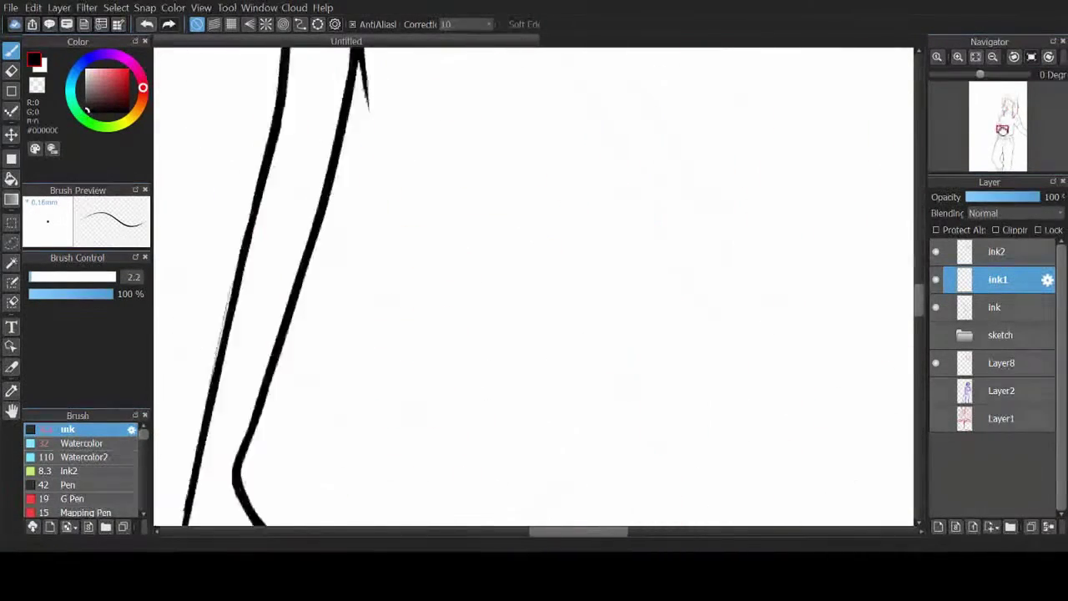
pyautogui.moveTo(518, 338); pyautogui.dragTo(492, 425)
pyautogui.moveTo(538, 313)
pyautogui.mouseDown()
pyautogui.moveTo(497, 341)
pyautogui.moveTo(484, 386)
pyautogui.mouseUp()
pyautogui.moveTo(499, 342); pyautogui.dragTo(481, 396)
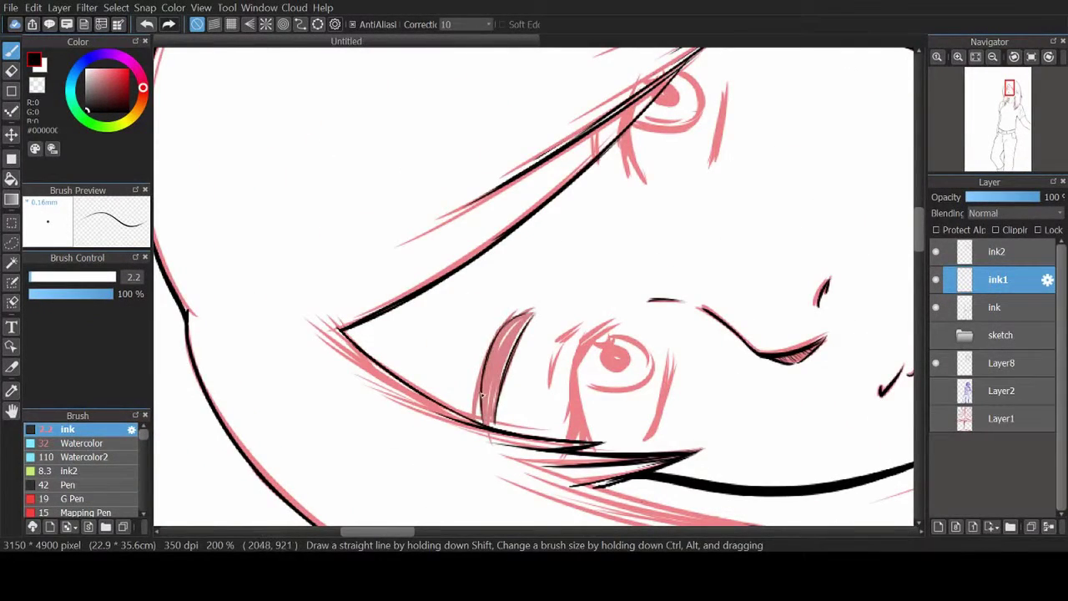
pyautogui.press('Home')
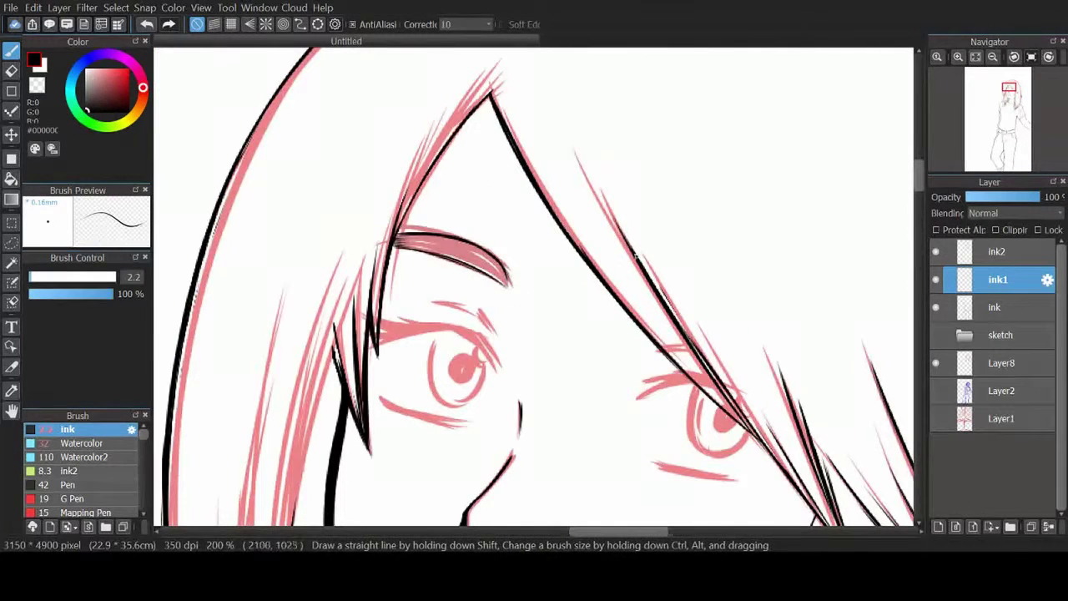
# Step: Ink small pointed hair wisps in front of the ear at brush size 4 and erase their excess at the root
pyautogui.moveTo(834, 318); pyautogui.dragTo(634, 154)
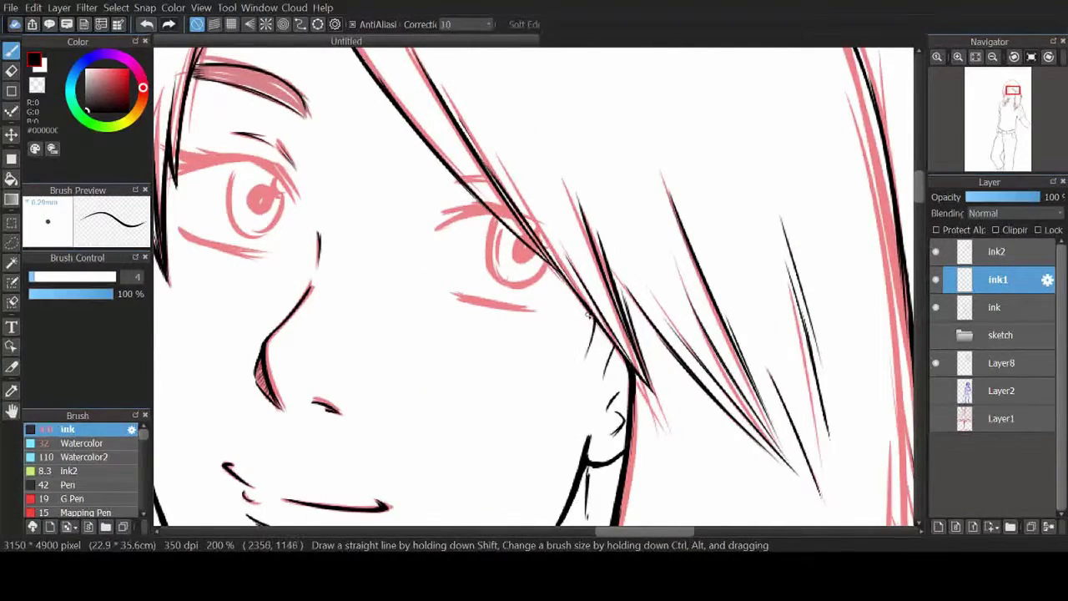
pyautogui.moveTo(592, 305); pyautogui.dragTo(571, 392)
pyautogui.moveTo(602, 325); pyautogui.dragTo(576, 394)
pyautogui.press('e')
pyautogui.moveTo(588, 308); pyautogui.dragTo(580, 361)
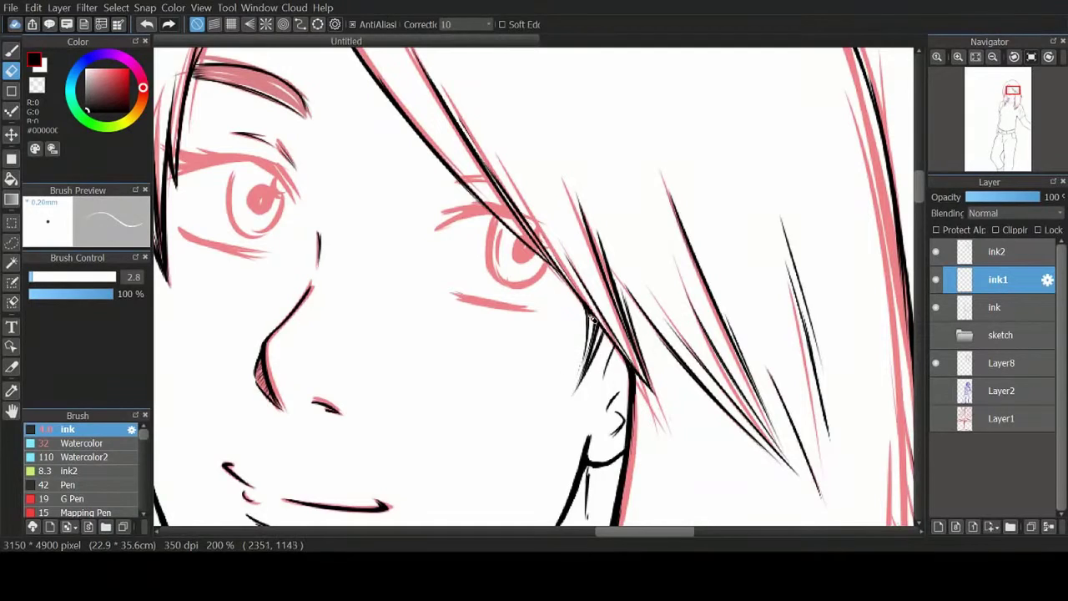
# Step: Ink the eye beside the long fringe and outline the other eye's upper lashes with brush size 4
pyautogui.press('b')
pyautogui.moveTo(417, 269); pyautogui.dragTo(451, 242)
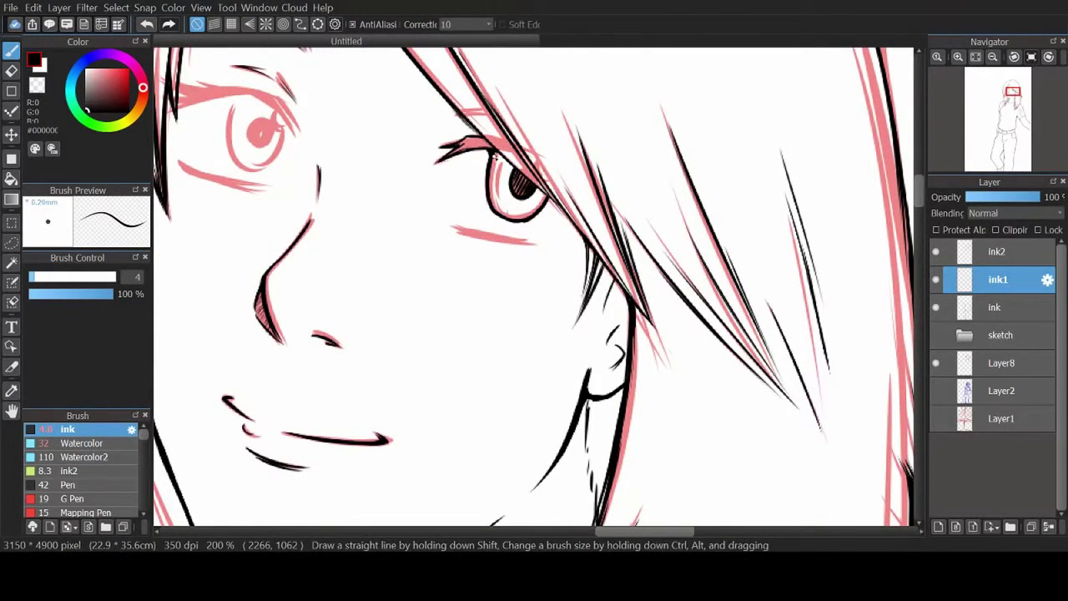
pyautogui.click(995, 74)
pyautogui.click(980, 74)
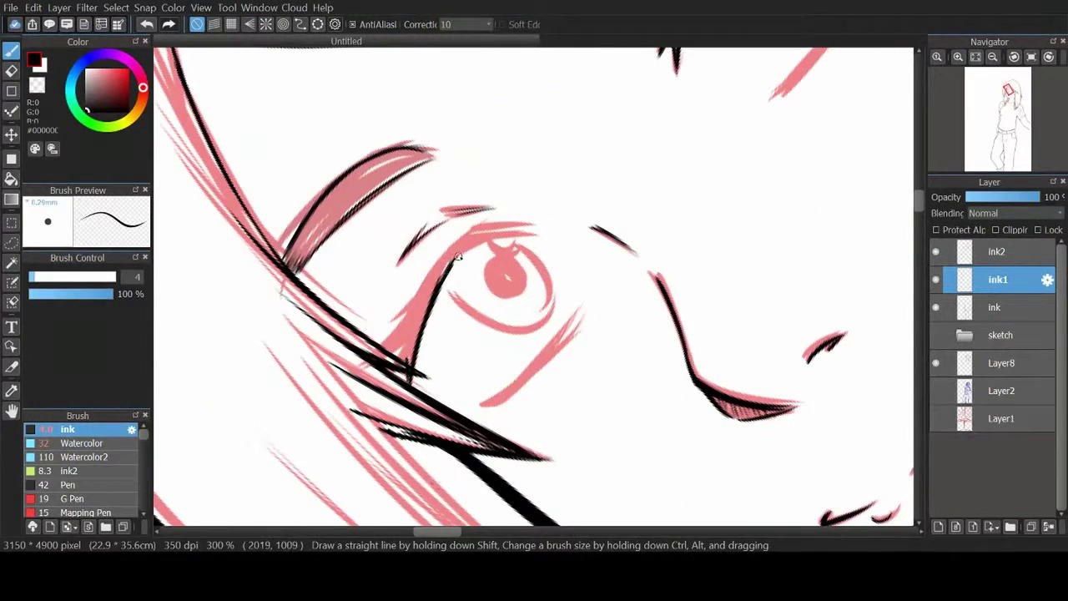
pyautogui.moveTo(459, 257)
pyautogui.mouseDown()
pyautogui.moveTo(432, 400)
pyautogui.moveTo(428, 332)
pyautogui.moveTo(428, 409)
pyautogui.mouseUp()
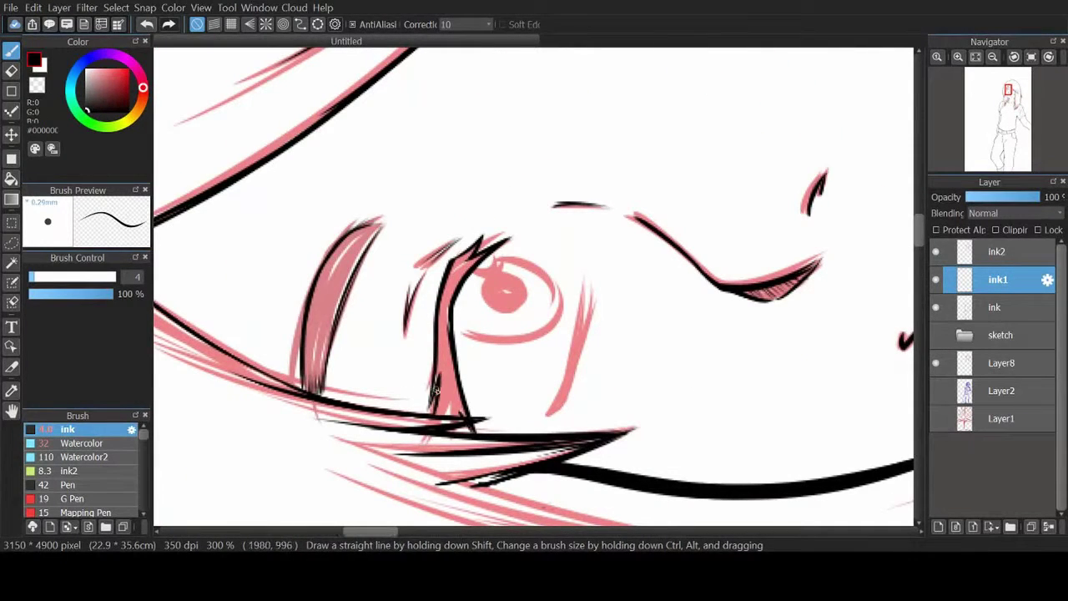
pyautogui.press('e')
pyautogui.press('b')
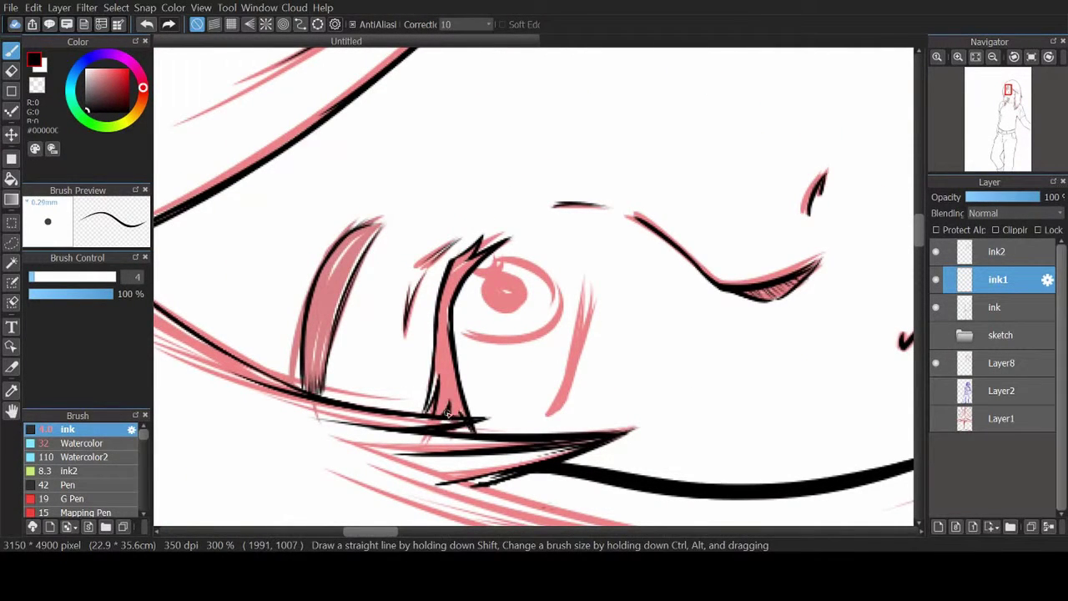
# Step: Ink the iris, hatched pupil and highlight of the fully visible eye, undoing the stray strokes
pyautogui.hotkey('ctrl', 'Left')
pyautogui.moveTo(489, 210); pyautogui.dragTo(474, 304)
pyautogui.hotkey('ctrl', 'Right')
pyautogui.moveTo(564, 258)
pyautogui.mouseDown()
pyautogui.moveTo(537, 311)
pyautogui.moveTo(498, 244)
pyautogui.moveTo(557, 255)
pyautogui.moveTo(522, 271)
pyautogui.moveTo(551, 266)
pyautogui.moveTo(341, 236)
pyautogui.moveTo(294, 287)
pyautogui.mouseUp()
pyautogui.hotkey('ctrl', 'z')
pyautogui.hotkey('ctrl', 'z')
pyautogui.hotkey('ctrl', 'Left')
pyautogui.hotkey('ctrl', 'Left')
pyautogui.hotkey('ctrl', 'Right')
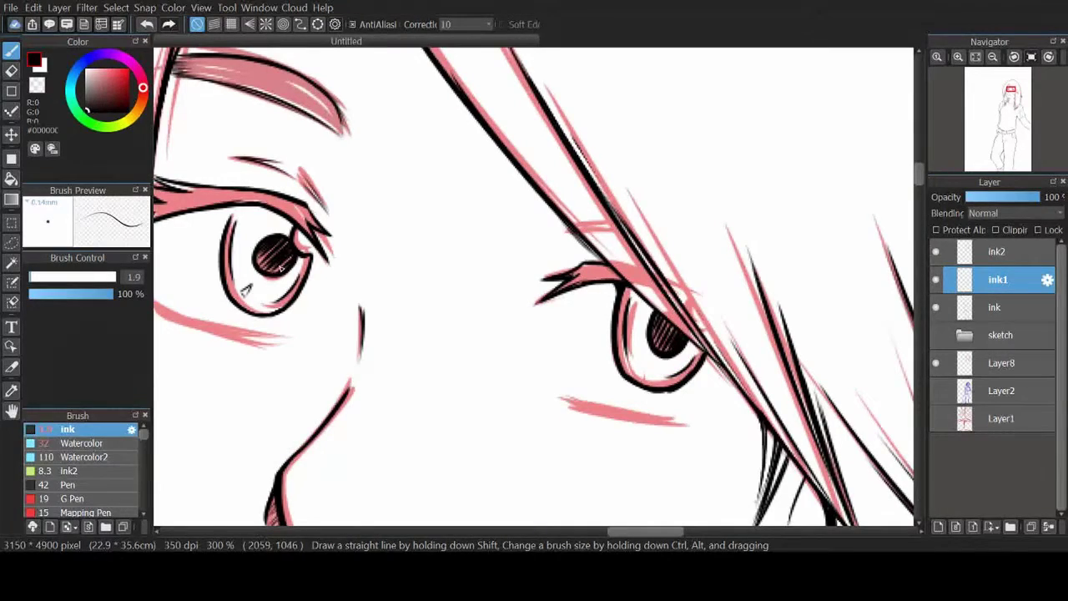
# Step: Ink the lower eyelid line of the fully visible eye with brush size 1.9
pyautogui.hotkey('ctrl', 'Left')
pyautogui.moveTo(818, 327); pyautogui.dragTo(797, 407)
pyautogui.moveTo(811, 349); pyautogui.dragTo(788, 452)
pyautogui.moveTo(824, 322); pyautogui.dragTo(791, 405)
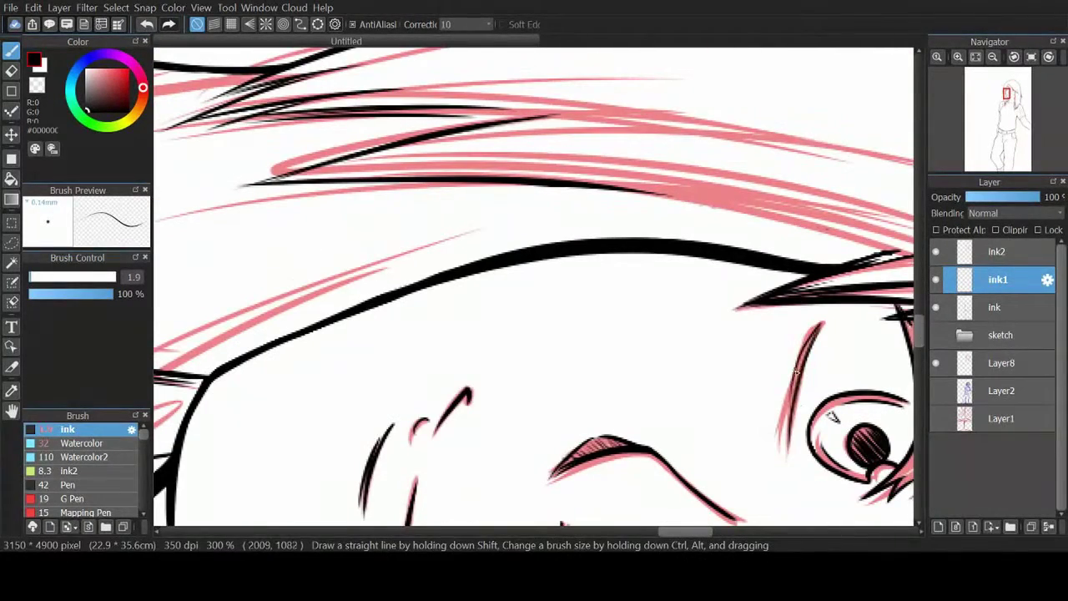
pyautogui.hotkey('ctrl', 'Right')
pyautogui.hotkey('ctrl', 'Left')
# Step: Ink the lower eyelid line of the eye beside the fringe, trim it with the eraser and hide Layer8
pyautogui.moveTo(552, 235); pyautogui.dragTo(474, 327)
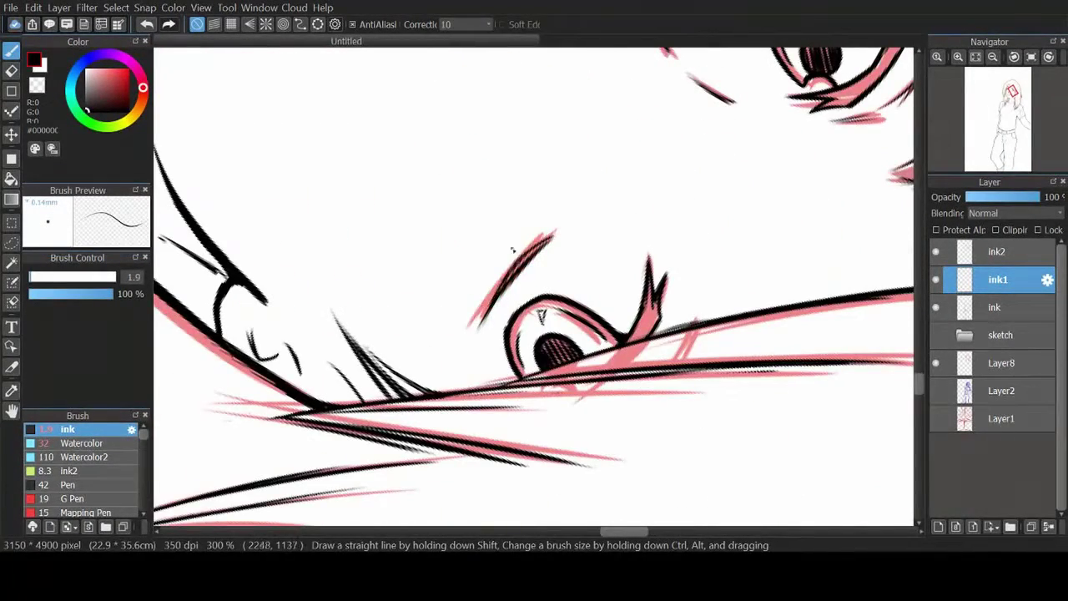
pyautogui.moveTo(552, 235); pyautogui.dragTo(478, 332)
pyautogui.press('e')
pyautogui.press('b')
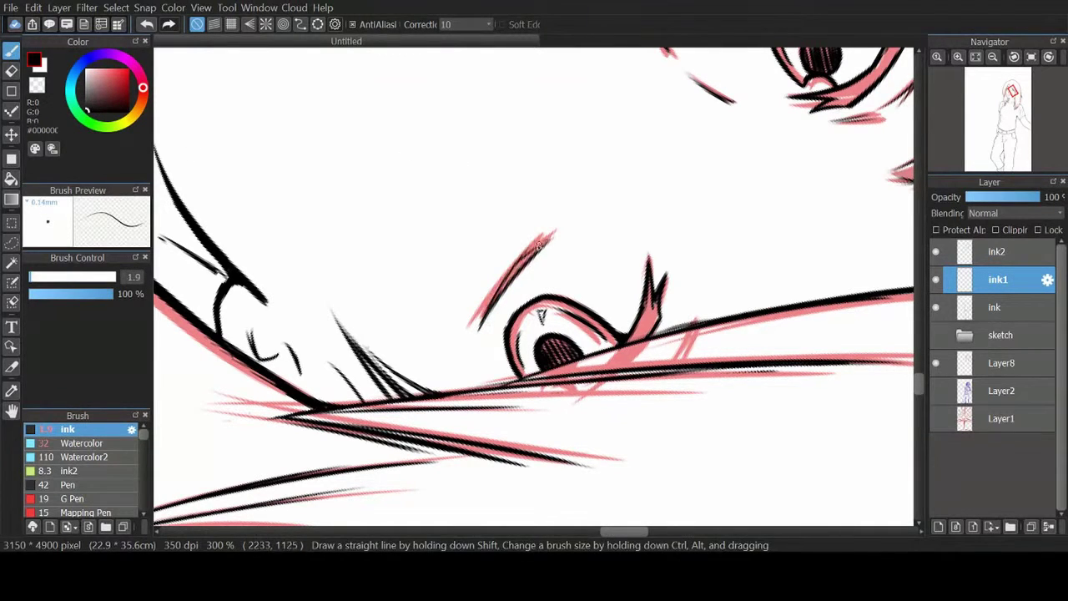
pyautogui.press('e')
pyautogui.moveTo(522, 262); pyautogui.dragTo(528, 247)
pyautogui.hotkey('ctrl', 'Right')
pyautogui.hotkey('ctrl', '0')
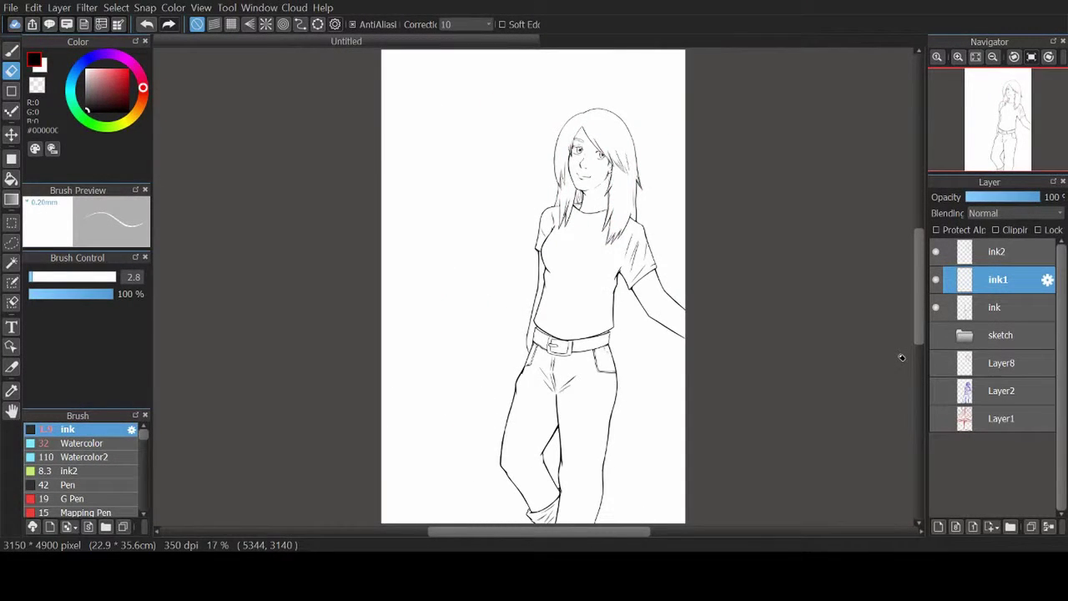
# Step: Add a new layer named ink3 above ink2 for the fine hair strands
pyautogui.scroll(5, 901, 357)
pyautogui.click(937, 527)
pyautogui.click(1028, 258)
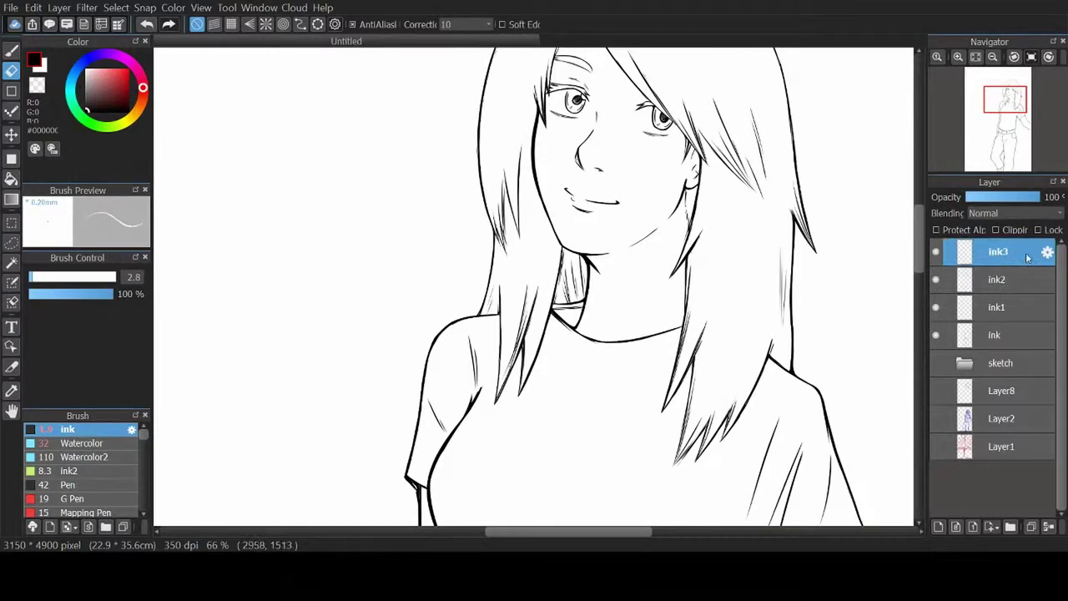
pyautogui.moveTo(1005, 100); pyautogui.dragTo(1010, 88)
pyautogui.press('b')
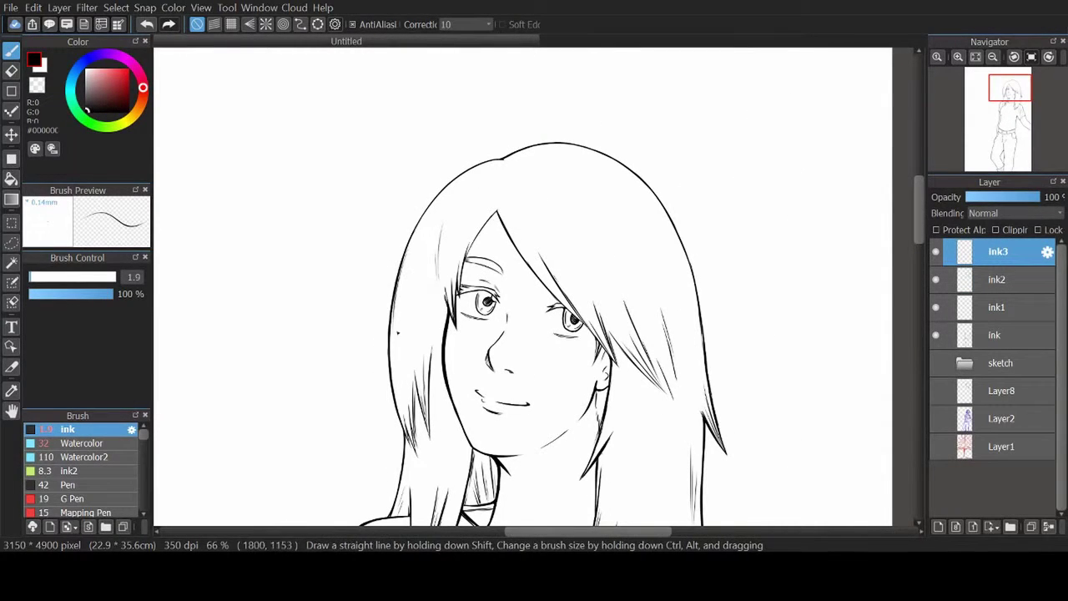
# Step: Ink fine strands along the outer hair and lower locks on ink3 with brush size 1.9
pyautogui.moveTo(414, 256); pyautogui.dragTo(401, 304)
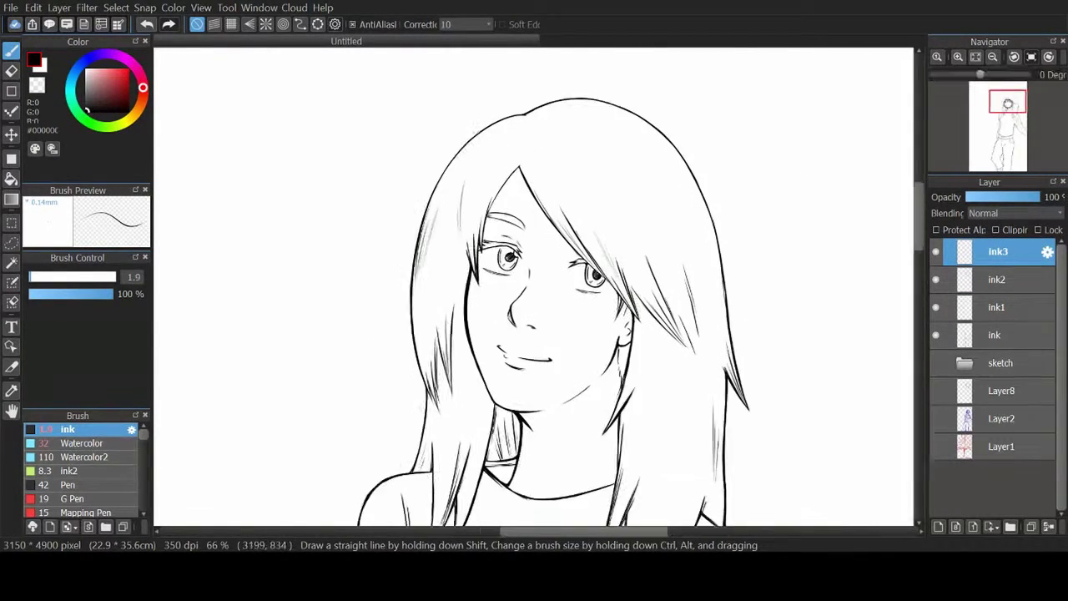
pyautogui.scroll(-2, 534, 292)
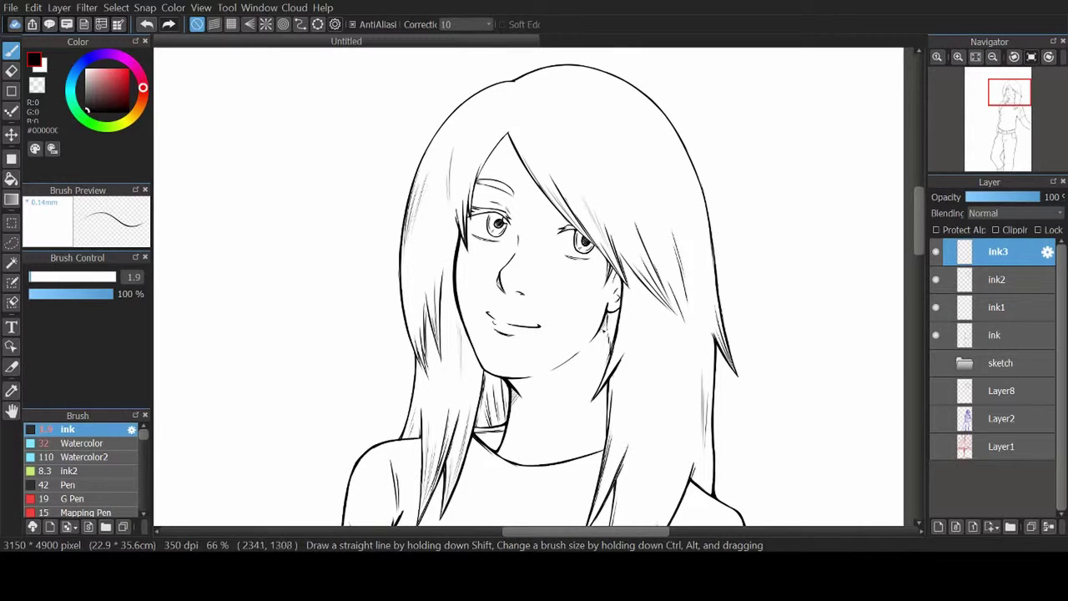
pyautogui.moveTo(1009, 93); pyautogui.dragTo(1019, 101)
pyautogui.moveTo(438, 309); pyautogui.dragTo(409, 369)
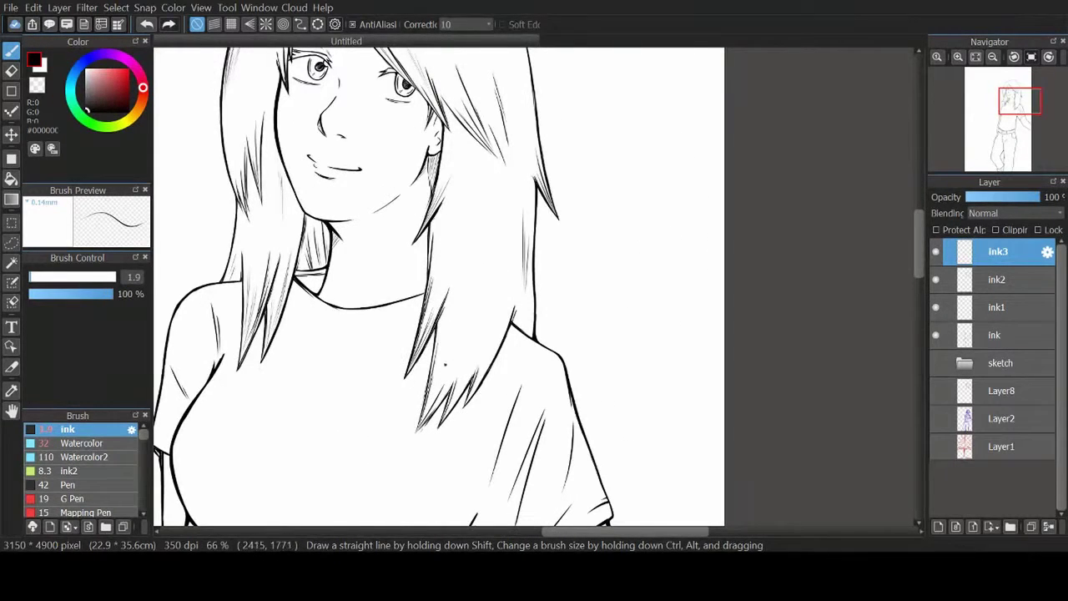
pyautogui.moveTo(476, 347); pyautogui.dragTo(447, 411)
pyautogui.moveTo(479, 183); pyautogui.dragTo(468, 242)
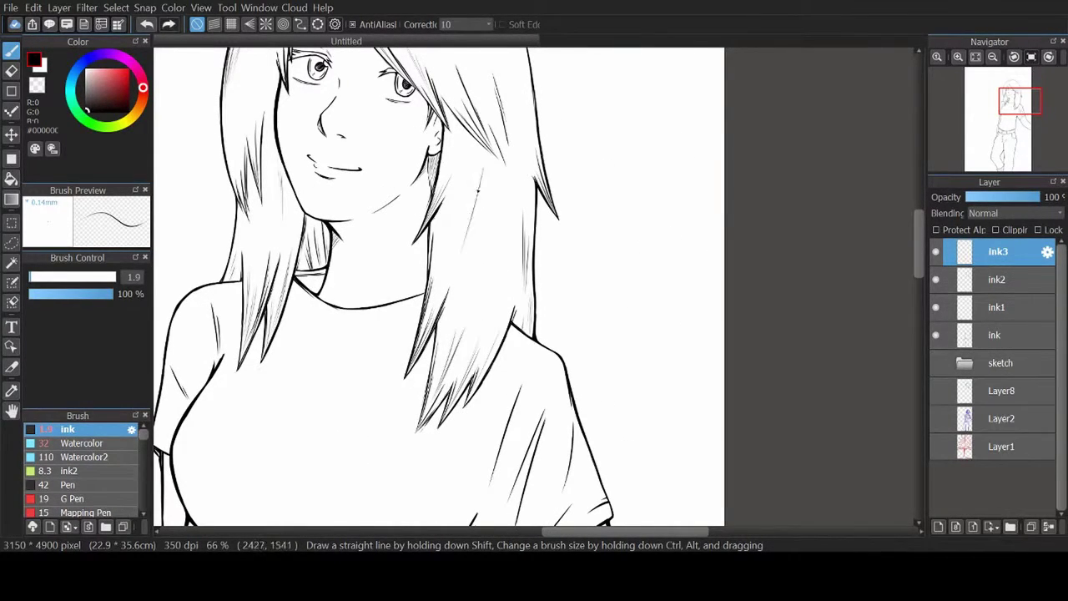
# Step: Ink fine strands across the fringe and the crown of the hair on ink3
pyautogui.scroll(5, 418, 284)
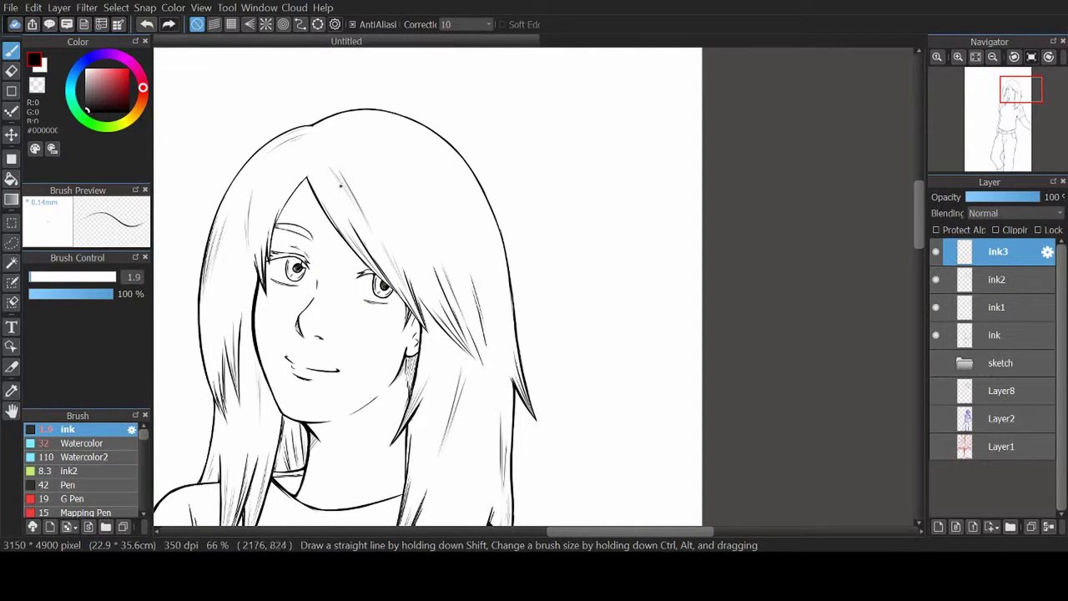
pyautogui.moveTo(379, 197); pyautogui.dragTo(392, 213)
pyautogui.moveTo(422, 163); pyautogui.dragTo(444, 218)
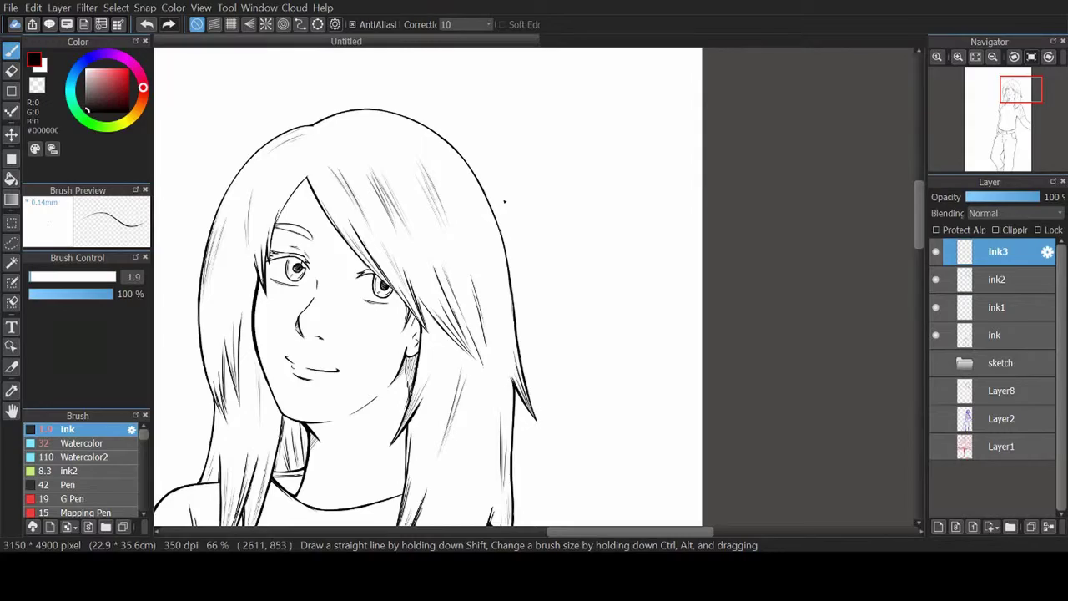
pyautogui.moveTo(504, 201)
pyautogui.mouseDown()
pyautogui.moveTo(604, 292)
pyautogui.moveTo(596, 379)
pyautogui.moveTo(509, 393)
pyautogui.moveTo(427, 346)
pyautogui.mouseUp()
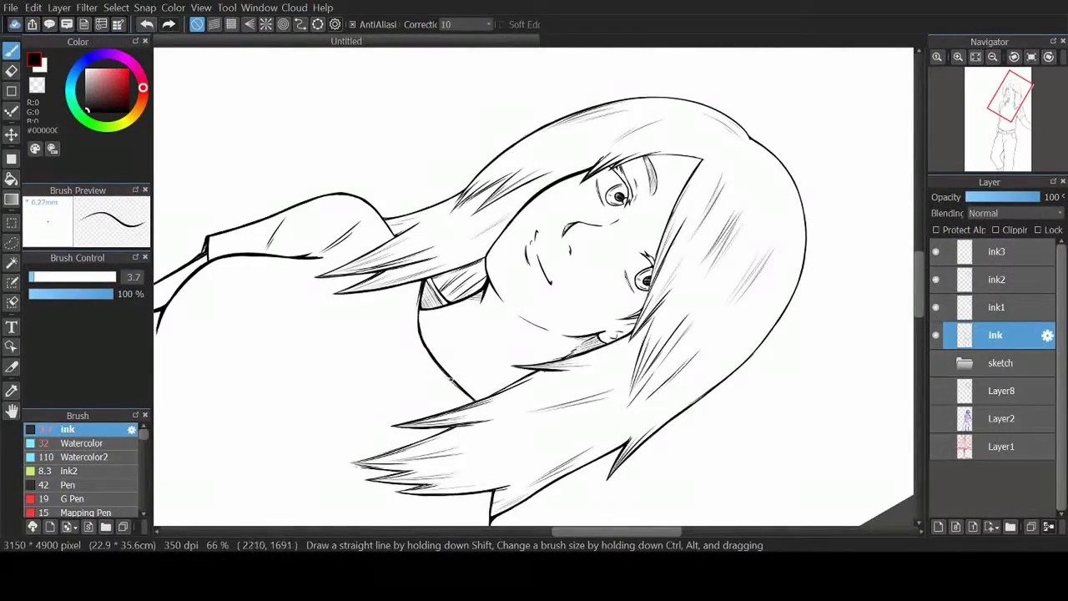
# Step: Thicken the curved shirt neckline on the ink layer
pyautogui.hotkey('ctrl', 'shift', 'r')
pyautogui.moveTo(451, 379); pyautogui.dragTo(428, 345)
pyautogui.hotkey('ctrl', 'shift', 'r')
pyautogui.hotkey('ctrl', '+')
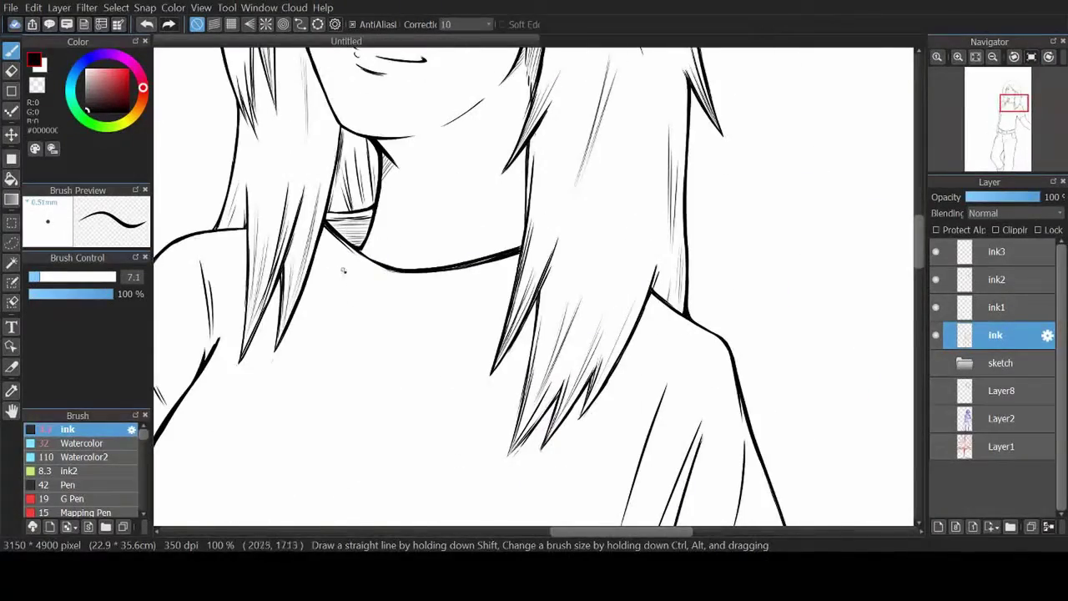
# Step: Show the Layer2 sketch and ink the shirt folds between the chest skulls with brush size 7.1
pyautogui.moveTo(342, 270); pyautogui.dragTo(499, 347)
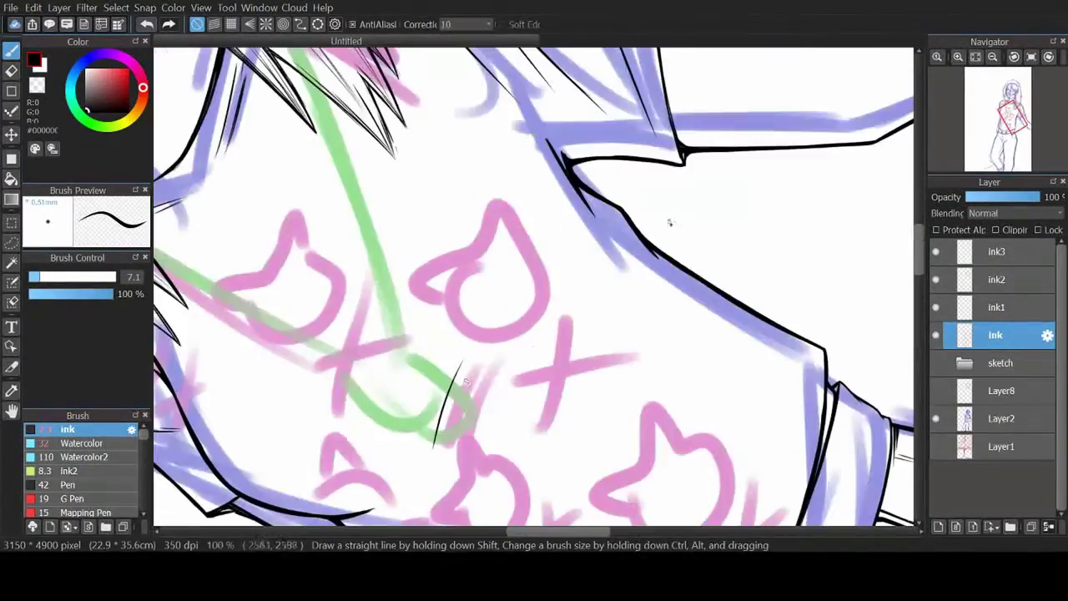
pyautogui.moveTo(457, 385); pyautogui.dragTo(510, 332)
pyautogui.moveTo(442, 251)
pyautogui.mouseDown()
pyautogui.moveTo(507, 209)
pyautogui.moveTo(567, 225)
pyautogui.mouseUp()
# Step: Set the brush size to 2.8, ink creases along the shirt hem above the belt and clean them with the eraser
pyautogui.click(31, 276)
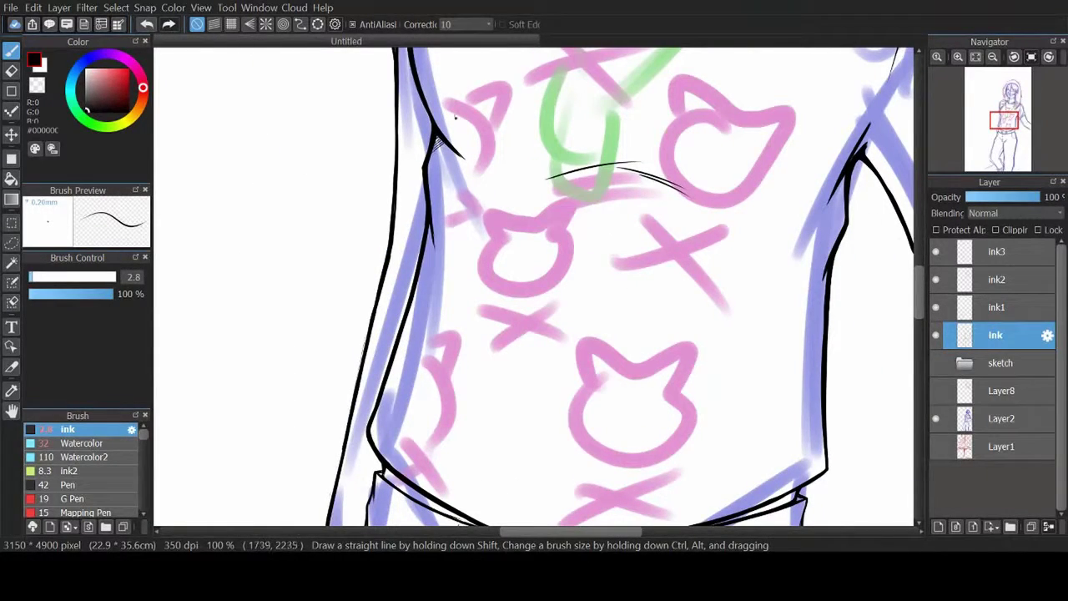
pyautogui.moveTo(320, 238); pyautogui.dragTo(325, 374)
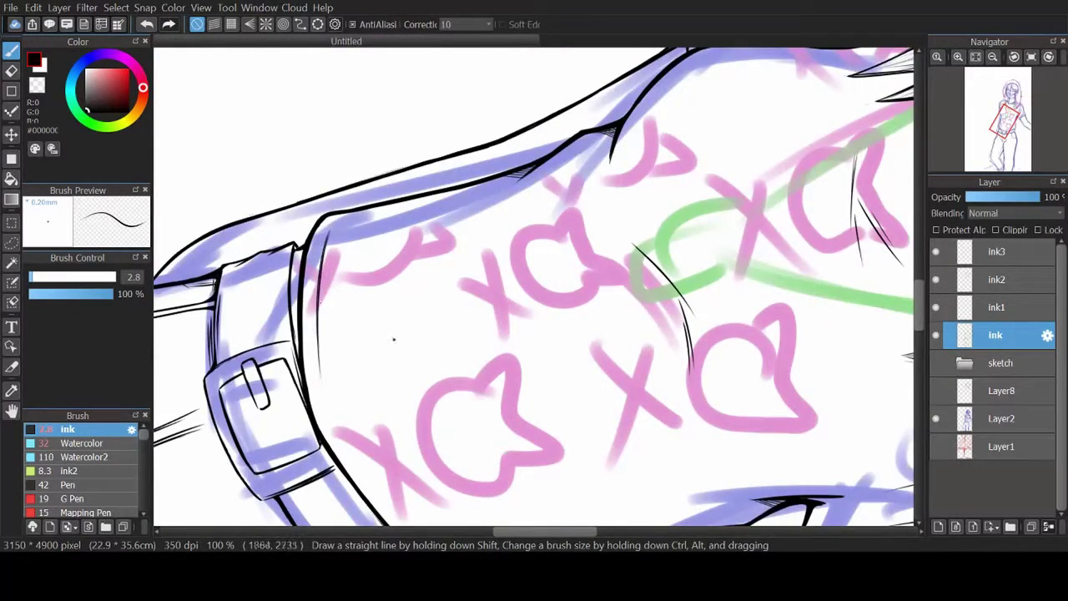
pyautogui.moveTo(297, 282); pyautogui.dragTo(338, 399)
pyautogui.moveTo(313, 322); pyautogui.dragTo(359, 427)
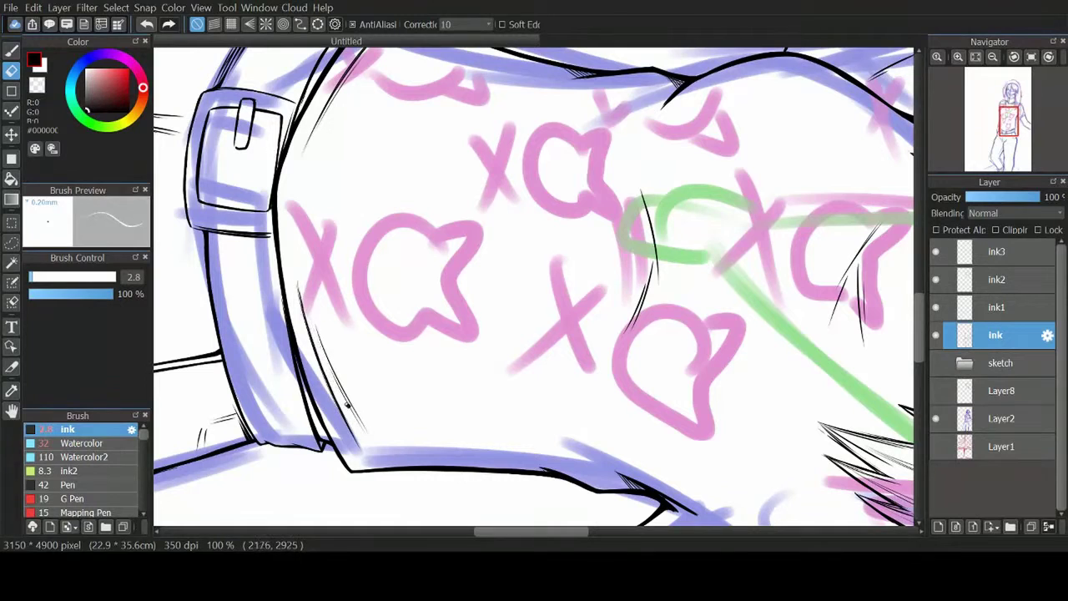
pyautogui.moveTo(316, 326); pyautogui.dragTo(352, 413)
# Step: Ink the diagonal waist creases running inward from both sides of the shirt
pyautogui.click(1031, 56)
pyautogui.moveTo(335, 285); pyautogui.dragTo(381, 408)
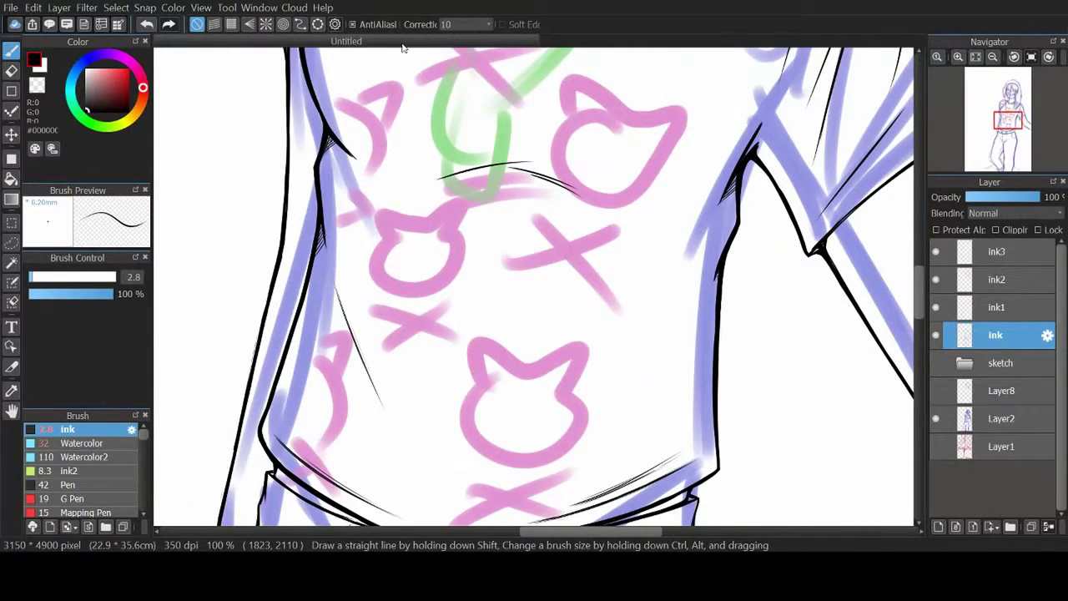
pyautogui.moveTo(684, 249); pyautogui.dragTo(617, 357)
pyautogui.moveTo(672, 324); pyautogui.dragTo(655, 345)
pyautogui.moveTo(701, 294); pyautogui.dragTo(600, 380)
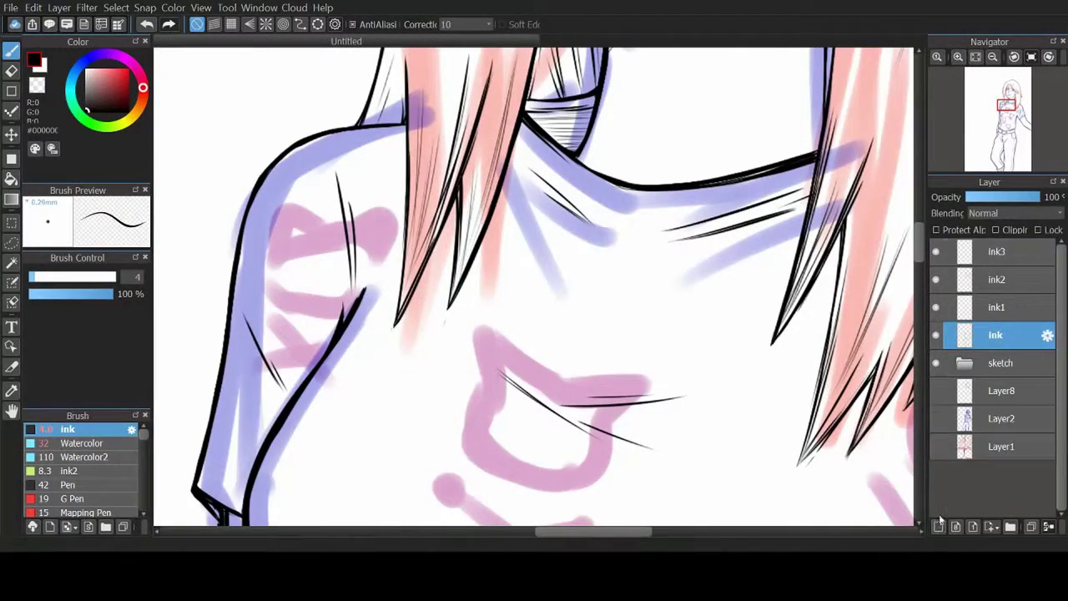
# Step: Add the ink4 layer and outline the cat skulls on the left sleeve and the shirt's left edge just below it
pyautogui.click(938, 527)
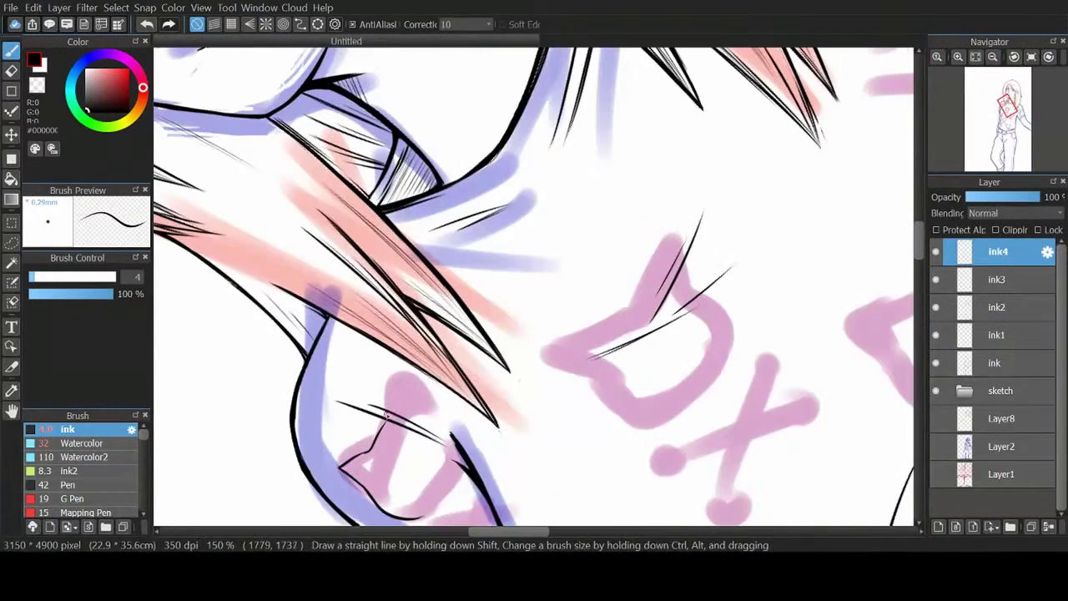
pyautogui.moveTo(423, 414); pyautogui.dragTo(458, 461)
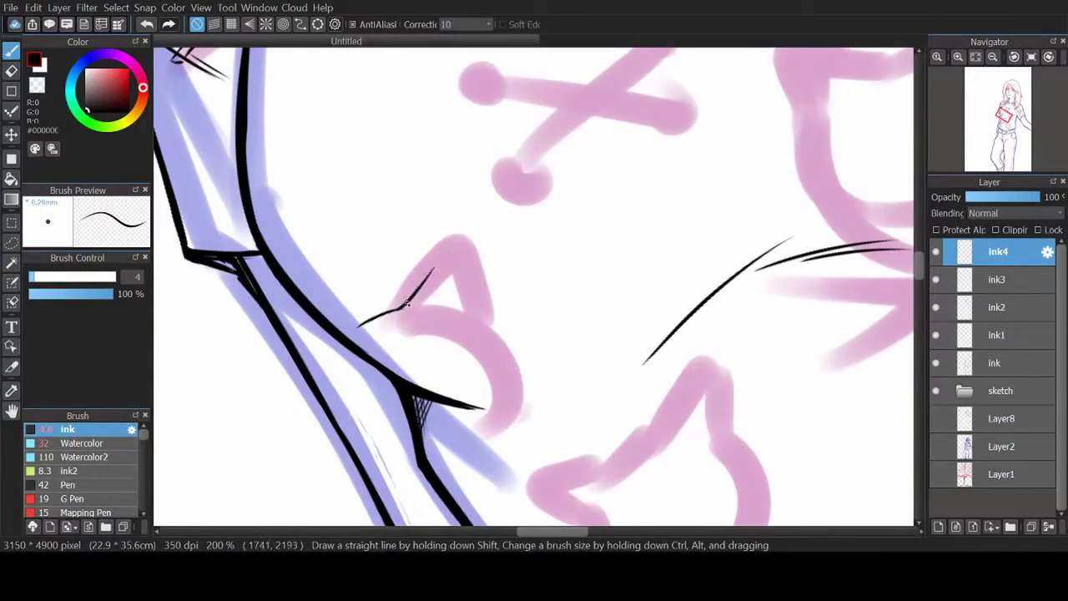
pyautogui.moveTo(408, 305); pyautogui.dragTo(476, 315)
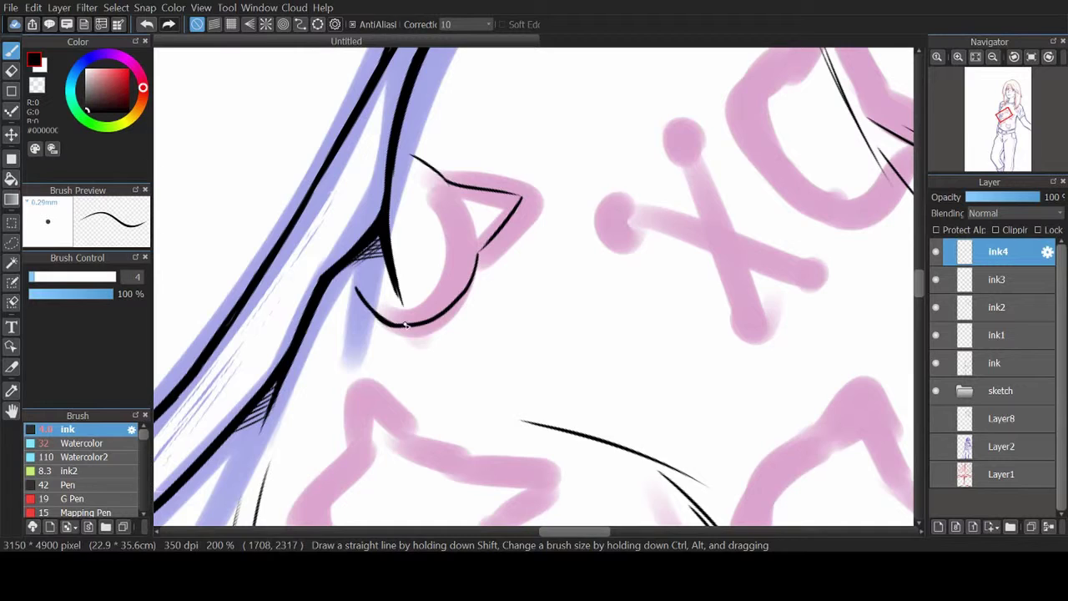
pyautogui.moveTo(367, 300); pyautogui.dragTo(407, 325)
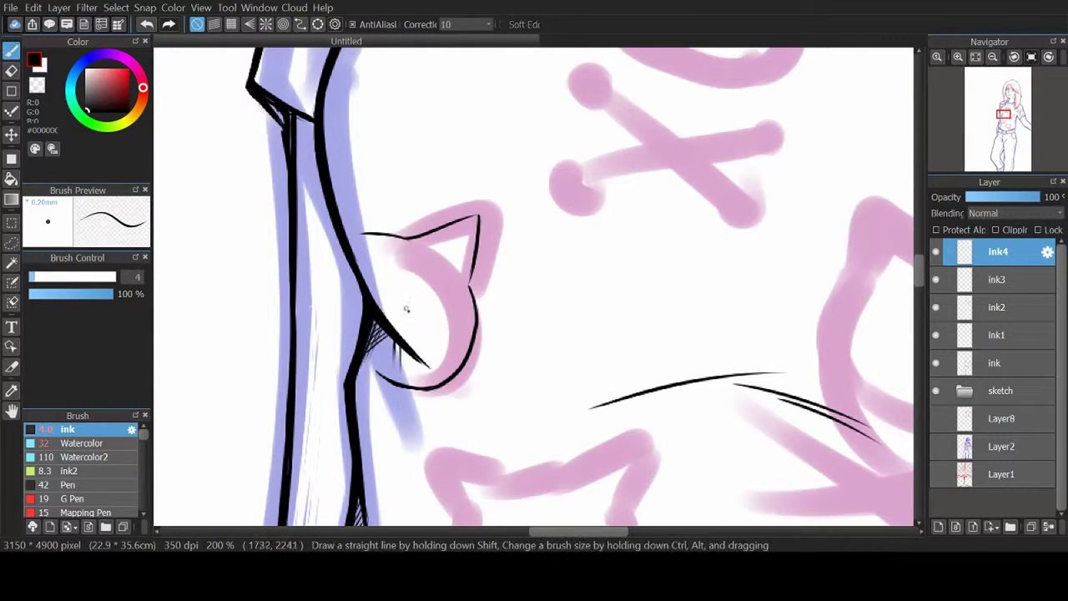
pyautogui.moveTo(406, 309); pyautogui.dragTo(417, 322)
# Step: Ink the cat skull outline cut off by the shirt's left edge just above the hem and clean its overshoots
pyautogui.moveTo(597, 457); pyautogui.dragTo(659, 360)
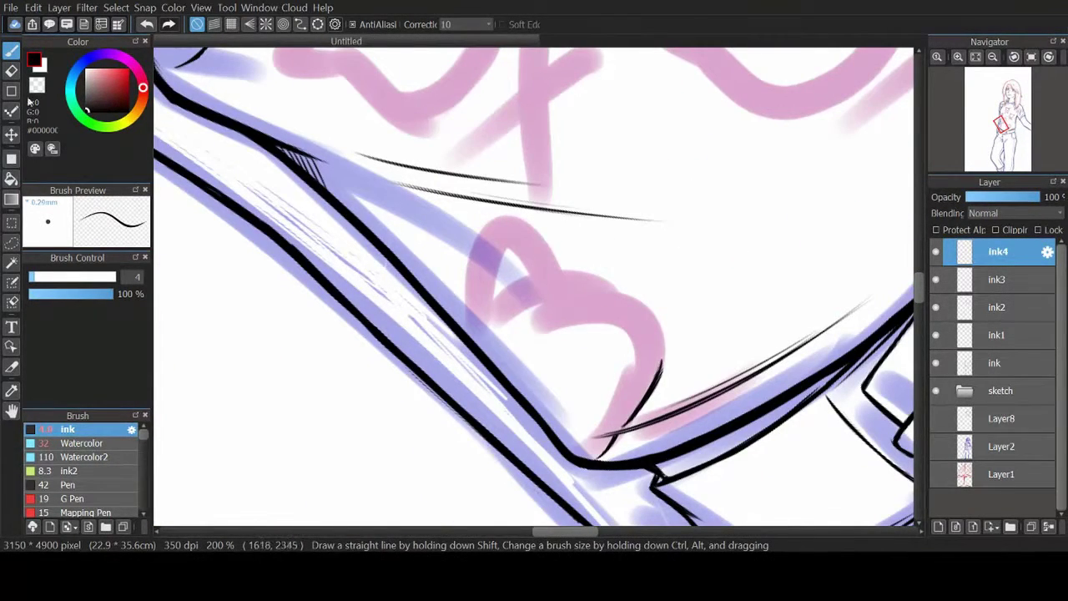
pyautogui.moveTo(480, 309); pyautogui.dragTo(518, 229)
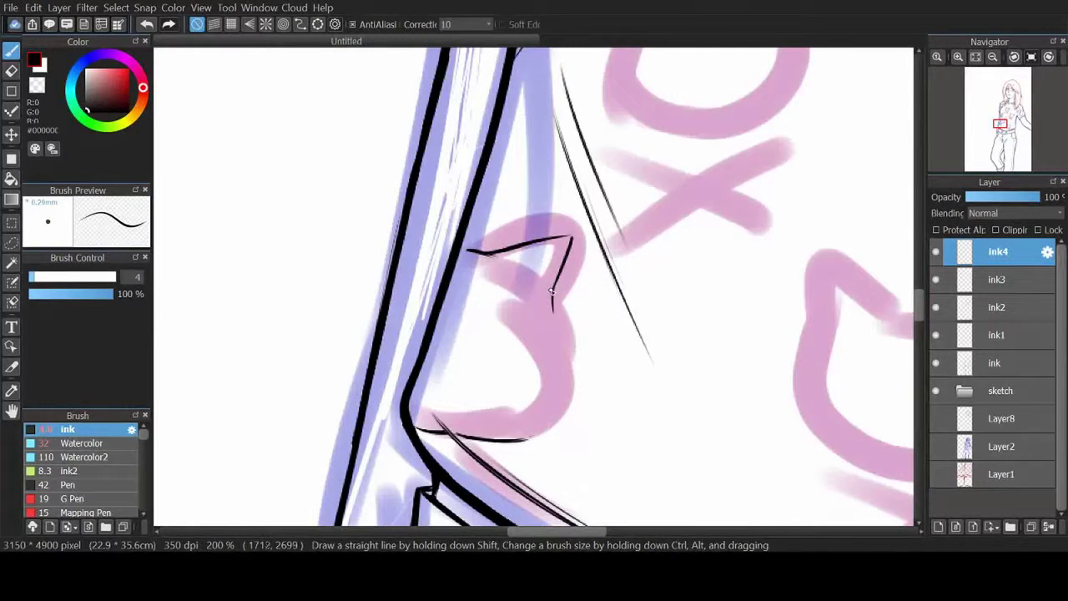
pyautogui.moveTo(547, 288); pyautogui.dragTo(488, 438)
pyautogui.moveTo(567, 375); pyautogui.dragTo(464, 441)
pyautogui.press('e')
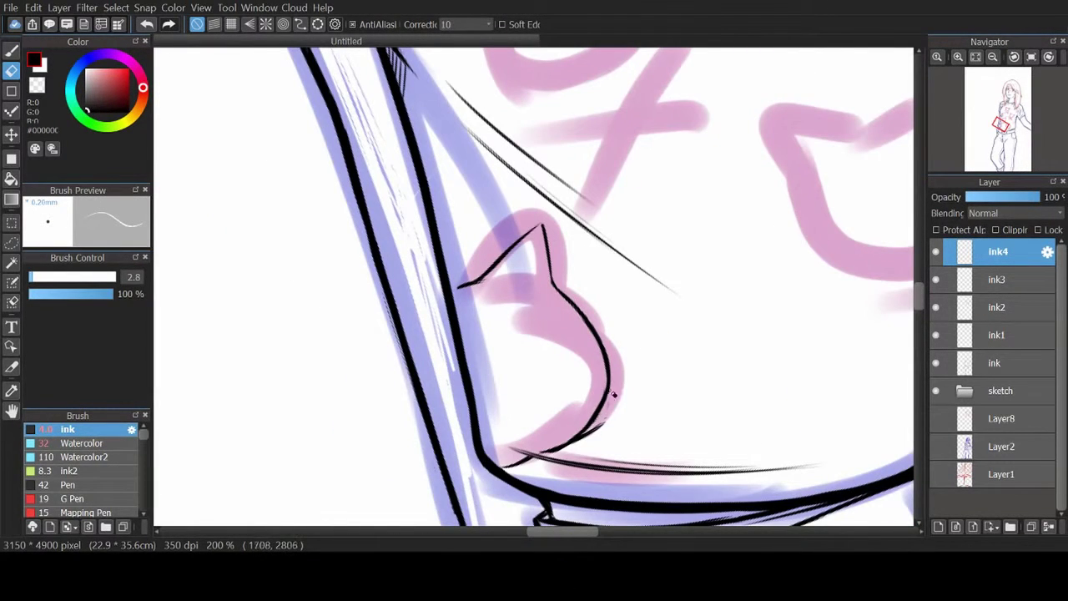
# Step: Ink the crossed bones under the left hem skull and erase the stray lines around them
pyautogui.press('b')
pyautogui.moveTo(609, 450); pyautogui.dragTo(639, 410)
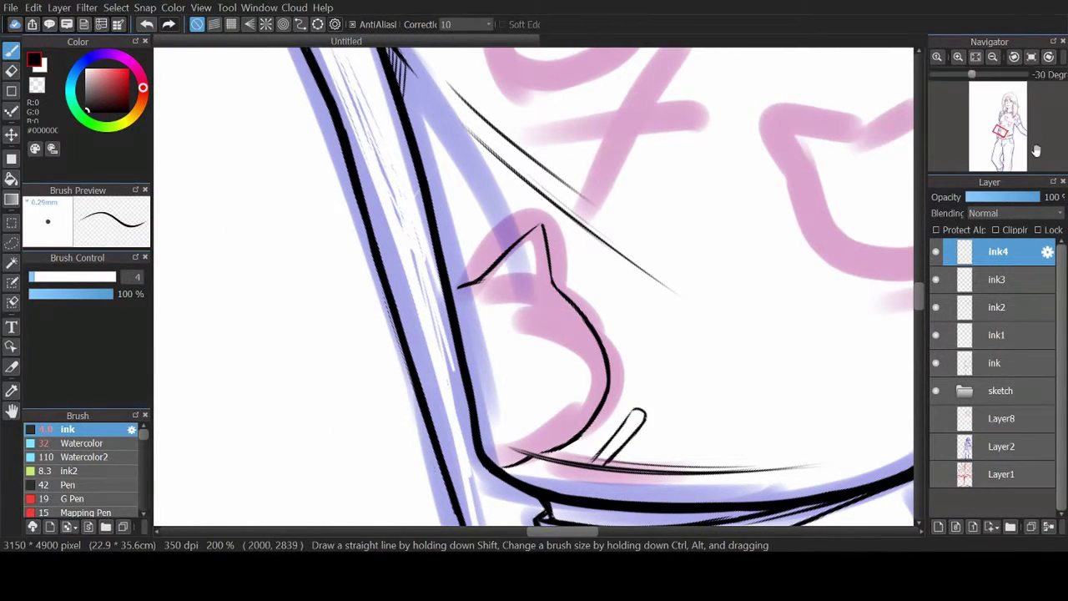
pyautogui.moveTo(576, 469); pyautogui.dragTo(542, 491)
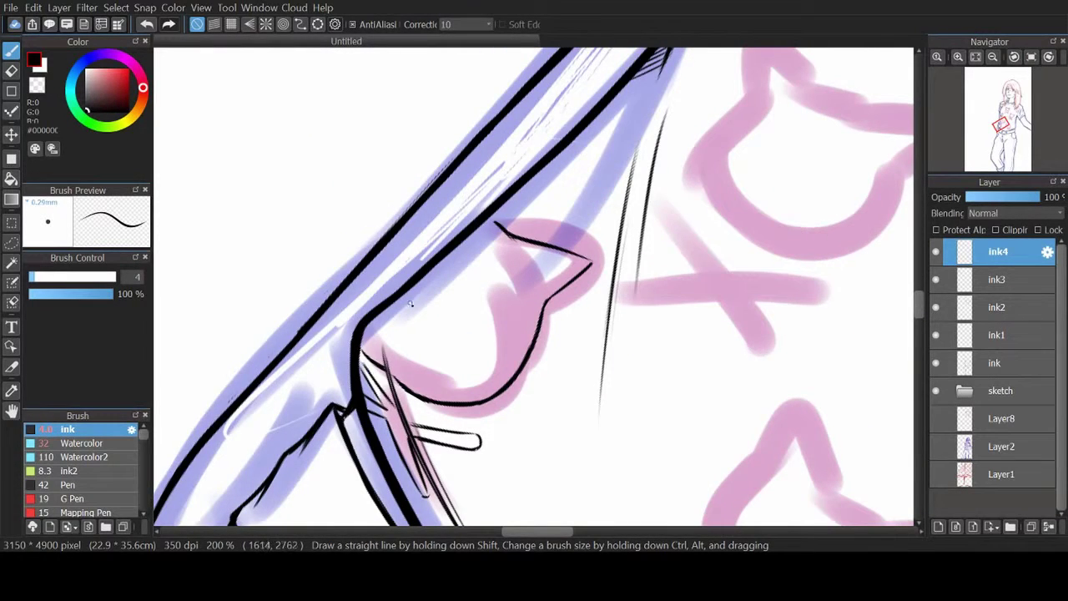
pyautogui.moveTo(584, 479)
pyautogui.mouseDown()
pyautogui.moveTo(549, 488)
pyautogui.moveTo(560, 494)
pyautogui.mouseUp()
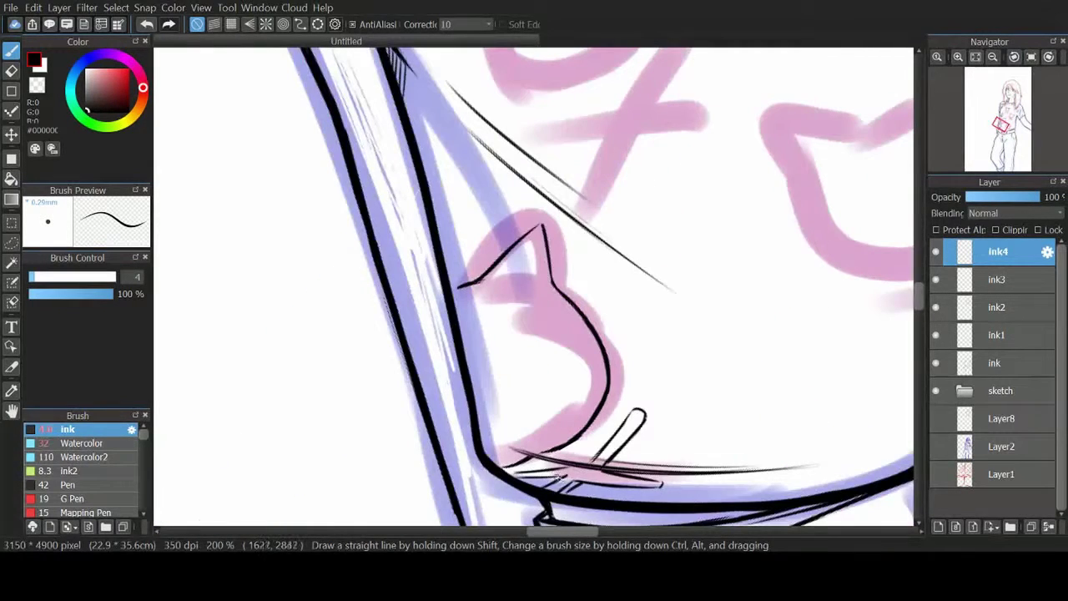
pyautogui.press('e')
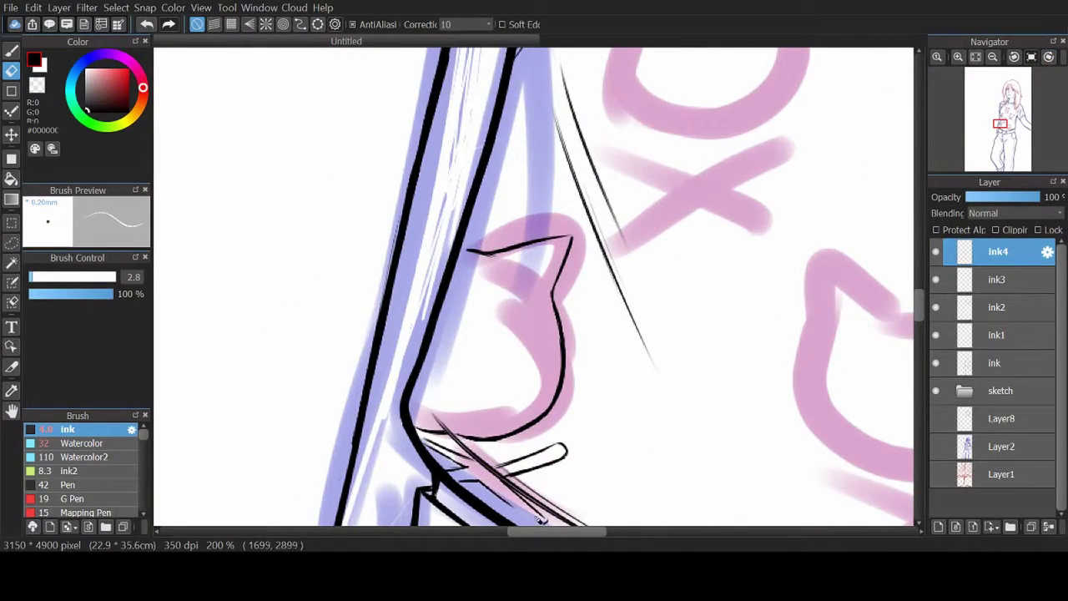
pyautogui.press('b')
pyautogui.press('e')
pyautogui.moveTo(544, 525)
pyautogui.mouseDown()
pyautogui.moveTo(480, 483)
pyautogui.moveTo(541, 520)
pyautogui.mouseUp()
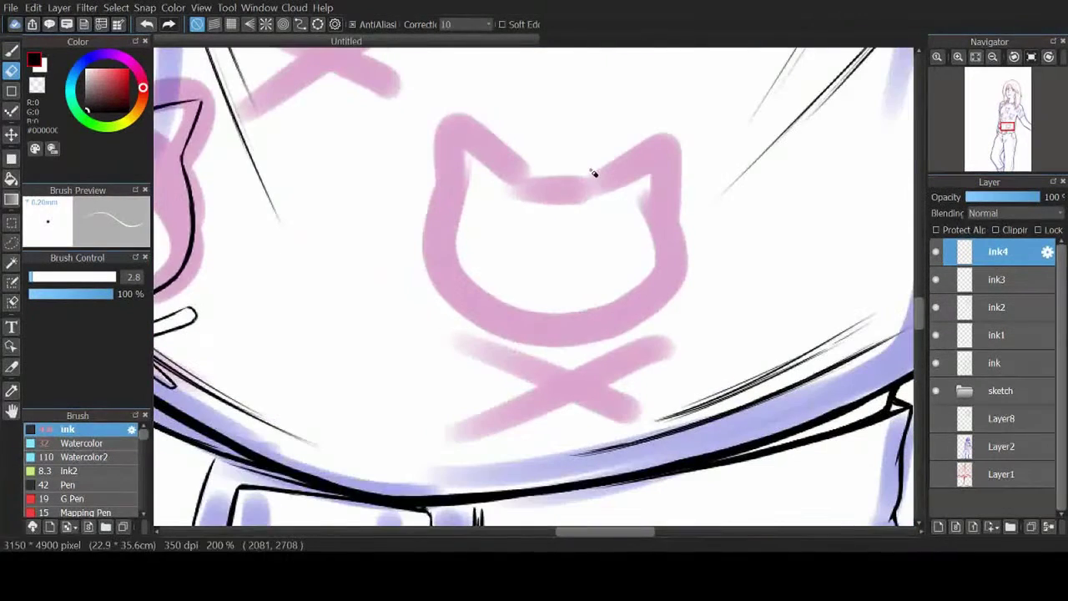
# Step: Ink the full cat skull outline in the middle of the lower shirt, including both ears, and trim the overlaps
pyautogui.press('b')
pyautogui.moveTo(449, 119)
pyautogui.mouseDown()
pyautogui.moveTo(650, 310)
pyautogui.moveTo(686, 209)
pyautogui.moveTo(667, 305)
pyautogui.moveTo(516, 170)
pyautogui.mouseUp()
pyautogui.press('e')
pyautogui.press('b')
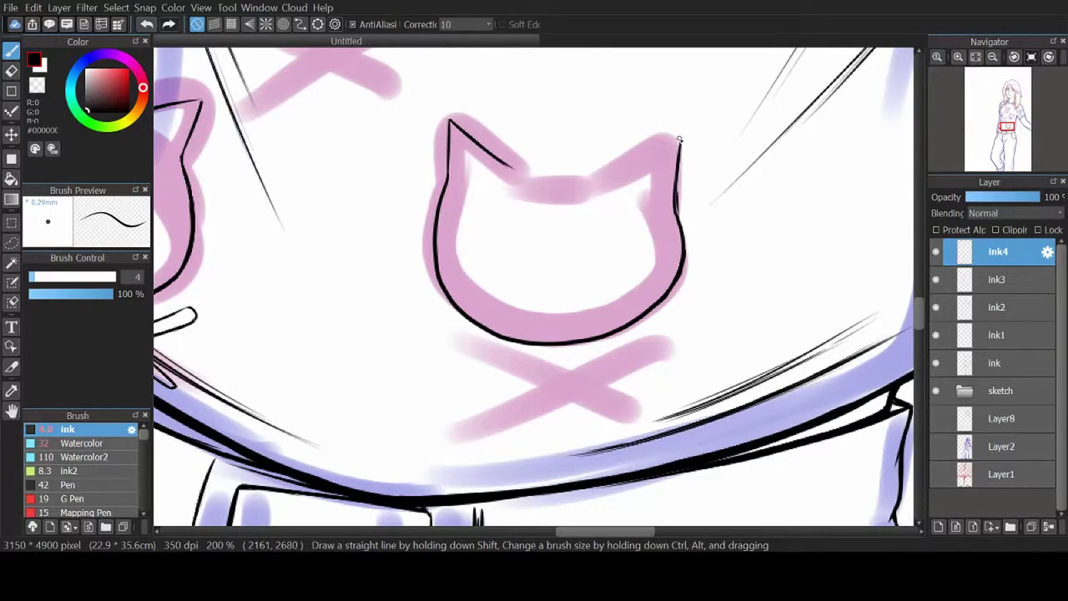
pyautogui.moveTo(679, 140); pyautogui.dragTo(597, 176)
pyautogui.moveTo(450, 118); pyautogui.dragTo(539, 172)
pyautogui.moveTo(477, 150); pyautogui.dragTo(427, 237)
pyautogui.press('e')
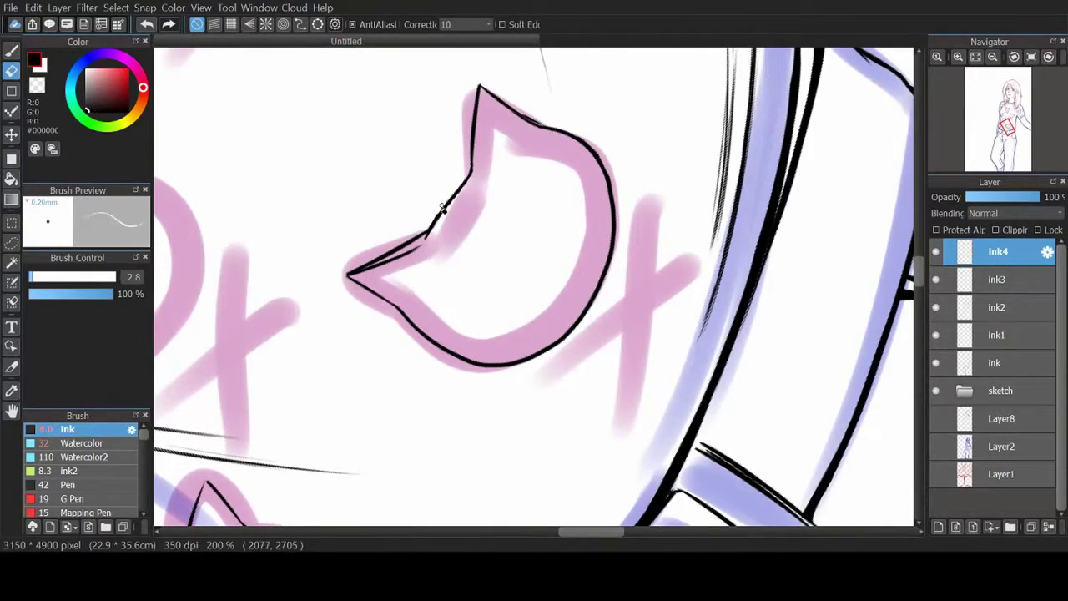
# Step: Ink the crossed bones beneath the lower middle cat skull and clean up their intersections
pyautogui.hotkey('ctrl', '0')
pyautogui.press('b')
pyautogui.moveTo(456, 337)
pyautogui.mouseDown()
pyautogui.moveTo(567, 376)
pyautogui.moveTo(660, 340)
pyautogui.mouseUp()
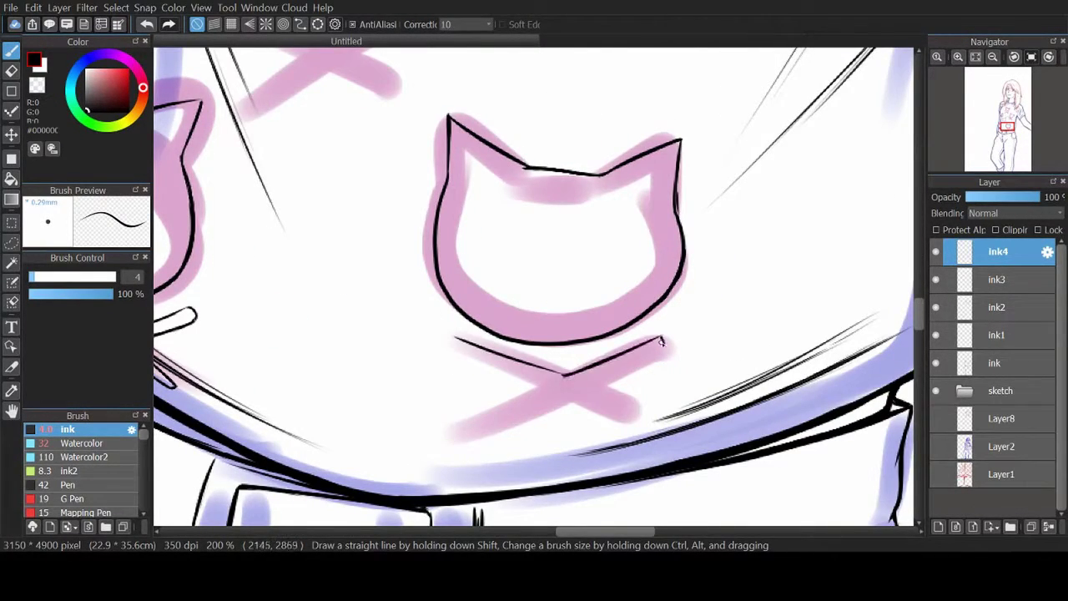
pyautogui.moveTo(432, 297)
pyautogui.mouseDown()
pyautogui.moveTo(494, 377)
pyautogui.moveTo(601, 460)
pyautogui.moveTo(515, 421)
pyautogui.mouseUp()
pyautogui.press('e')
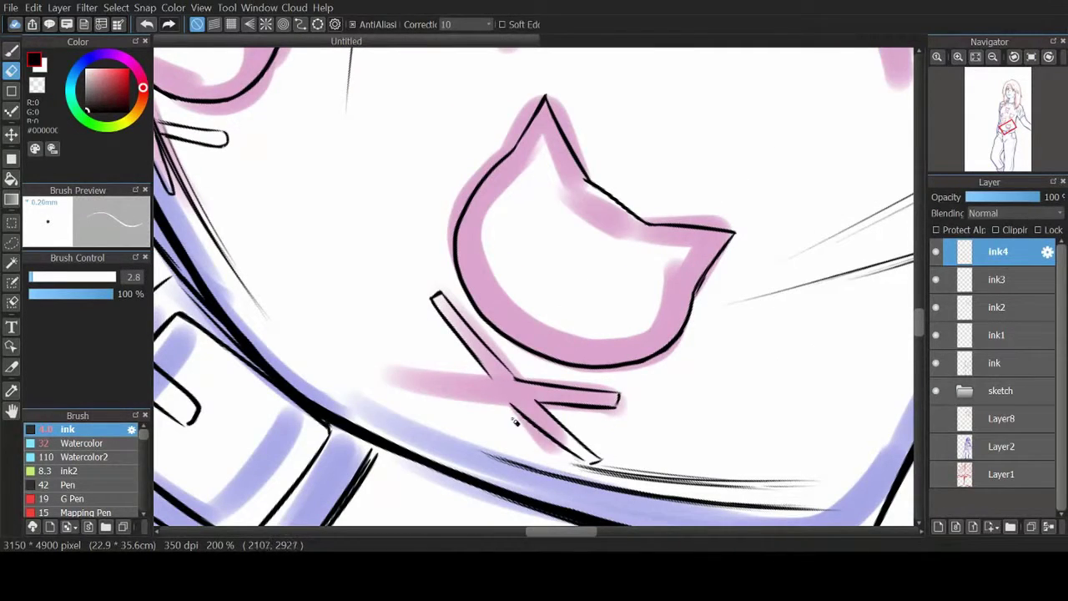
pyautogui.hotkey('ctrl', '0')
pyautogui.press('b')
pyautogui.moveTo(594, 368)
pyautogui.mouseDown()
pyautogui.moveTo(538, 452)
pyautogui.moveTo(592, 369)
pyautogui.moveTo(584, 396)
pyautogui.moveTo(594, 383)
pyautogui.mouseUp()
pyautogui.press('e')
# Step: Ink the cat skull outline on the left of the shirt's midsection, with both ears, jaw and forehead
pyautogui.scroll(5, 534, 283)
pyautogui.press('b')
pyautogui.moveTo(294, 164); pyautogui.dragTo(248, 202)
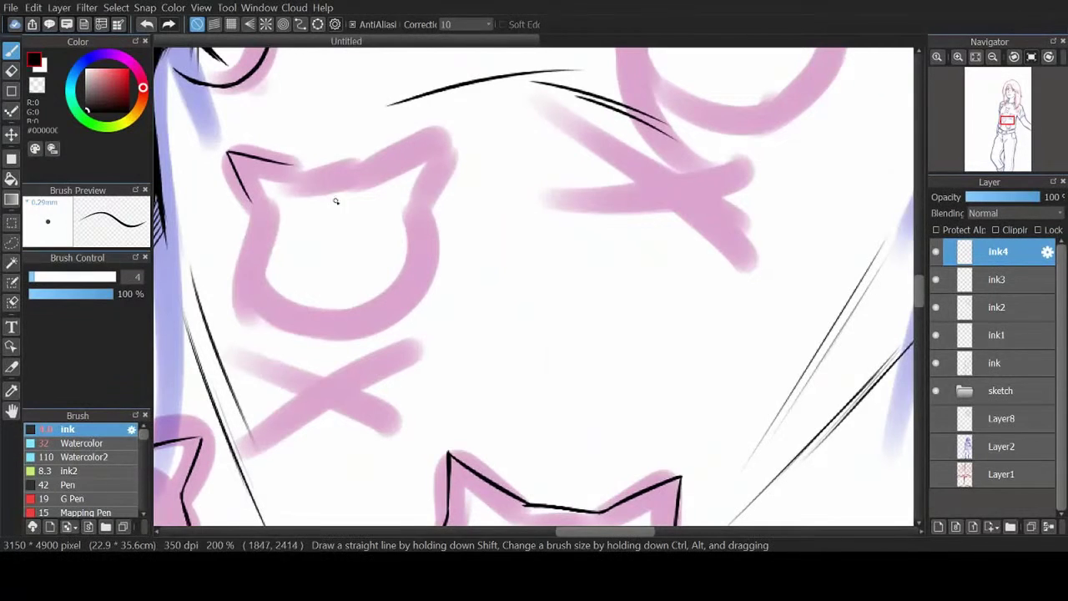
pyautogui.moveTo(384, 159); pyautogui.dragTo(427, 207)
pyautogui.moveTo(249, 202); pyautogui.dragTo(429, 205)
pyautogui.moveTo(296, 165); pyautogui.dragTo(392, 156)
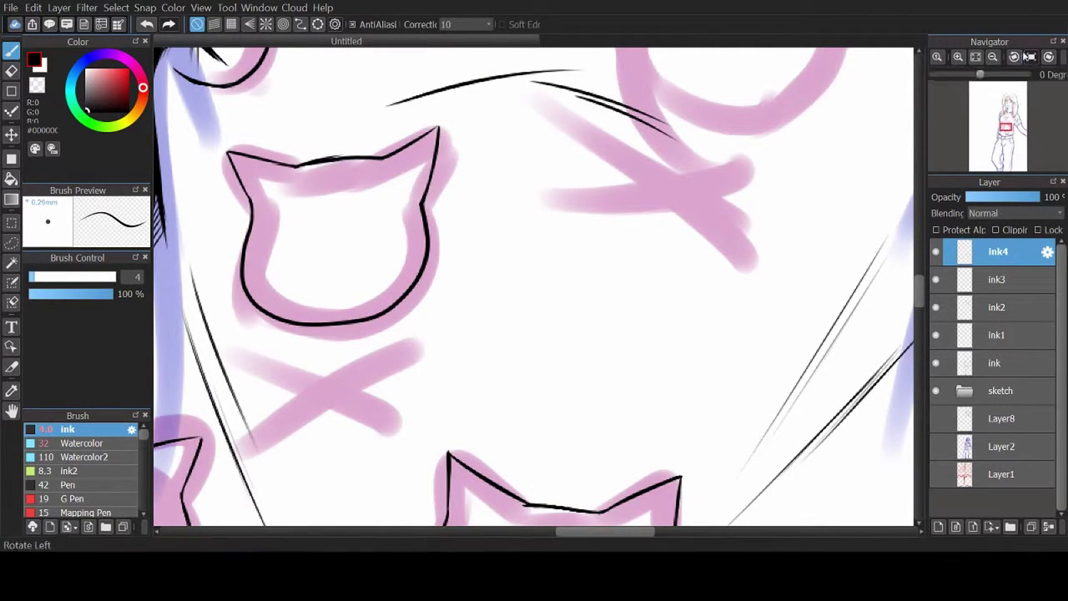
# Step: Ink the crossed bones under the left midsection cat skull and erase the excess lines
pyautogui.click(1025, 56)
pyautogui.press('e')
pyautogui.press('b')
pyautogui.hotkey('ctrl', 'z')
pyautogui.moveTo(298, 384)
pyautogui.mouseDown()
pyautogui.moveTo(233, 353)
pyautogui.moveTo(321, 380)
pyautogui.moveTo(246, 352)
pyautogui.mouseUp()
pyautogui.press('e')
pyautogui.press('b')
pyautogui.moveTo(401, 469); pyautogui.dragTo(459, 395)
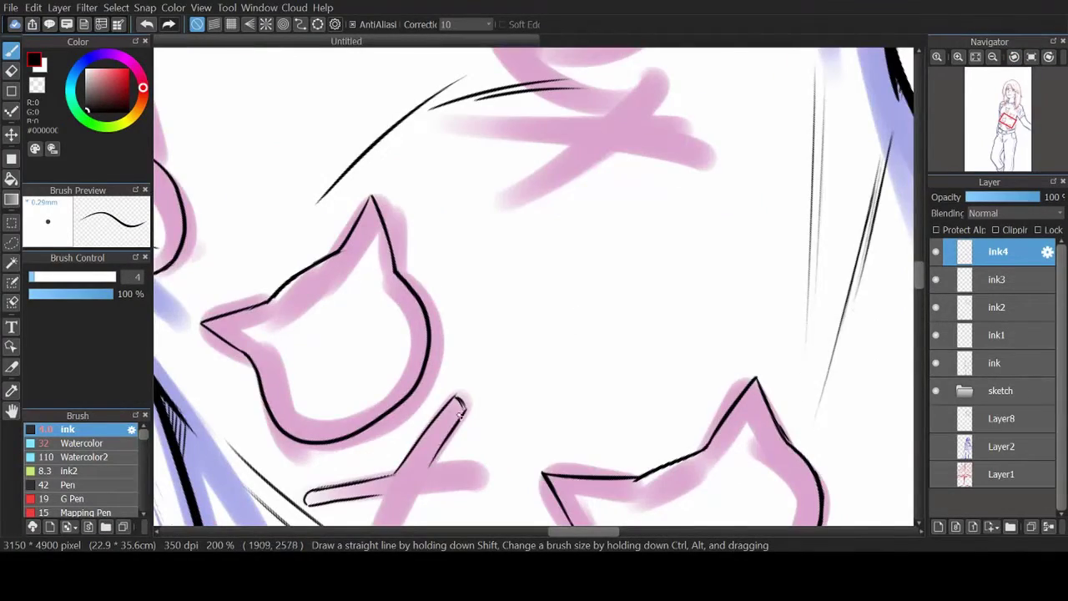
pyautogui.moveTo(377, 397); pyautogui.dragTo(407, 329)
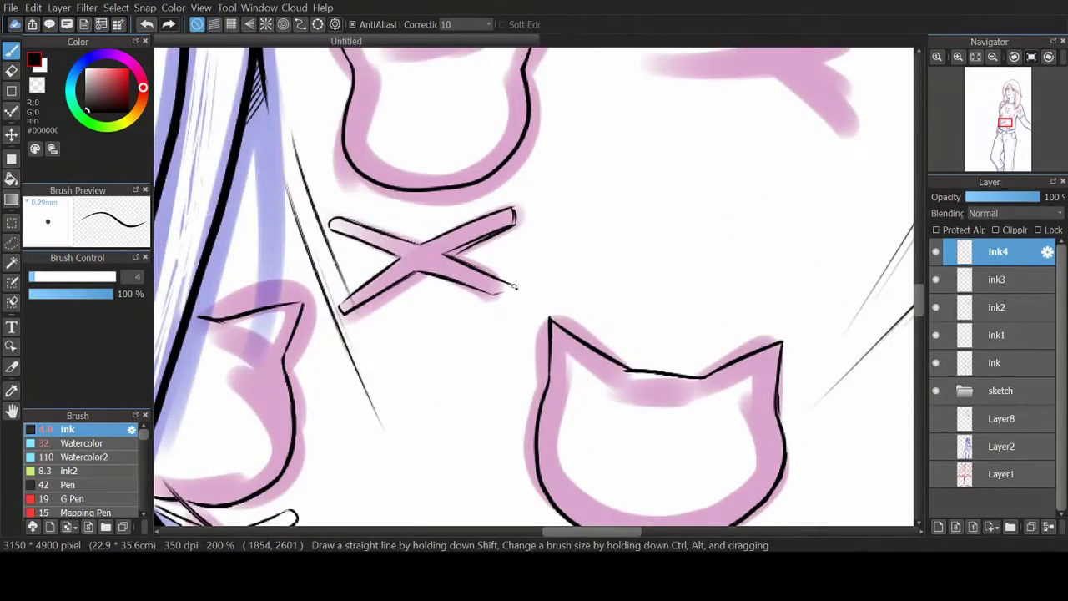
pyautogui.press('e')
# Step: Ink on layer ink4 the partly hidden cat skull between the right hair tips and the sleeve fold
pyautogui.scroll(8, 435, 280)
pyautogui.hscroll(6, 436, 281)
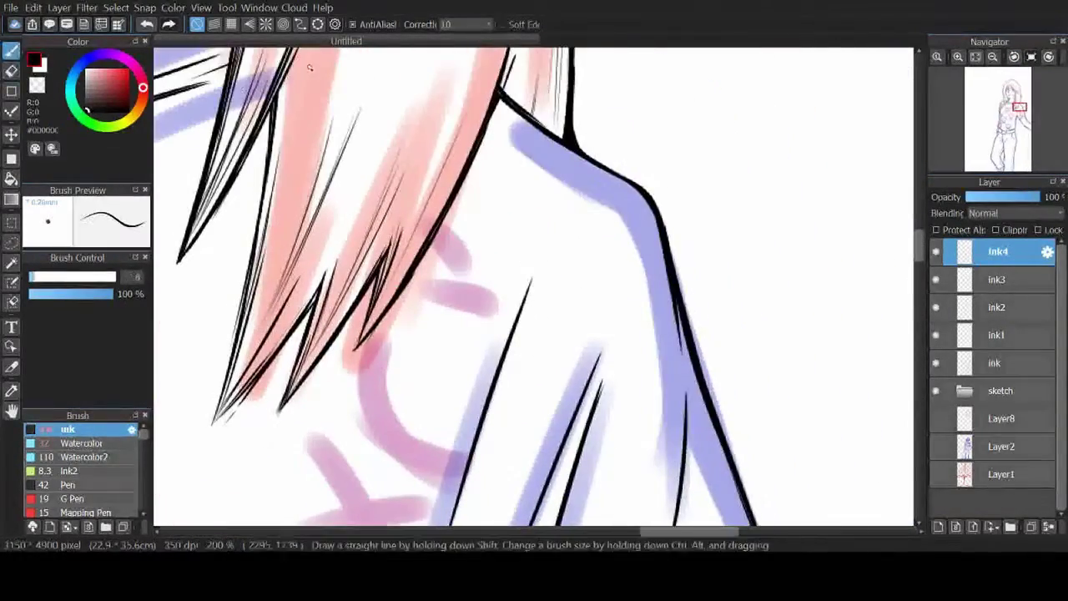
pyautogui.press('Down')
pyautogui.press('Down')
pyautogui.press('b')
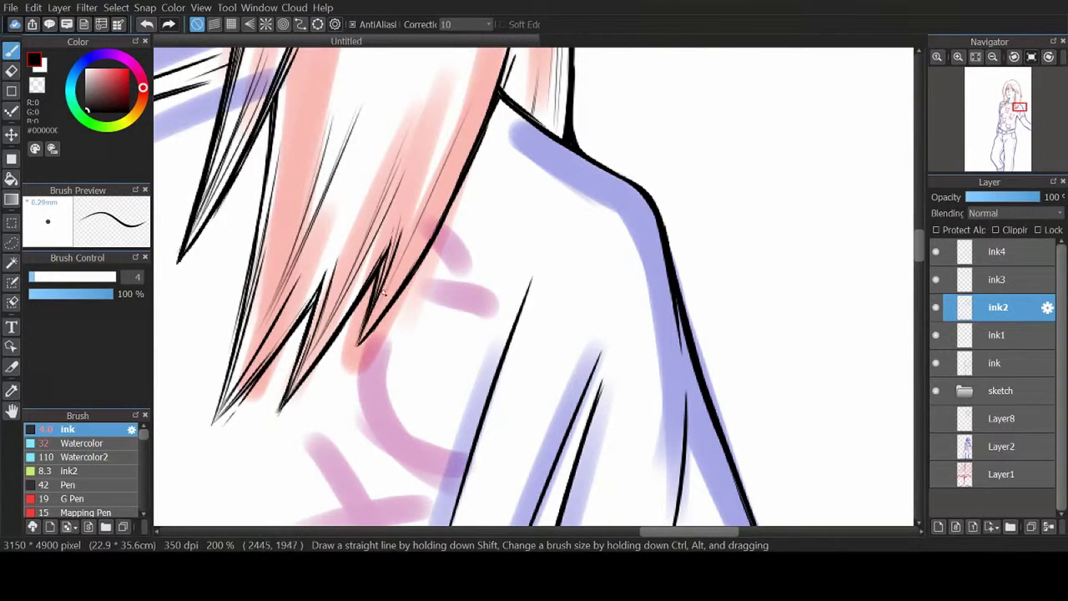
pyautogui.press('Up')
pyautogui.press('Up')
pyautogui.moveTo(361, 344); pyautogui.dragTo(406, 468)
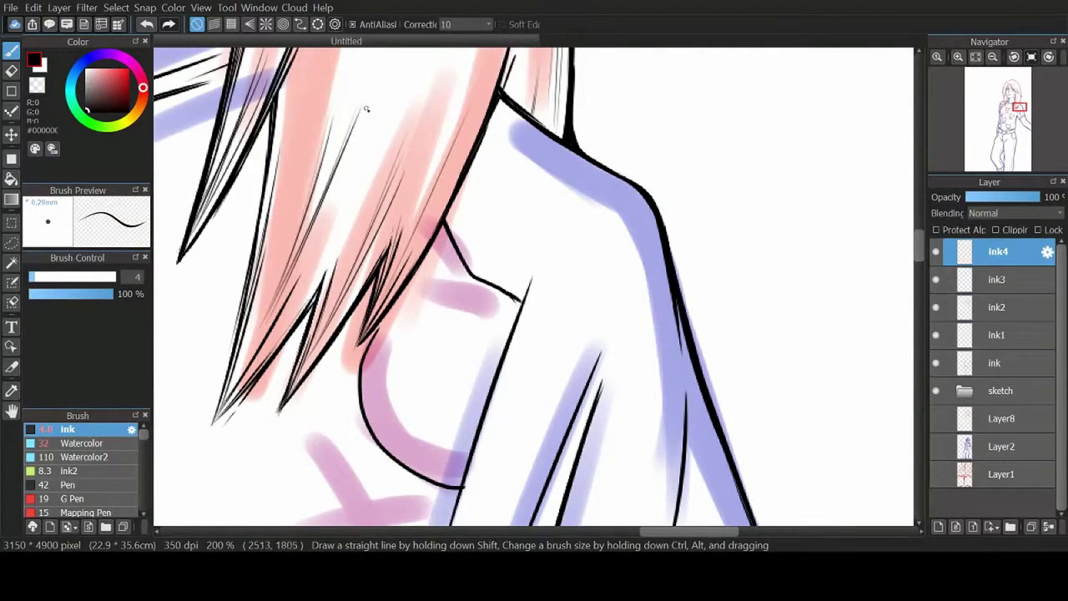
# Step: Ink the crossed bones below the partly hidden right chest skull and erase the overlapping lines
pyautogui.scroll(-4, 366, 109)
pyautogui.hscroll(2, 366, 109)
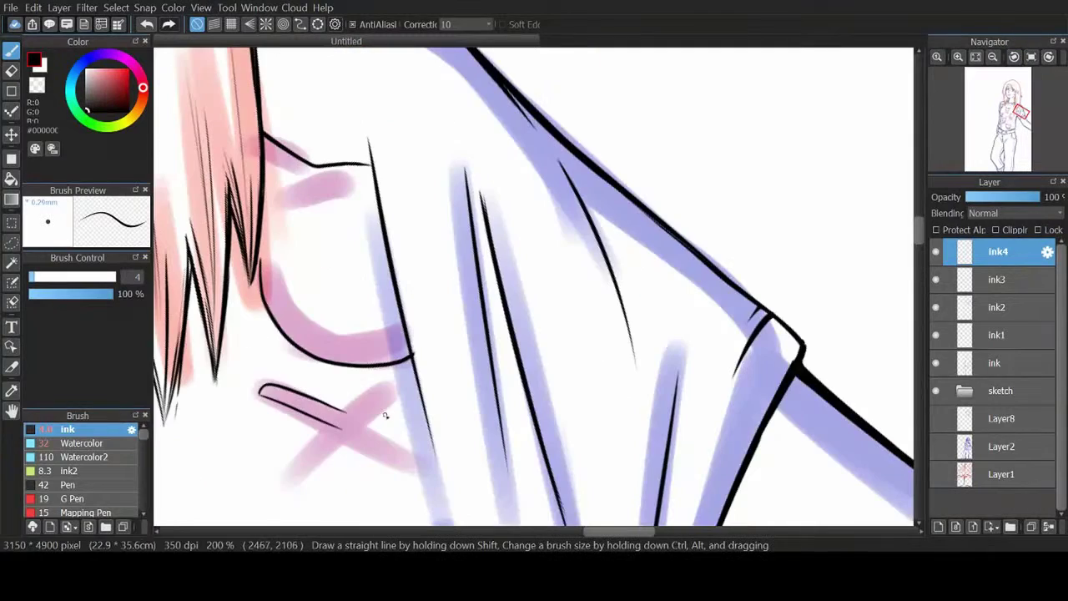
pyautogui.click(11, 70)
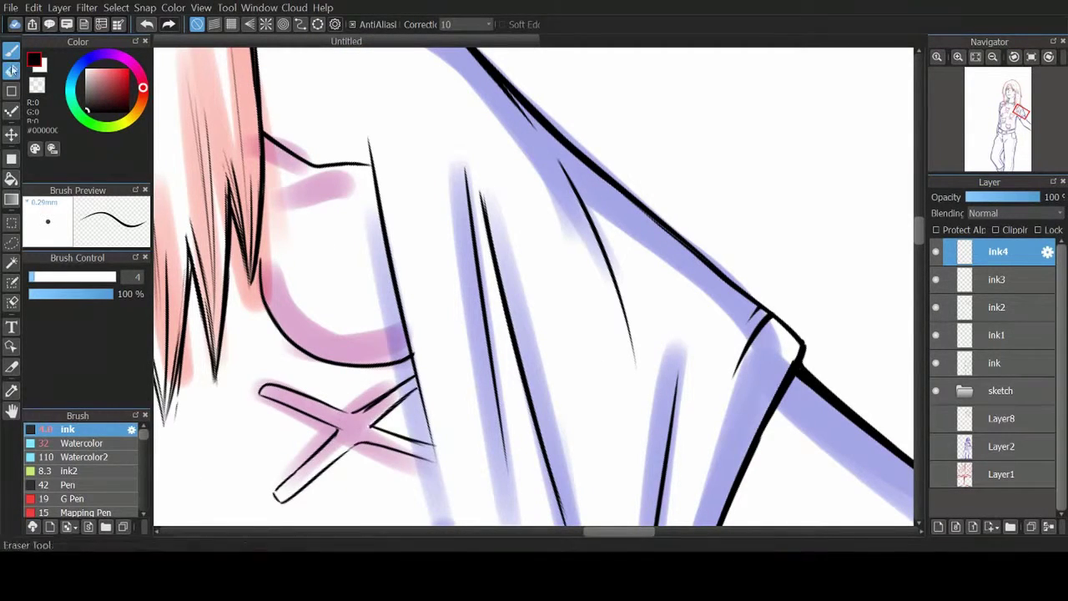
pyautogui.moveTo(367, 417); pyautogui.dragTo(422, 383)
# Step: Ink the cat skull outline at the centre right of the shirt and tidy its ear lines
pyautogui.scroll(3, 417, 392)
pyautogui.click(13, 50)
pyautogui.moveTo(315, 119); pyautogui.dragTo(528, 260)
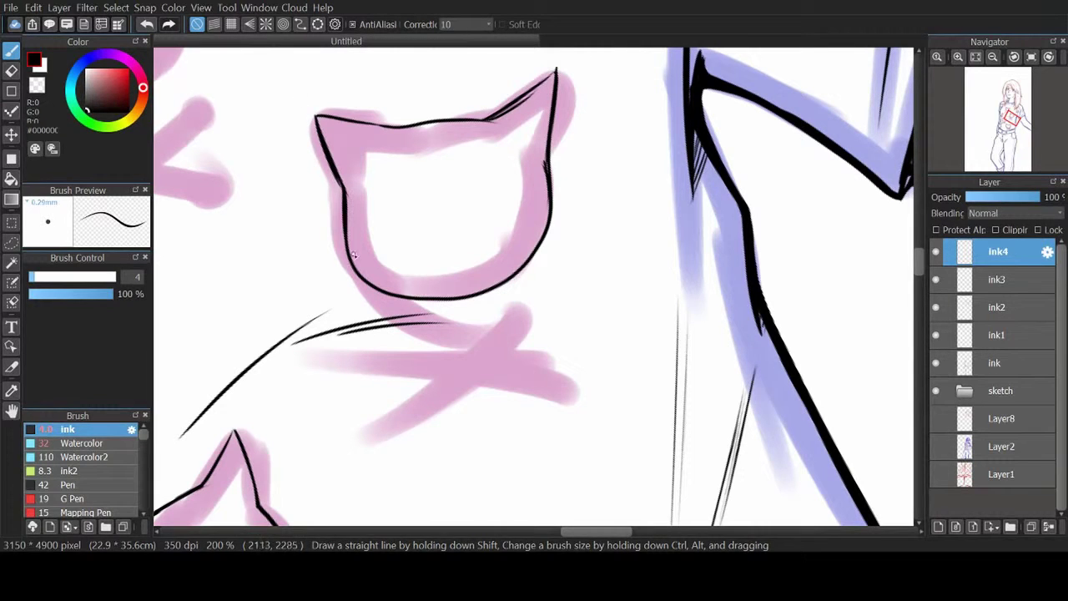
pyautogui.press('e')
pyautogui.press('b')
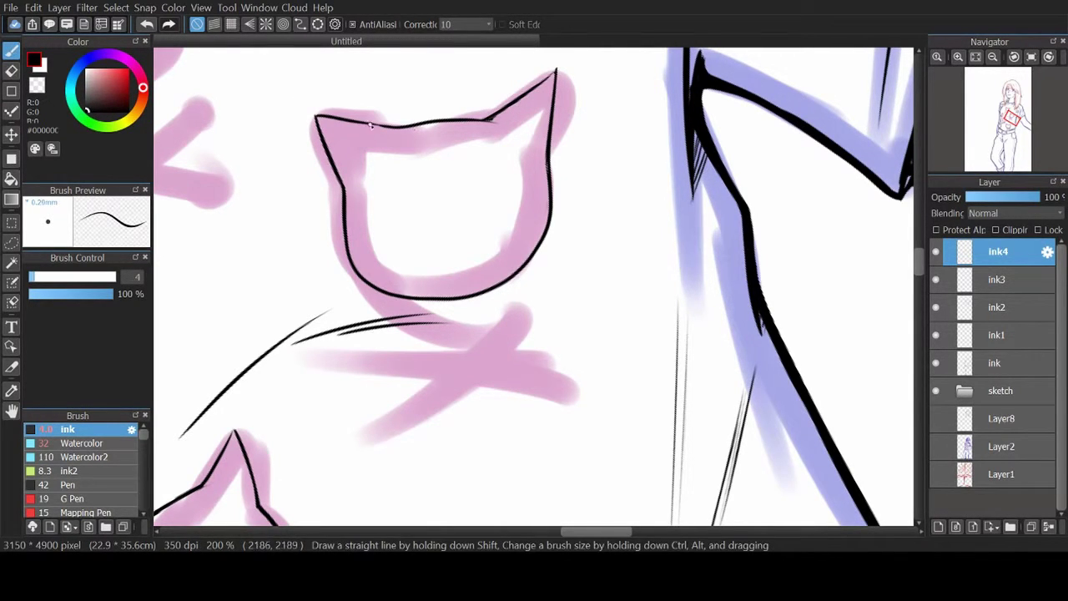
pyautogui.moveTo(471, 123); pyautogui.dragTo(386, 142)
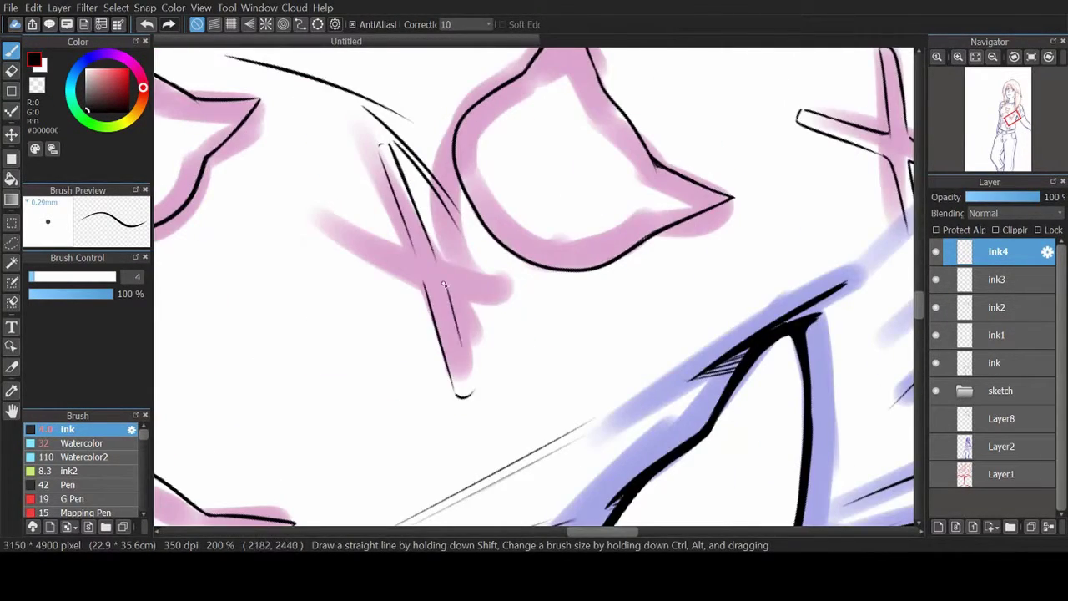
# Step: Ink the crossed bones beneath the centre right cat skull and erase the lines inside their crossing
pyautogui.moveTo(443, 285); pyautogui.dragTo(455, 356)
pyautogui.moveTo(547, 298); pyautogui.dragTo(350, 438)
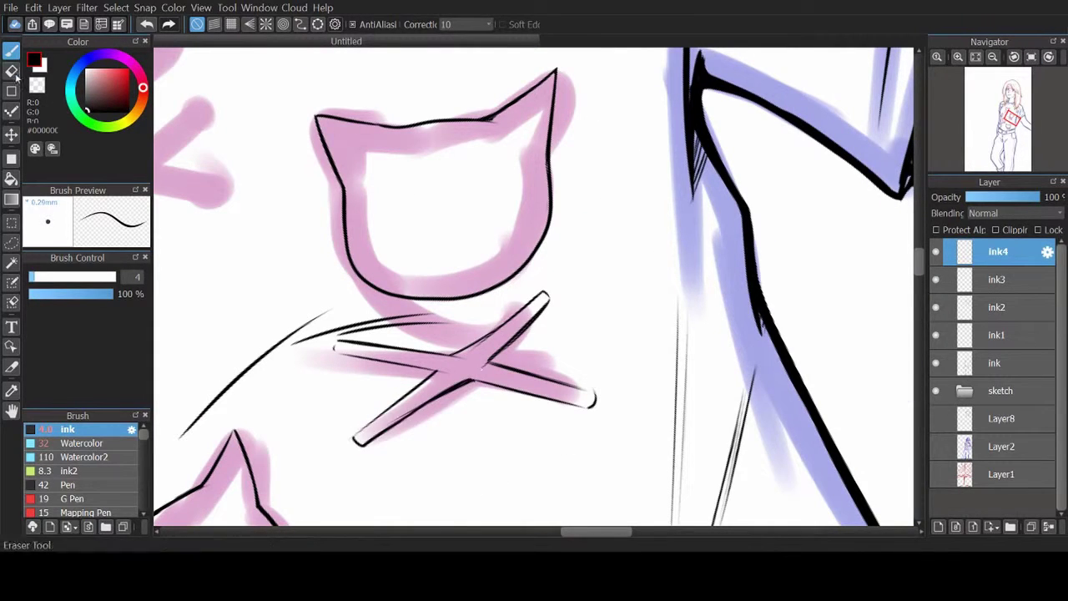
pyautogui.press('e')
pyautogui.moveTo(467, 367); pyautogui.dragTo(535, 332)
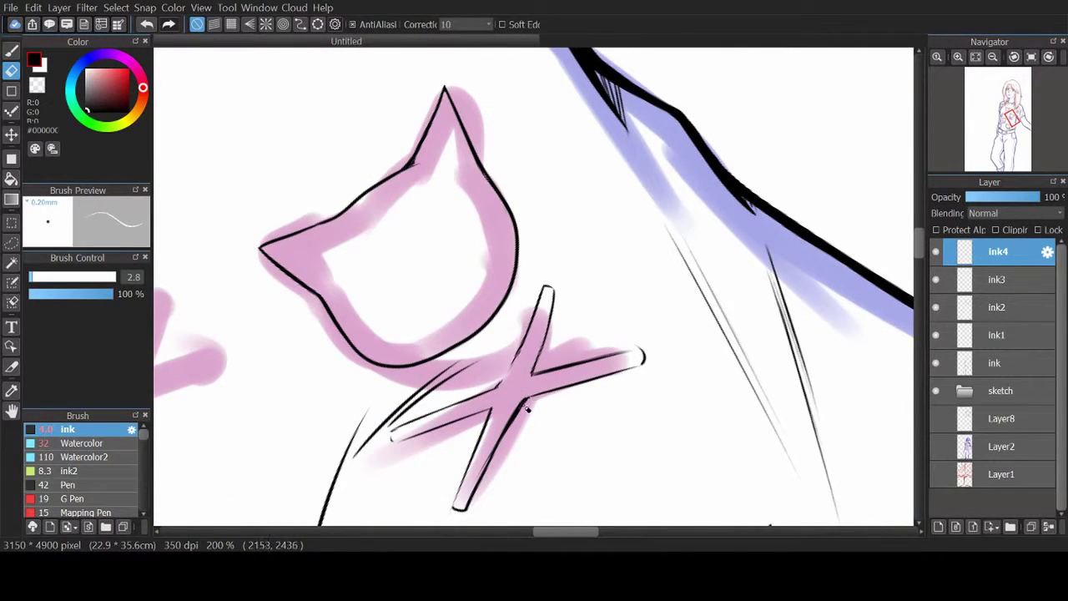
pyautogui.press('b')
pyautogui.press('e')
# Step: Ink the upper chest cat skull outline over the fold creases, cleaning the jaw and completing both ears
pyautogui.scroll(-2, 526, 351)
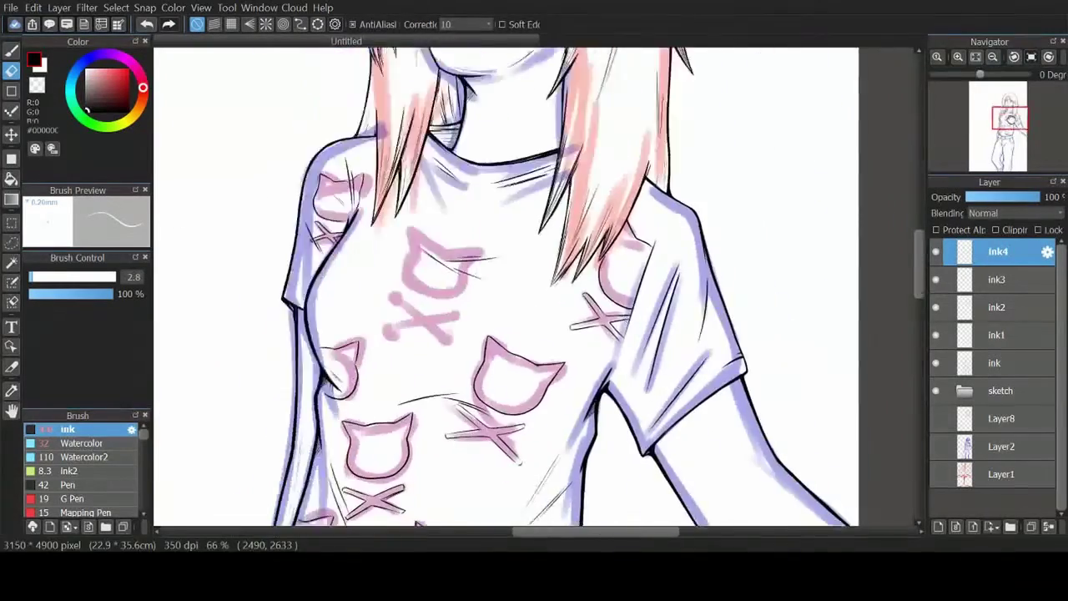
pyautogui.press('b')
pyautogui.moveTo(377, 148)
pyautogui.mouseDown()
pyautogui.moveTo(373, 208)
pyautogui.moveTo(509, 239)
pyautogui.mouseUp()
pyautogui.press('e')
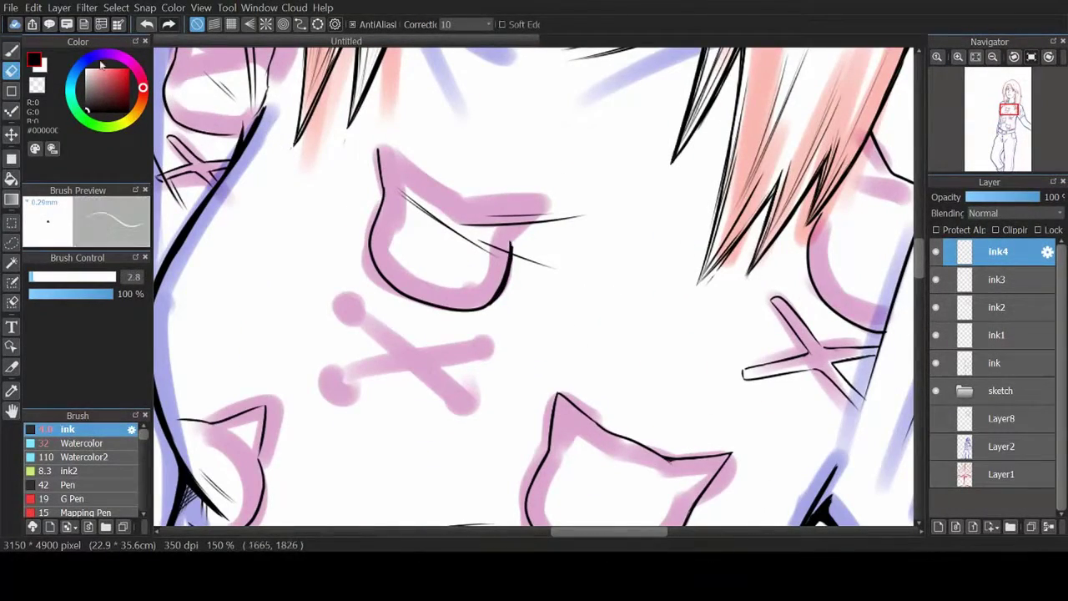
pyautogui.press('b')
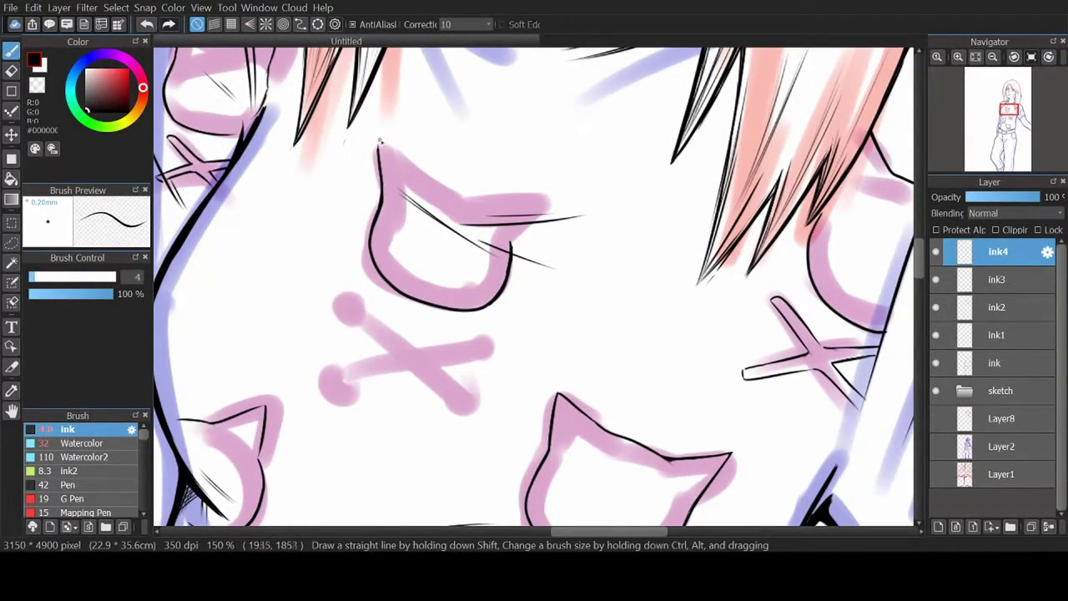
pyautogui.moveTo(393, 158); pyautogui.dragTo(482, 254)
# Step: Ink the crossed bones beneath the upper chest cat skull and clean up the lines inside their crossing
pyautogui.moveTo(400, 319); pyautogui.dragTo(350, 331)
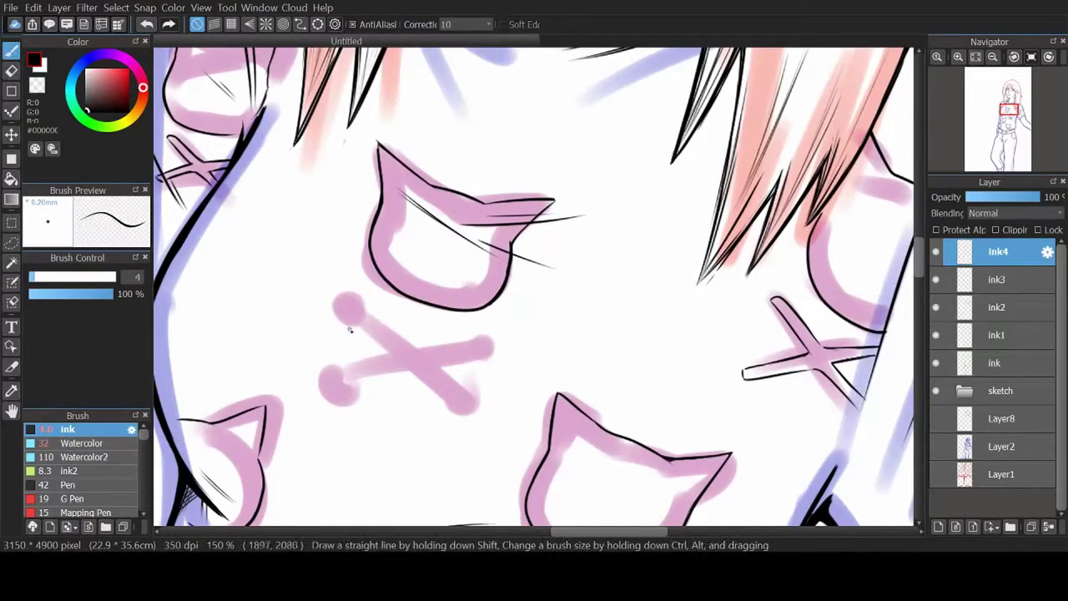
pyautogui.moveTo(465, 409); pyautogui.dragTo(501, 392)
pyautogui.moveTo(554, 351); pyautogui.dragTo(525, 422)
pyautogui.moveTo(567, 349); pyautogui.dragTo(547, 415)
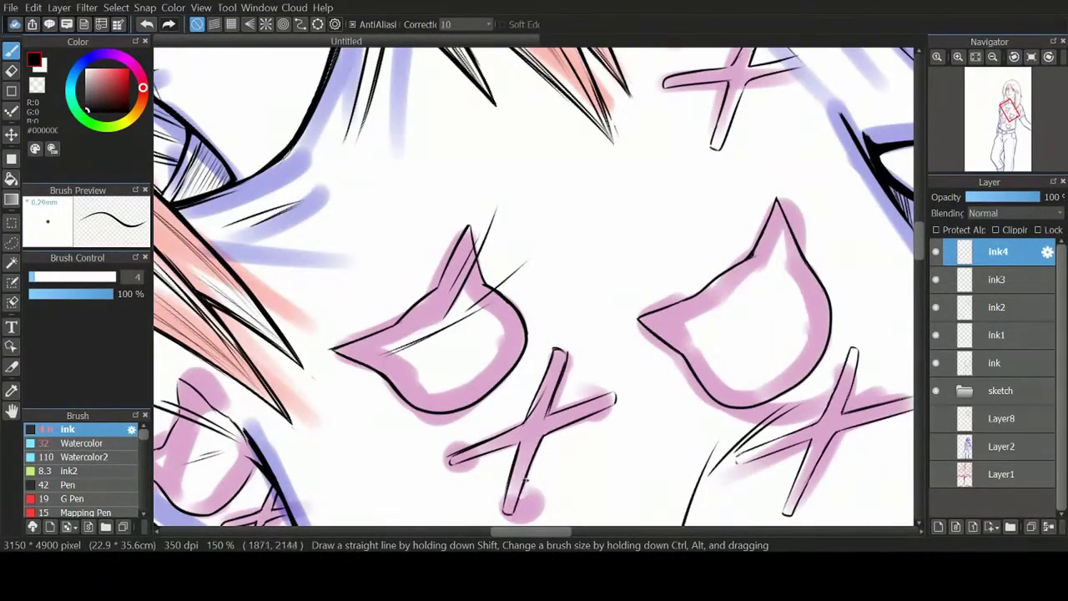
pyautogui.press('e')
pyautogui.click(1032, 56)
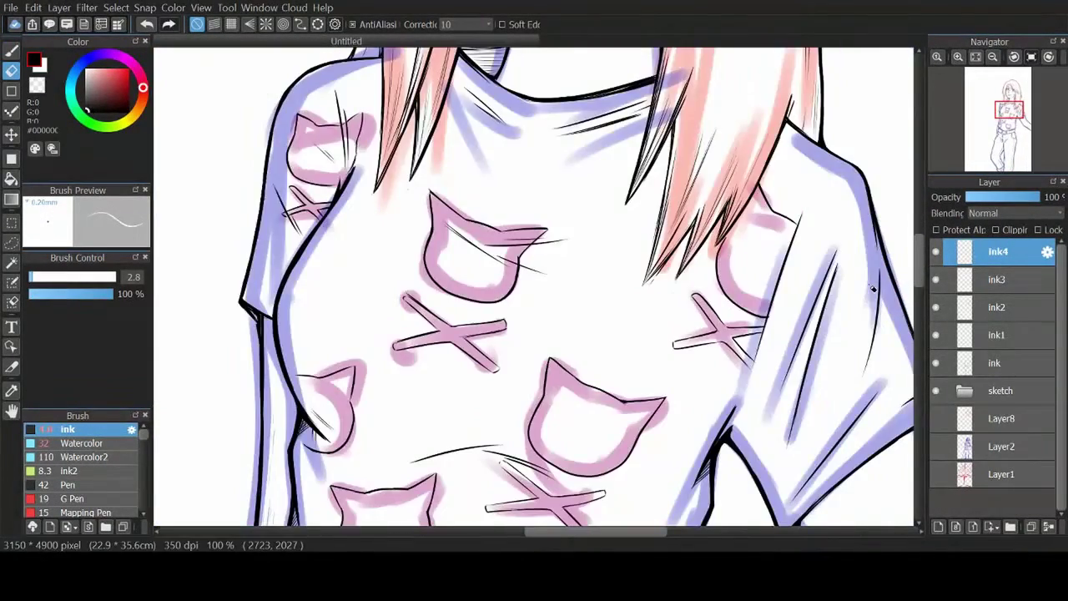
pyautogui.press('b')
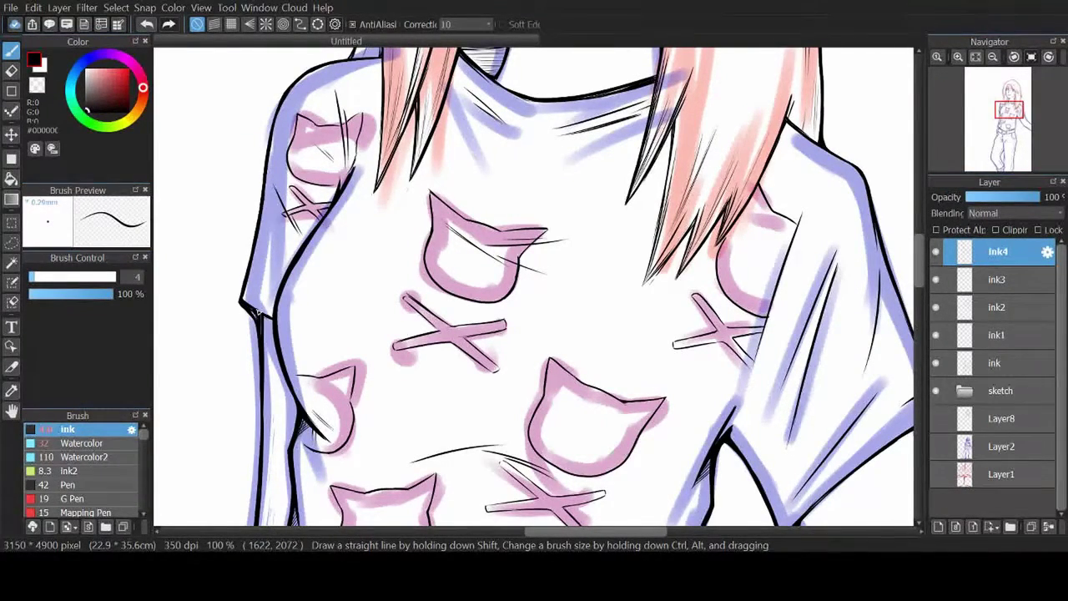
# Step: Hide the sketch folder and gather all the ink layers into a new folder named inks
pyautogui.click(935, 390)
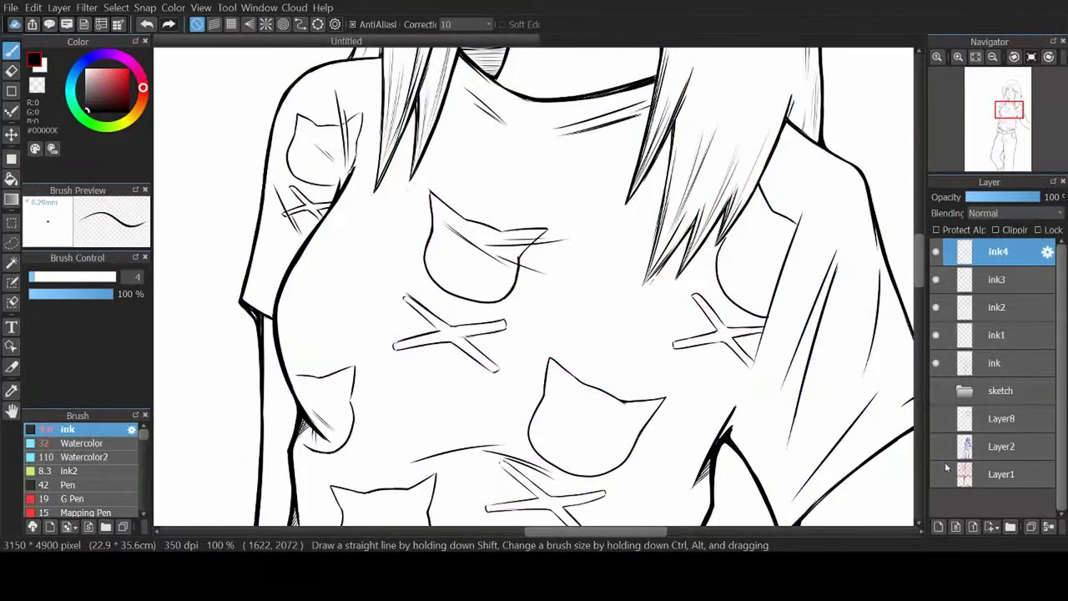
pyautogui.click(1009, 527)
pyautogui.moveTo(996, 307)
pyautogui.mouseDown()
pyautogui.moveTo(1010, 373)
pyautogui.moveTo(1013, 330)
pyautogui.mouseUp()
# Step: Add another layer folder below the inks and name it "colors"
pyautogui.click(1009, 526)
pyautogui.doubleClick(1000, 280)
pyautogui.write('colors')
# Step: Name the layer inside the colors folder "b" and fill it with flat gray, RGB 167, 167, 167
pyautogui.doubleClick(1005, 307)
pyautogui.write('b')
pyautogui.press('Return')
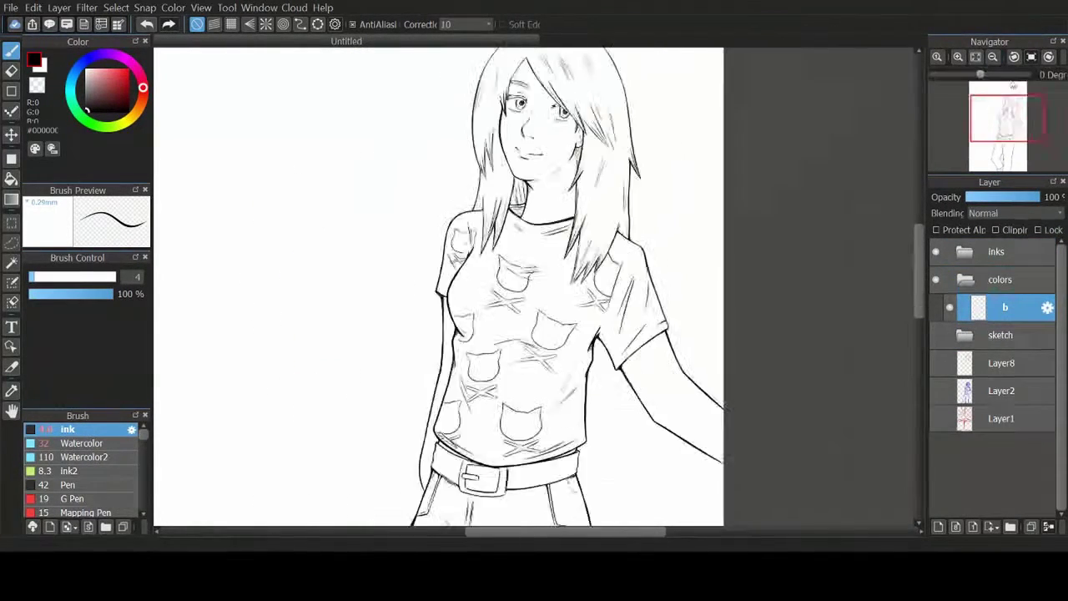
pyautogui.click(503, 279)
# Step: Add a new layer above b, and move the red background sketch Layer1 above the colors folder, leaving it hidden
pyautogui.click(937, 527)
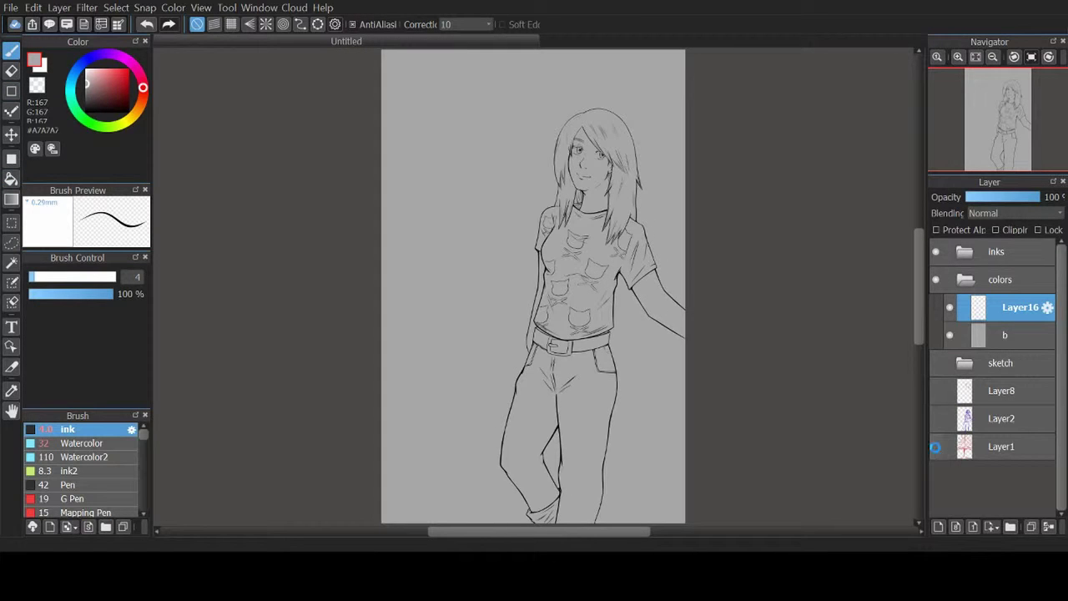
pyautogui.click(935, 447)
pyautogui.moveTo(1001, 447); pyautogui.dragTo(1005, 300)
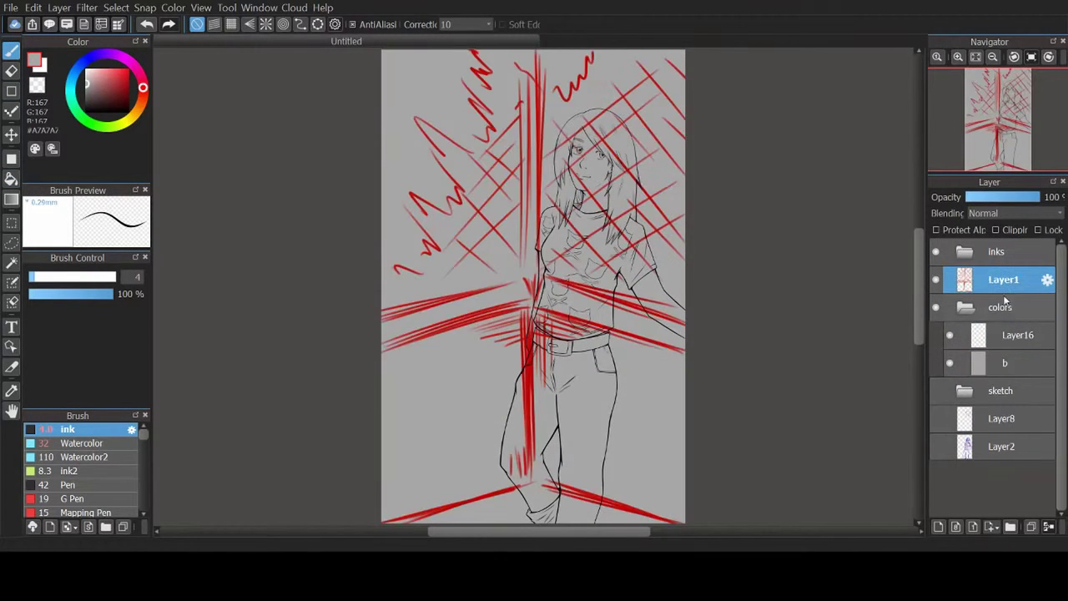
pyautogui.click(935, 279)
# Step: Name the new color layer "base hair" and set up the Watercolor brush with red, RGB 220, 50, 50
pyautogui.click(999, 334)
pyautogui.click(143, 88)
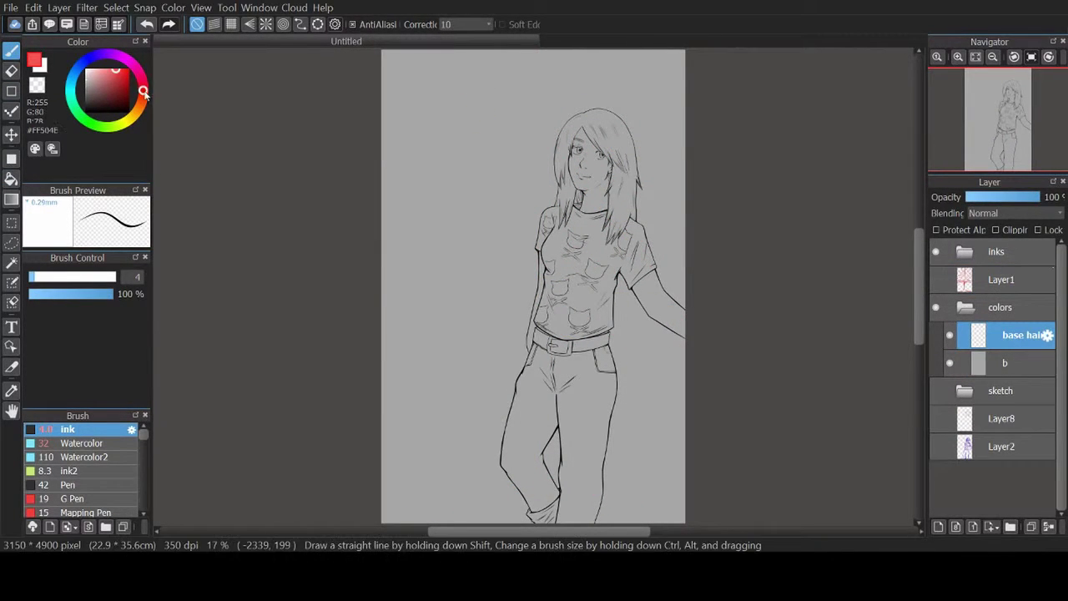
pyautogui.click(118, 75)
pyautogui.click(83, 443)
# Step: Paint flat red over the hair on the left side of the face, from the temple down past the shoulder
pyautogui.hotkey('ctrl', 'alt', '0')
pyautogui.moveTo(367, 83); pyautogui.dragTo(388, 158)
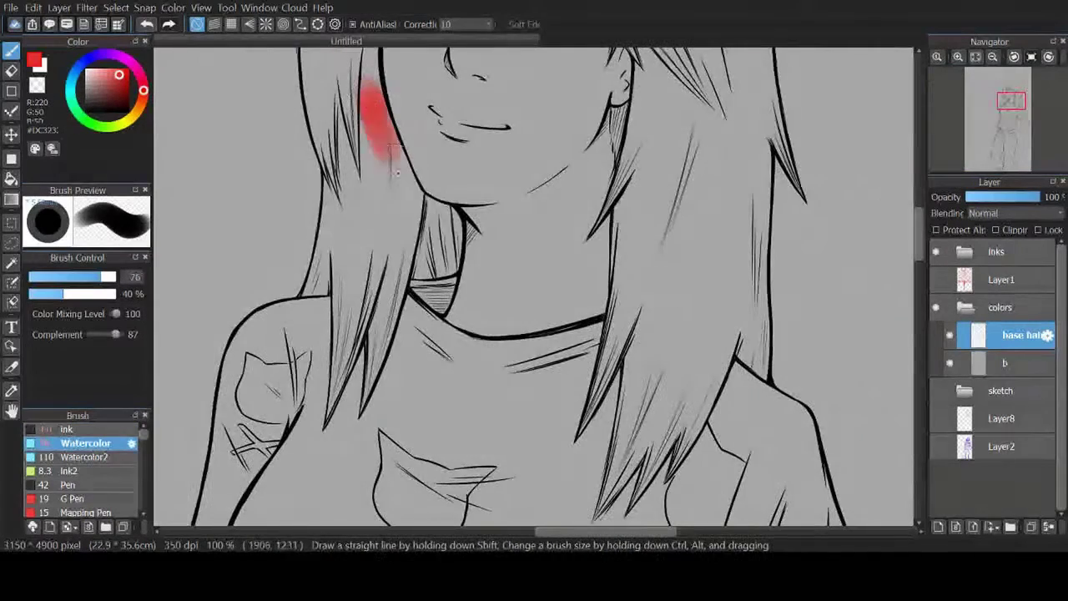
pyautogui.moveTo(384, 100)
pyautogui.mouseDown()
pyautogui.moveTo(442, 250)
pyautogui.moveTo(325, 425)
pyautogui.moveTo(292, 334)
pyautogui.mouseUp()
pyautogui.scroll(3, 534, 284)
pyautogui.moveTo(401, 142); pyautogui.dragTo(317, 359)
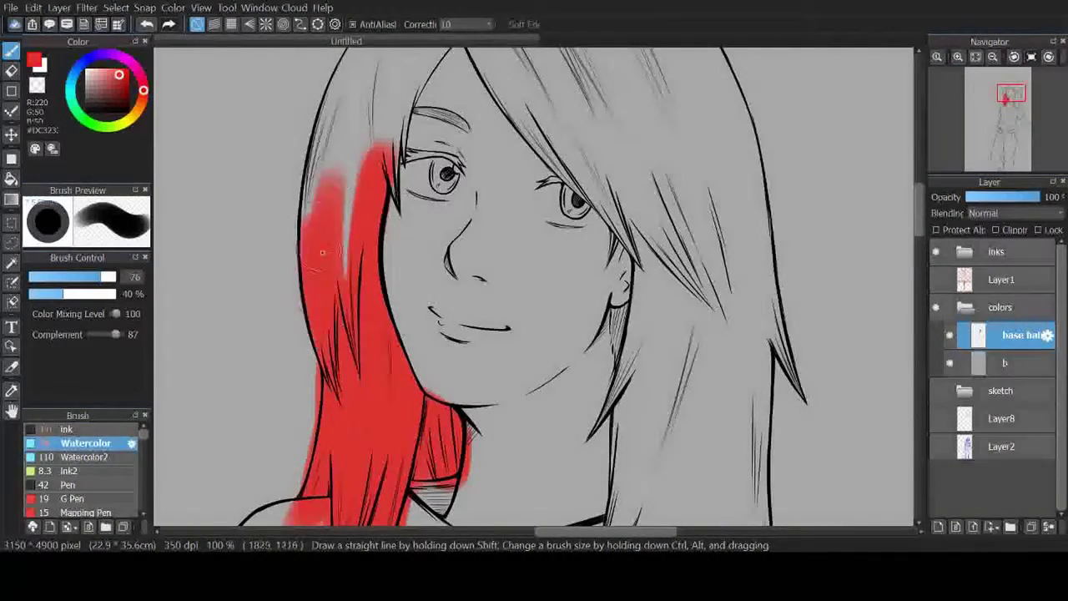
pyautogui.moveTo(417, 58); pyautogui.dragTo(309, 275)
# Step: Paint red over the left crown and the fringe edge along the parting, plus the lash and under-eye areas of both eyes
pyautogui.scroll(2, 534, 284)
pyautogui.moveTo(450, 142); pyautogui.dragTo(309, 267)
pyautogui.moveTo(433, 167); pyautogui.dragTo(617, 467)
pyautogui.moveTo(375, 325); pyautogui.dragTo(438, 359)
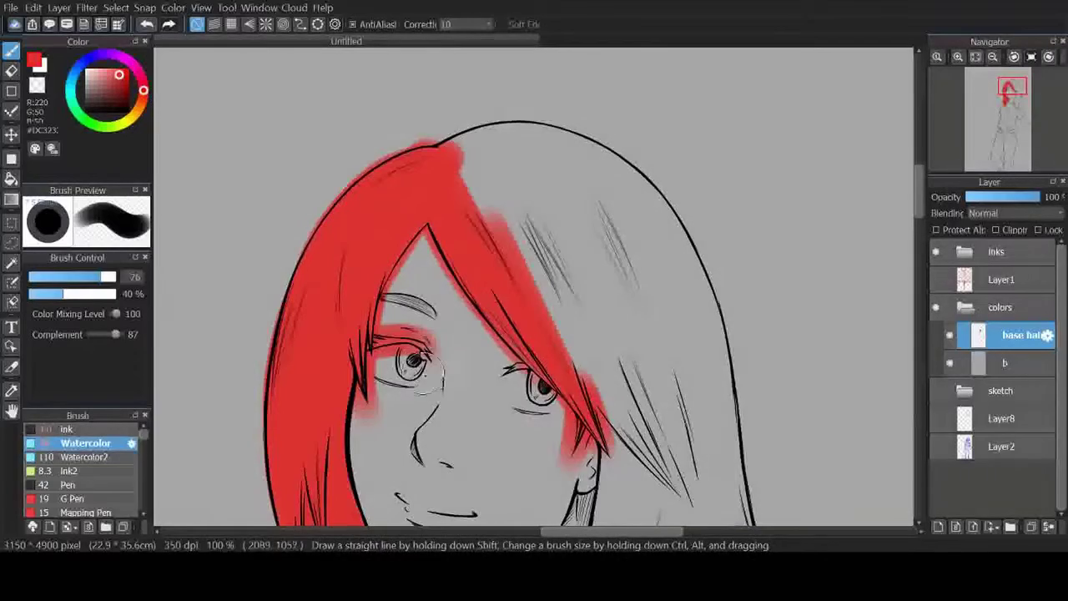
pyautogui.moveTo(380, 376); pyautogui.dragTo(434, 397)
pyautogui.moveTo(500, 359); pyautogui.dragTo(559, 422)
# Step: Fill the rest of the crown and the sweeping right fringe with the same red
pyautogui.moveTo(442, 150); pyautogui.dragTo(650, 192)
pyautogui.moveTo(634, 184); pyautogui.dragTo(734, 500)
pyautogui.moveTo(500, 167); pyautogui.dragTo(634, 401)
pyautogui.moveTo(576, 183); pyautogui.dragTo(673, 498)
# Step: Paint red down the long hair on the right side, from the ear to the shoulder, including the outer flicked lock
pyautogui.scroll(-3, 673, 498)
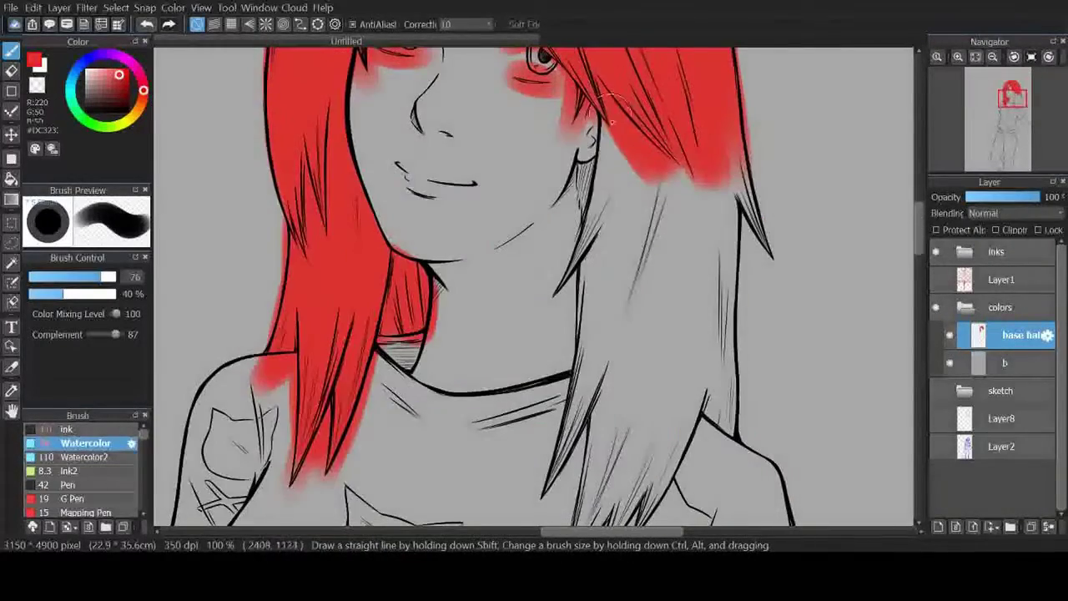
pyautogui.moveTo(618, 100); pyautogui.dragTo(584, 242)
pyautogui.moveTo(601, 192); pyautogui.dragTo(550, 367)
pyautogui.moveTo(584, 309); pyautogui.dragTo(543, 517)
pyautogui.moveTo(651, 167); pyautogui.dragTo(667, 359)
pyautogui.moveTo(734, 125); pyautogui.dragTo(776, 275)
pyautogui.moveTo(717, 183); pyautogui.dragTo(717, 450)
pyautogui.moveTo(634, 209); pyautogui.dragTo(609, 377)
# Step: Fill the pointed ends of the right hair over the chest and the remaining gap between strokes with red
pyautogui.scroll(-3, 610, 377)
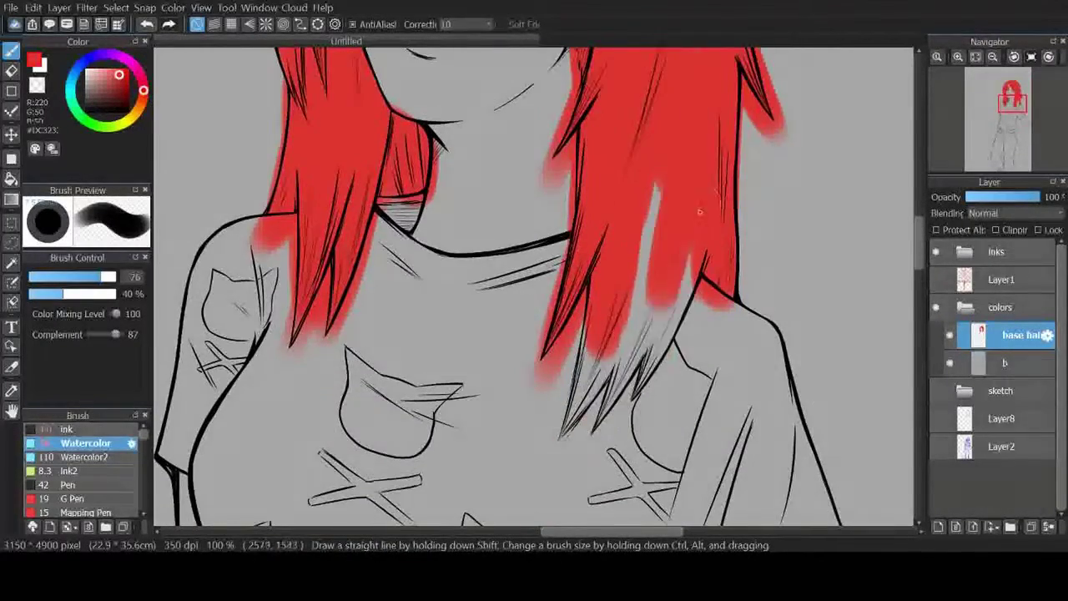
pyautogui.moveTo(697, 210); pyautogui.dragTo(567, 450)
pyautogui.moveTo(650, 184); pyautogui.dragTo(609, 322)
# Step: Erase the red spilling past the line art at the neckline and along the inner edge of the right hair
pyautogui.press('e')
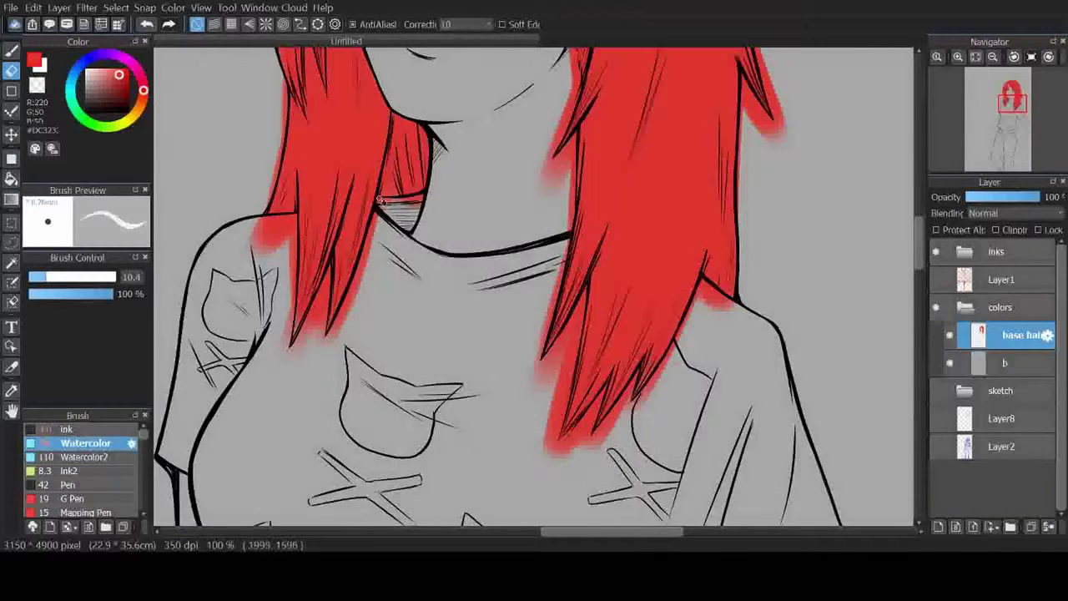
pyautogui.moveTo(379, 205); pyautogui.dragTo(326, 338)
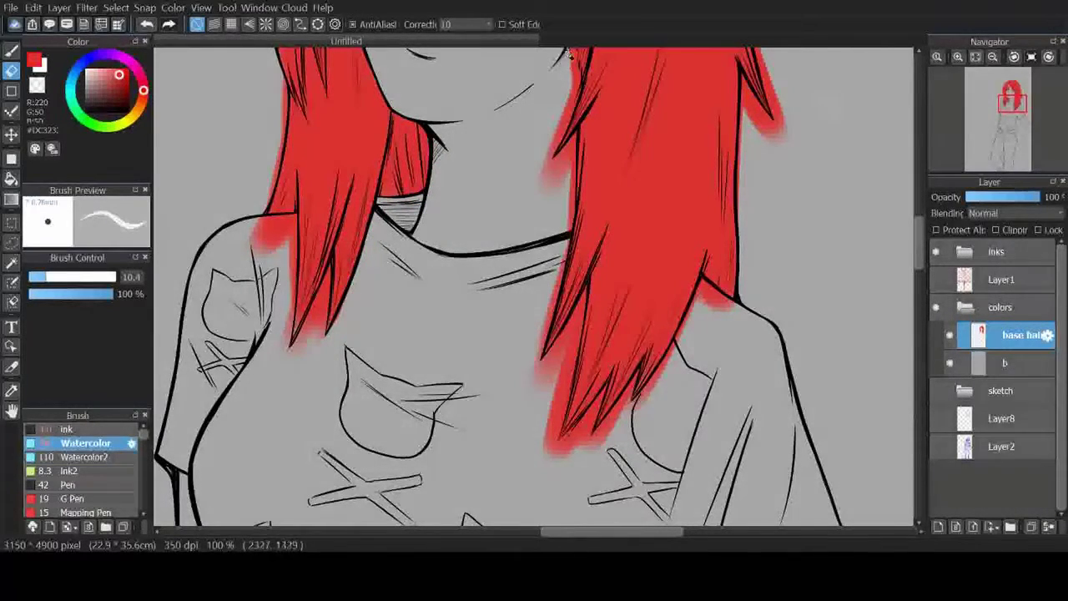
pyautogui.moveTo(555, 188)
pyautogui.mouseDown()
pyautogui.moveTo(572, 235)
pyautogui.moveTo(531, 386)
pyautogui.mouseUp()
pyautogui.scroll(1, 542, 275)
pyautogui.moveTo(607, 305); pyautogui.dragTo(557, 404)
pyautogui.moveTo(613, 287)
pyautogui.mouseDown()
pyautogui.moveTo(597, 411)
pyautogui.moveTo(605, 314)
pyautogui.moveTo(551, 512)
pyautogui.mouseUp()
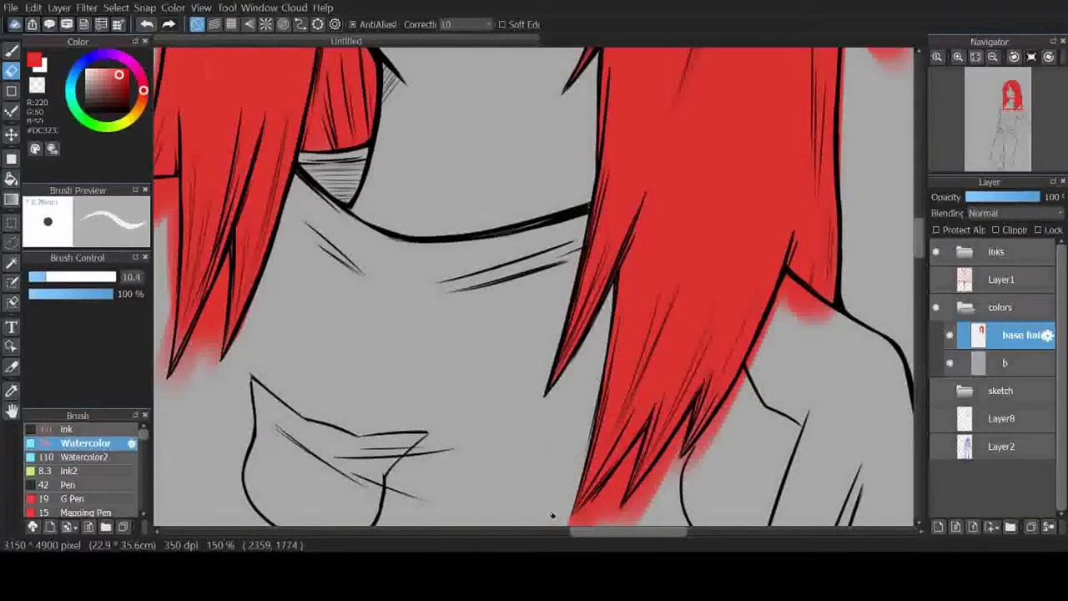
# Step: Erase the red spill below the right hair tips and over the right shoulder
pyautogui.moveTo(772, 284); pyautogui.dragTo(709, 445)
pyautogui.moveTo(841, 331); pyautogui.dragTo(793, 301)
pyautogui.scroll(-5, 793, 309)
pyautogui.moveTo(693, 209)
pyautogui.mouseDown()
pyautogui.moveTo(674, 239)
pyautogui.moveTo(584, 309)
pyautogui.mouseUp()
pyautogui.moveTo(642, 221)
pyautogui.mouseDown()
pyautogui.moveTo(601, 312)
pyautogui.moveTo(625, 242)
pyautogui.mouseUp()
# Step: Erase the red spill around the right outer hair edge and its flicked lock
pyautogui.scroll(6, 572, 250)
pyautogui.hscroll(5, 573, 250)
pyautogui.moveTo(574, 92); pyautogui.dragTo(564, 309)
pyautogui.moveTo(617, 109); pyautogui.dragTo(580, 169)
pyautogui.moveTo(570, 104)
pyautogui.mouseDown()
pyautogui.moveTo(625, 172)
pyautogui.moveTo(597, 58)
pyautogui.mouseUp()
pyautogui.scroll(9, 596, 251)
pyautogui.hscroll(-4, 596, 251)
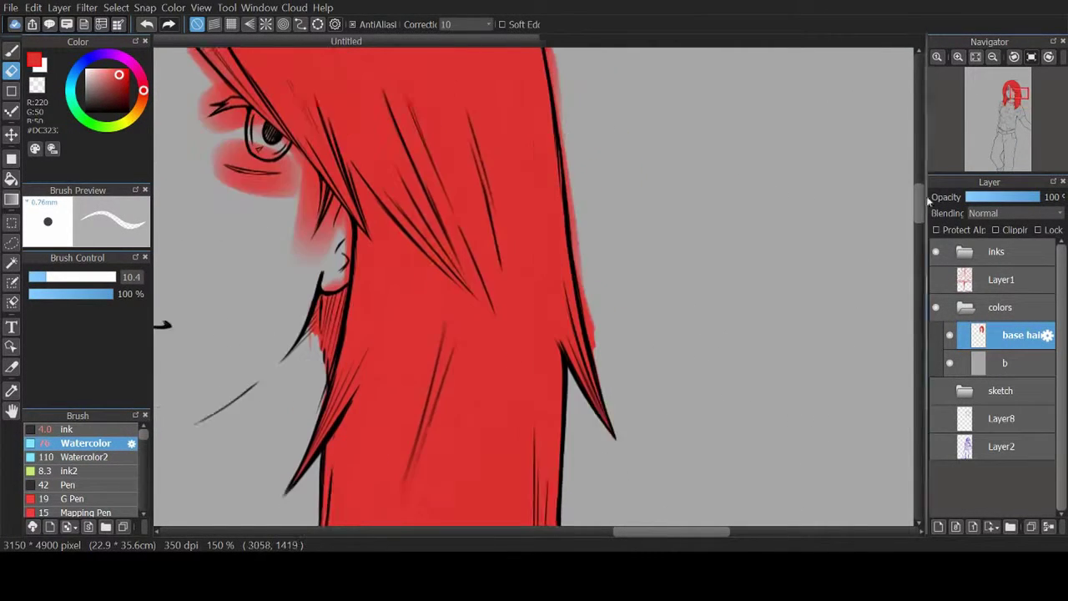
pyautogui.moveTo(576, 242); pyautogui.dragTo(605, 408)
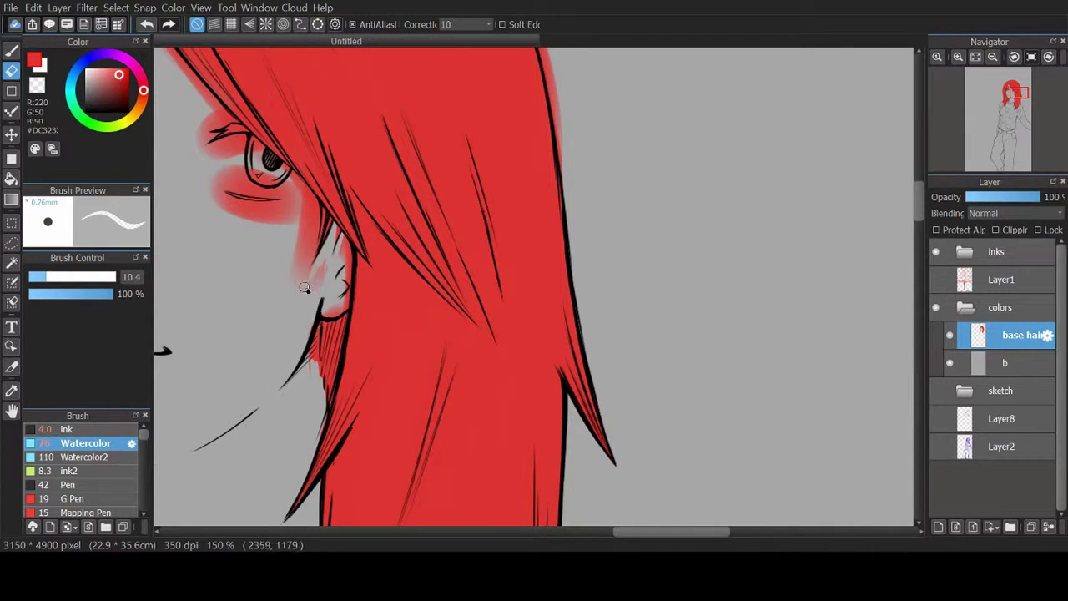
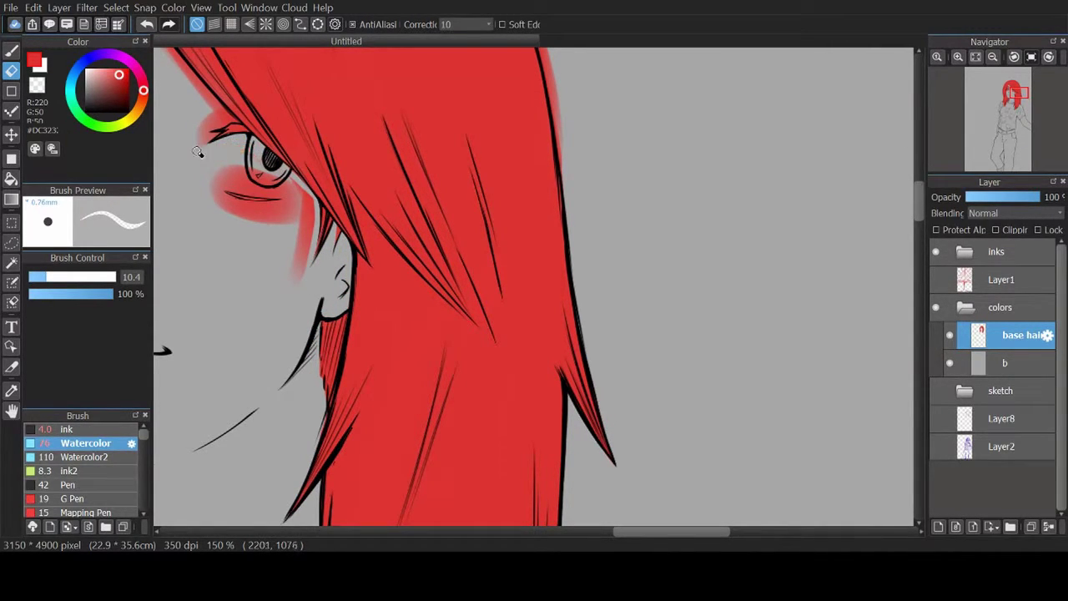
# Step: Erase the red spill around the right eye, the cheek beside the ear and the adjoining fringe edge
pyautogui.moveTo(207, 177)
pyautogui.mouseDown()
pyautogui.moveTo(236, 202)
pyautogui.moveTo(298, 208)
pyautogui.moveTo(260, 179)
pyautogui.moveTo(290, 182)
pyautogui.mouseUp()
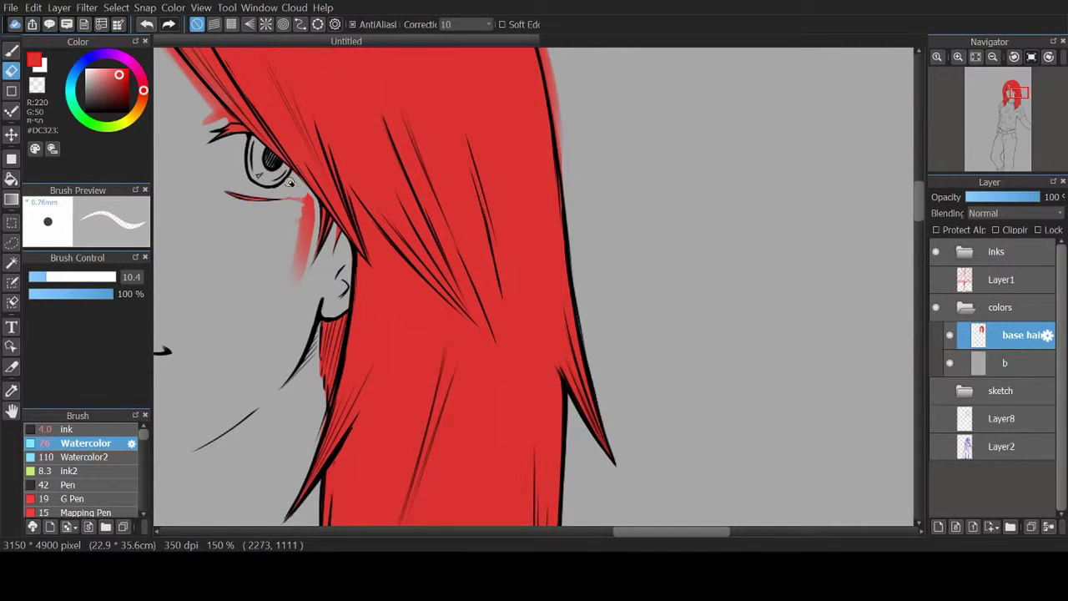
pyautogui.moveTo(301, 218); pyautogui.dragTo(302, 280)
pyautogui.moveTo(220, 117)
pyautogui.mouseDown()
pyautogui.moveTo(207, 119)
pyautogui.moveTo(624, 215)
pyautogui.moveTo(602, 227)
pyautogui.mouseUp()
# Step: Erase the red spill on the left shoulder and around the pointed tips of the left hair
pyautogui.moveTo(308, 50)
pyautogui.mouseDown()
pyautogui.moveTo(258, 136)
pyautogui.moveTo(305, 506)
pyautogui.moveTo(296, 267)
pyautogui.moveTo(459, 413)
pyautogui.moveTo(492, 517)
pyautogui.mouseUp()
pyautogui.moveTo(492, 517)
pyautogui.mouseDown()
pyautogui.moveTo(500, 284)
pyautogui.moveTo(521, 425)
pyautogui.moveTo(501, 180)
pyautogui.mouseUp()
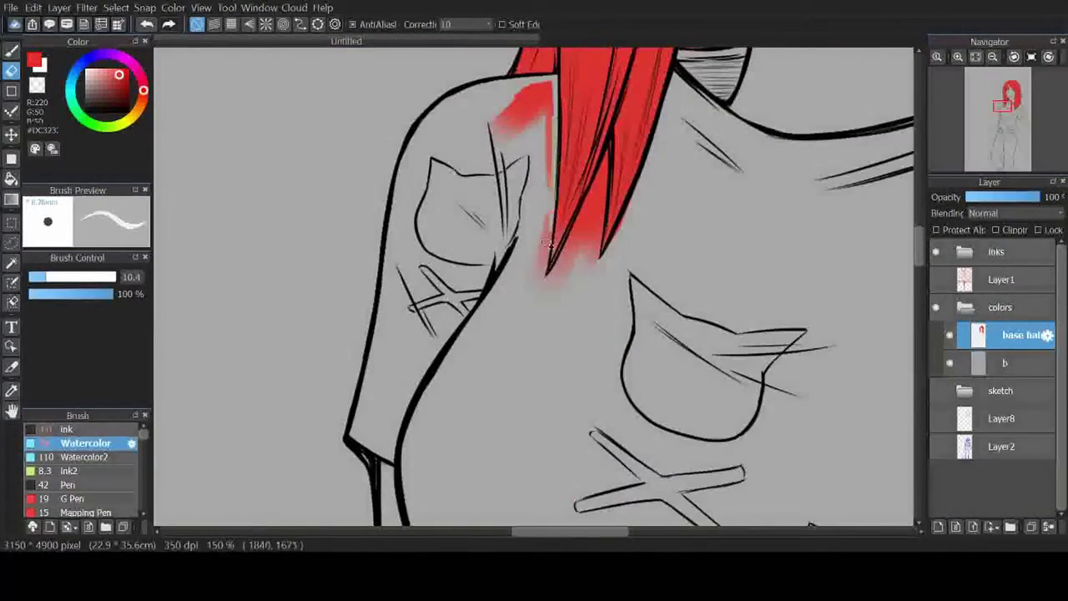
pyautogui.moveTo(505, 91); pyautogui.dragTo(550, 267)
pyautogui.moveTo(542, 100)
pyautogui.mouseDown()
pyautogui.moveTo(605, 175)
pyautogui.moveTo(585, 254)
pyautogui.mouseUp()
pyautogui.press('b')
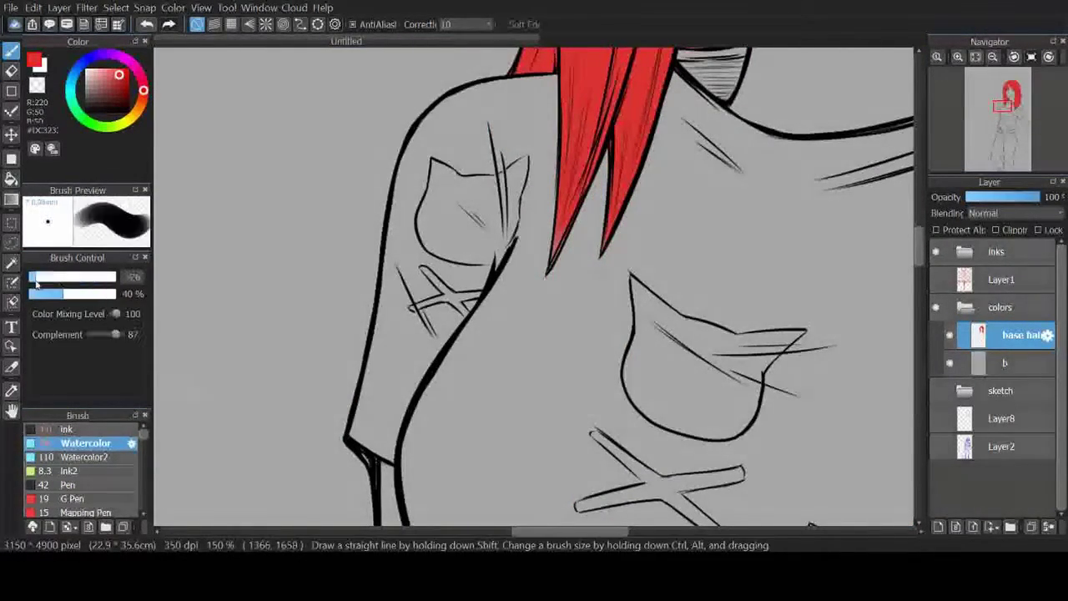
pyautogui.press('e')
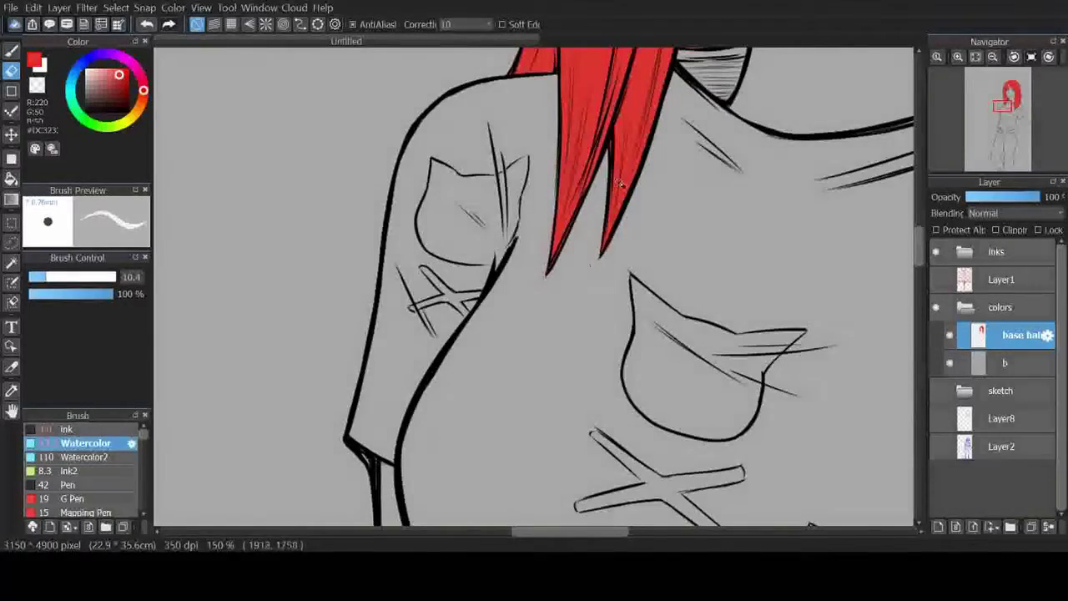
# Step: Erase the red spill outside the right crown outline and across the forehead, fringe edge and left eye area
pyautogui.scroll(10, 619, 183)
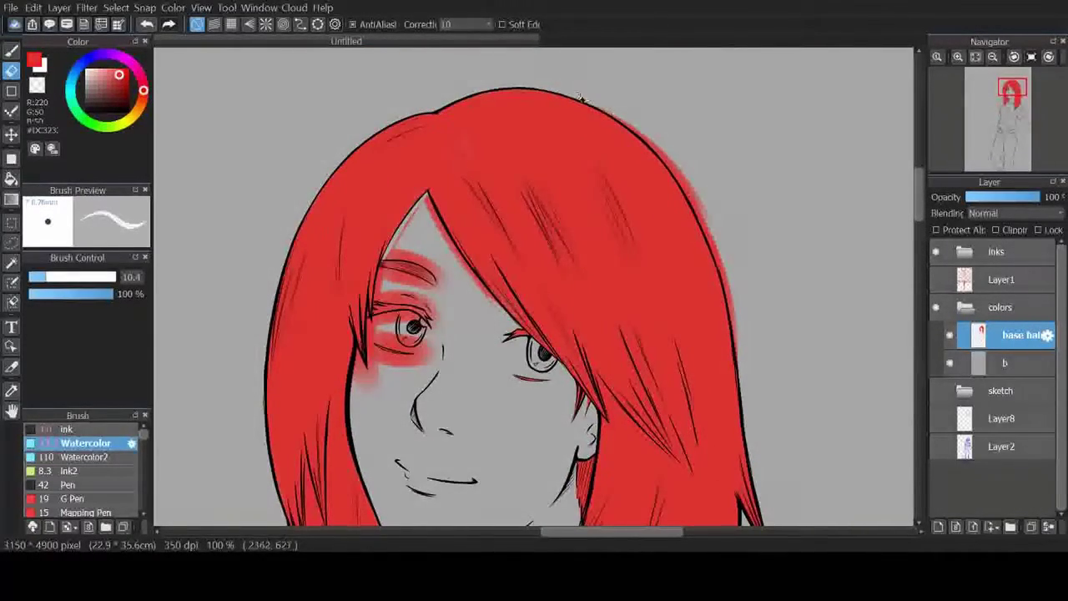
pyautogui.moveTo(654, 143); pyautogui.dragTo(726, 269)
pyautogui.scroll(-5, 367, 354)
pyautogui.moveTo(367, 353)
pyautogui.mouseDown()
pyautogui.moveTo(366, 417)
pyautogui.moveTo(417, 159)
pyautogui.moveTo(634, 263)
pyautogui.mouseUp()
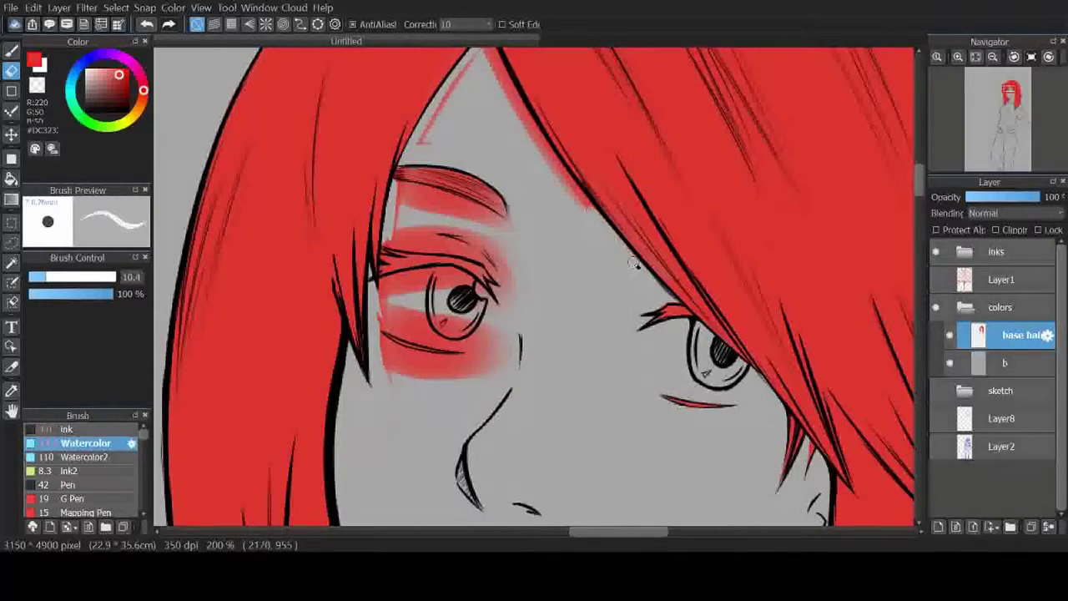
pyautogui.moveTo(512, 93)
pyautogui.mouseDown()
pyautogui.moveTo(512, 173)
pyautogui.moveTo(470, 139)
pyautogui.mouseUp()
pyautogui.moveTo(448, 281)
pyautogui.mouseDown()
pyautogui.moveTo(410, 298)
pyautogui.moveTo(490, 339)
pyautogui.mouseUp()
pyautogui.moveTo(410, 341)
pyautogui.mouseDown()
pyautogui.moveTo(500, 422)
pyautogui.moveTo(392, 455)
pyautogui.moveTo(473, 444)
pyautogui.mouseUp()
# Step: Erase the red inside and below the left eye, keeping only the lash band and lower lid crease colored
pyautogui.scroll(2, 473, 443)
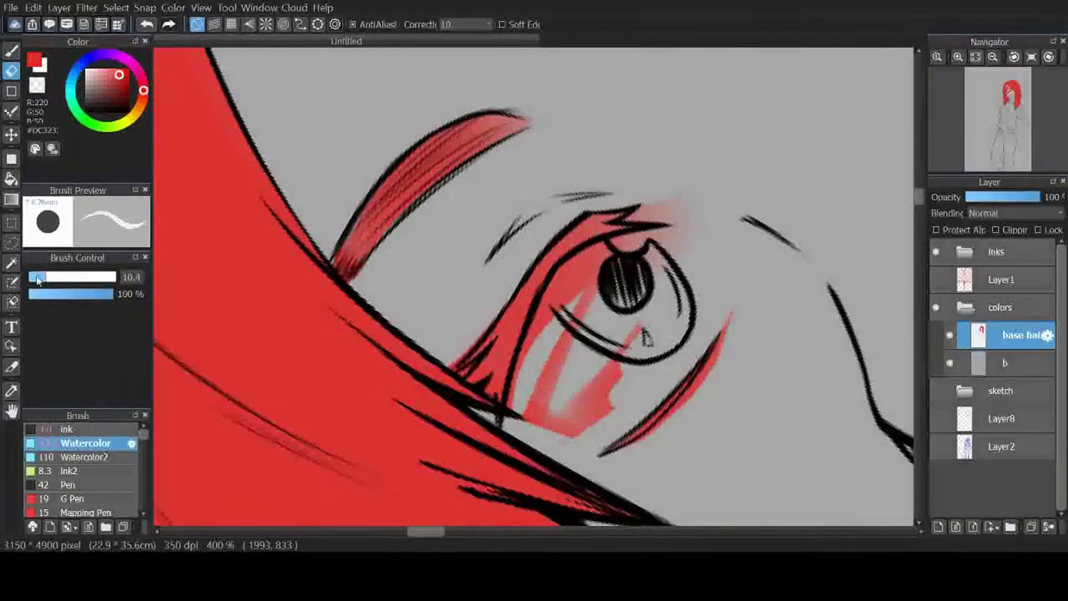
pyautogui.moveTo(584, 279); pyautogui.dragTo(568, 421)
pyautogui.moveTo(722, 313); pyautogui.dragTo(634, 438)
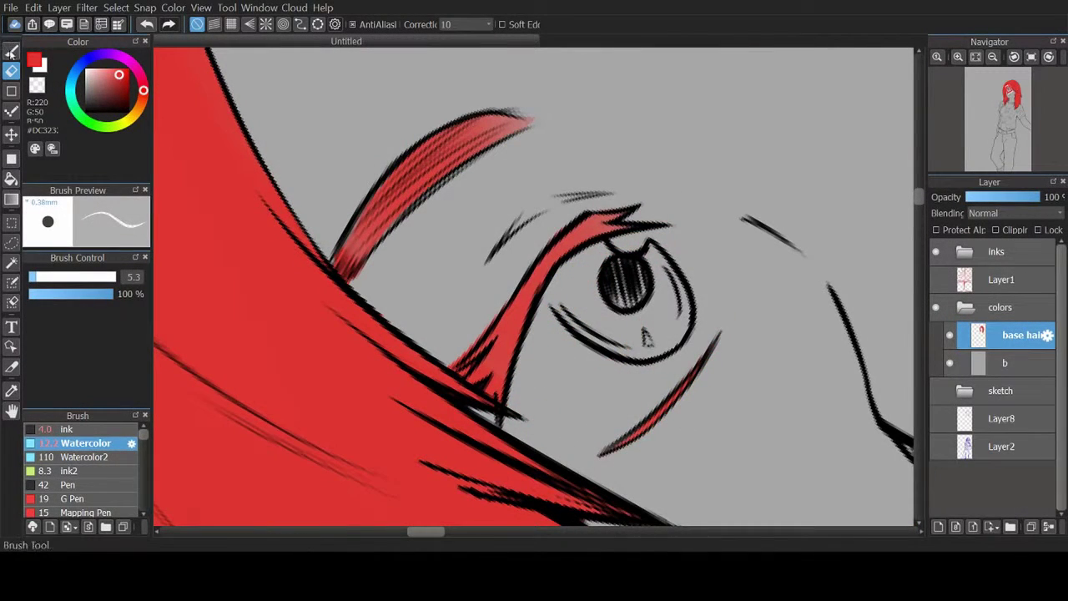
pyautogui.moveTo(693, 379); pyautogui.dragTo(618, 451)
# Step: Even out the red in the left eyebrow with the Watercolor brush at size 6.8
pyautogui.press('b')
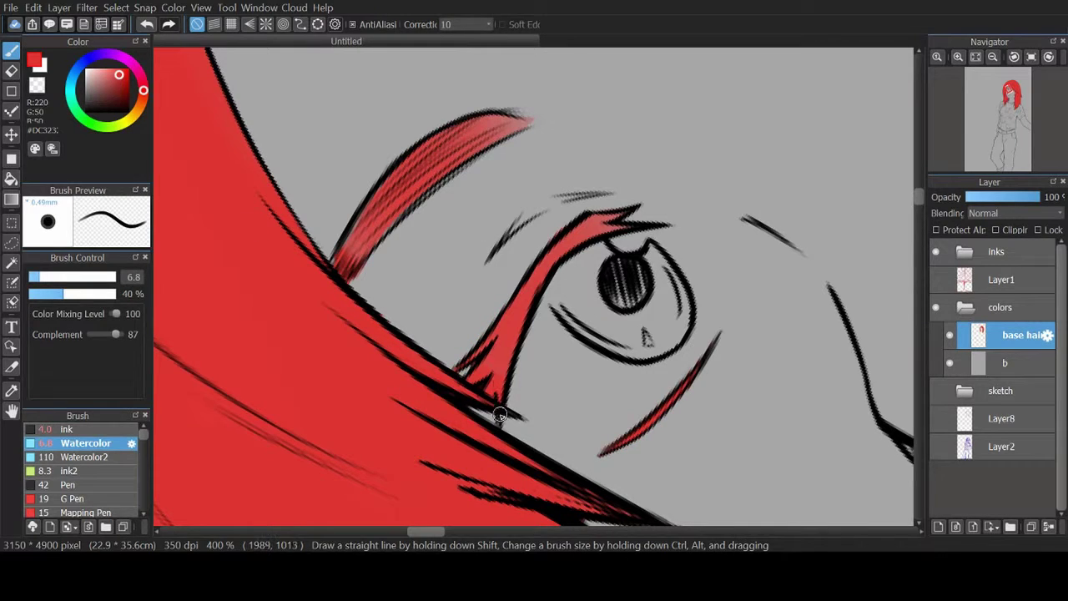
pyautogui.moveTo(355, 250); pyautogui.dragTo(521, 126)
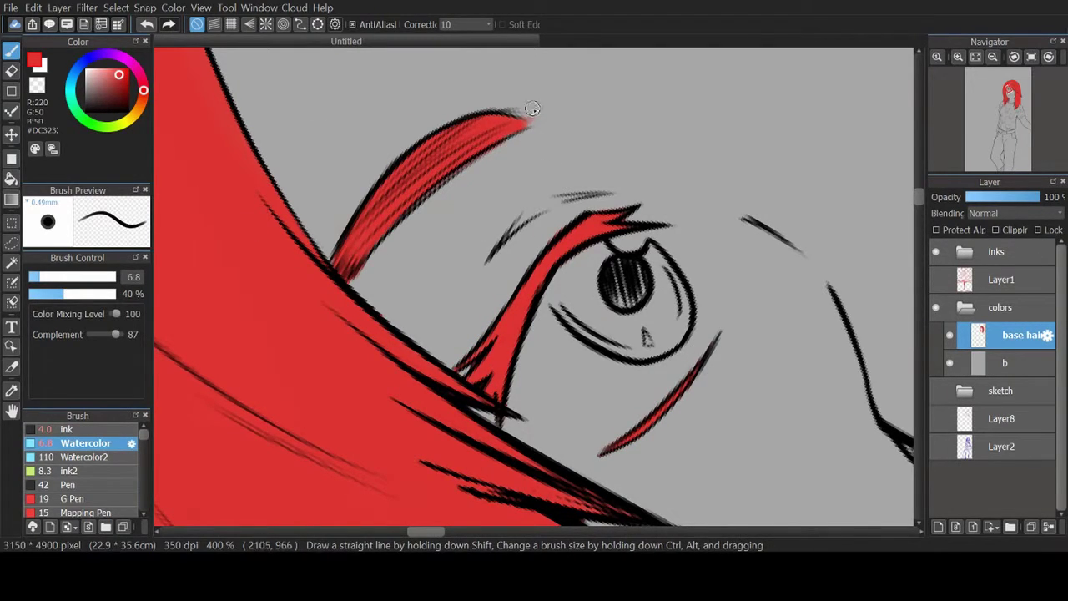
pyautogui.press('e')
pyautogui.scroll(-10, 533, 109)
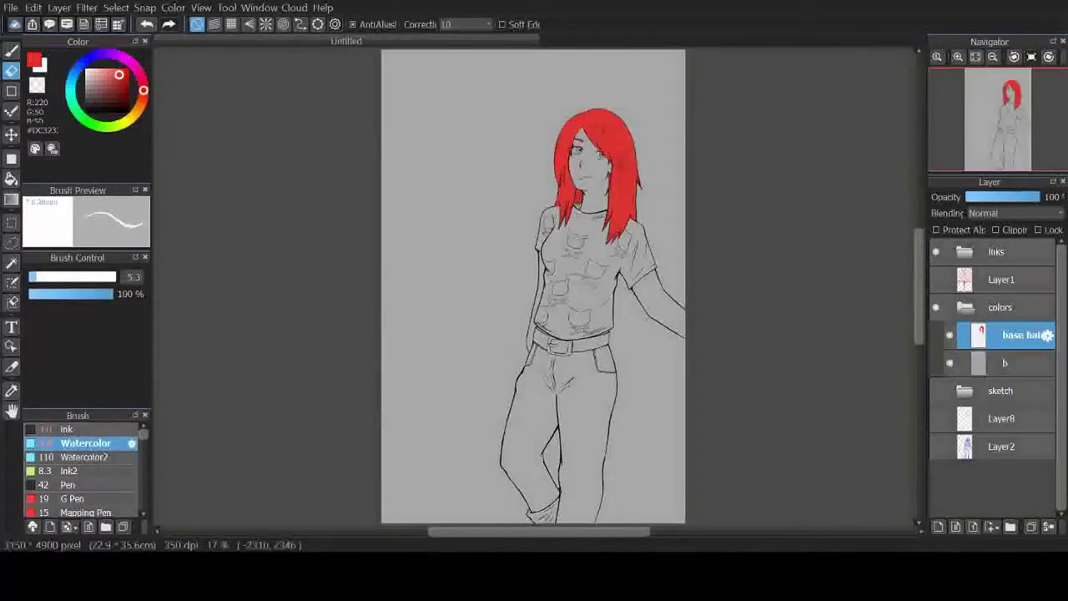
# Step: Add a layer named "base cat" below base hair and choose white for painting the shirt's cat skulls
pyautogui.scroll(5, 555, 331)
pyautogui.hotkey('ctrl', 'shift', 'n')
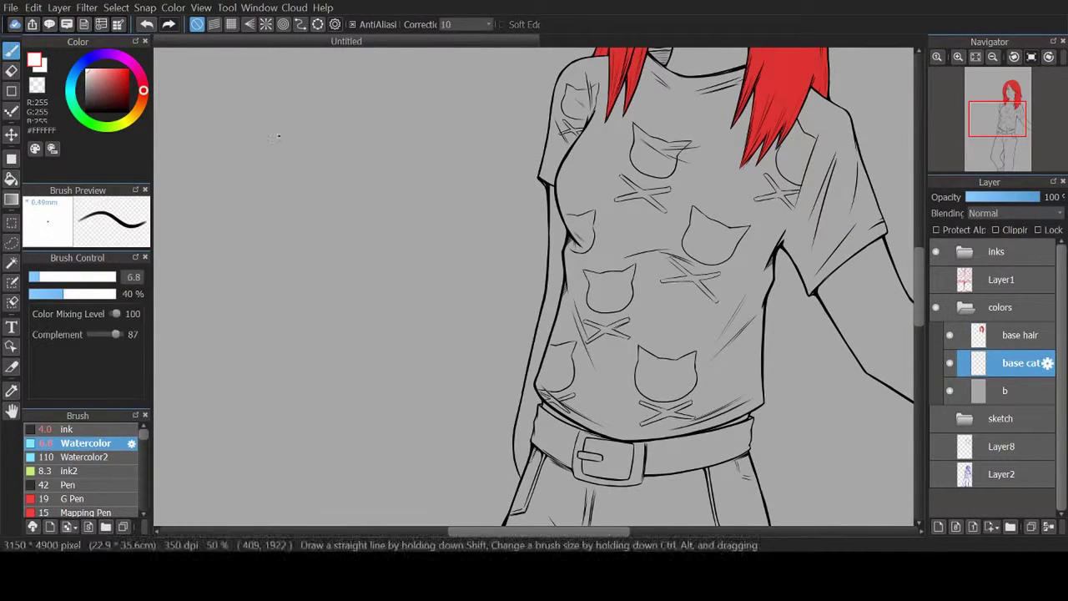
pyautogui.scroll(3, 493, 342)
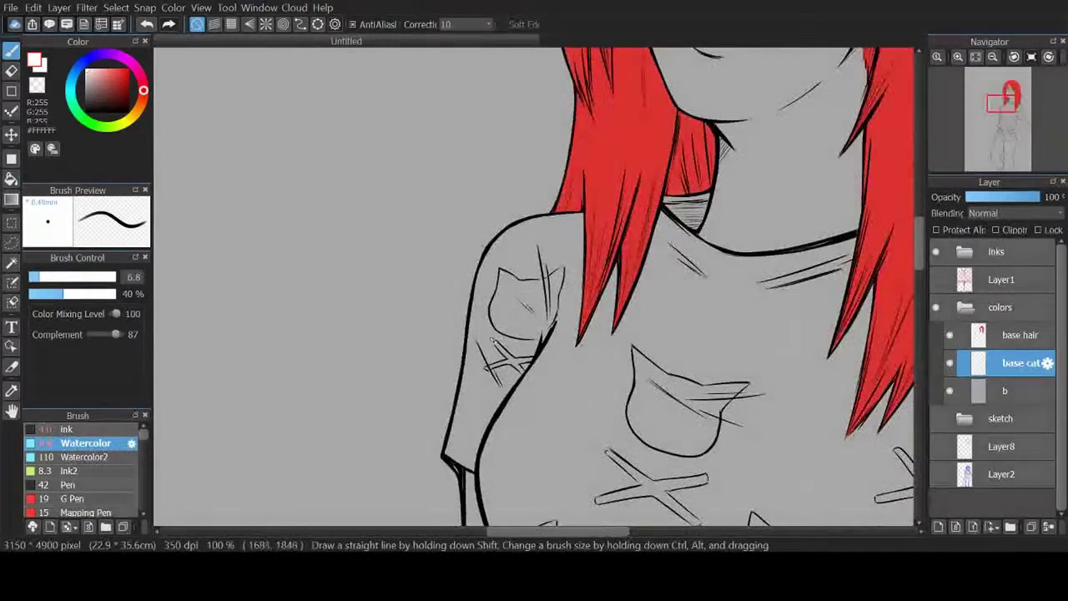
# Step: Fill the cat head and crossbones on the left sleeve with white on the base cat layer
pyautogui.press('Left')
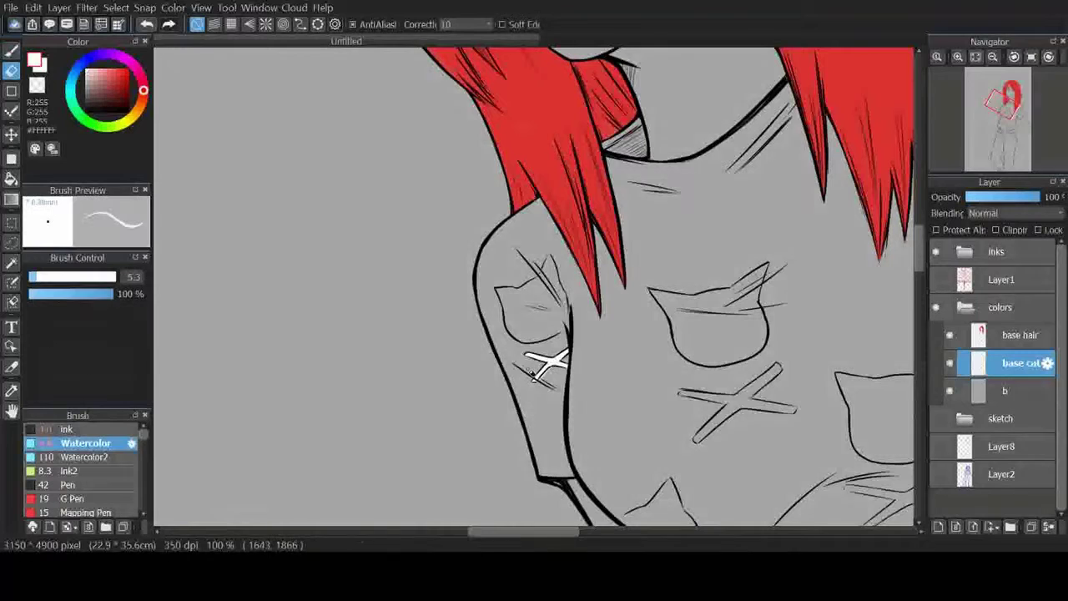
pyautogui.moveTo(497, 290)
pyautogui.mouseDown()
pyautogui.moveTo(505, 313)
pyautogui.moveTo(489, 275)
pyautogui.moveTo(568, 319)
pyautogui.mouseUp()
pyautogui.press('Right')
pyautogui.press('Left')
pyautogui.press('Right')
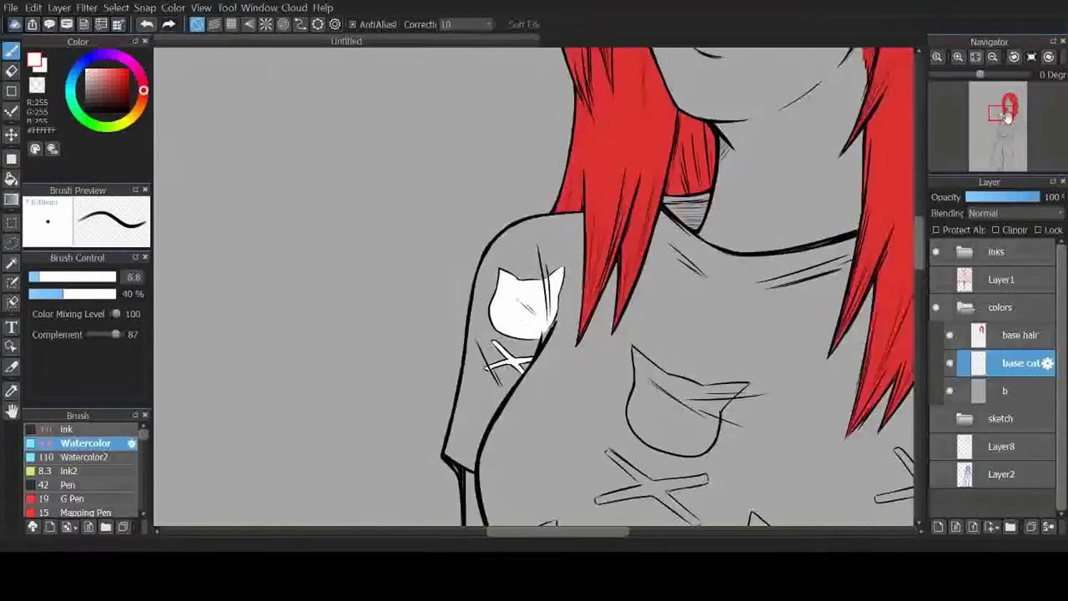
# Step: Paint the cat head at the shirt's left side white and add white crossbones beneath it
pyautogui.scroll(-3, 439, 324)
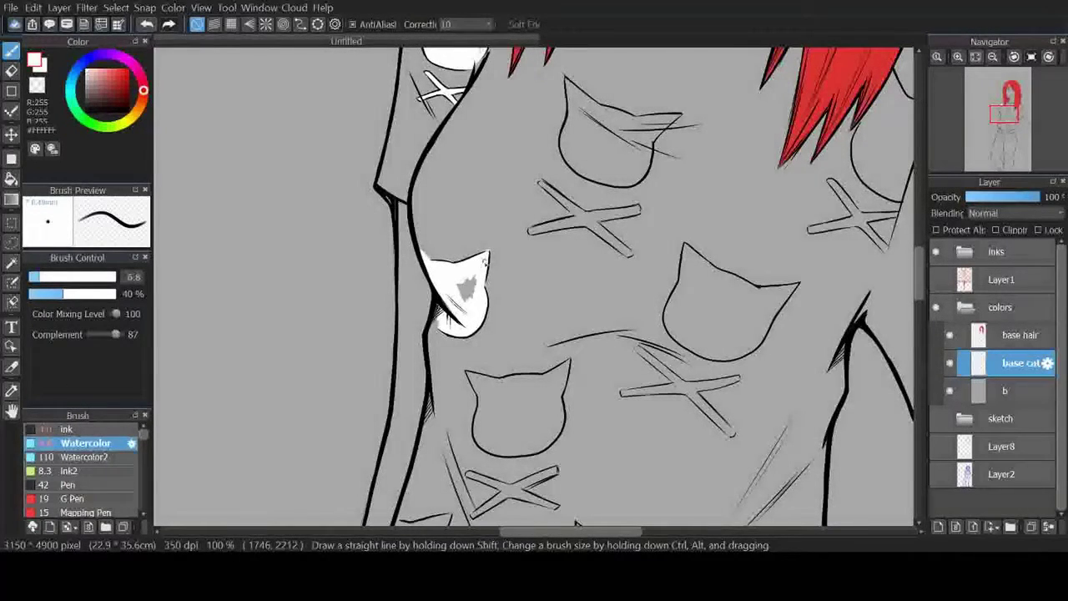
pyautogui.hotkey('ctrl', 'z')
pyautogui.press('e')
pyautogui.press('b')
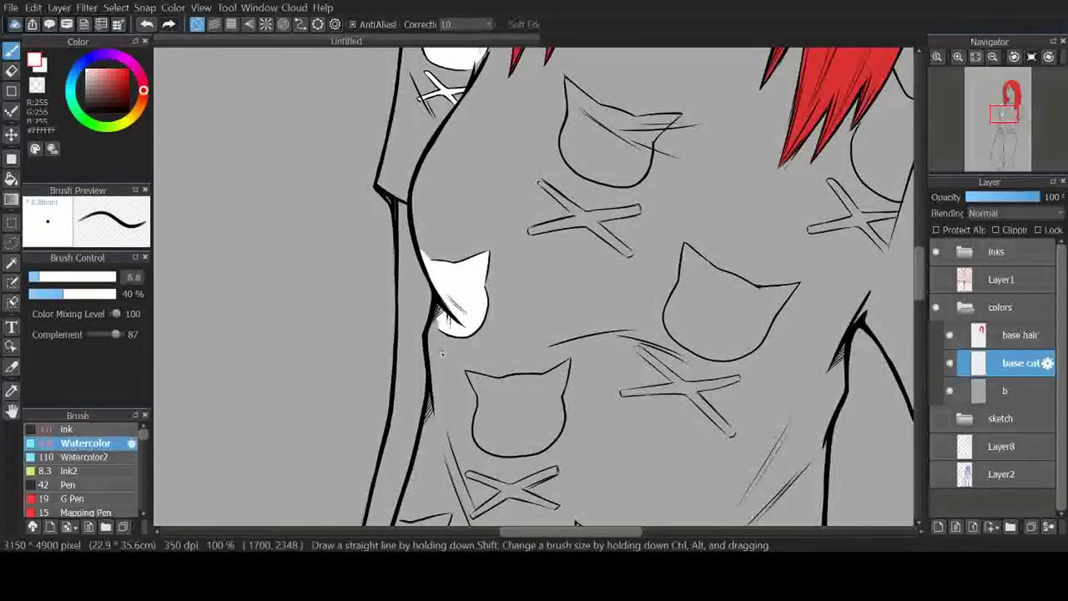
pyautogui.scroll(-5, 432, 374)
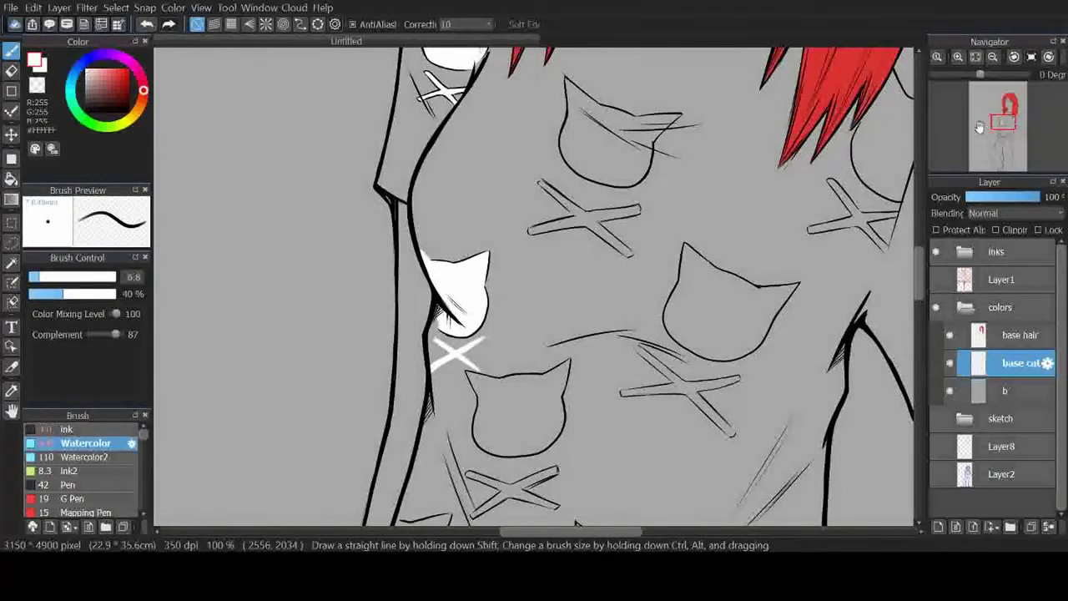
# Step: Fill the cat head and crossbones at the lower-left corner of the shirt with white
pyautogui.hotkey('ctrl', 'Right')
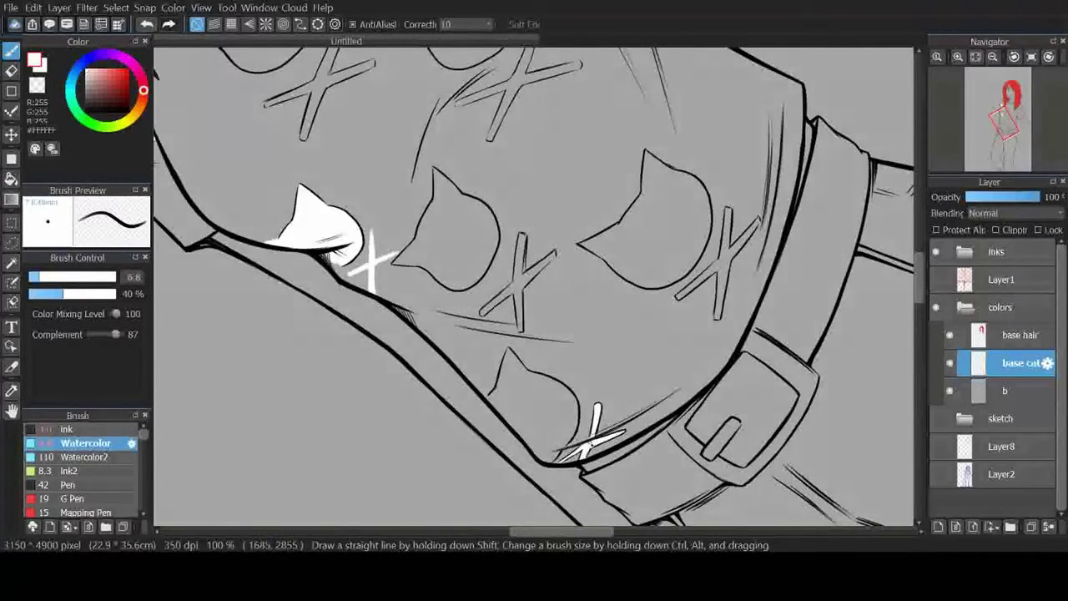
pyautogui.hotkey('ctrl', 'Left')
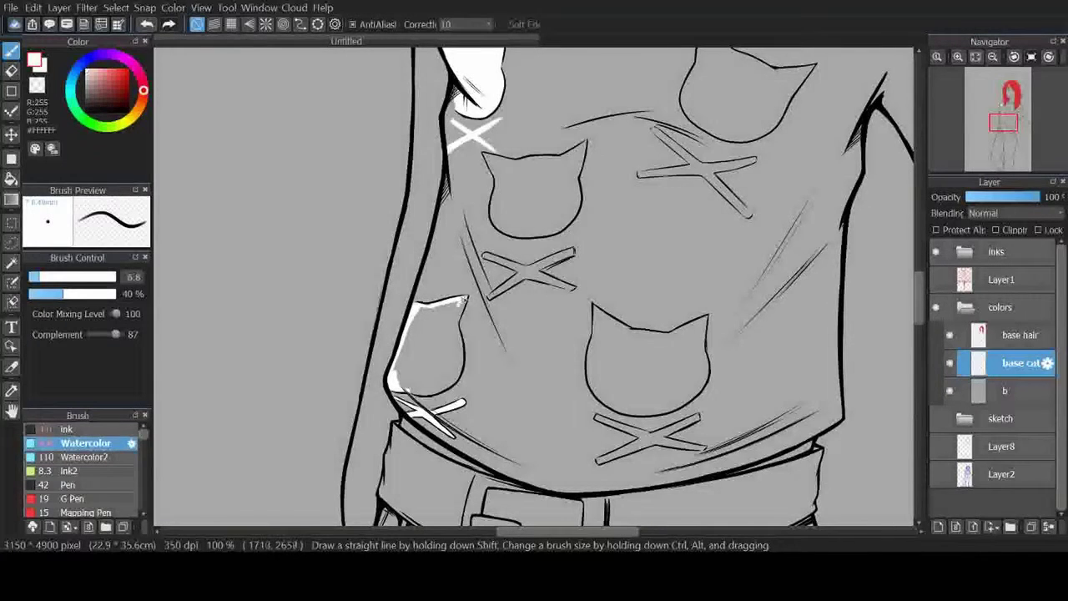
pyautogui.moveTo(435, 399); pyautogui.dragTo(442, 338)
pyautogui.moveTo(396, 379)
pyautogui.mouseDown()
pyautogui.moveTo(454, 376)
pyautogui.moveTo(438, 317)
pyautogui.moveTo(450, 316)
pyautogui.mouseUp()
# Step: Fill the crossbones on the shirt's left side, just above the lower-left cat head, with white
pyautogui.scroll(2, 607, 224)
pyautogui.scroll(-3, 606, 223)
pyautogui.moveTo(306, 344); pyautogui.dragTo(365, 363)
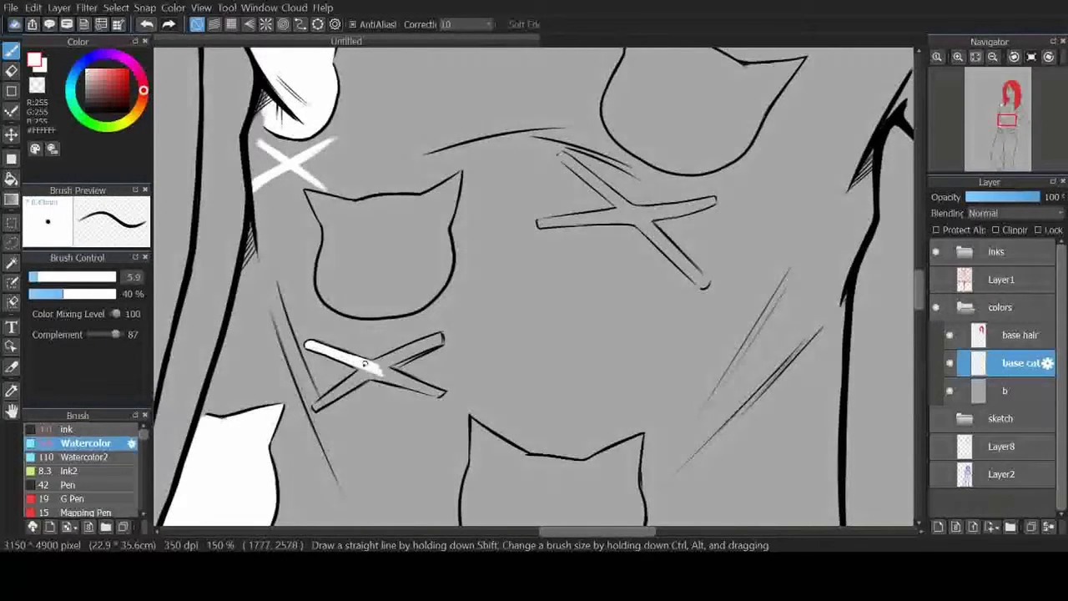
pyautogui.press('Left')
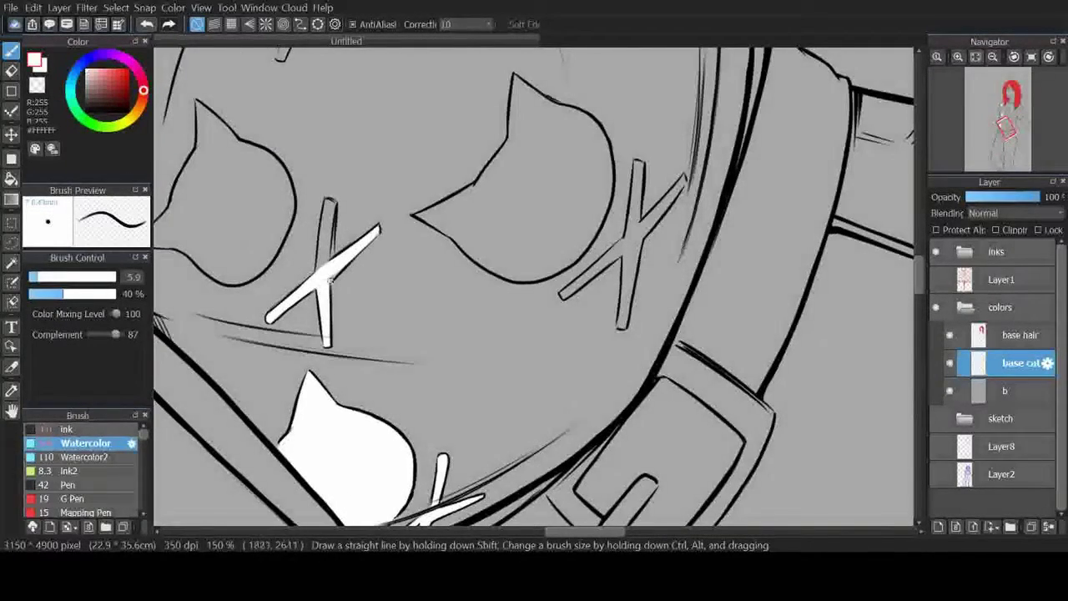
# Step: Paint the cat head above those left-side crossbones white, edges first and the interior with a larger brush
pyautogui.press('Right')
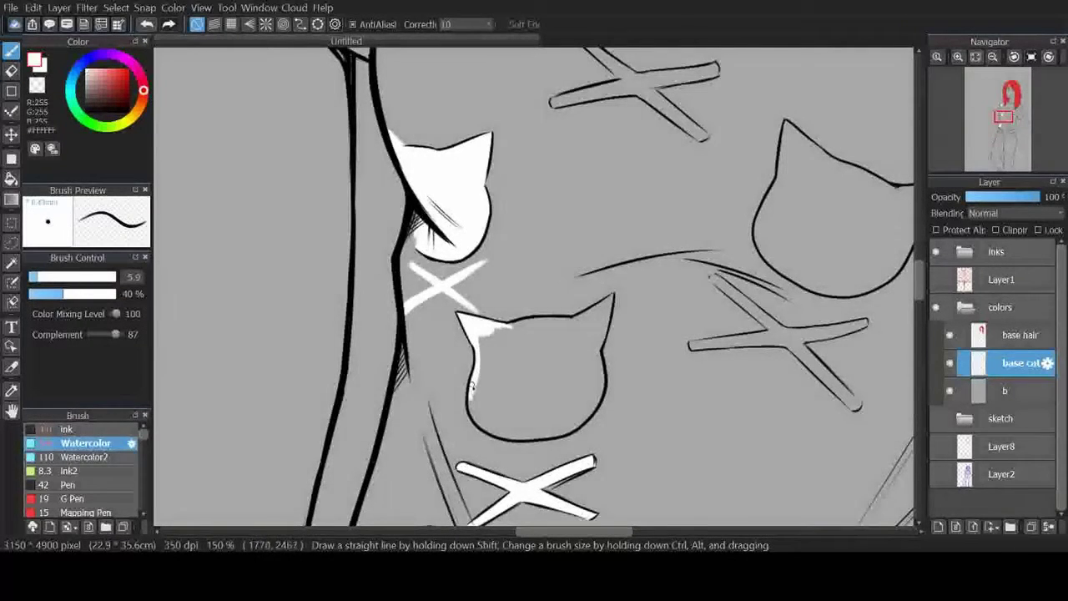
pyautogui.moveTo(600, 385); pyautogui.dragTo(561, 431)
pyautogui.press('Left')
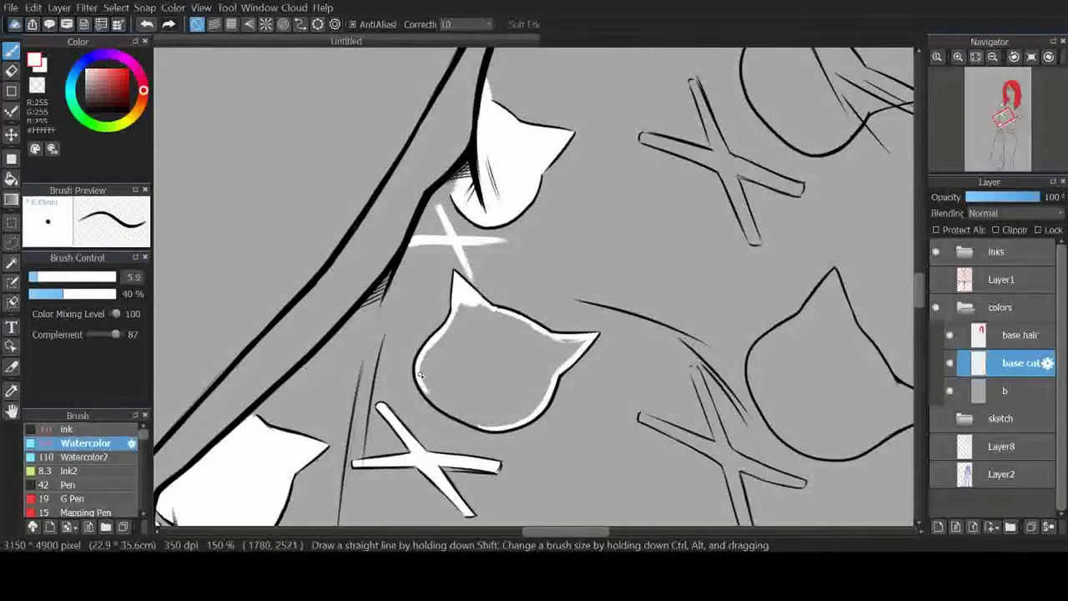
pyautogui.moveTo(421, 361); pyautogui.dragTo(461, 304)
pyautogui.press('Right')
pyautogui.press(']')
pyautogui.moveTo(547, 334)
pyautogui.mouseDown()
pyautogui.moveTo(489, 329)
pyautogui.moveTo(601, 326)
pyautogui.moveTo(583, 409)
pyautogui.moveTo(522, 336)
pyautogui.moveTo(572, 399)
pyautogui.mouseUp()
# Step: Fill the cat head and crossbones at the centre of the shirt's hem with white and trim the overspill
pyautogui.moveTo(651, 518); pyautogui.dragTo(525, 62)
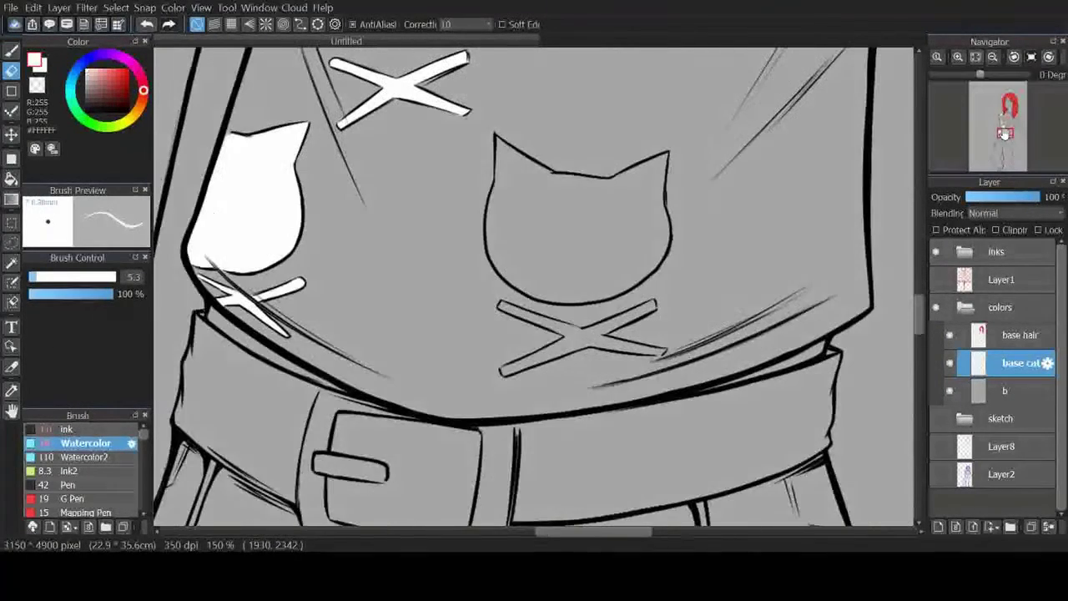
pyautogui.moveTo(505, 191)
pyautogui.mouseDown()
pyautogui.moveTo(528, 245)
pyautogui.moveTo(642, 267)
pyautogui.mouseUp()
pyautogui.press('[')
pyautogui.moveTo(499, 141)
pyautogui.mouseDown()
pyautogui.moveTo(493, 238)
pyautogui.moveTo(542, 296)
pyautogui.moveTo(619, 282)
pyautogui.mouseUp()
pyautogui.moveTo(622, 177)
pyautogui.mouseDown()
pyautogui.moveTo(659, 242)
pyautogui.moveTo(646, 171)
pyautogui.moveTo(567, 167)
pyautogui.moveTo(625, 193)
pyautogui.moveTo(501, 227)
pyautogui.moveTo(618, 282)
pyautogui.mouseUp()
pyautogui.press('e')
pyautogui.press('b')
pyautogui.moveTo(551, 373); pyautogui.dragTo(647, 242)
pyautogui.moveTo(572, 255); pyautogui.dragTo(554, 315)
pyautogui.press('e')
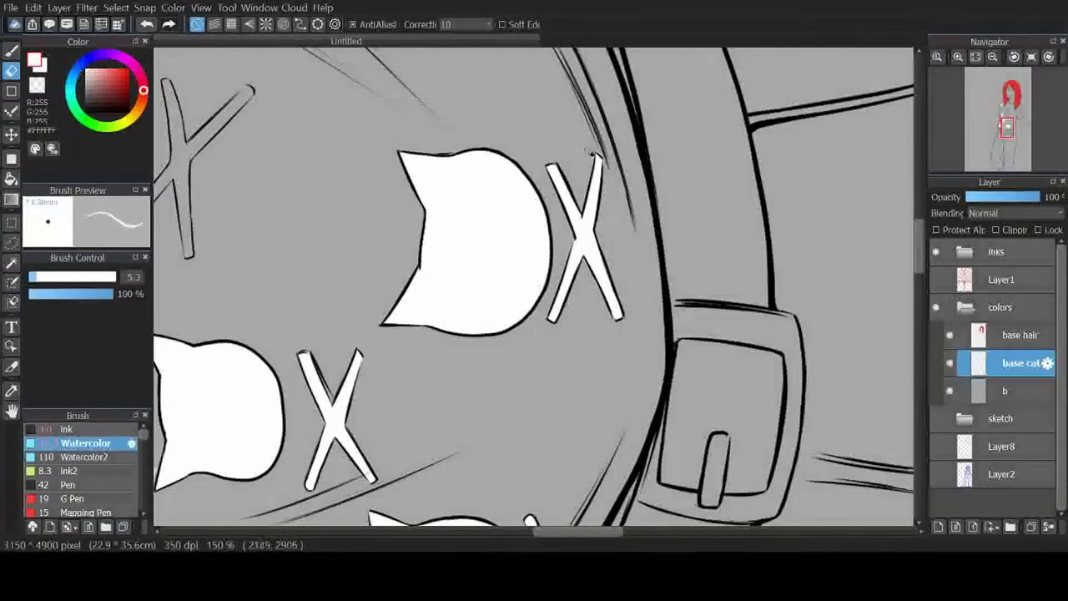
# Step: Fill the cat head on the right middle of the shirt with white and erase paint outside its outline
pyautogui.press('b')
pyautogui.moveTo(482, 175)
pyautogui.mouseDown()
pyautogui.moveTo(457, 262)
pyautogui.moveTo(546, 346)
pyautogui.moveTo(639, 248)
pyautogui.mouseUp()
pyautogui.moveTo(421, 336)
pyautogui.mouseDown()
pyautogui.moveTo(489, 232)
pyautogui.moveTo(517, 275)
pyautogui.moveTo(501, 269)
pyautogui.moveTo(567, 247)
pyautogui.moveTo(564, 284)
pyautogui.moveTo(571, 259)
pyautogui.mouseUp()
pyautogui.press('e')
pyautogui.moveTo(635, 273); pyautogui.dragTo(543, 156)
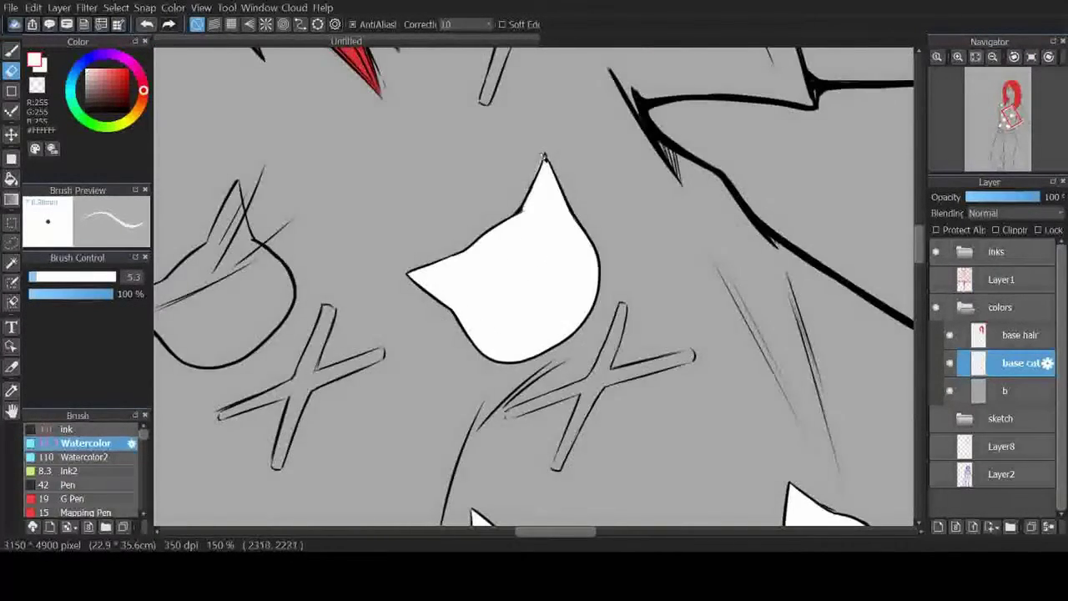
# Step: Fill the crossbones below the middle-right cat head with white and clean up their edges
pyautogui.press('b')
pyautogui.moveTo(624, 305); pyautogui.dragTo(585, 417)
pyautogui.moveTo(584, 417)
pyautogui.mouseDown()
pyautogui.moveTo(704, 269)
pyautogui.moveTo(576, 413)
pyautogui.mouseUp()
pyautogui.press('e')
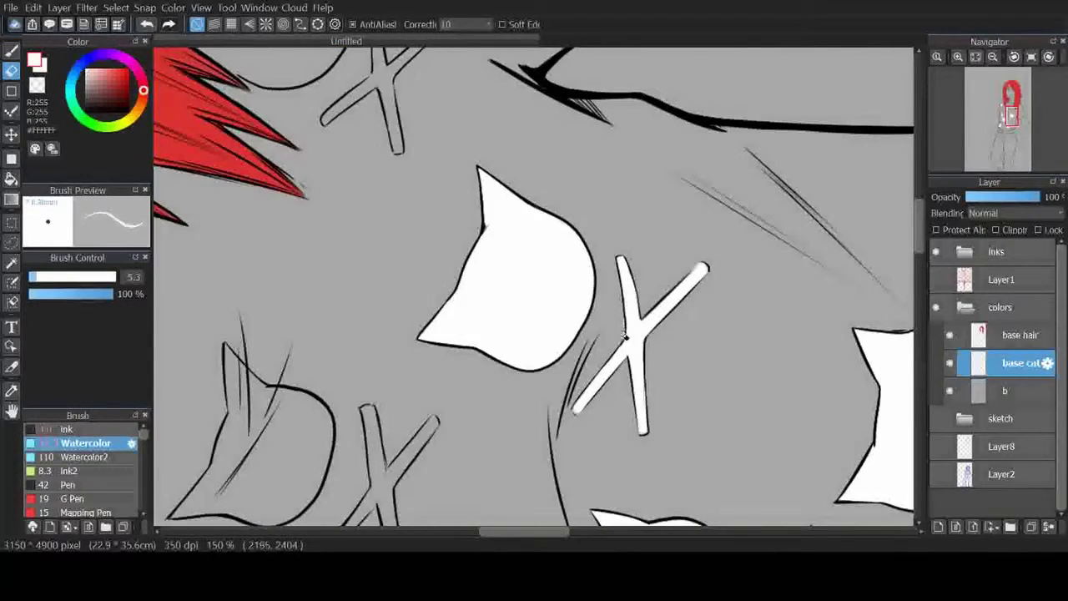
# Step: Paint the cat head beside the right hair strands and its crossbones white, tidying the edges
pyautogui.moveTo(1010, 117); pyautogui.dragTo(1014, 107)
pyautogui.press('b')
pyautogui.moveTo(567, 221)
pyautogui.mouseDown()
pyautogui.moveTo(508, 384)
pyautogui.moveTo(601, 343)
pyautogui.moveTo(521, 356)
pyautogui.moveTo(547, 267)
pyautogui.moveTo(601, 251)
pyautogui.moveTo(576, 350)
pyautogui.moveTo(584, 291)
pyautogui.mouseUp()
pyautogui.moveTo(467, 379); pyautogui.dragTo(555, 482)
pyautogui.moveTo(1012, 106); pyautogui.dragTo(1012, 110)
pyautogui.moveTo(678, 325); pyautogui.dragTo(634, 450)
pyautogui.press('e')
# Step: Fill the crossbones below the upper chest cat head with white
pyautogui.moveTo(988, 100); pyautogui.dragTo(1008, 119)
pyautogui.press('b')
pyautogui.moveTo(346, 342); pyautogui.dragTo(478, 445)
pyautogui.moveTo(1006, 121); pyautogui.dragTo(1009, 108)
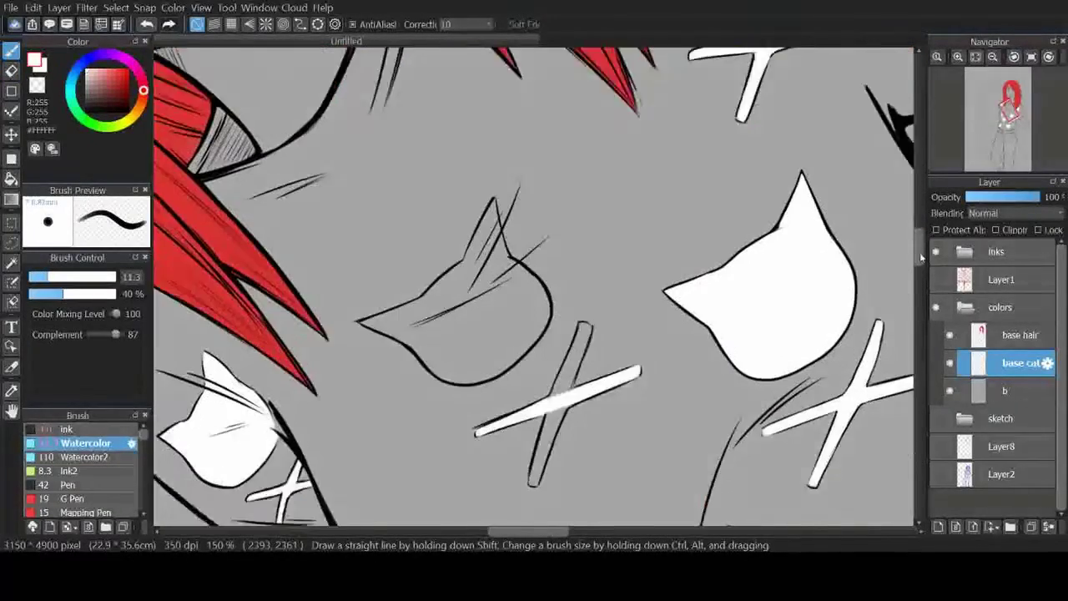
pyautogui.moveTo(565, 315)
pyautogui.mouseDown()
pyautogui.moveTo(538, 417)
pyautogui.moveTo(585, 271)
pyautogui.mouseUp()
pyautogui.moveTo(1010, 106); pyautogui.dragTo(1008, 115)
# Step: Fill the upper chest cat head with white, including both ears
pyautogui.moveTo(474, 125)
pyautogui.mouseDown()
pyautogui.moveTo(471, 230)
pyautogui.moveTo(544, 283)
pyautogui.moveTo(643, 179)
pyautogui.mouseUp()
pyautogui.moveTo(1006, 111); pyautogui.dragTo(1009, 107)
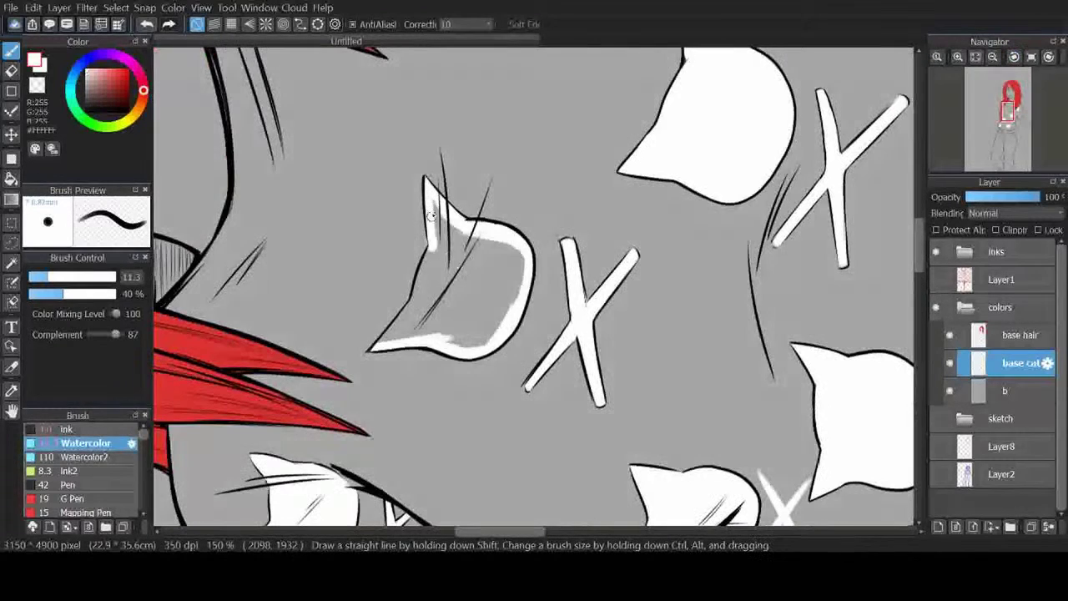
pyautogui.moveTo(427, 194)
pyautogui.mouseDown()
pyautogui.moveTo(498, 334)
pyautogui.moveTo(433, 300)
pyautogui.moveTo(492, 276)
pyautogui.moveTo(512, 245)
pyautogui.mouseUp()
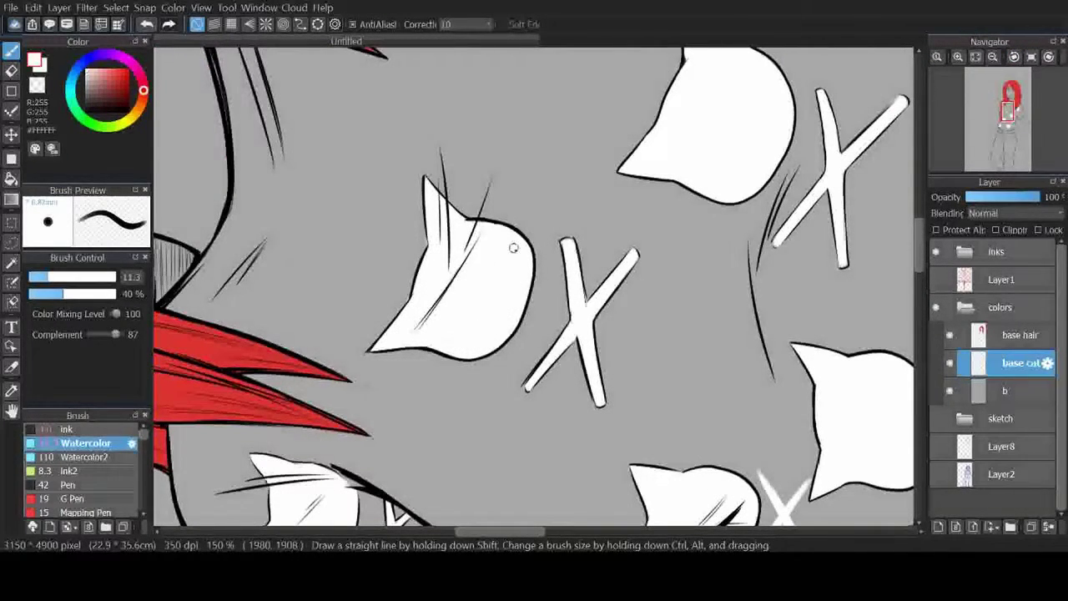
pyautogui.press('e')
pyautogui.press('e')
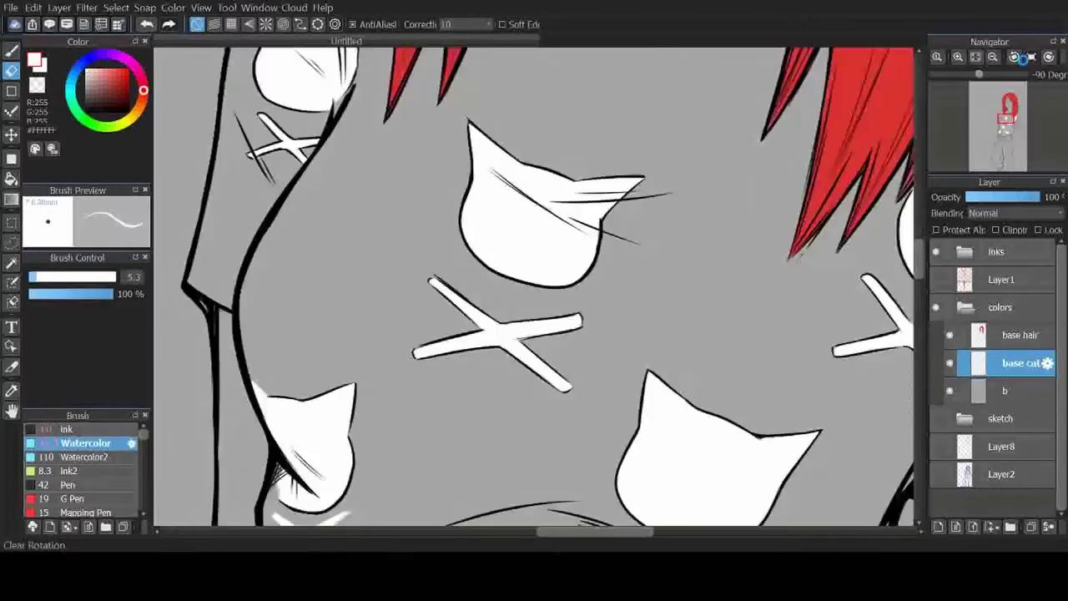
# Step: Add a layer named base shirt above layer b and set the brush colour to dark grey #4C4C4C
pyautogui.click(1002, 169)
pyautogui.moveTo(1001, 169); pyautogui.dragTo(999, 123)
pyautogui.click(981, 390)
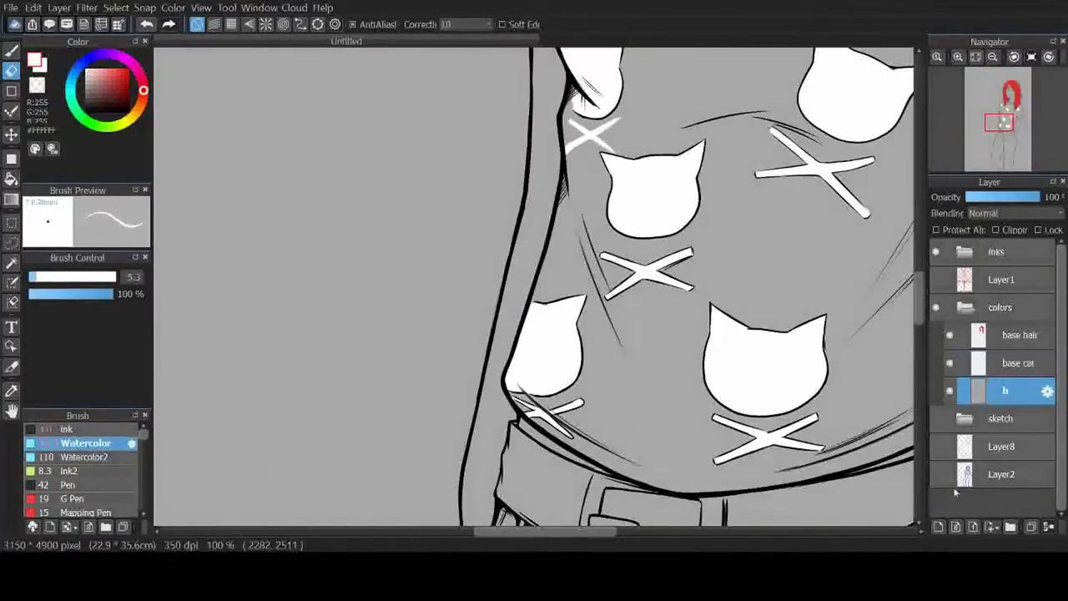
pyautogui.hotkey('ctrl', 'shift', 'n')
pyautogui.press('b')
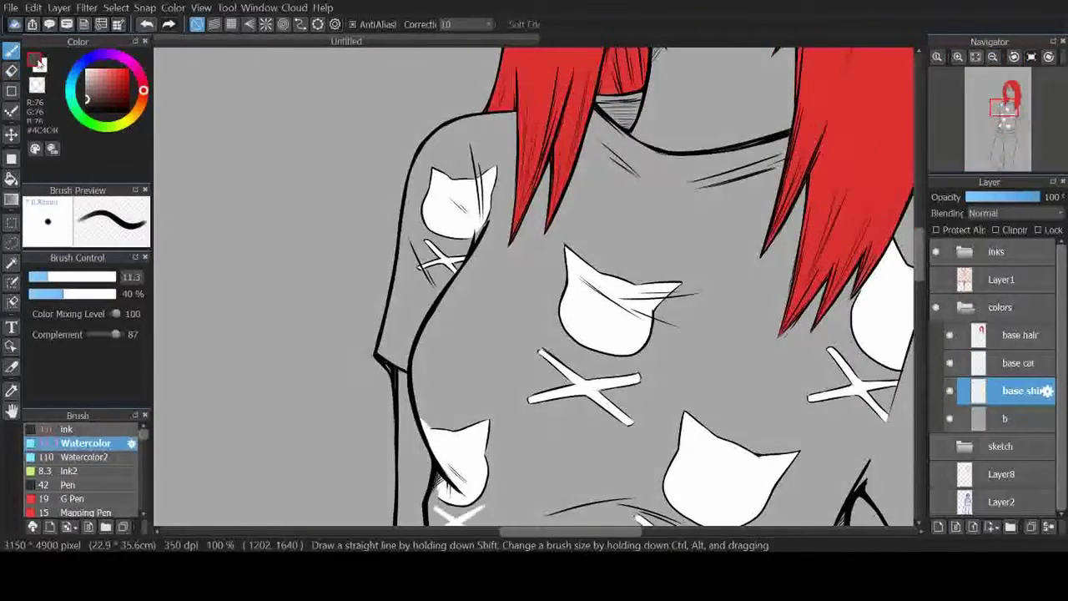
# Step: Paint dark grey along the left sleeve's edges and around its crossbones
pyautogui.moveTo(416, 273)
pyautogui.mouseDown()
pyautogui.moveTo(451, 275)
pyautogui.moveTo(421, 325)
pyautogui.moveTo(426, 247)
pyautogui.moveTo(451, 274)
pyautogui.moveTo(488, 221)
pyautogui.mouseUp()
pyautogui.moveTo(413, 350); pyautogui.dragTo(403, 250)
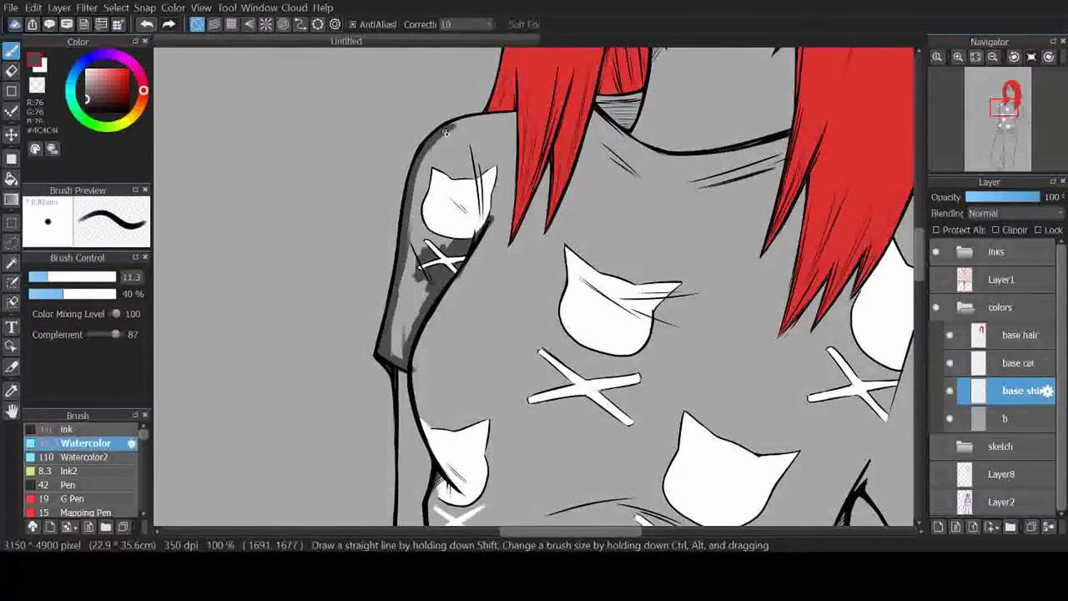
pyautogui.moveTo(513, 116); pyautogui.dragTo(501, 267)
# Step: Paint dark grey on the base shirt layer around the tips of the left hair strands
pyautogui.click(1018, 335)
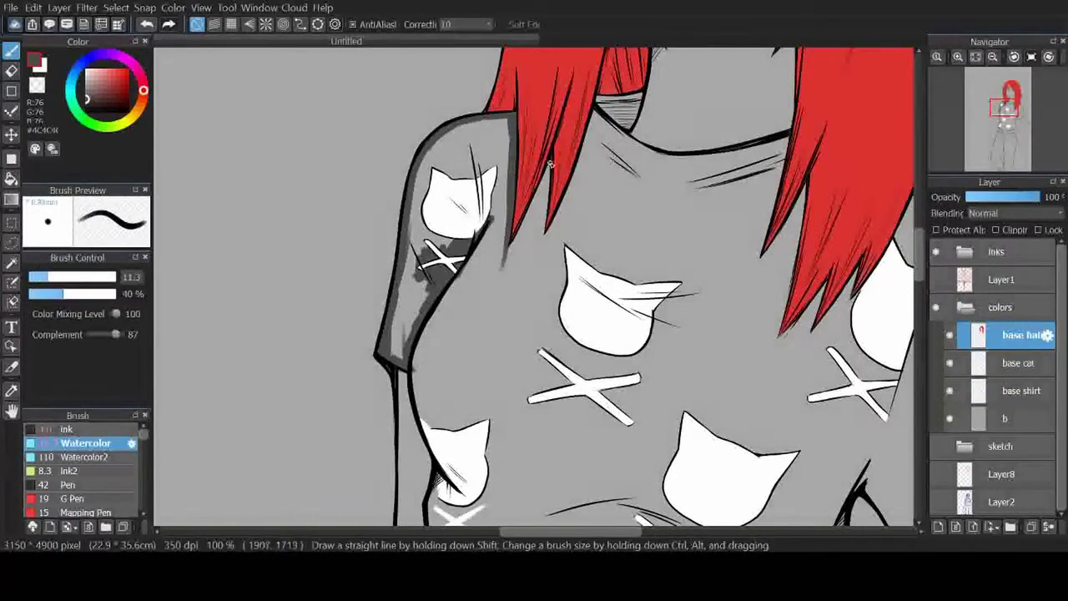
pyautogui.click(1017, 390)
pyautogui.moveTo(546, 163)
pyautogui.mouseDown()
pyautogui.moveTo(503, 260)
pyautogui.moveTo(524, 243)
pyautogui.mouseUp()
pyautogui.moveTo(596, 106)
pyautogui.mouseDown()
pyautogui.moveTo(567, 201)
pyautogui.moveTo(576, 205)
pyautogui.mouseUp()
# Step: Fill the inner collar and edge the shirt's neckline with dark grey
pyautogui.click(1014, 56)
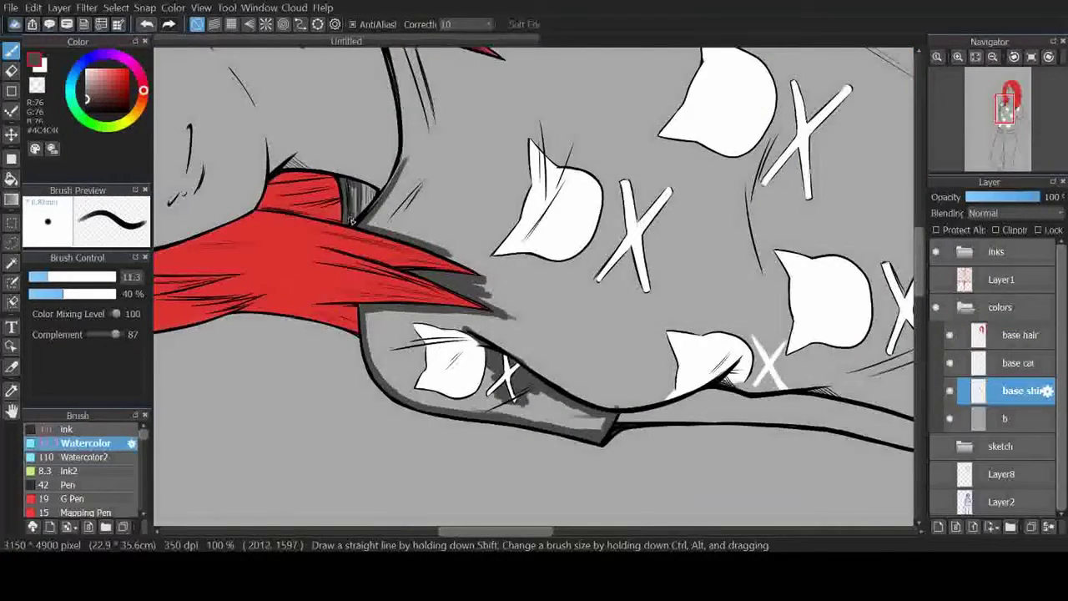
pyautogui.press('Left')
pyautogui.press('Right')
pyautogui.press('Left')
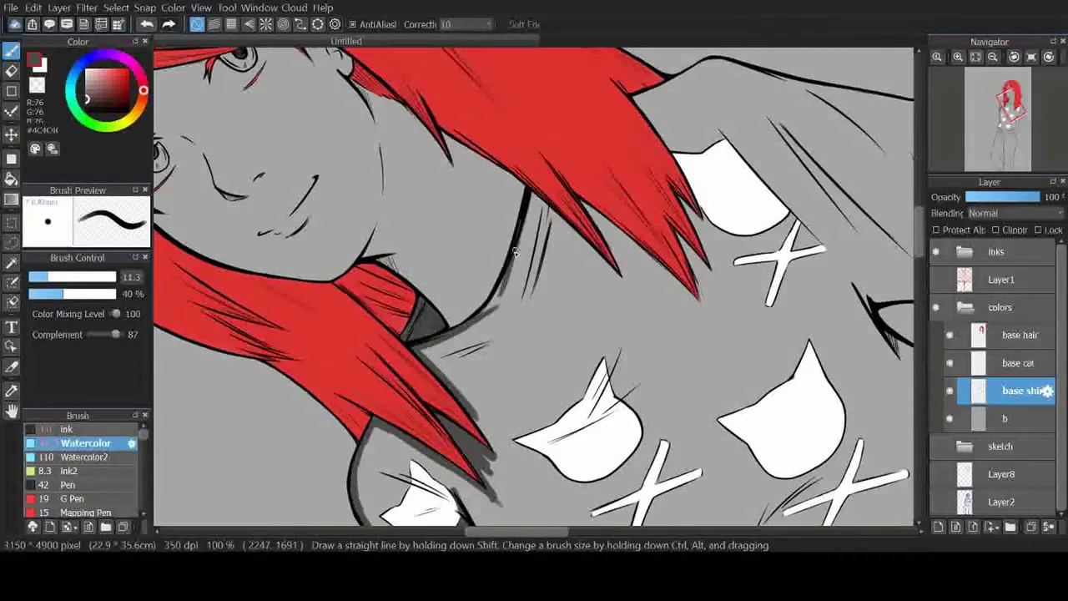
pyautogui.moveTo(537, 194); pyautogui.dragTo(482, 312)
pyautogui.moveTo(554, 193); pyautogui.dragTo(517, 265)
# Step: Paint dark grey on the shirt around the pointed ends of the right hair strands
pyautogui.press('Right')
pyautogui.moveTo(639, 269); pyautogui.dragTo(577, 377)
pyautogui.moveTo(632, 290); pyautogui.dragTo(601, 439)
pyautogui.moveTo(689, 367); pyautogui.dragTo(601, 443)
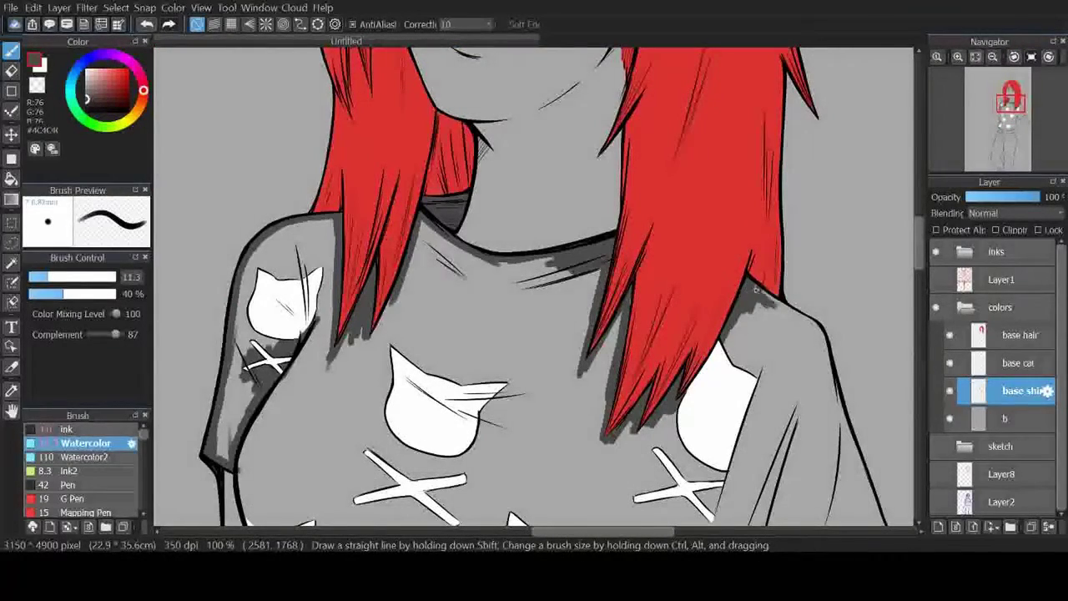
# Step: Touch up the hair colour near the right shoulder on the base hair layer, then reselect base shirt
pyautogui.click(1020, 335)
pyautogui.moveTo(755, 288)
pyautogui.mouseDown()
pyautogui.moveTo(797, 317)
pyautogui.moveTo(828, 434)
pyautogui.moveTo(634, 83)
pyautogui.mouseUp()
pyautogui.press('e')
pyautogui.click(1019, 391)
# Step: Paint dark grey along the shirt's right armpit and the upper part of its side seam
pyautogui.press('b')
pyautogui.moveTo(459, 304); pyautogui.dragTo(425, 414)
pyautogui.moveTo(438, 391); pyautogui.dragTo(427, 466)
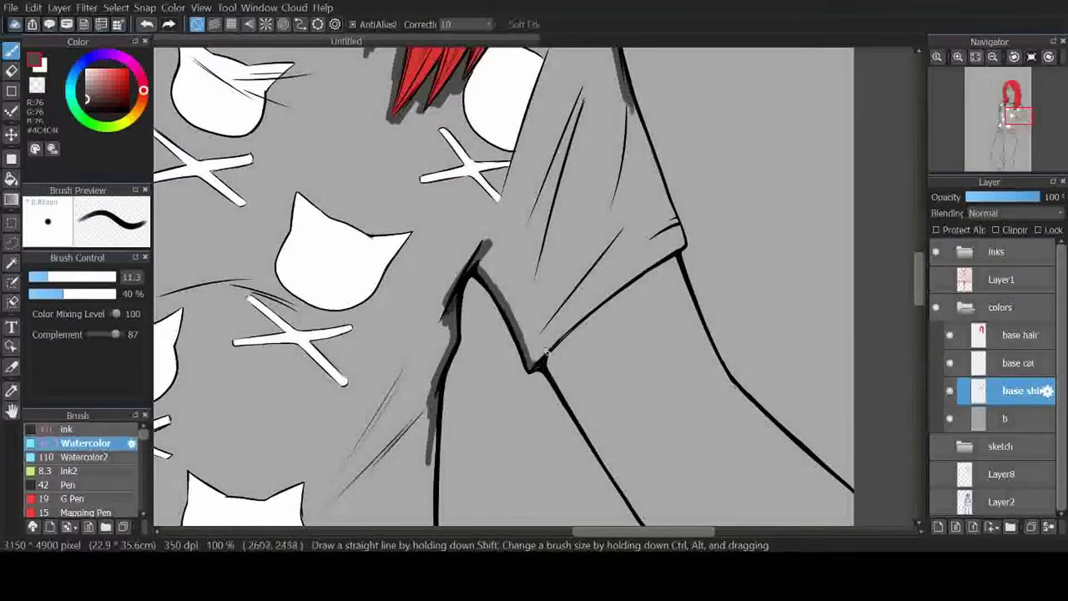
# Step: Edge the right sleeve's hem, outer side and underarm corner with dark grey
pyautogui.moveTo(547, 351); pyautogui.dragTo(667, 252)
pyautogui.moveTo(597, 300); pyautogui.dragTo(683, 242)
pyautogui.press('Left')
pyautogui.moveTo(711, 162); pyautogui.dragTo(678, 326)
pyautogui.moveTo(514, 231); pyautogui.dragTo(498, 288)
pyautogui.press('Right')
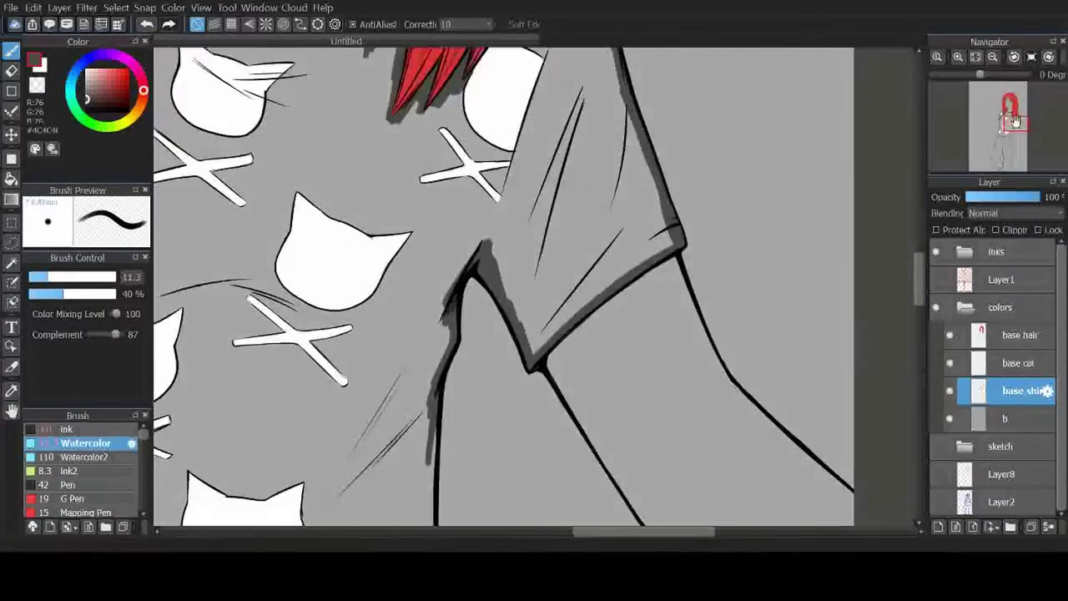
# Step: Edge the shirt's lower-left side and hem in dark grey and clean up the crossbones on the base cat layer
pyautogui.moveTo(1015, 121)
pyautogui.mouseDown()
pyautogui.moveTo(1013, 132)
pyautogui.moveTo(1007, 116)
pyautogui.moveTo(1008, 126)
pyautogui.mouseUp()
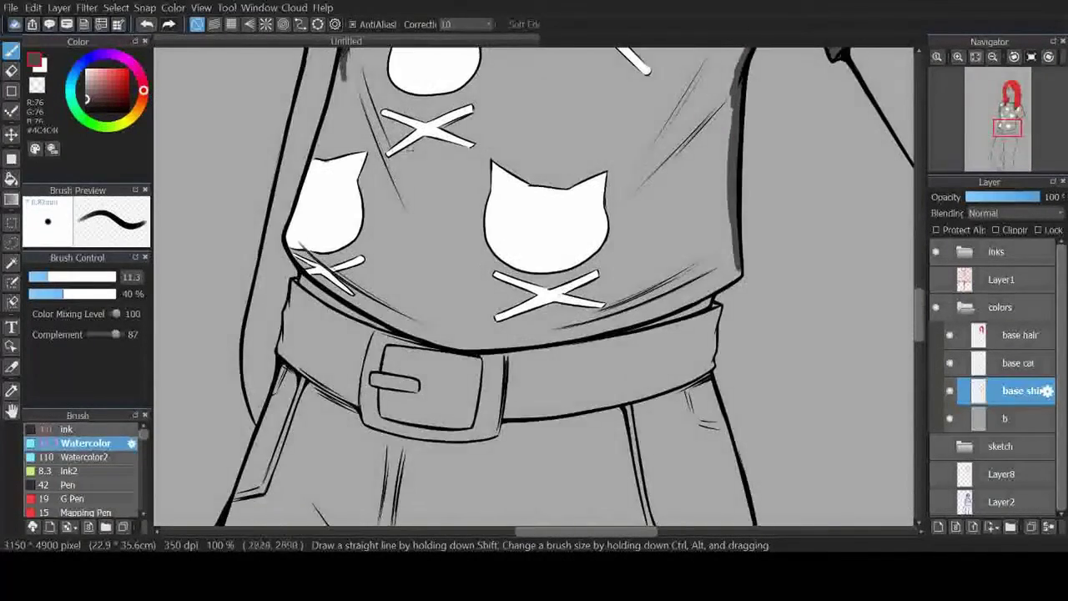
pyautogui.moveTo(344, 55); pyautogui.dragTo(317, 159)
pyautogui.moveTo(290, 245); pyautogui.dragTo(411, 329)
pyautogui.click(1019, 363)
pyautogui.press('e')
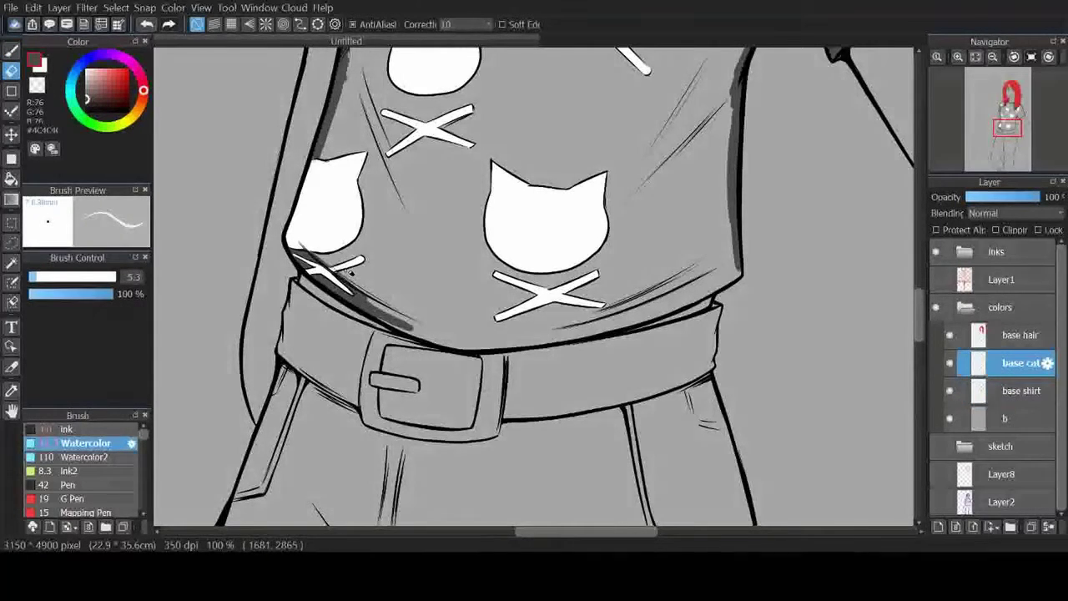
# Step: Paint dark grey along the shirt's bottom hem on the base shirt layer, from left side to right corner
pyautogui.click(1019, 391)
pyautogui.press('b')
pyautogui.press('Left')
pyautogui.moveTo(325, 348); pyautogui.dragTo(417, 380)
pyautogui.moveTo(707, 171)
pyautogui.mouseDown()
pyautogui.moveTo(636, 265)
pyautogui.moveTo(515, 376)
pyautogui.moveTo(440, 390)
pyautogui.mouseUp()
pyautogui.moveTo(689, 179); pyautogui.dragTo(567, 327)
pyautogui.press('Right')
# Step: Fill the rest of the shirt and sleeves with dark grey using a large brush
pyautogui.scroll(-3, 534, 292)
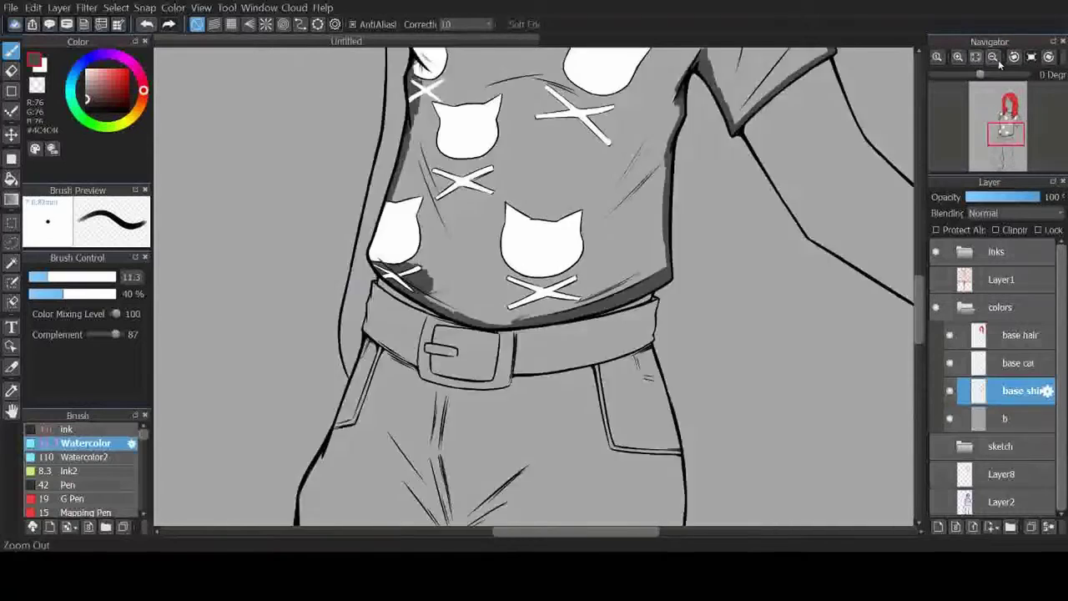
pyautogui.moveTo(365, 110)
pyautogui.mouseDown()
pyautogui.moveTo(338, 219)
pyautogui.moveTo(368, 219)
pyautogui.moveTo(359, 379)
pyautogui.moveTo(434, 467)
pyautogui.moveTo(526, 447)
pyautogui.mouseUp()
pyautogui.moveTo(556, 297)
pyautogui.mouseDown()
pyautogui.moveTo(500, 450)
pyautogui.moveTo(584, 233)
pyautogui.moveTo(667, 275)
pyautogui.moveTo(654, 230)
pyautogui.moveTo(634, 250)
pyautogui.mouseUp()
pyautogui.moveTo(409, 159)
pyautogui.mouseDown()
pyautogui.moveTo(418, 179)
pyautogui.moveTo(500, 125)
pyautogui.moveTo(523, 137)
pyautogui.moveTo(584, 219)
pyautogui.moveTo(609, 209)
pyautogui.moveTo(584, 284)
pyautogui.moveTo(515, 382)
pyautogui.moveTo(384, 409)
pyautogui.moveTo(434, 208)
pyautogui.moveTo(501, 351)
pyautogui.mouseUp()
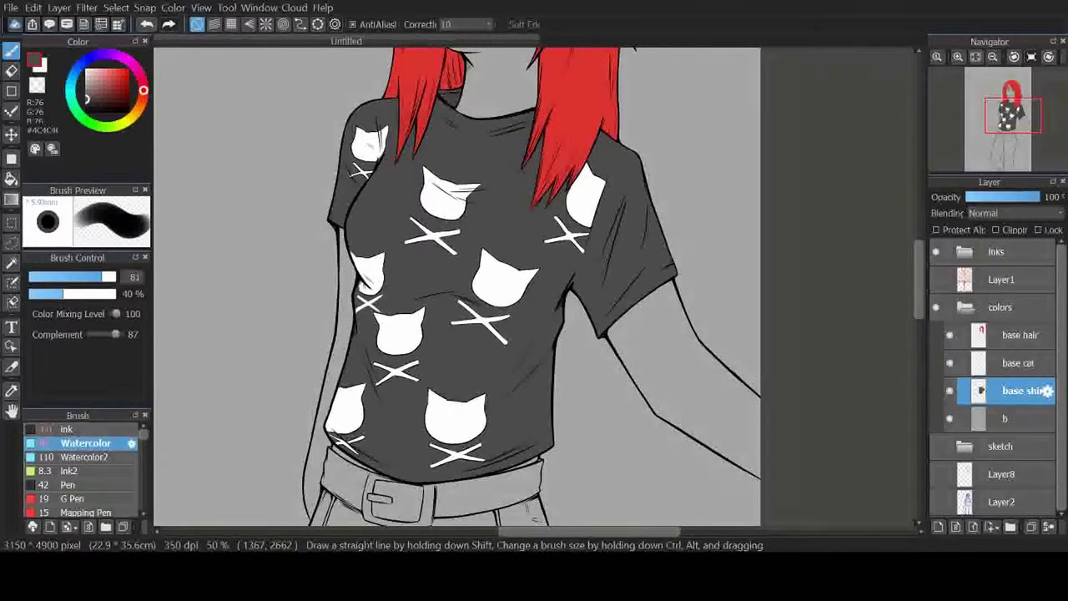
# Step: Add a layer above layer b and name it "base belt"
pyautogui.click(1005, 418)
pyautogui.hotkey('ctrl', 'shift', 'n')
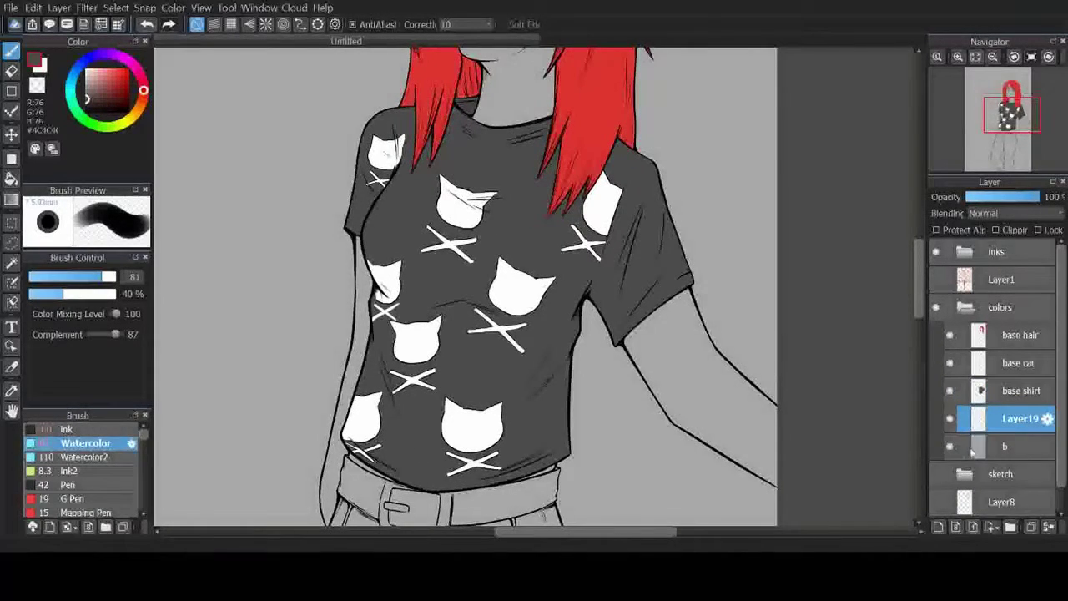
pyautogui.doubleClick(1019, 418)
pyautogui.write('base belt')
pyautogui.press('Return')
# Step: Paint the belt section left of the buckle in near-black grey #2B2B2B on the base belt layer
pyautogui.scroll(-5, 542, 334)
pyautogui.scroll(2, 501, 317)
pyautogui.moveTo(105, 276); pyautogui.dragTo(86, 289)
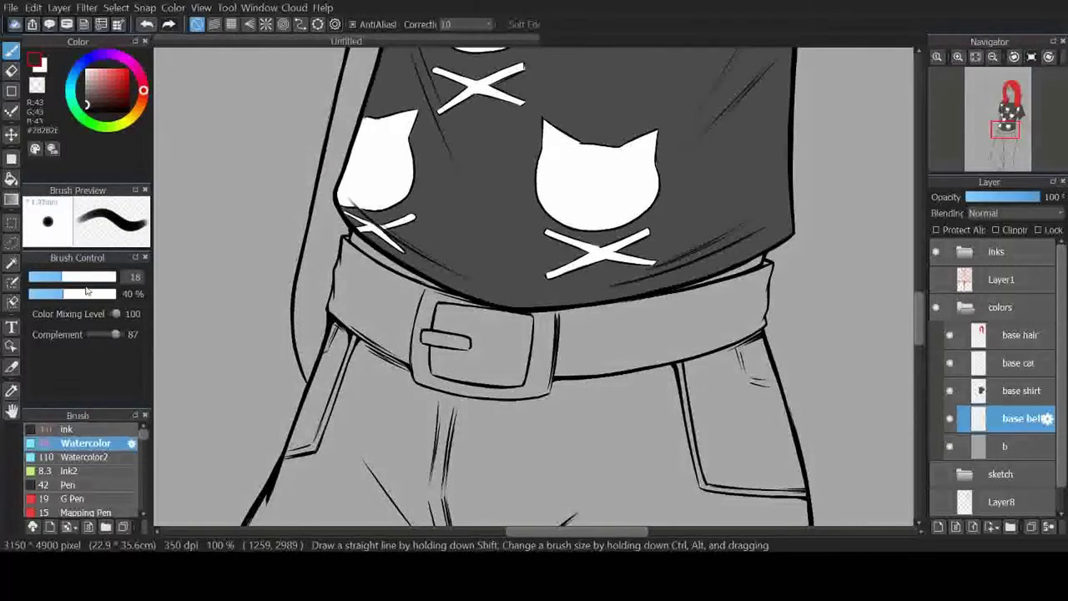
pyautogui.moveTo(338, 277)
pyautogui.mouseDown()
pyautogui.moveTo(417, 284)
pyautogui.moveTo(396, 342)
pyautogui.moveTo(367, 301)
pyautogui.moveTo(354, 240)
pyautogui.mouseUp()
pyautogui.press('e')
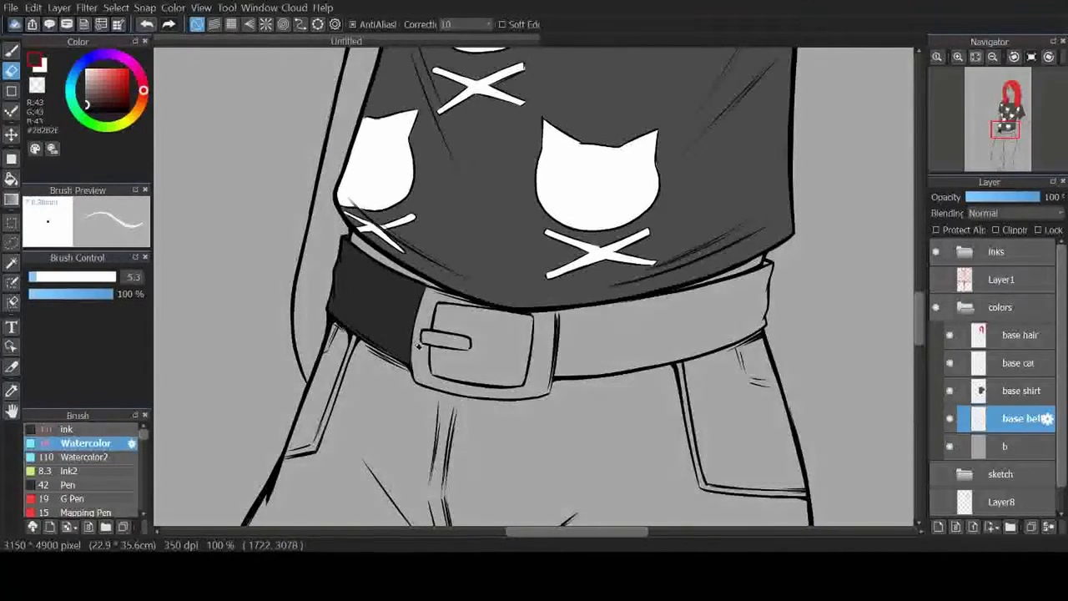
# Step: Fill the belt area showing inside the buckle frame with near-black grey, keeping the prong unpainted
pyautogui.press('b')
pyautogui.press('^')
pyautogui.press('^')
pyautogui.moveTo(467, 358)
pyautogui.mouseDown()
pyautogui.moveTo(409, 308)
pyautogui.moveTo(418, 320)
pyautogui.mouseUp()
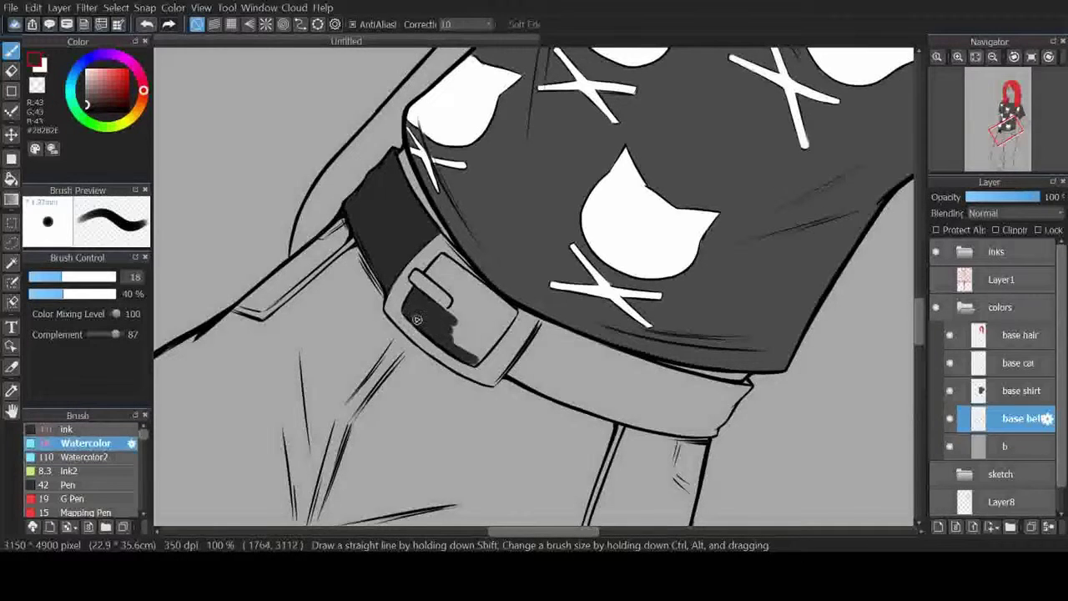
pyautogui.moveTo(511, 315)
pyautogui.mouseDown()
pyautogui.moveTo(482, 333)
pyautogui.moveTo(451, 310)
pyautogui.mouseUp()
pyautogui.moveTo(430, 274); pyautogui.dragTo(422, 251)
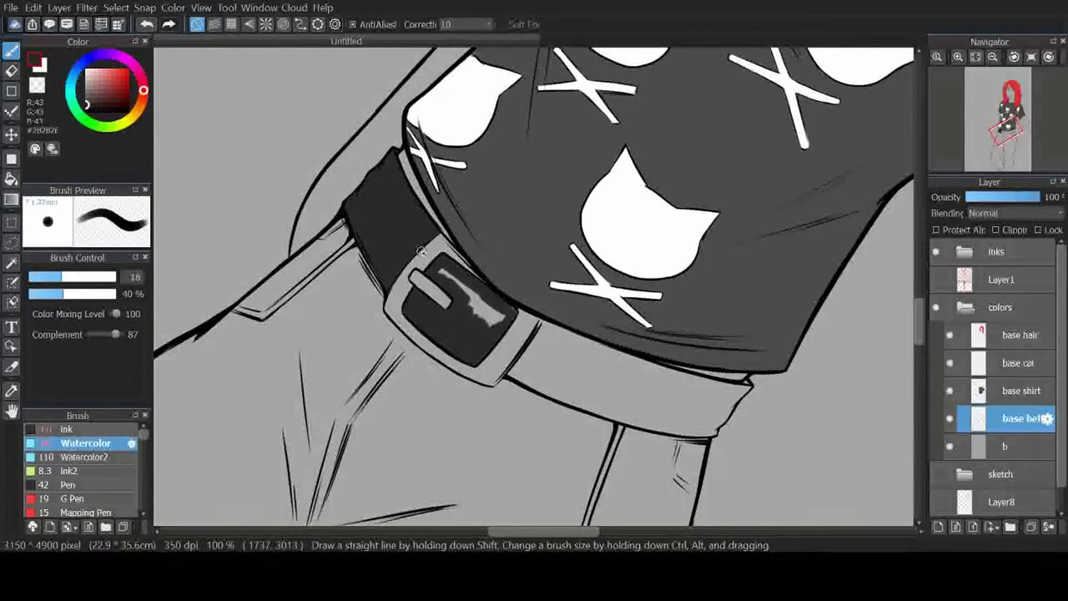
pyautogui.press('e')
pyautogui.press('b')
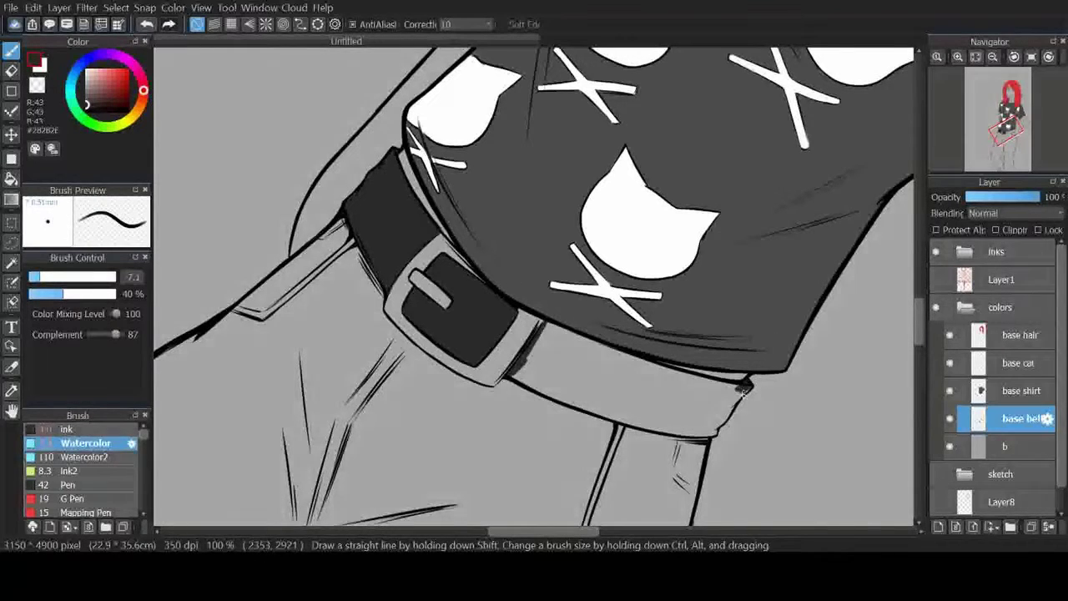
# Step: Edge and fill the belt section right of the buckle with near-black grey on the base belt layer
pyautogui.moveTo(743, 392); pyautogui.dragTo(594, 213)
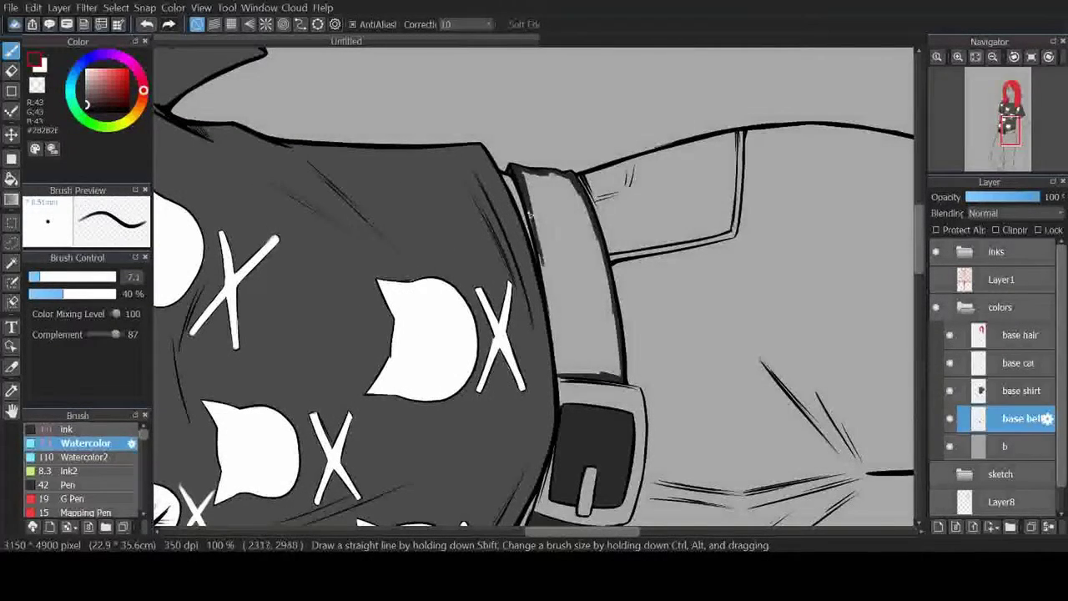
pyautogui.keyDown('alt'); pyautogui.click(557, 373); pyautogui.keyUp('alt')
pyautogui.keyDown('ctrl'); pyautogui.click(501, 354); pyautogui.keyUp('ctrl')
pyautogui.press('e')
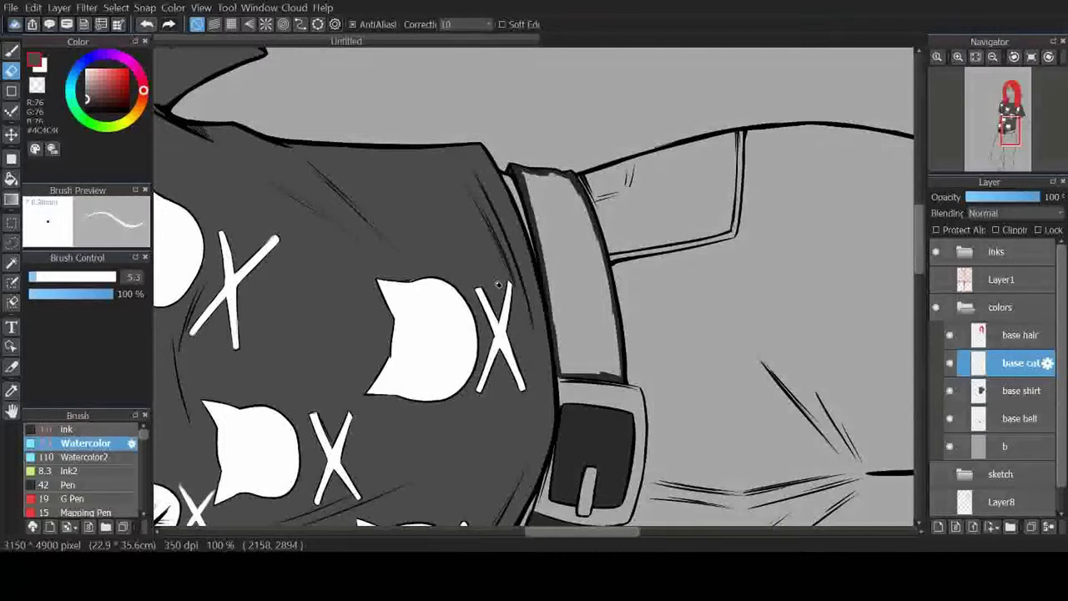
pyautogui.press('b')
pyautogui.keyDown('ctrl'); pyautogui.click(550, 179); pyautogui.keyUp('ctrl')
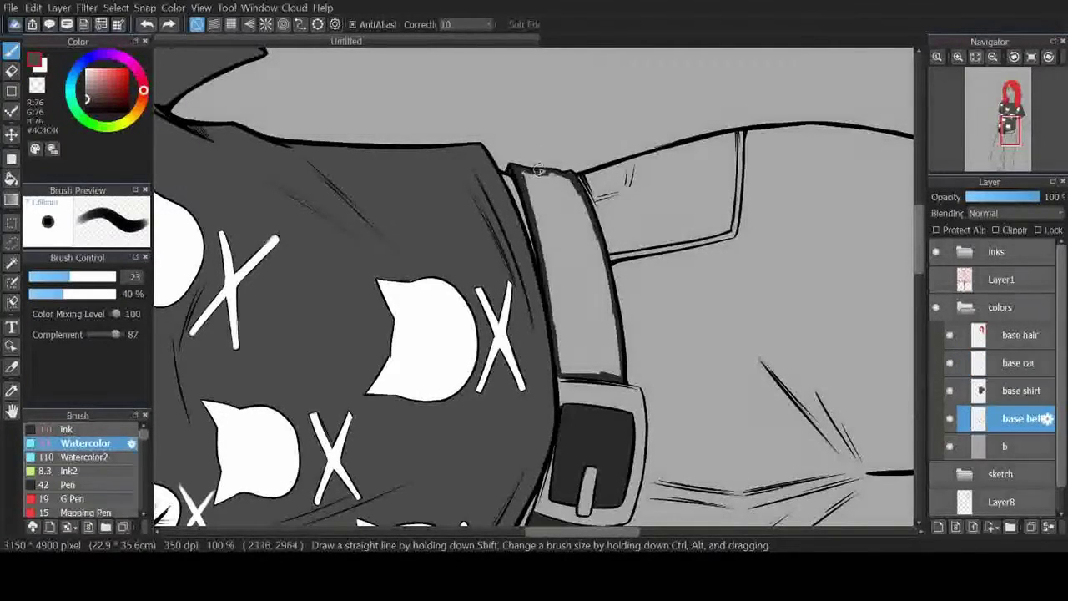
pyautogui.keyDown('alt'); pyautogui.click(551, 179); pyautogui.keyUp('alt')
pyautogui.moveTo(552, 178)
pyautogui.mouseDown()
pyautogui.moveTo(605, 368)
pyautogui.moveTo(584, 309)
pyautogui.moveTo(563, 297)
pyautogui.moveTo(588, 305)
pyautogui.mouseUp()
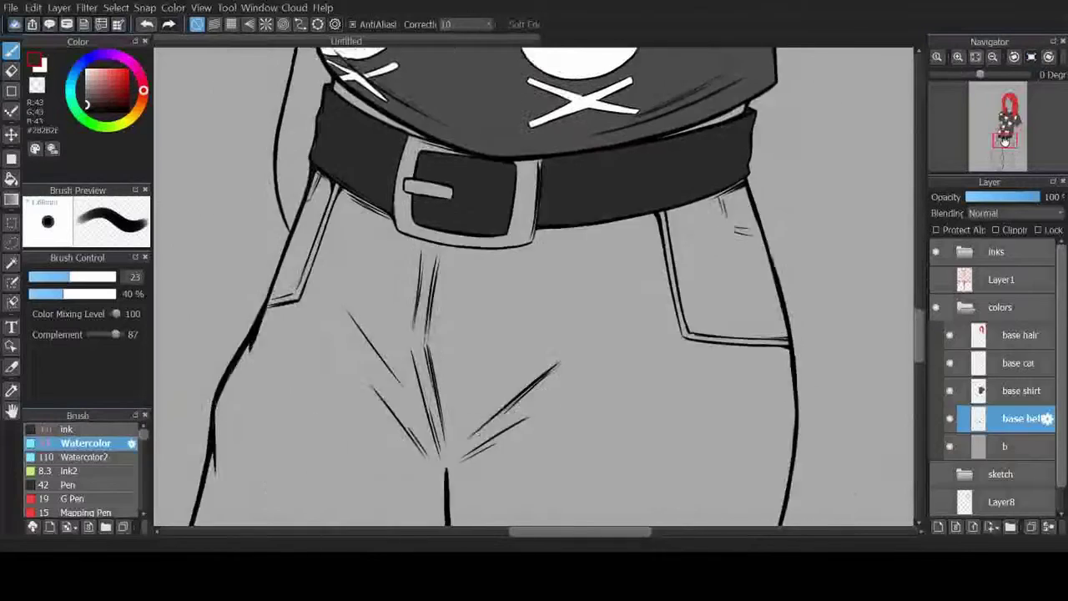
# Step: Add a layer named "base buckle" above base belt and paint the buckle frame and prong in tan #B8A782
pyautogui.click(937, 526)
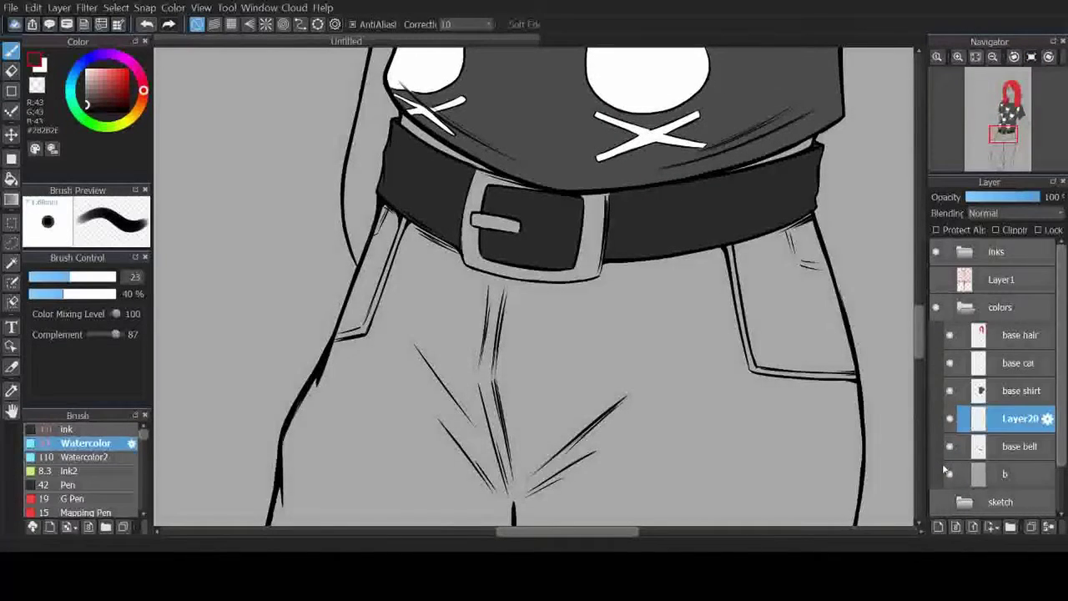
pyautogui.keyDown('alt'); pyautogui.click(476, 198); pyautogui.keyUp('alt')
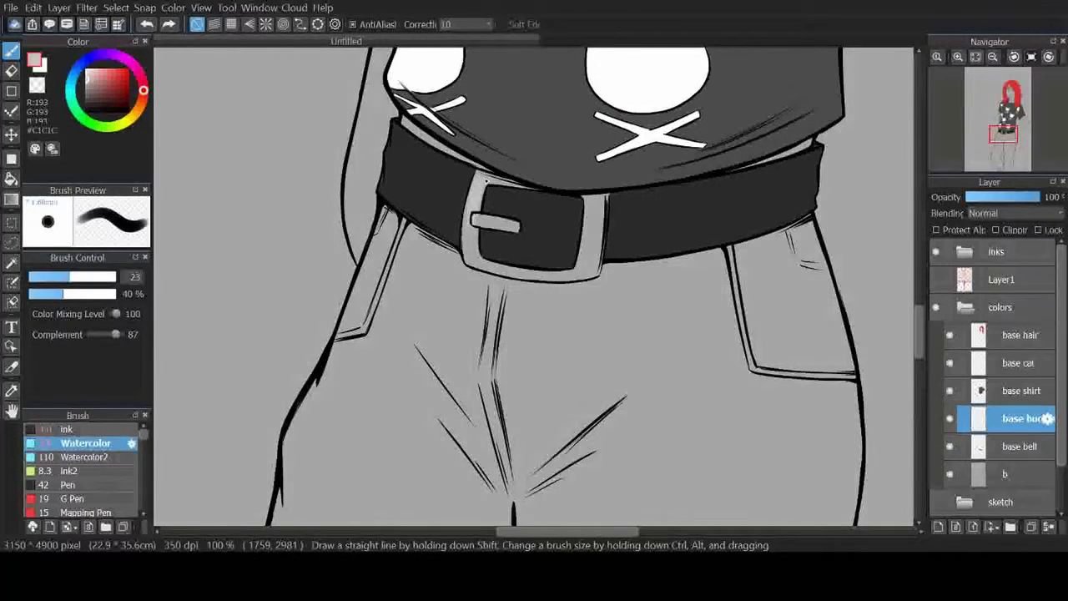
pyautogui.click(133, 117)
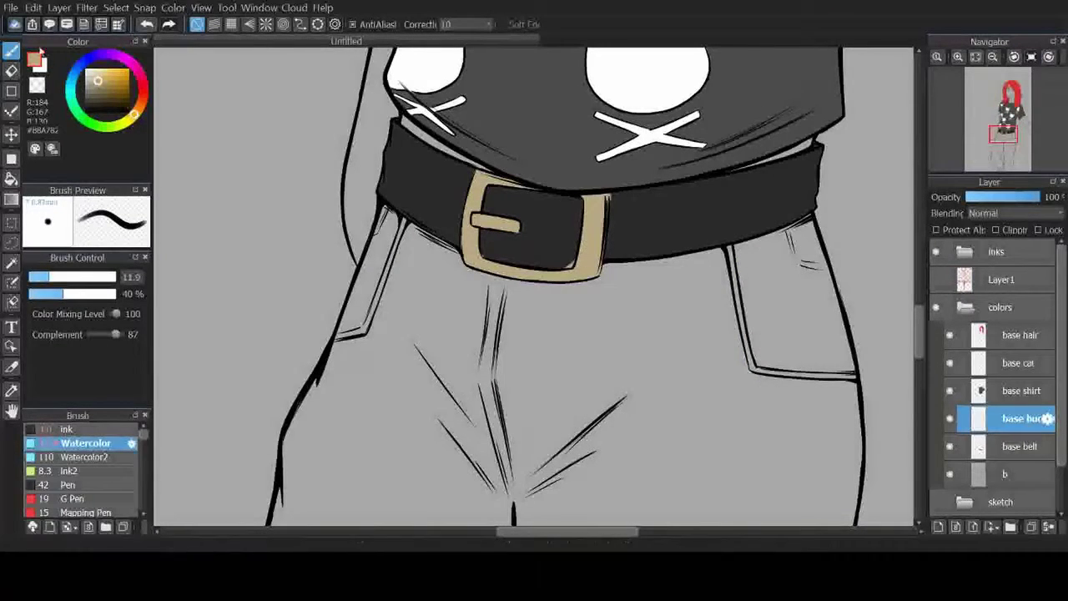
pyautogui.press('e')
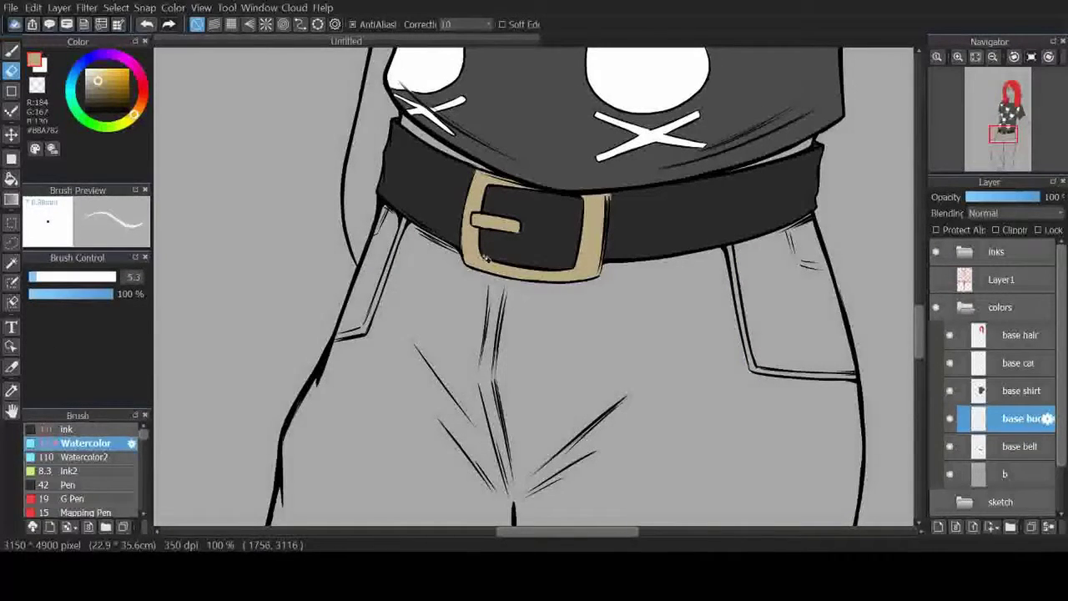
pyautogui.press('b')
pyautogui.press('e')
# Step: Add a new layer beneath base belt and choose denim blue #5581AE as the painting colour
pyautogui.click(1021, 389)
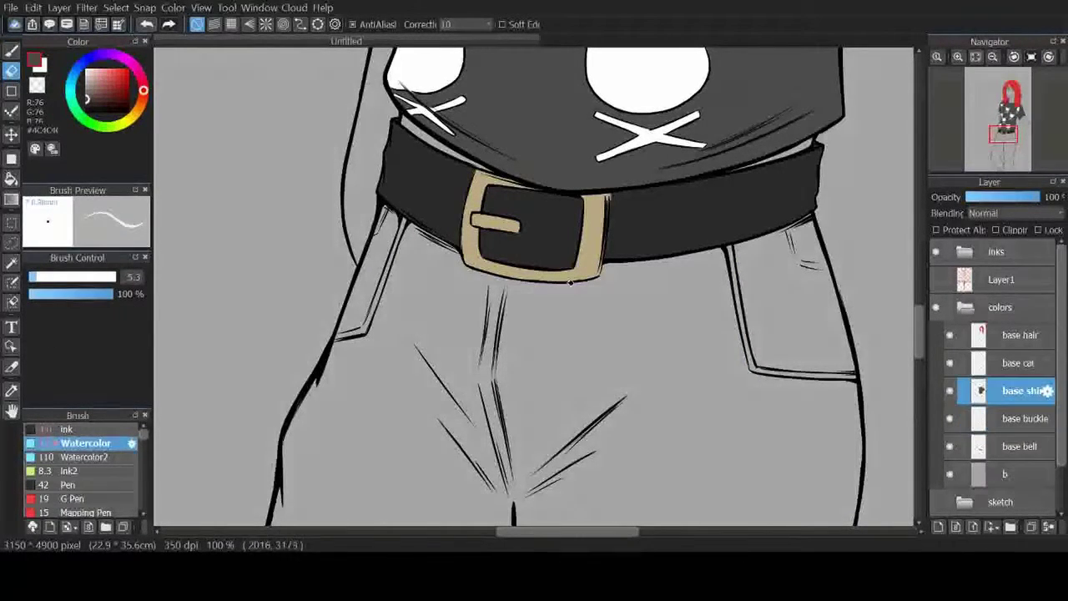
pyautogui.press('b')
pyautogui.click(1021, 445)
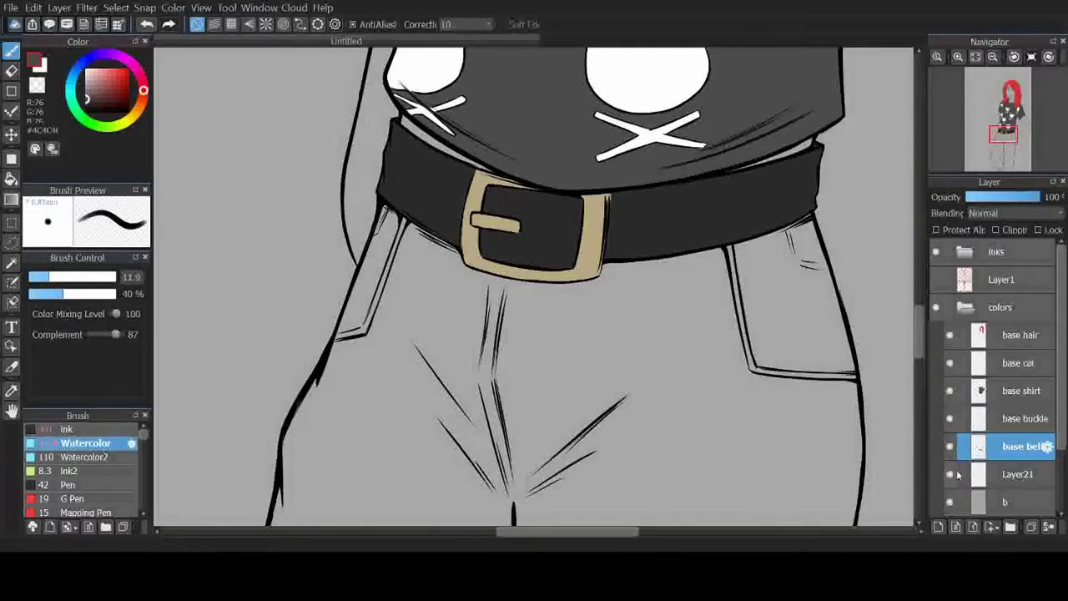
pyautogui.scroll(-5, 534, 284)
pyautogui.moveTo(144, 89); pyautogui.dragTo(89, 58)
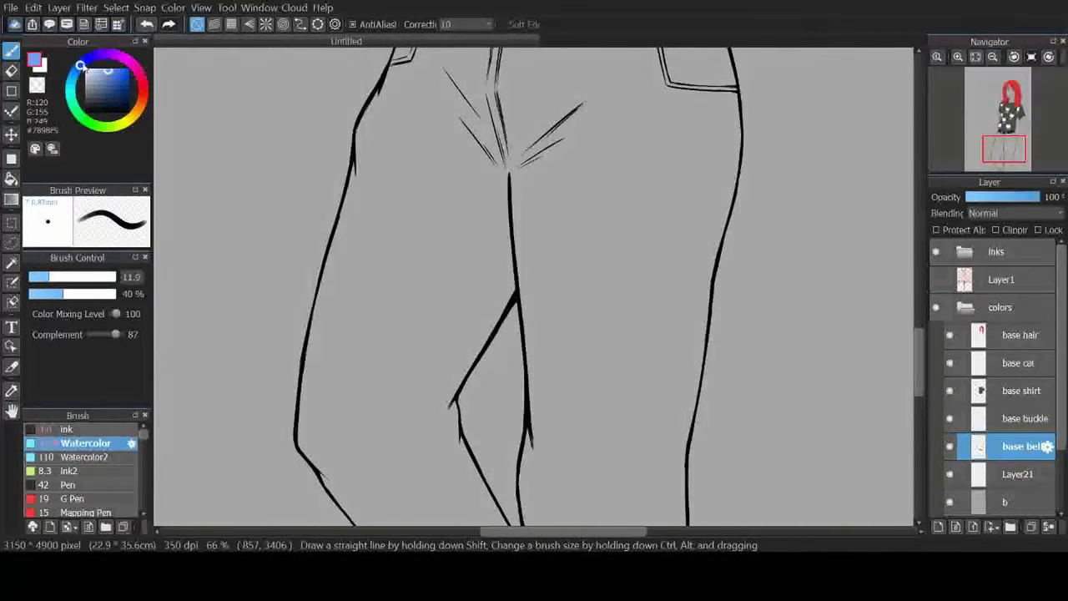
pyautogui.click(114, 71)
pyautogui.moveTo(400, 338); pyautogui.dragTo(455, 218)
pyautogui.hotkey('ctrl', 'z')
pyautogui.moveTo(405, 309); pyautogui.dragTo(434, 266)
pyautogui.hotkey('ctrl', 'z')
pyautogui.moveTo(513, 285); pyautogui.dragTo(450, 408)
pyautogui.hotkey('ctrl', 'z')
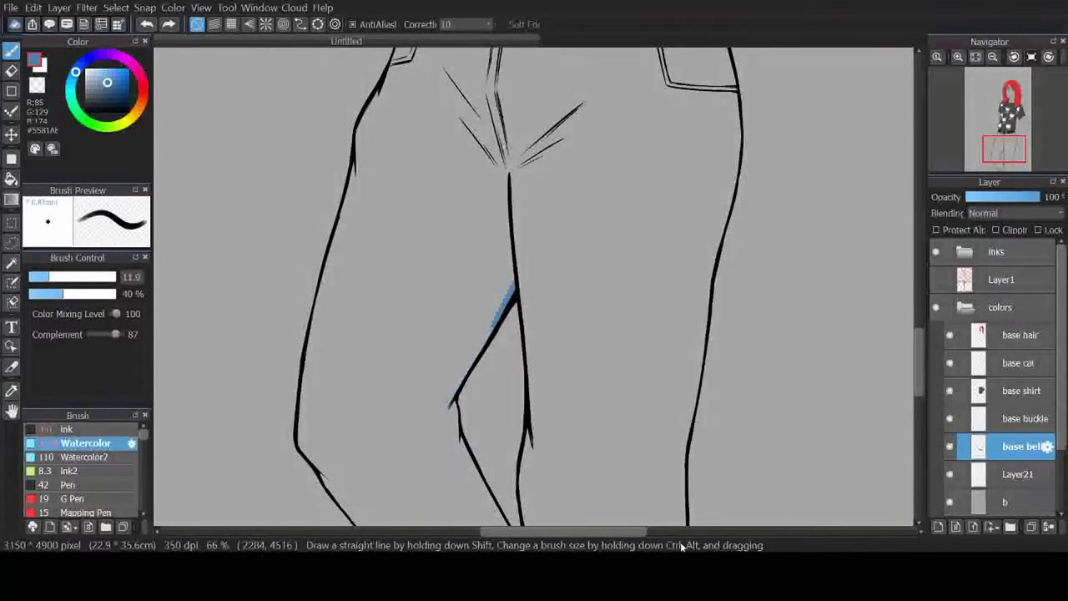
pyautogui.hotkey('ctrl', 'z')
# Step: Name the new layer "base pants" and edge the left leg and the waist below the buckle in blue on it
pyautogui.click(968, 476)
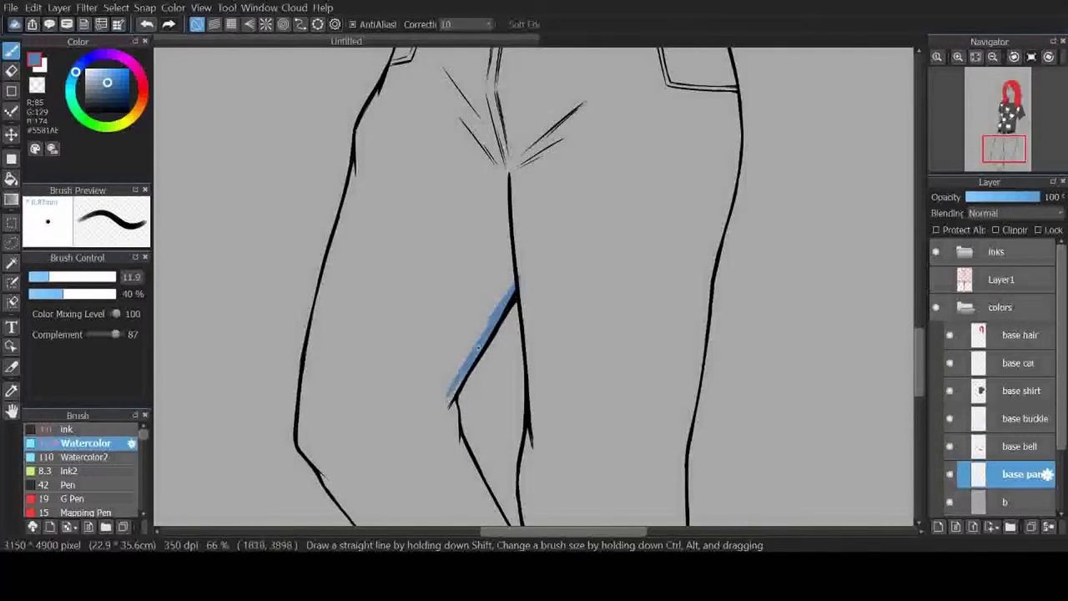
pyautogui.moveTo(356, 159); pyautogui.dragTo(311, 343)
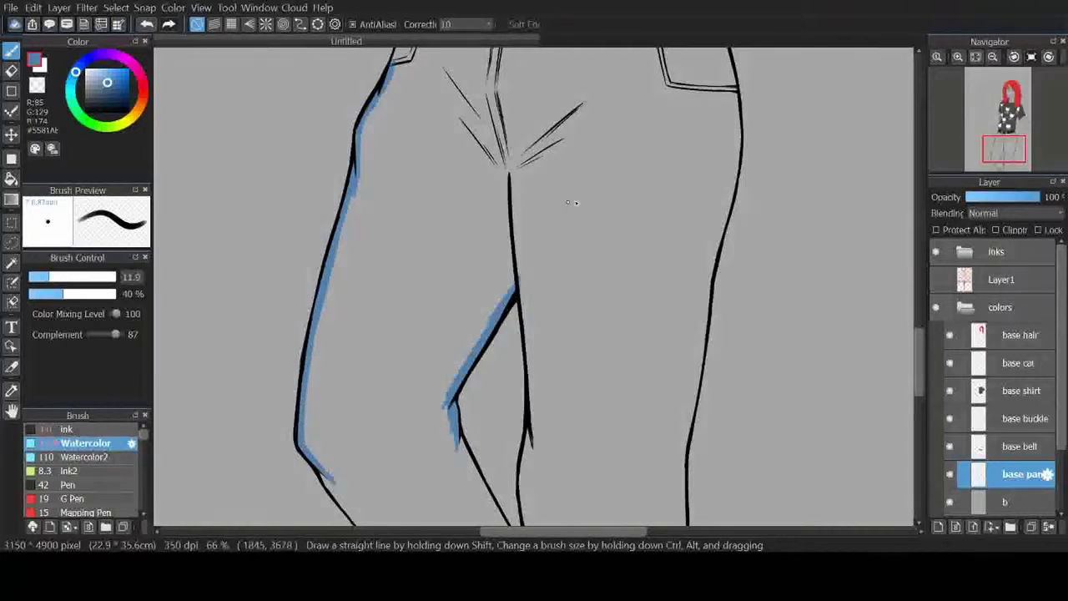
pyautogui.scroll(5, 572, 202)
pyautogui.scroll(3, 541, 244)
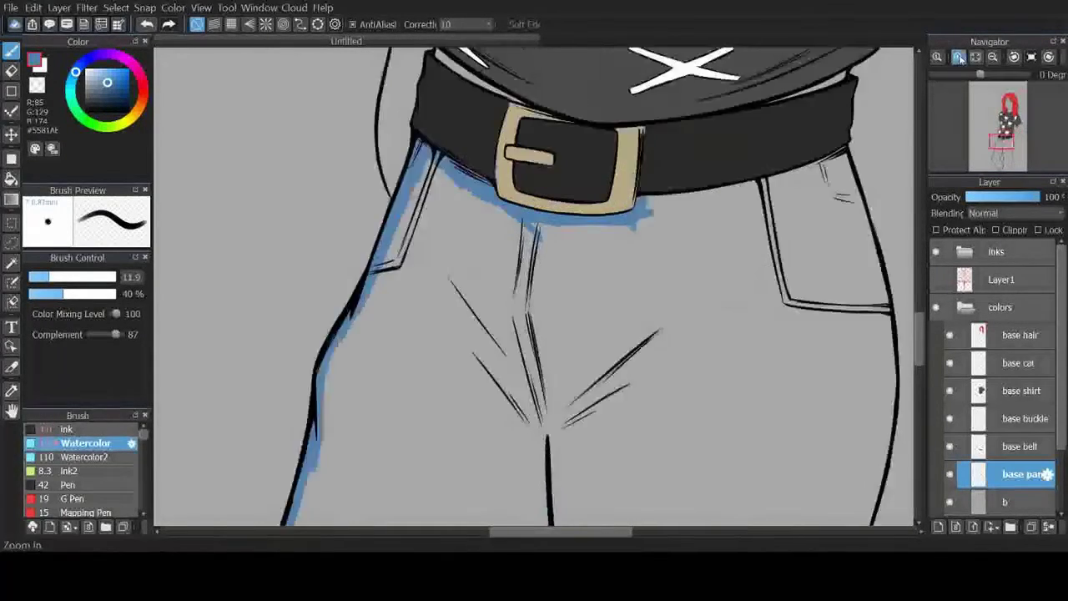
# Step: Edge the waist right of the buckle and the right leg's outer side in blue on the base belt layer
pyautogui.press('e')
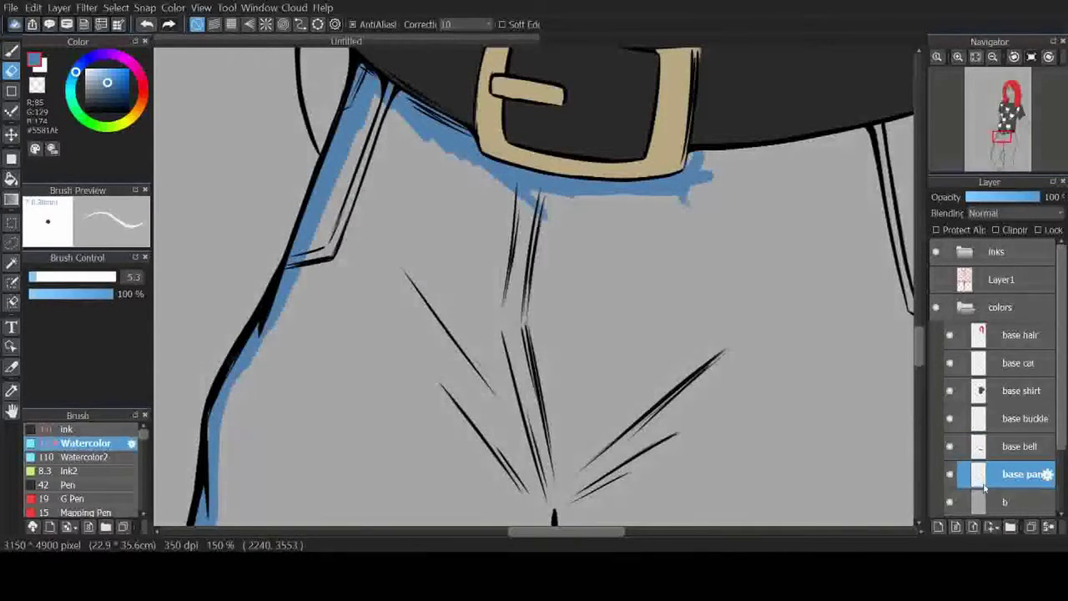
pyautogui.click(1010, 448)
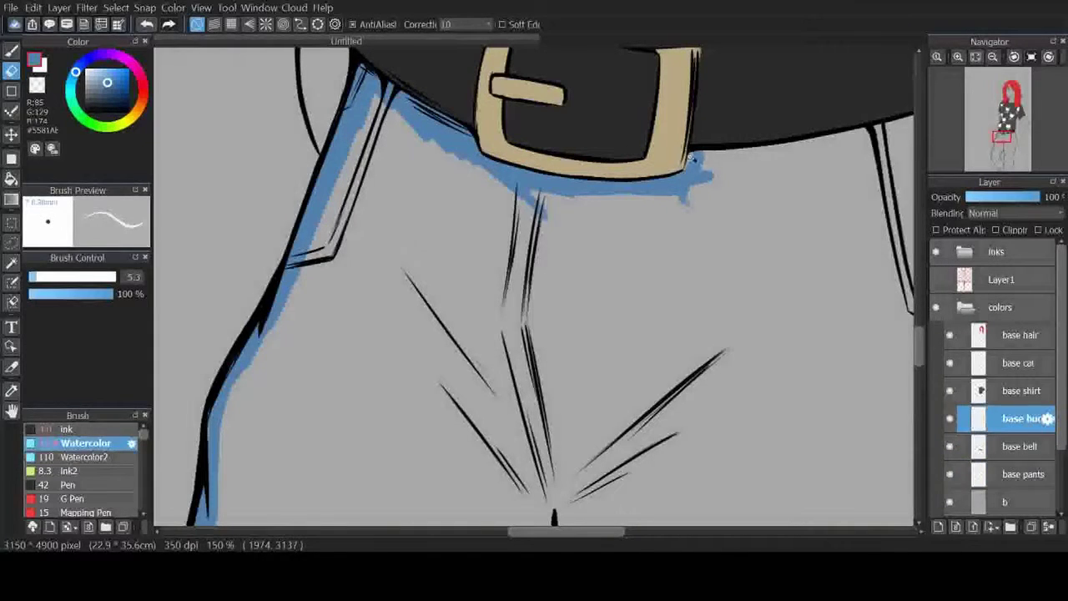
pyautogui.press('b')
pyautogui.keyDown('alt'); pyautogui.click(665, 154); pyautogui.keyUp('alt')
pyautogui.keyDown('alt'); pyautogui.click(337, 131); pyautogui.keyUp('alt')
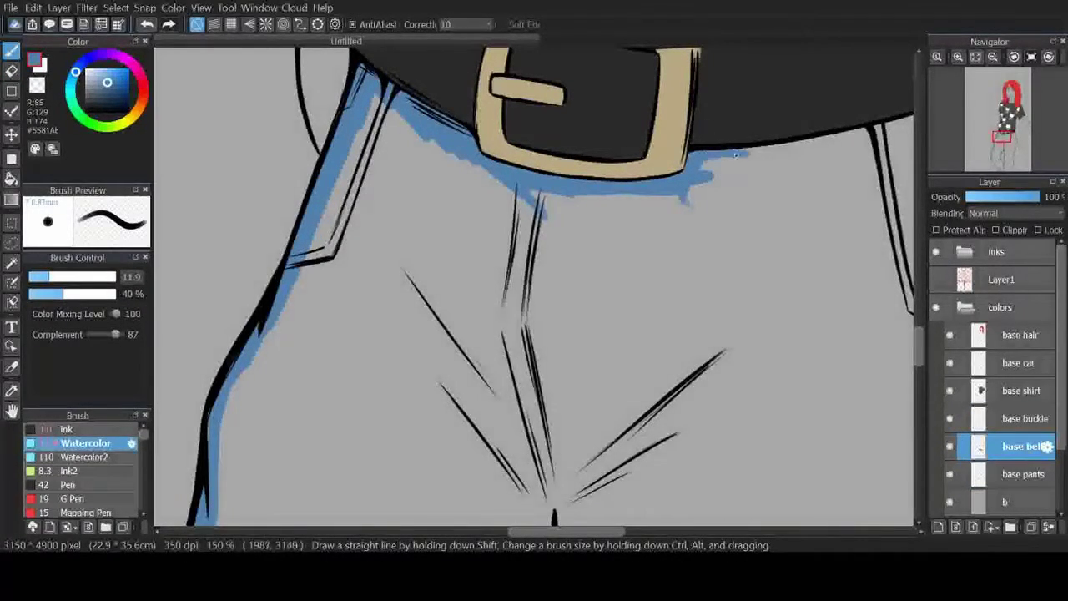
pyautogui.scroll(-3, 736, 154)
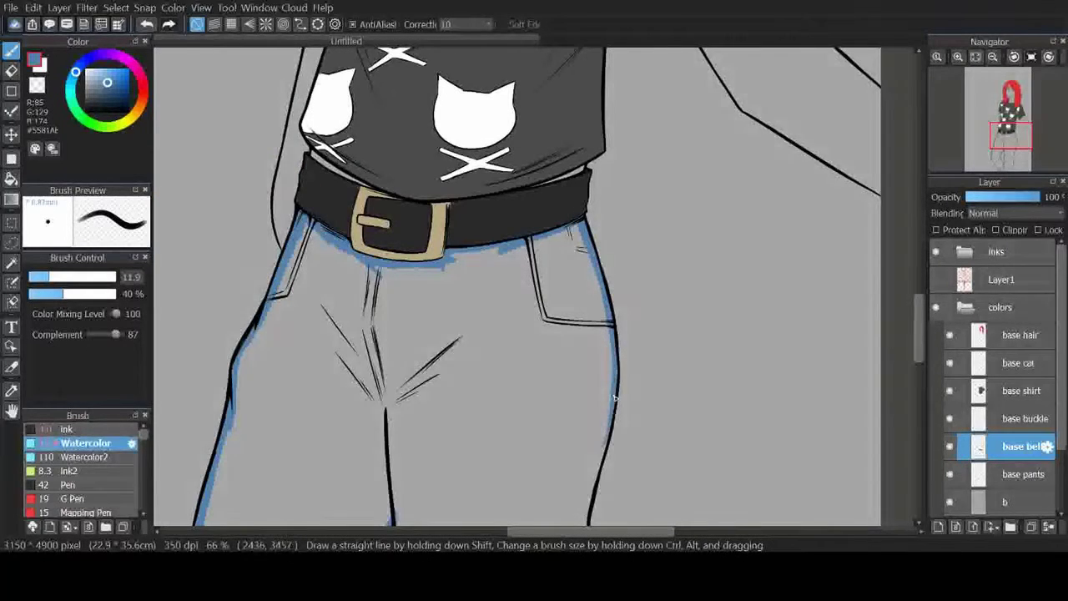
pyautogui.scroll(-5, 591, 484)
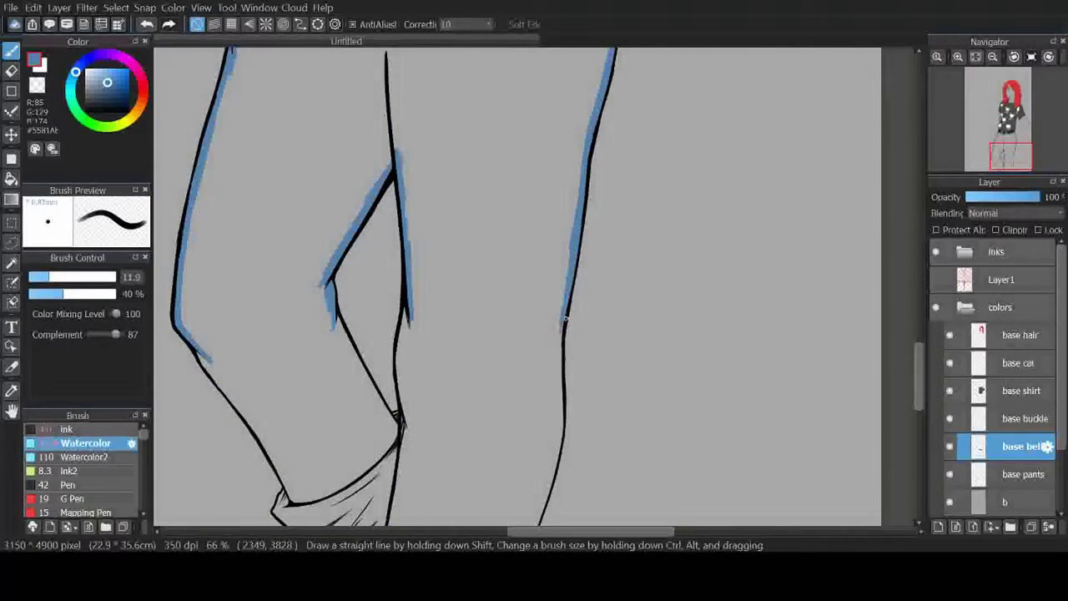
pyautogui.moveTo(539, 522); pyautogui.dragTo(550, 478)
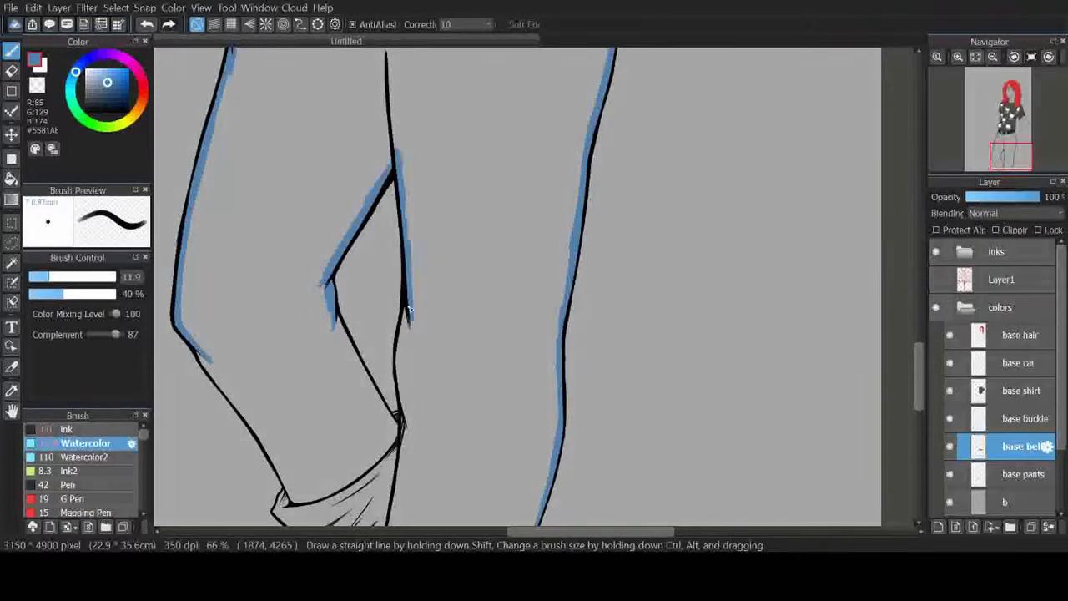
# Step: Edge the lower left leg, its cuff and the inner leg lines in blue, and thicken the edging with a larger brush
pyautogui.moveTo(346, 349); pyautogui.dragTo(390, 421)
pyautogui.scroll(-2, 384, 400)
pyautogui.moveTo(201, 250)
pyautogui.mouseDown()
pyautogui.moveTo(214, 295)
pyautogui.moveTo(282, 415)
pyautogui.mouseUp()
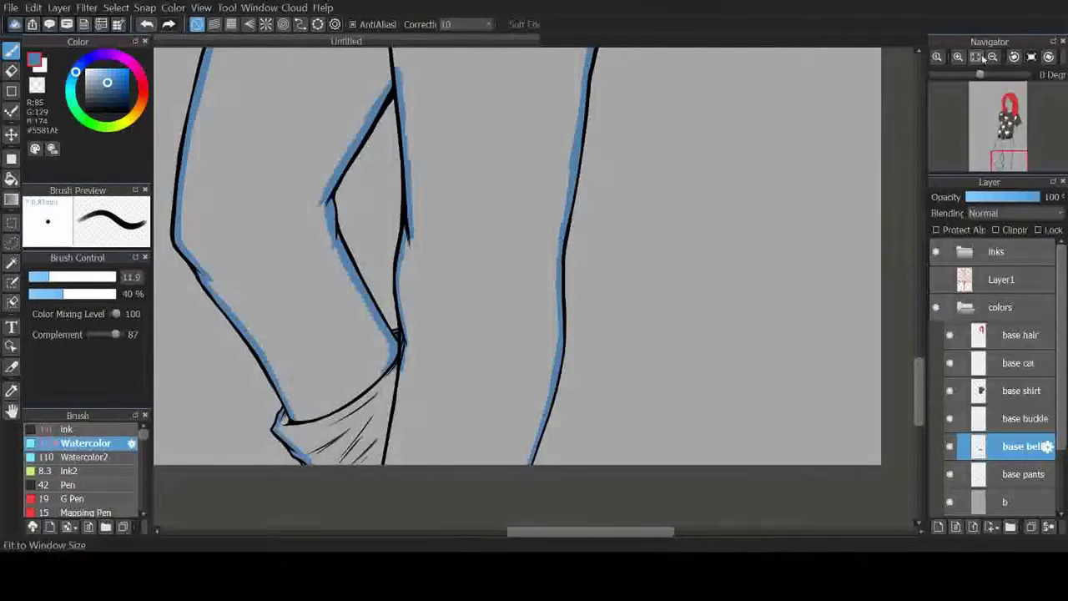
pyautogui.scroll(-1, 528, 470)
pyautogui.moveTo(269, 196)
pyautogui.mouseDown()
pyautogui.moveTo(362, 392)
pyautogui.moveTo(402, 371)
pyautogui.moveTo(440, 316)
pyautogui.moveTo(430, 115)
pyautogui.moveTo(408, 338)
pyautogui.mouseUp()
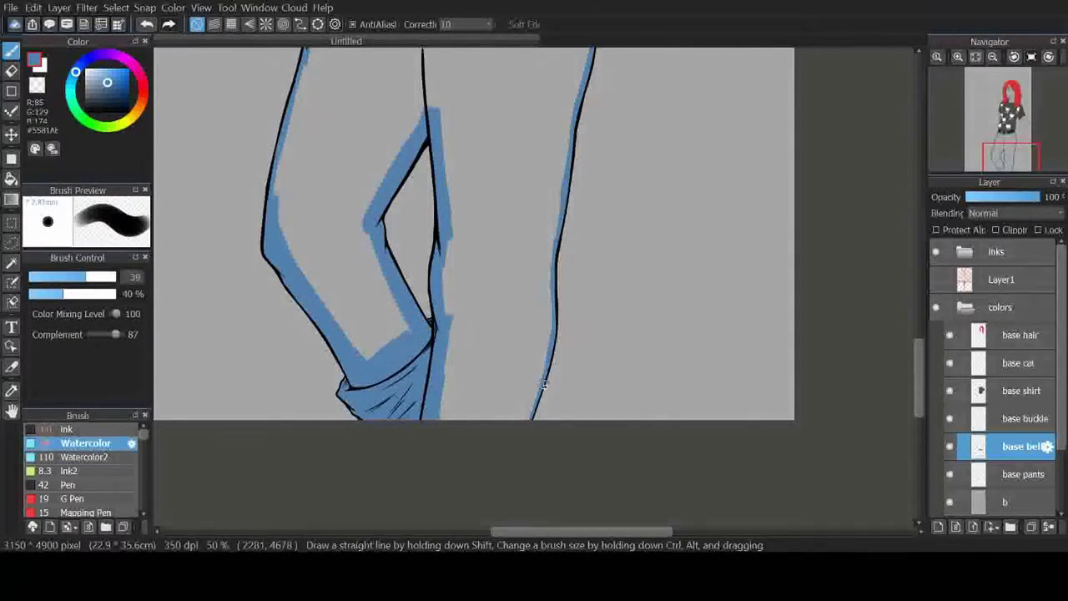
pyautogui.moveTo(543, 384); pyautogui.dragTo(566, 138)
pyautogui.scroll(5, 566, 138)
pyautogui.moveTo(589, 215)
pyautogui.mouseDown()
pyautogui.moveTo(483, 157)
pyautogui.moveTo(559, 150)
pyautogui.moveTo(575, 275)
pyautogui.moveTo(574, 384)
pyautogui.mouseUp()
# Step: Fill both pant legs and the hips with blue on the base pants layer using a very large brush
pyautogui.click(950, 447)
pyautogui.click(949, 446)
pyautogui.click(1022, 474)
pyautogui.moveTo(368, 134)
pyautogui.mouseDown()
pyautogui.moveTo(313, 291)
pyautogui.moveTo(275, 501)
pyautogui.mouseUp()
pyautogui.moveTo(326, 267)
pyautogui.mouseDown()
pyautogui.moveTo(342, 204)
pyautogui.moveTo(422, 154)
pyautogui.moveTo(538, 200)
pyautogui.mouseUp()
pyautogui.moveTo(359, 284)
pyautogui.mouseDown()
pyautogui.moveTo(380, 238)
pyautogui.moveTo(543, 350)
pyautogui.mouseUp()
pyautogui.moveTo(500, 300); pyautogui.dragTo(492, 450)
pyautogui.scroll(-5, 492, 450)
pyautogui.moveTo(534, 192)
pyautogui.mouseDown()
pyautogui.moveTo(512, 351)
pyautogui.moveTo(530, 413)
pyautogui.mouseUp()
pyautogui.moveTo(393, 201)
pyautogui.mouseDown()
pyautogui.moveTo(334, 225)
pyautogui.moveTo(393, 400)
pyautogui.mouseUp()
# Step: Add a new layer and place it directly beneath base pants
pyautogui.moveTo(1011, 155); pyautogui.dragTo(1001, 128)
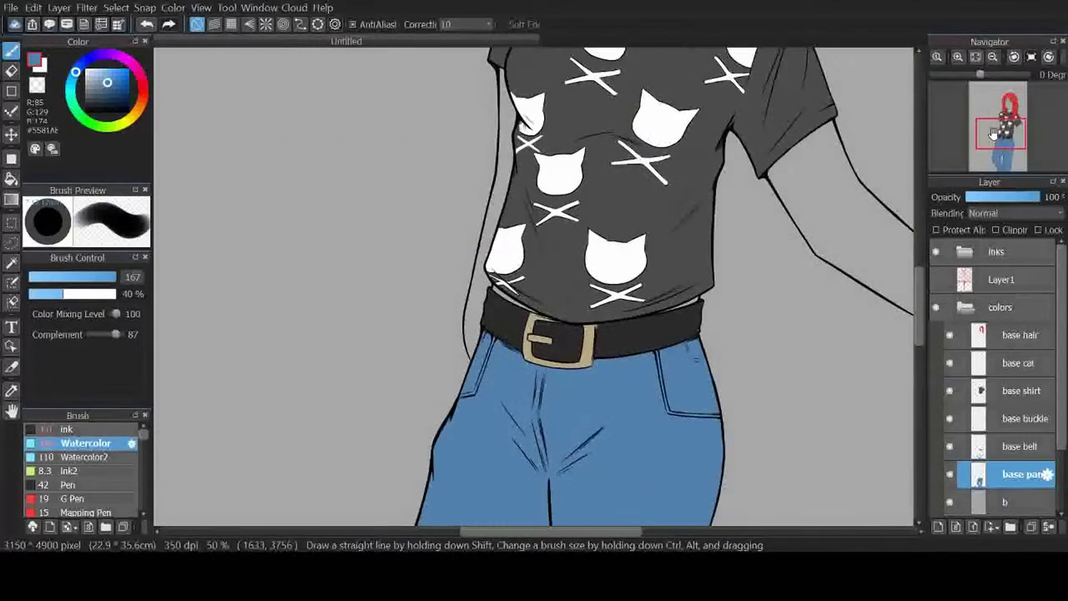
pyautogui.click(938, 527)
pyautogui.click(1005, 502)
pyautogui.moveTo(1018, 474); pyautogui.dragTo(1018, 502)
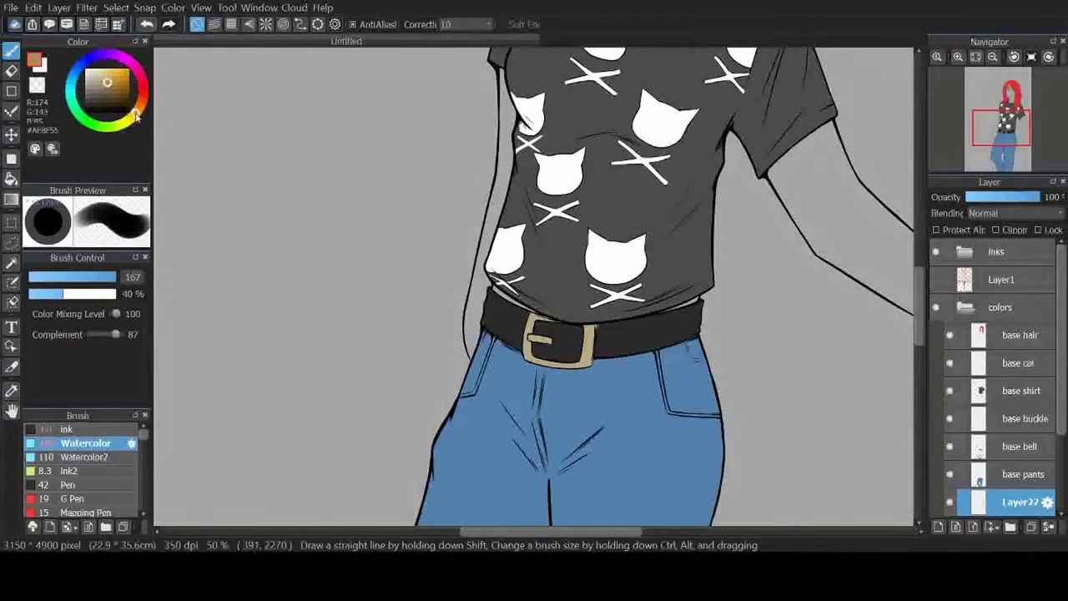
# Step: Test beige, peach and pale yellow skin-tone swatches on the empty canvas beside the figure
pyautogui.moveTo(363, 259); pyautogui.dragTo(322, 458)
pyautogui.moveTo(342, 209); pyautogui.dragTo(284, 443)
pyautogui.moveTo(317, 179); pyautogui.dragTo(258, 405)
pyautogui.click(108, 80)
pyautogui.moveTo(288, 171); pyautogui.dragTo(221, 388)
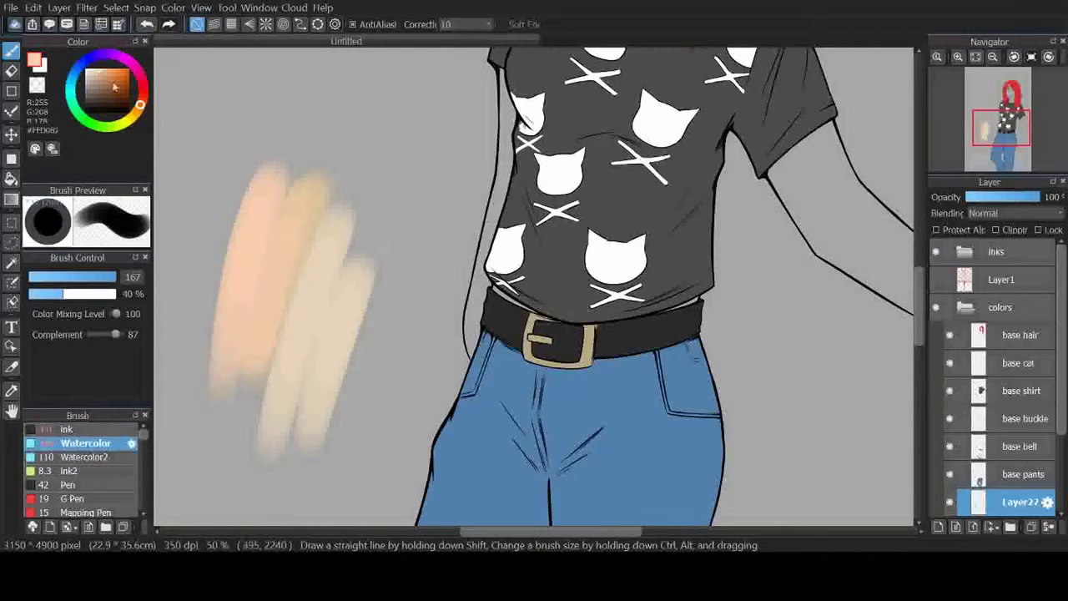
pyautogui.click(104, 73)
pyautogui.moveTo(263, 109); pyautogui.dragTo(200, 288)
pyautogui.moveTo(288, 150); pyautogui.dragTo(242, 292)
pyautogui.moveTo(347, 150); pyautogui.dragTo(325, 250)
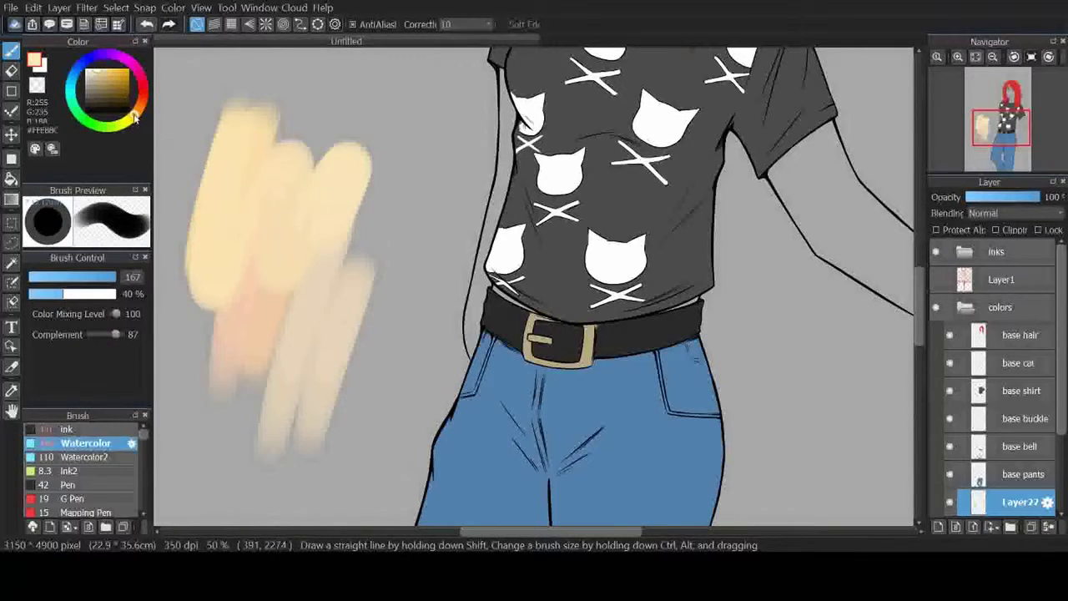
# Step: Choose light beige #E5D3B9, undo the test swatches and paint the left arm beside the shirt with it
pyautogui.click(93, 74)
pyautogui.hotkey('ctrl', 'z')
pyautogui.hotkey('ctrl', 'z')
pyautogui.moveTo(504, 83)
pyautogui.mouseDown()
pyautogui.moveTo(492, 240)
pyautogui.moveTo(471, 298)
pyautogui.moveTo(409, 351)
pyautogui.moveTo(425, 343)
pyautogui.mouseUp()
pyautogui.hotkey('ctrl', '+')
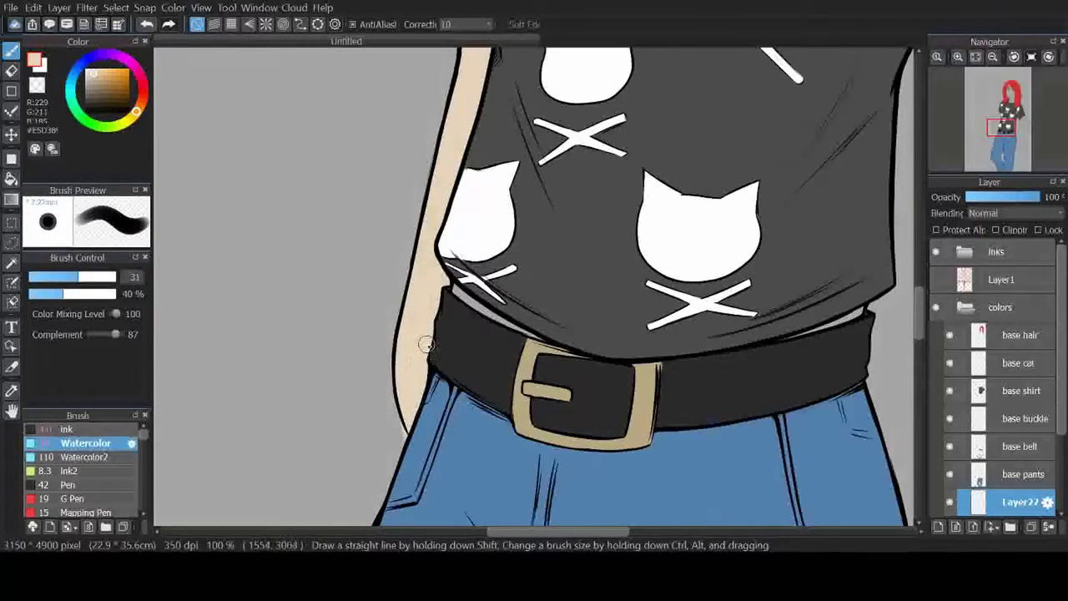
# Step: Paint the skin gap between shirt hem and belt in beige and edge both sides of the outstretched right arm
pyautogui.press('e')
pyautogui.press('b')
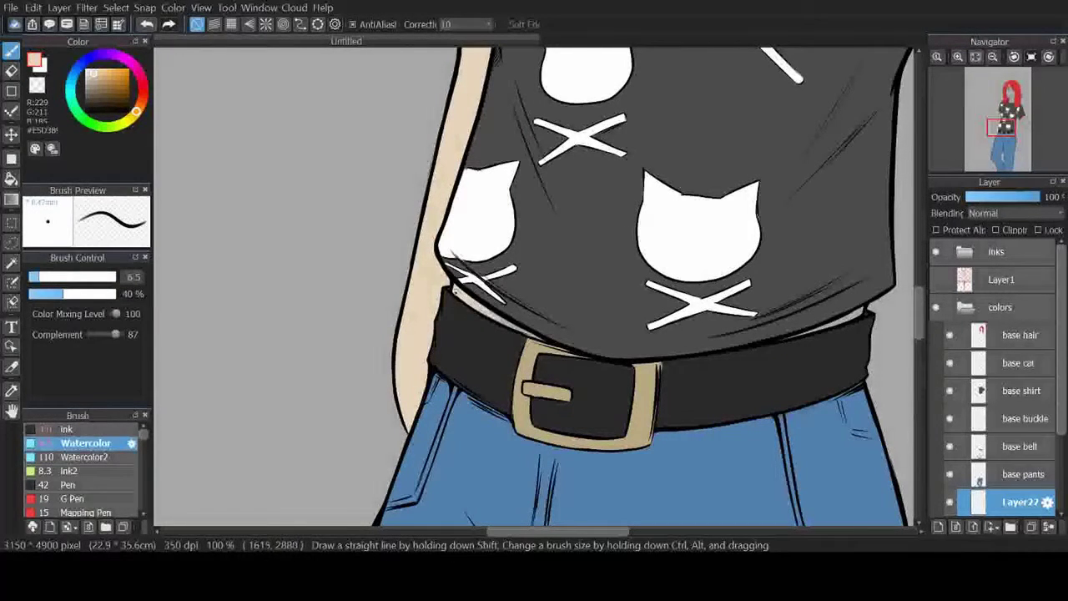
pyautogui.moveTo(826, 317)
pyautogui.mouseDown()
pyautogui.moveTo(417, 167)
pyautogui.moveTo(512, 322)
pyautogui.moveTo(721, 457)
pyautogui.mouseUp()
pyautogui.moveTo(538, 59)
pyautogui.mouseDown()
pyautogui.moveTo(597, 192)
pyautogui.moveTo(719, 290)
pyautogui.mouseUp()
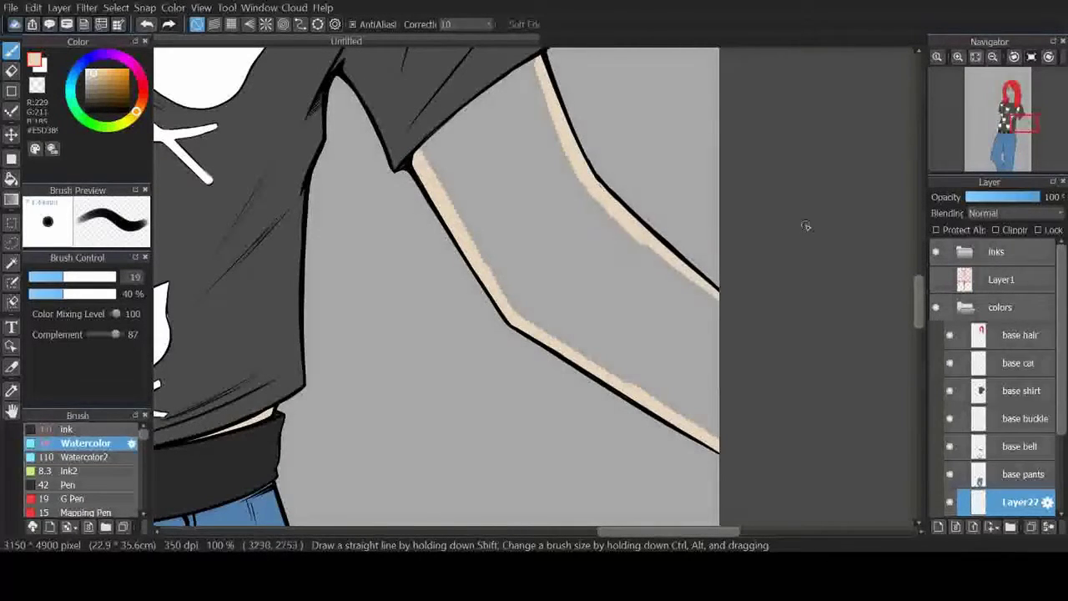
# Step: Clean up the outstretched arm's line art near the elbow with the eraser on the ink layer of the inks folder
pyautogui.scroll(-1, 993, 375)
pyautogui.scroll(1, 993, 375)
pyautogui.click(965, 251)
pyautogui.click(1009, 390)
pyautogui.press('e')
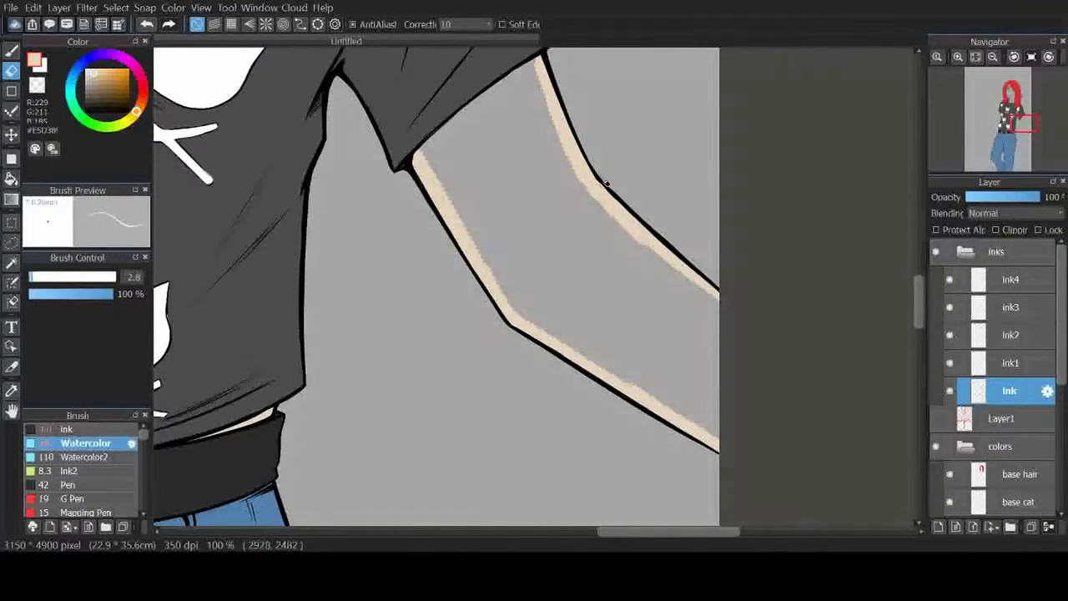
# Step: Fill the outstretched arm with beige, erase the spill outside its outline and name the skin layer base skin
pyautogui.scroll(-5, 993, 376)
pyautogui.click(981, 440)
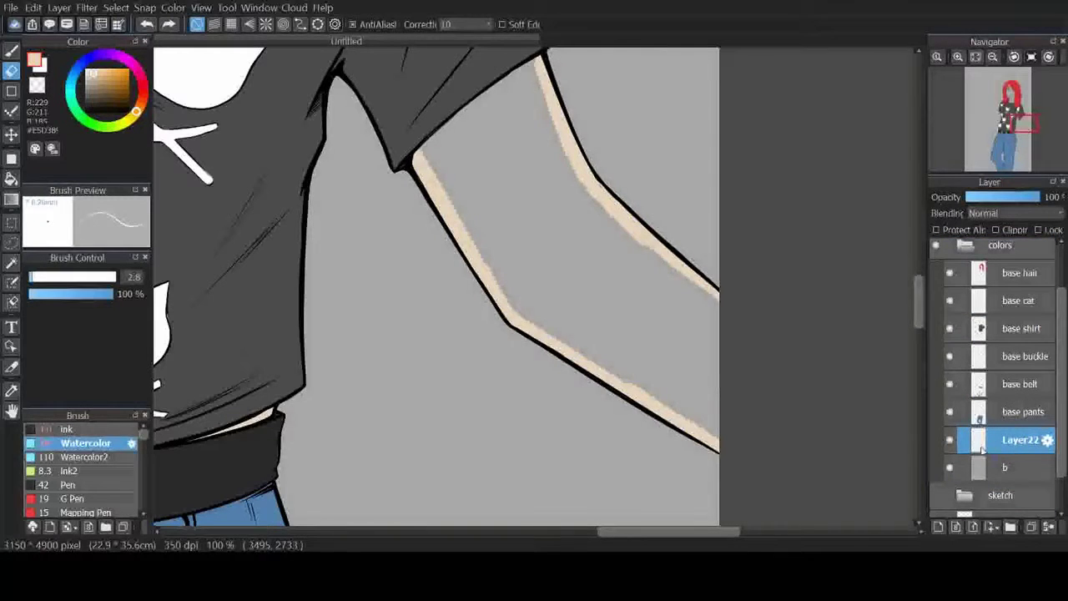
pyautogui.press('b')
pyautogui.moveTo(501, 192)
pyautogui.mouseDown()
pyautogui.moveTo(572, 305)
pyautogui.moveTo(473, 155)
pyautogui.moveTo(618, 268)
pyautogui.mouseUp()
pyautogui.press('e')
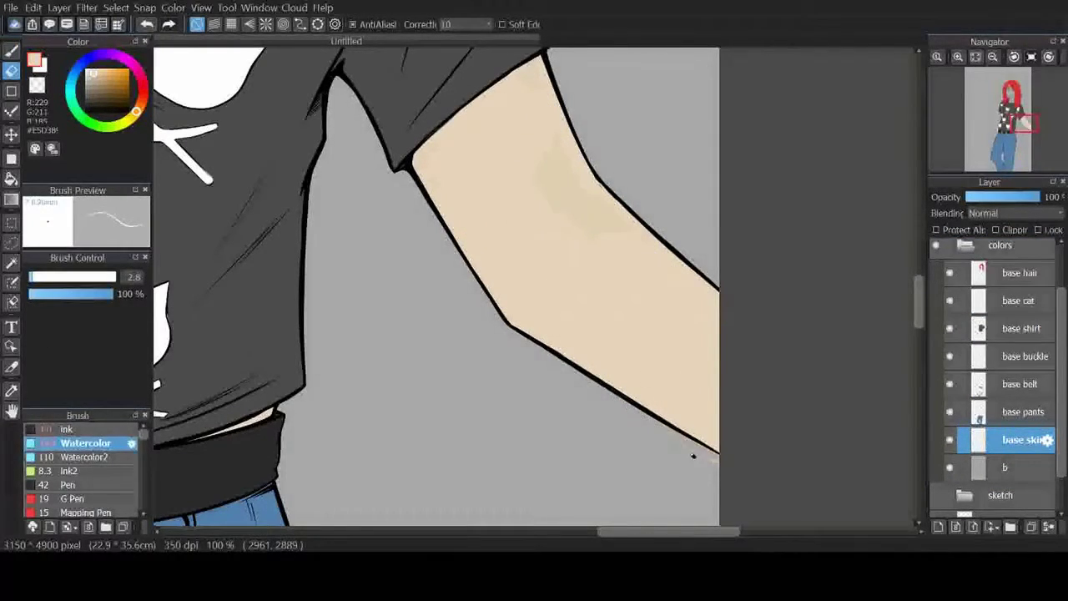
# Step: Paint the face, forehead, ear and neck beige on the base skin layer up to the hair and shirt collar
pyautogui.press('b')
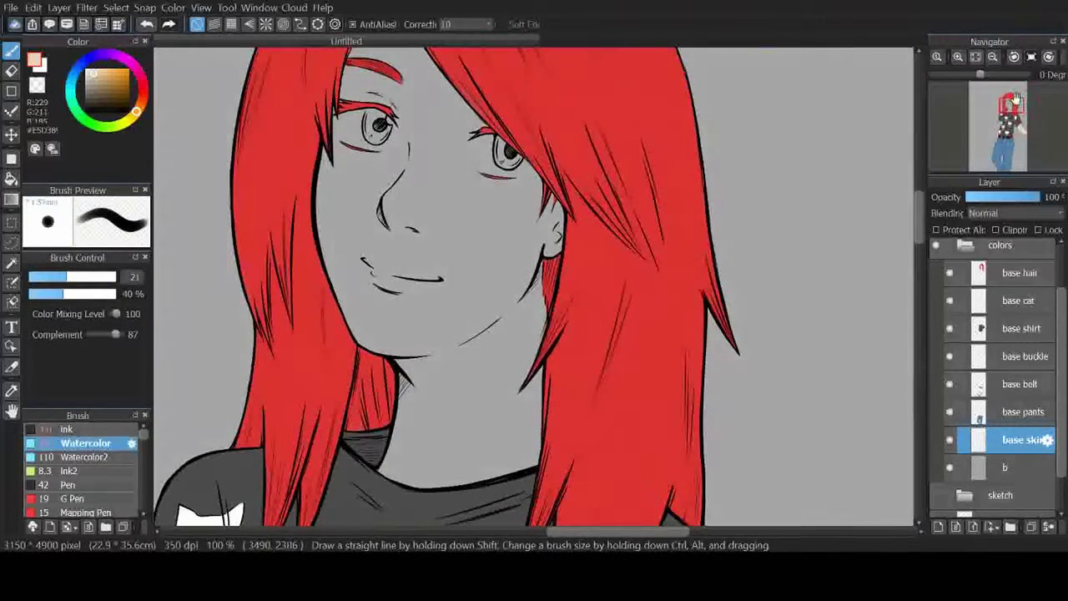
pyautogui.moveTo(326, 158)
pyautogui.mouseDown()
pyautogui.moveTo(342, 301)
pyautogui.moveTo(397, 450)
pyautogui.moveTo(417, 350)
pyautogui.moveTo(517, 459)
pyautogui.moveTo(434, 417)
pyautogui.moveTo(467, 450)
pyautogui.mouseUp()
pyautogui.keyDown('ctrl'); pyautogui.click(492, 493); pyautogui.keyUp('ctrl')
pyautogui.keyDown('ctrl'); pyautogui.click(491, 482); pyautogui.keyUp('ctrl')
pyautogui.moveTo(521, 334)
pyautogui.mouseDown()
pyautogui.moveTo(546, 200)
pyautogui.moveTo(401, 276)
pyautogui.moveTo(436, 145)
pyautogui.moveTo(450, 380)
pyautogui.moveTo(528, 380)
pyautogui.mouseUp()
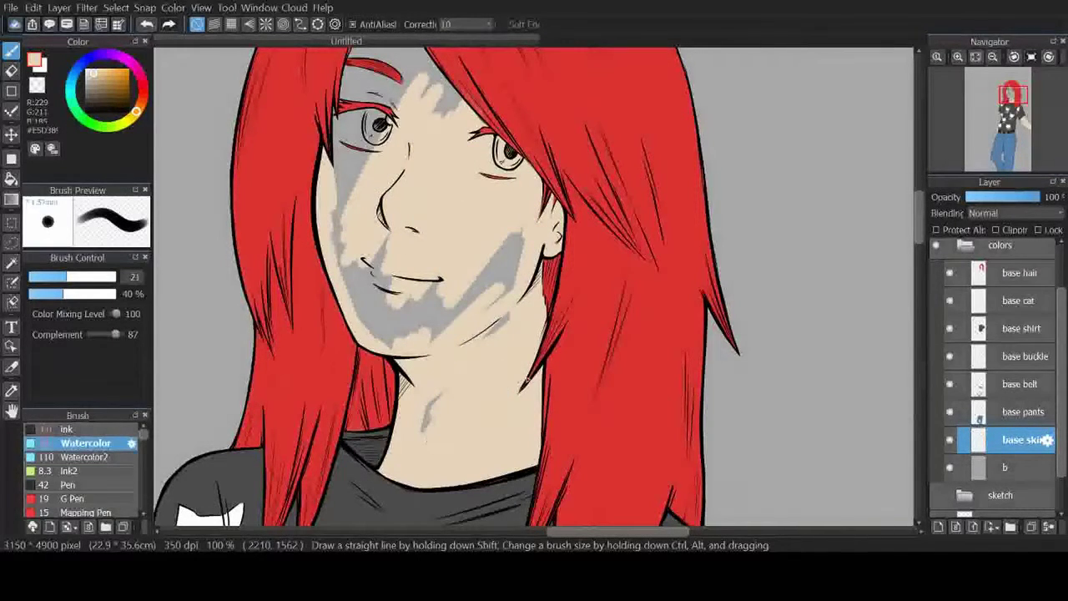
pyautogui.moveTo(509, 267)
pyautogui.mouseDown()
pyautogui.moveTo(351, 150)
pyautogui.moveTo(371, 317)
pyautogui.moveTo(475, 292)
pyautogui.moveTo(426, 300)
pyautogui.mouseUp()
pyautogui.scroll(3, 534, 284)
pyautogui.moveTo(417, 105); pyautogui.dragTo(472, 134)
pyautogui.scroll(2, 542, 400)
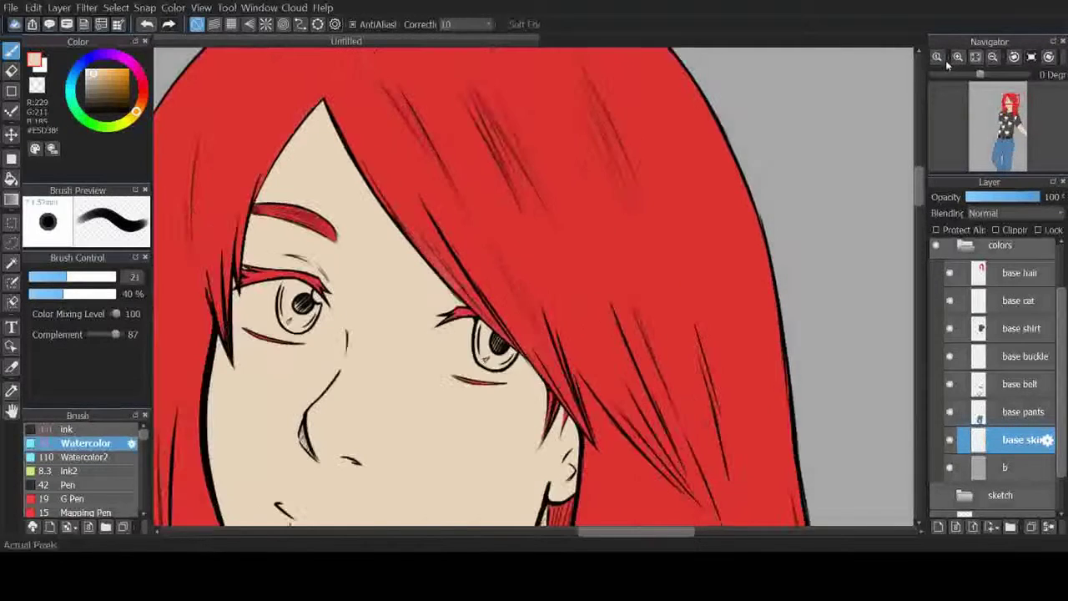
# Step: Clean up stray ink marks between the eyes with the eraser on the ink2 layer
pyautogui.scroll(3, 1002, 334)
pyautogui.click(997, 251)
pyautogui.click(1011, 335)
pyautogui.press('e')
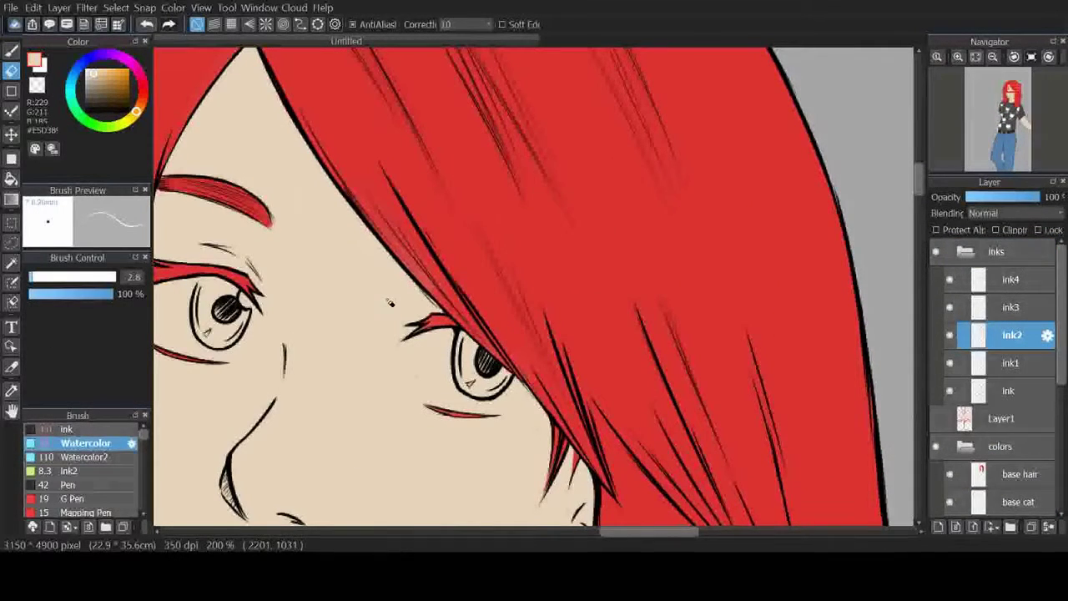
pyautogui.scroll(-1, 950, 140)
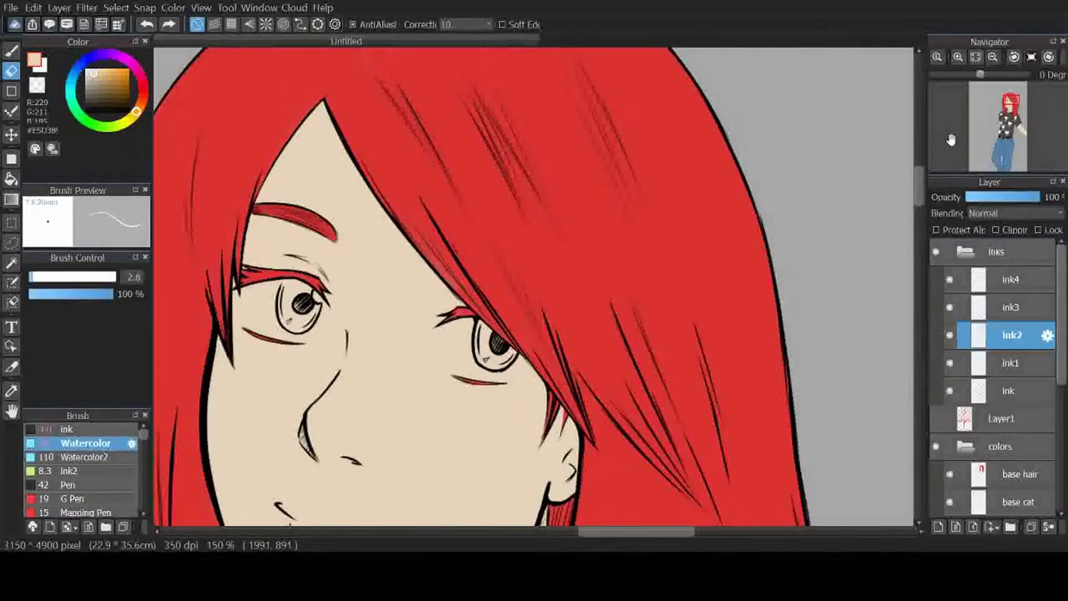
# Step: Add a layer named sclera above base skin and paint the white of the eye beside the side hair strands
pyautogui.scroll(-4, 992, 375)
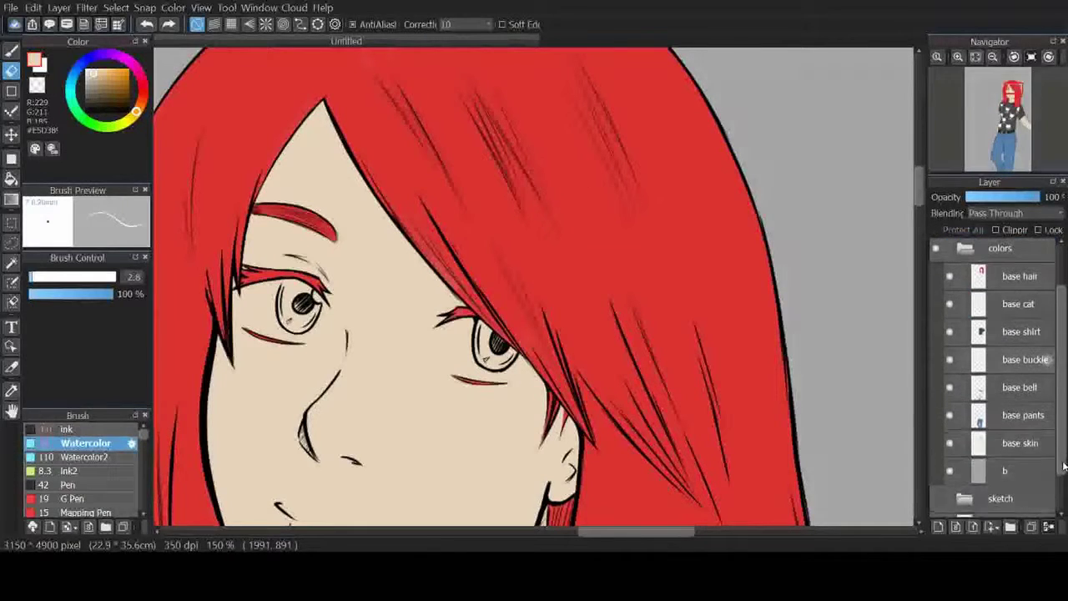
pyautogui.click(994, 449)
pyautogui.press('b')
pyautogui.press('x')
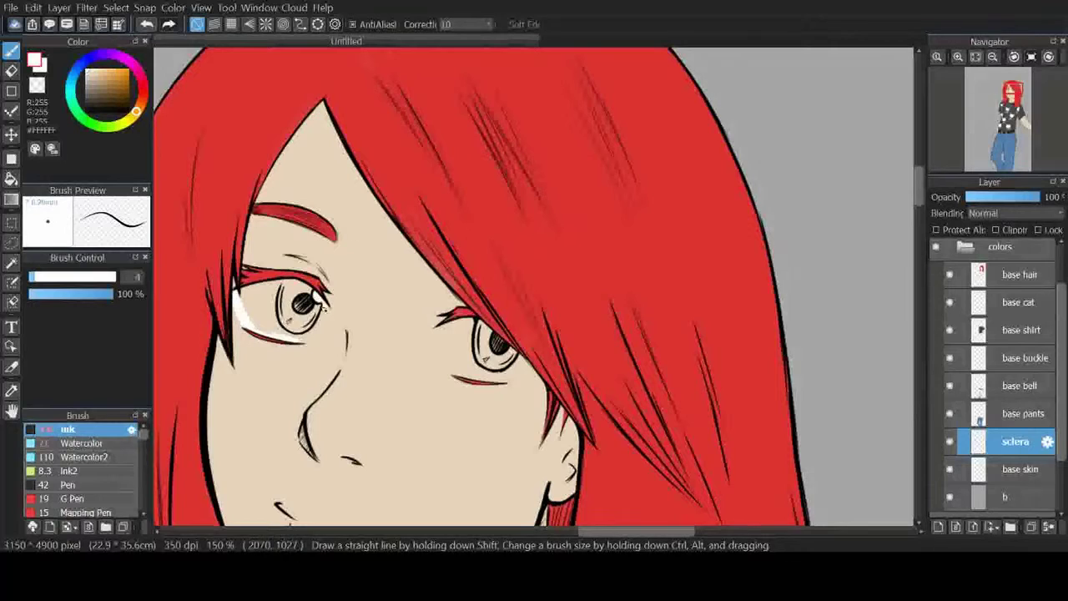
pyautogui.moveTo(317, 332)
pyautogui.mouseDown()
pyautogui.moveTo(265, 289)
pyautogui.moveTo(278, 302)
pyautogui.mouseUp()
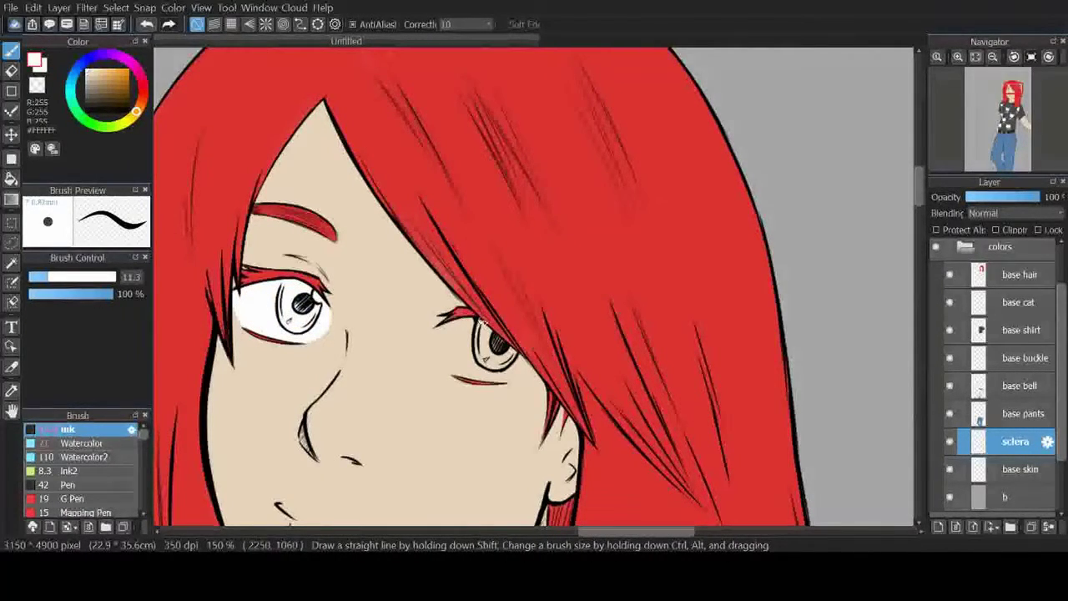
# Step: Paint the white of the eye under the fringe and trim its edges with the eraser
pyautogui.moveTo(483, 323); pyautogui.dragTo(468, 371)
pyautogui.press('[')
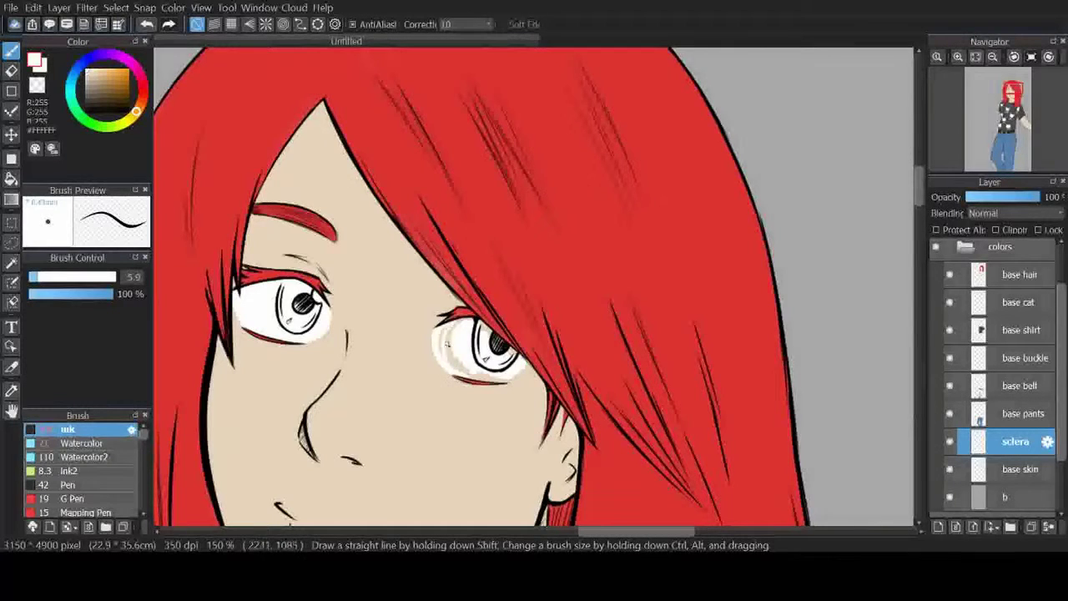
pyautogui.moveTo(526, 363); pyautogui.dragTo(428, 264)
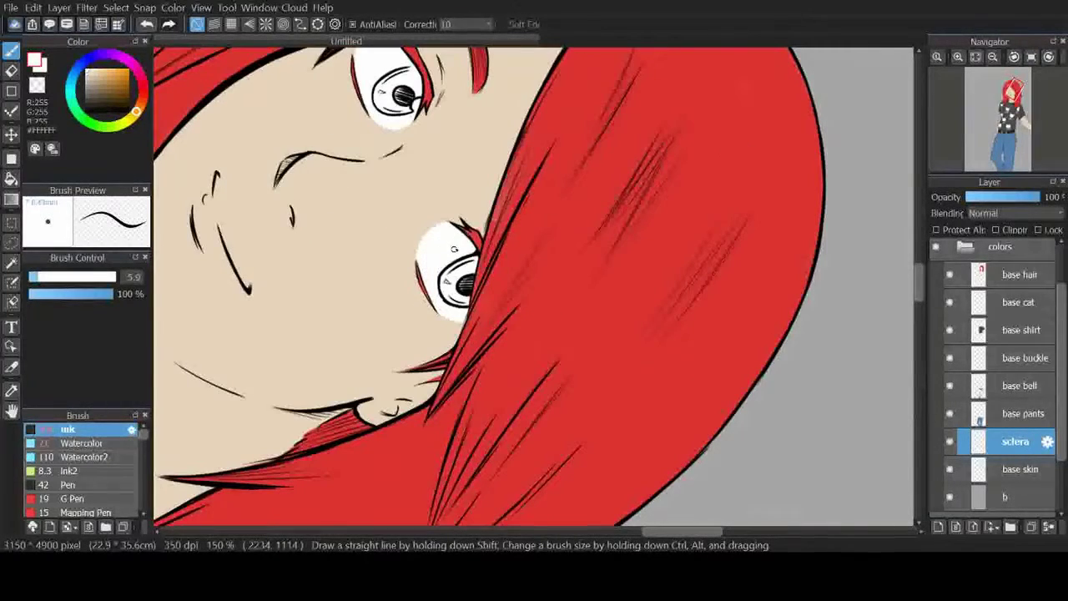
pyautogui.press('e')
# Step: Add a layer named base iris above sclera and paint both irises olive #9A8627
pyautogui.scroll(-1, 1001, 351)
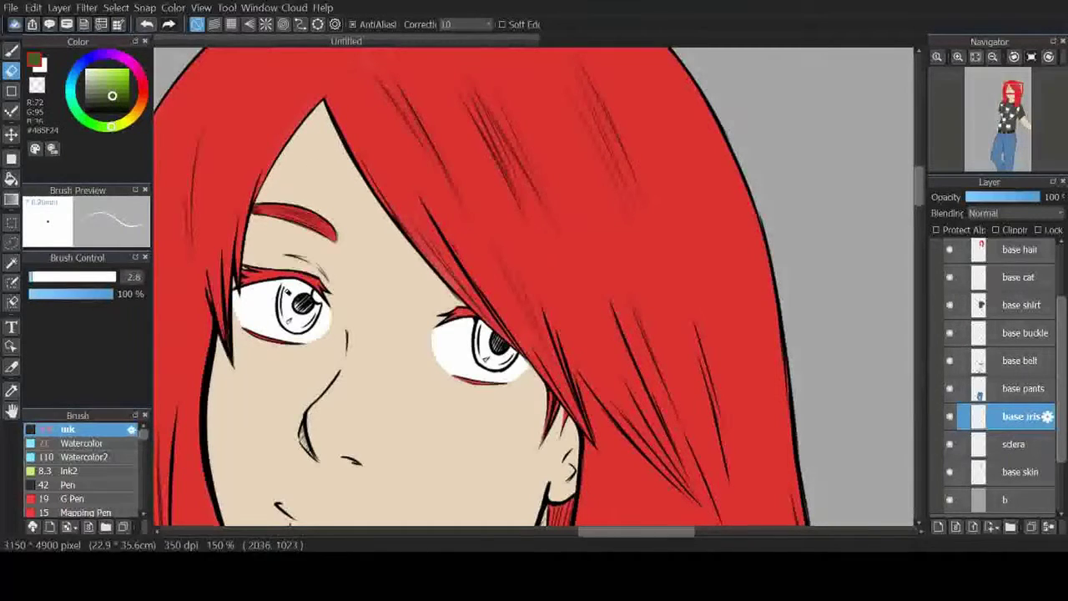
pyautogui.click(117, 89)
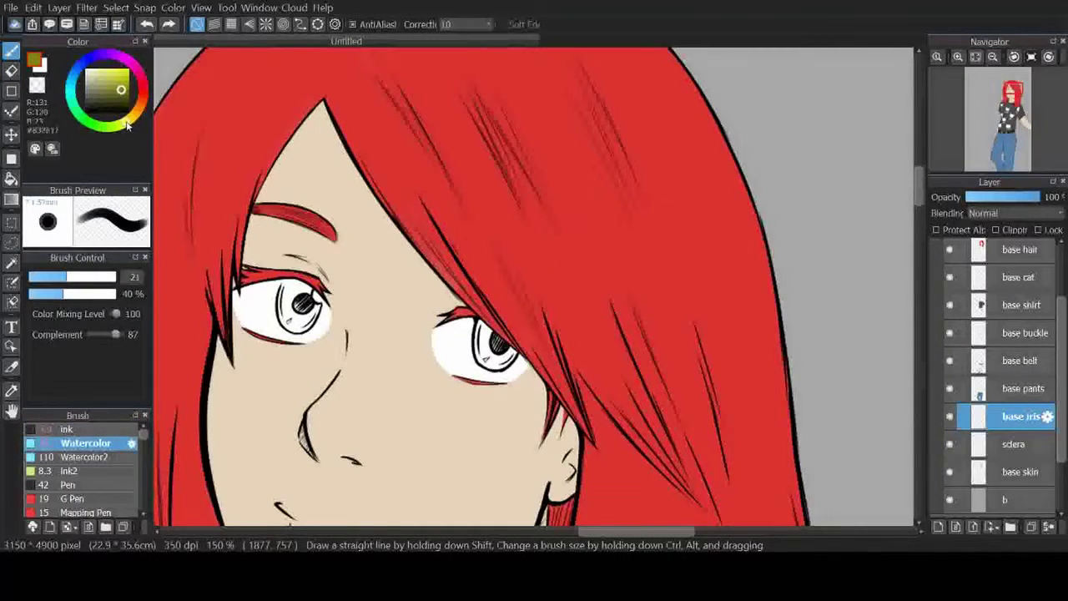
pyautogui.click(127, 123)
pyautogui.click(118, 86)
pyautogui.moveTo(285, 293); pyautogui.dragTo(310, 305)
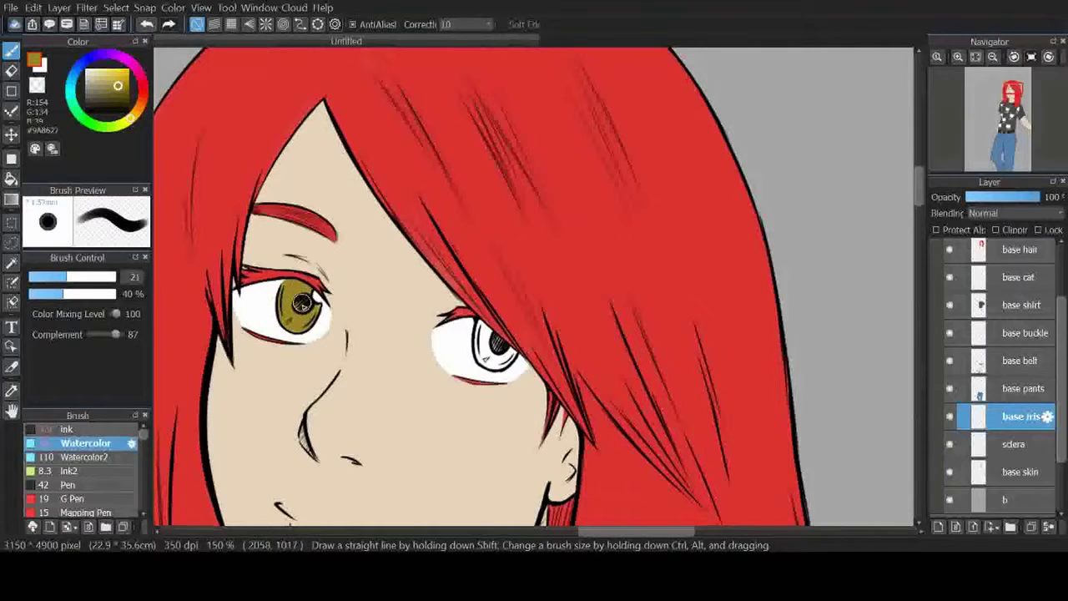
pyautogui.moveTo(484, 332); pyautogui.dragTo(498, 357)
# Step: Add a layer named iris high above base iris and dot small white highlights in both irises
pyautogui.hotkey('ctrl', 'shift', 'n')
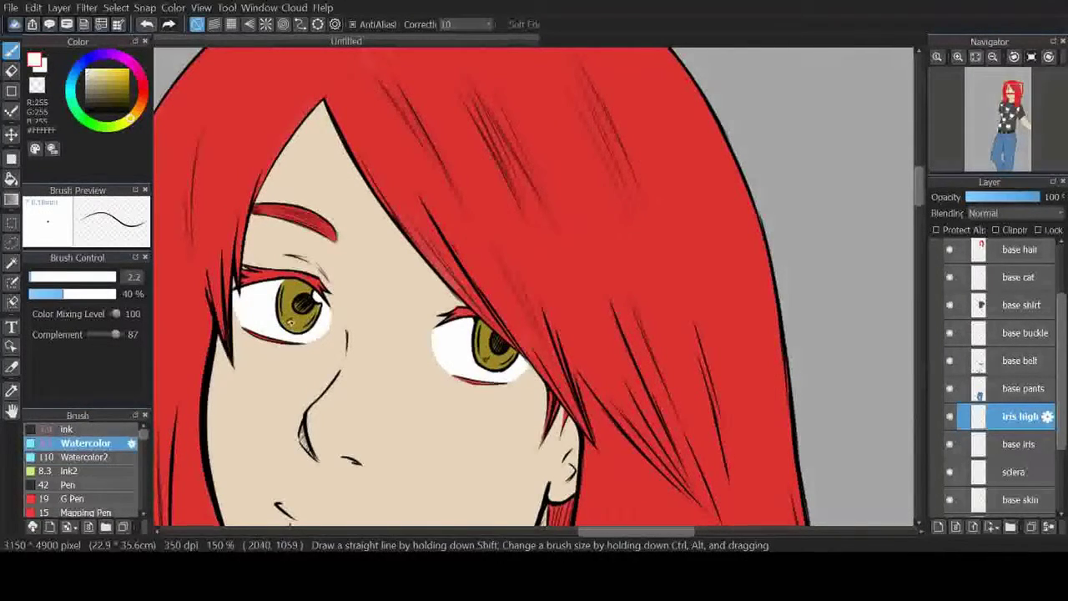
pyautogui.keyDown('alt'); pyautogui.click(291, 287); pyautogui.keyUp('alt')
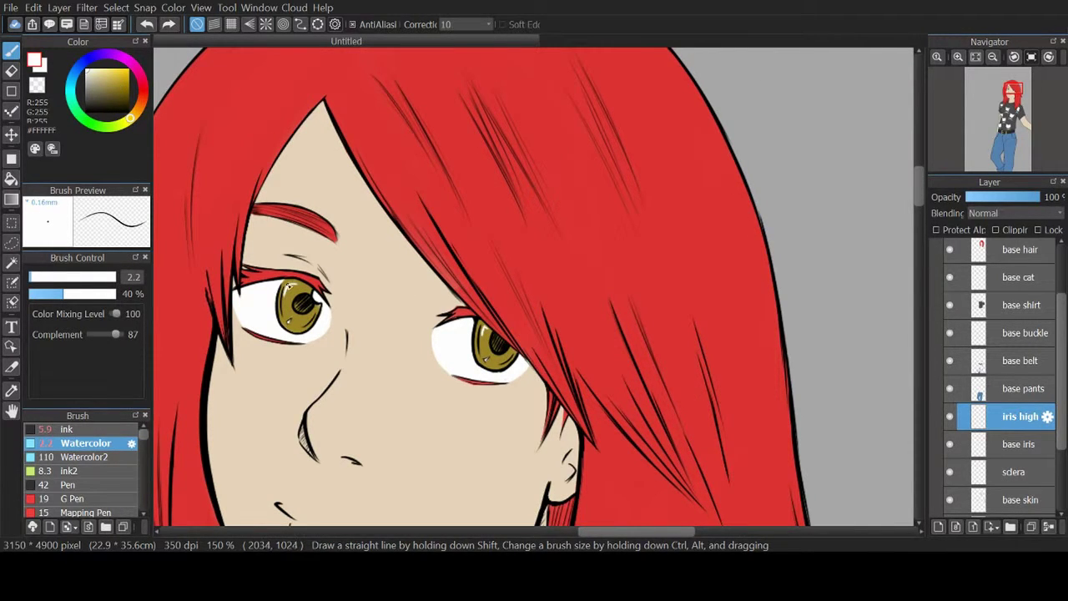
pyautogui.click(992, 56)
pyautogui.click(992, 56)
# Step: Add a folder named colors bg with a new layer beneath the colors folder, and show the red background sketch
pyautogui.scroll(1, 1001, 376)
pyautogui.click(965, 265)
pyautogui.click(1006, 334)
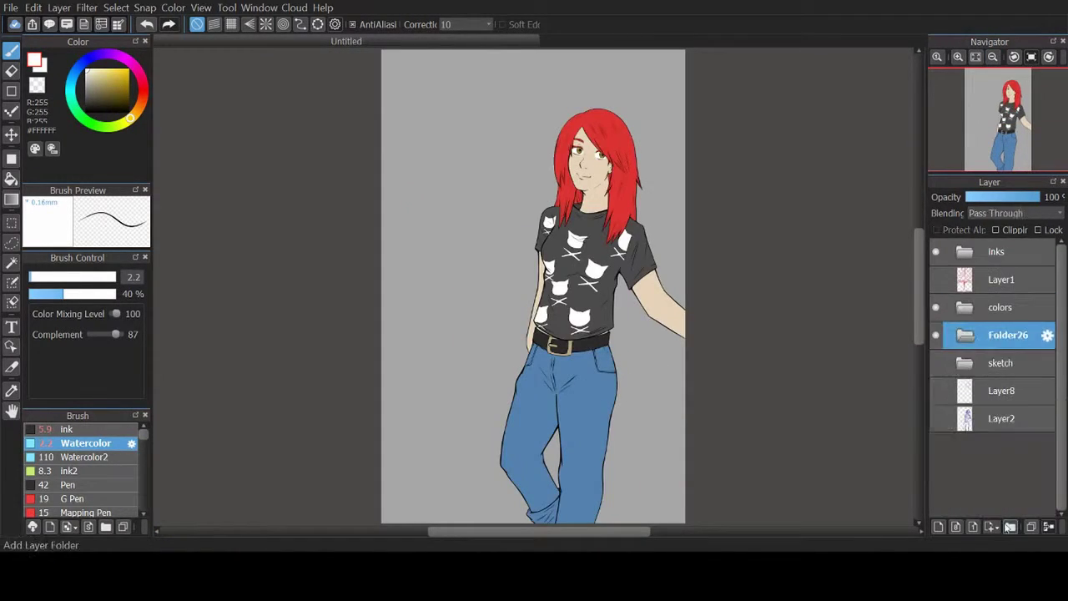
pyautogui.click(966, 335)
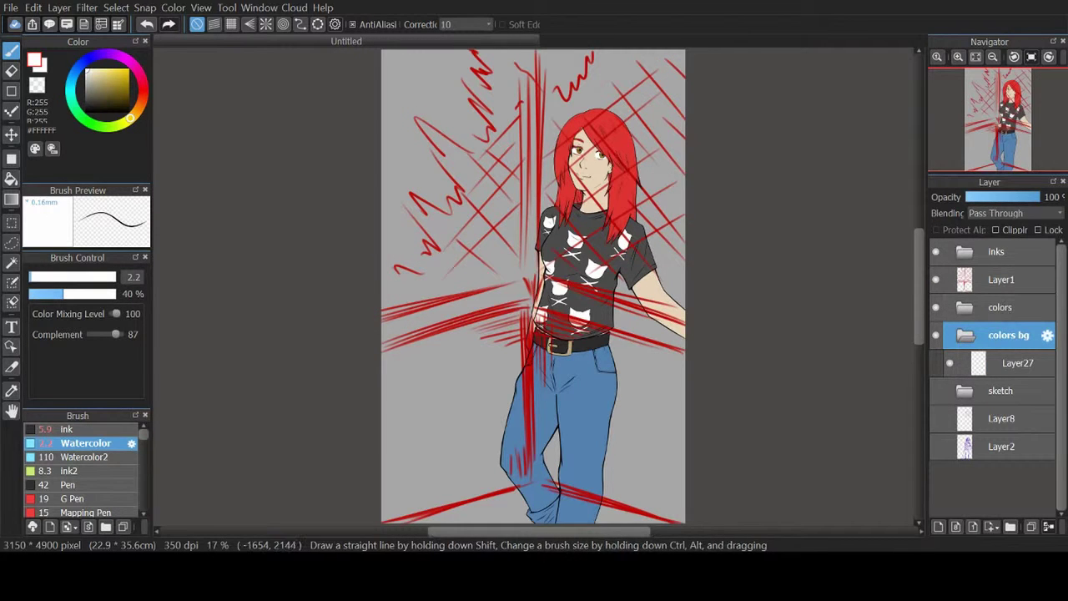
# Step: Name the new background layer w, choose brick red #B12800 and enlarge the Watercolor brush to 147
pyautogui.click(141, 101)
pyautogui.click(123, 89)
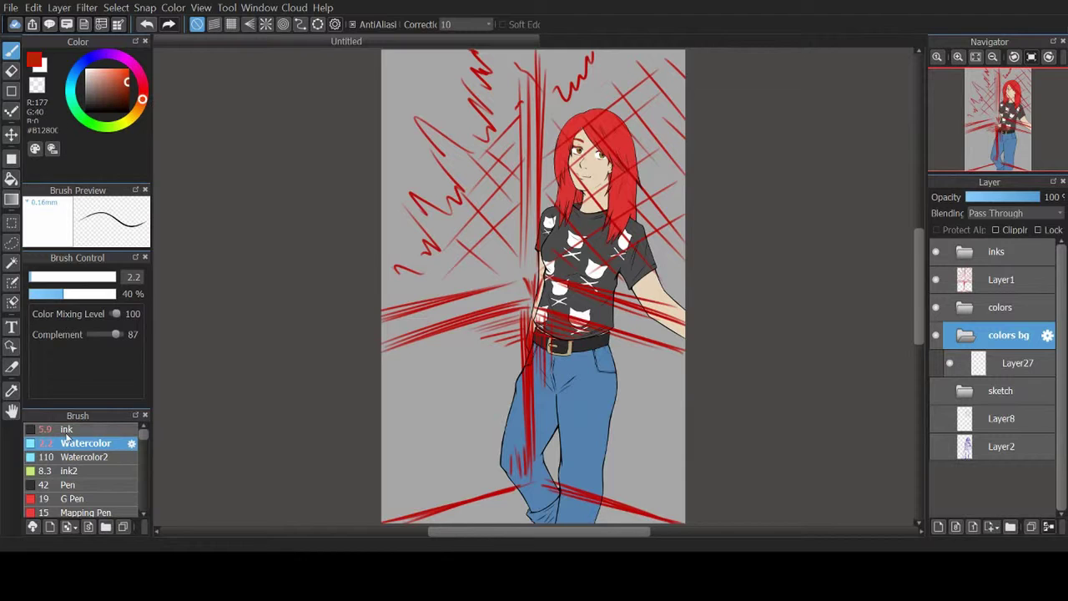
pyautogui.click(1012, 359)
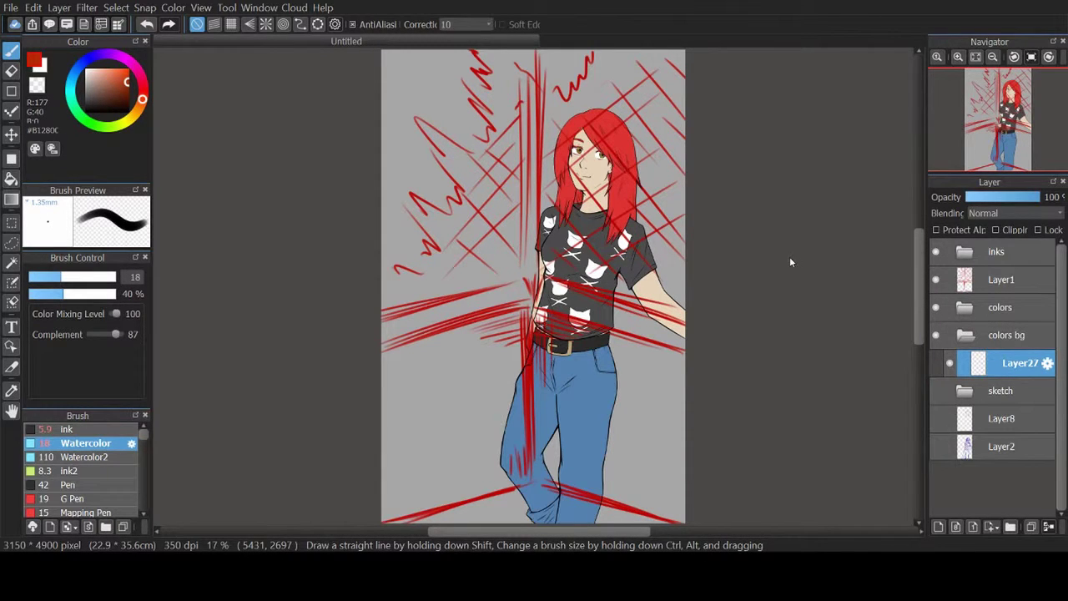
pyautogui.write('w')
pyautogui.scroll(2, 789, 261)
pyautogui.moveTo(334, 201); pyautogui.dragTo(367, 200)
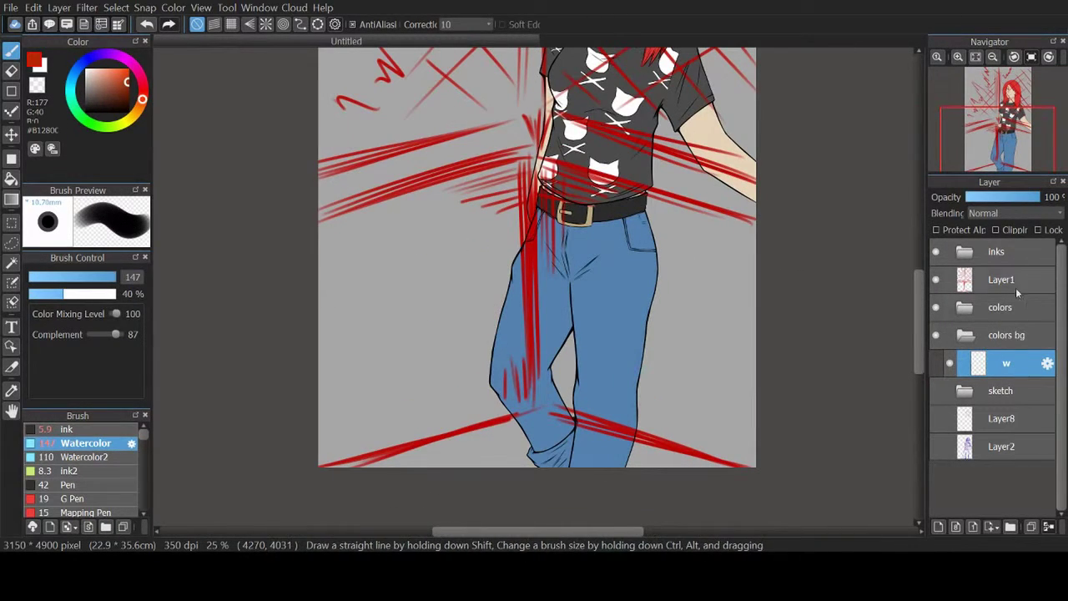
# Step: Hide the grey b layer, paint the wall's upper band red beside the figure and set layer w to 56% opacity
pyautogui.click(969, 315)
pyautogui.click(970, 315)
pyautogui.moveTo(327, 275)
pyautogui.mouseDown()
pyautogui.moveTo(521, 121)
pyautogui.moveTo(514, 252)
pyautogui.mouseUp()
pyautogui.moveTo(1041, 197); pyautogui.dragTo(1009, 197)
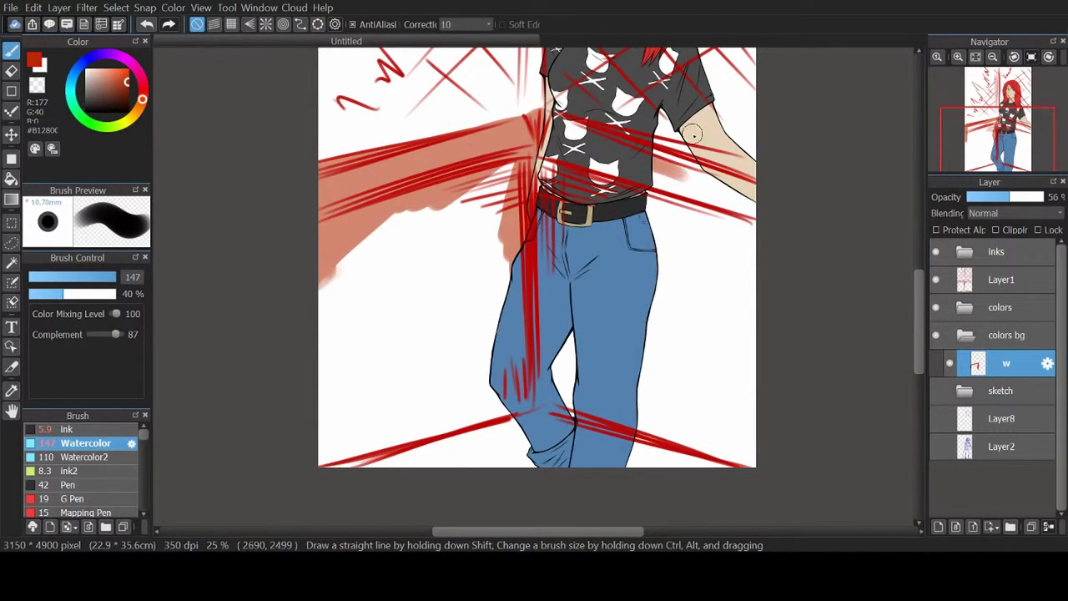
# Step: Fill the remaining lower wall area on both sides of the legs with brick red
pyautogui.click(1014, 56)
pyautogui.click(1031, 56)
pyautogui.scroll(-3, 478, 283)
pyautogui.moveTo(467, 200)
pyautogui.mouseDown()
pyautogui.moveTo(333, 450)
pyautogui.moveTo(383, 217)
pyautogui.moveTo(372, 411)
pyautogui.moveTo(626, 368)
pyautogui.moveTo(677, 450)
pyautogui.moveTo(680, 317)
pyautogui.mouseUp()
# Step: Tidy the blue fill near the rolled trouser cuff with the eraser on the base pants layer
pyautogui.press('pageup')
pyautogui.click(1005, 362)
pyautogui.scroll(-5, 590, 197)
pyautogui.press('e')
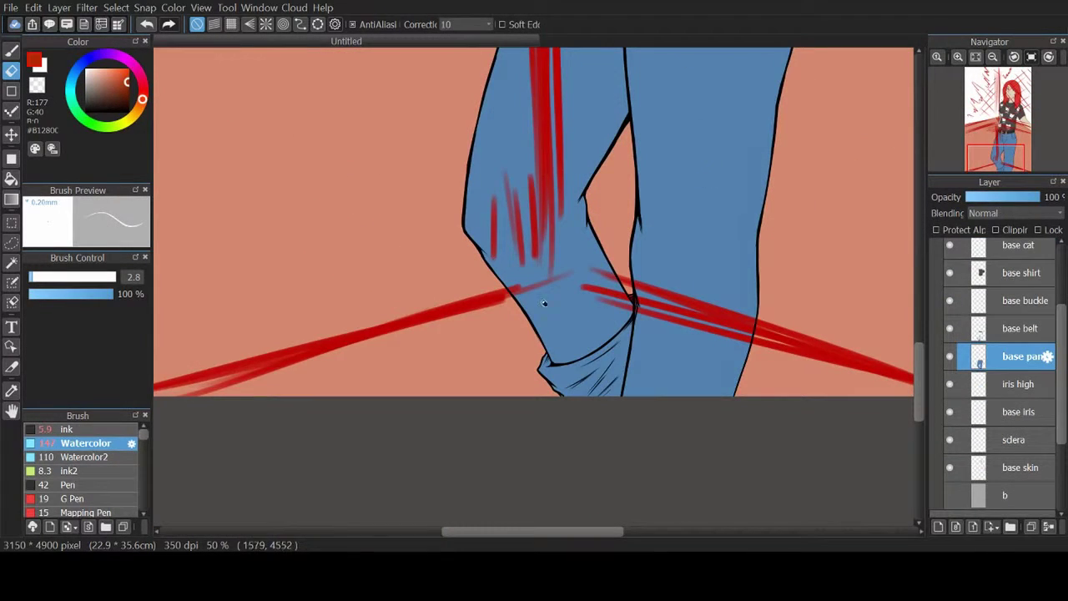
# Step: Hide the red sketch, clean up the wall's edges on layer w and raise its opacity to 79%
pyautogui.scroll(5, 534, 250)
pyautogui.press('pagedown')
pyautogui.press('pagedown')
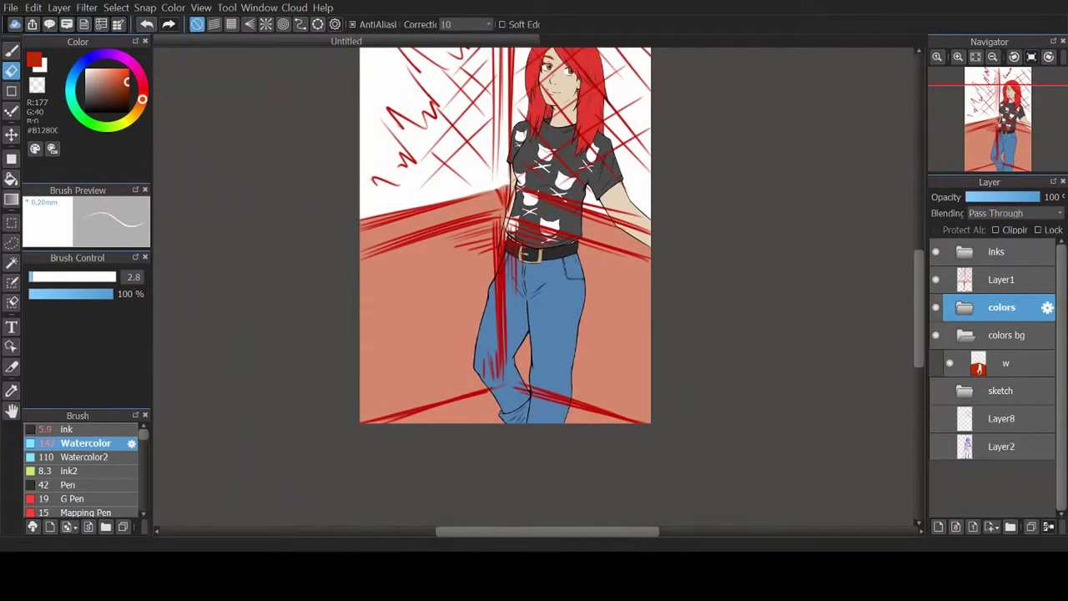
pyautogui.click(1006, 363)
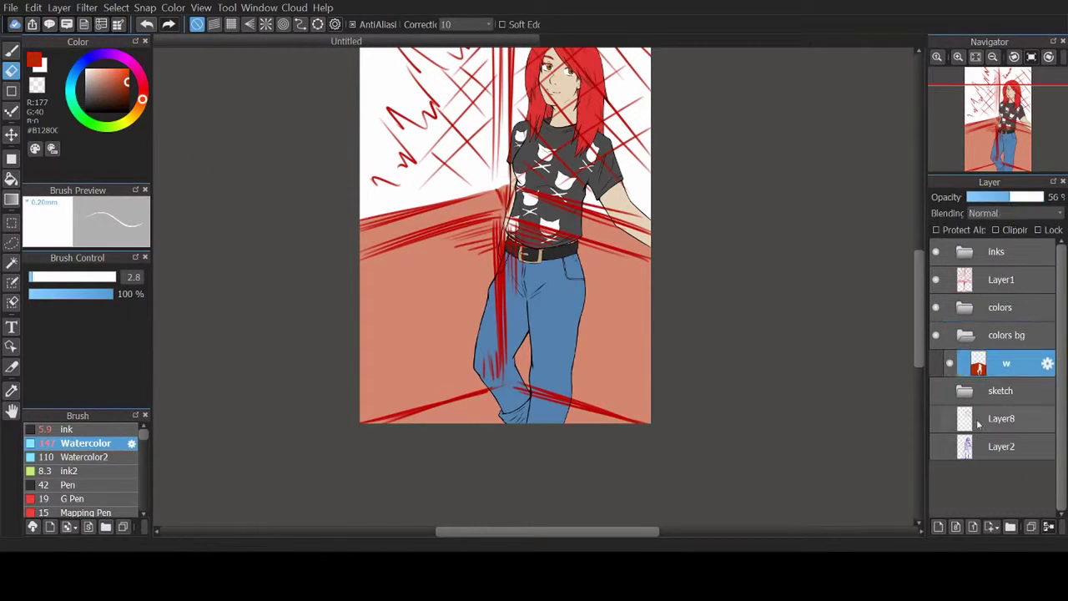
pyautogui.click(935, 280)
pyautogui.moveTo(517, 250)
pyautogui.mouseDown()
pyautogui.moveTo(425, 294)
pyautogui.moveTo(561, 250)
pyautogui.mouseUp()
pyautogui.scroll(3, 432, 272)
pyautogui.scroll(-3, 432, 272)
pyautogui.press('b')
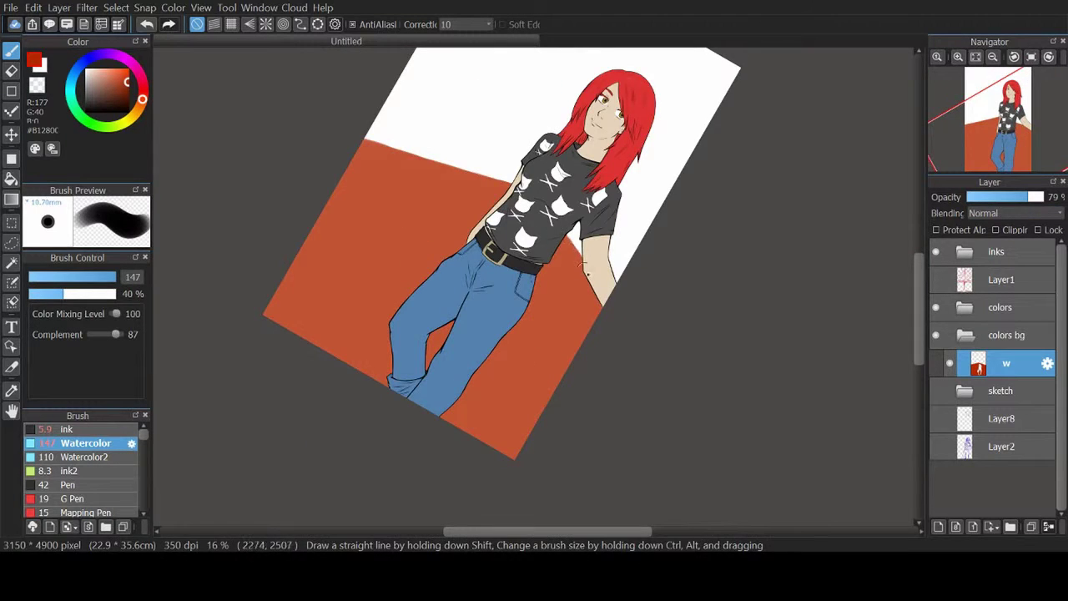
# Step: Paint a dark red #701900 vertical post along the sketched corner on a new 79% opacity layer placed beneath w
pyautogui.hotkey('ctrl', 'shift', 'n')
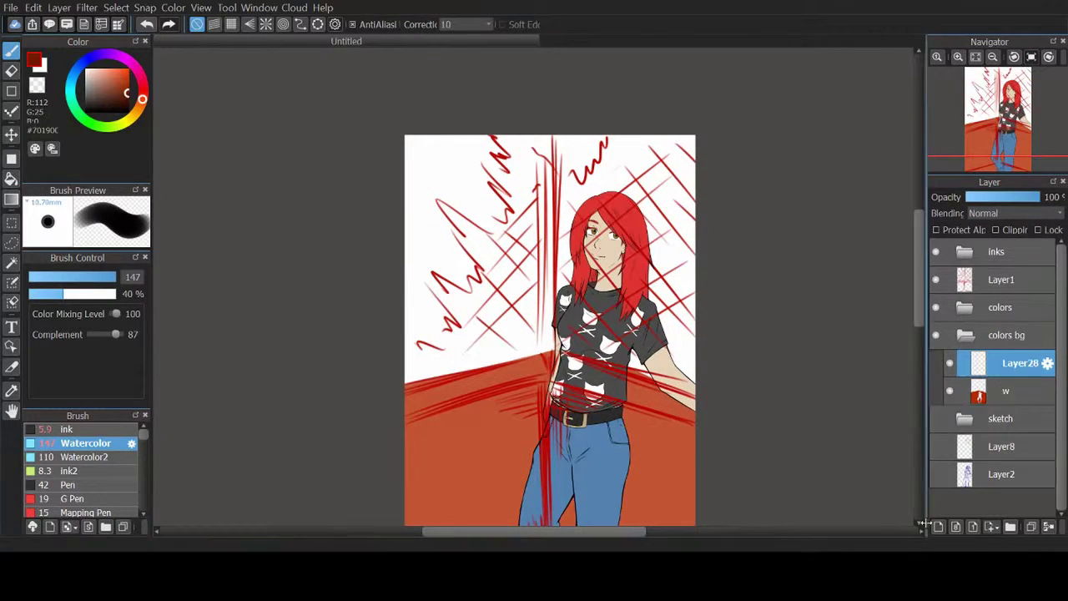
pyautogui.moveTo(544, 158); pyautogui.dragTo(544, 351)
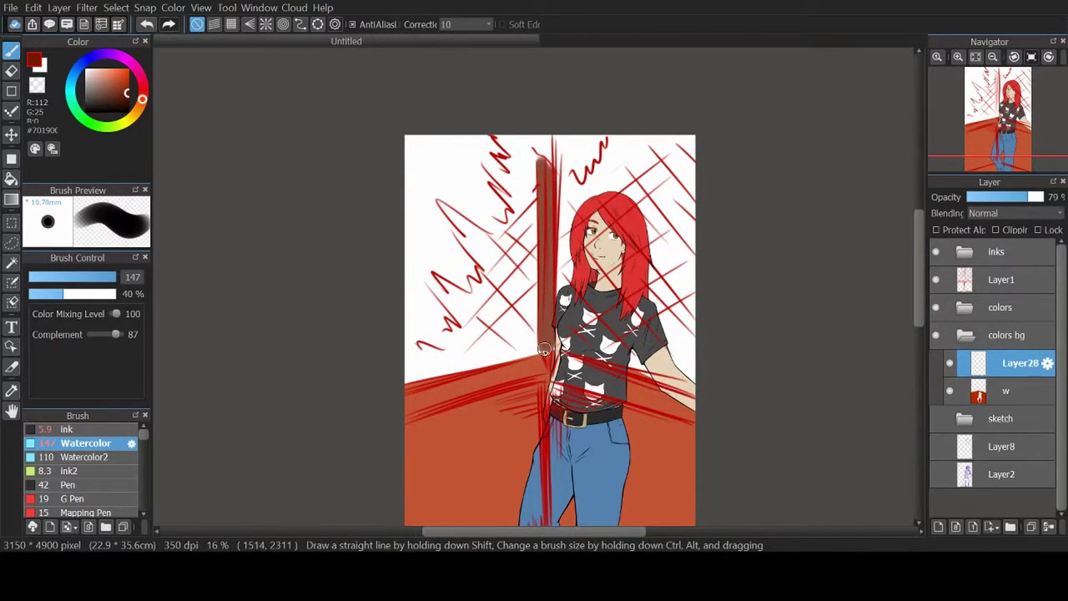
pyautogui.moveTo(1023, 397); pyautogui.dragTo(1023, 408)
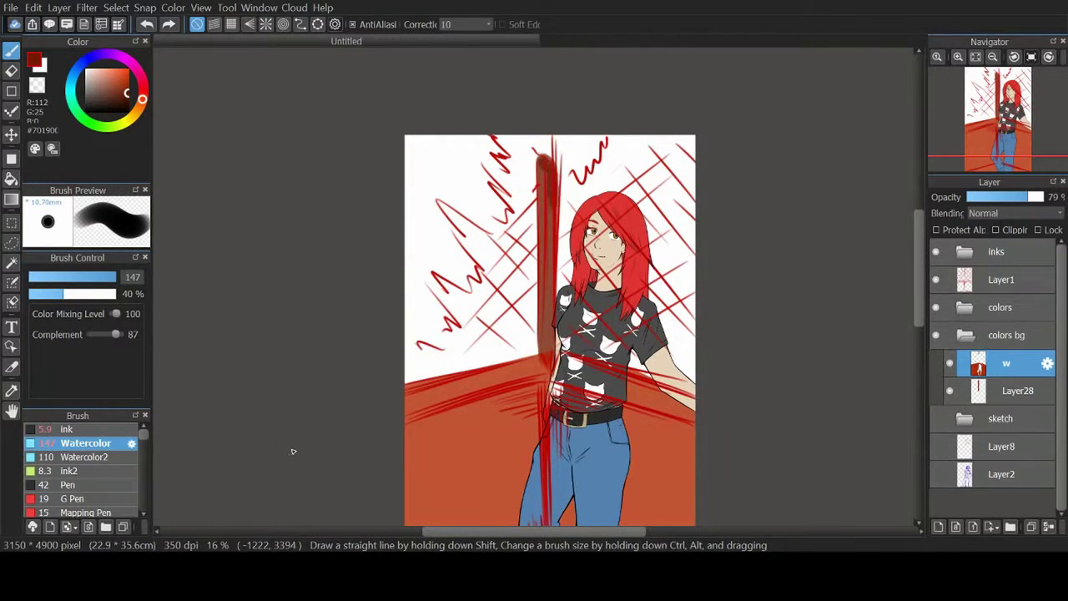
# Step: Add a layer at 77% opacity above w and paint green #79A75D foliage on both sides of the post
pyautogui.click(955, 526)
pyautogui.click(102, 126)
pyautogui.click(109, 72)
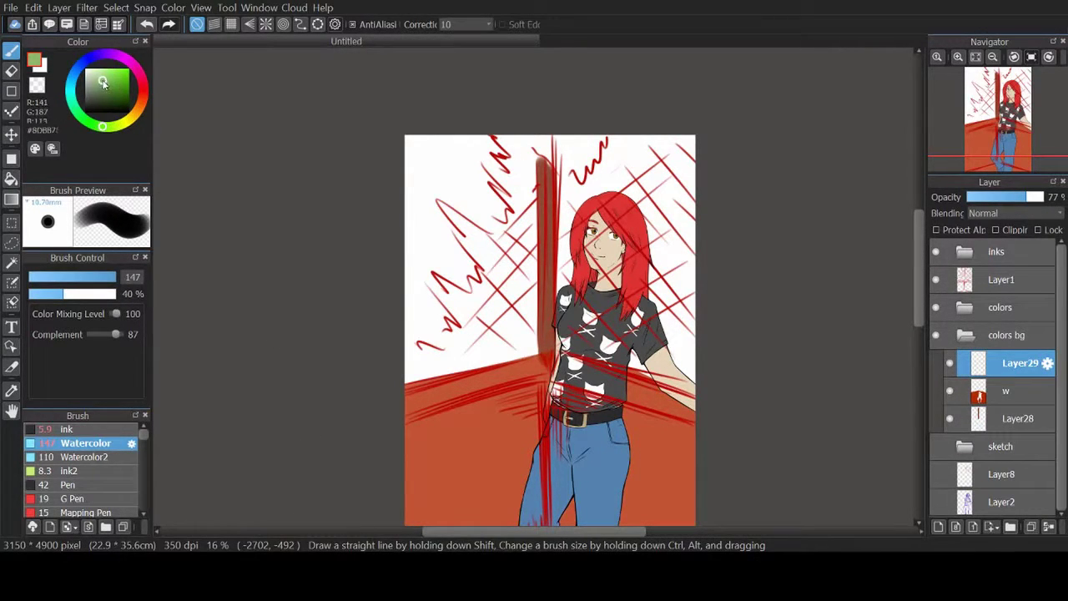
pyautogui.click(105, 84)
pyautogui.moveTo(451, 196)
pyautogui.mouseDown()
pyautogui.moveTo(476, 300)
pyautogui.moveTo(430, 367)
pyautogui.mouseUp()
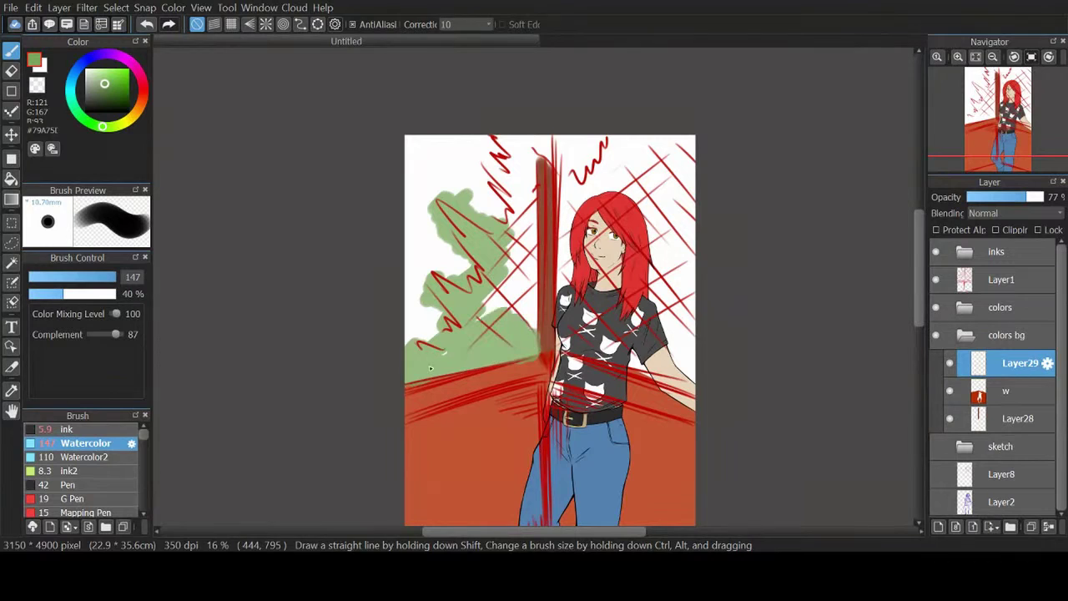
pyautogui.moveTo(501, 317)
pyautogui.mouseDown()
pyautogui.moveTo(505, 141)
pyautogui.moveTo(527, 309)
pyautogui.moveTo(575, 175)
pyautogui.moveTo(620, 196)
pyautogui.moveTo(706, 142)
pyautogui.moveTo(699, 339)
pyautogui.mouseUp()
# Step: Erase the green foliage overlapping the dark red post with the eraser at size 23
pyautogui.press('e')
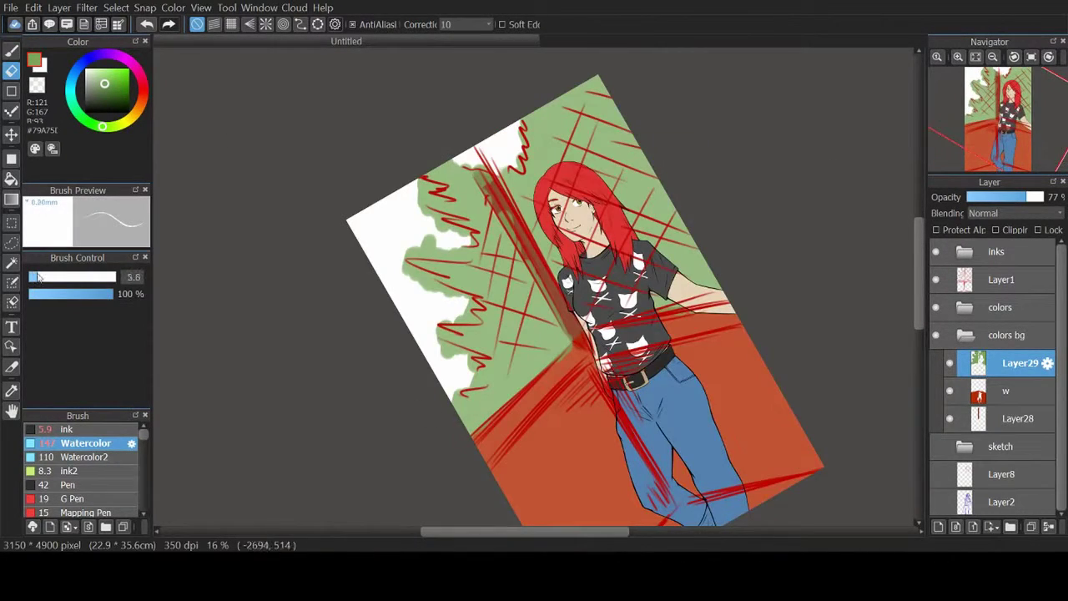
pyautogui.scroll(3, 556, 296)
pyautogui.moveTo(556, 296); pyautogui.dragTo(513, 176)
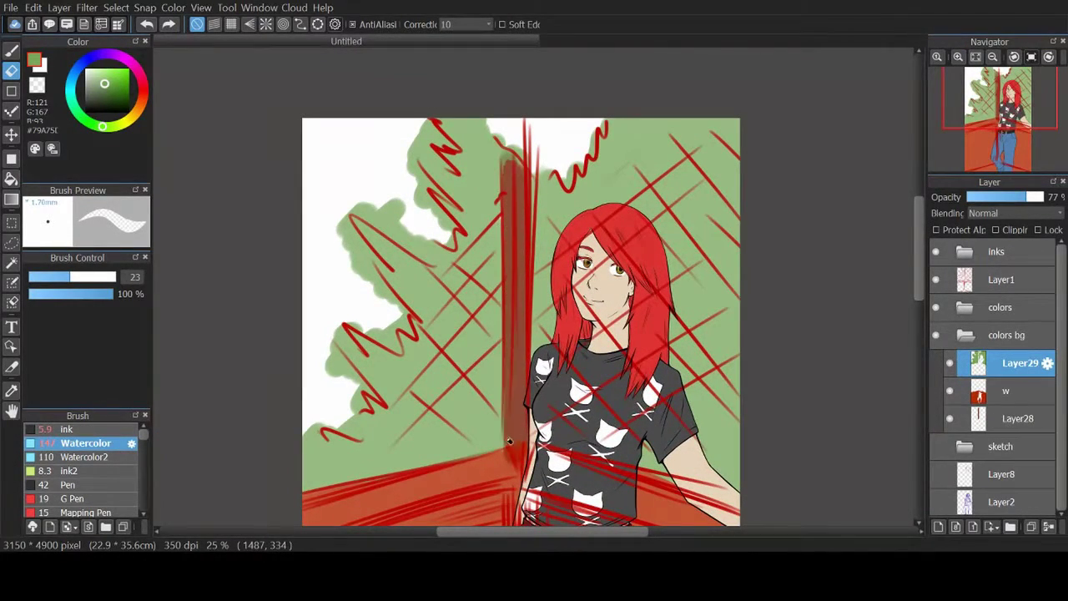
# Step: Rename the pale green foliage layer bb and add a new layer named L above it
pyautogui.click(938, 526)
pyautogui.doubleClick(1007, 390)
pyautogui.write('bb')
pyautogui.press('Return')
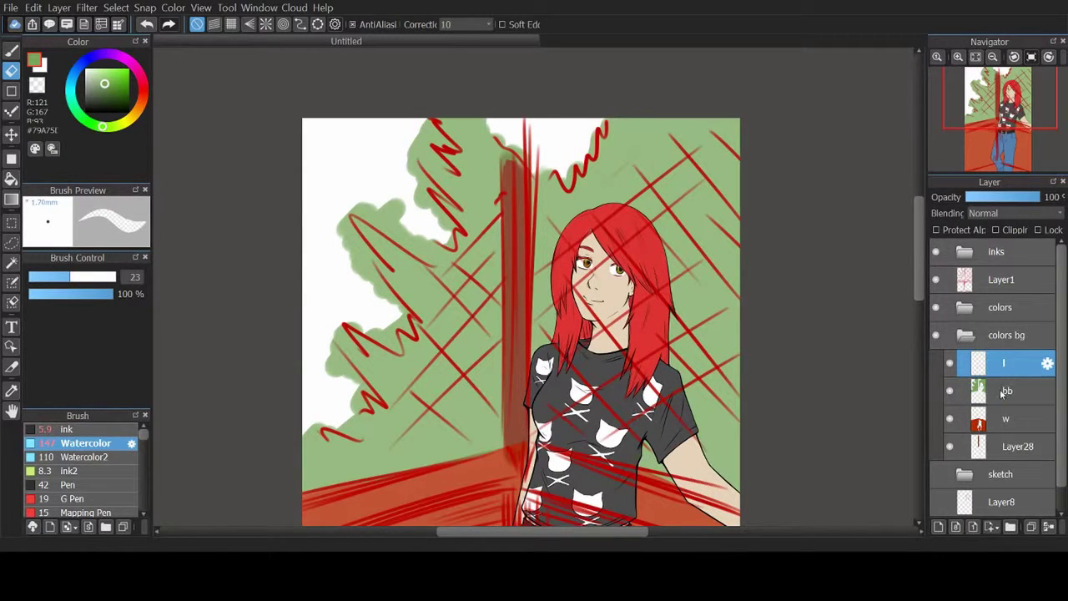
# Step: Paint the leaf masses left of and above the post on layer L in green #1C9700 with the Watercolor brush at size 147
pyautogui.press('b')
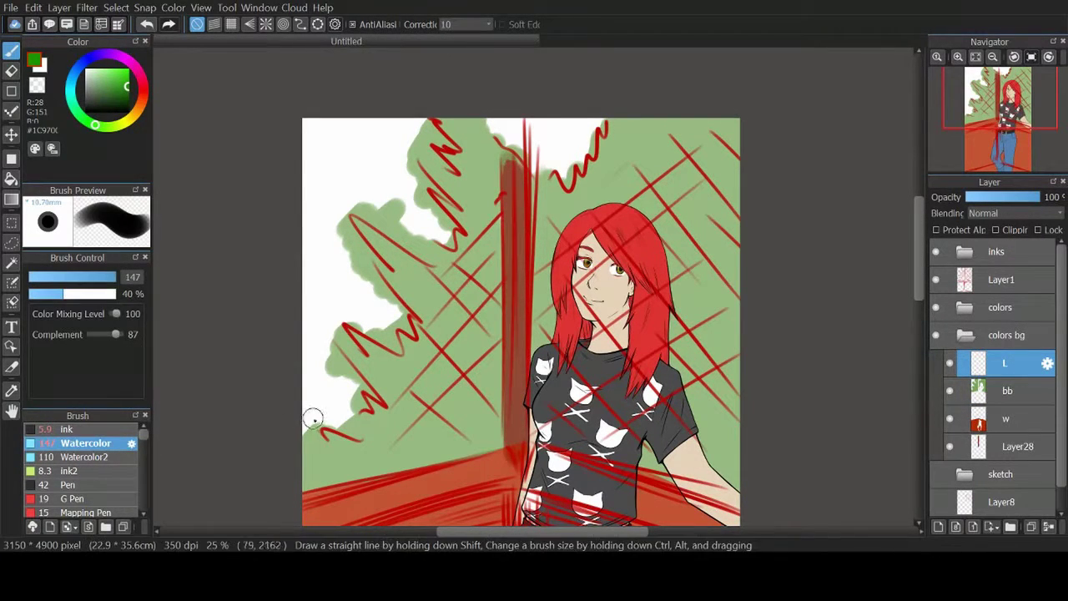
pyautogui.moveTo(309, 422)
pyautogui.mouseDown()
pyautogui.moveTo(381, 206)
pyautogui.moveTo(434, 133)
pyautogui.moveTo(542, 158)
pyautogui.moveTo(601, 133)
pyautogui.moveTo(526, 125)
pyautogui.mouseUp()
pyautogui.moveTo(392, 134)
pyautogui.mouseDown()
pyautogui.moveTo(317, 221)
pyautogui.moveTo(401, 125)
pyautogui.mouseUp()
# Step: Add another layer, paint light green patches among the leaf masses, and place the layer beneath L
pyautogui.click(937, 526)
pyautogui.click(123, 88)
pyautogui.click(113, 74)
pyautogui.moveTo(309, 425)
pyautogui.mouseDown()
pyautogui.moveTo(298, 381)
pyautogui.moveTo(342, 208)
pyautogui.moveTo(343, 158)
pyautogui.moveTo(418, 133)
pyautogui.moveTo(511, 125)
pyautogui.mouseUp()
pyautogui.moveTo(1004, 391); pyautogui.dragTo(1005, 358)
pyautogui.moveTo(311, 201)
pyautogui.mouseDown()
pyautogui.moveTo(272, 234)
pyautogui.moveTo(282, 239)
pyautogui.mouseUp()
# Step: Add a layer named w2 directly above w and set its opacity to 76%
pyautogui.scroll(-10, 83, 468)
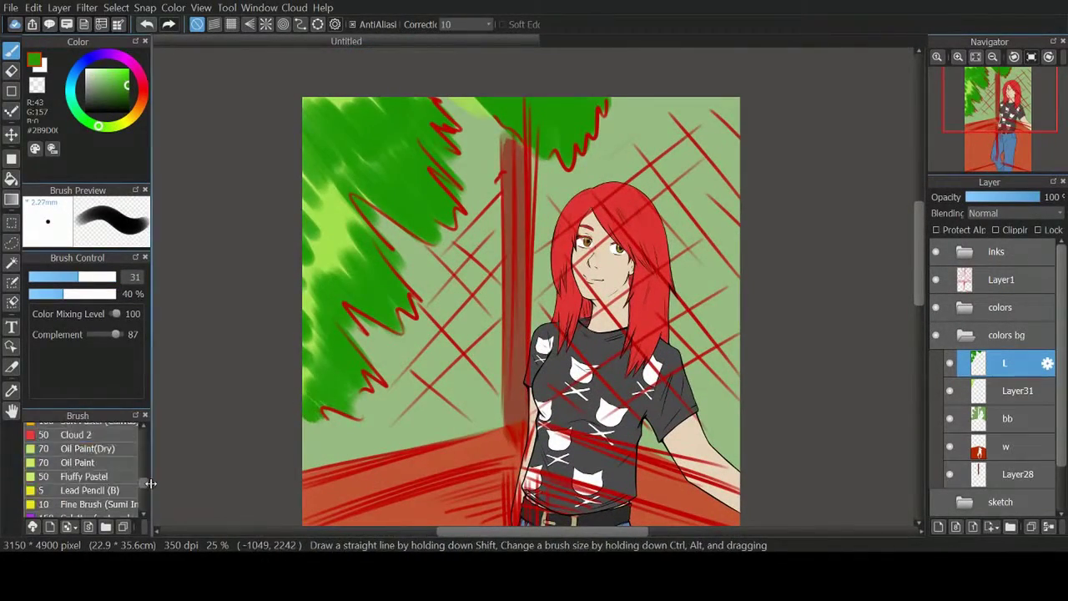
pyautogui.click(92, 468)
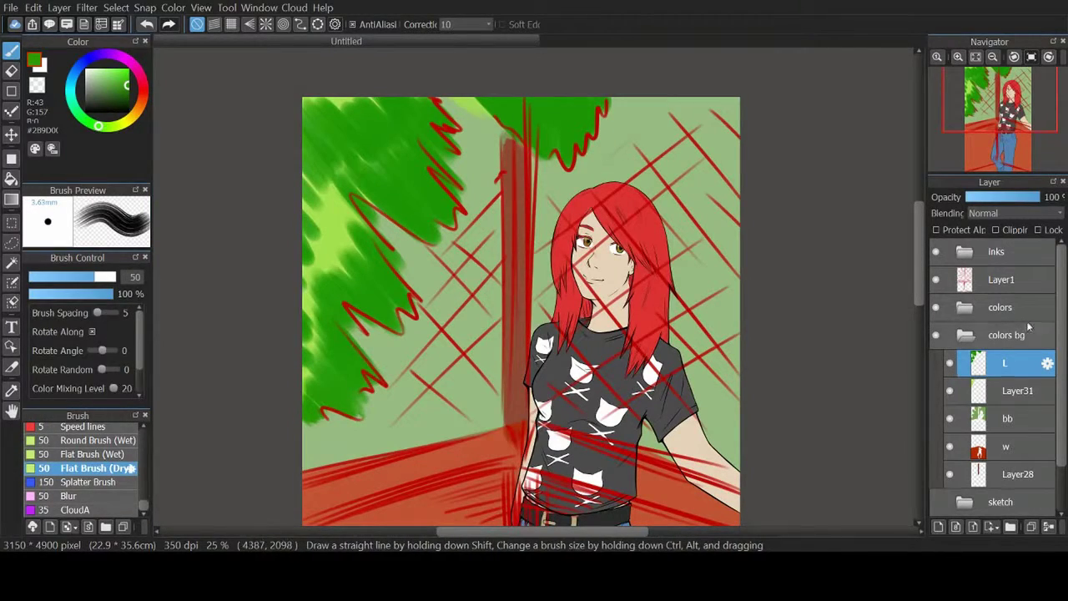
pyautogui.click(1006, 446)
pyautogui.hotkey('ctrl', 'shift', 'n')
pyautogui.scroll(-5, 517, 309)
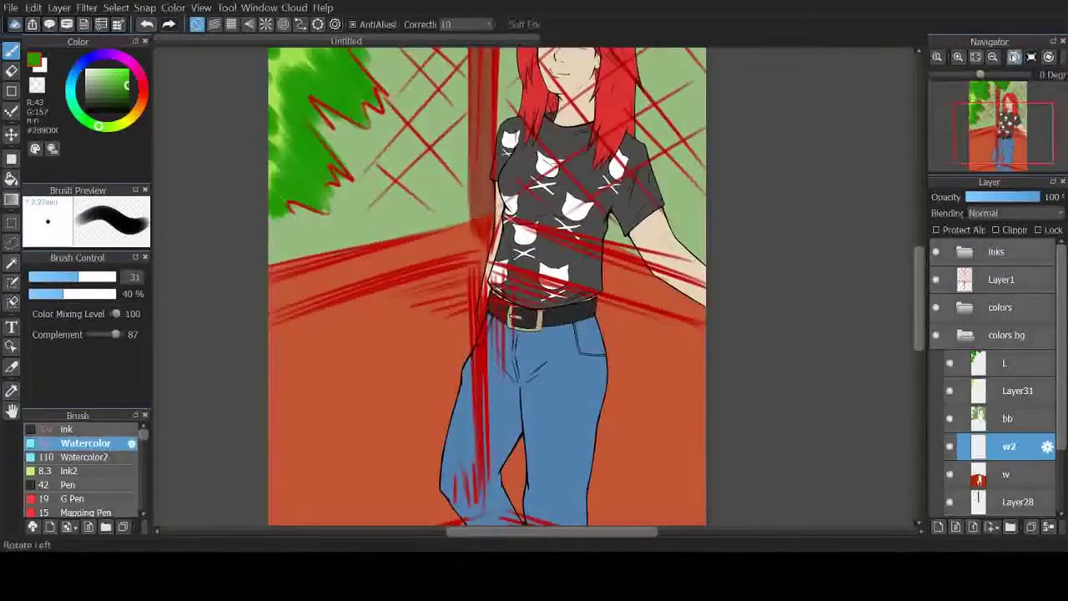
pyautogui.click(1005, 473)
pyautogui.click(1009, 446)
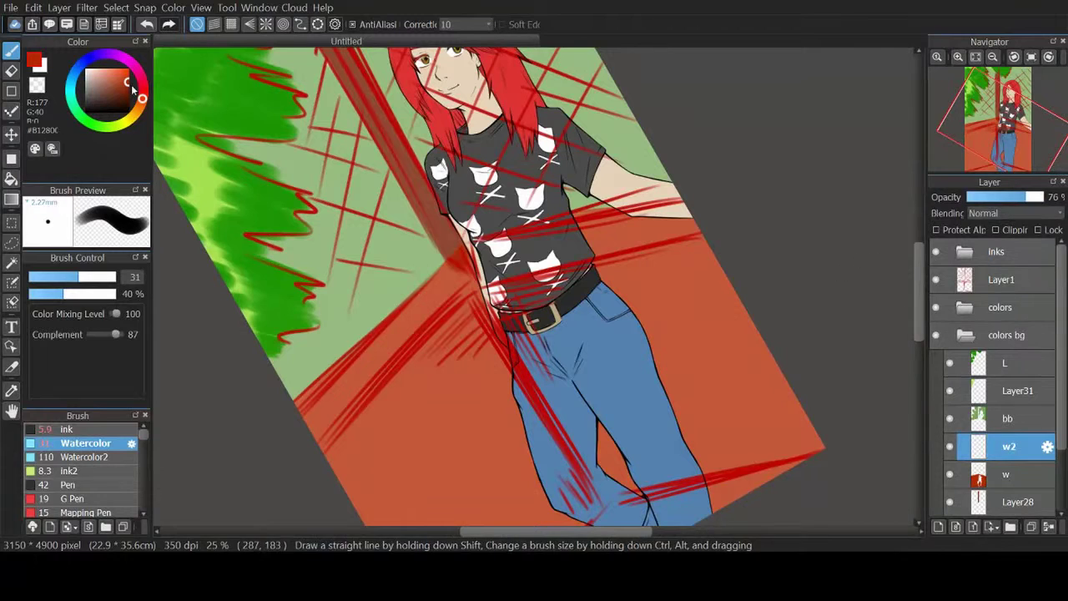
# Step: Paint dark red rail lines along the left wall's upper edge on w2 and lower the sketch layer's opacity to 45%
pyautogui.keyDown('alt'); pyautogui.click(468, 334); pyautogui.keyUp('alt')
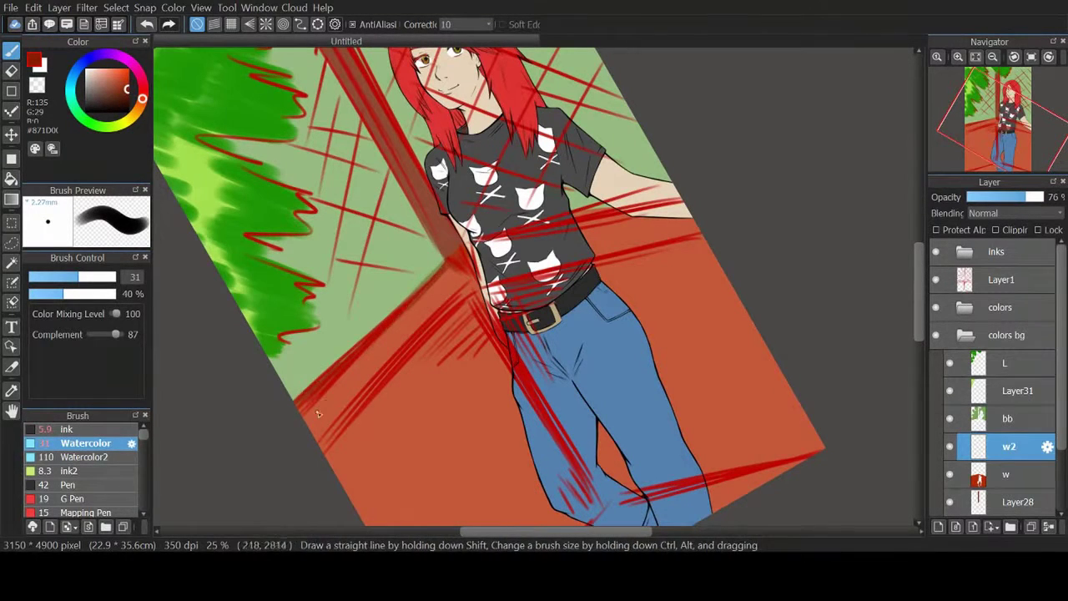
pyautogui.click(936, 280)
pyautogui.click(937, 281)
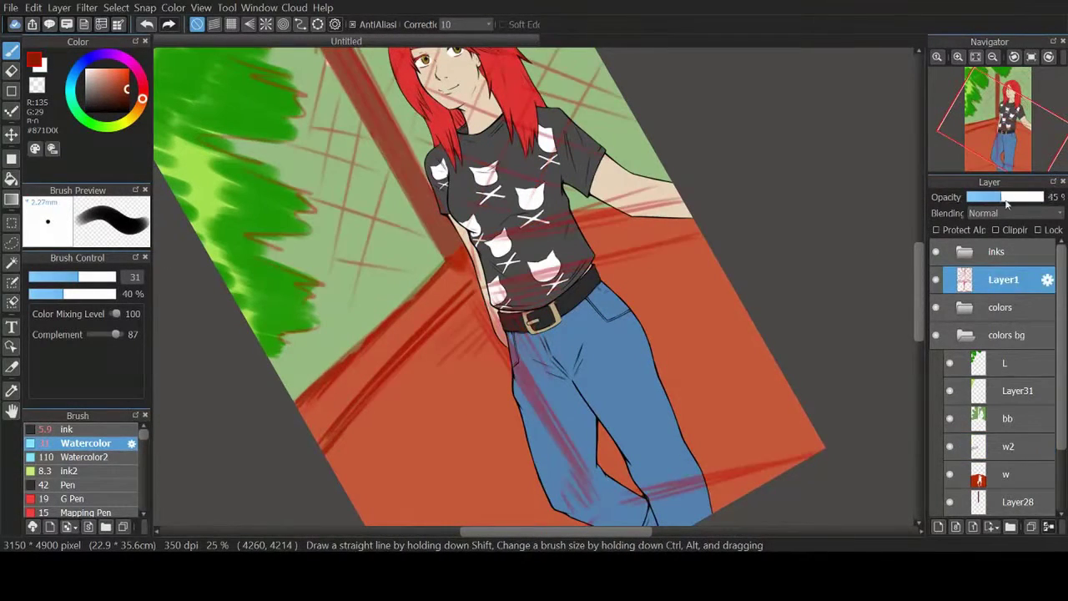
pyautogui.click(1009, 447)
pyautogui.hotkey('ctrl', 'alt', '0')
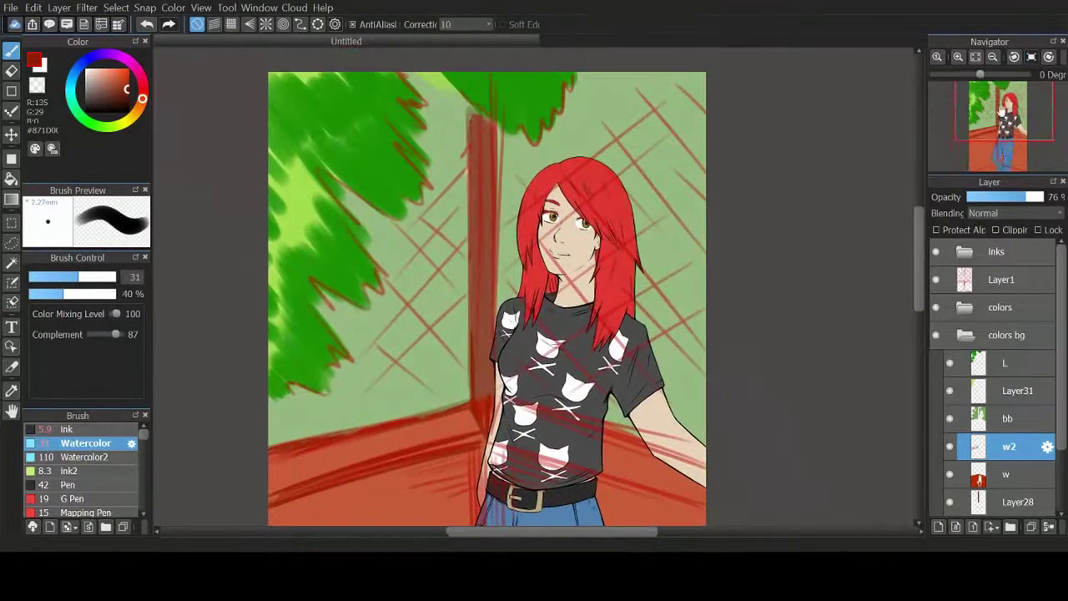
# Step: Paint dark red edge lines down both sides of the post on w2 and hide the sketch
pyautogui.moveTo(473, 153); pyautogui.dragTo(474, 283)
pyautogui.moveTo(495, 122); pyautogui.dragTo(495, 337)
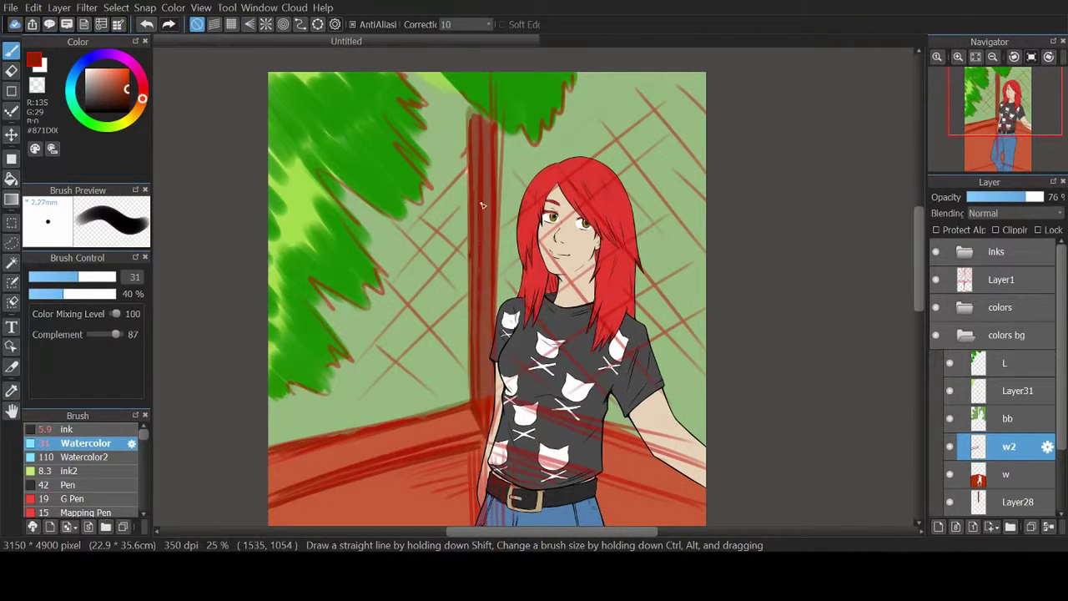
pyautogui.click(936, 280)
# Step: Erase stray green around the post on layer bb and touch up the post's lower edge in dark red
pyautogui.click(949, 418)
pyautogui.click(949, 418)
pyautogui.click(1008, 418)
pyautogui.press('e')
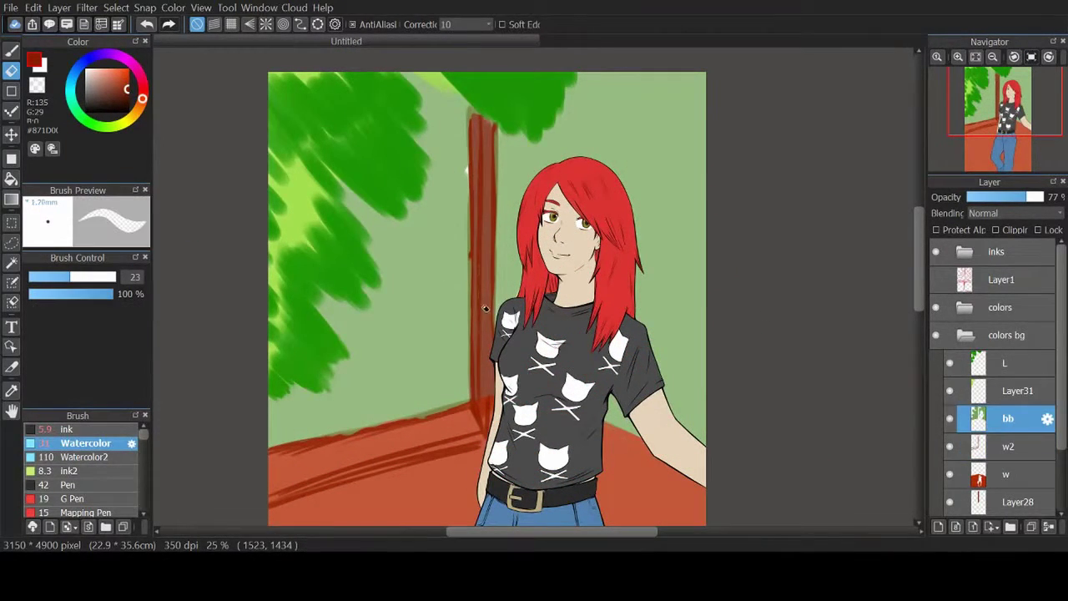
pyautogui.press('b')
pyautogui.moveTo(495, 272); pyautogui.dragTo(494, 334)
pyautogui.press('e')
pyautogui.click(1020, 148)
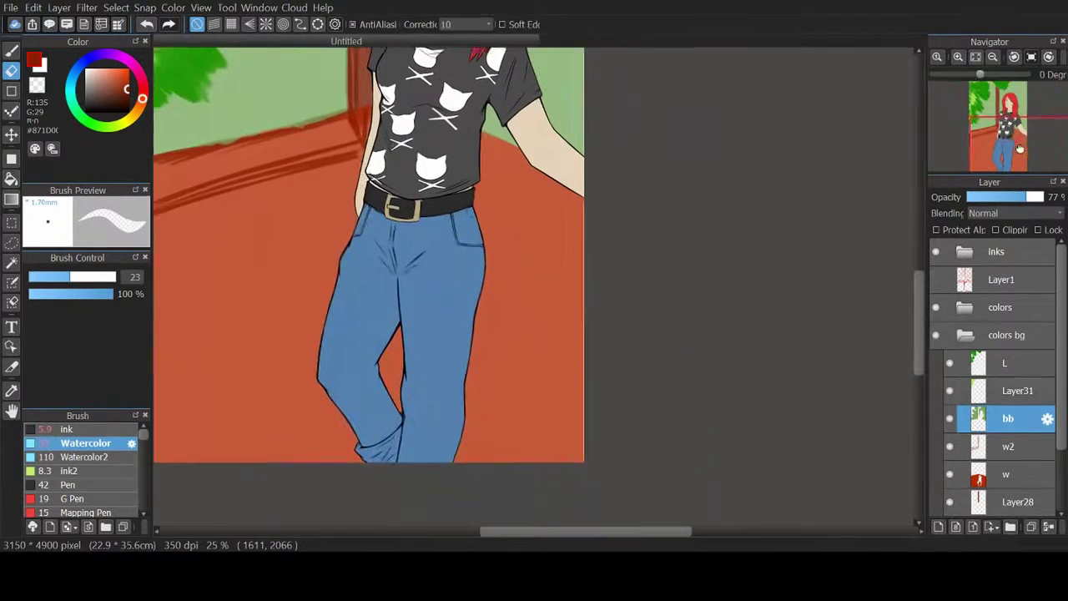
# Step: Paint dark red lines for the right wall's rail and the floor edge following the sketch, hide the sketch and clean up the lines
pyautogui.press('b')
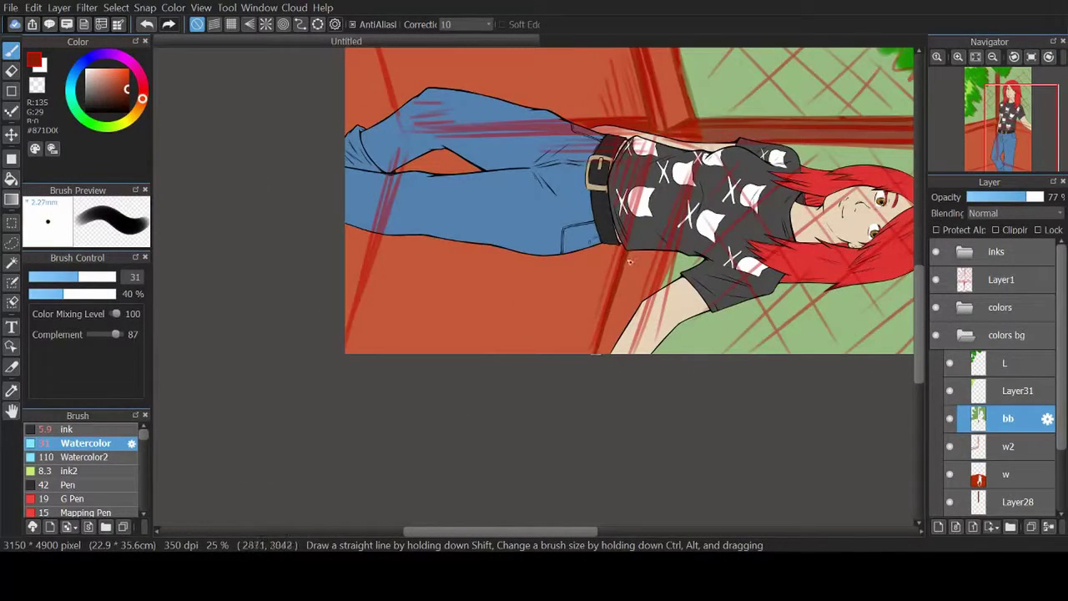
pyautogui.moveTo(378, 261); pyautogui.dragTo(594, 290)
pyautogui.moveTo(557, 349); pyautogui.dragTo(510, 524)
pyautogui.click(936, 280)
pyautogui.click(10, 70)
pyautogui.moveTo(561, 351); pyautogui.dragTo(534, 467)
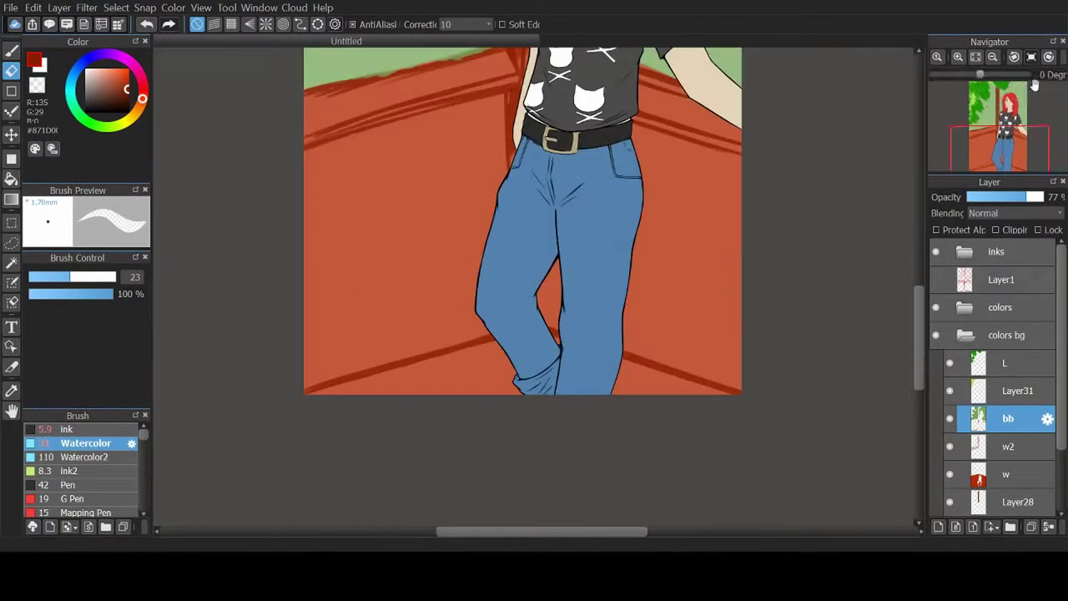
# Step: Add a layer above w and fill the floor around the feet with dusty red #80494C using the Watercolor brush
pyautogui.click(954, 526)
pyautogui.press('b')
pyautogui.click(99, 87)
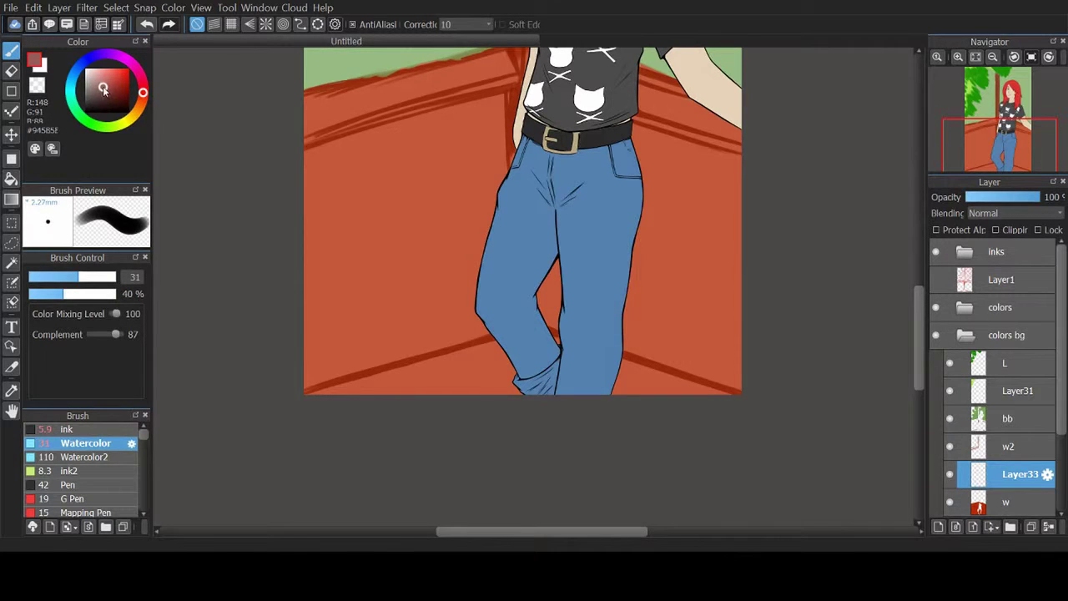
pyautogui.click(104, 90)
pyautogui.moveTo(525, 368)
pyautogui.mouseDown()
pyautogui.moveTo(604, 322)
pyautogui.moveTo(631, 343)
pyautogui.mouseUp()
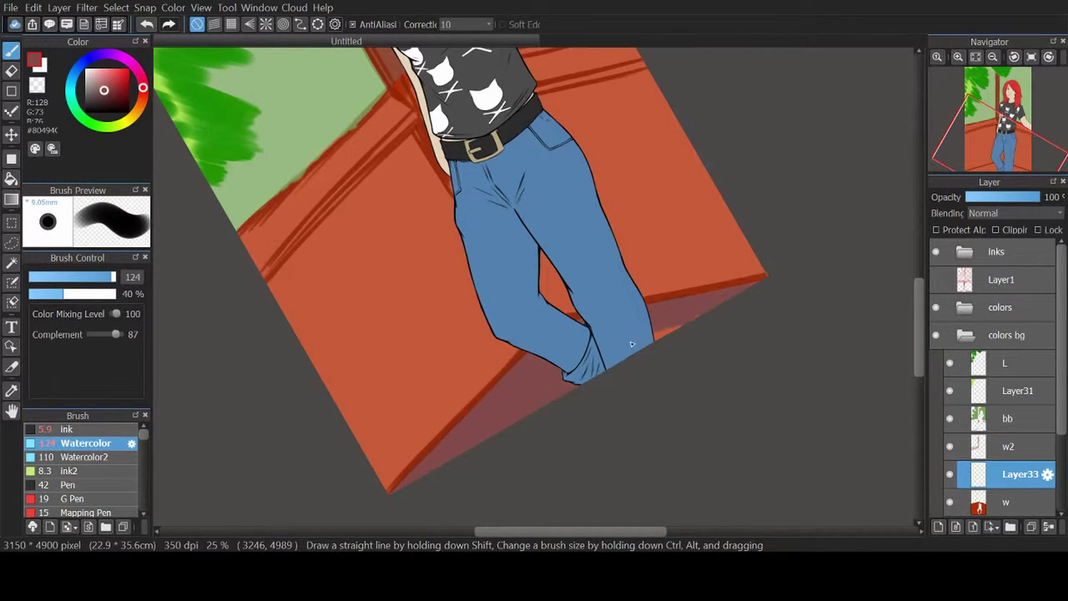
# Step: Add a layer above the floor colour and set up the Fragment 2 brush in dark red #4F2123 at size 49
pyautogui.click(954, 526)
pyautogui.scroll(-5, 84, 467)
pyautogui.click(84, 453)
pyautogui.scroll(-2, 83, 467)
pyautogui.click(83, 470)
pyautogui.click(110, 98)
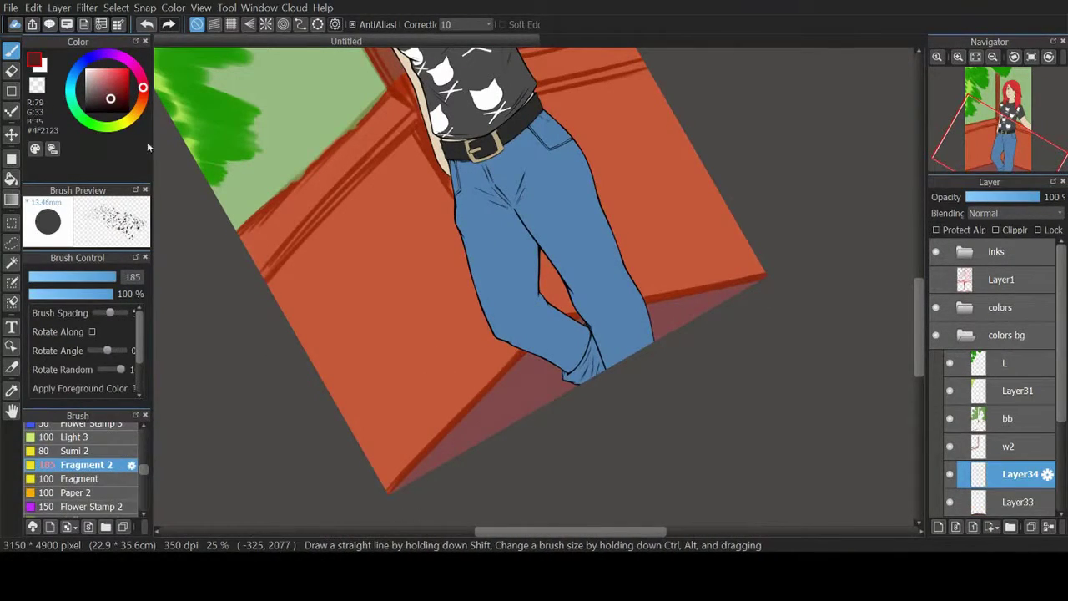
pyautogui.moveTo(632, 329)
pyautogui.keyDown('ctrl'); pyautogui.keyDown('alt'); pyautogui.mouseDown()
pyautogui.moveTo(525, 362)
pyautogui.moveTo(412, 482)
pyautogui.moveTo(489, 434)
pyautogui.mouseUp(); pyautogui.keyUp('alt'); pyautogui.keyUp('ctrl')
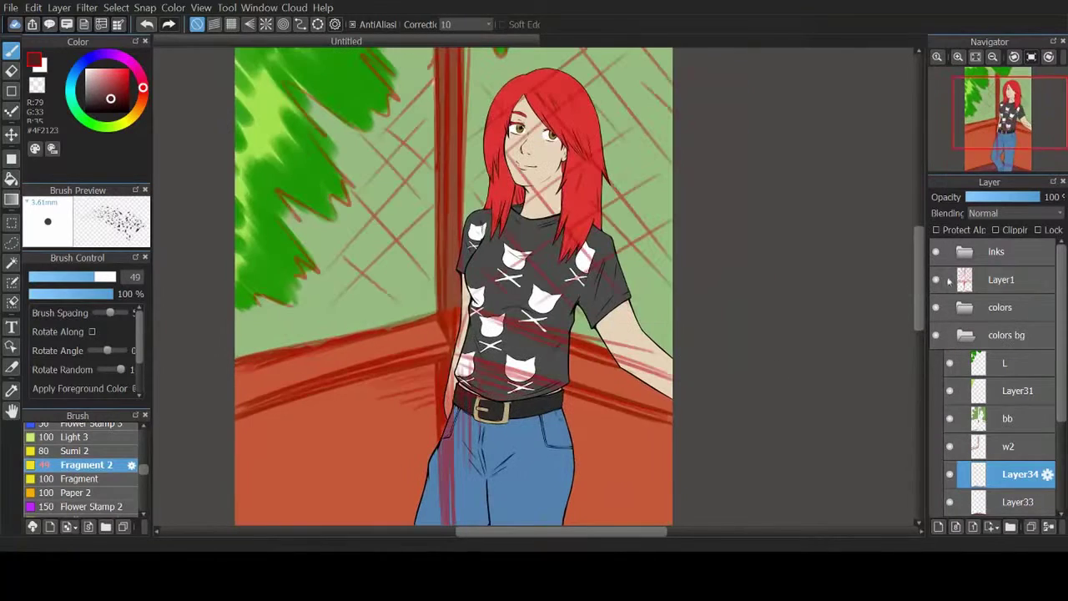
# Step: Add a new layer named F at the top of the colors bg folder
pyautogui.hotkey('ctrl', 'shift', 'n')
pyautogui.doubleClick(1020, 363)
pyautogui.write('F')
pyautogui.press('Return')
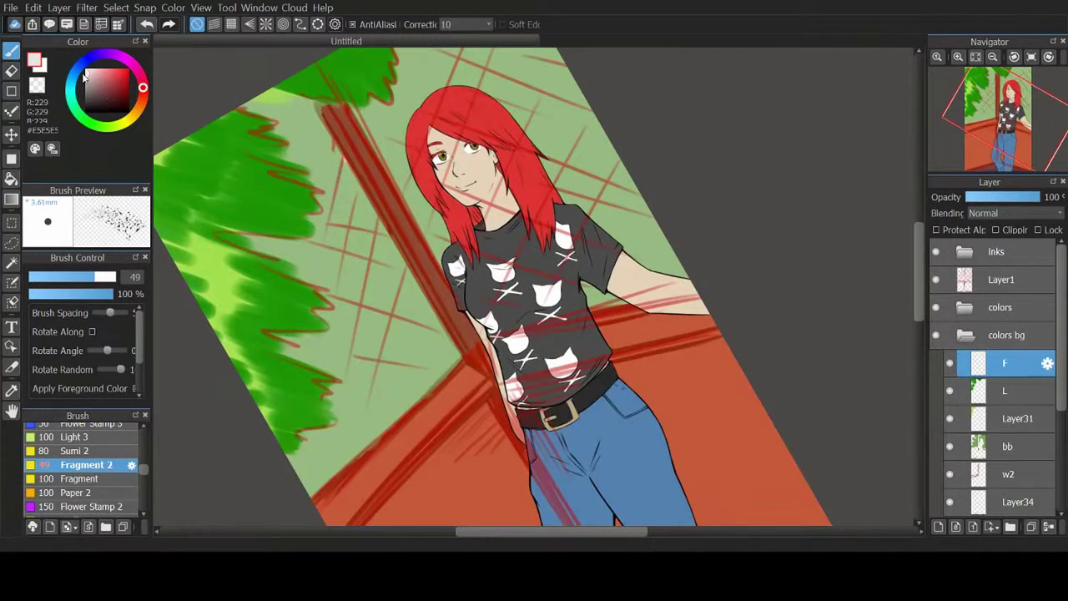
# Step: Move F beneath the leaf layers and paint light grey #DCDCDC crisscross fence lines on both sides with the Watercolor brush at size 36
pyautogui.click(85, 77)
pyautogui.scroll(5, 105, 451)
pyautogui.click(86, 442)
pyautogui.moveTo(343, 163); pyautogui.dragTo(330, 238)
pyautogui.moveTo(357, 192); pyautogui.dragTo(338, 279)
pyautogui.moveTo(1019, 363); pyautogui.dragTo(1023, 413)
pyautogui.moveTo(402, 274); pyautogui.dragTo(360, 422)
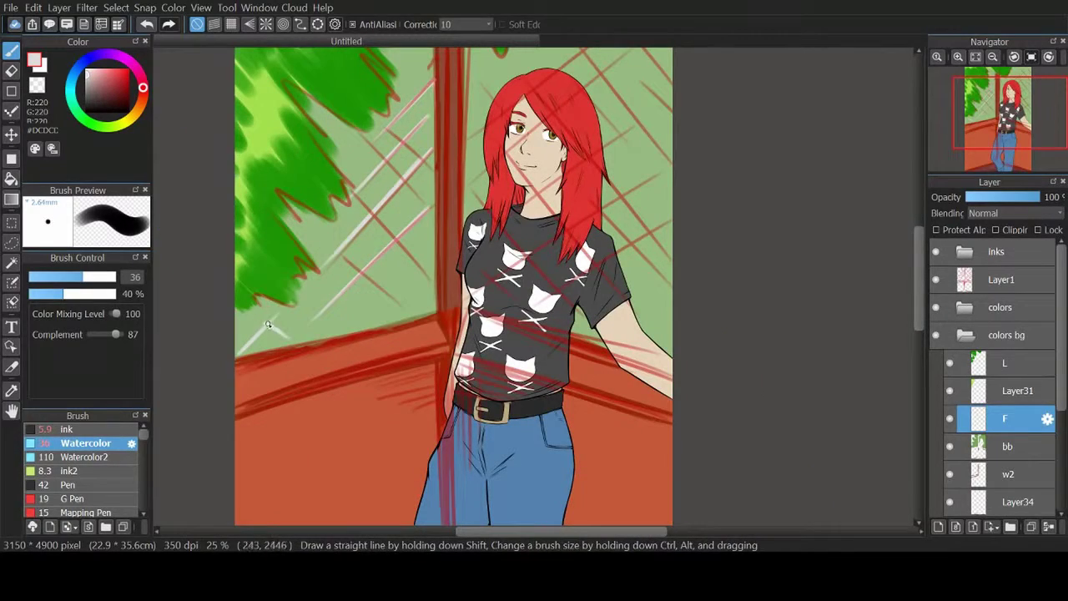
pyautogui.scroll(2, 361, 125)
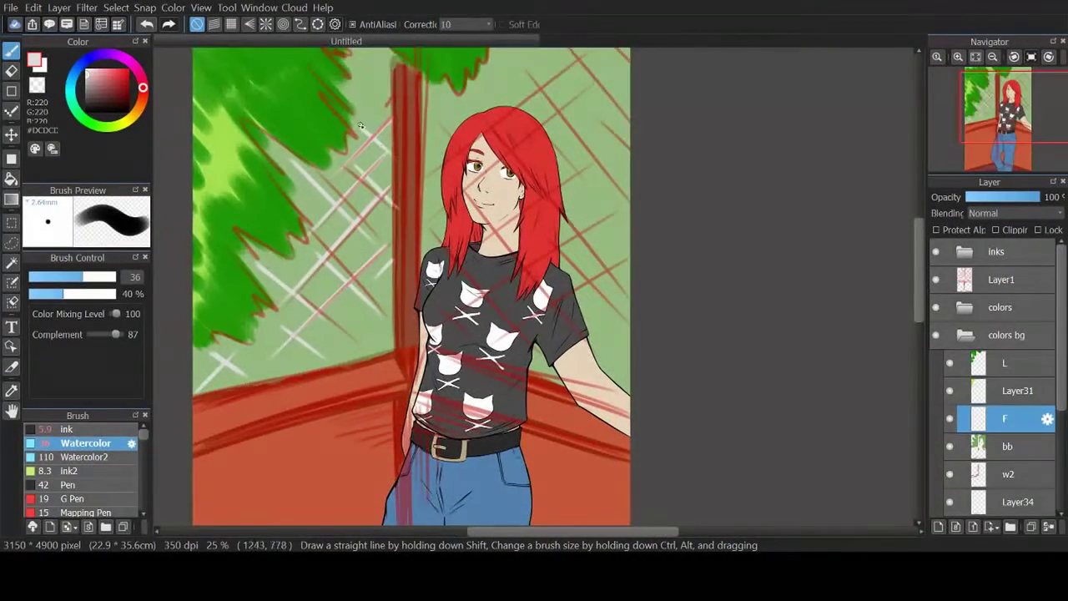
pyautogui.scroll(3, 374, 82)
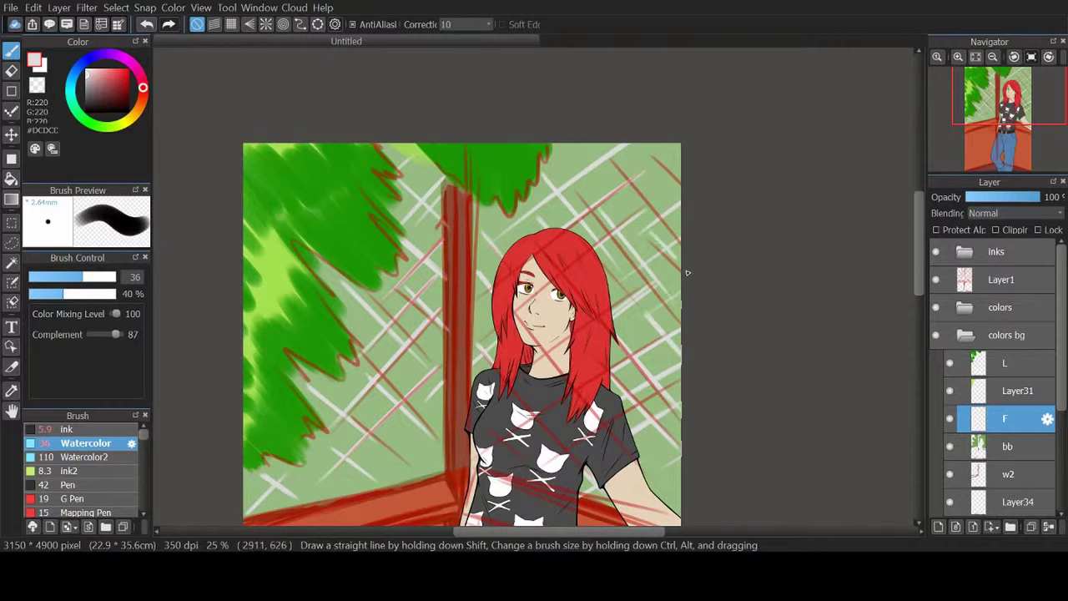
# Step: Hide the sketch, add a layer F2 above F and highlight the fence wires in white #FFFFFF at brush size 21
pyautogui.click(935, 280)
pyautogui.hotkey('ctrl', 'shift', 'n')
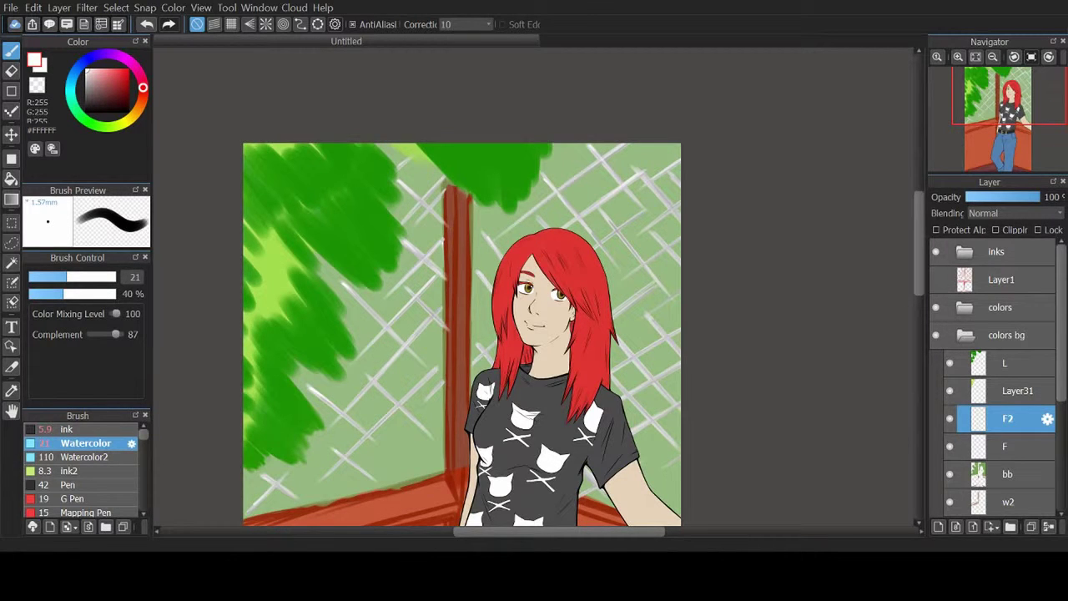
pyautogui.scroll(-5, 459, 333)
# Step: Rename the light green patch layer L0 and add a new layer named Lm above L
pyautogui.click(992, 391)
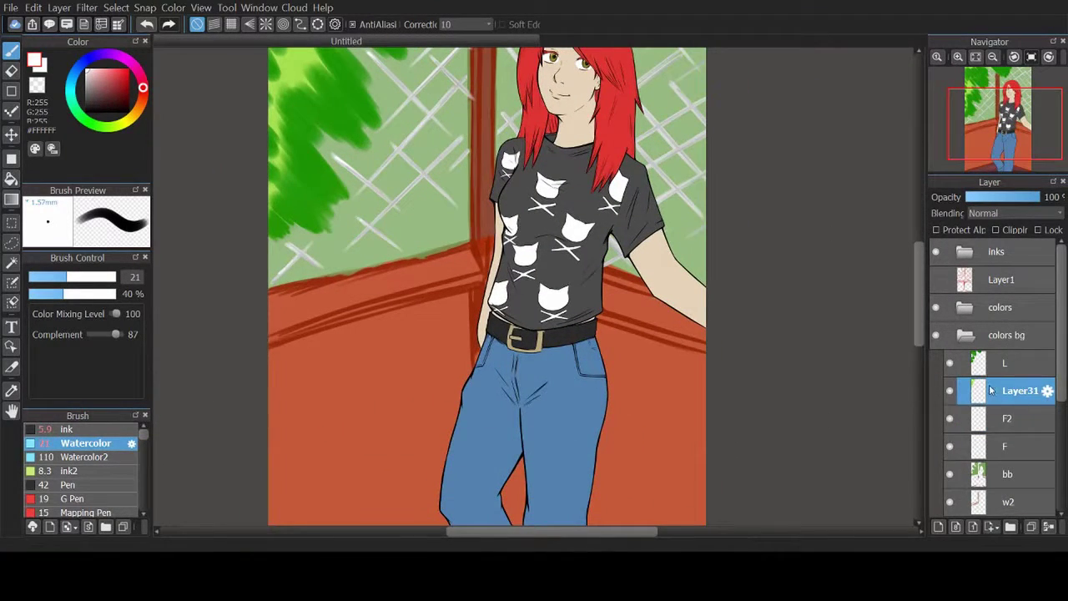
pyautogui.click(937, 527)
pyautogui.scroll(-3, 534, 333)
# Step: Texture the foliage on Lm in olive green #487D04 with the Fragment 2, Paper 2 and Fluffy Watercolor 2 brushes
pyautogui.scroll(-5, 138, 464)
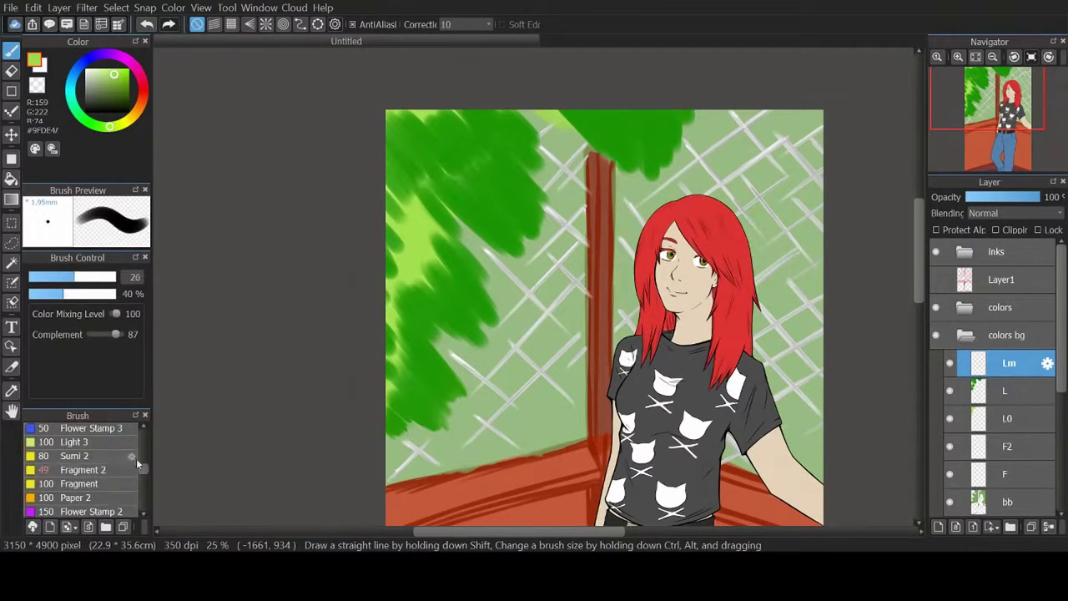
pyautogui.click(92, 470)
pyautogui.scroll(-1, 138, 472)
pyautogui.click(75, 473)
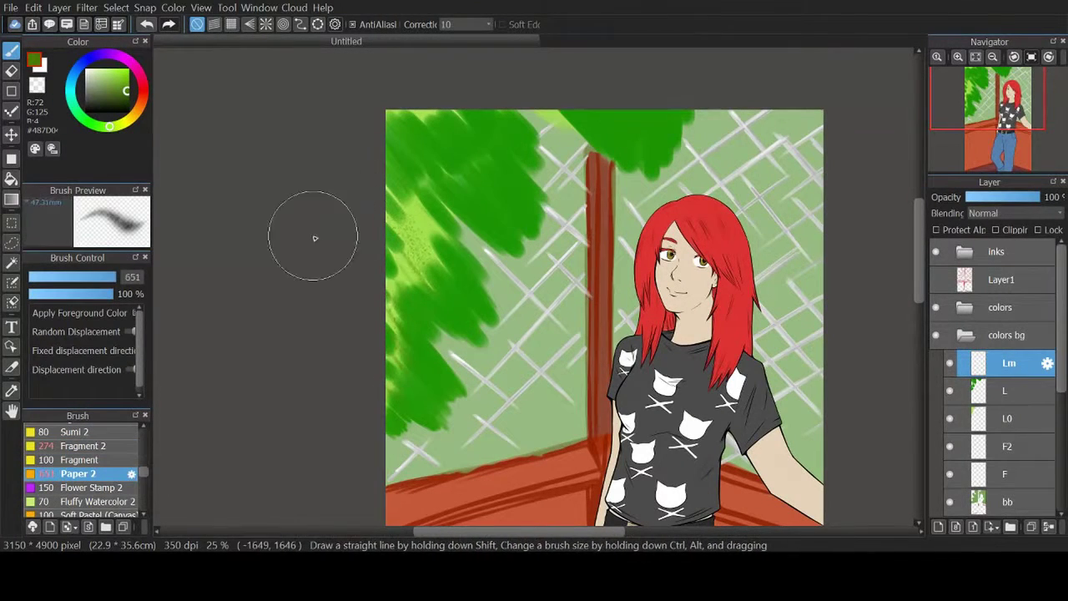
pyautogui.click(119, 489)
pyautogui.click(96, 501)
pyautogui.scroll(-2, 117, 484)
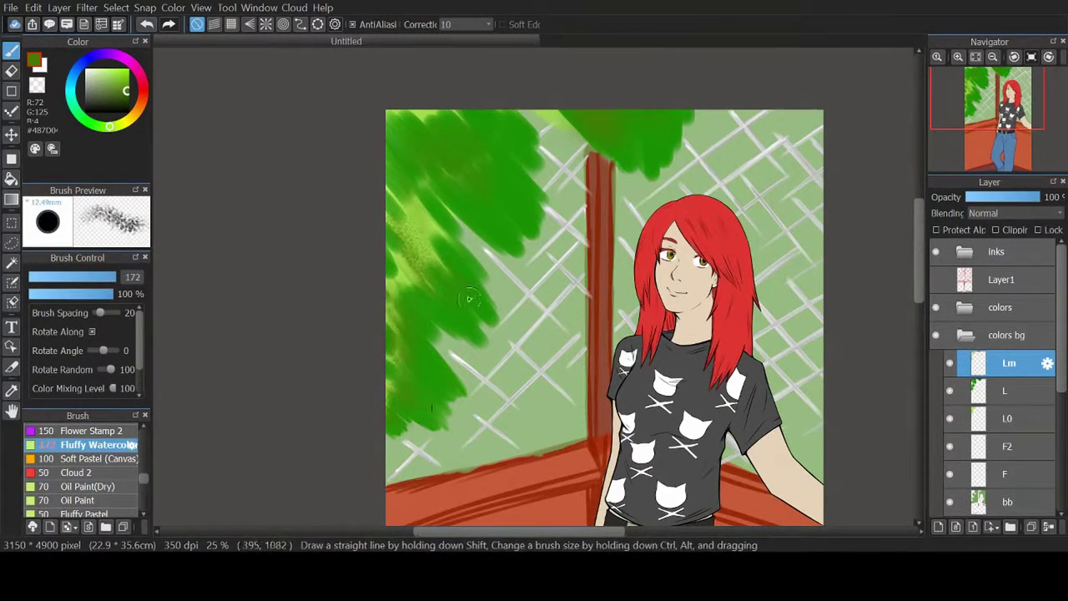
pyautogui.scroll(3, 125, 487)
pyautogui.click(125, 484)
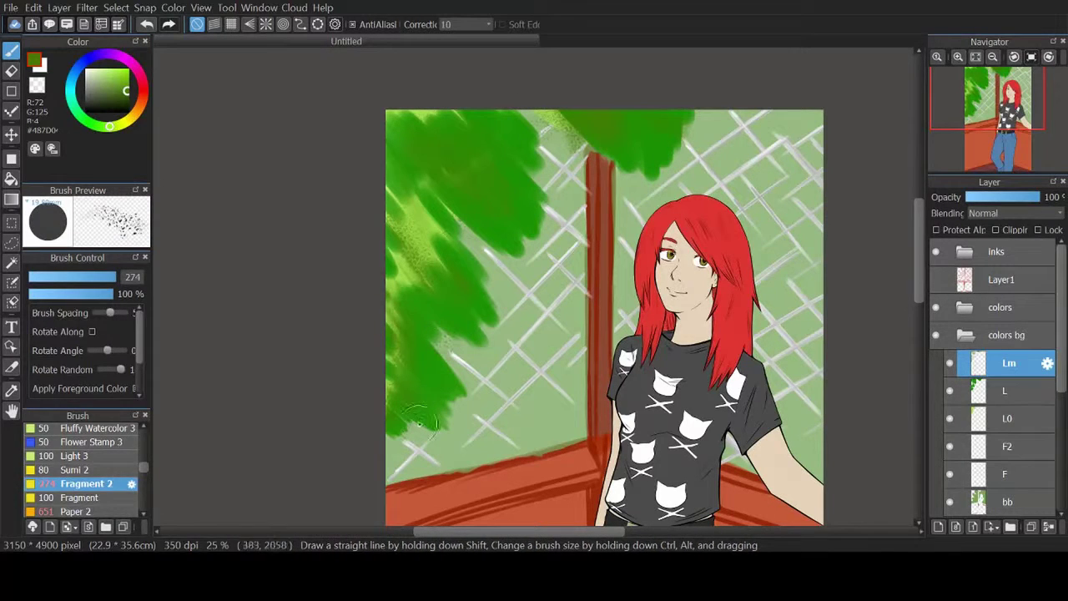
# Step: Dab the left foliage with the Stipple 2 brush and sample the leaf green #038D08 from the canvas
pyautogui.scroll(-5, 117, 467)
pyautogui.click(80, 445)
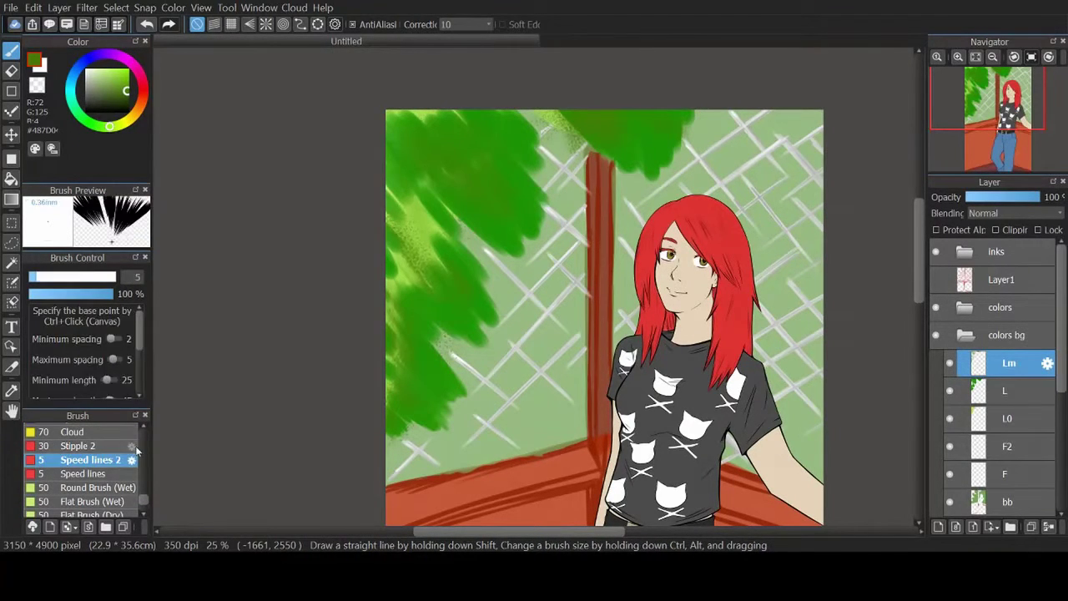
pyautogui.moveTo(387, 227); pyautogui.dragTo(401, 223)
pyautogui.keyDown('alt'); pyautogui.click(400, 223); pyautogui.keyUp('alt')
pyautogui.keyDown('alt'); pyautogui.click(590, 109); pyautogui.keyUp('alt')
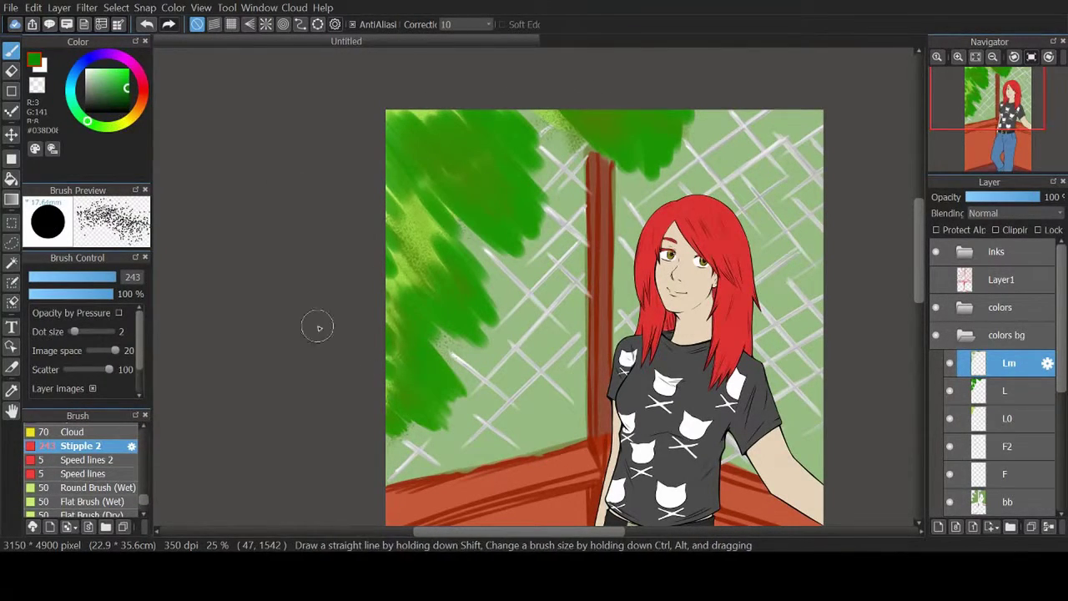
# Step: Spatter varied greens across the foliage and its edges with the Splatter Brush at size 150
pyautogui.scroll(-3, 84, 467)
pyautogui.click(92, 477)
pyautogui.moveTo(418, 209)
pyautogui.mouseDown()
pyautogui.moveTo(402, 409)
pyautogui.moveTo(492, 351)
pyautogui.moveTo(417, 134)
pyautogui.moveTo(700, 126)
pyautogui.moveTo(390, 297)
pyautogui.mouseUp()
pyautogui.keyDown('alt'); pyautogui.click(450, 265); pyautogui.keyUp('alt')
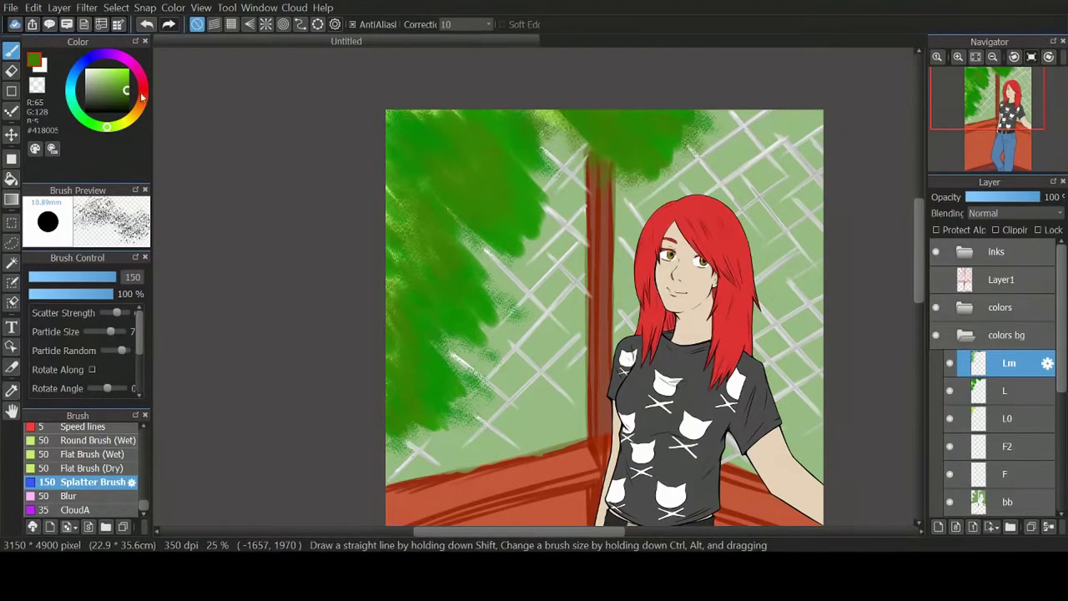
pyautogui.moveTo(400, 367); pyautogui.dragTo(595, 98)
# Step: Blend sampled greens into the upper left foliage with Watercolor brush strokes at size 114
pyautogui.click(83, 443)
pyautogui.moveTo(417, 150); pyautogui.dragTo(393, 208)
pyautogui.keyDown('alt'); pyautogui.click(402, 194); pyautogui.keyUp('alt')
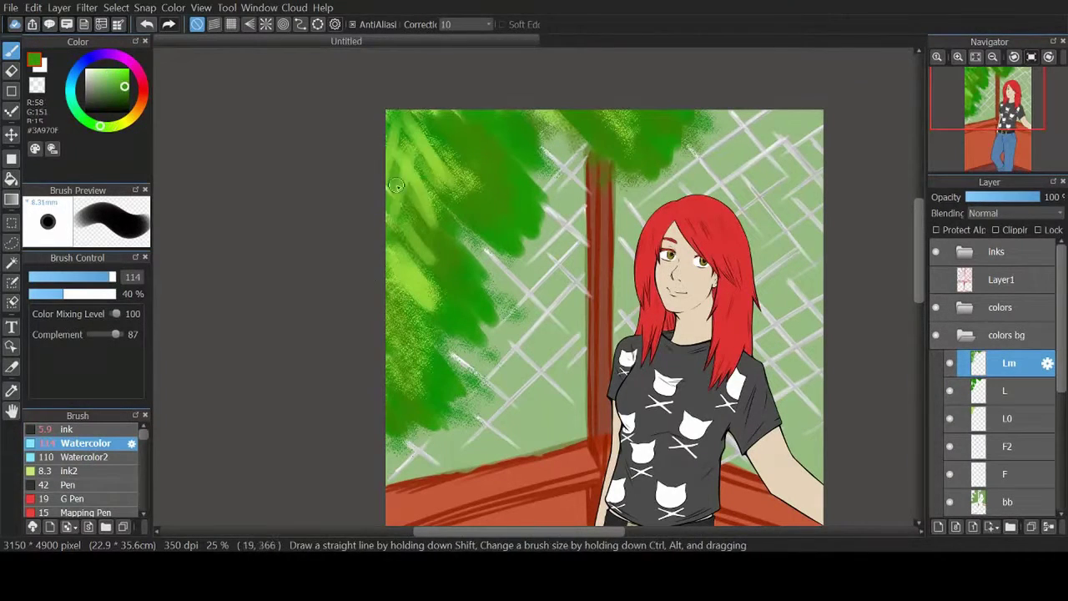
pyautogui.moveTo(434, 125); pyautogui.dragTo(403, 193)
# Step: Stamp green leaves along the edges of the left and upper foliage with the Leaf 2 brush at size 216
pyautogui.scroll(-10, 145, 452)
pyautogui.click(75, 460)
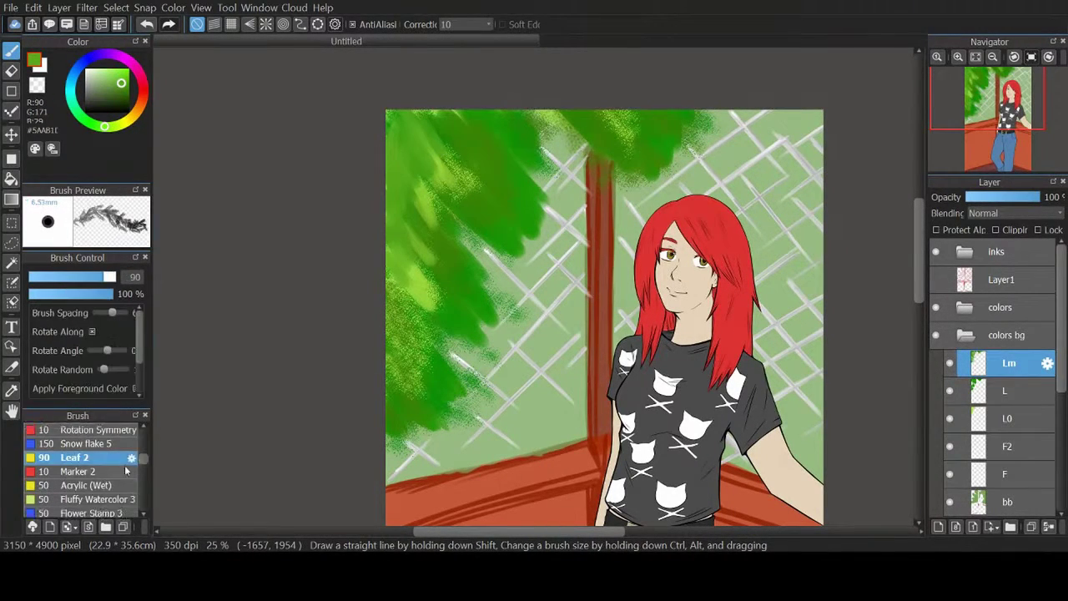
pyautogui.scroll(-1, 84, 460)
pyautogui.moveTo(82, 276); pyautogui.dragTo(115, 276)
pyautogui.moveTo(417, 442)
pyautogui.mouseDown()
pyautogui.moveTo(534, 159)
pyautogui.moveTo(467, 141)
pyautogui.moveTo(461, 388)
pyautogui.moveTo(543, 155)
pyautogui.mouseUp()
pyautogui.click(125, 90)
pyautogui.moveTo(667, 167); pyautogui.dragTo(709, 117)
# Step: Add darker leaves in green #086608 along the foliage edges with the Leaf 2 brush
pyautogui.click(125, 94)
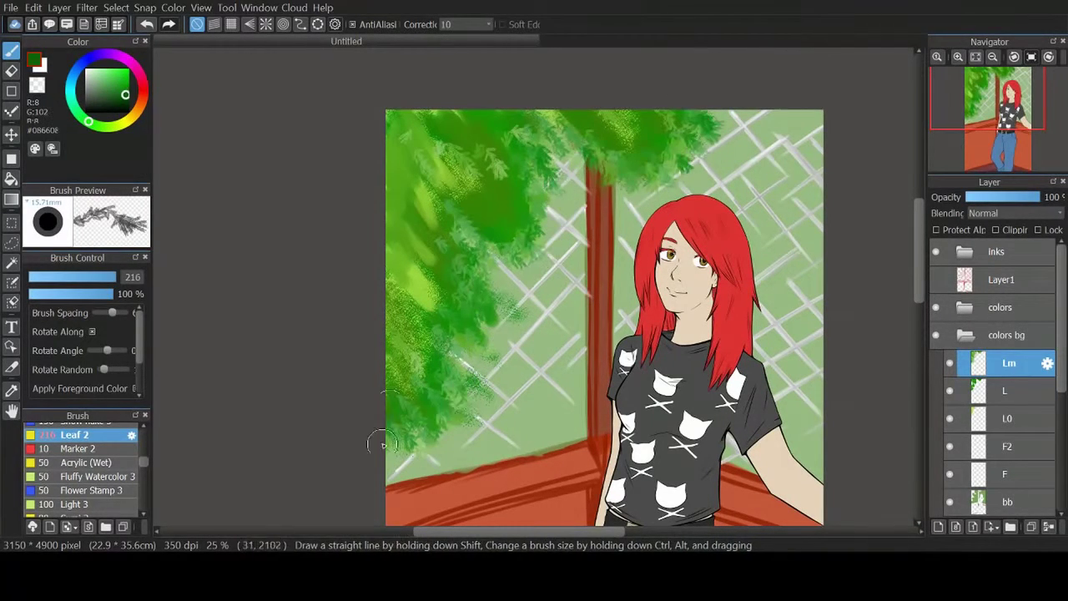
pyautogui.moveTo(413, 451)
pyautogui.mouseDown()
pyautogui.moveTo(553, 148)
pyautogui.moveTo(701, 167)
pyautogui.moveTo(709, 121)
pyautogui.mouseUp()
pyautogui.scroll(-2, 84, 467)
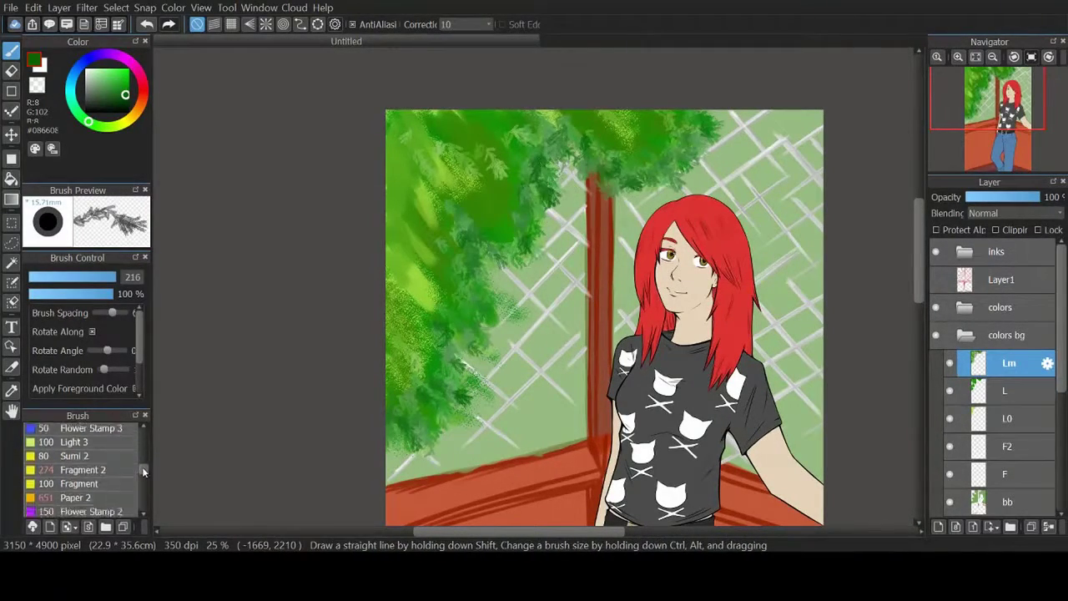
# Step: Brush sampled and varied greens over the left and upper foliage with the Sumi 2 brush at size 468 and 15% opacity
pyautogui.click(75, 464)
pyautogui.moveTo(405, 388)
pyautogui.mouseDown()
pyautogui.moveTo(411, 231)
pyautogui.moveTo(455, 150)
pyautogui.moveTo(617, 126)
pyautogui.mouseUp()
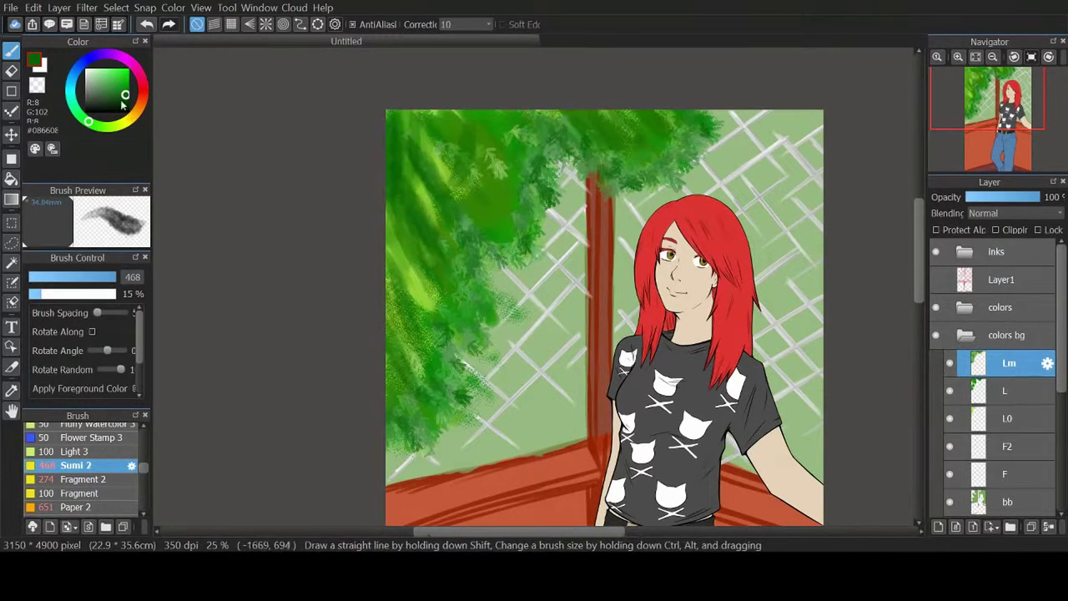
pyautogui.click(112, 78)
pyautogui.click(125, 119)
pyautogui.moveTo(400, 417)
pyautogui.mouseDown()
pyautogui.moveTo(421, 275)
pyautogui.moveTo(584, 125)
pyautogui.moveTo(655, 125)
pyautogui.mouseUp()
pyautogui.click(101, 126)
pyautogui.click(125, 86)
pyautogui.moveTo(413, 359)
pyautogui.mouseDown()
pyautogui.moveTo(404, 250)
pyautogui.moveTo(446, 189)
pyautogui.moveTo(417, 242)
pyautogui.mouseUp()
# Step: Erase the green backing on layer bb along the wall's top edge with the eraser at size 37
pyautogui.click(1007, 501)
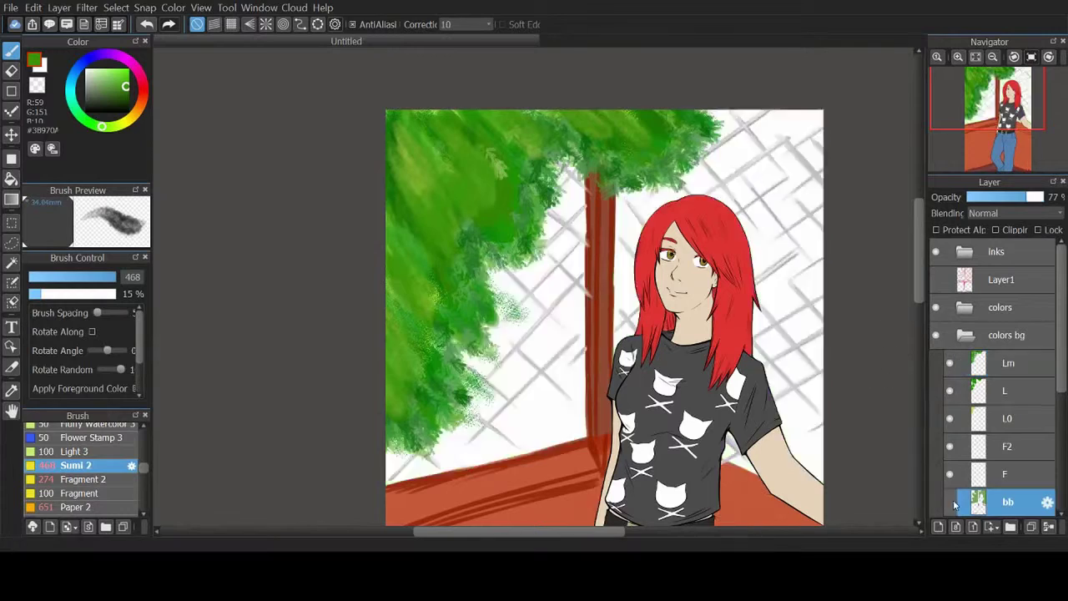
pyautogui.click(1015, 67)
pyautogui.click(997, 140)
pyautogui.press('e')
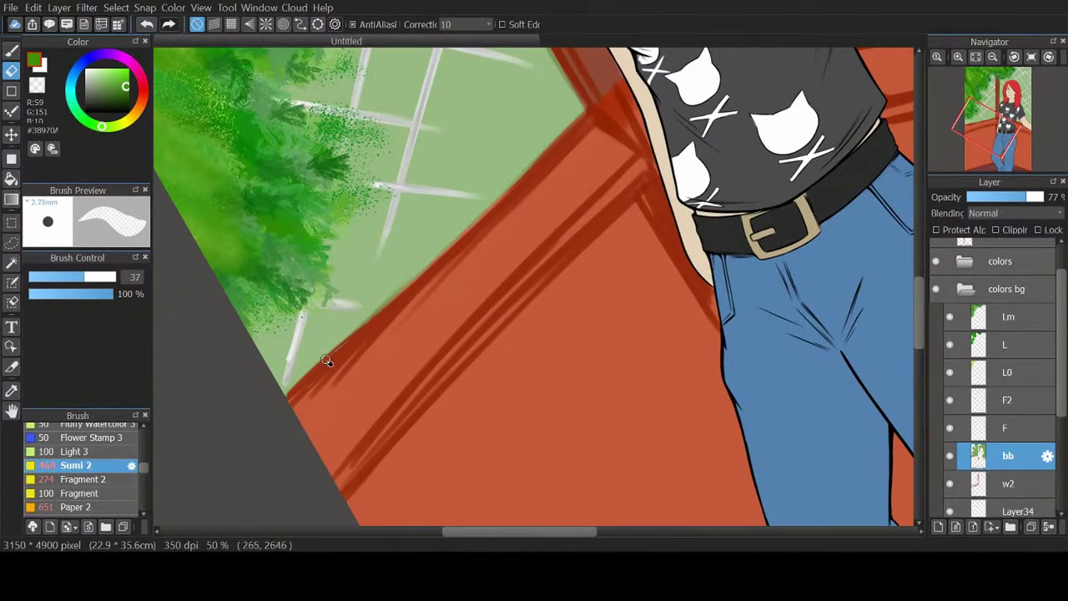
# Step: Strengthen the dark trim lines of the wall and post on Layer38 in red #952B0E with the Watercolor brush
pyautogui.keyDown('alt'); pyautogui.click(367, 333); pyautogui.keyUp('alt')
pyautogui.press('b')
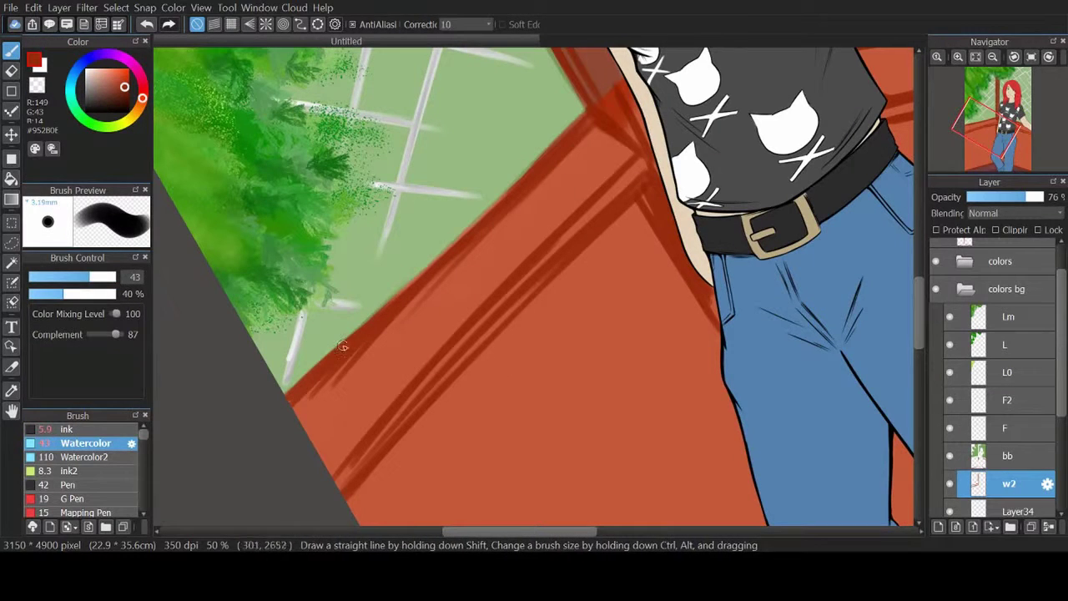
pyautogui.press('Down')
pyautogui.press('Down')
pyautogui.press('Down')
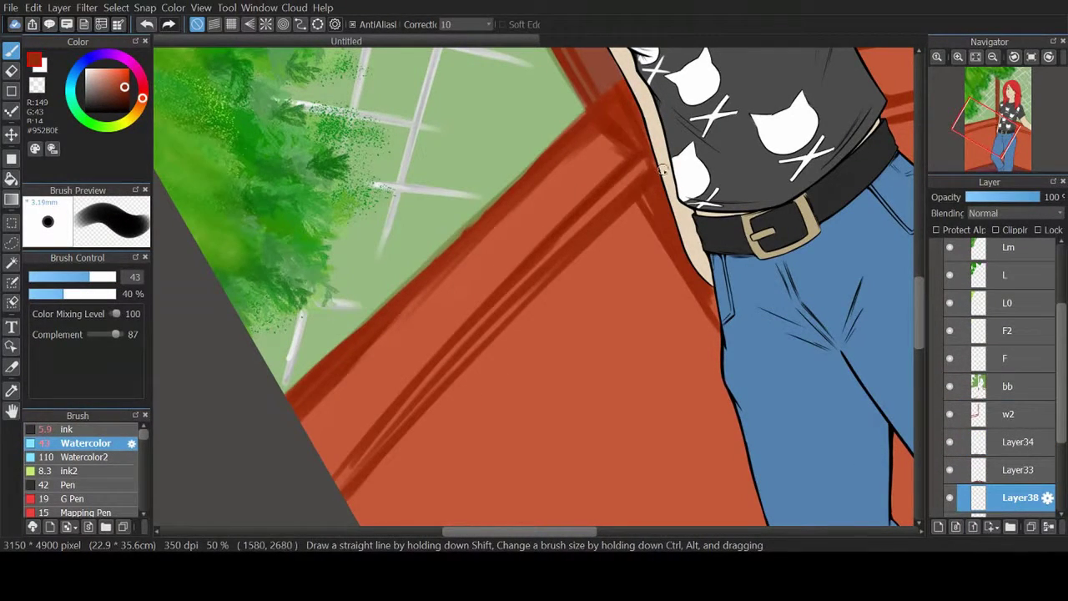
pyautogui.moveTo(661, 169)
pyautogui.mouseDown()
pyautogui.moveTo(389, 432)
pyautogui.moveTo(327, 474)
pyautogui.moveTo(569, 237)
pyautogui.moveTo(621, 200)
pyautogui.moveTo(660, 232)
pyautogui.mouseUp()
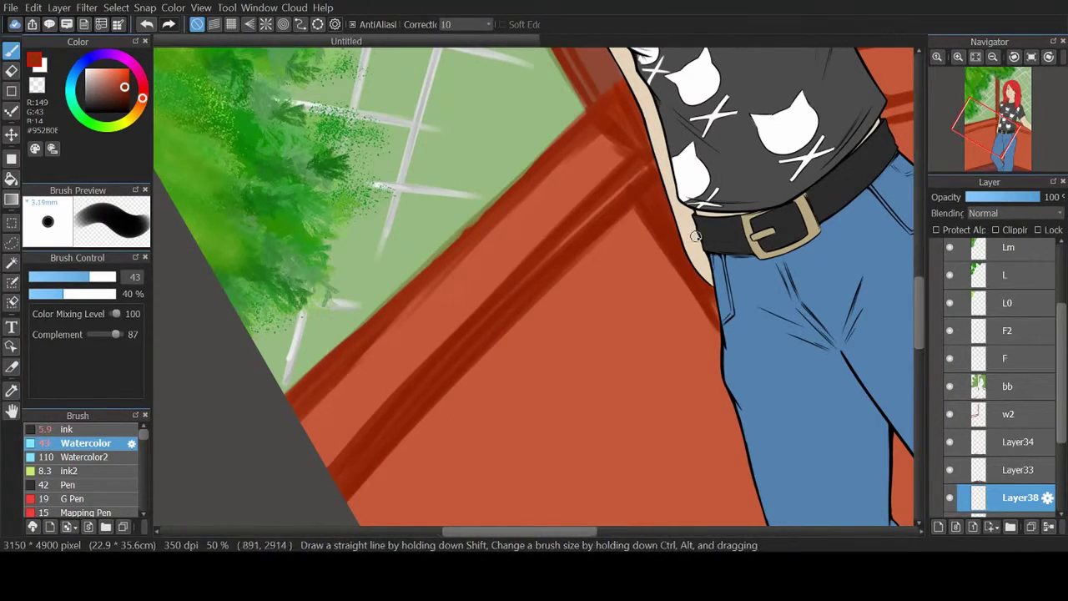
pyautogui.press('Escape')
pyautogui.scroll(-1, 441, 230)
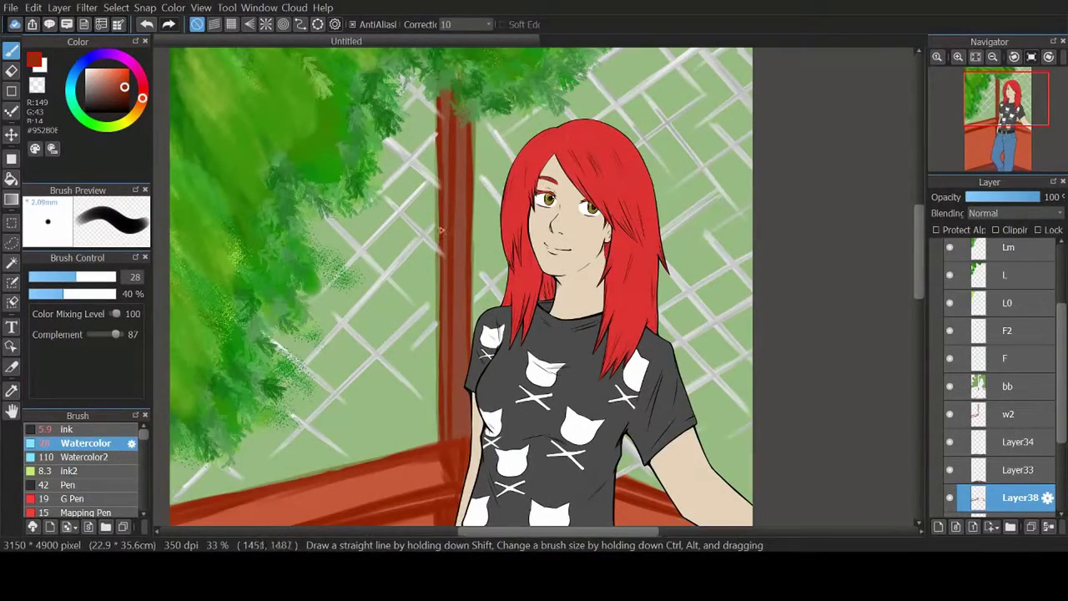
pyautogui.scroll(-1, 1002, 375)
# Step: Paint soft green patches behind the fence on layer bb with the Watercolor brush at size 122
pyautogui.click(1007, 364)
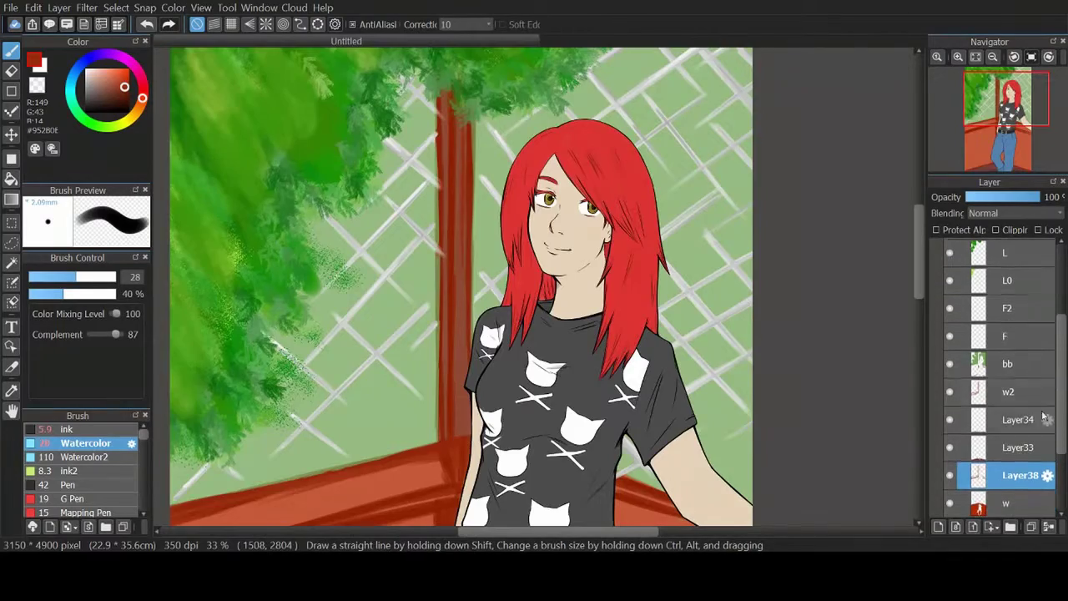
pyautogui.moveTo(334, 250); pyautogui.dragTo(513, 202)
pyautogui.keyDown('alt'); pyautogui.click(501, 350); pyautogui.keyUp('alt')
pyautogui.moveTo(468, 383)
pyautogui.mouseDown()
pyautogui.moveTo(517, 383)
pyautogui.moveTo(467, 525)
pyautogui.mouseUp()
pyautogui.press('e')
pyautogui.press('b')
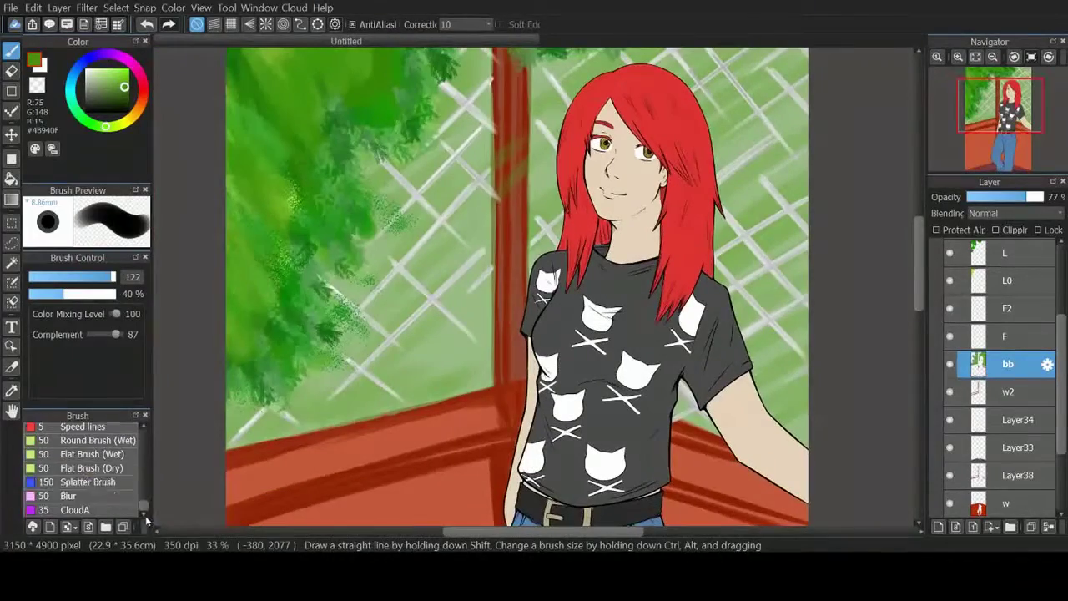
# Step: Spatter dark green texture behind the fence on both sides of the character with the Splatter Brush at size 61
pyautogui.click(92, 481)
pyautogui.moveTo(79, 276); pyautogui.dragTo(115, 276)
pyautogui.moveTo(284, 396)
pyautogui.mouseDown()
pyautogui.moveTo(269, 439)
pyautogui.moveTo(329, 504)
pyautogui.moveTo(309, 188)
pyautogui.mouseUp()
pyautogui.moveTo(691, 175); pyautogui.dragTo(702, 448)
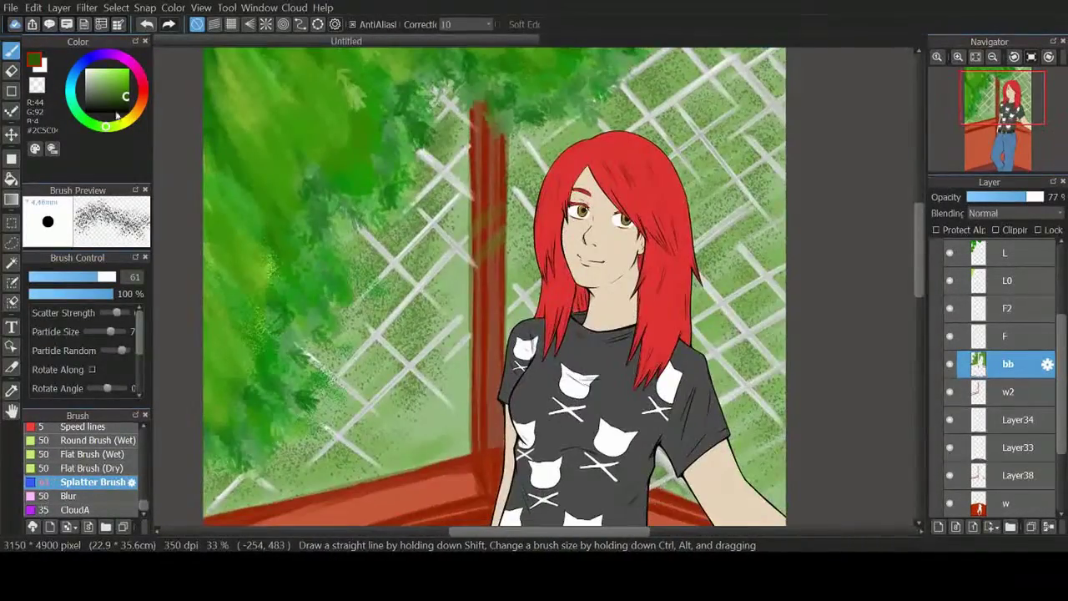
# Step: Add more spatter behind the fence, down to the wall edge, in sampled greens such as #1A8705
pyautogui.keyDown('alt'); pyautogui.click(447, 126); pyautogui.keyUp('alt')
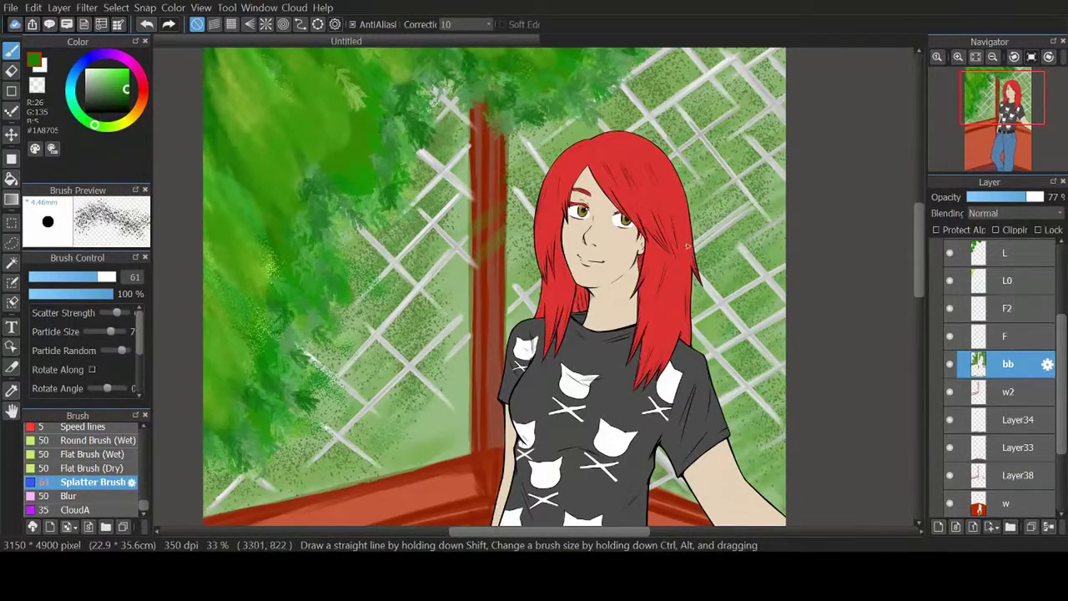
pyautogui.moveTo(442, 392)
pyautogui.mouseDown()
pyautogui.moveTo(295, 321)
pyautogui.moveTo(442, 301)
pyautogui.moveTo(457, 217)
pyautogui.mouseUp()
pyautogui.keyDown('alt'); pyautogui.click(422, 321); pyautogui.keyUp('alt')
pyautogui.moveTo(467, 459)
pyautogui.mouseDown()
pyautogui.moveTo(405, 415)
pyautogui.moveTo(455, 334)
pyautogui.moveTo(509, 330)
pyautogui.moveTo(718, 384)
pyautogui.moveTo(759, 476)
pyautogui.mouseUp()
pyautogui.keyDown('alt'); pyautogui.click(413, 256); pyautogui.keyUp('alt')
pyautogui.click(990, 77)
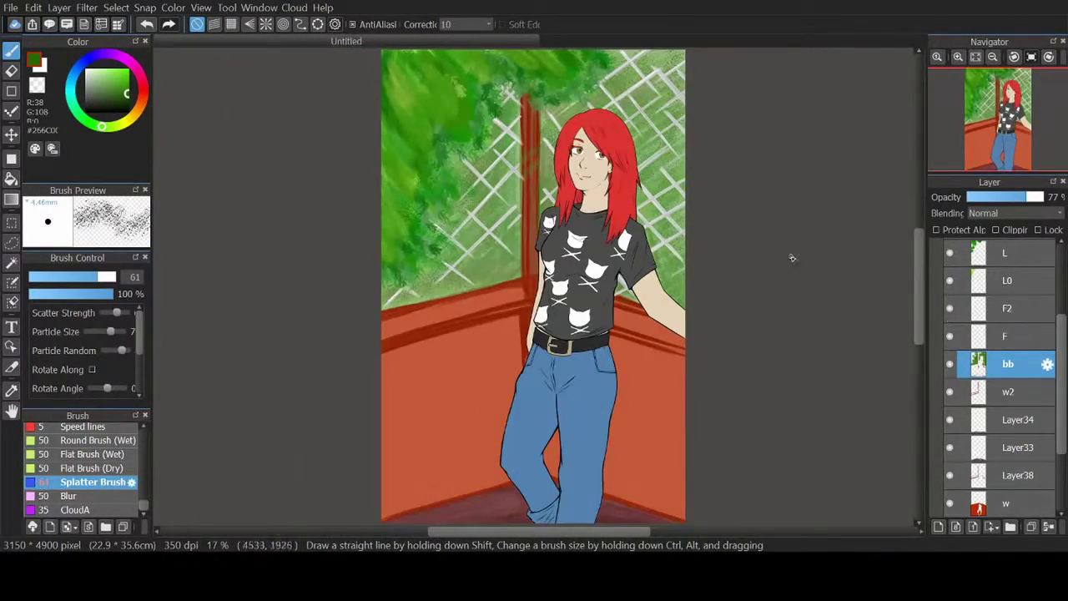
# Step: Paint varied orange-red tones over the wall panels on a new layer above w with the Watercolor brush at size 122
pyautogui.scroll(3, 84, 467)
pyautogui.click(84, 443)
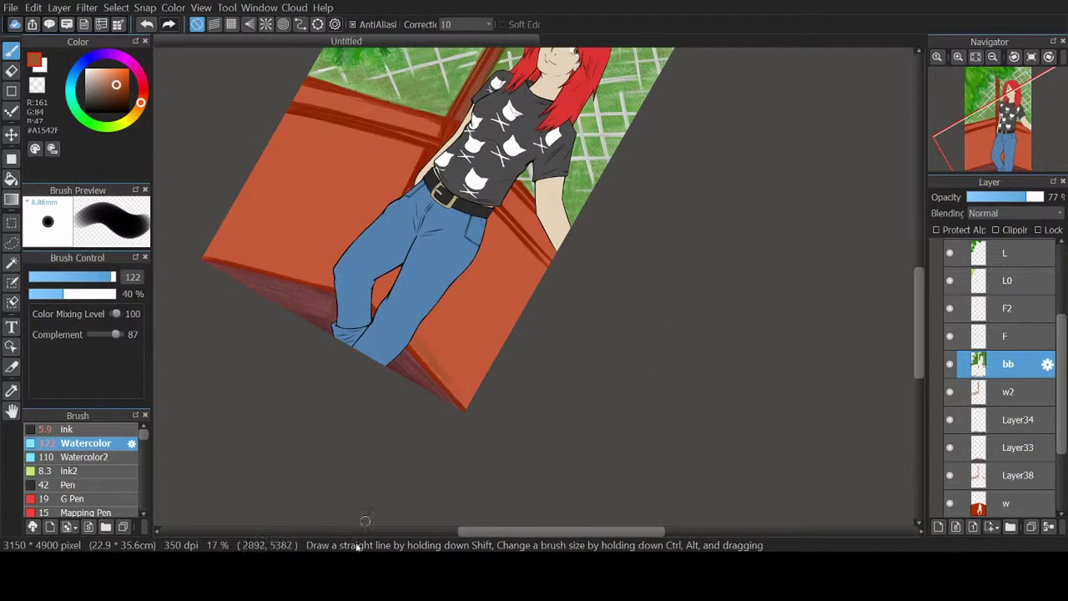
pyautogui.moveTo(454, 392)
pyautogui.mouseDown()
pyautogui.moveTo(436, 334)
pyautogui.moveTo(409, 338)
pyautogui.mouseUp()
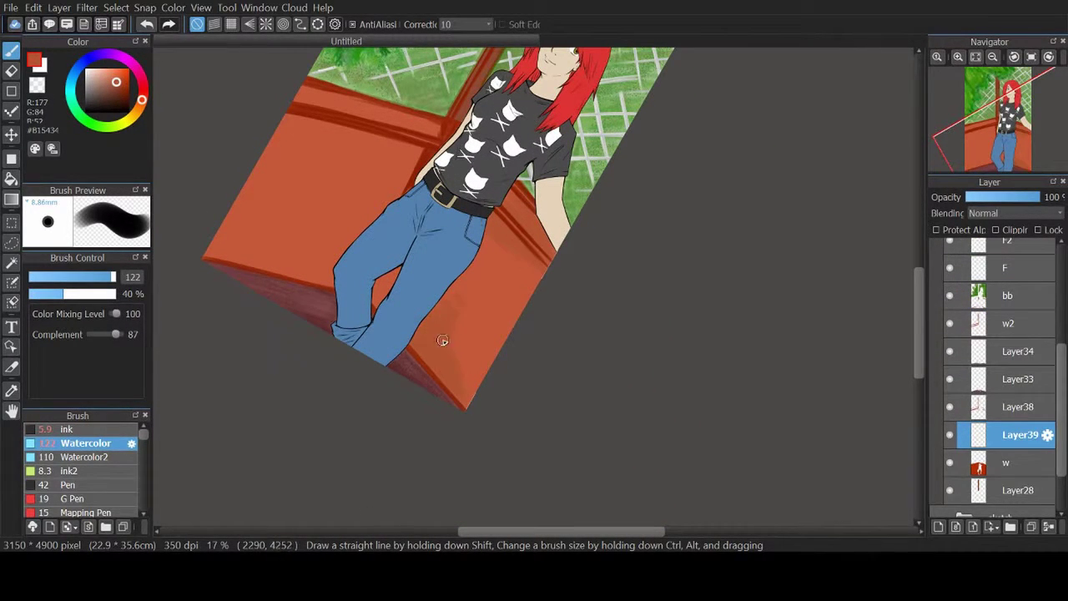
pyautogui.moveTo(403, 301)
pyautogui.mouseDown()
pyautogui.moveTo(473, 414)
pyautogui.moveTo(450, 301)
pyautogui.moveTo(462, 380)
pyautogui.moveTo(492, 314)
pyautogui.moveTo(357, 431)
pyautogui.mouseUp()
pyautogui.moveTo(431, 405); pyautogui.dragTo(568, 300)
pyautogui.moveTo(936, 246); pyautogui.dragTo(527, 219)
pyautogui.scroll(1, 526, 219)
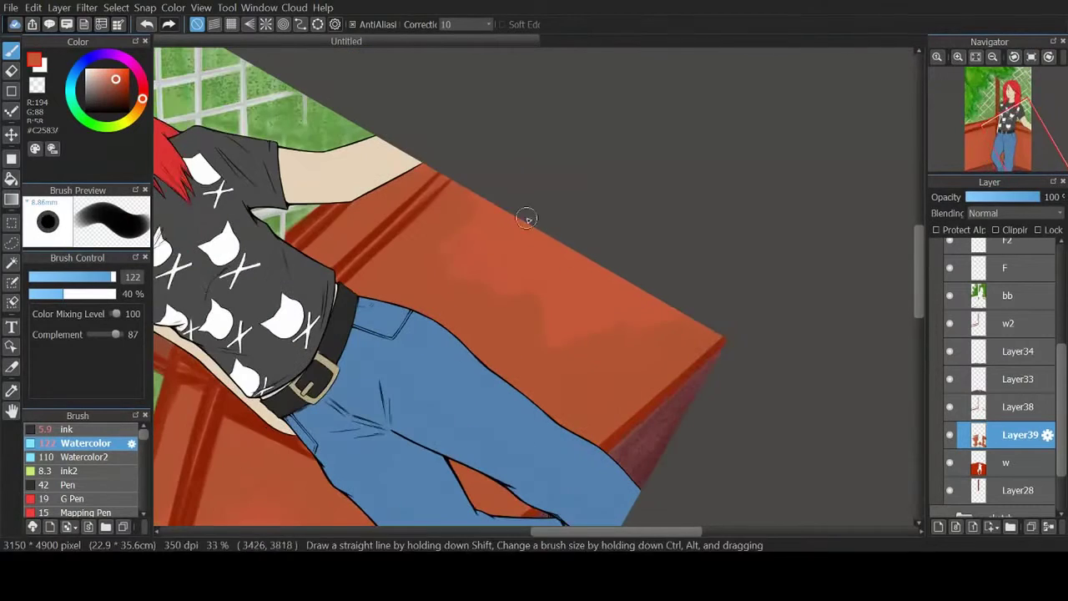
pyautogui.press('Home')
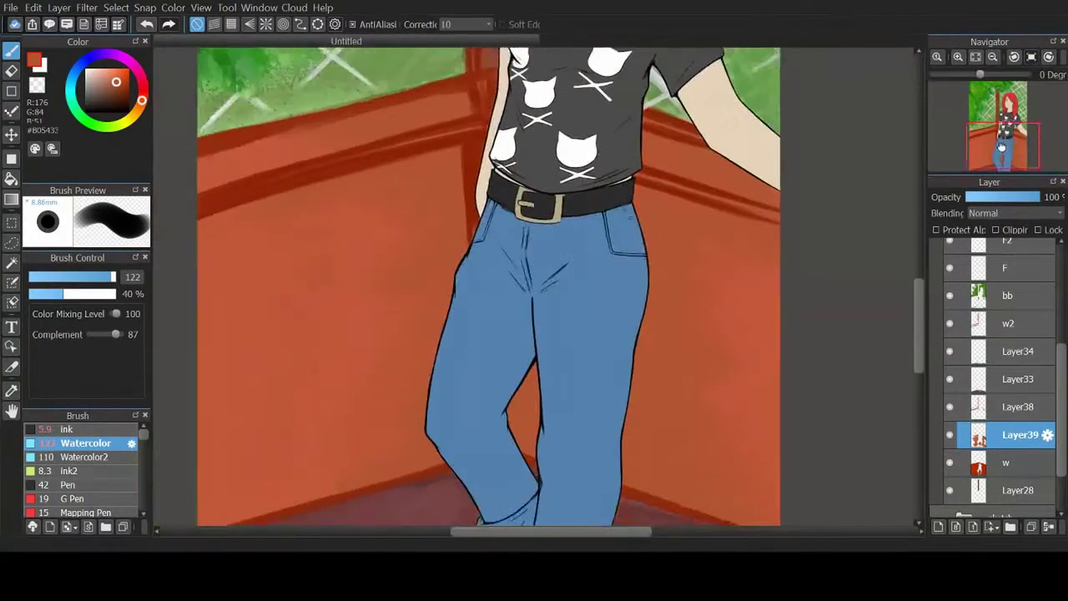
# Step: Shade the wall between and beside the character's legs with sampled darker reds such as #A14027
pyautogui.rightClick(684, 203)
pyautogui.rightClick(526, 405)
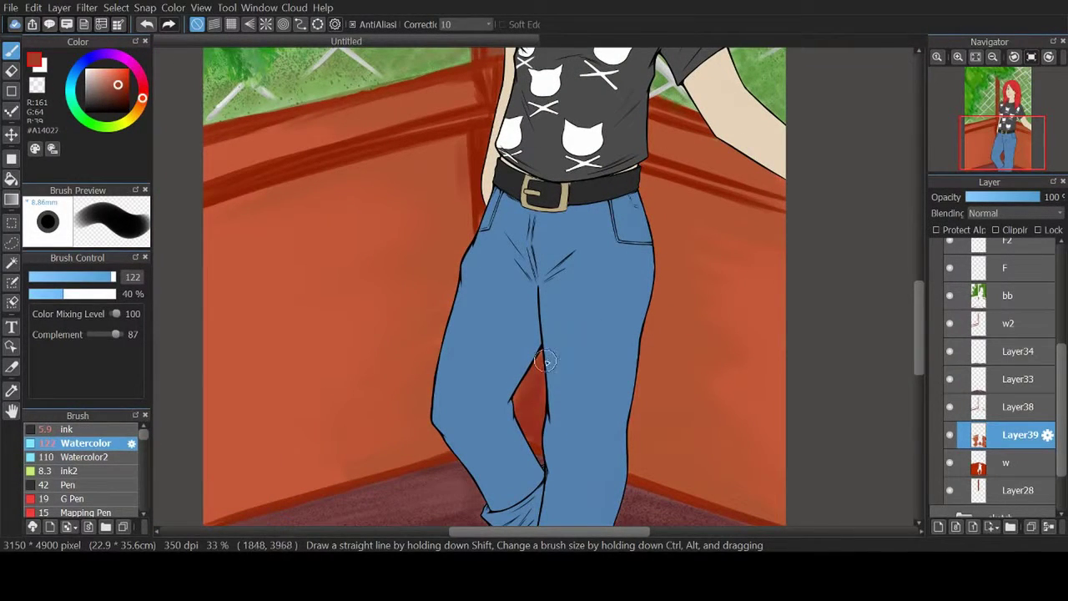
pyautogui.moveTo(534, 392)
pyautogui.mouseDown()
pyautogui.moveTo(628, 458)
pyautogui.moveTo(584, 467)
pyautogui.moveTo(618, 417)
pyautogui.mouseUp()
pyautogui.rightClick(588, 434)
pyautogui.moveTo(826, 426); pyautogui.dragTo(878, 362)
pyautogui.moveTo(618, 417)
pyautogui.mouseDown()
pyautogui.moveTo(706, 354)
pyautogui.moveTo(791, 356)
pyautogui.moveTo(638, 416)
pyautogui.moveTo(643, 449)
pyautogui.moveTo(617, 451)
pyautogui.moveTo(641, 434)
pyautogui.moveTo(681, 363)
pyautogui.moveTo(779, 421)
pyautogui.moveTo(773, 367)
pyautogui.mouseUp()
pyautogui.scroll(-1, 639, 443)
pyautogui.rightClick(639, 443)
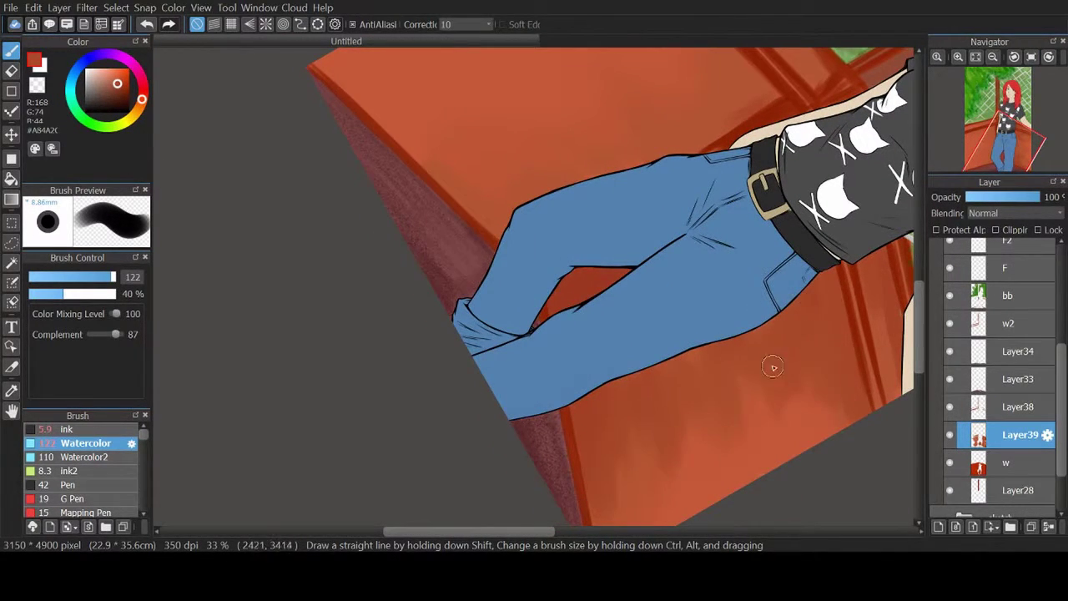
pyautogui.press('Home')
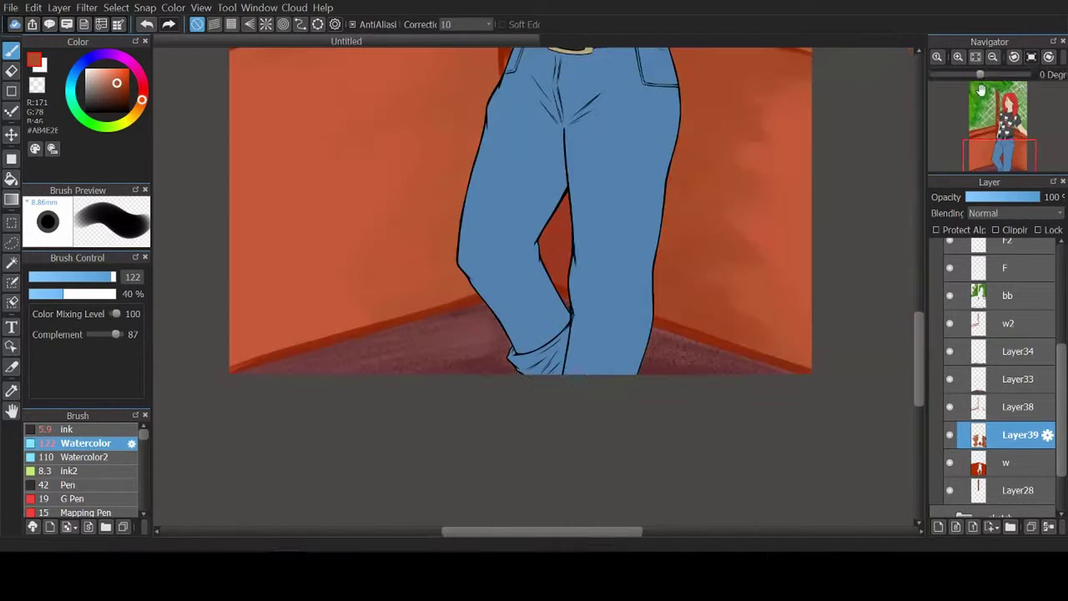
# Step: Blend dark and light red strokes across the left wall panel on Layer39 with the canvas rotated -90 degrees
pyautogui.click(1032, 57)
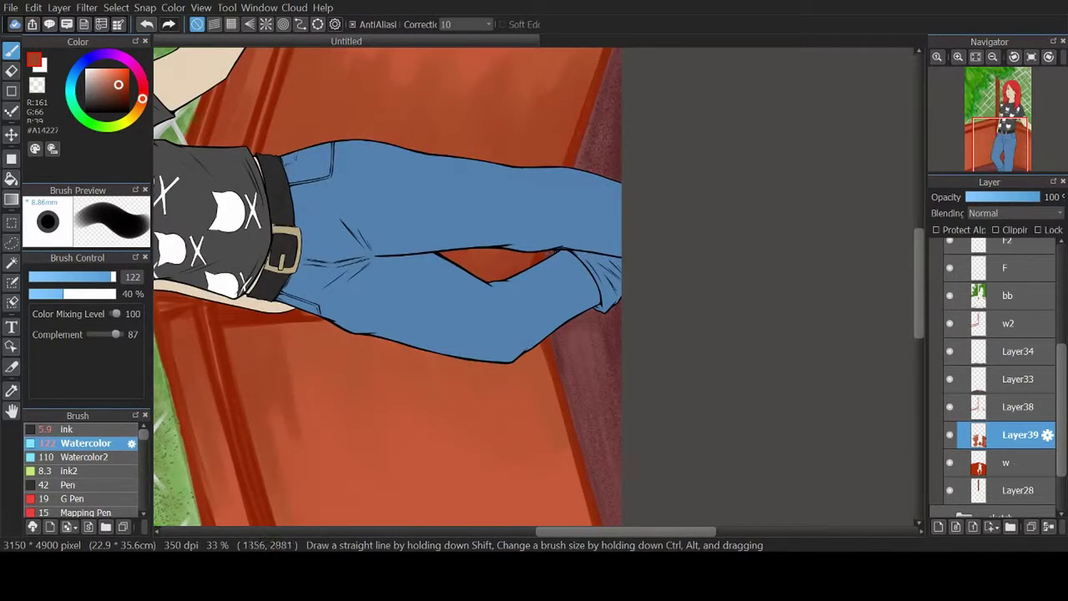
pyautogui.click(992, 56)
pyautogui.moveTo(517, 350)
pyautogui.mouseDown()
pyautogui.moveTo(443, 435)
pyautogui.moveTo(525, 391)
pyautogui.mouseUp()
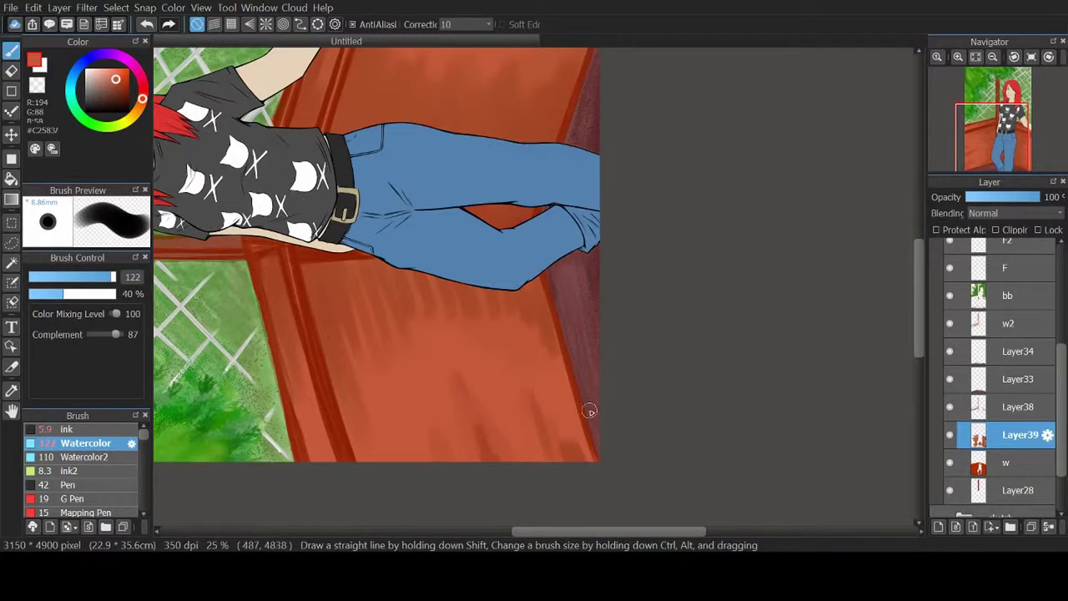
pyautogui.moveTo(589, 410)
pyautogui.mouseDown()
pyautogui.moveTo(565, 458)
pyautogui.moveTo(471, 422)
pyautogui.moveTo(477, 409)
pyautogui.moveTo(424, 434)
pyautogui.moveTo(464, 404)
pyautogui.moveTo(455, 420)
pyautogui.moveTo(504, 461)
pyautogui.moveTo(556, 396)
pyautogui.moveTo(545, 325)
pyautogui.moveTo(367, 298)
pyautogui.moveTo(357, 350)
pyautogui.moveTo(371, 249)
pyautogui.moveTo(502, 363)
pyautogui.moveTo(481, 386)
pyautogui.moveTo(456, 330)
pyautogui.moveTo(375, 420)
pyautogui.moveTo(356, 359)
pyautogui.moveTo(469, 337)
pyautogui.moveTo(501, 310)
pyautogui.moveTo(500, 375)
pyautogui.mouseUp()
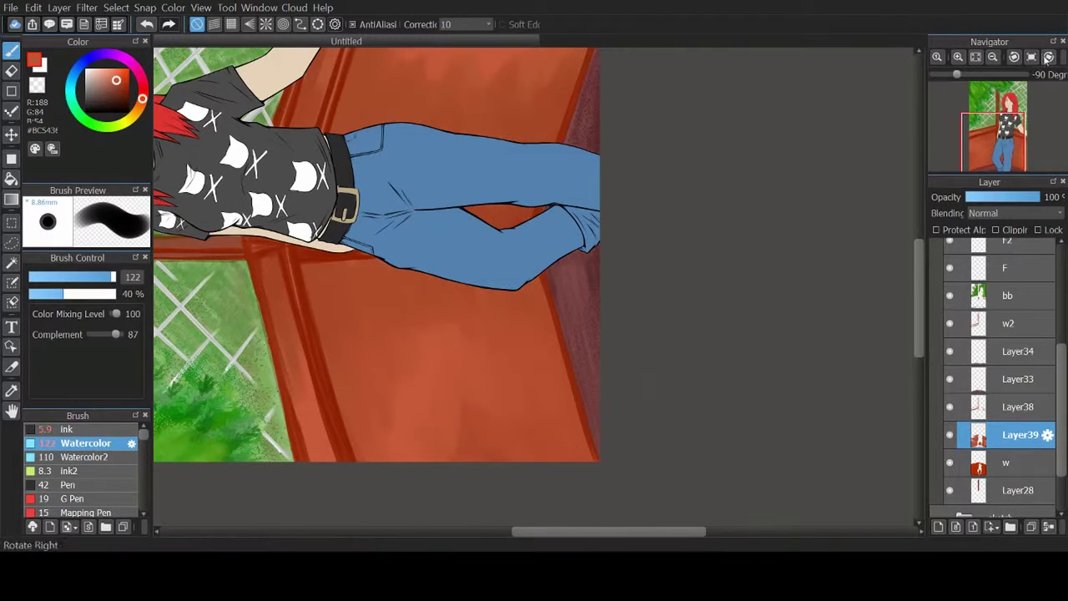
pyautogui.click(1048, 57)
# Step: Streak vertical dark red wood grain down both wall panels with the Watercolor brush at size 122
pyautogui.moveTo(773, 324)
pyautogui.mouseDown()
pyautogui.moveTo(757, 276)
pyautogui.moveTo(741, 125)
pyautogui.moveTo(809, 139)
pyautogui.moveTo(781, 187)
pyautogui.moveTo(785, 277)
pyautogui.mouseUp()
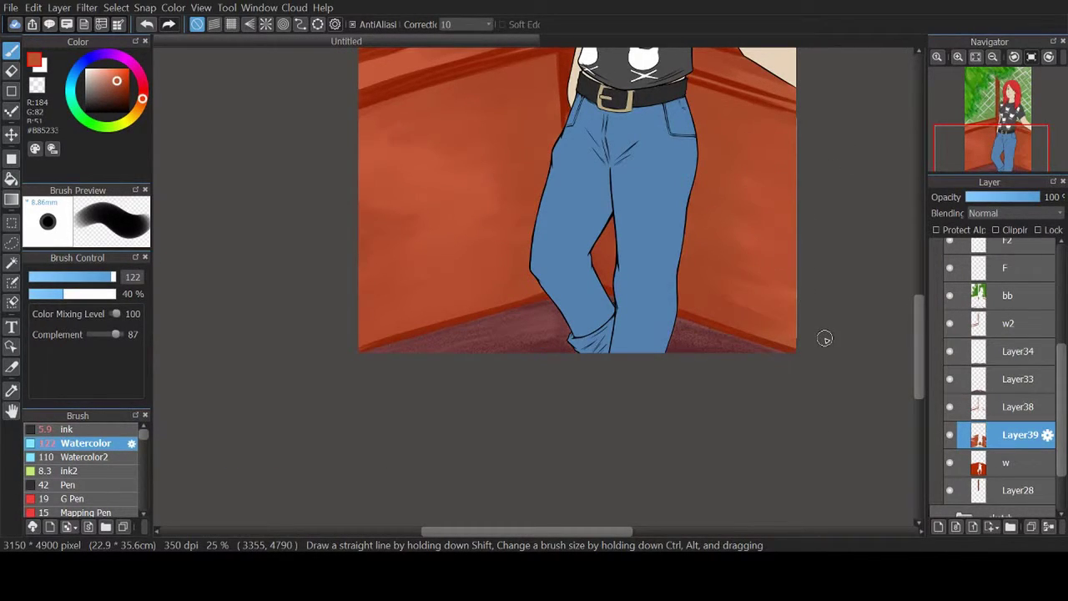
pyautogui.moveTo(372, 129)
pyautogui.mouseDown()
pyautogui.moveTo(426, 173)
pyautogui.moveTo(490, 106)
pyautogui.moveTo(504, 156)
pyautogui.mouseUp()
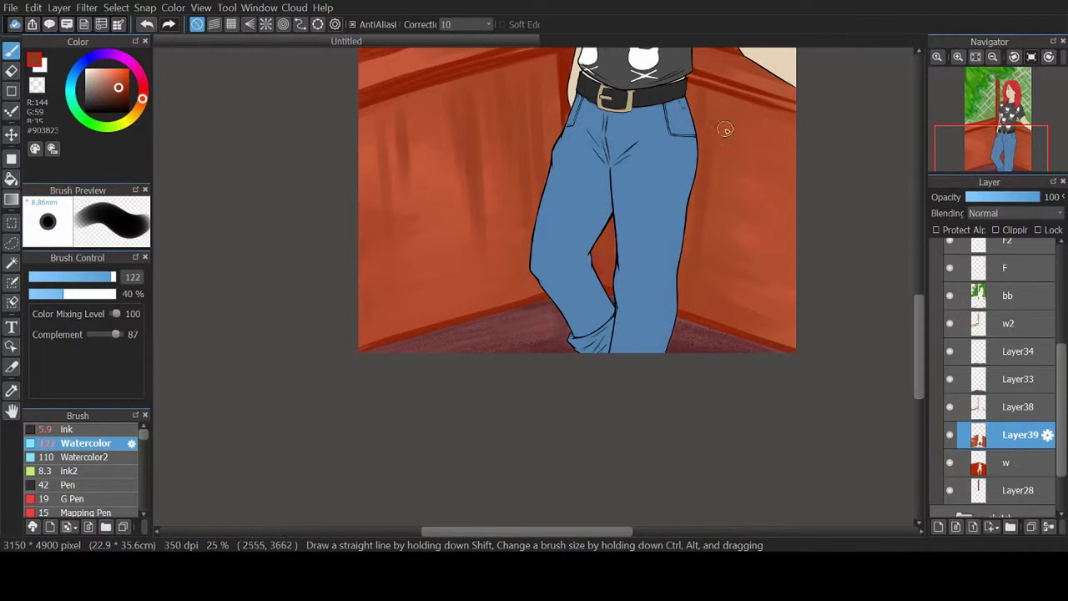
pyautogui.moveTo(725, 130); pyautogui.dragTo(786, 300)
pyautogui.moveTo(375, 136); pyautogui.dragTo(382, 136)
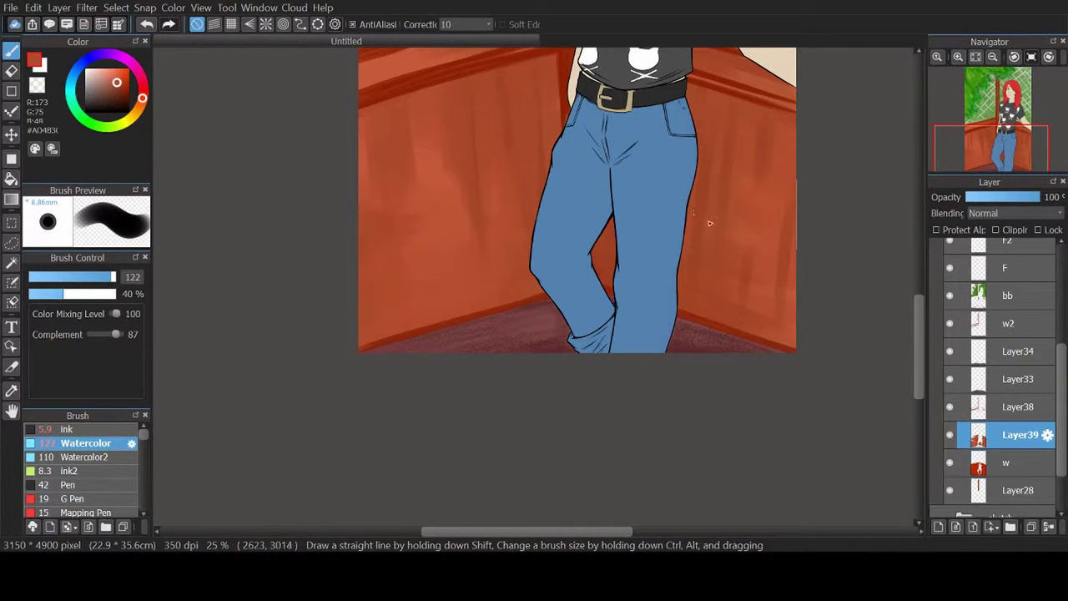
# Step: Soften the wood grain on both wall panels with sampled mid and light reds such as #A14429 and #B54F32
pyautogui.moveTo(463, 103)
pyautogui.mouseDown()
pyautogui.moveTo(419, 162)
pyautogui.moveTo(360, 151)
pyautogui.moveTo(358, 279)
pyautogui.mouseUp()
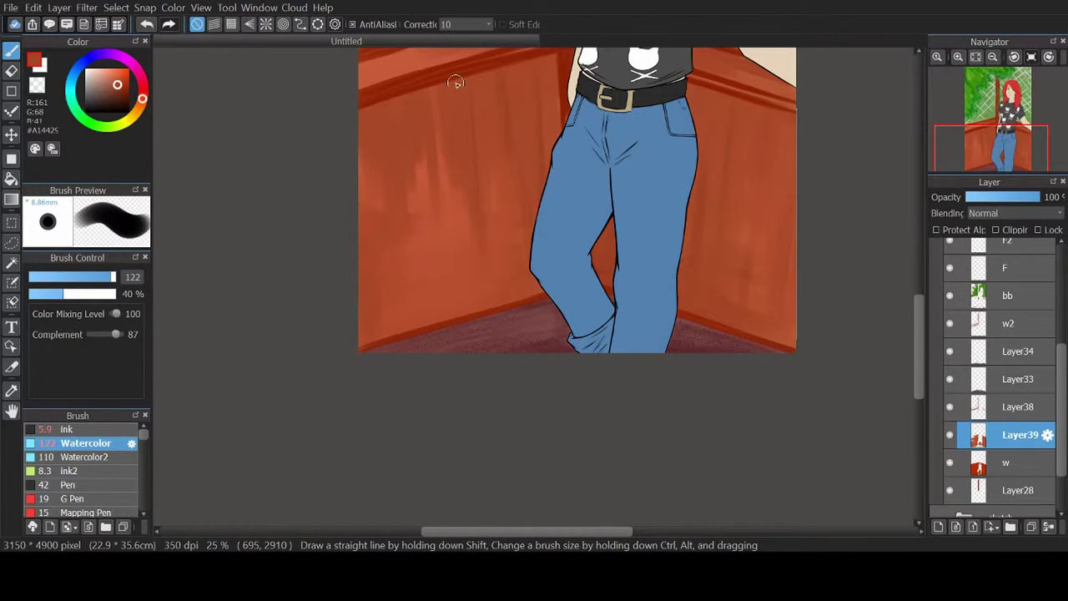
pyautogui.moveTo(455, 82); pyautogui.dragTo(505, 94)
pyautogui.moveTo(743, 198); pyautogui.dragTo(745, 309)
pyautogui.moveTo(439, 307)
pyautogui.mouseDown()
pyautogui.moveTo(414, 191)
pyautogui.moveTo(435, 104)
pyautogui.moveTo(434, 317)
pyautogui.mouseUp()
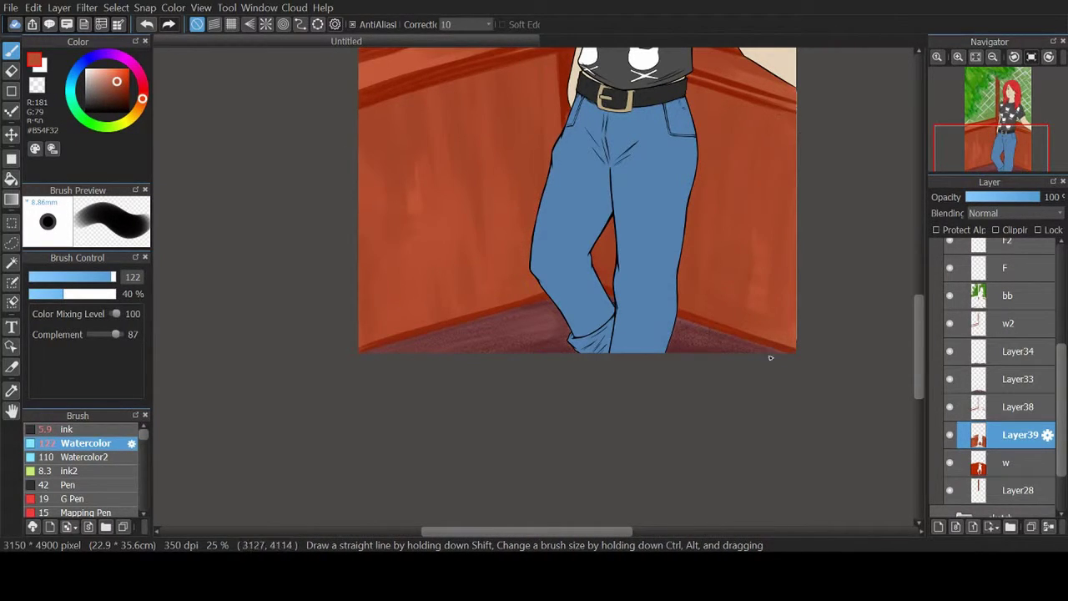
pyautogui.moveTo(770, 357); pyautogui.dragTo(637, 543)
pyautogui.moveTo(655, 297); pyautogui.dragTo(595, 257)
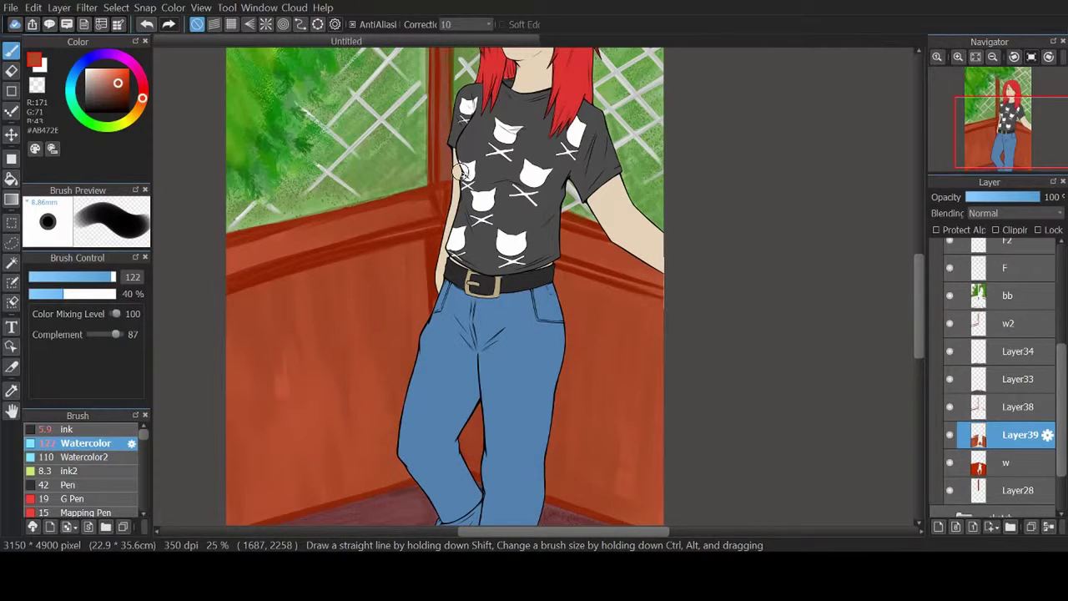
pyautogui.scroll(-2, 460, 171)
# Step: Collapse the colors bg folder, select the base skin layer in the colors folder and choose light skin tone #FFEDCF
pyautogui.click(976, 321)
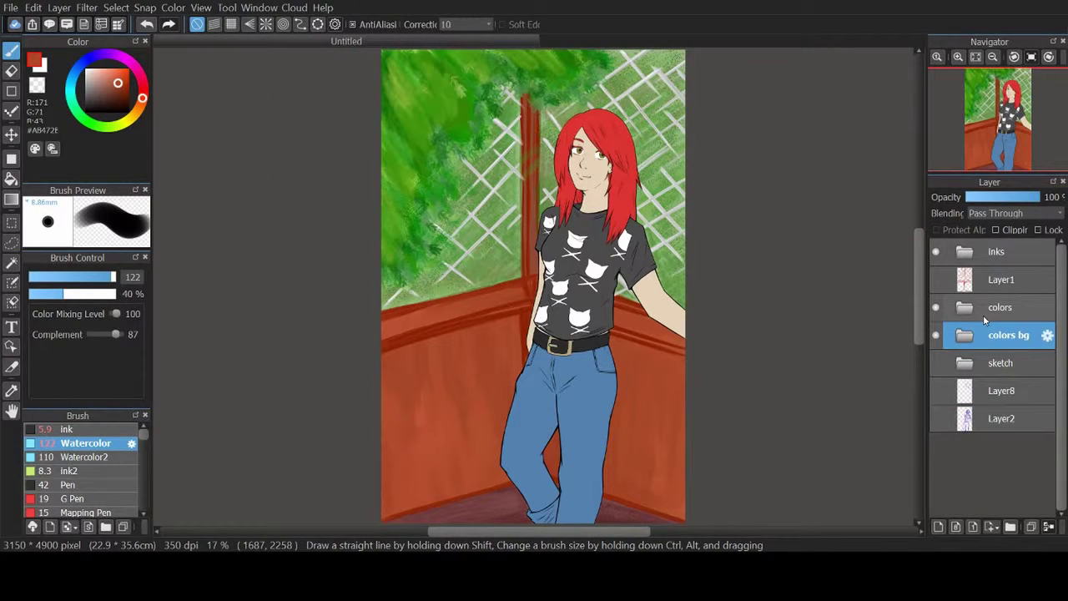
pyautogui.click(983, 314)
pyautogui.scroll(2, 992, 376)
pyautogui.click(993, 472)
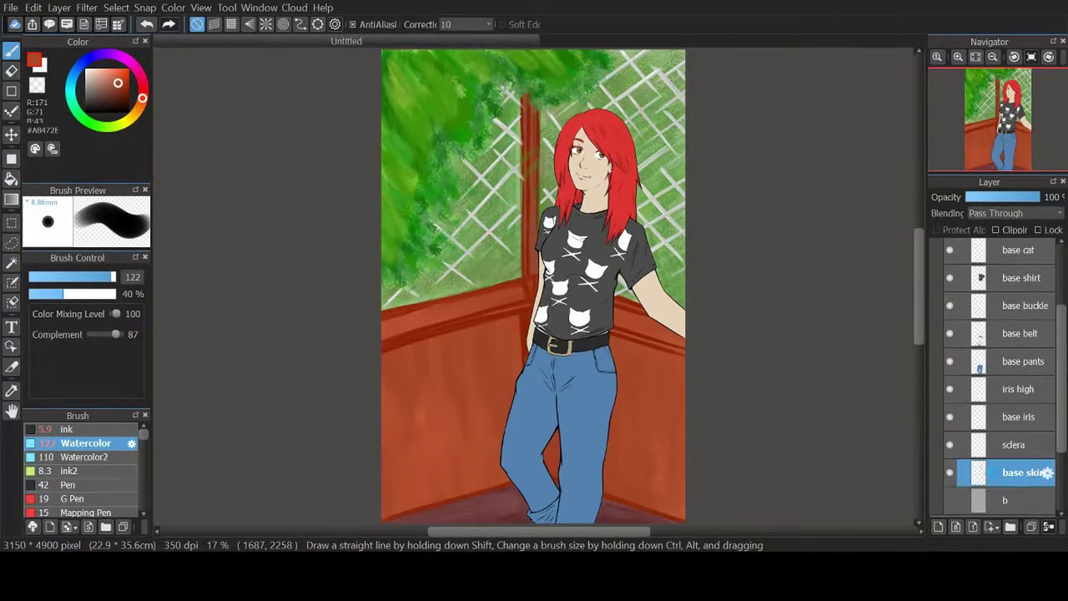
pyautogui.keyDown('alt'); pyautogui.click(675, 347); pyautogui.keyUp('alt')
pyautogui.scroll(3, 527, 277)
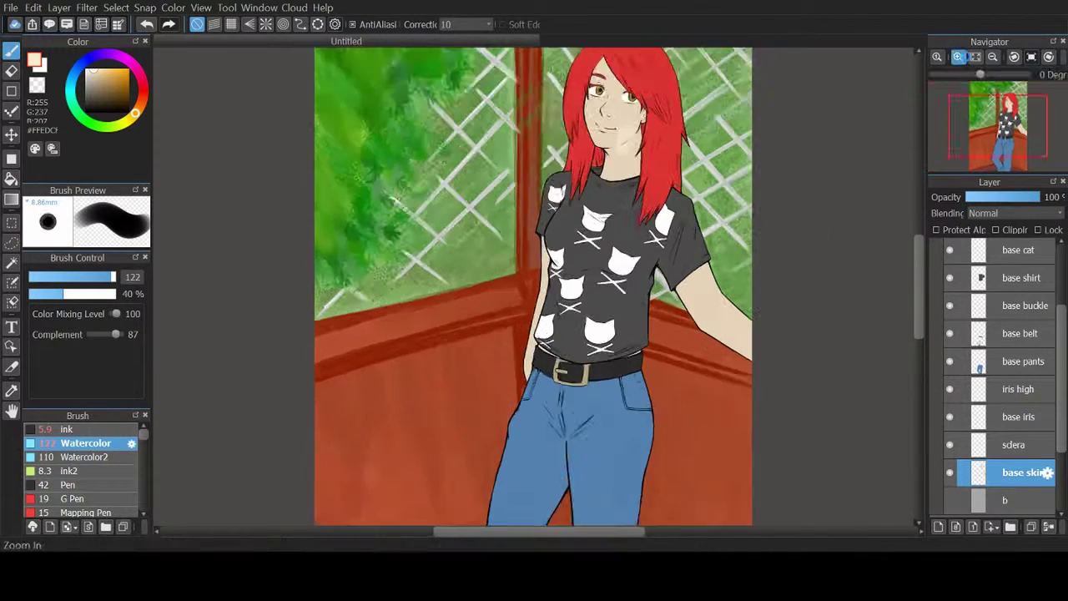
# Step: Add a layer named skin2 above base skin and set the Watercolor brush size to 30 for the arm
pyautogui.click(941, 528)
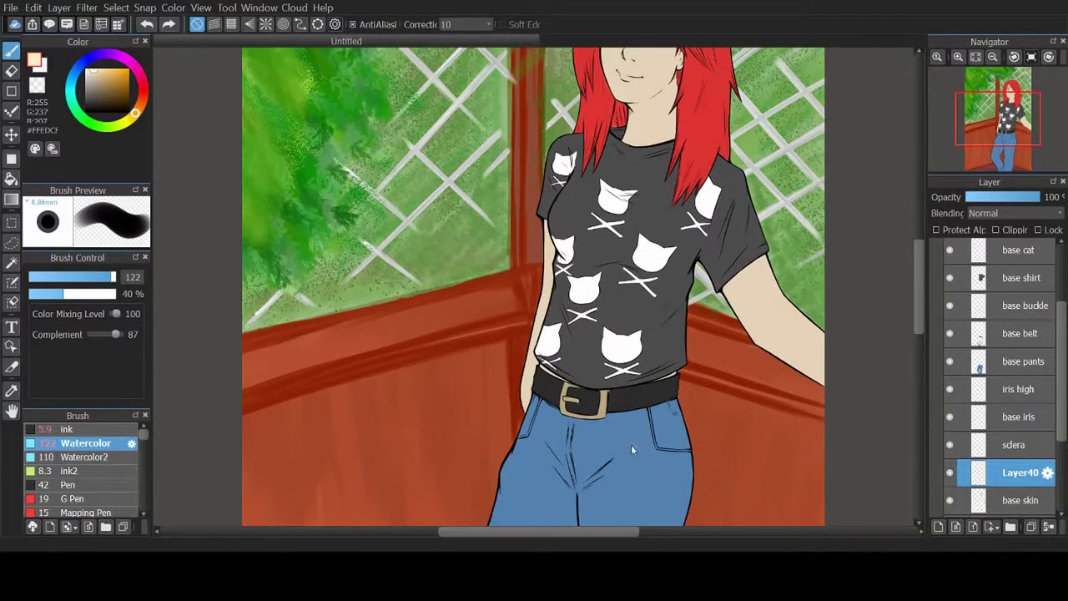
pyautogui.click(968, 501)
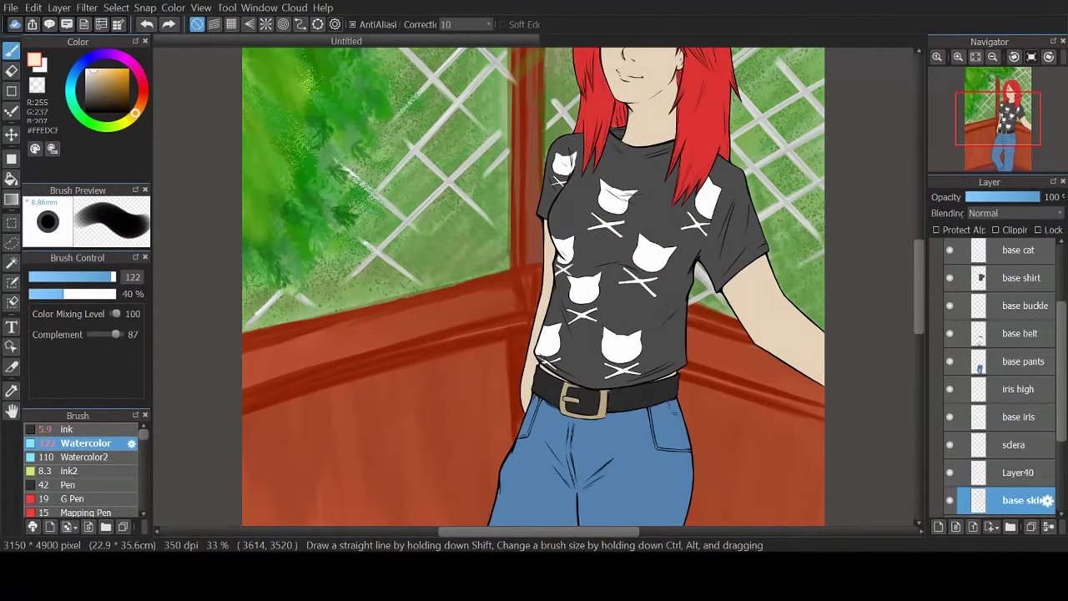
pyautogui.click(1056, 527)
pyautogui.click(1016, 472)
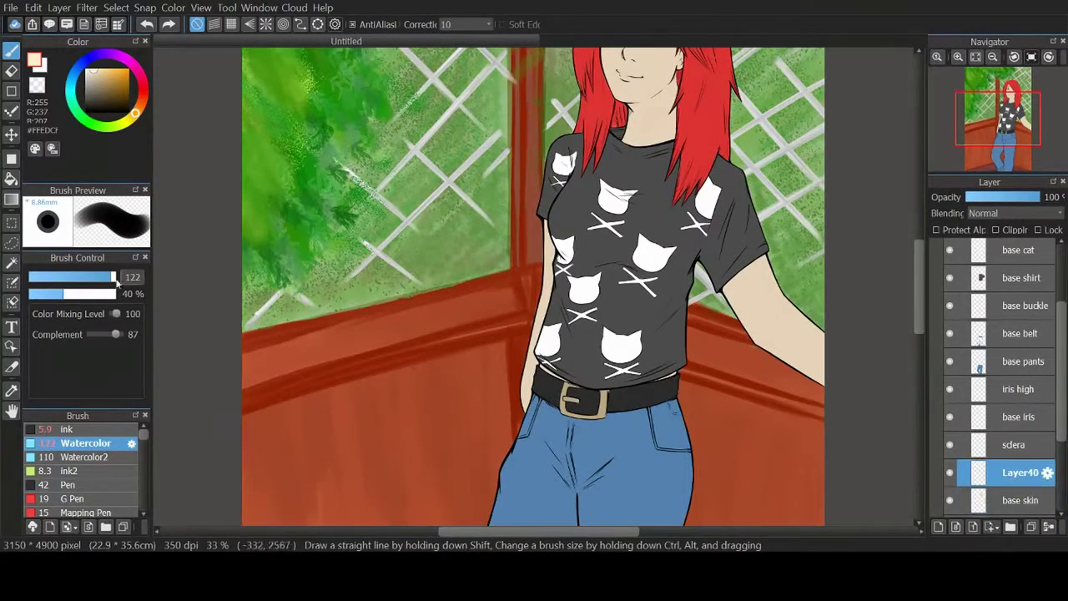
pyautogui.hotkey('ctrl', 'alt', '0')
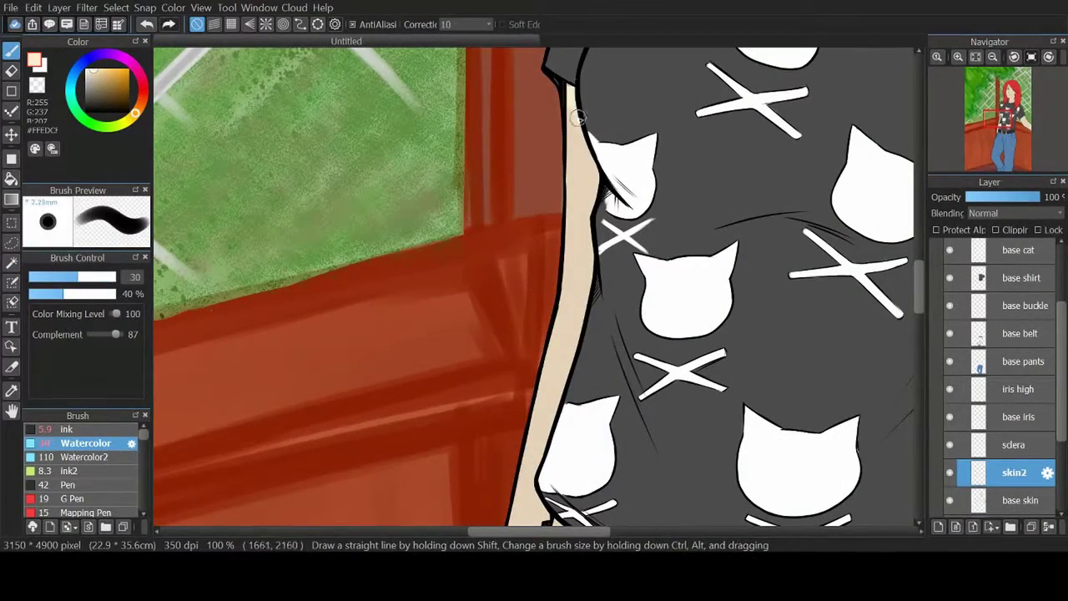
# Step: Paint light skin-tone strokes starting from #FFEDCF down the narrow arm beside the shirt, from sleeve to pocket
pyautogui.moveTo(574, 98)
pyautogui.mouseDown()
pyautogui.moveTo(589, 278)
pyautogui.moveTo(576, 331)
pyautogui.moveTo(576, 116)
pyautogui.mouseUp()
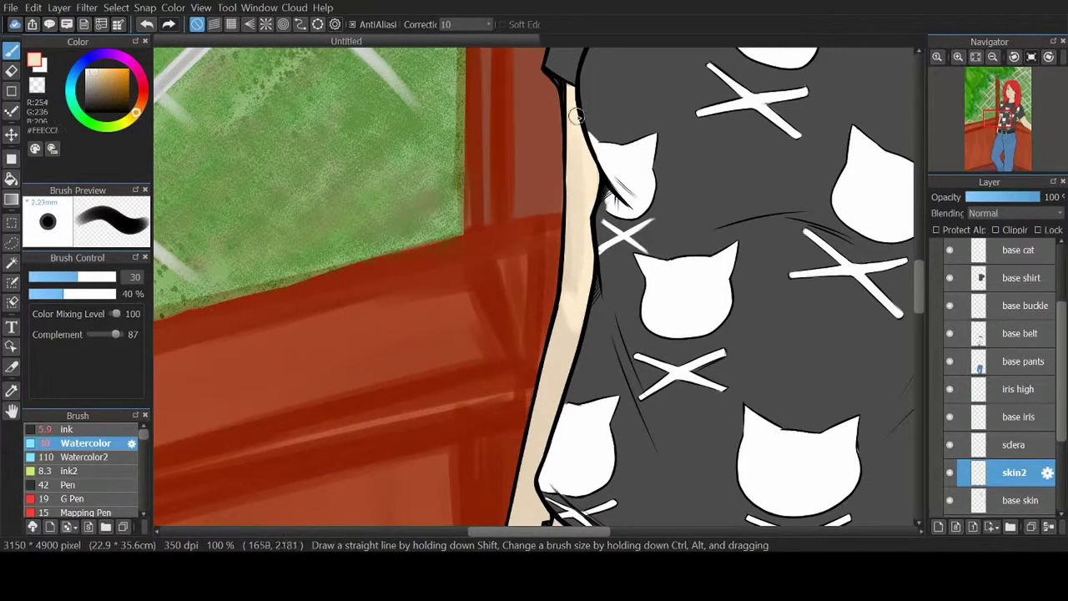
pyautogui.moveTo(566, 355)
pyautogui.mouseDown()
pyautogui.moveTo(562, 322)
pyautogui.moveTo(505, 454)
pyautogui.mouseUp()
pyautogui.scroll(-3, 563, 322)
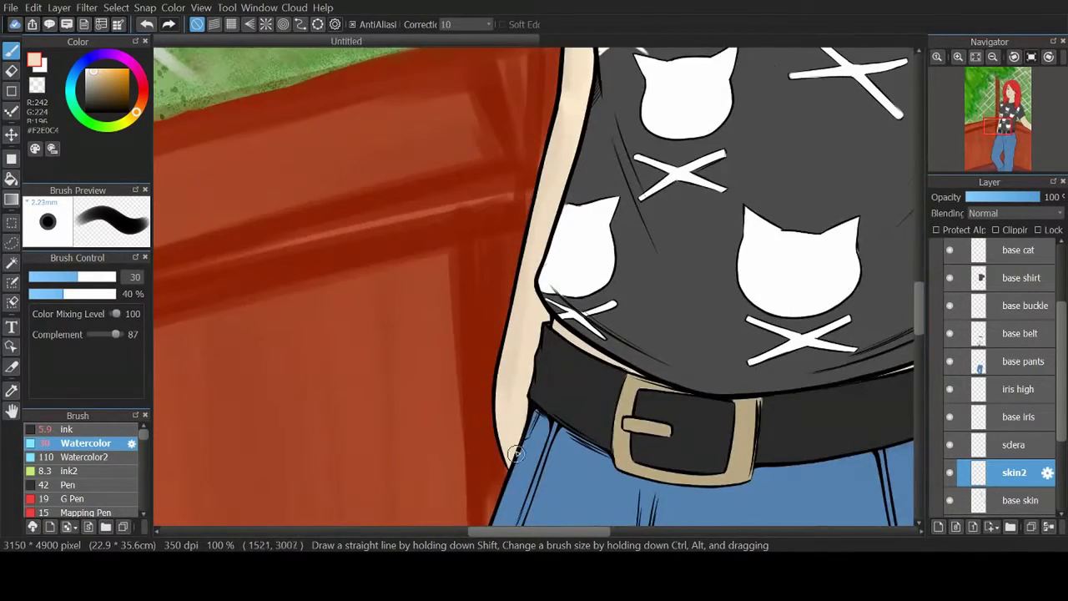
pyautogui.moveTo(514, 275)
pyautogui.mouseDown()
pyautogui.moveTo(577, 327)
pyautogui.moveTo(322, 264)
pyautogui.mouseUp()
# Step: Blend the sampled skin tone #EDDBC0 across the bare arm below the other sleeve, along its outline and elbow
pyautogui.keyDown('alt'); pyautogui.click(322, 264); pyautogui.keyUp('alt')
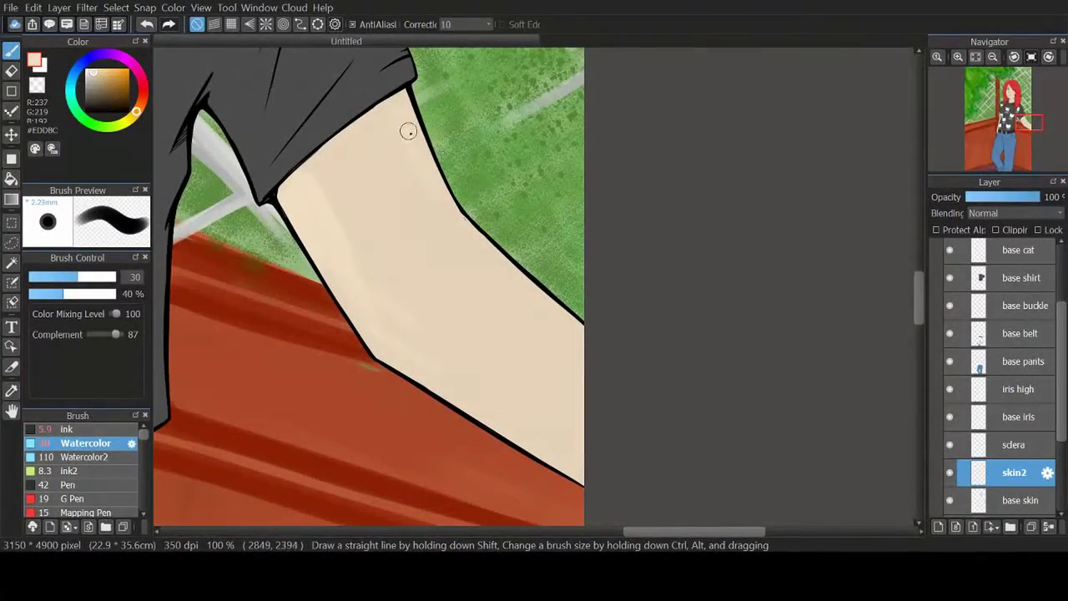
pyautogui.moveTo(442, 206); pyautogui.dragTo(493, 255)
pyautogui.moveTo(465, 350)
pyautogui.mouseDown()
pyautogui.moveTo(487, 266)
pyautogui.moveTo(389, 305)
pyautogui.moveTo(404, 297)
pyautogui.moveTo(412, 176)
pyautogui.mouseUp()
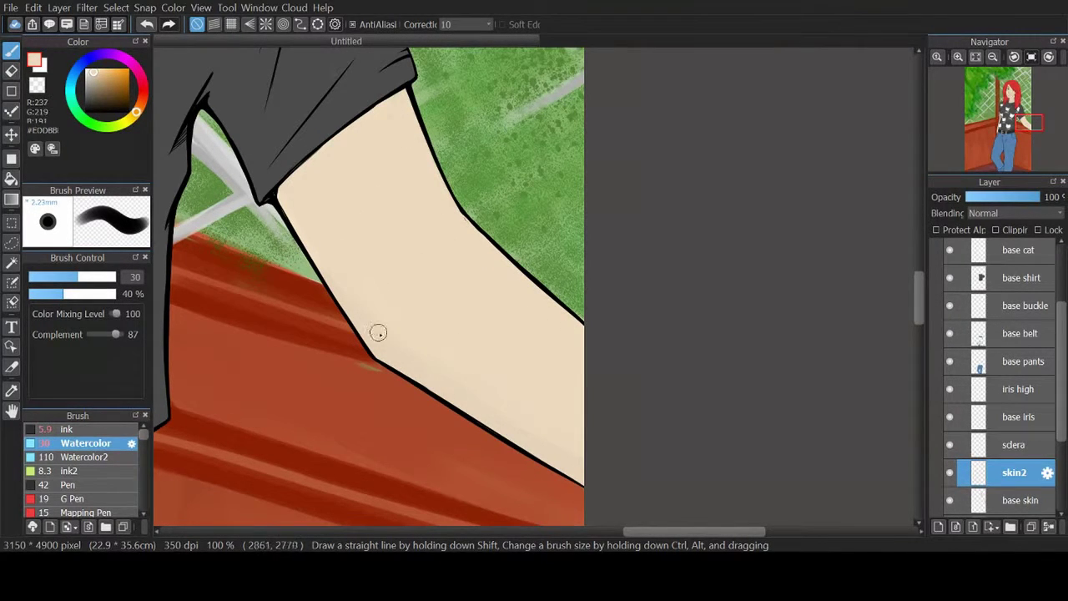
# Step: Brush soft skin-tone variation over the face and neck with sampled tones such as #F6E7CB and #F7E9CD
pyautogui.scroll(5, 481, 297)
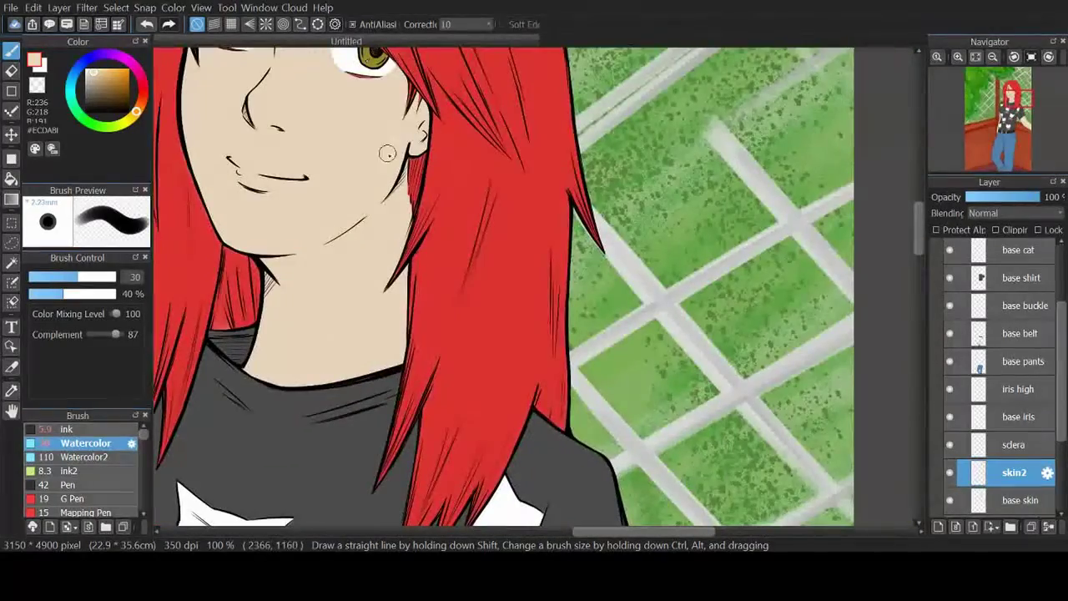
pyautogui.moveTo(370, 331); pyautogui.dragTo(670, 485)
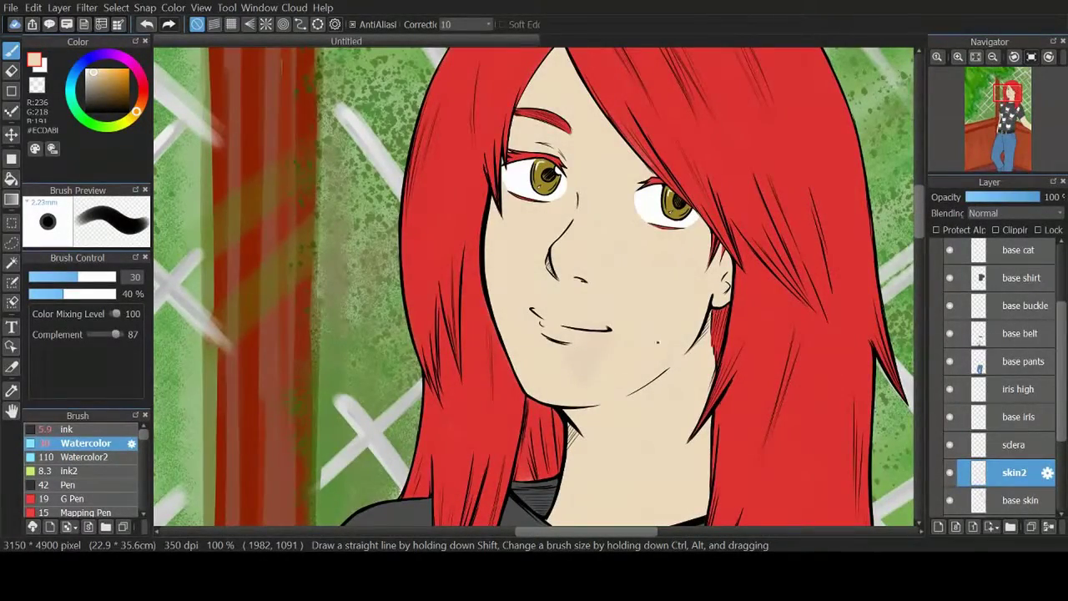
pyautogui.moveTo(497, 209)
pyautogui.mouseDown()
pyautogui.moveTo(504, 309)
pyautogui.moveTo(567, 259)
pyautogui.mouseUp()
pyautogui.moveTo(518, 144)
pyautogui.mouseDown()
pyautogui.moveTo(542, 88)
pyautogui.moveTo(588, 154)
pyautogui.moveTo(703, 259)
pyautogui.moveTo(708, 296)
pyautogui.mouseUp()
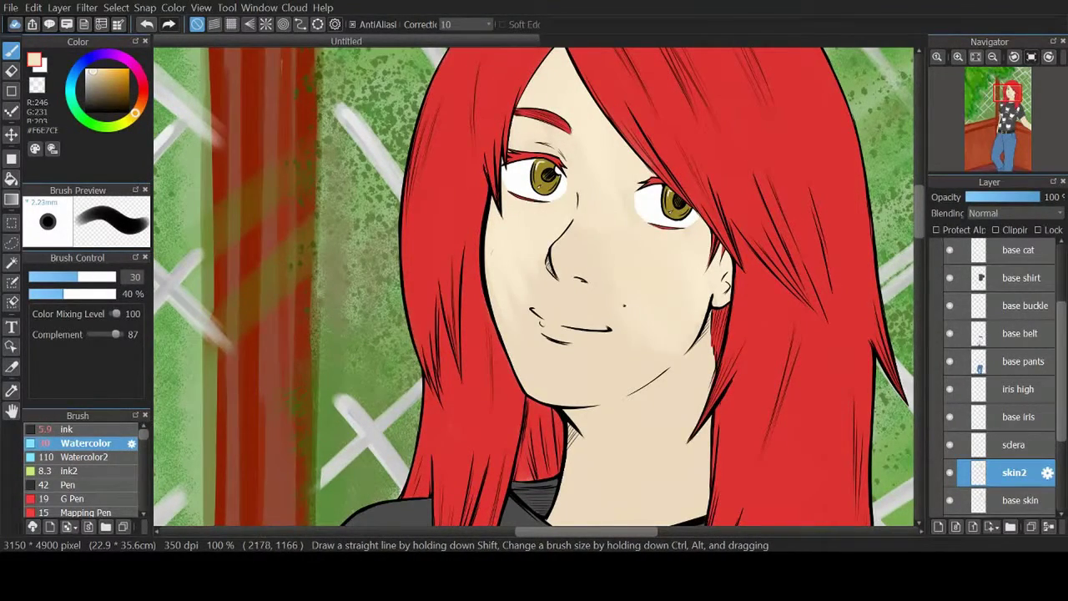
pyautogui.keyDown('alt'); pyautogui.click(587, 447); pyautogui.keyUp('alt')
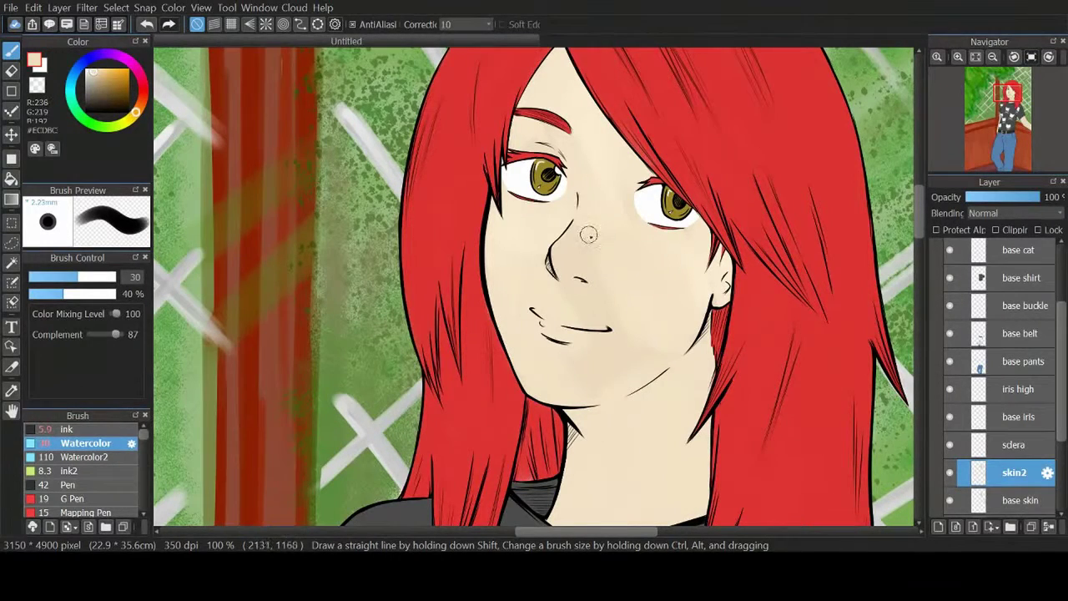
pyautogui.keyDown('alt'); pyautogui.click(617, 268); pyautogui.keyUp('alt')
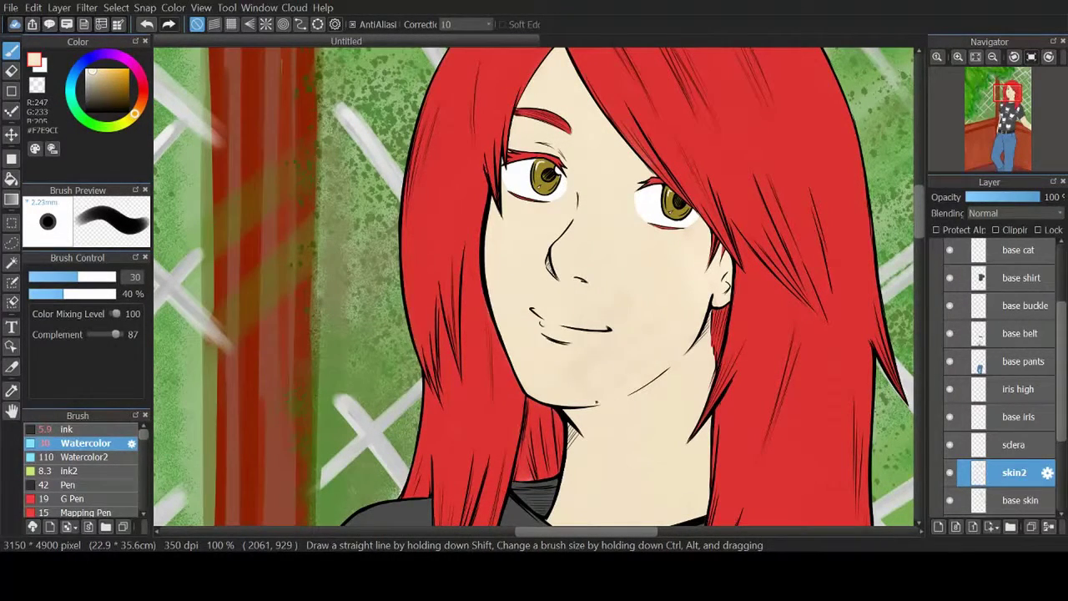
# Step: Touch up the skin on both arms with sampled tones #F7E9CD and #EDDDC1, and switch to the eraser
pyautogui.moveTo(584, 500); pyautogui.dragTo(375, 84)
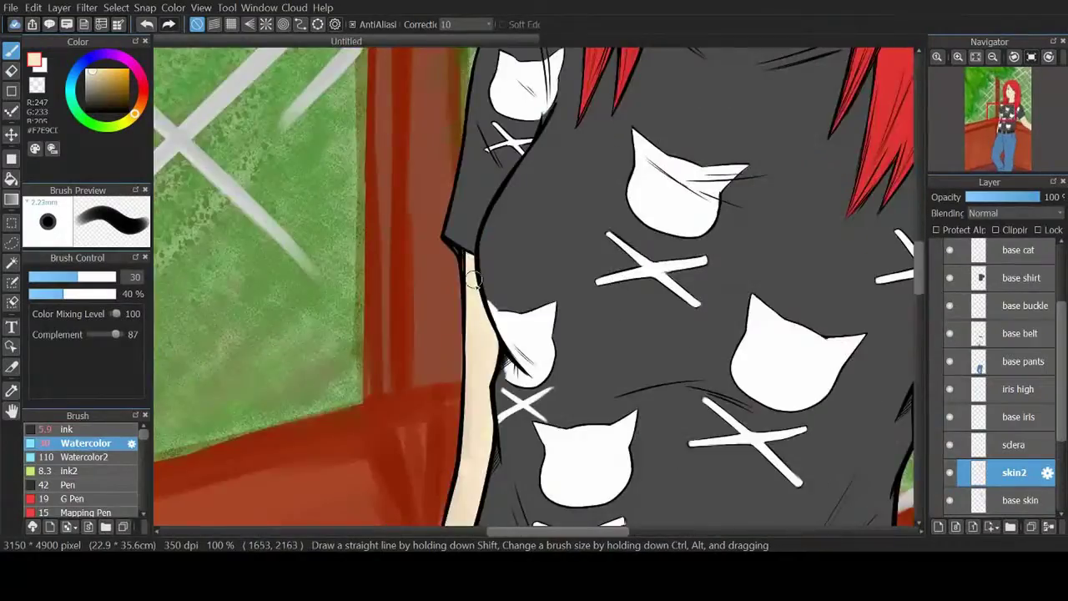
pyautogui.moveTo(667, 467); pyautogui.dragTo(657, 371)
pyautogui.keyDown('alt'); pyautogui.click(657, 370); pyautogui.keyUp('alt')
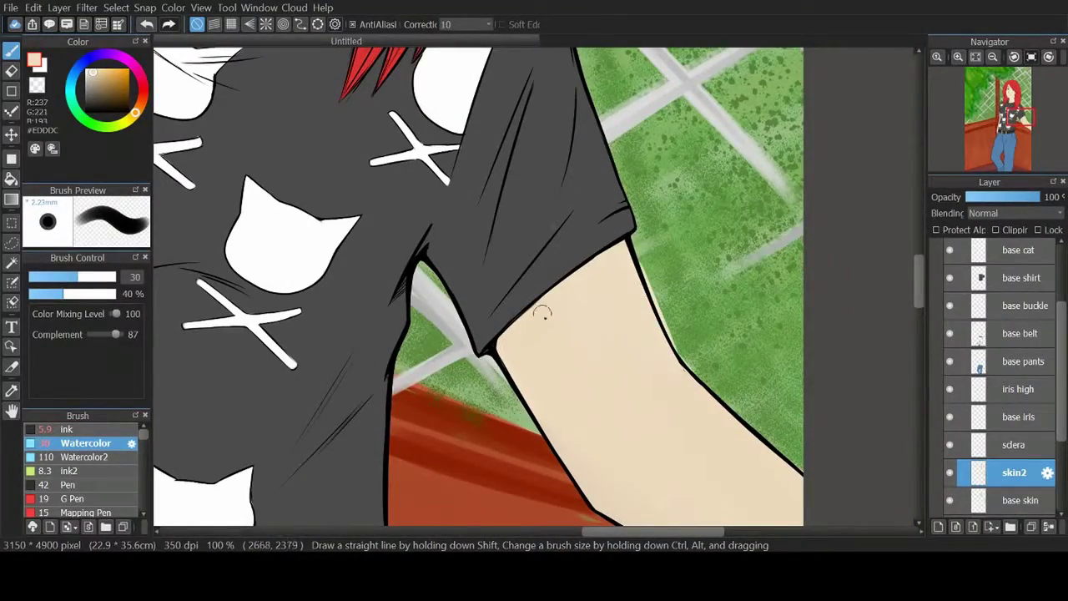
pyautogui.press('e')
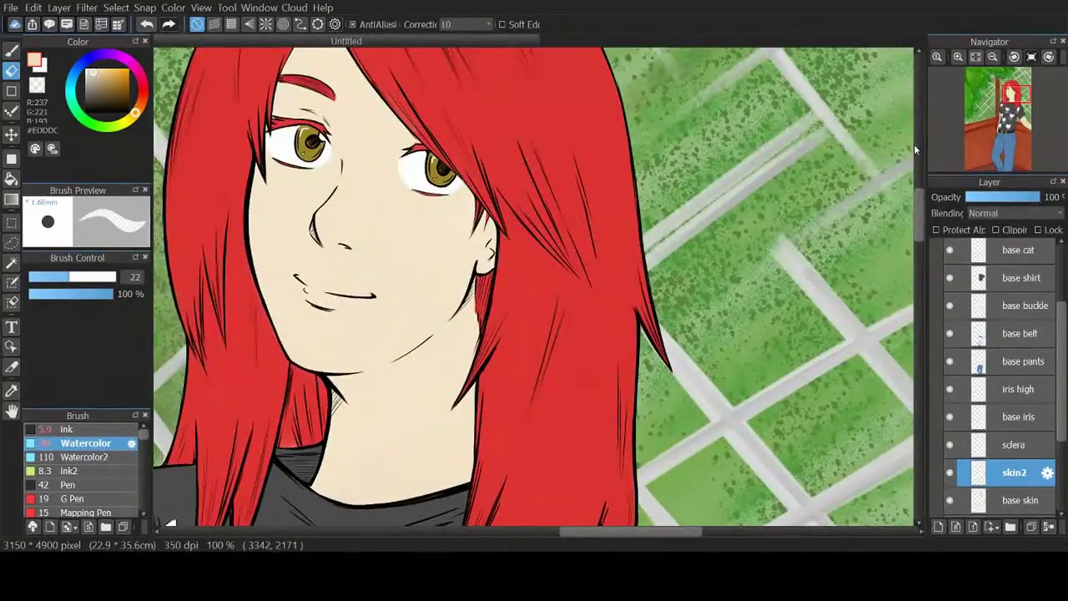
# Step: Add a layer named skin s above skin2 and shade the face and neck with peach #FFC89F and sampled skin tones
pyautogui.press('b')
pyautogui.click(938, 526)
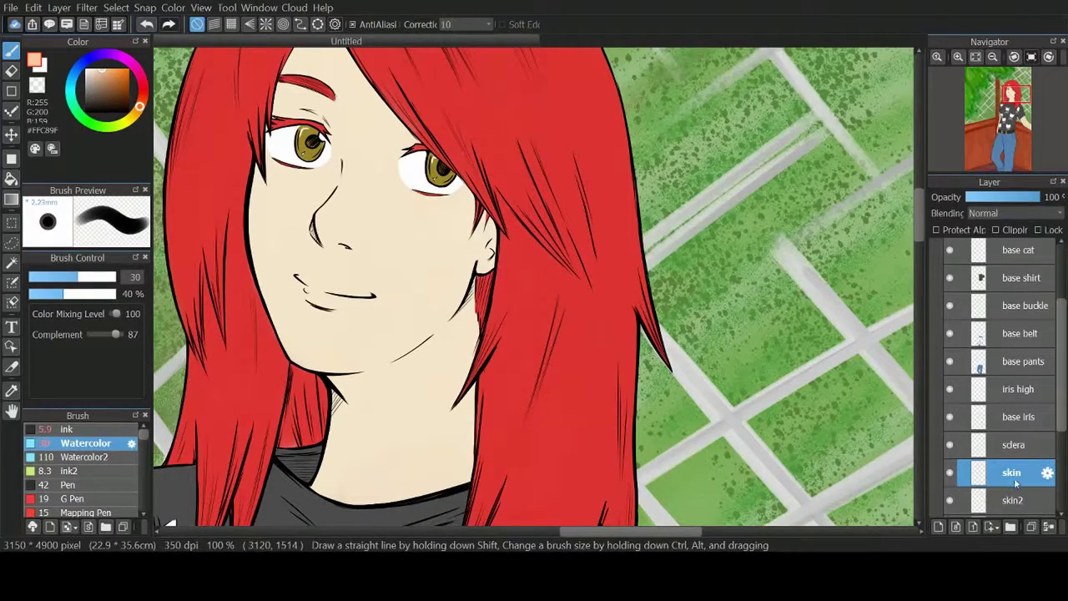
pyautogui.moveTo(474, 284)
pyautogui.mouseDown()
pyautogui.moveTo(472, 221)
pyautogui.moveTo(464, 340)
pyautogui.moveTo(431, 340)
pyautogui.moveTo(371, 376)
pyautogui.moveTo(445, 446)
pyautogui.moveTo(405, 480)
pyautogui.moveTo(355, 397)
pyautogui.moveTo(471, 327)
pyautogui.moveTo(468, 195)
pyautogui.moveTo(374, 242)
pyautogui.moveTo(473, 241)
pyautogui.moveTo(401, 257)
pyautogui.moveTo(428, 202)
pyautogui.mouseUp()
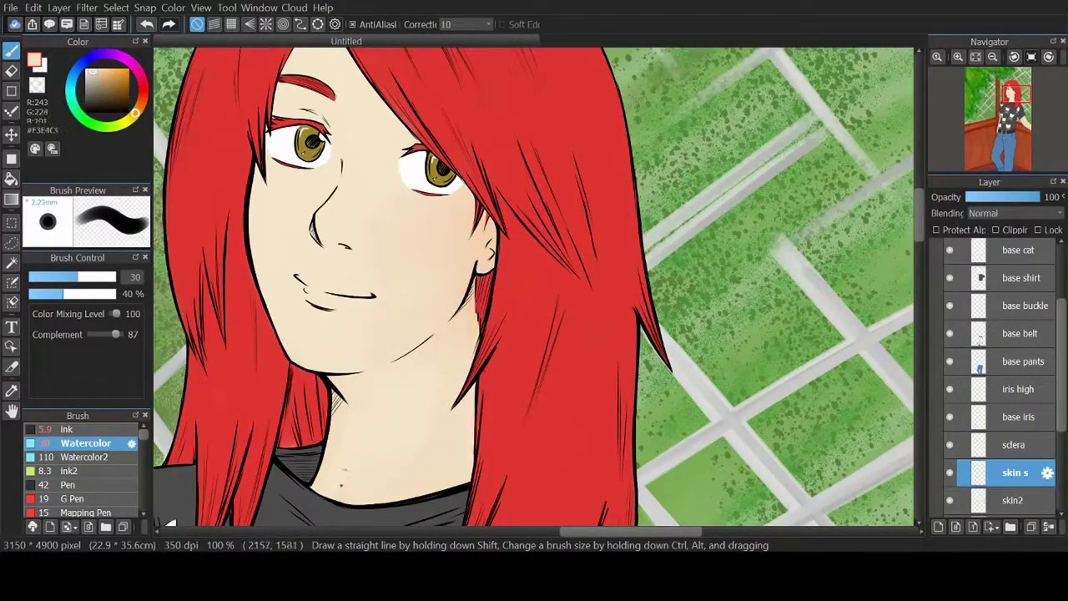
pyautogui.moveTo(467, 351)
pyautogui.mouseDown()
pyautogui.moveTo(421, 374)
pyautogui.moveTo(468, 267)
pyautogui.moveTo(442, 303)
pyautogui.moveTo(443, 338)
pyautogui.moveTo(339, 380)
pyautogui.moveTo(434, 439)
pyautogui.moveTo(394, 421)
pyautogui.moveTo(331, 449)
pyautogui.moveTo(361, 386)
pyautogui.moveTo(372, 173)
pyautogui.mouseUp()
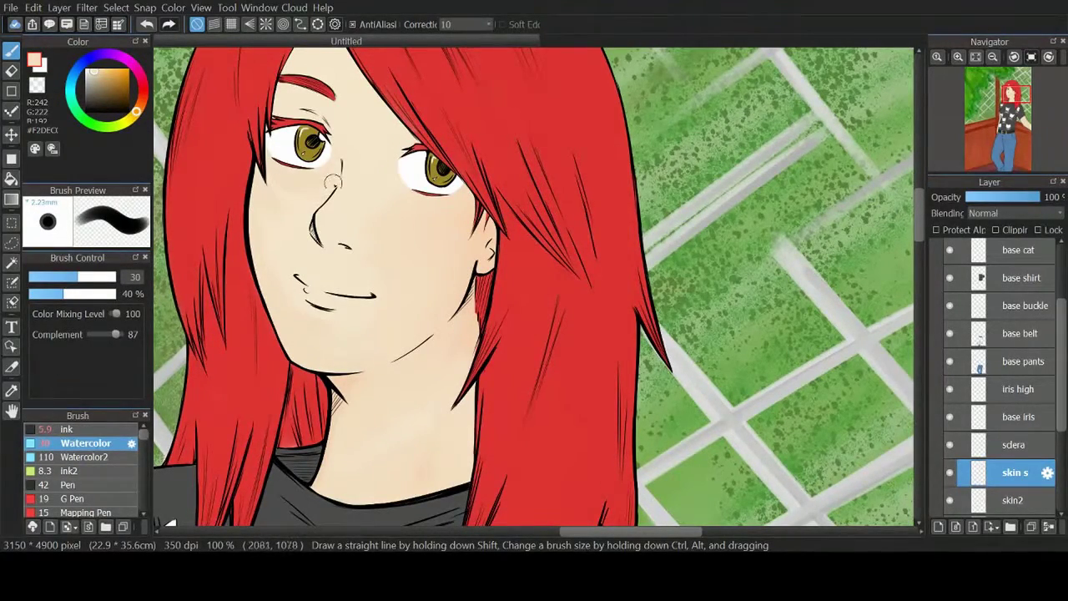
pyautogui.scroll(2, 333, 142)
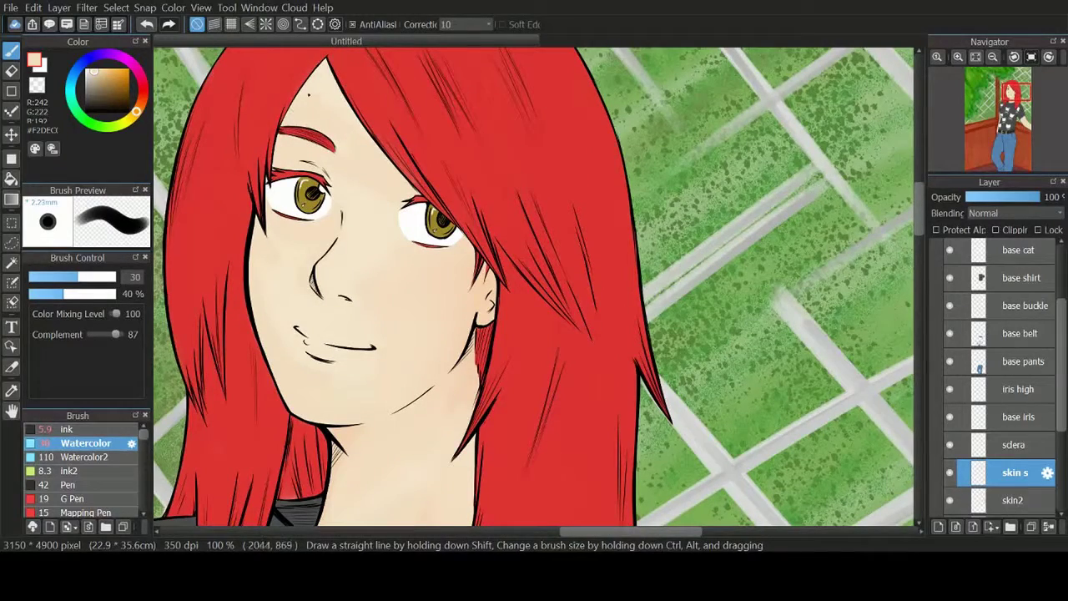
pyautogui.moveTo(278, 241); pyautogui.dragTo(263, 194)
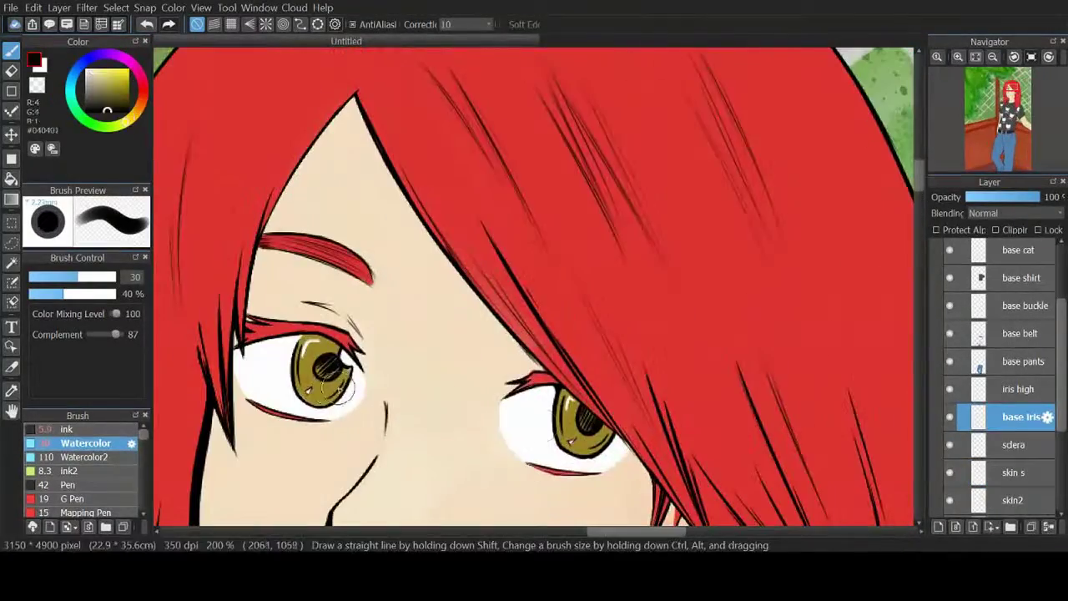
# Step: Add a new layer above base iris and reduce the Watercolor brush size to 12.5
pyautogui.keyDown('alt'); pyautogui.click(338, 386); pyautogui.keyUp('alt')
pyautogui.hotkey('ctrl', 'shift', 'n')
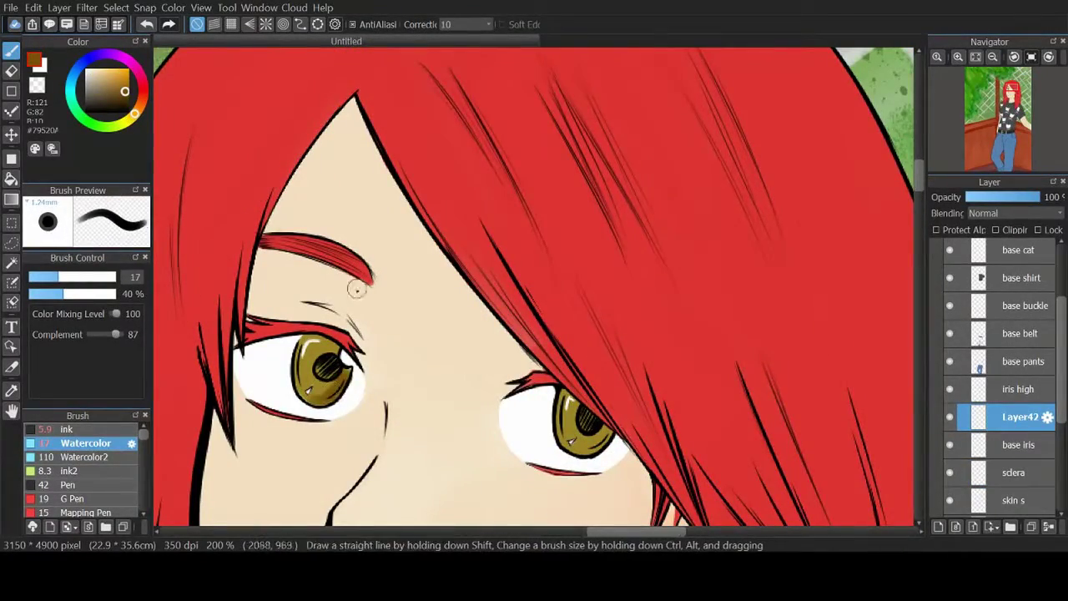
pyautogui.press('[')
pyautogui.press('[')
pyautogui.press('[')
# Step: Sample the iris color #9A8627, brighten it to yellow #E0CC1A and paint highlights in the irises
pyautogui.keyDown('alt'); pyautogui.click(338, 355); pyautogui.keyUp('alt')
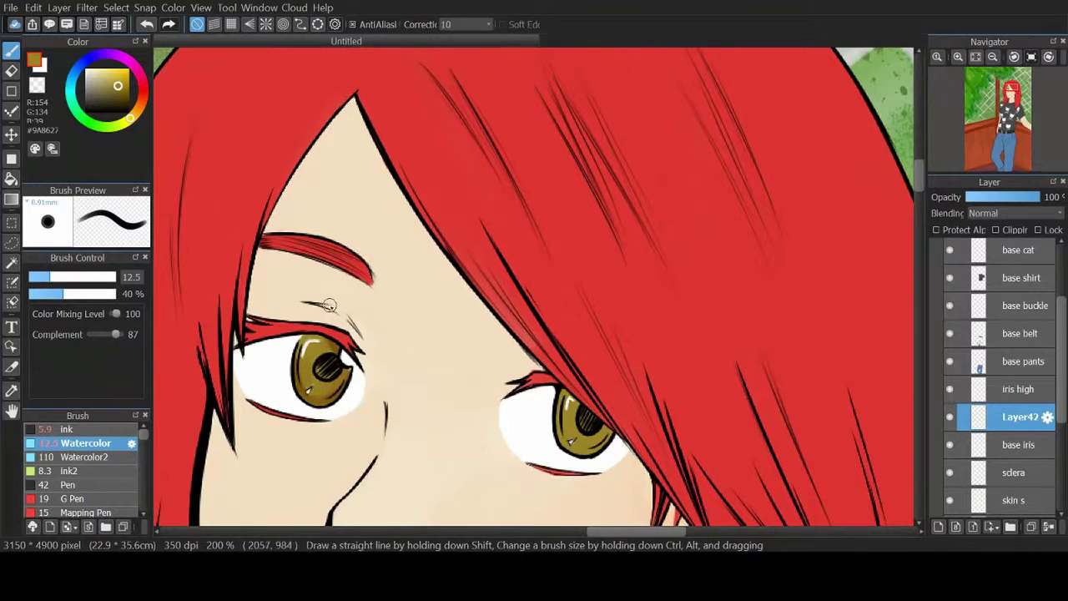
pyautogui.moveTo(118, 85); pyautogui.dragTo(124, 74)
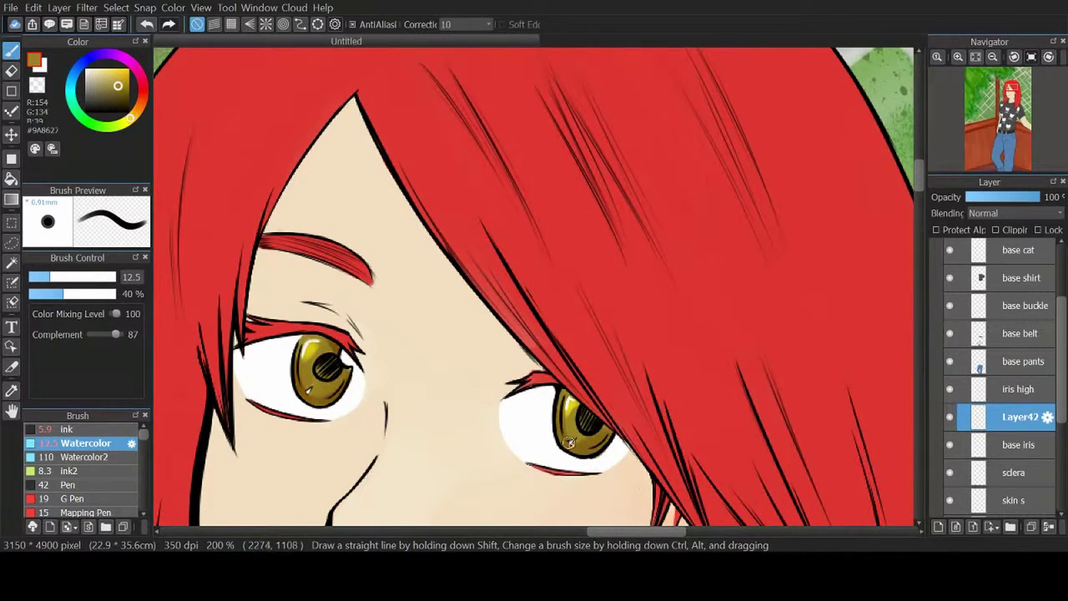
pyautogui.moveTo(302, 391); pyautogui.dragTo(319, 381)
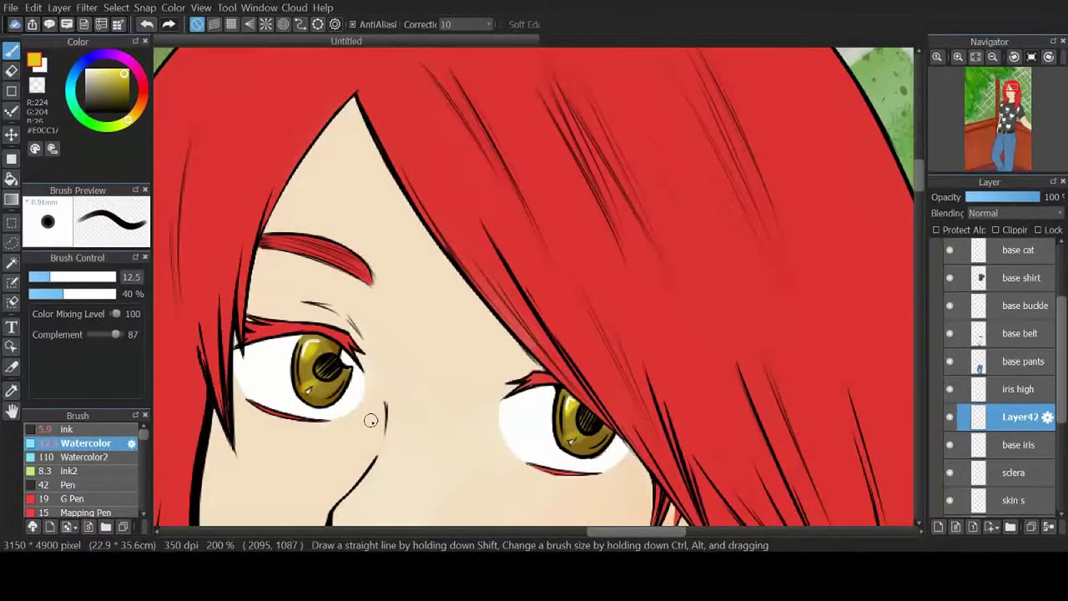
# Step: Add a layer above base belt and paint pale blue #D2E8FF over the creased fabric below the bent knee
pyautogui.scroll(-1, 371, 420)
pyautogui.hotkey('ctrl', 'shift', 'n')
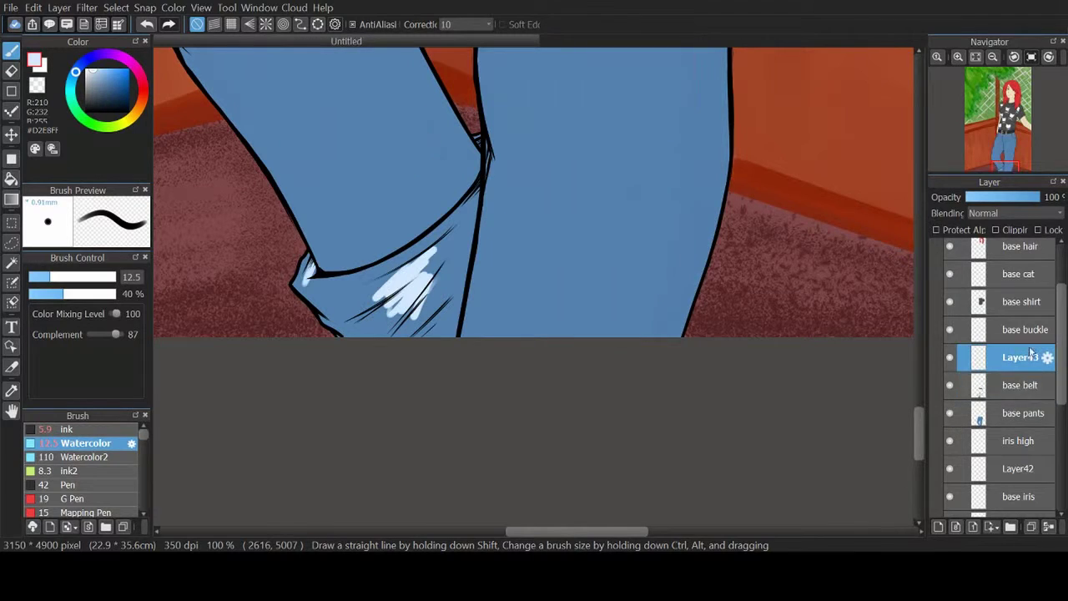
pyautogui.moveTo(476, 193)
pyautogui.mouseDown()
pyautogui.moveTo(437, 238)
pyautogui.moveTo(399, 337)
pyautogui.mouseUp()
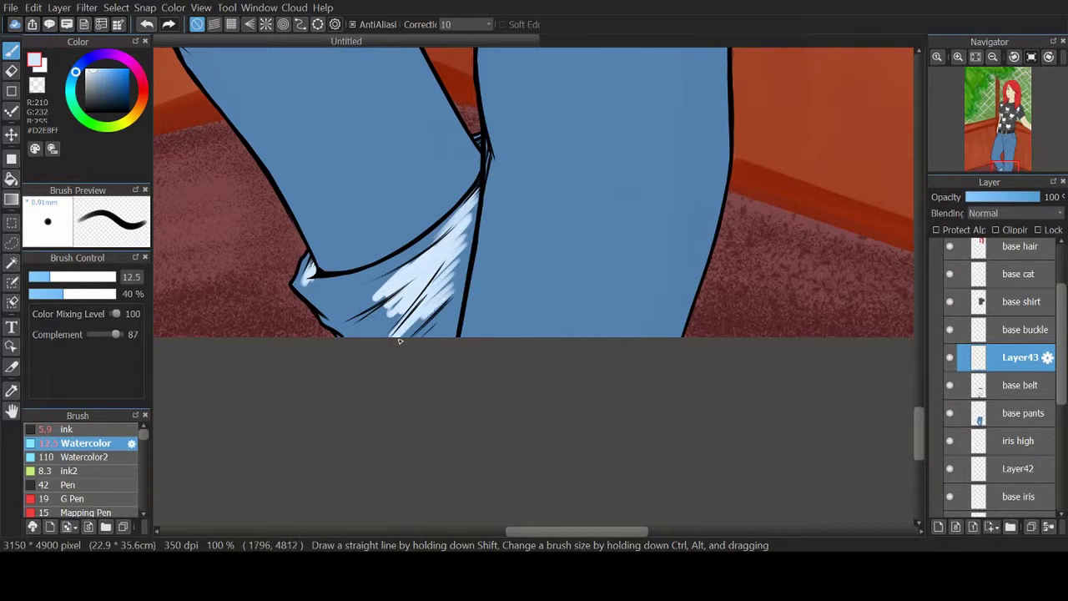
pyautogui.moveTo(305, 282); pyautogui.dragTo(354, 291)
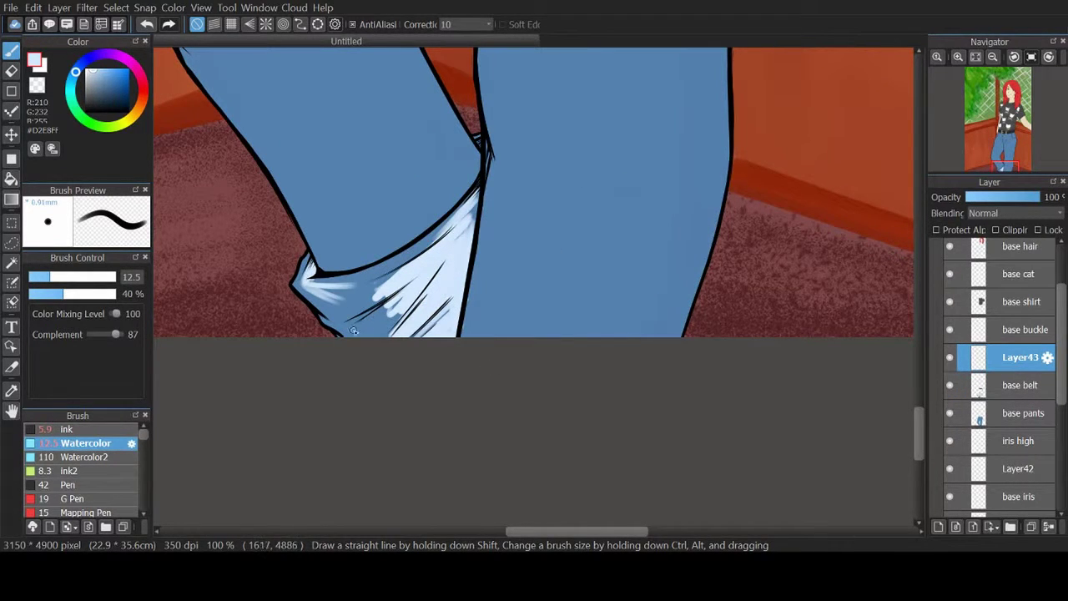
pyautogui.moveTo(353, 330); pyautogui.dragTo(401, 299)
pyautogui.moveTo(317, 324)
pyautogui.mouseDown()
pyautogui.moveTo(341, 274)
pyautogui.moveTo(402, 314)
pyautogui.moveTo(415, 191)
pyautogui.mouseUp()
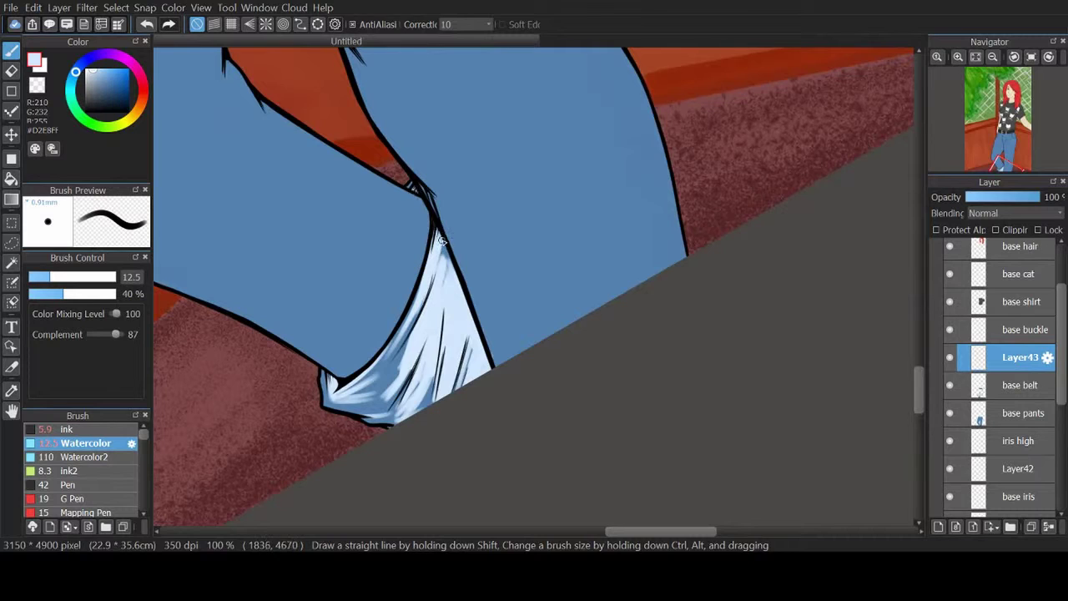
pyautogui.moveTo(324, 377)
pyautogui.mouseDown()
pyautogui.moveTo(353, 400)
pyautogui.moveTo(385, 352)
pyautogui.mouseUp()
# Step: Fill the remaining darker gaps in the creased fabric with light blue #C2E0FF
pyautogui.click(96, 73)
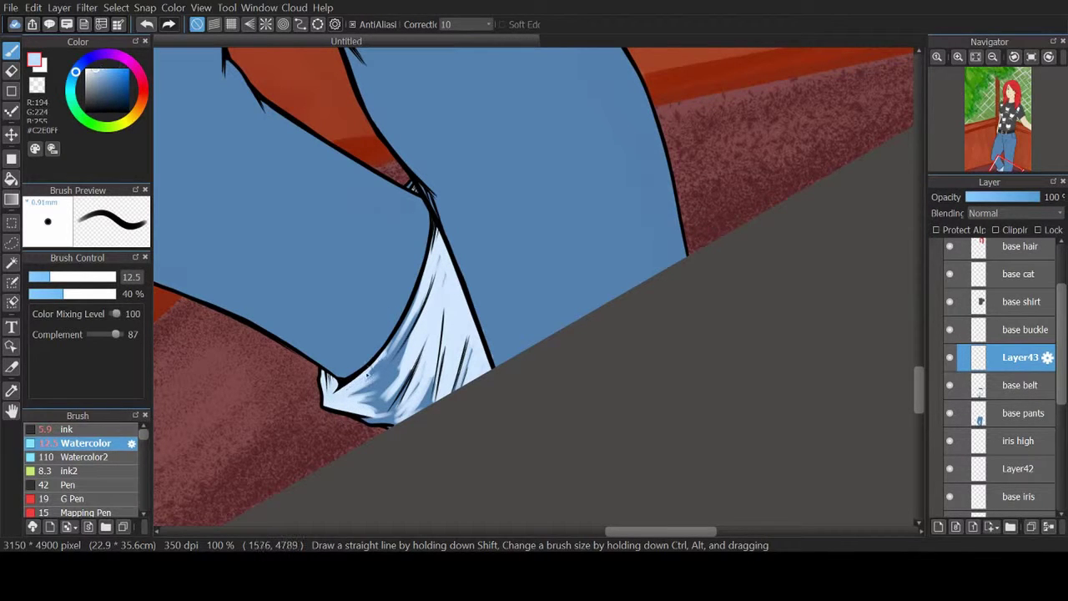
pyautogui.moveTo(421, 292); pyautogui.dragTo(371, 377)
pyautogui.moveTo(471, 349); pyautogui.dragTo(426, 407)
pyautogui.moveTo(442, 370)
pyautogui.mouseDown()
pyautogui.moveTo(373, 401)
pyautogui.moveTo(401, 389)
pyautogui.mouseUp()
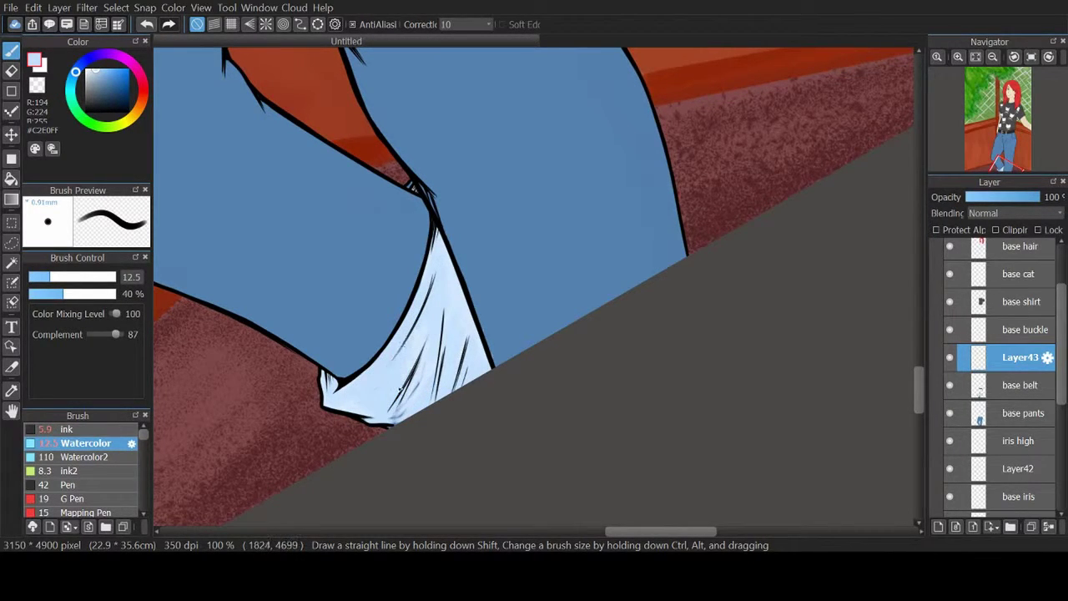
# Step: Streak fold shading along the creases of the pale fabric with sampled blues such as #B6D4F3 and #B3D1EF
pyautogui.keyDown('alt'); pyautogui.click(451, 250); pyautogui.keyUp('alt')
pyautogui.moveTo(452, 250)
pyautogui.mouseDown()
pyautogui.moveTo(446, 300)
pyautogui.moveTo(330, 392)
pyautogui.moveTo(390, 380)
pyautogui.mouseUp()
pyautogui.moveTo(442, 248); pyautogui.dragTo(477, 344)
pyautogui.moveTo(457, 303); pyautogui.dragTo(487, 382)
pyautogui.keyDown('alt'); pyautogui.click(392, 382); pyautogui.keyUp('alt')
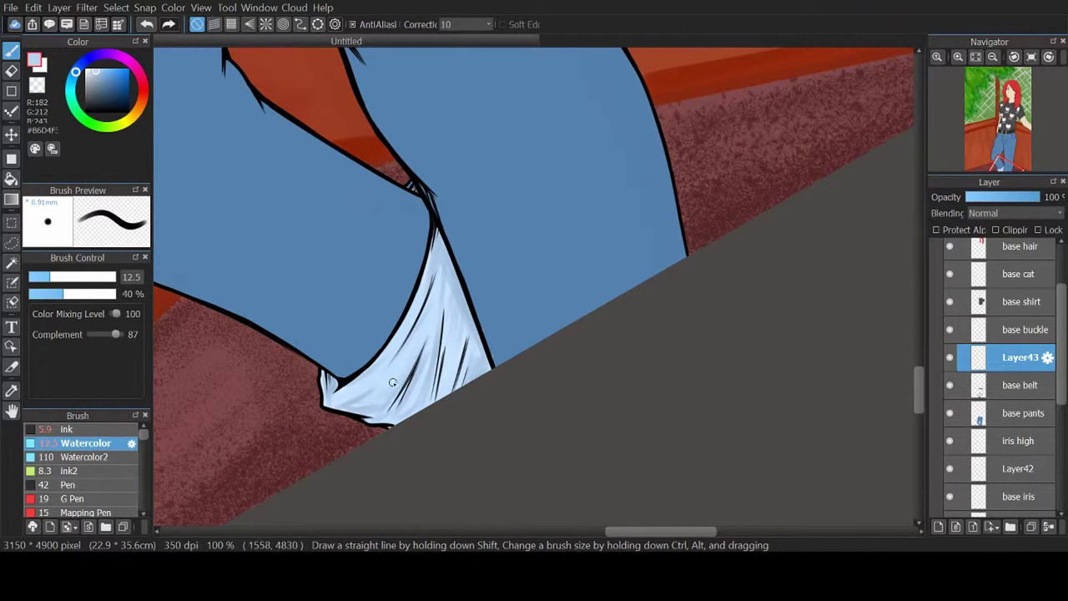
pyautogui.moveTo(436, 269)
pyautogui.mouseDown()
pyautogui.moveTo(468, 363)
pyautogui.moveTo(461, 305)
pyautogui.mouseUp()
pyautogui.keyDown('alt'); pyautogui.click(453, 326); pyautogui.keyUp('alt')
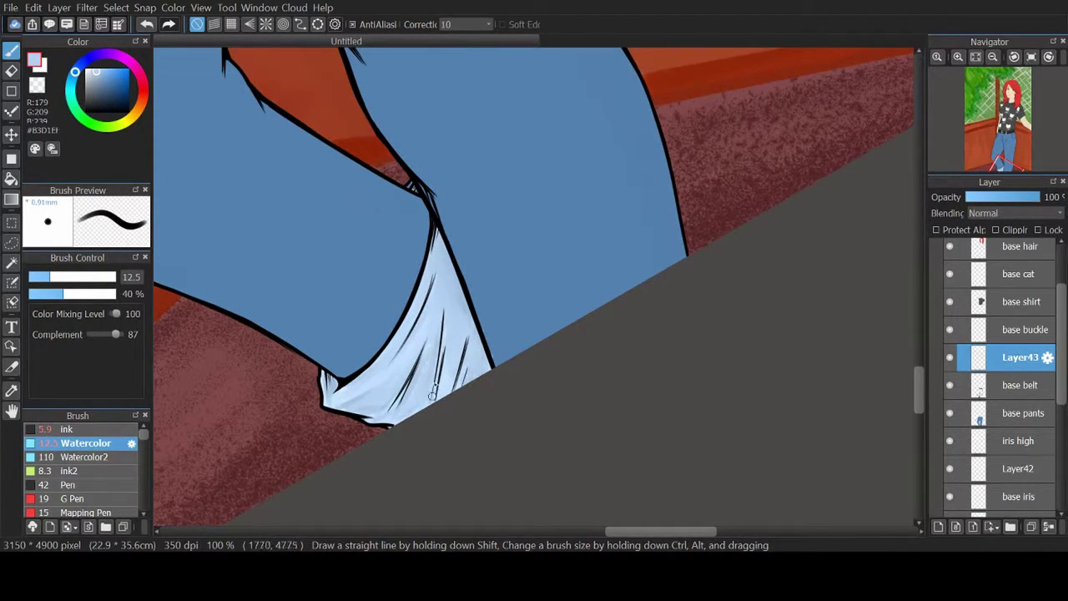
# Step: Deepen the creases and outer edges of the pale fabric with darker blue #80A6CE strokes
pyautogui.moveTo(473, 242); pyautogui.dragTo(534, 184)
pyautogui.keyDown('alt'); pyautogui.click(584, 251); pyautogui.keyUp('alt')
pyautogui.moveTo(557, 142); pyautogui.dragTo(542, 187)
pyautogui.moveTo(572, 140); pyautogui.dragTo(609, 232)
pyautogui.moveTo(601, 101); pyautogui.dragTo(584, 188)
pyautogui.moveTo(644, 132); pyautogui.dragTo(619, 283)
pyautogui.moveTo(664, 98); pyautogui.dragTo(589, 90)
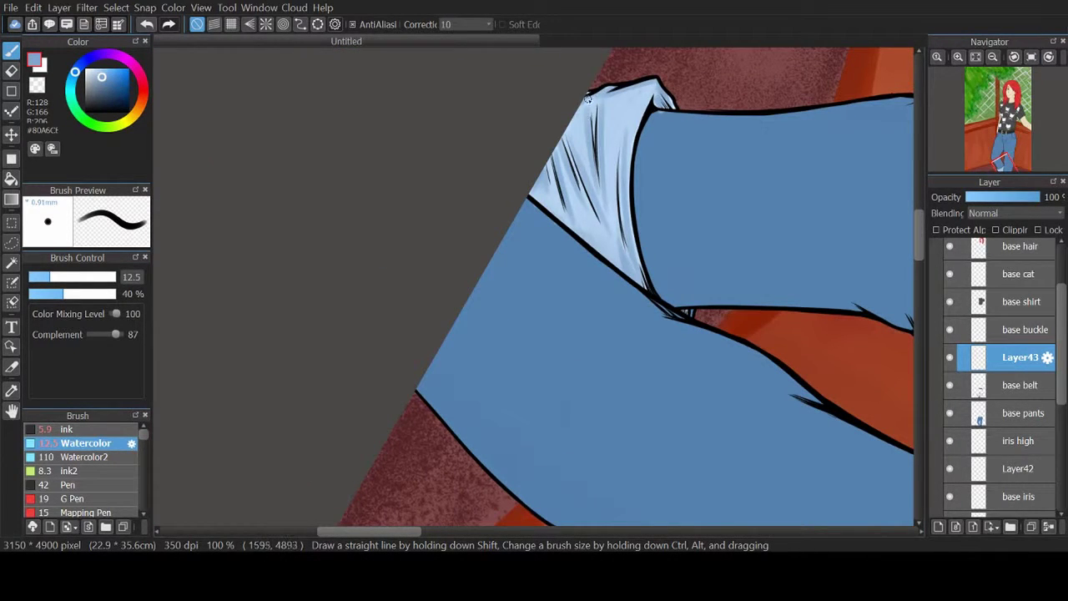
# Step: Soften the fabric's crease shading with sampled light blue #B2D0EE, switch to the eraser and reset the canvas rotation
pyautogui.keyDown('alt'); pyautogui.click(593, 181); pyautogui.keyUp('alt')
pyautogui.moveTo(621, 142); pyautogui.dragTo(636, 274)
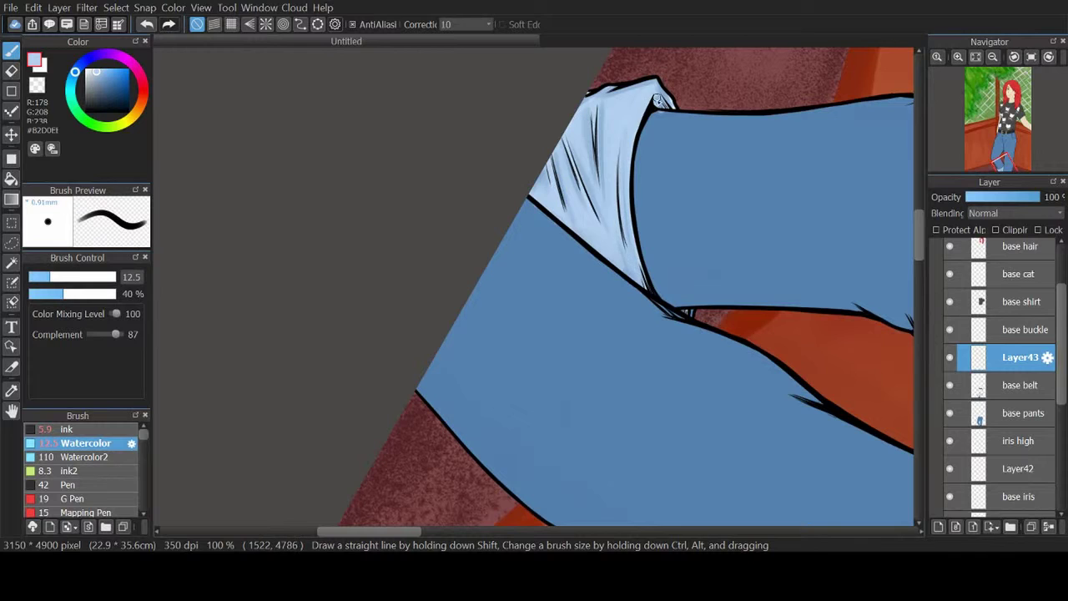
pyautogui.press('e')
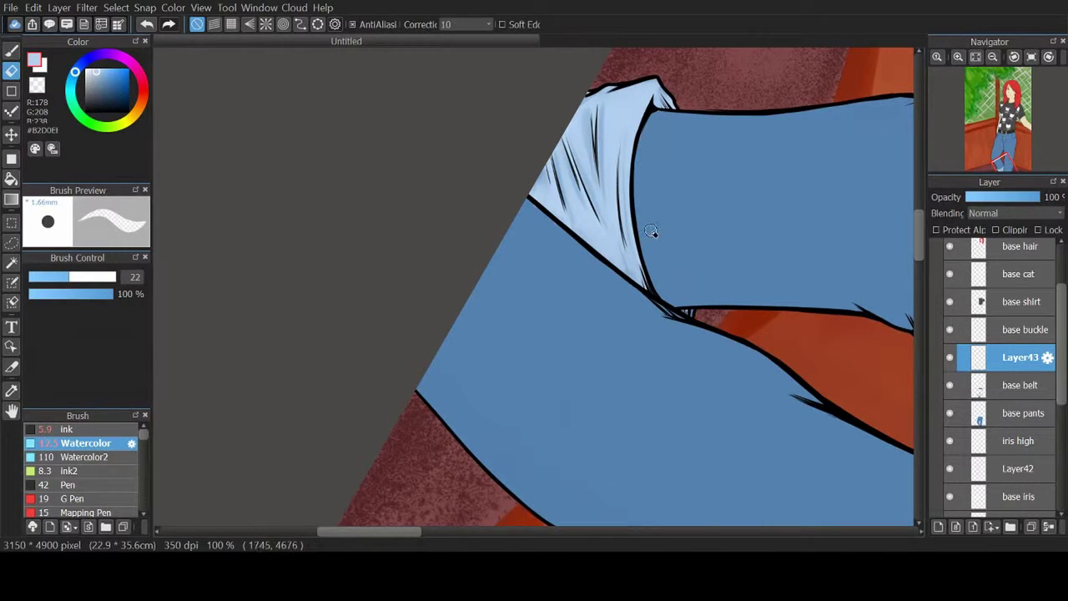
pyautogui.hotkey('ctrl', '0')
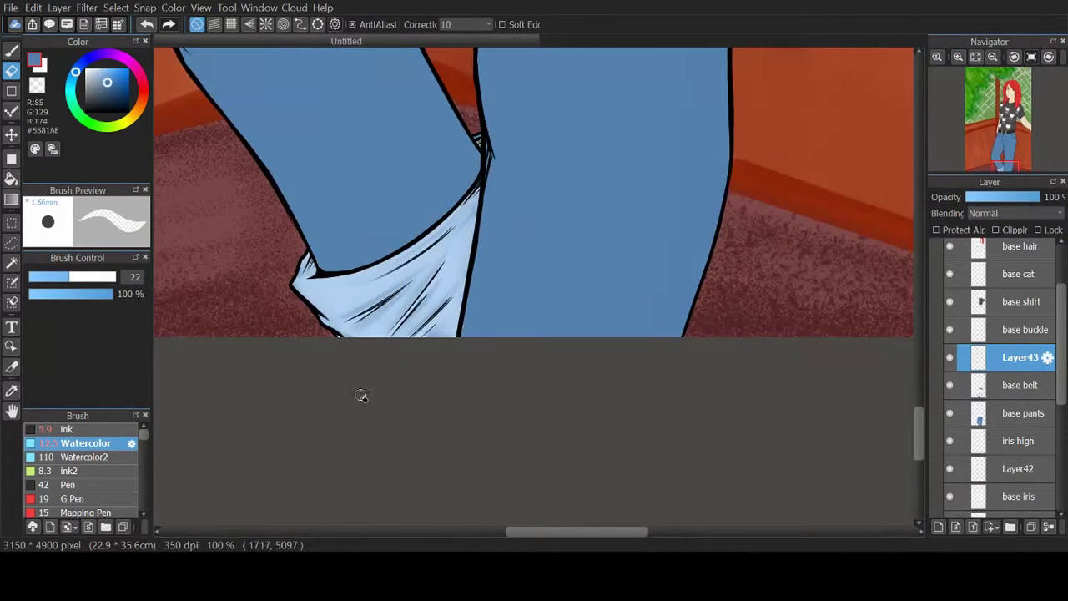
# Step: Shade the inner and outer edges of the straight pant leg with dark blue #4461A4 using the Watercolor brush
pyautogui.press('b')
pyautogui.keyDown('alt'); pyautogui.click(513, 235); pyautogui.keyUp('alt')
pyautogui.moveTo(488, 141); pyautogui.dragTo(504, 204)
pyautogui.moveTo(488, 160); pyautogui.dragTo(512, 237)
pyautogui.moveTo(489, 163); pyautogui.dragTo(464, 338)
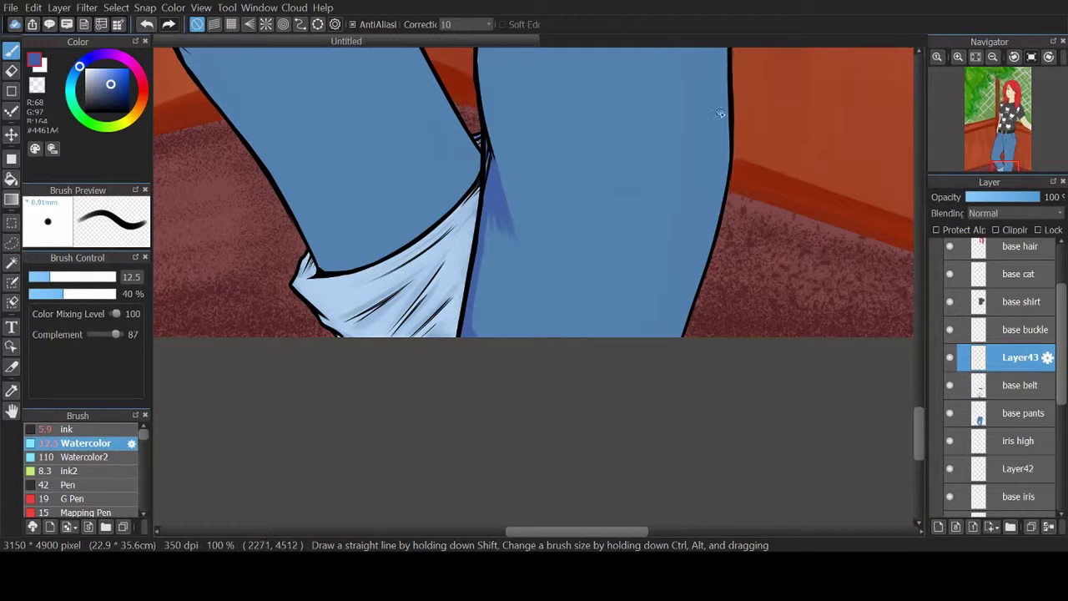
pyautogui.moveTo(705, 224); pyautogui.dragTo(673, 337)
# Step: Extend the shading along the straight pant leg's inner and outer edges and blend it with sampled blues #5581AE and #4668A3
pyautogui.scroll(2, 672, 337)
pyautogui.moveTo(460, 70)
pyautogui.mouseDown()
pyautogui.moveTo(452, 360)
pyautogui.moveTo(475, 276)
pyautogui.moveTo(460, 367)
pyautogui.mouseUp()
pyautogui.keyDown('alt'); pyautogui.click(467, 334); pyautogui.keyUp('alt')
pyautogui.moveTo(447, 275); pyautogui.dragTo(434, 413)
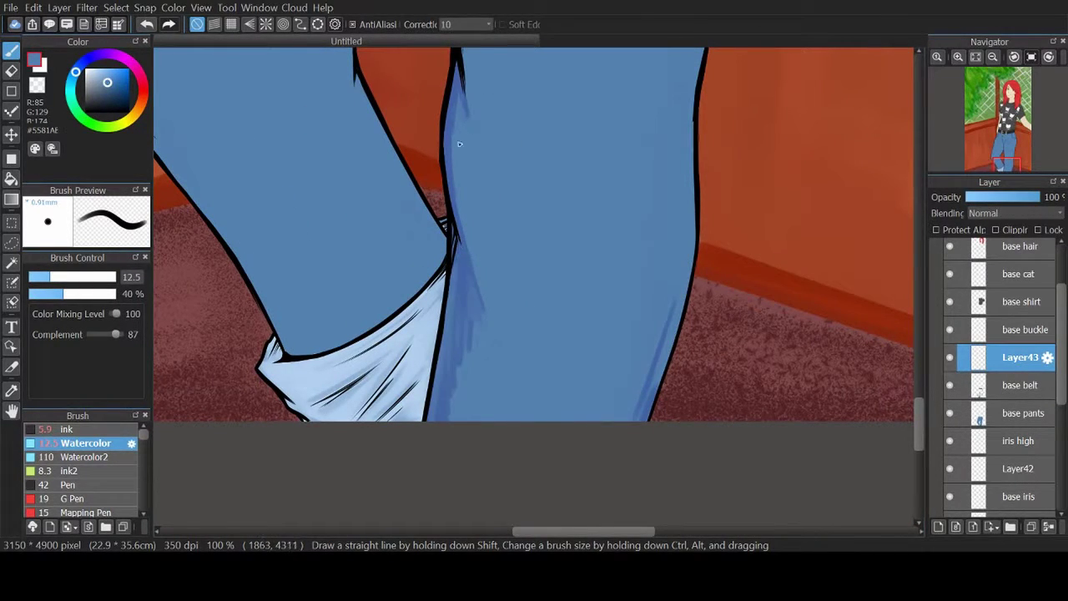
pyautogui.keyDown('alt'); pyautogui.click(459, 145); pyautogui.keyUp('alt')
pyautogui.moveTo(459, 144); pyautogui.dragTo(480, 280)
pyautogui.moveTo(448, 343); pyautogui.dragTo(459, 401)
pyautogui.keyDown('alt'); pyautogui.click(456, 290); pyautogui.keyUp('alt')
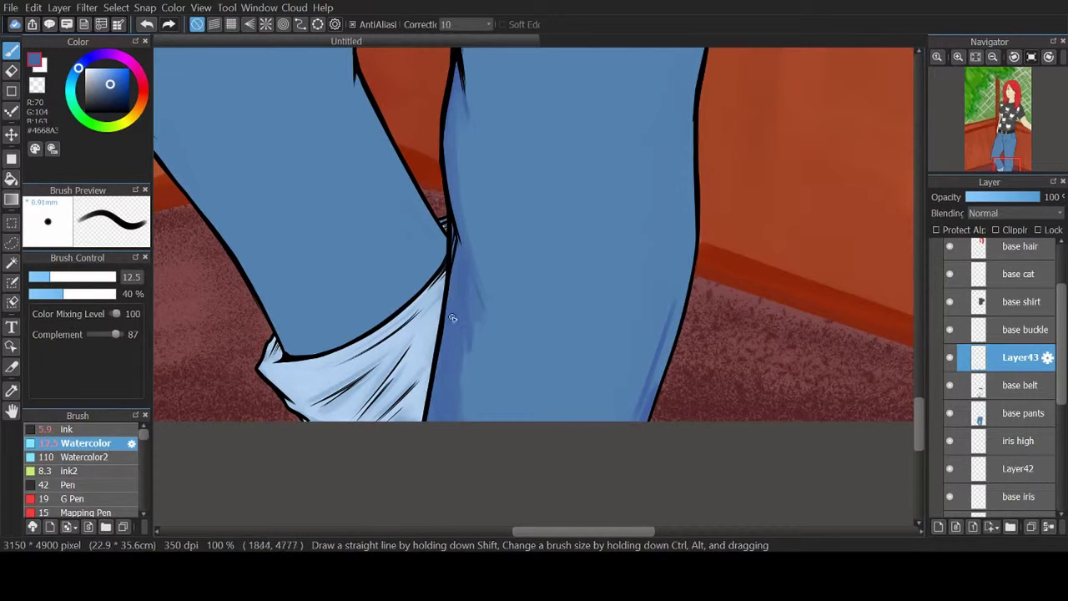
pyautogui.moveTo(690, 134); pyautogui.dragTo(682, 311)
# Step: Shade the bent leg's inner thigh above the knee with #4668A3 and soften it with sampled blues #4E76A9 and #4A70A6
pyautogui.moveTo(1007, 165); pyautogui.dragTo(1007, 152)
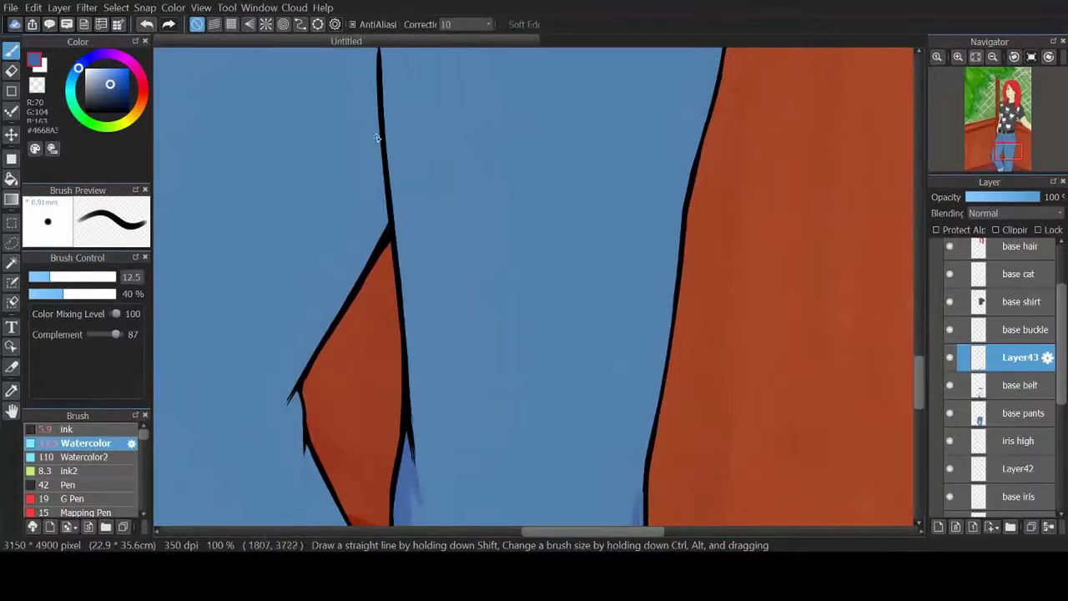
pyautogui.moveTo(379, 71); pyautogui.dragTo(343, 206)
pyautogui.moveTo(377, 50); pyautogui.dragTo(362, 108)
pyautogui.moveTo(390, 209)
pyautogui.mouseDown()
pyautogui.moveTo(284, 409)
pyautogui.moveTo(357, 214)
pyautogui.moveTo(330, 326)
pyautogui.moveTo(362, 203)
pyautogui.moveTo(315, 263)
pyautogui.mouseUp()
pyautogui.keyDown('alt'); pyautogui.click(358, 150); pyautogui.keyUp('alt')
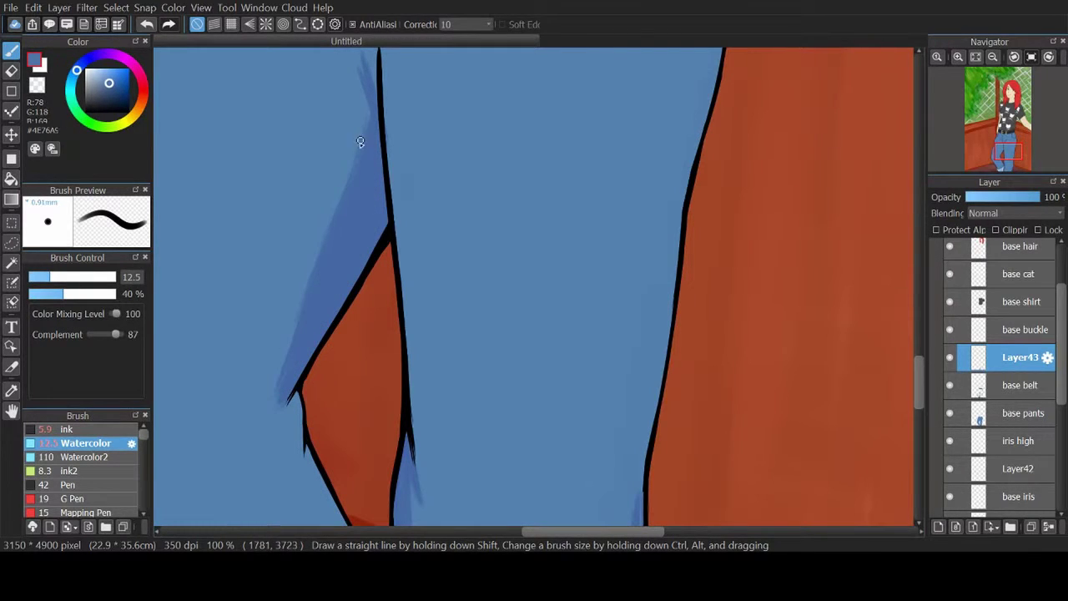
pyautogui.moveTo(359, 150); pyautogui.dragTo(261, 408)
pyautogui.keyDown('alt'); pyautogui.click(318, 284); pyautogui.keyUp('alt')
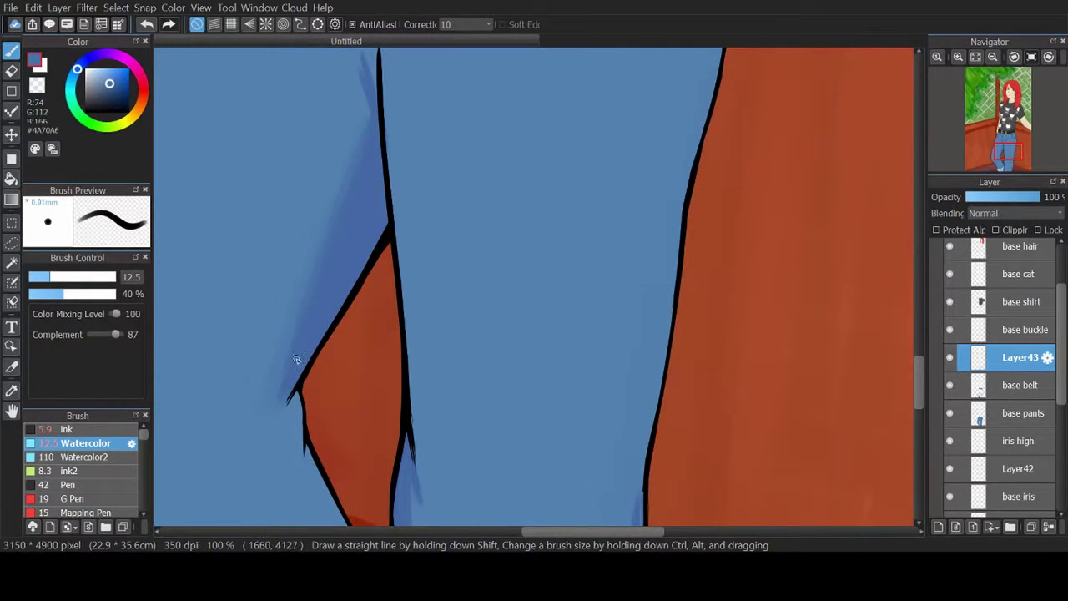
pyautogui.keyDown('alt'); pyautogui.click(363, 119); pyautogui.keyUp('alt')
# Step: Shade the bent leg's lower edges, from the knee down to the cuff, with blue #476CA4
pyautogui.scroll(-3, 359, 379)
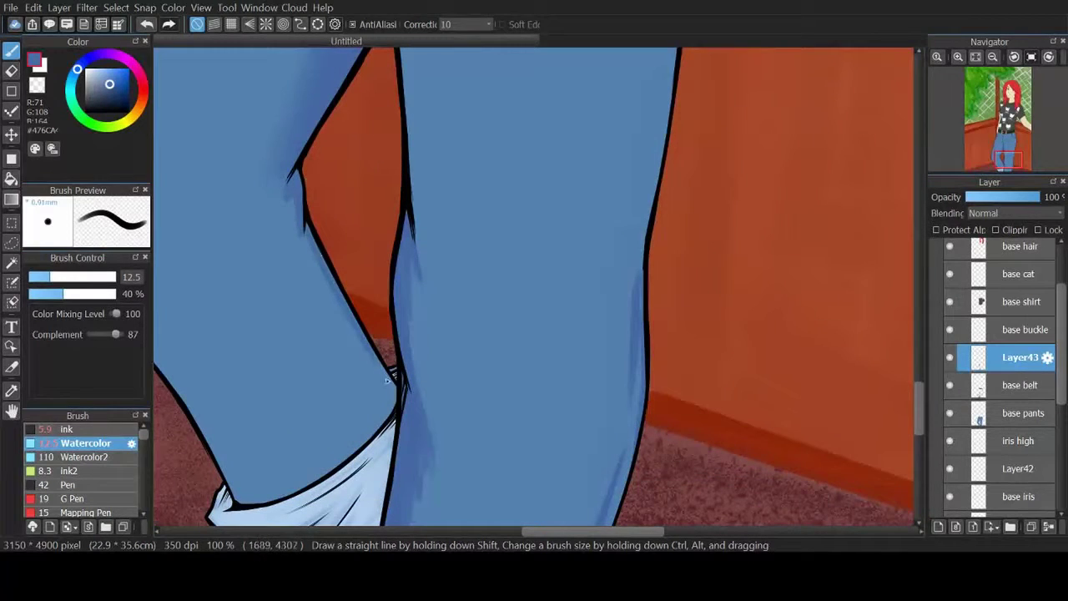
pyautogui.moveTo(203, 441); pyautogui.dragTo(263, 498)
pyautogui.click(1012, 149)
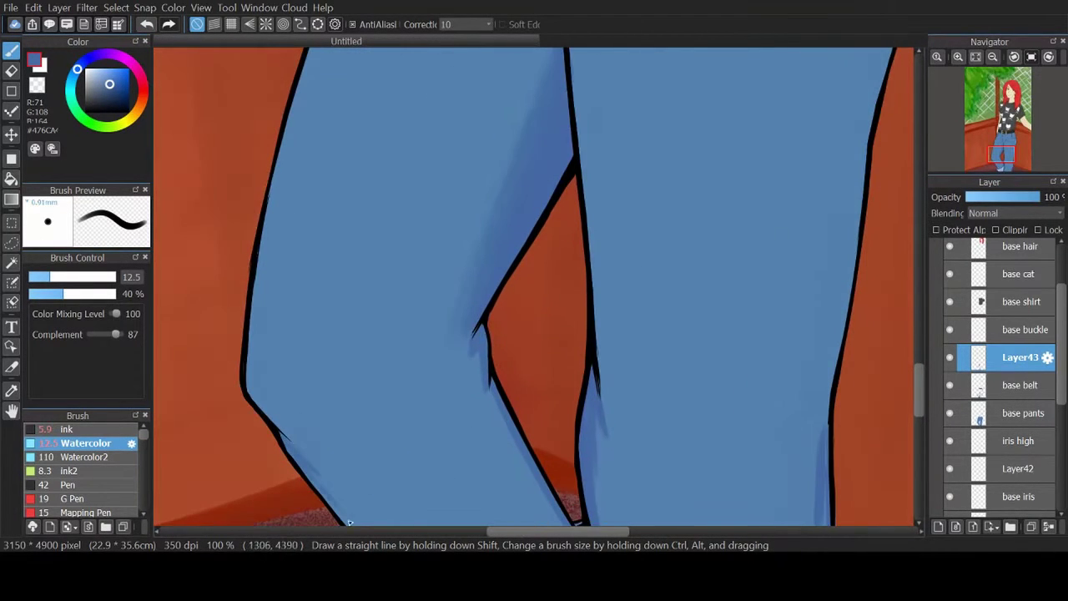
pyautogui.moveTo(500, 434); pyautogui.dragTo(543, 388)
pyautogui.moveTo(385, 382); pyautogui.dragTo(303, 268)
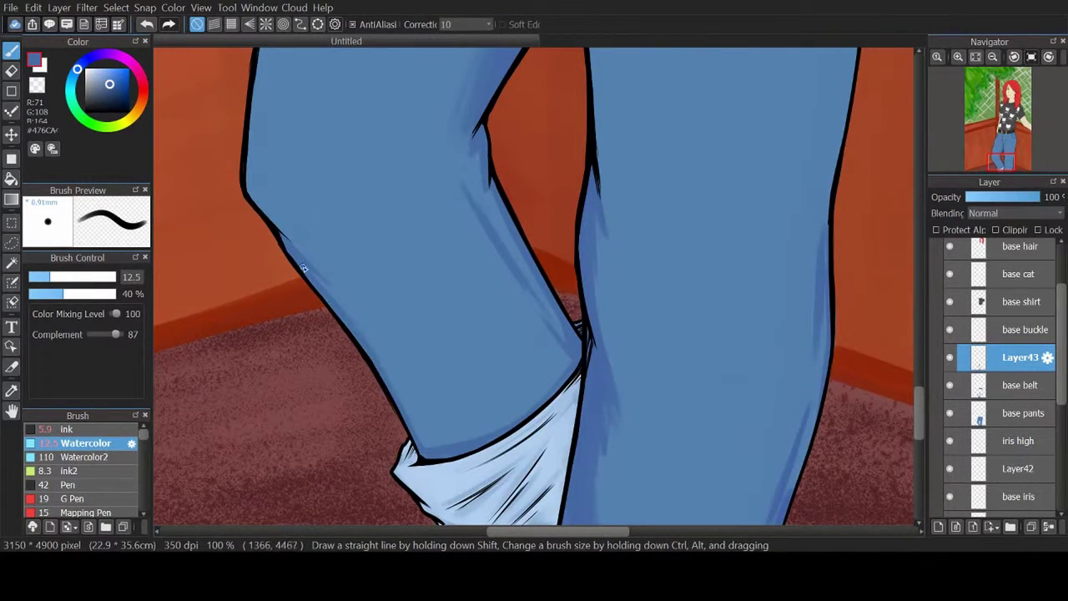
# Step: Shade the crotch creases and the bent leg's outer thigh edge with blue #476CA4
pyautogui.scroll(5, 490, 415)
pyautogui.moveTo(371, 171)
pyautogui.mouseDown()
pyautogui.moveTo(333, 325)
pyautogui.moveTo(407, 92)
pyautogui.moveTo(376, 184)
pyautogui.mouseUp()
pyautogui.moveTo(502, 173)
pyautogui.mouseDown()
pyautogui.moveTo(567, 247)
pyautogui.moveTo(509, 121)
pyautogui.moveTo(577, 268)
pyautogui.moveTo(580, 320)
pyautogui.moveTo(568, 201)
pyautogui.moveTo(602, 249)
pyautogui.moveTo(597, 330)
pyautogui.mouseUp()
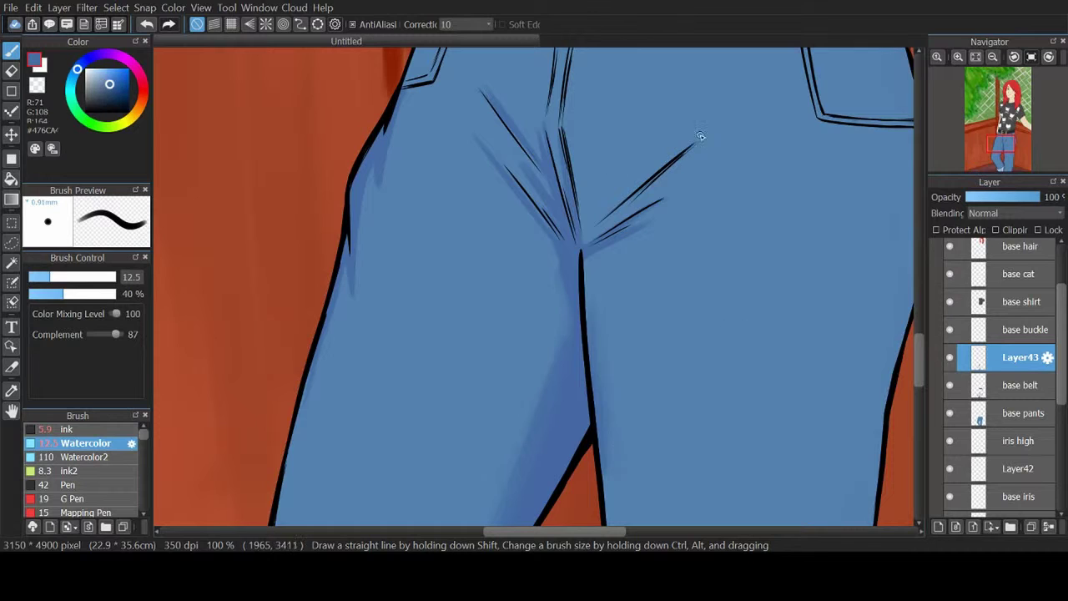
# Step: Shade the pants beneath the belt, along the fly and inside the pocket corner with blue #476CA4
pyautogui.click(1007, 165)
pyautogui.scroll(-2, 566, 203)
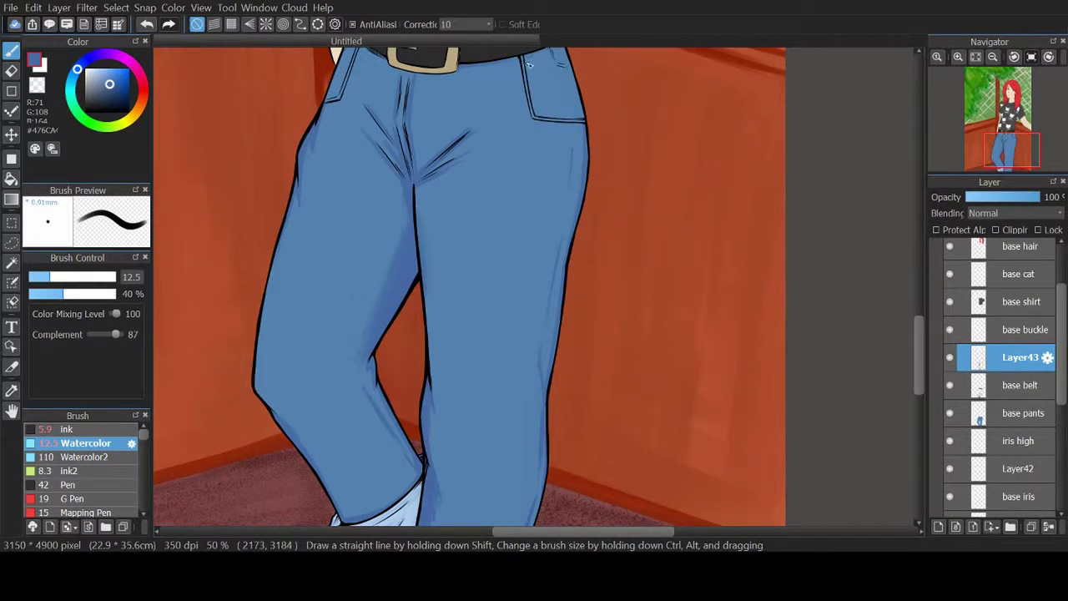
pyautogui.scroll(1, 544, 117)
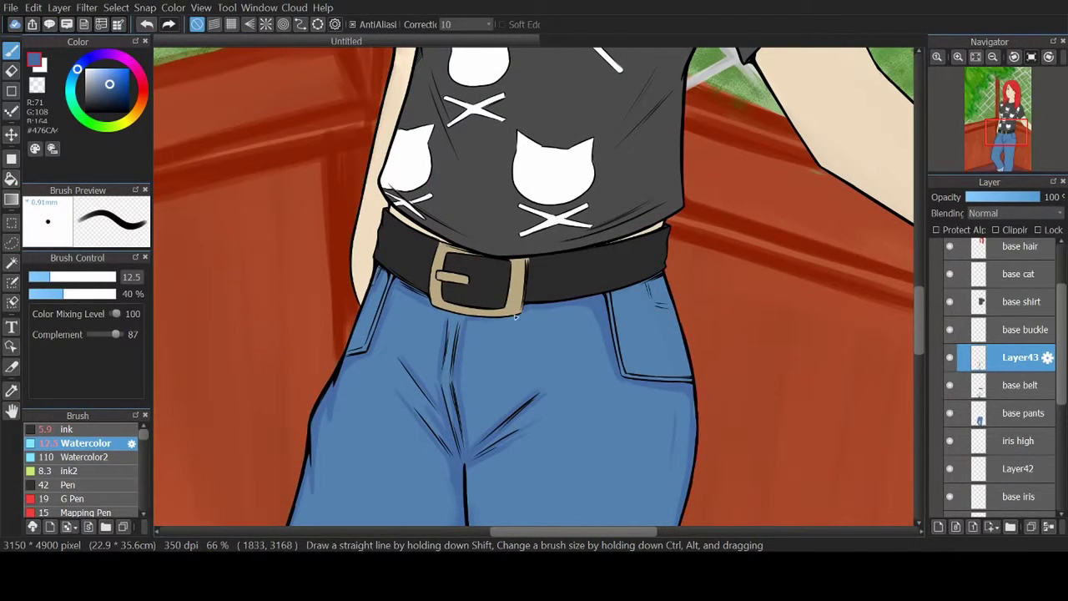
pyautogui.moveTo(473, 322); pyautogui.dragTo(459, 407)
pyautogui.moveTo(449, 419); pyautogui.dragTo(455, 358)
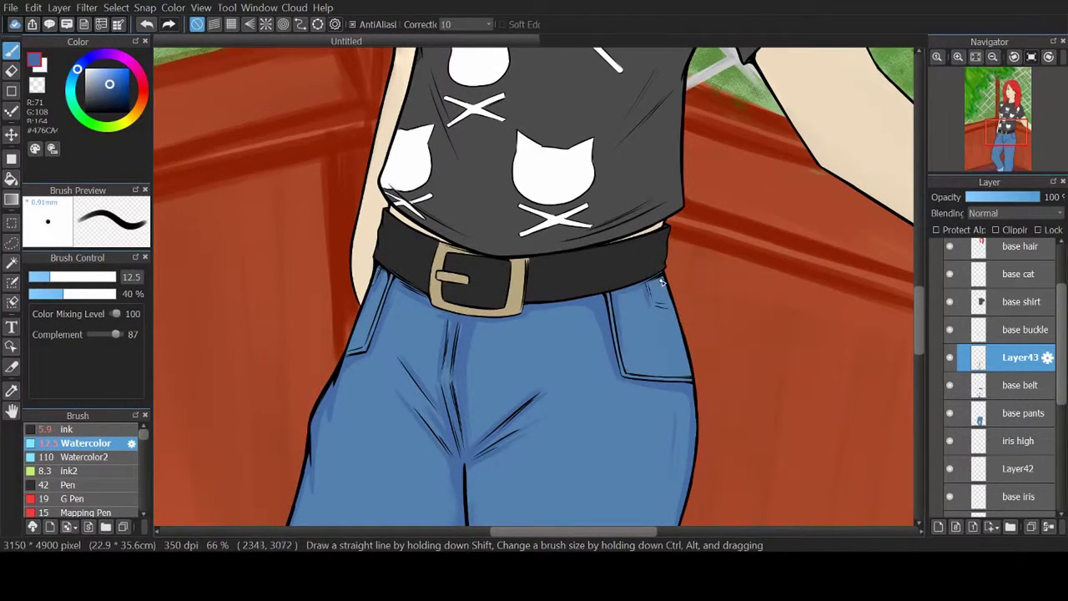
pyautogui.moveTo(662, 282)
pyautogui.mouseDown()
pyautogui.moveTo(657, 308)
pyautogui.moveTo(654, 291)
pyautogui.moveTo(629, 278)
pyautogui.moveTo(640, 268)
pyautogui.moveTo(637, 297)
pyautogui.moveTo(624, 299)
pyautogui.moveTo(653, 297)
pyautogui.moveTo(637, 284)
pyautogui.moveTo(657, 284)
pyautogui.moveTo(663, 316)
pyautogui.mouseUp()
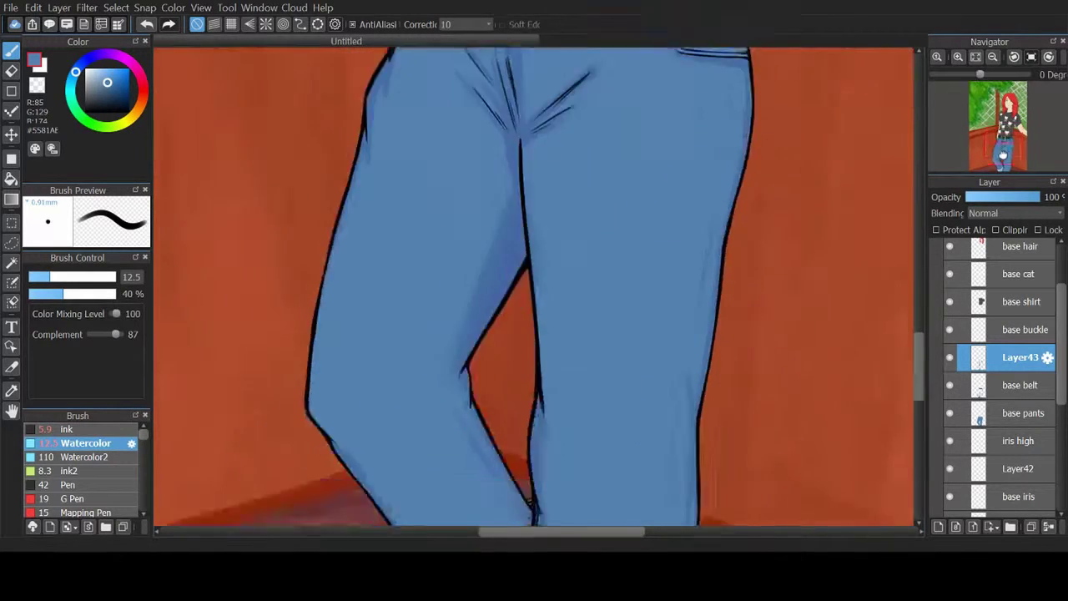
# Step: Add a layer above the pants shading and paint light blue #89BAEC highlights beside the fly, creases, waist and pockets
pyautogui.click(938, 527)
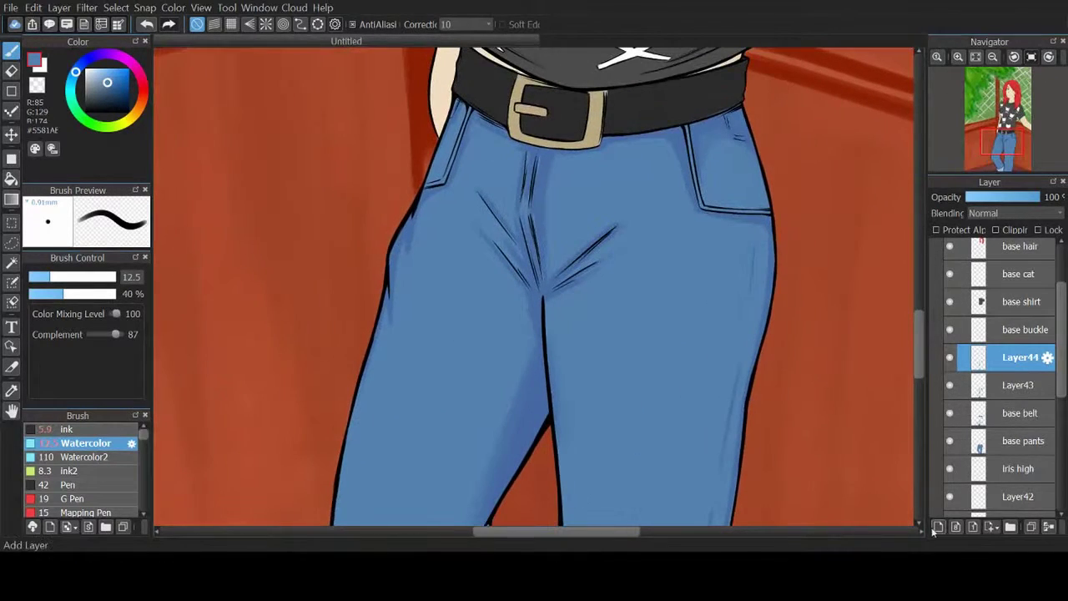
pyautogui.moveTo(482, 176); pyautogui.dragTo(515, 146)
pyautogui.moveTo(548, 197); pyautogui.dragTo(594, 154)
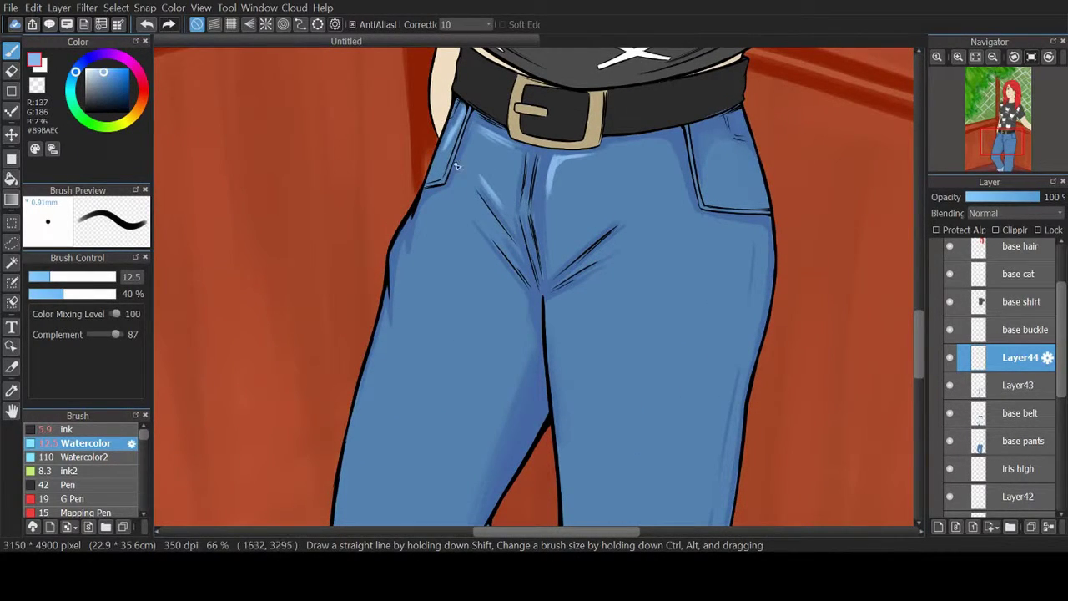
pyautogui.moveTo(456, 166)
pyautogui.mouseDown()
pyautogui.moveTo(450, 124)
pyautogui.moveTo(493, 132)
pyautogui.moveTo(481, 135)
pyautogui.mouseUp()
pyautogui.moveTo(490, 195)
pyautogui.mouseDown()
pyautogui.moveTo(516, 228)
pyautogui.moveTo(510, 254)
pyautogui.mouseUp()
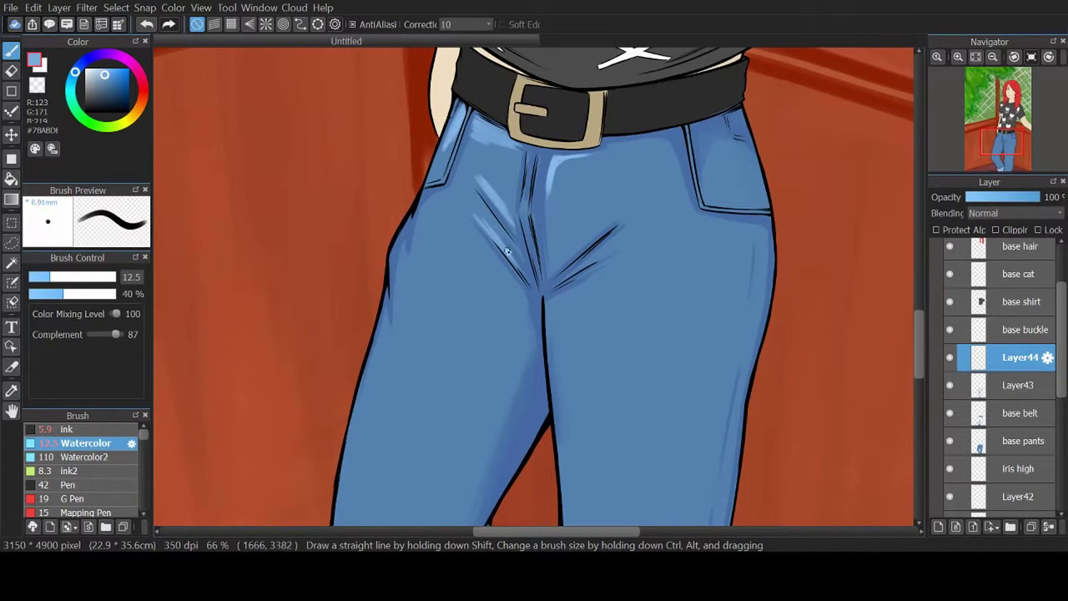
pyautogui.moveTo(500, 219); pyautogui.dragTo(481, 212)
pyautogui.moveTo(561, 164); pyautogui.dragTo(562, 162)
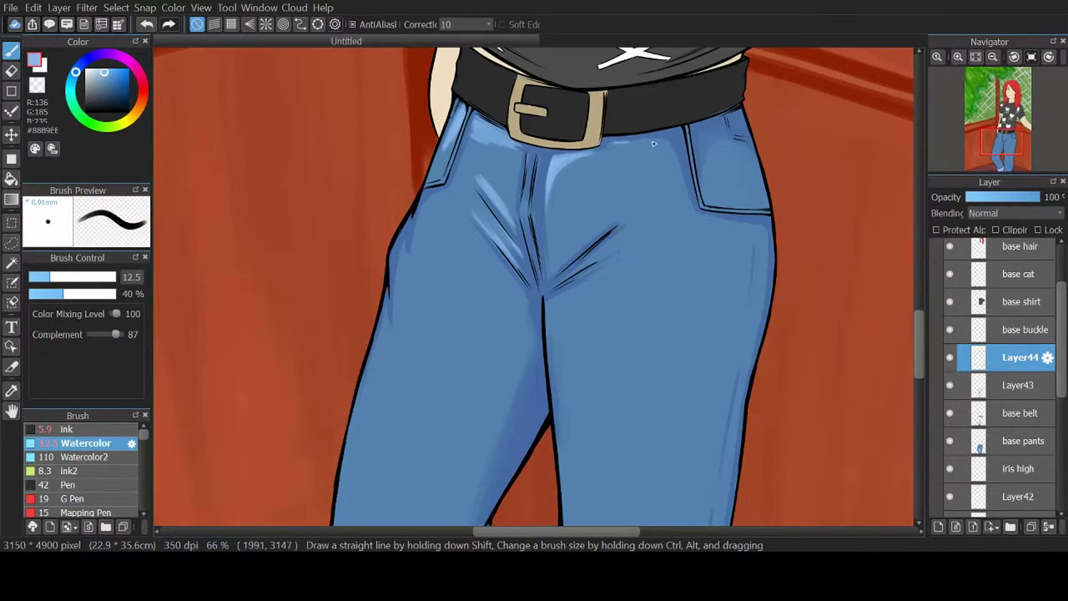
pyautogui.moveTo(653, 144)
pyautogui.mouseDown()
pyautogui.moveTo(579, 158)
pyautogui.moveTo(679, 144)
pyautogui.moveTo(655, 131)
pyautogui.moveTo(614, 139)
pyautogui.moveTo(689, 167)
pyautogui.mouseUp()
# Step: Paint a light blue #71A0CF highlight on the bent leg's knee
pyautogui.click(1005, 153)
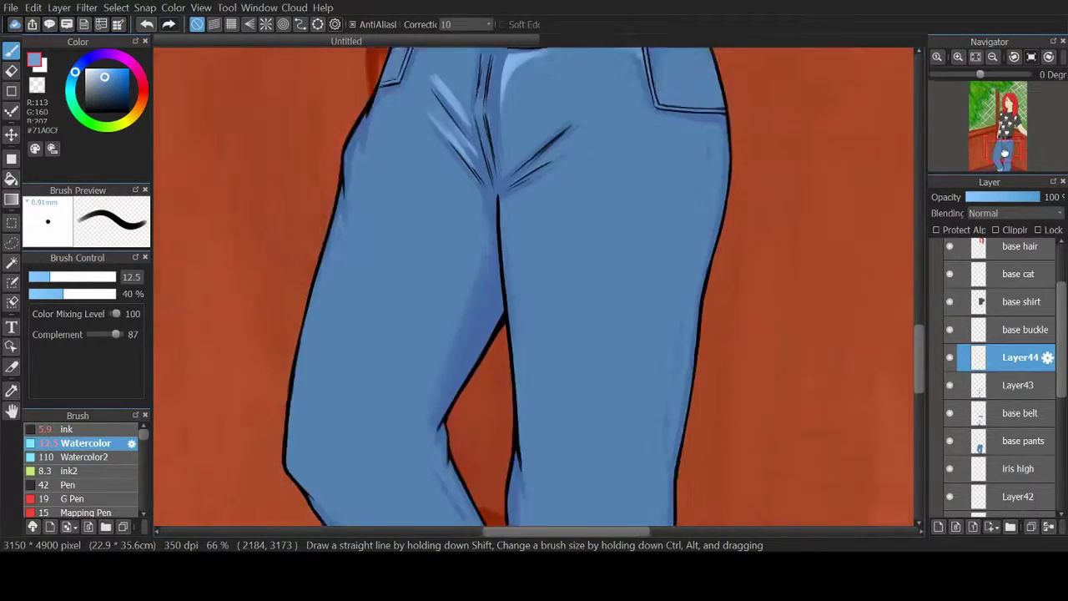
pyautogui.moveTo(1005, 153); pyautogui.dragTo(1003, 151)
pyautogui.moveTo(327, 350); pyautogui.dragTo(319, 383)
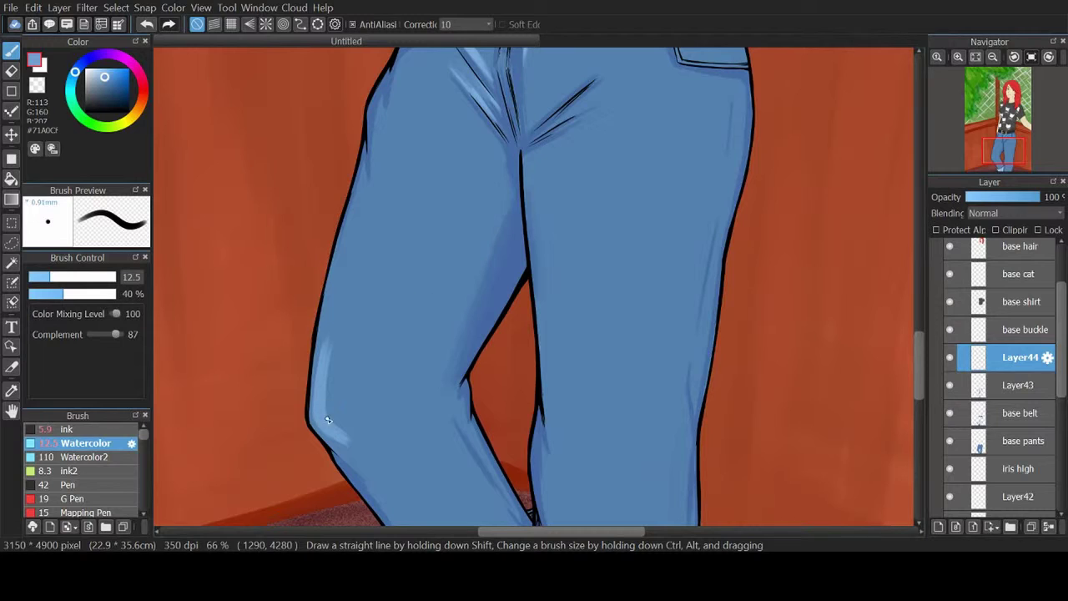
pyautogui.moveTo(327, 420)
pyautogui.mouseDown()
pyautogui.moveTo(331, 365)
pyautogui.moveTo(339, 432)
pyautogui.mouseUp()
pyautogui.moveTo(330, 342)
pyautogui.mouseDown()
pyautogui.moveTo(333, 383)
pyautogui.moveTo(334, 340)
pyautogui.moveTo(324, 378)
pyautogui.moveTo(336, 430)
pyautogui.mouseUp()
# Step: Highlight the bent leg's outer hip and thigh with light blue #79A9D8 and soften the knee highlight with sampled blue #6998C7
pyautogui.moveTo(379, 102); pyautogui.dragTo(376, 142)
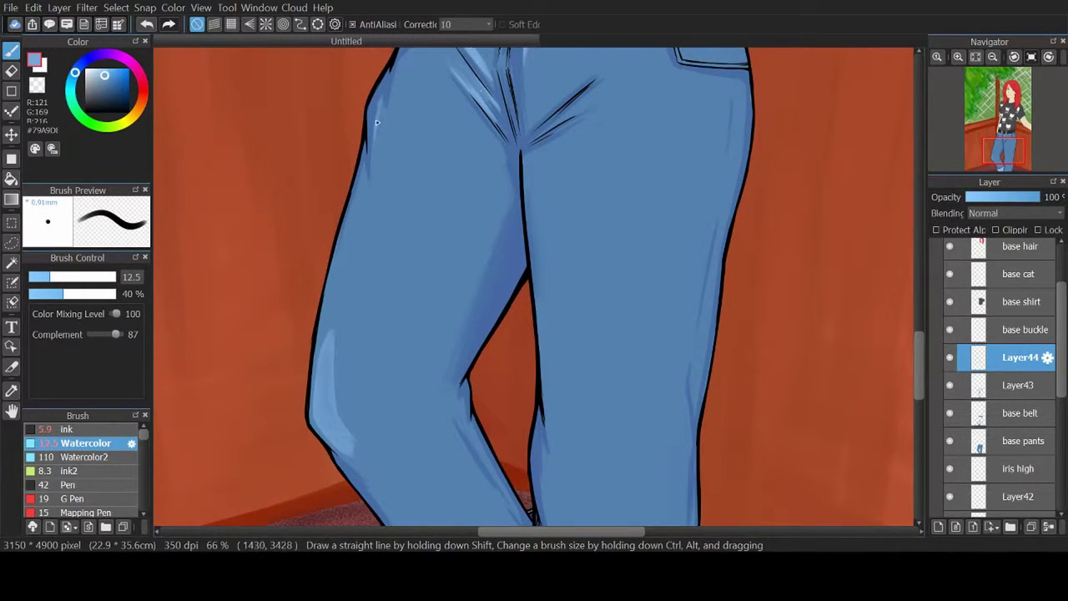
pyautogui.moveTo(395, 68); pyautogui.dragTo(364, 190)
pyautogui.moveTo(334, 338); pyautogui.dragTo(335, 359)
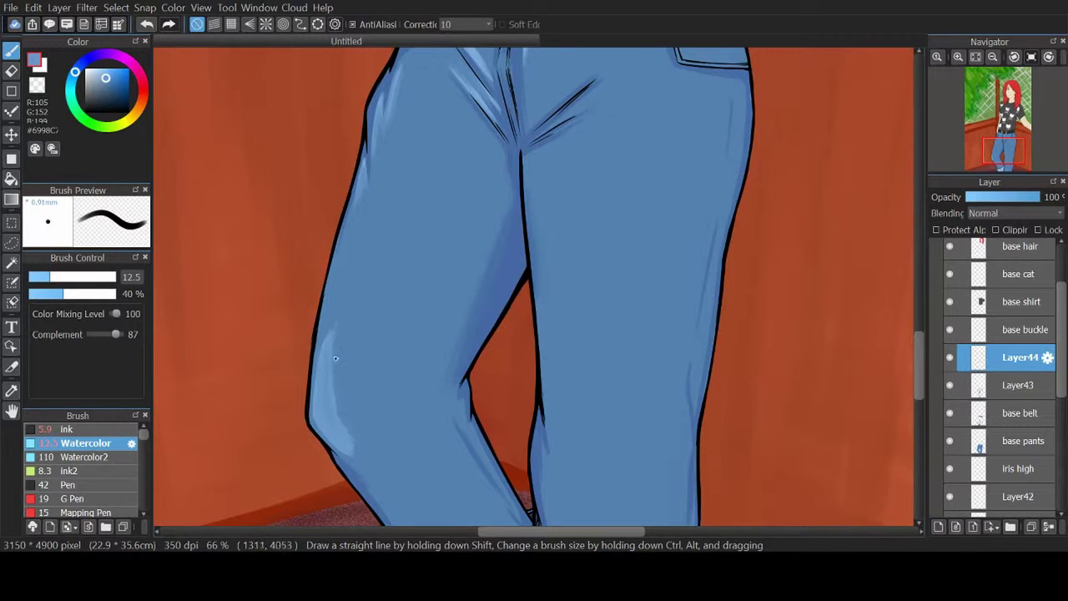
pyautogui.moveTo(350, 436); pyautogui.dragTo(337, 335)
# Step: Switch from the Watercolor brush to the Blur brush for the pants highlights
pyautogui.scroll(-3, 337, 336)
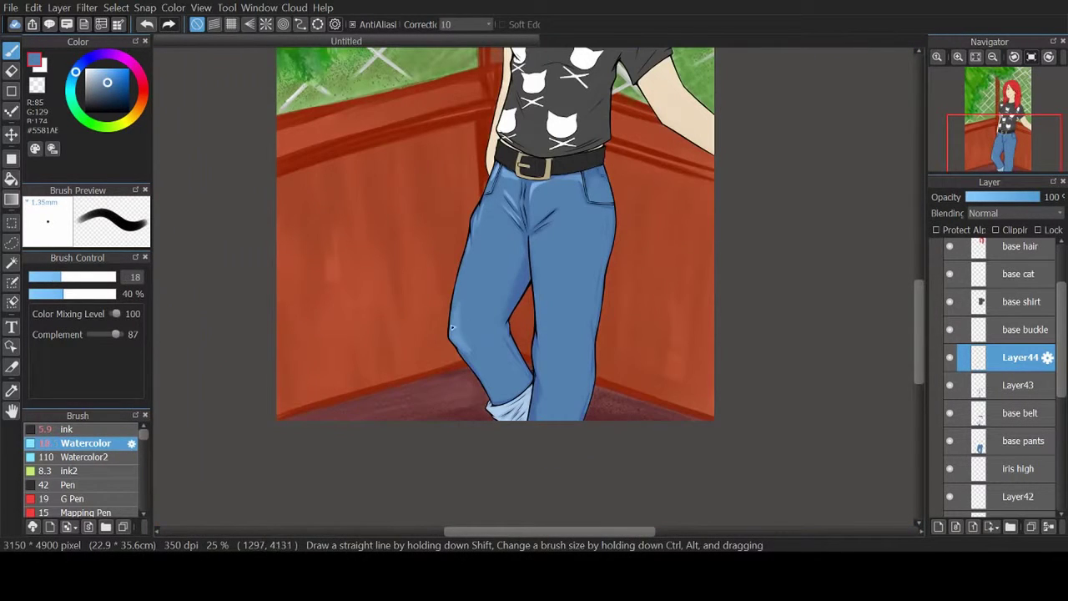
pyautogui.scroll(1, 457, 342)
pyautogui.scroll(-5, 143, 478)
pyautogui.click(70, 496)
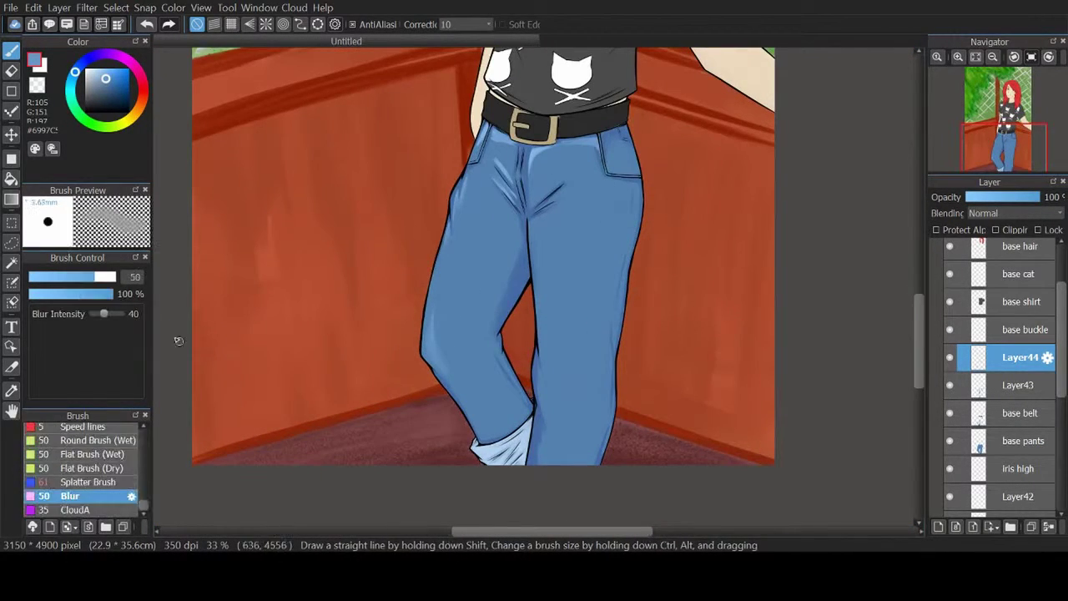
# Step: Add a layer named shirt directly above the base shirt layer
pyautogui.moveTo(1005, 148); pyautogui.dragTo(1014, 115)
pyautogui.click(1018, 304)
pyautogui.hotkey('ctrl', 'shift', 'n')
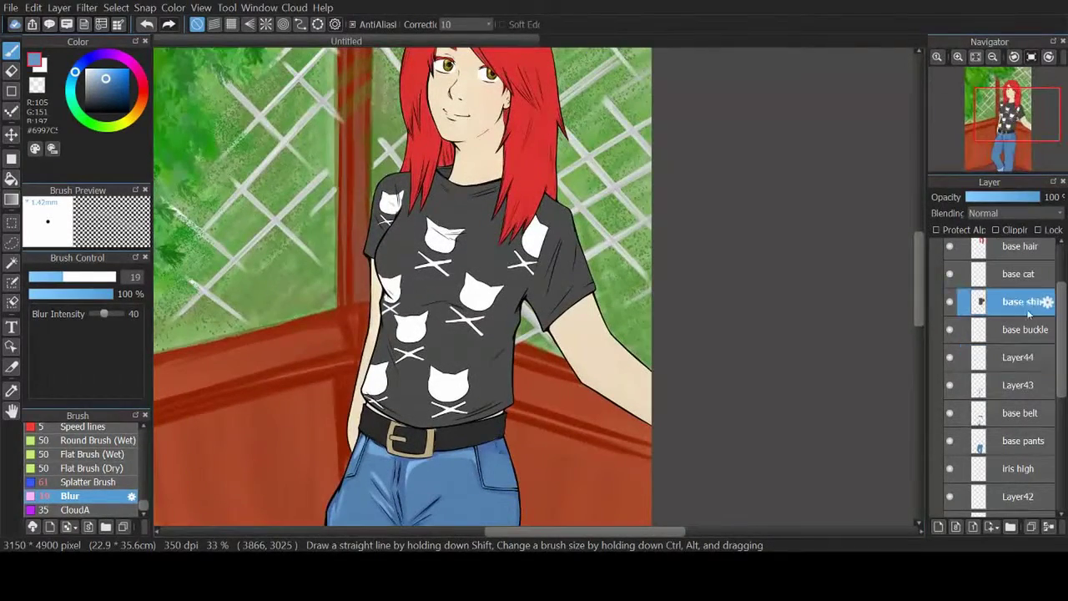
# Step: Shade the shirt's folds, sleeves and sides with dark gray #2E2E2E using the Watercolor brush at size 32
pyautogui.scroll(3, 481, 292)
pyautogui.scroll(-2, 481, 292)
pyautogui.keyDown('alt'); pyautogui.click(302, 213); pyautogui.keyUp('alt')
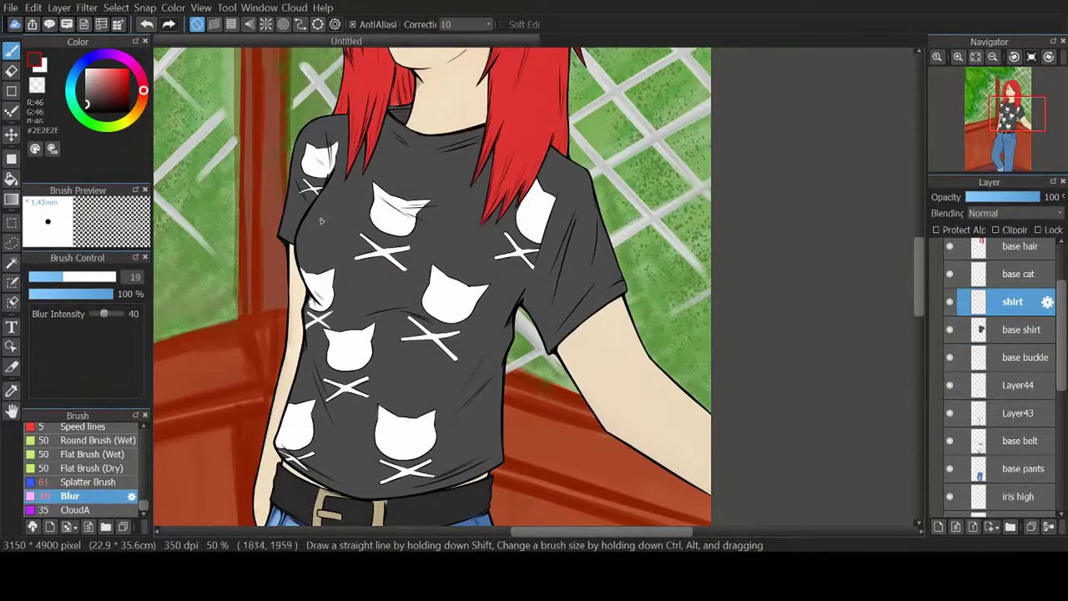
pyautogui.click(85, 443)
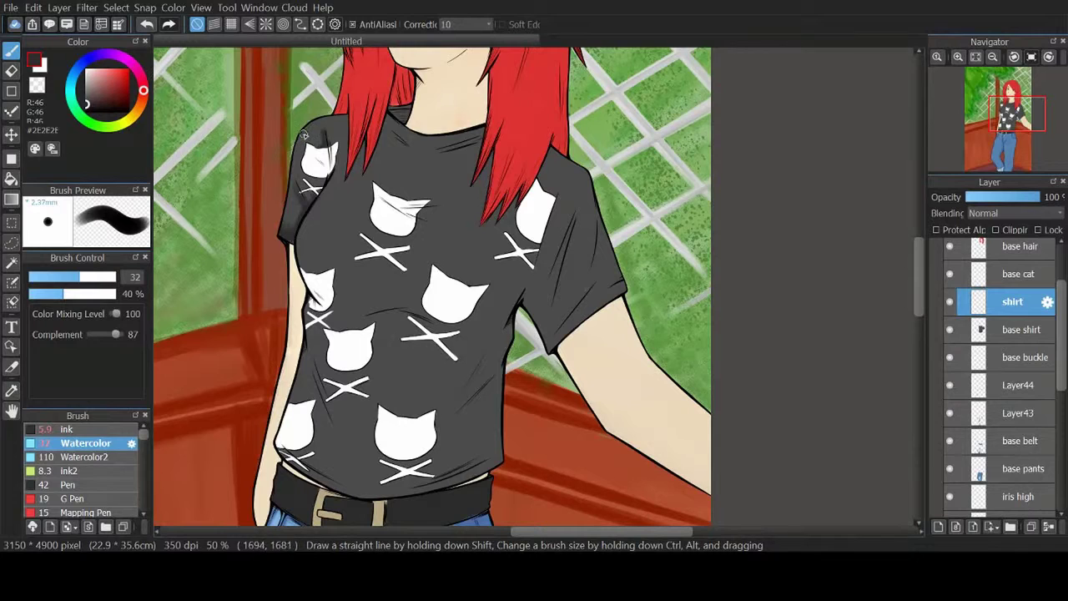
pyautogui.moveTo(303, 136)
pyautogui.mouseDown()
pyautogui.moveTo(346, 171)
pyautogui.moveTo(303, 267)
pyautogui.mouseUp()
pyautogui.moveTo(282, 219)
pyautogui.mouseDown()
pyautogui.moveTo(305, 399)
pyautogui.moveTo(359, 492)
pyautogui.moveTo(481, 364)
pyautogui.moveTo(461, 420)
pyautogui.moveTo(592, 279)
pyautogui.moveTo(596, 306)
pyautogui.moveTo(594, 208)
pyautogui.moveTo(617, 251)
pyautogui.moveTo(600, 267)
pyautogui.moveTo(552, 152)
pyautogui.moveTo(576, 250)
pyautogui.moveTo(568, 313)
pyautogui.mouseUp()
pyautogui.moveTo(317, 392)
pyautogui.mouseDown()
pyautogui.moveTo(333, 441)
pyautogui.moveTo(309, 353)
pyautogui.moveTo(417, 292)
pyautogui.mouseUp()
pyautogui.moveTo(659, 259)
pyautogui.mouseDown()
pyautogui.moveTo(642, 367)
pyautogui.moveTo(554, 411)
pyautogui.mouseUp()
pyautogui.moveTo(492, 317)
pyautogui.mouseDown()
pyautogui.moveTo(527, 240)
pyautogui.moveTo(417, 167)
pyautogui.mouseUp()
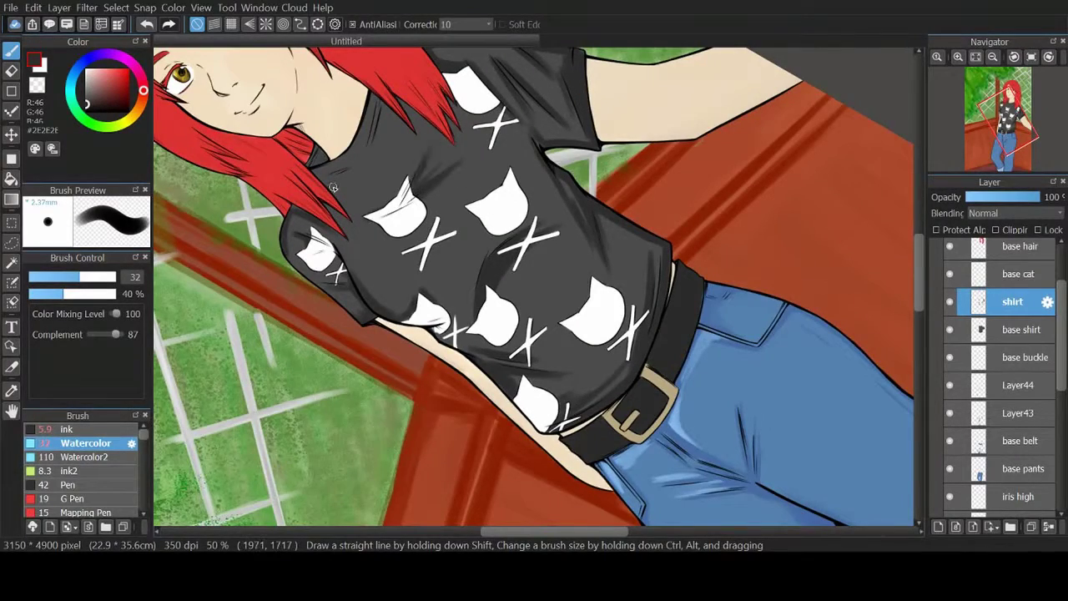
# Step: Reset the canvas rotation and shade the shirt's neckline and the area beneath the hair with dark gray #2E2E2E
pyautogui.press('h')
pyautogui.moveTo(634, 192); pyautogui.dragTo(693, 172)
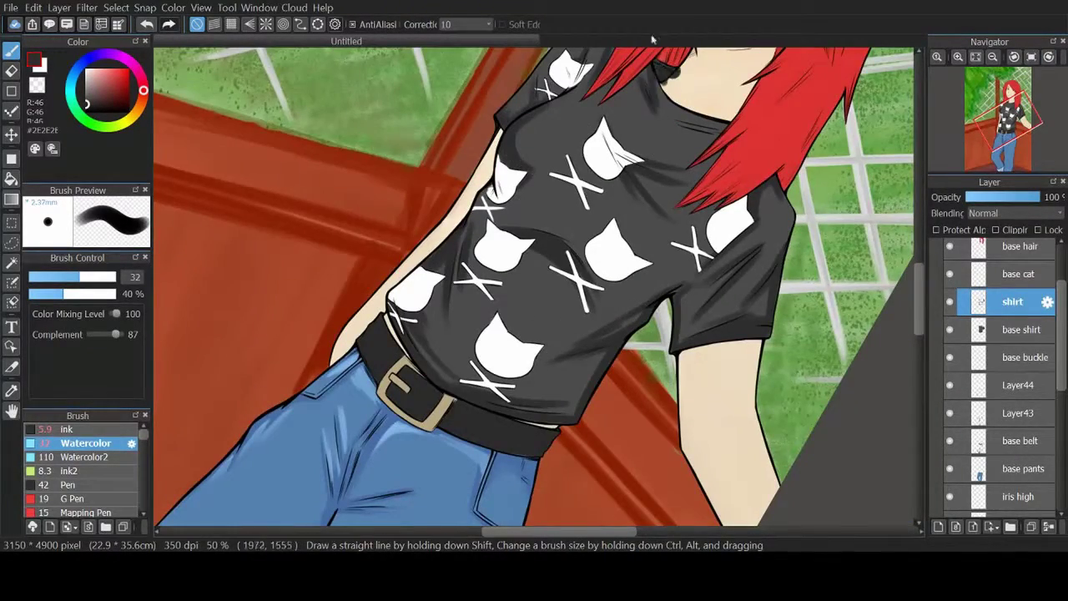
pyautogui.press('r')
pyautogui.moveTo(558, 219); pyautogui.dragTo(619, 207)
pyautogui.moveTo(634, 287); pyautogui.dragTo(609, 227)
pyautogui.moveTo(524, 193); pyautogui.dragTo(503, 216)
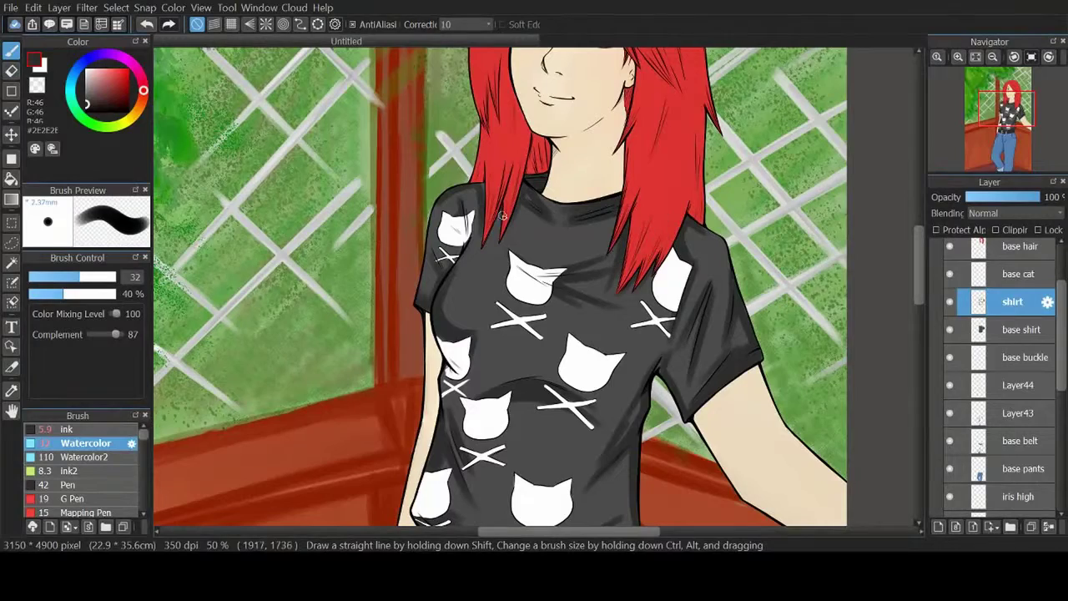
pyautogui.moveTo(566, 221); pyautogui.dragTo(538, 196)
# Step: Blend the shading on the shirt's sleeve and side nearest the hidden arm with grays sampled from the shirt
pyautogui.keyDown('alt'); pyautogui.click(431, 283); pyautogui.keyUp('alt')
pyautogui.moveTo(442, 207)
pyautogui.mouseDown()
pyautogui.moveTo(466, 197)
pyautogui.moveTo(472, 227)
pyautogui.mouseUp()
pyautogui.moveTo(475, 189); pyautogui.dragTo(474, 244)
pyautogui.keyDown('alt'); pyautogui.click(449, 302); pyautogui.keyUp('alt')
pyautogui.moveTo(449, 302)
pyautogui.mouseDown()
pyautogui.moveTo(468, 327)
pyautogui.moveTo(442, 438)
pyautogui.mouseUp()
pyautogui.moveTo(455, 392); pyautogui.dragTo(460, 504)
pyautogui.press('e')
pyautogui.press('b')
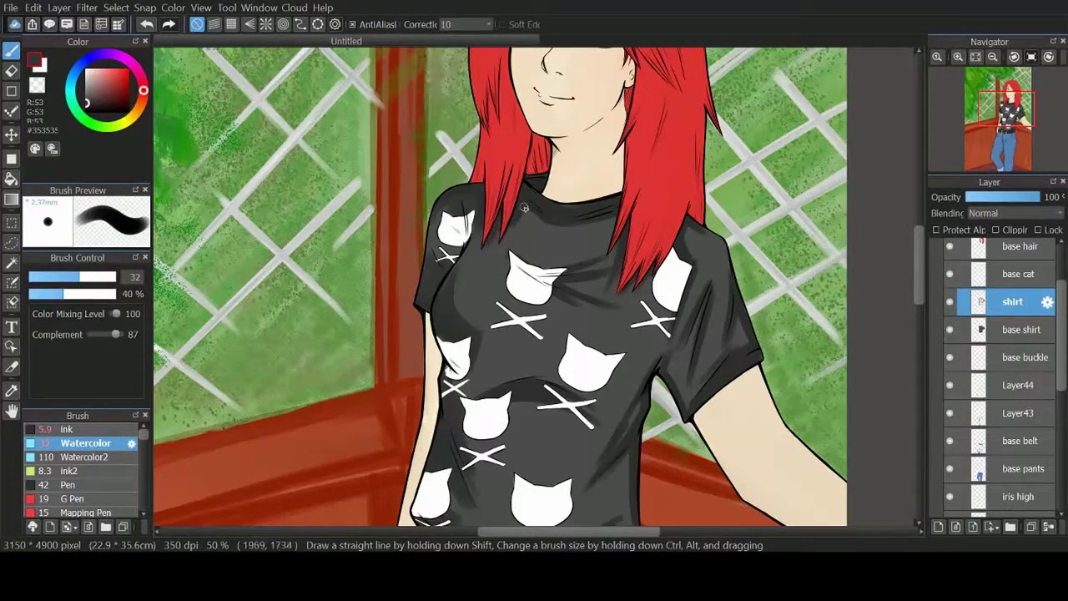
# Step: Smooth the shading on the shirt's chest and the outstretched arm's sleeve with sampled grays such as #353535, #444444 and #484848
pyautogui.moveTo(519, 208); pyautogui.dragTo(609, 268)
pyautogui.keyDown('alt'); pyautogui.click(571, 235); pyautogui.keyUp('alt')
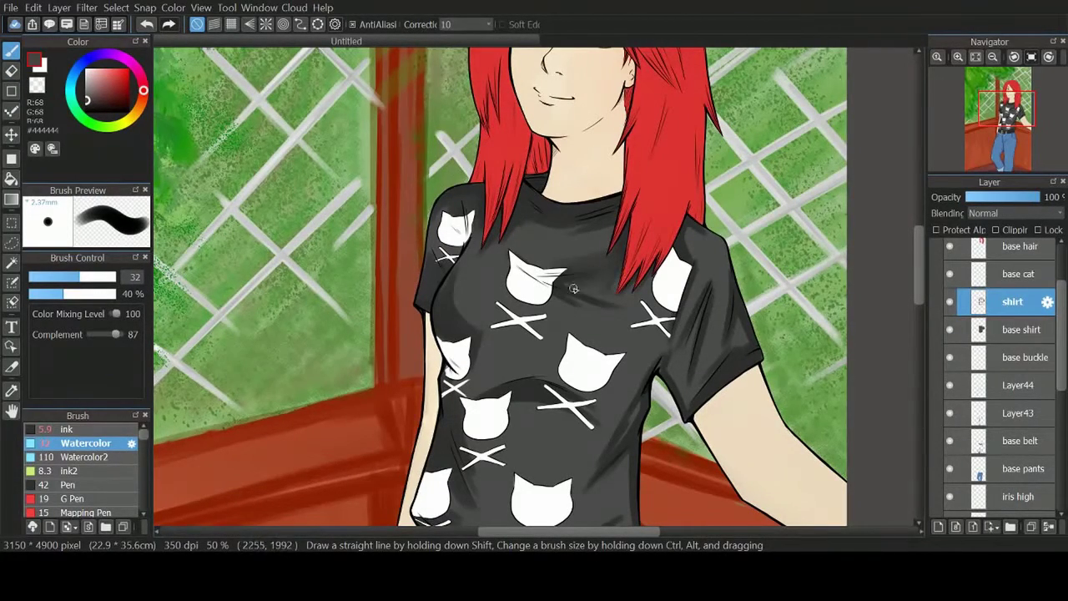
pyautogui.moveTo(697, 230)
pyautogui.mouseDown()
pyautogui.moveTo(700, 265)
pyautogui.moveTo(634, 421)
pyautogui.mouseUp()
pyautogui.keyDown('alt'); pyautogui.click(631, 415); pyautogui.keyUp('alt')
pyautogui.moveTo(709, 376)
pyautogui.mouseDown()
pyautogui.moveTo(750, 322)
pyautogui.moveTo(741, 349)
pyautogui.moveTo(752, 342)
pyautogui.moveTo(756, 352)
pyautogui.moveTo(672, 379)
pyautogui.moveTo(715, 294)
pyautogui.mouseUp()
pyautogui.keyDown('alt'); pyautogui.click(755, 352); pyautogui.keyUp('alt')
pyautogui.keyDown('alt'); pyautogui.click(710, 220); pyautogui.keyUp('alt')
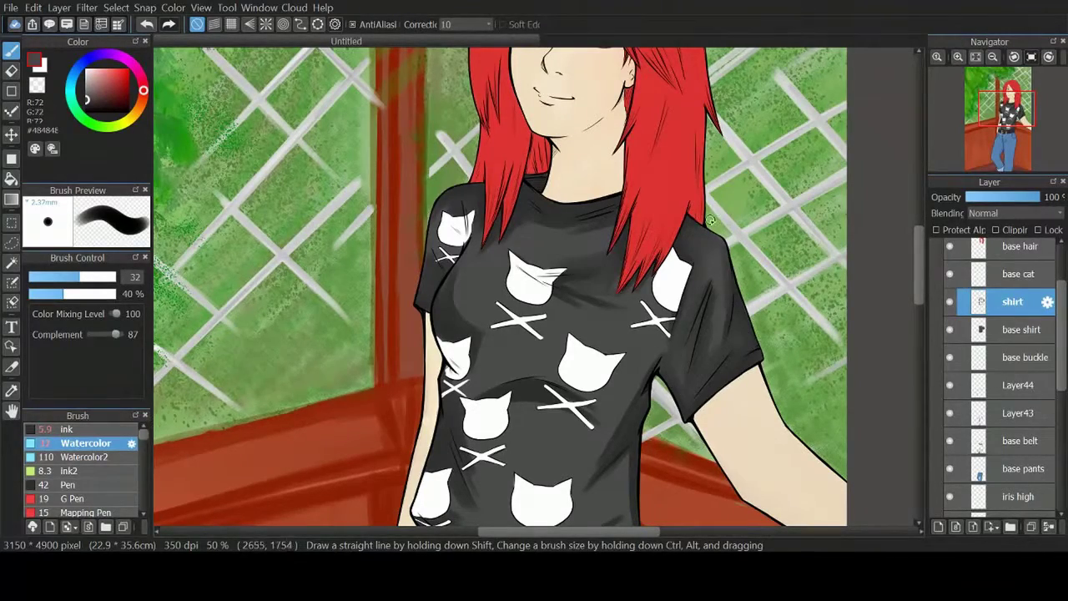
pyautogui.keyDown('alt'); pyautogui.click(703, 284); pyautogui.keyUp('alt')
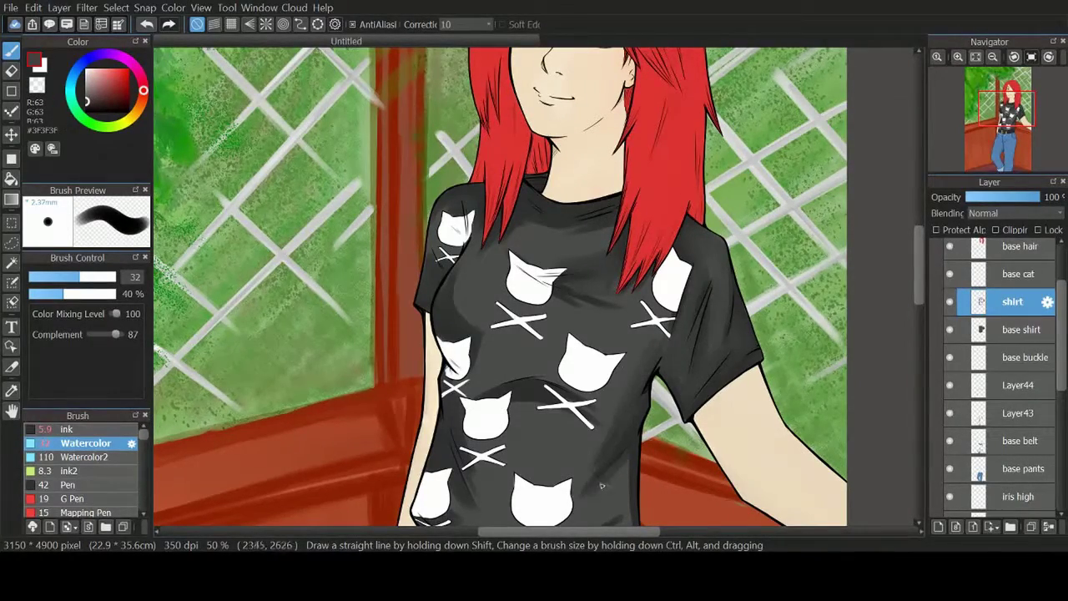
# Step: Blend the fold shading on the shirt's lower torso with sampled grays such as #3F3F3F and #404040
pyautogui.moveTo(601, 455); pyautogui.dragTo(699, 282)
pyautogui.moveTo(557, 361)
pyautogui.mouseDown()
pyautogui.moveTo(584, 350)
pyautogui.moveTo(559, 258)
pyautogui.moveTo(638, 205)
pyautogui.moveTo(618, 215)
pyautogui.moveTo(563, 99)
pyautogui.mouseUp()
pyautogui.keyDown('alt'); pyautogui.click(541, 125); pyautogui.keyUp('alt')
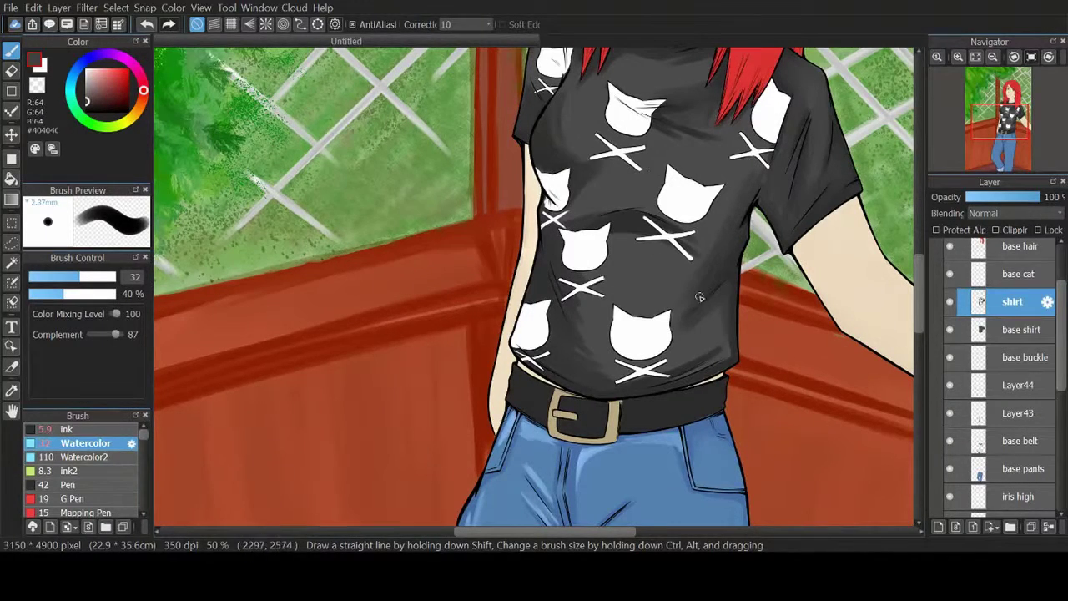
pyautogui.moveTo(705, 298); pyautogui.dragTo(647, 375)
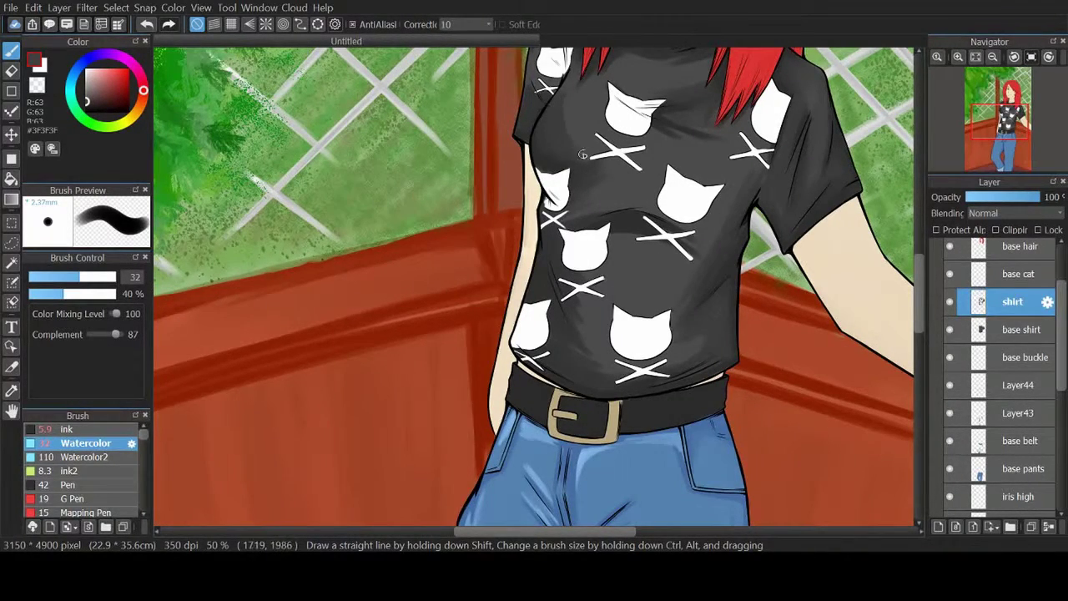
# Step: Add a new layer above the base hair layer and name it "hair"
pyautogui.moveTo(583, 154)
pyautogui.mouseDown()
pyautogui.moveTo(574, 67)
pyautogui.moveTo(429, 236)
pyautogui.mouseUp()
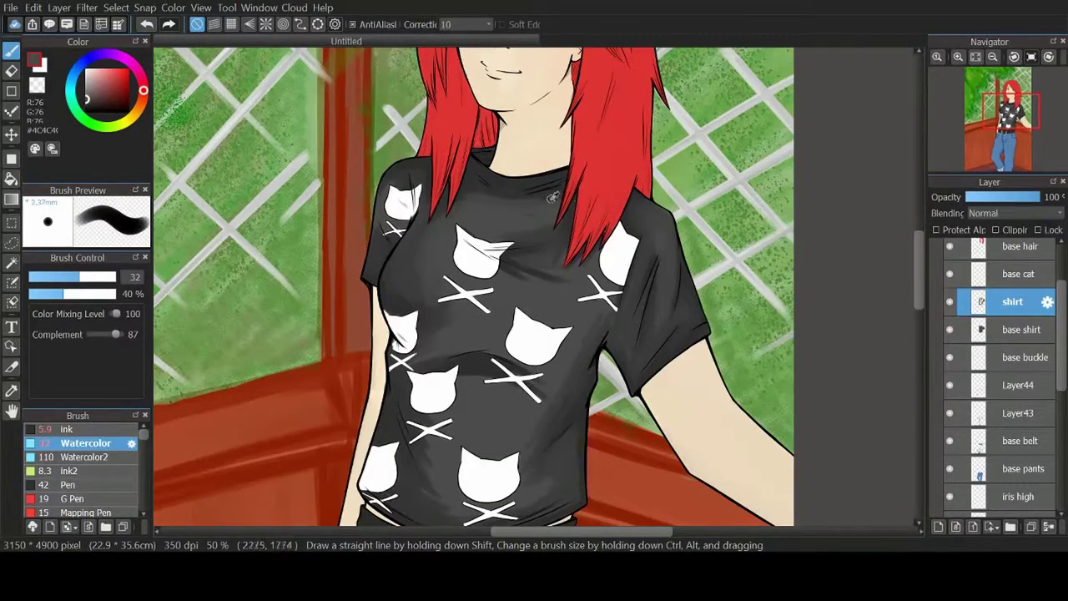
pyautogui.keyDown('alt'); pyautogui.click(561, 202); pyautogui.keyUp('alt')
pyautogui.moveTo(1011, 111); pyautogui.dragTo(1014, 94)
pyautogui.click(938, 527)
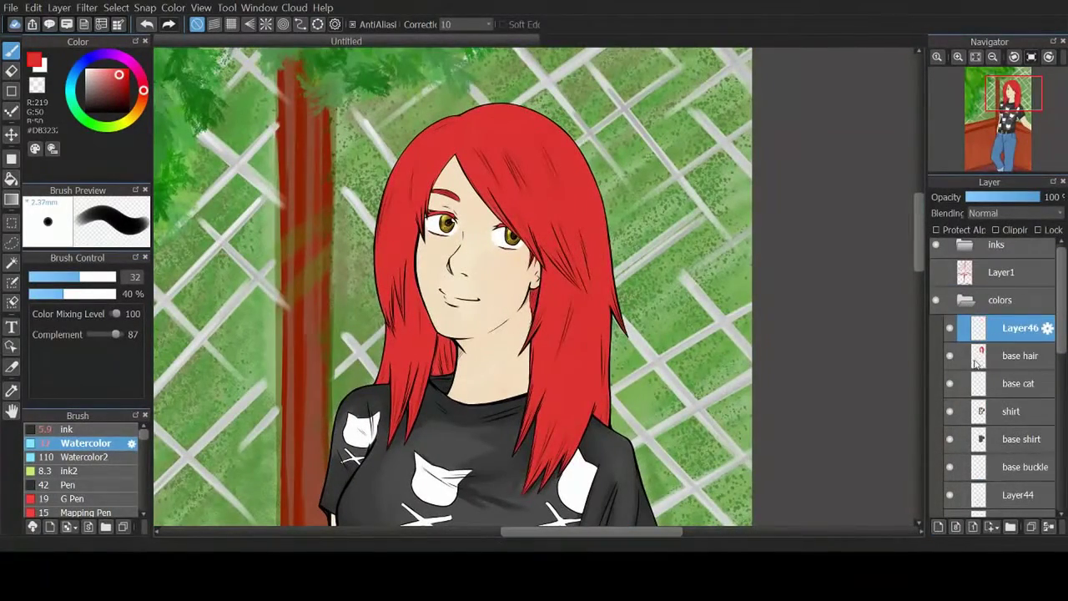
pyautogui.doubleClick(1019, 328)
pyautogui.write('hair')
pyautogui.press('Return')
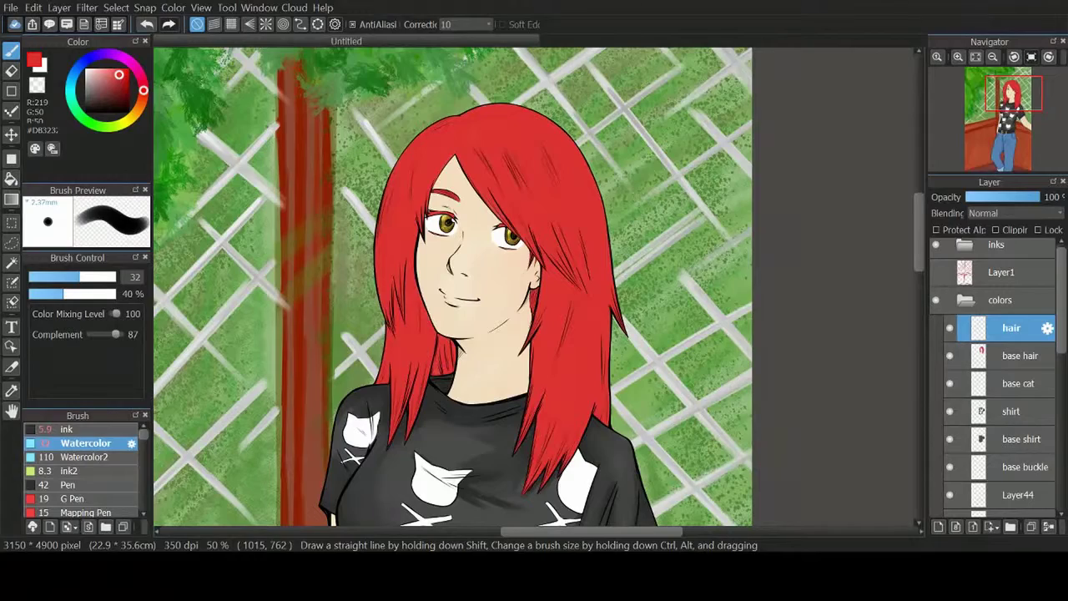
# Step: Shade the hair behind the neck and the lock tips above the cat-print sleeve with dark red
pyautogui.keyDown('alt'); pyautogui.click(515, 134); pyautogui.keyUp('alt')
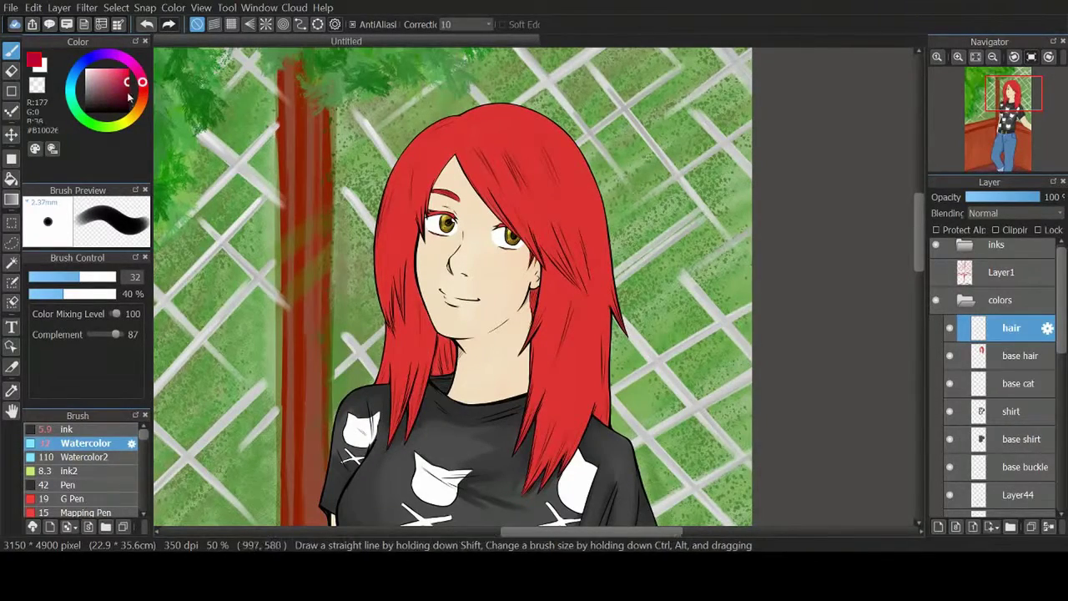
pyautogui.hotkey('ctrl', '+')
pyautogui.moveTo(342, 399)
pyautogui.mouseDown()
pyautogui.moveTo(364, 418)
pyautogui.moveTo(408, 382)
pyautogui.moveTo(417, 395)
pyautogui.moveTo(416, 361)
pyautogui.moveTo(426, 363)
pyautogui.mouseUp()
pyautogui.press('e')
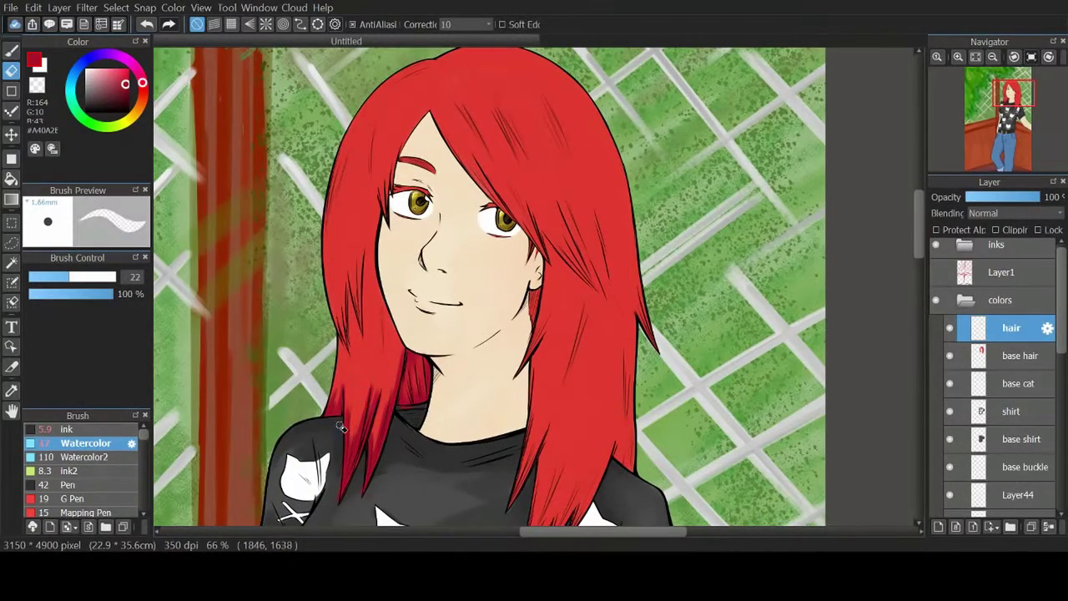
# Step: Shade the strands beside the cheek and jaw with dark red RGB 169, 14, 43 using a size 17 Watercolor brush
pyautogui.press('b')
pyautogui.keyDown('alt'); pyautogui.click(403, 341); pyautogui.keyUp('alt')
pyautogui.moveTo(342, 367); pyautogui.dragTo(367, 292)
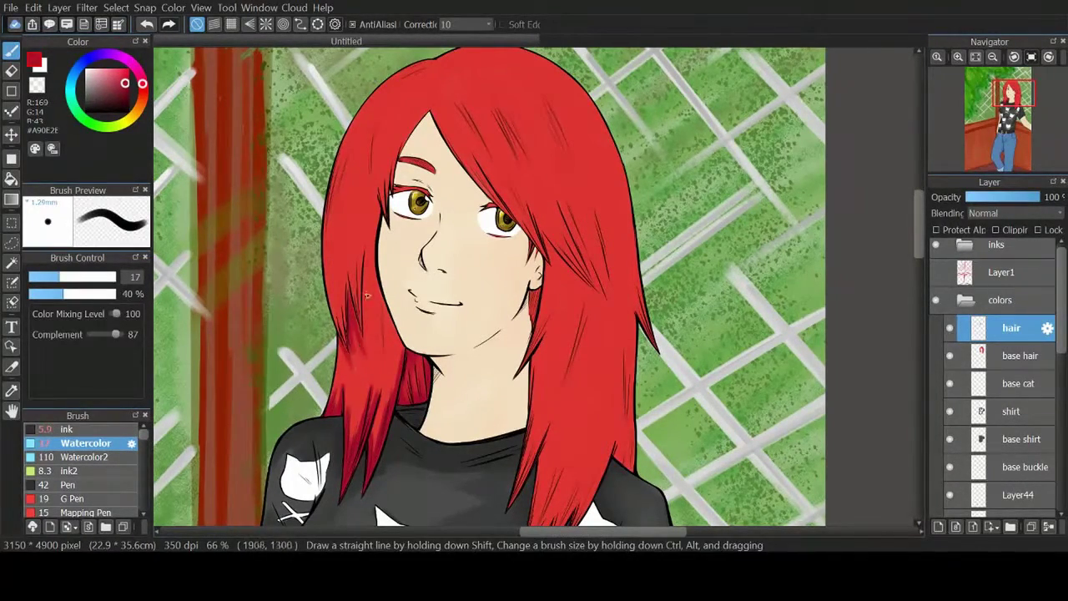
pyautogui.moveTo(372, 351); pyautogui.dragTo(392, 308)
pyautogui.moveTo(392, 368); pyautogui.dragTo(405, 308)
pyautogui.press('e')
pyautogui.press('b')
# Step: Add dark red shading along the outer edge of the narrower side hair and around the temple and forehead
pyautogui.moveTo(333, 218); pyautogui.dragTo(330, 333)
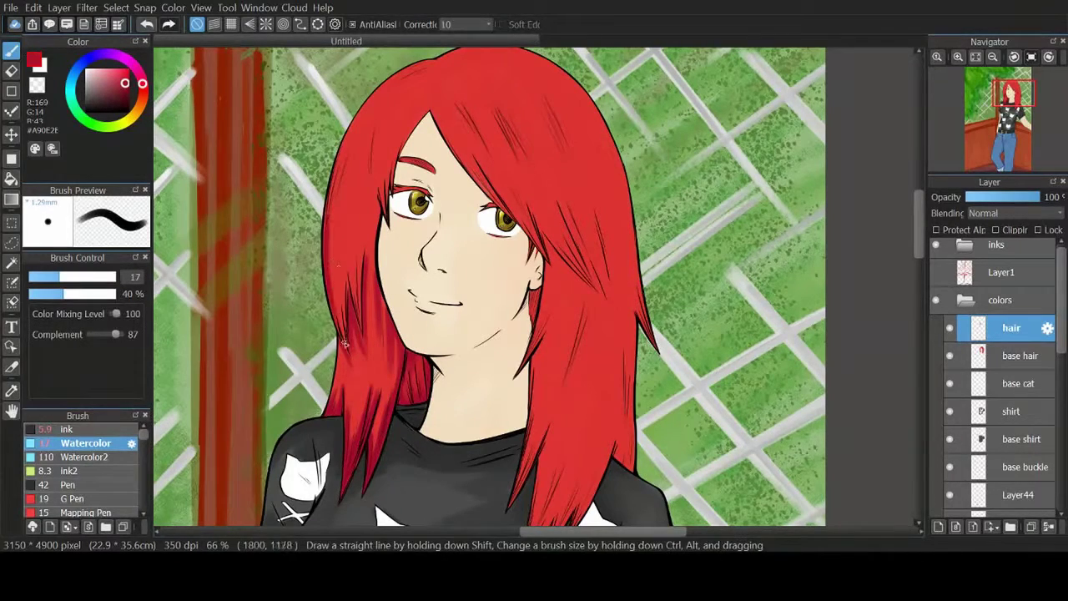
pyautogui.moveTo(342, 284); pyautogui.dragTo(338, 349)
pyautogui.moveTo(346, 150); pyautogui.dragTo(342, 237)
pyautogui.moveTo(371, 155); pyautogui.dragTo(385, 212)
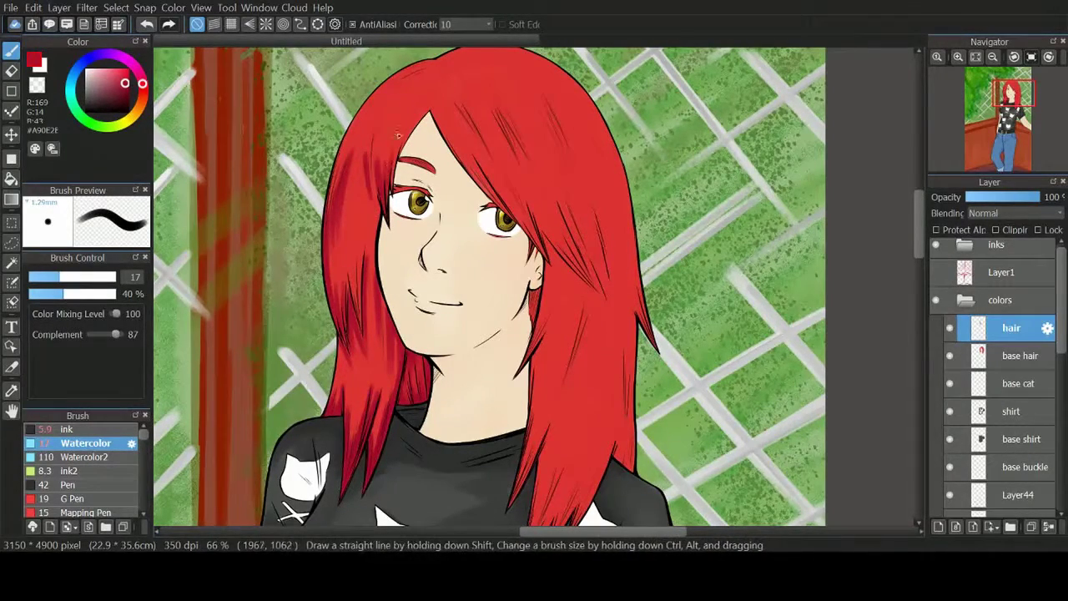
pyautogui.moveTo(396, 171)
pyautogui.mouseDown()
pyautogui.moveTo(442, 146)
pyautogui.moveTo(402, 159)
pyautogui.mouseUp()
pyautogui.press('e')
pyautogui.press('b')
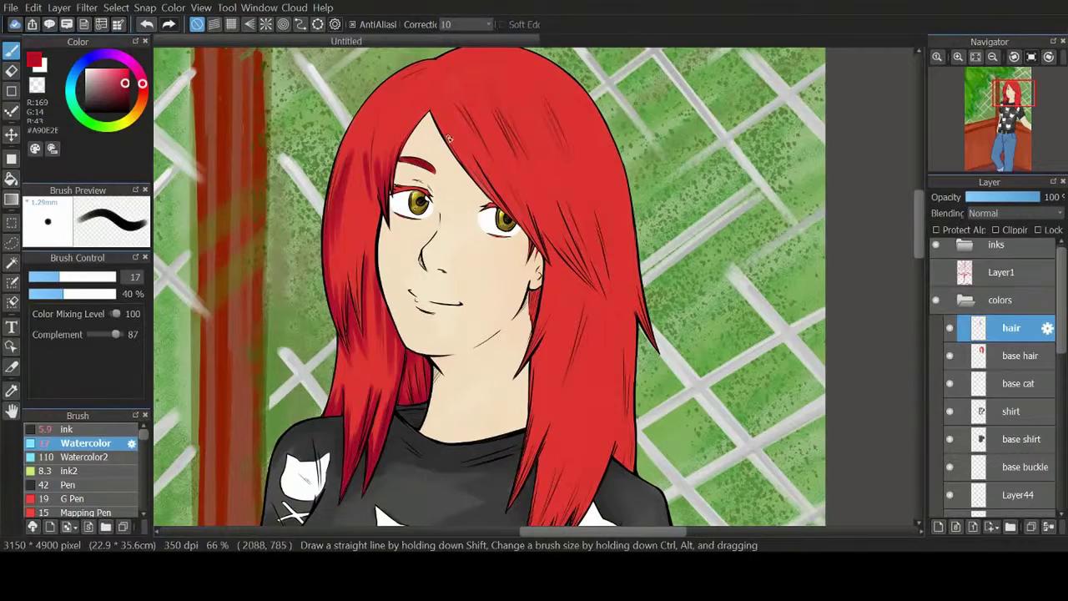
# Step: Shade the lower edge and pointed strands of the swept fringe with the same dark red
pyautogui.moveTo(465, 140); pyautogui.dragTo(544, 255)
pyautogui.moveTo(538, 223); pyautogui.dragTo(596, 297)
pyautogui.moveTo(551, 191); pyautogui.dragTo(586, 269)
pyautogui.moveTo(572, 202); pyautogui.dragTo(609, 292)
# Step: Shade the long hair beside the ear and neck, down to the inner lock tips, in dark red
pyautogui.moveTo(538, 284)
pyautogui.mouseDown()
pyautogui.moveTo(511, 377)
pyautogui.moveTo(529, 412)
pyautogui.mouseUp()
pyautogui.moveTo(547, 399); pyautogui.dragTo(511, 504)
pyautogui.moveTo(577, 296); pyautogui.dragTo(557, 387)
pyautogui.moveTo(536, 449); pyautogui.dragTo(509, 497)
pyautogui.press('e')
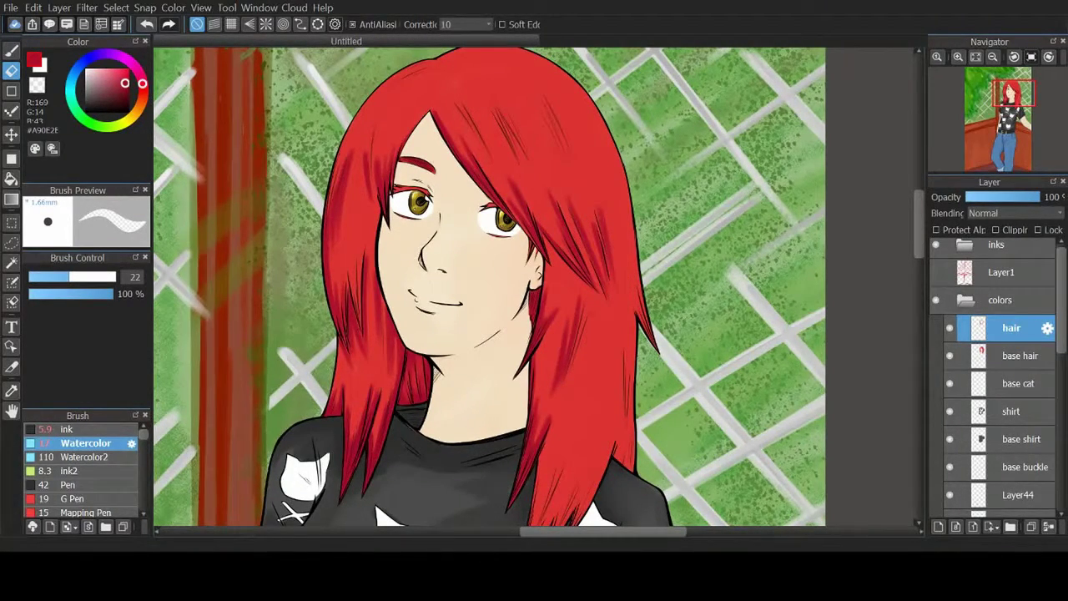
# Step: Shade the hair tips lying over the shirt and the outer edge of the long hair in dark red
pyautogui.scroll(-4, 501, 283)
pyautogui.press('b')
pyautogui.moveTo(558, 284); pyautogui.dragTo(524, 373)
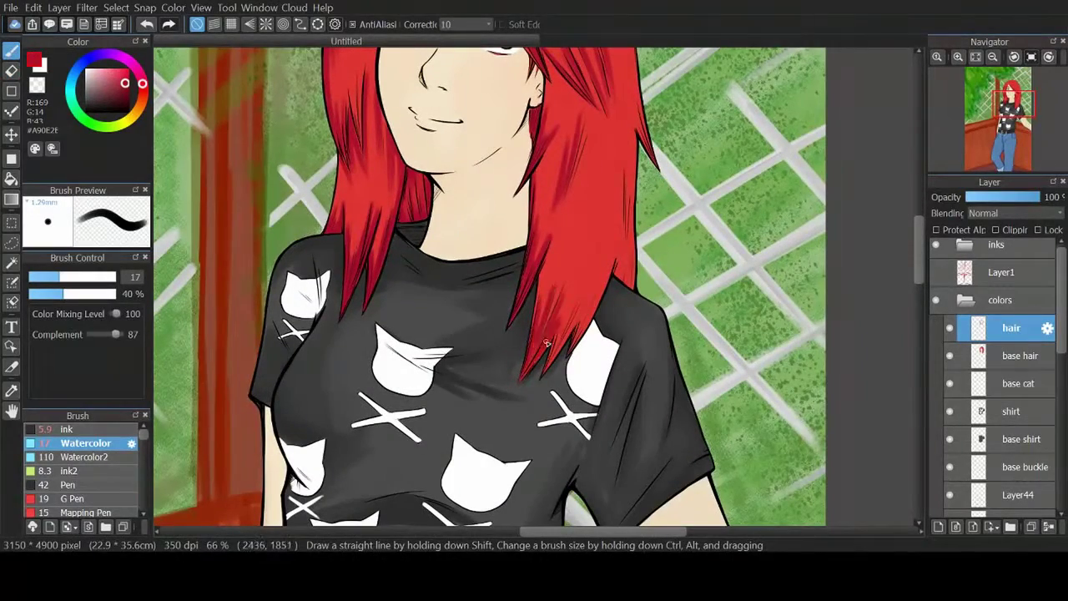
pyautogui.moveTo(588, 292); pyautogui.dragTo(547, 368)
pyautogui.moveTo(630, 280)
pyautogui.mouseDown()
pyautogui.moveTo(647, 117)
pyautogui.moveTo(638, 68)
pyautogui.mouseUp()
pyautogui.press('e')
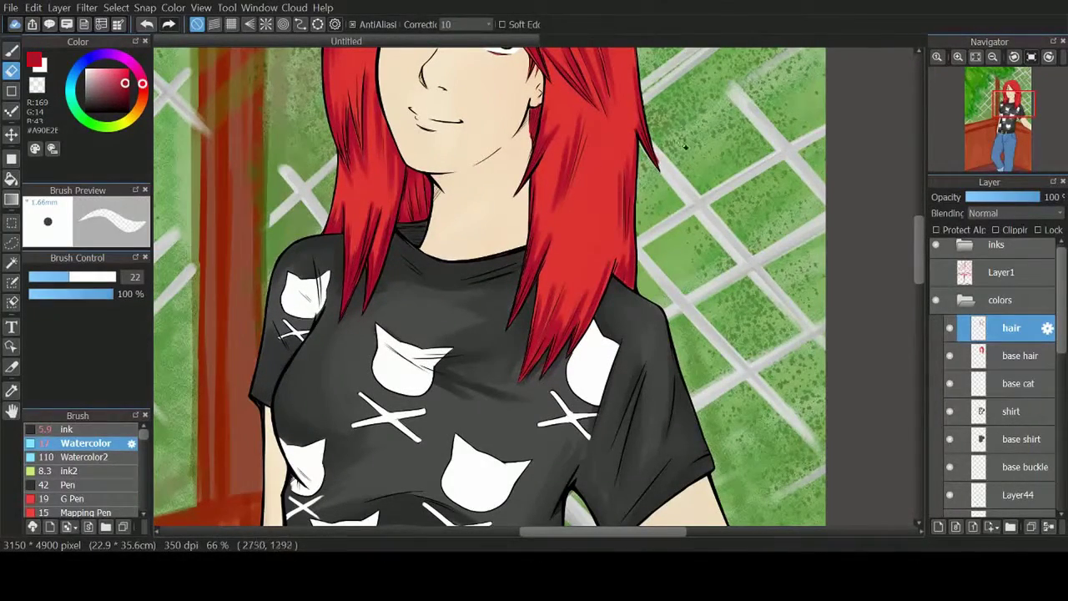
# Step: Paint dark red strand shadows across the upper part of the fringe
pyautogui.press('b')
pyautogui.scroll(5, 517, 284)
pyautogui.moveTo(351, 179); pyautogui.dragTo(371, 242)
pyautogui.moveTo(383, 191); pyautogui.dragTo(419, 250)
pyautogui.moveTo(442, 182); pyautogui.dragTo(463, 246)
pyautogui.moveTo(488, 202); pyautogui.dragTo(510, 271)
# Step: Shade the crown and the outer contour of the head's hair on the rotated canvas
pyautogui.moveTo(296, 475)
pyautogui.mouseDown()
pyautogui.moveTo(292, 405)
pyautogui.moveTo(342, 307)
pyautogui.mouseUp()
pyautogui.moveTo(317, 342)
pyautogui.mouseDown()
pyautogui.moveTo(372, 292)
pyautogui.moveTo(323, 342)
pyautogui.mouseUp()
pyautogui.moveTo(298, 402); pyautogui.dragTo(313, 501)
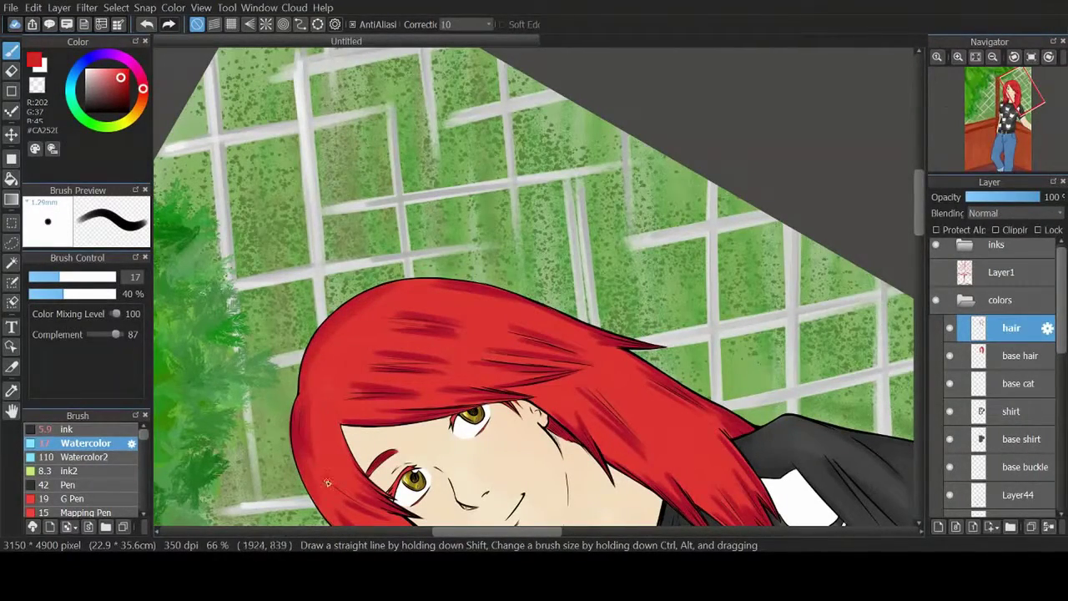
pyautogui.press('e')
pyautogui.press('b')
# Step: Reset the canvas rotation and blend the shading over the crown, temple and fringe strands with mid red RGB 202, 37, 45
pyautogui.hotkey('ctrl', '0')
pyautogui.moveTo(322, 251)
pyautogui.mouseDown()
pyautogui.moveTo(333, 313)
pyautogui.moveTo(350, 320)
pyautogui.mouseUp()
pyautogui.moveTo(357, 167); pyautogui.dragTo(363, 200)
pyautogui.moveTo(374, 138)
pyautogui.mouseDown()
pyautogui.moveTo(382, 177)
pyautogui.moveTo(403, 153)
pyautogui.mouseUp()
pyautogui.moveTo(438, 121); pyautogui.dragTo(477, 204)
pyautogui.moveTo(450, 98); pyautogui.dragTo(455, 125)
pyautogui.moveTo(463, 103)
pyautogui.mouseDown()
pyautogui.moveTo(489, 167)
pyautogui.moveTo(523, 178)
pyautogui.mouseUp()
pyautogui.moveTo(535, 111); pyautogui.dragTo(564, 159)
pyautogui.moveTo(577, 139); pyautogui.dragTo(609, 206)
pyautogui.moveTo(606, 168); pyautogui.dragTo(624, 265)
# Step: Blend the shading in the lower part of the side lock above the shoulder with sampled reds
pyautogui.moveTo(324, 352); pyautogui.dragTo(333, 401)
pyautogui.moveTo(329, 375); pyautogui.dragTo(347, 447)
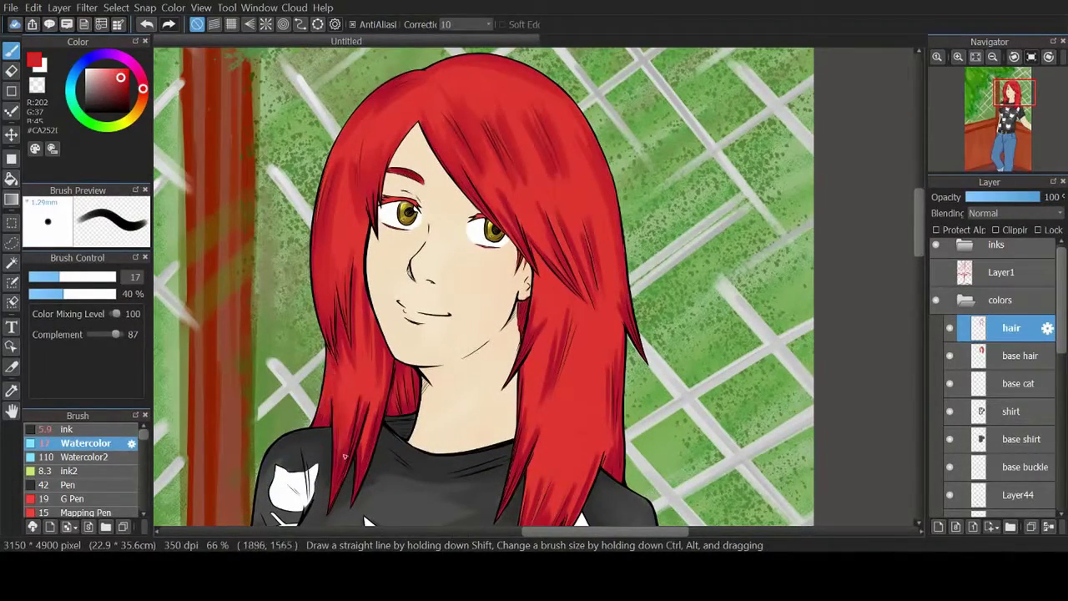
pyautogui.moveTo(355, 294); pyautogui.dragTo(376, 457)
pyautogui.moveTo(352, 370); pyautogui.dragTo(364, 432)
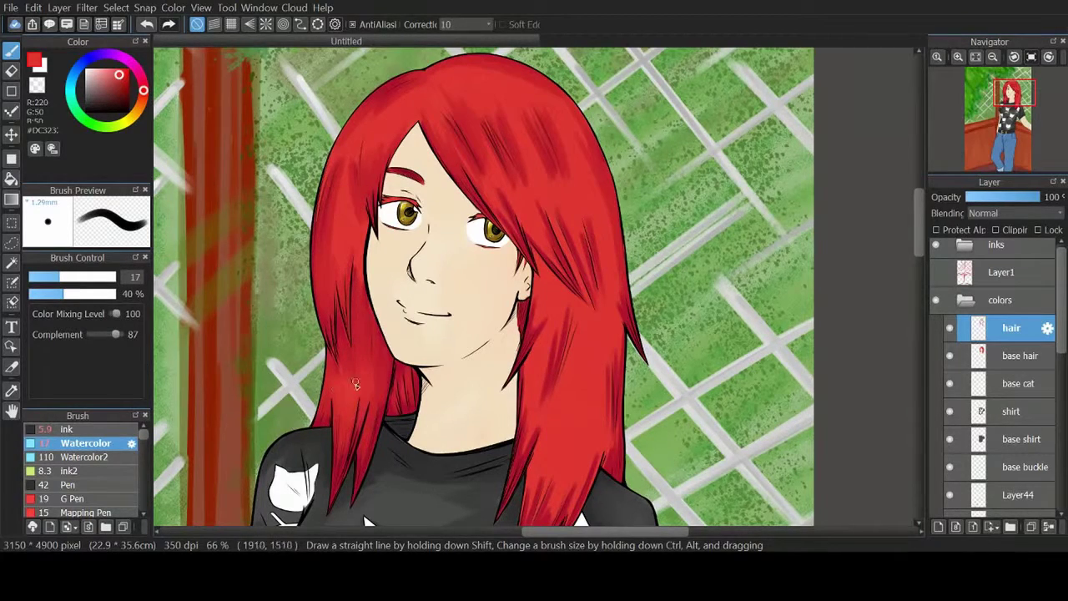
# Step: Smooth the shading around the temple and forehead with reds sampled from the hair, such as #DC3232
pyautogui.keyDown('alt'); pyautogui.click(347, 179); pyautogui.keyUp('alt')
pyautogui.keyDown('alt'); pyautogui.click(350, 172); pyautogui.keyUp('alt')
pyautogui.moveTo(342, 178); pyautogui.dragTo(334, 255)
pyautogui.keyDown('alt'); pyautogui.click(359, 167); pyautogui.keyUp('alt')
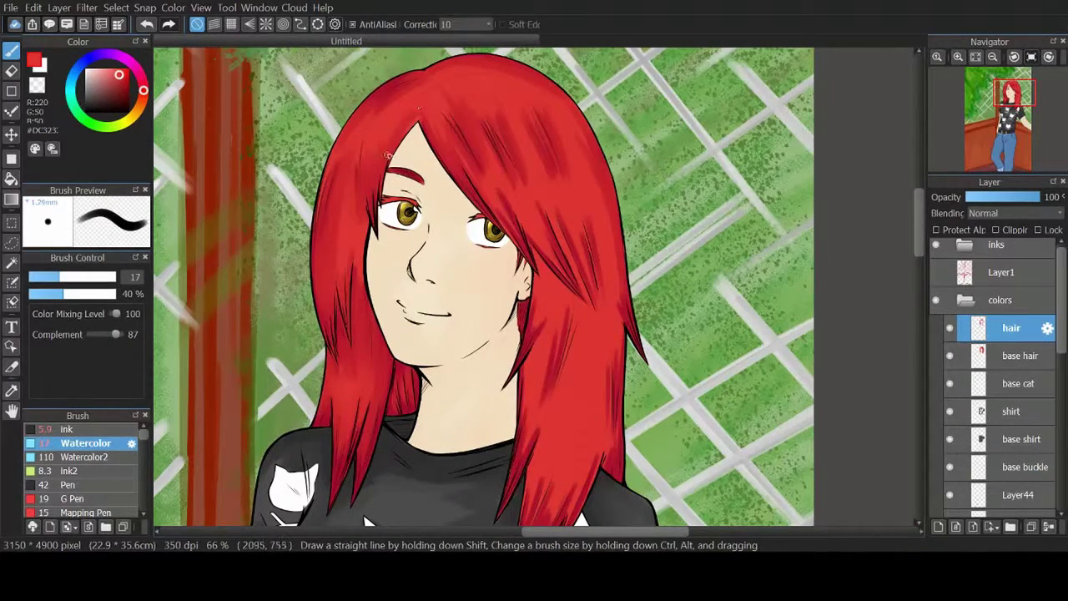
pyautogui.moveTo(401, 119); pyautogui.dragTo(417, 145)
pyautogui.moveTo(384, 152); pyautogui.dragTo(392, 161)
pyautogui.moveTo(367, 201); pyautogui.dragTo(358, 280)
# Step: Smooth the strand shadows along the fringe and its outer side with sampled reds
pyautogui.keyDown('alt'); pyautogui.click(463, 135); pyautogui.keyUp('alt')
pyautogui.moveTo(461, 139); pyautogui.dragTo(473, 177)
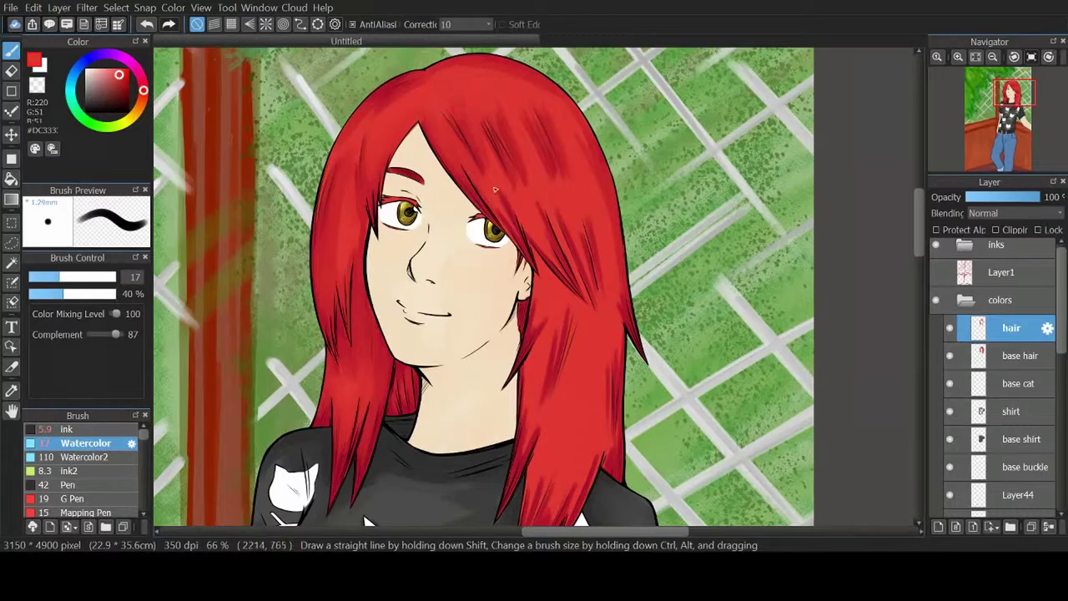
pyautogui.moveTo(539, 206); pyautogui.dragTo(557, 269)
pyautogui.moveTo(550, 214); pyautogui.dragTo(587, 292)
pyautogui.moveTo(594, 219); pyautogui.dragTo(604, 294)
pyautogui.keyDown('alt'); pyautogui.click(600, 191); pyautogui.keyUp('alt')
pyautogui.moveTo(600, 190); pyautogui.dragTo(616, 271)
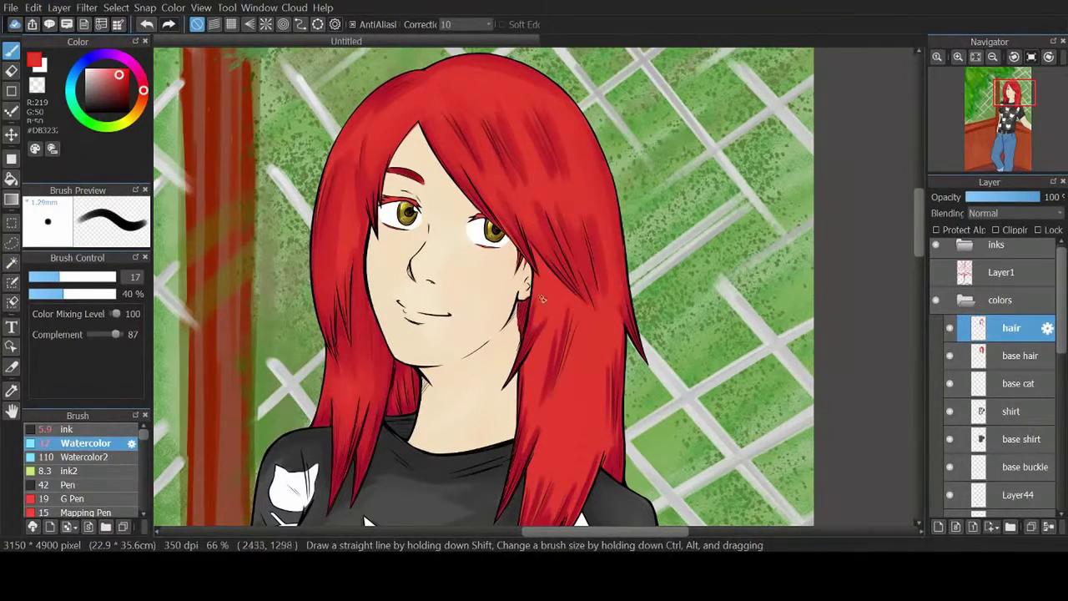
# Step: Blend the shading in the upper and middle parts of the long hair beside the neck with sampled reds
pyautogui.moveTo(515, 459); pyautogui.dragTo(525, 412)
pyautogui.moveTo(552, 305); pyautogui.dragTo(564, 374)
pyautogui.keyDown('alt'); pyautogui.click(550, 325); pyautogui.keyUp('alt')
pyautogui.moveTo(551, 327); pyautogui.dragTo(579, 397)
pyautogui.moveTo(607, 293); pyautogui.dragTo(606, 327)
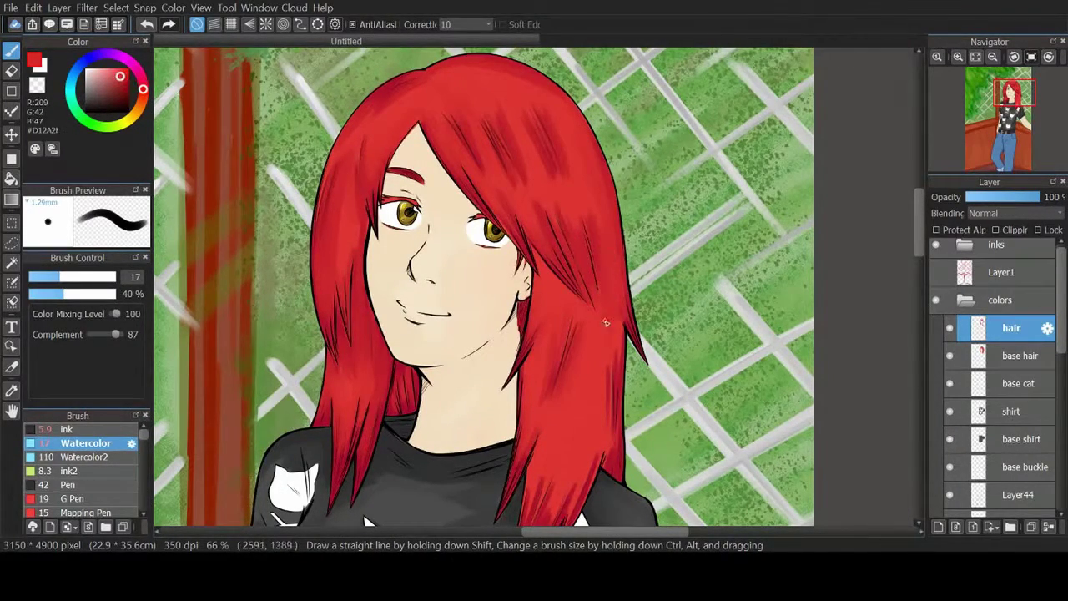
# Step: Blend the shading along the long hair's outer edge and lower tips with a sampled darker red
pyautogui.keyDown('alt'); pyautogui.click(609, 367); pyautogui.keyUp('alt')
pyautogui.moveTo(617, 373); pyautogui.dragTo(603, 448)
pyautogui.moveTo(535, 469)
pyautogui.mouseDown()
pyautogui.moveTo(539, 512)
pyautogui.moveTo(564, 517)
pyautogui.mouseUp()
pyautogui.moveTo(605, 455); pyautogui.dragTo(580, 522)
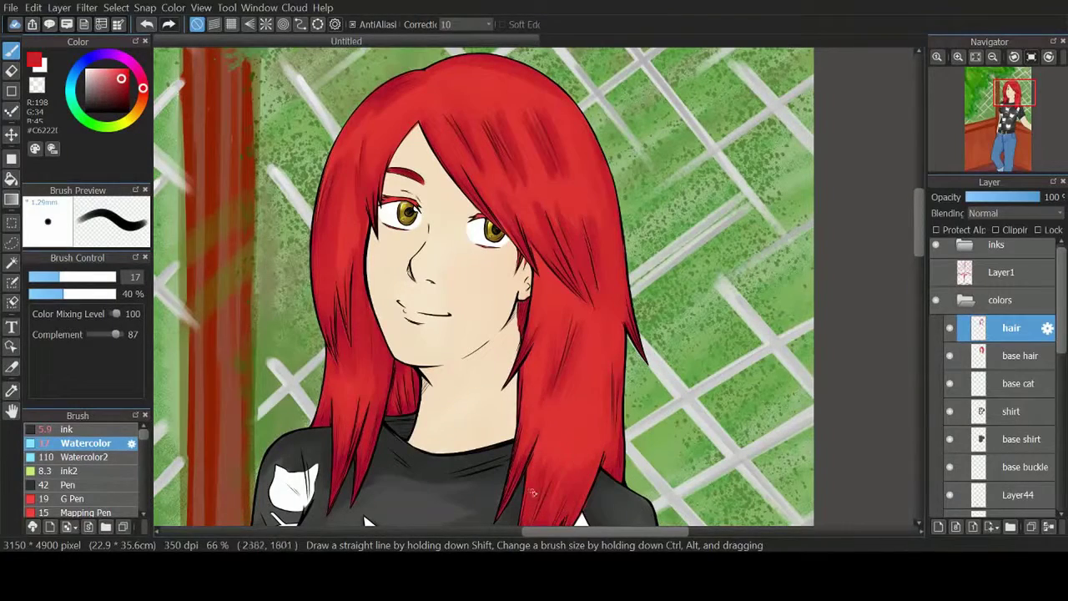
pyautogui.keyDown('alt'); pyautogui.click(600, 440); pyautogui.keyUp('alt')
# Step: Soften the remaining shadow transitions in the fringe, side lock and long hair with sampled reds such as #DC3232
pyautogui.moveTo(580, 232)
pyautogui.mouseDown()
pyautogui.moveTo(592, 285)
pyautogui.moveTo(590, 265)
pyautogui.mouseUp()
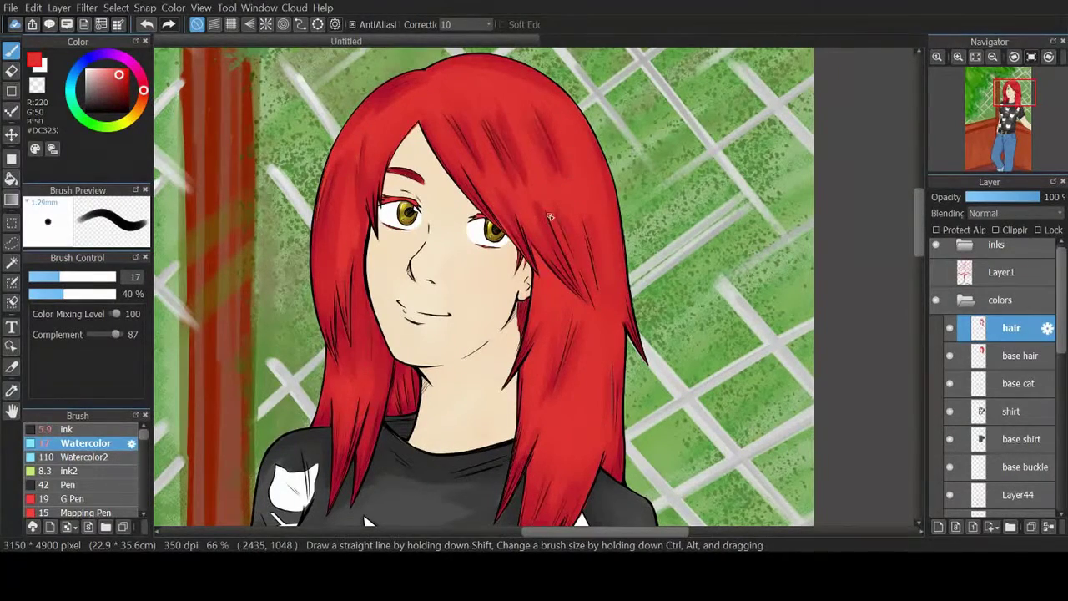
pyautogui.moveTo(351, 156); pyautogui.dragTo(353, 164)
pyautogui.moveTo(357, 278); pyautogui.dragTo(353, 384)
pyautogui.keyDown('alt'); pyautogui.click(483, 178); pyautogui.keyUp('alt')
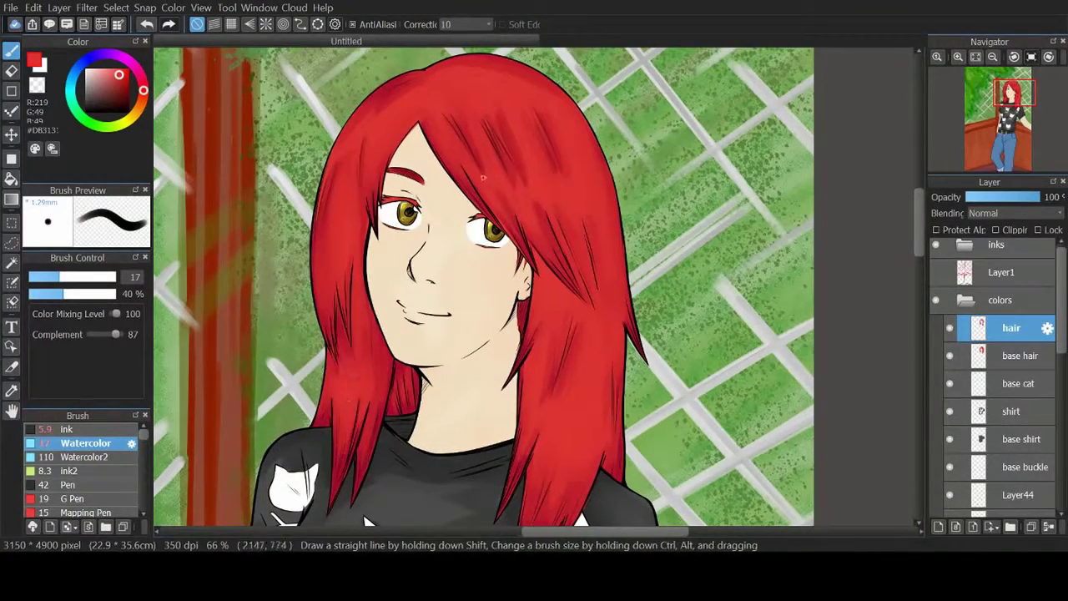
pyautogui.keyDown('alt'); pyautogui.click(537, 81); pyautogui.keyUp('alt')
pyautogui.moveTo(601, 273); pyautogui.dragTo(592, 381)
pyautogui.keyDown('alt'); pyautogui.click(547, 335); pyautogui.keyUp('alt')
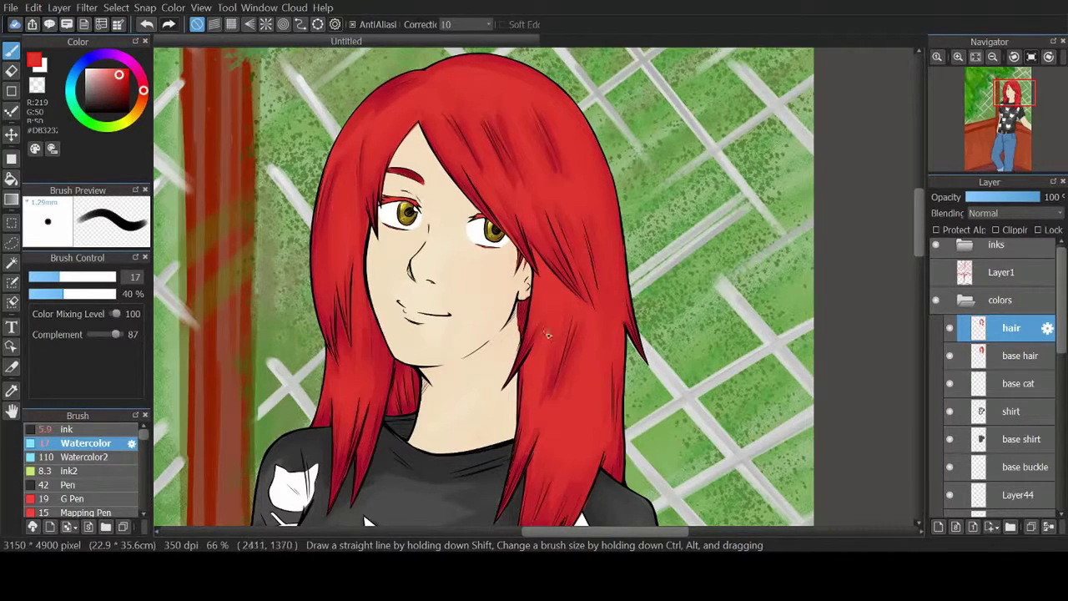
# Step: Paint bright red #FF000D highlights near the temple and crown, extending them across the fringe with sampled red
pyautogui.click(146, 90)
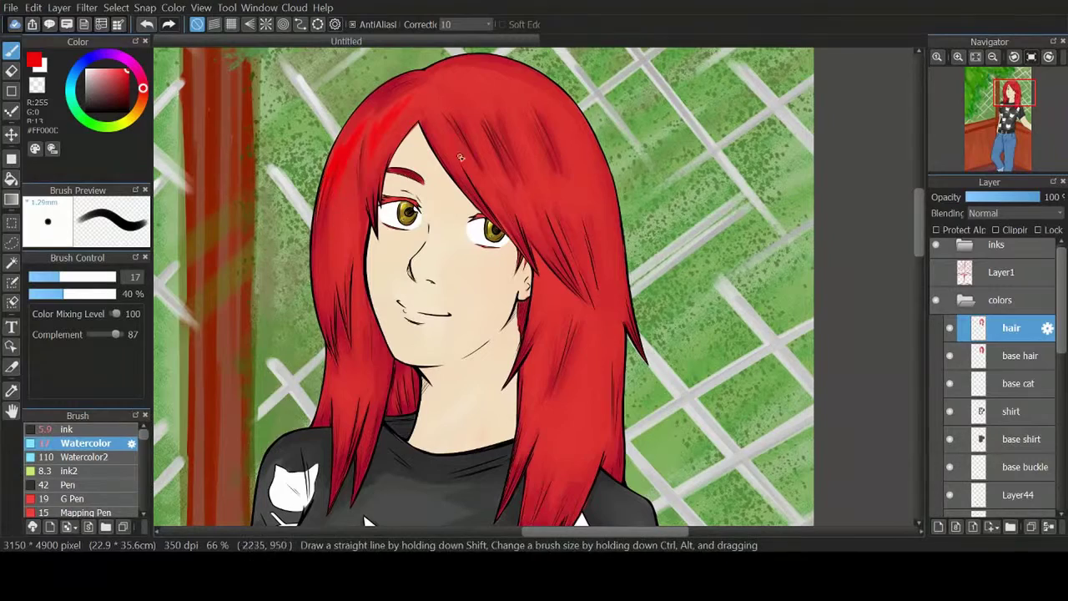
pyautogui.keyDown('alt'); pyautogui.click(338, 169); pyautogui.keyUp('alt')
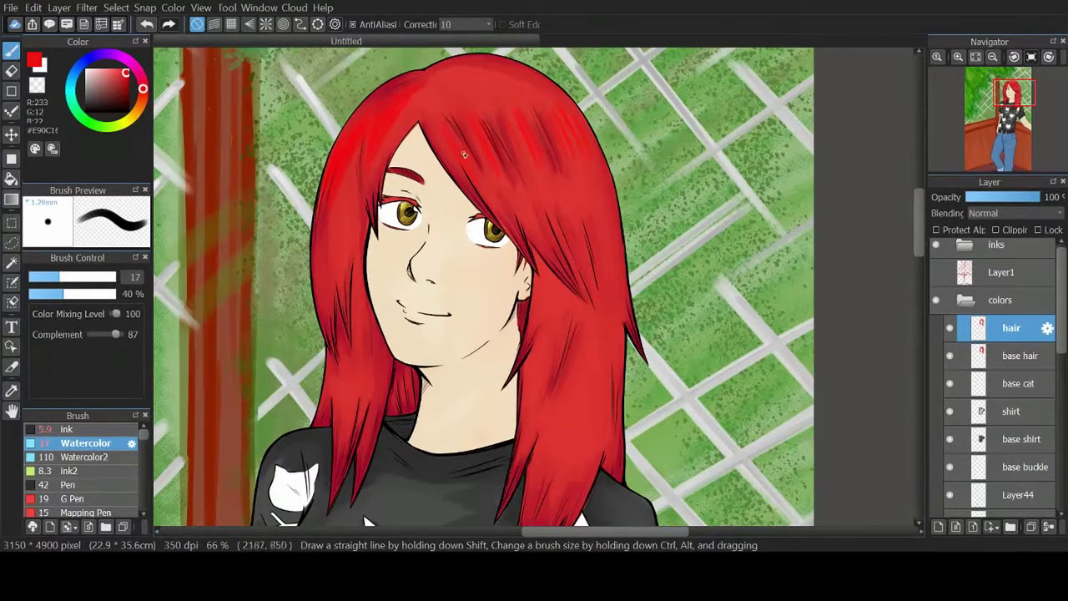
pyautogui.moveTo(510, 109); pyautogui.dragTo(542, 171)
pyautogui.moveTo(555, 109); pyautogui.dragTo(582, 160)
pyautogui.keyDown('alt'); pyautogui.click(529, 141); pyautogui.keyUp('alt')
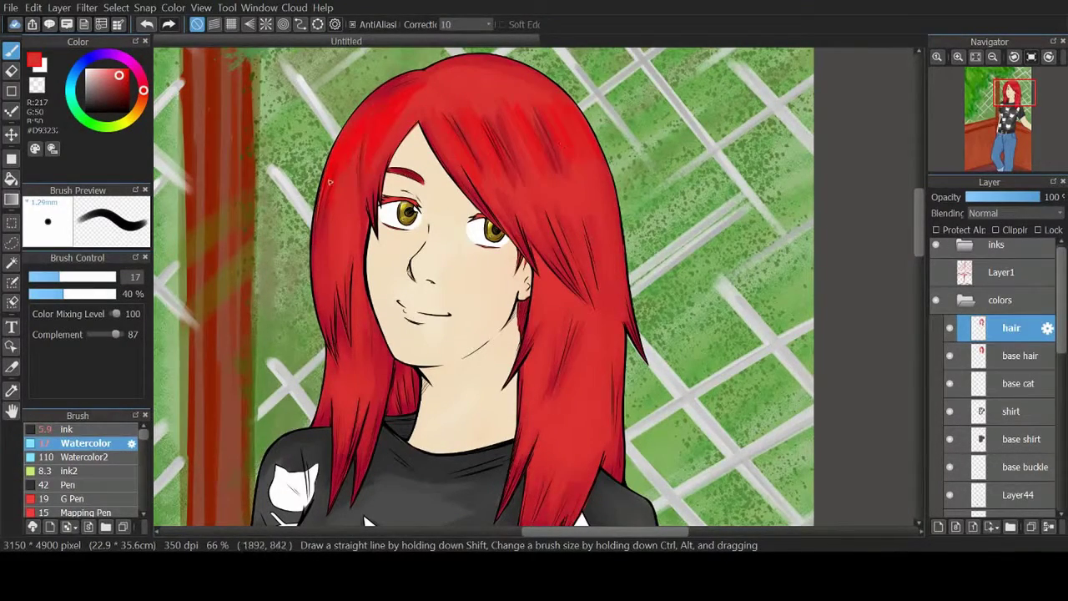
# Step: Blend the bright highlights near the temple into the hair with sampled reds and show the whole painting
pyautogui.keyDown('alt'); pyautogui.click(330, 182); pyautogui.keyUp('alt')
pyautogui.keyDown('alt'); pyautogui.click(340, 181); pyautogui.keyUp('alt')
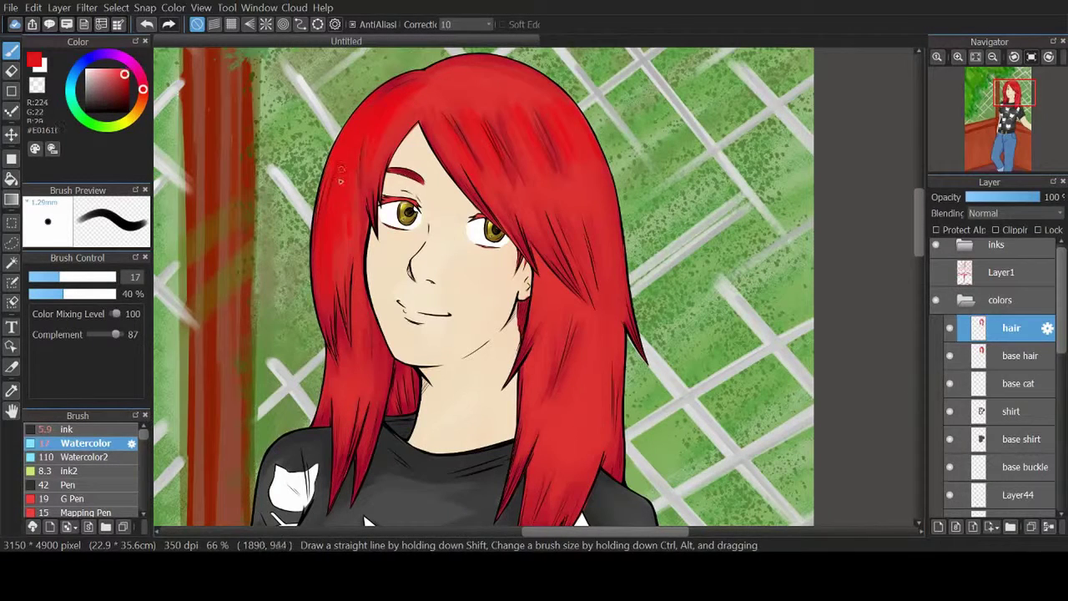
pyautogui.keyDown('alt'); pyautogui.click(340, 181); pyautogui.keyUp('alt')
pyautogui.click(976, 56)
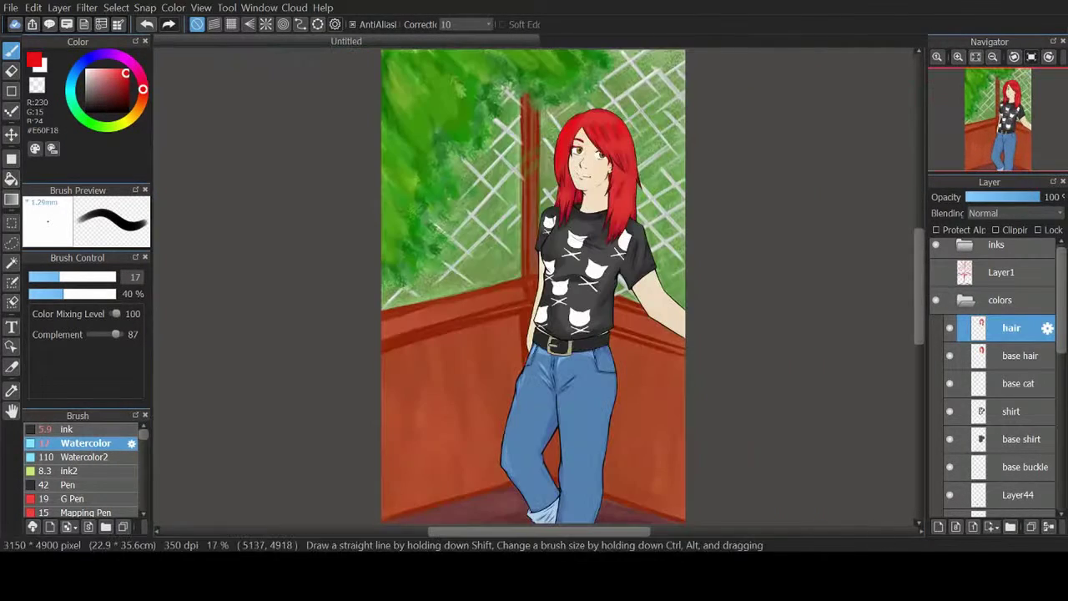
# Step: On a new 4900 × 3150 pixel canvas, hand-letter "I GIVE" in black with the Sumi brush
pyautogui.click(67, 428)
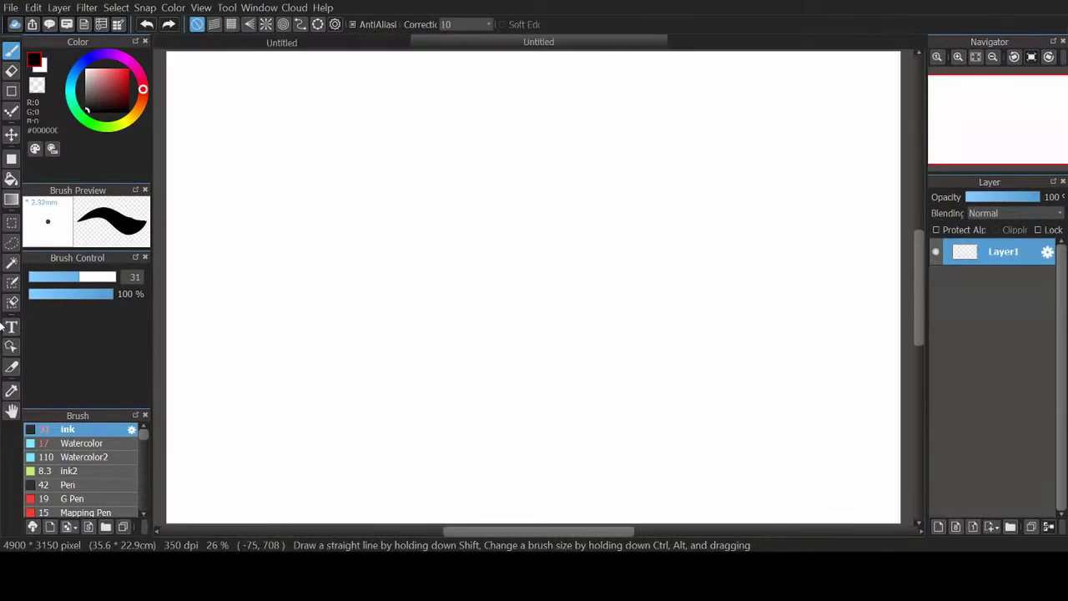
pyautogui.click(71, 450)
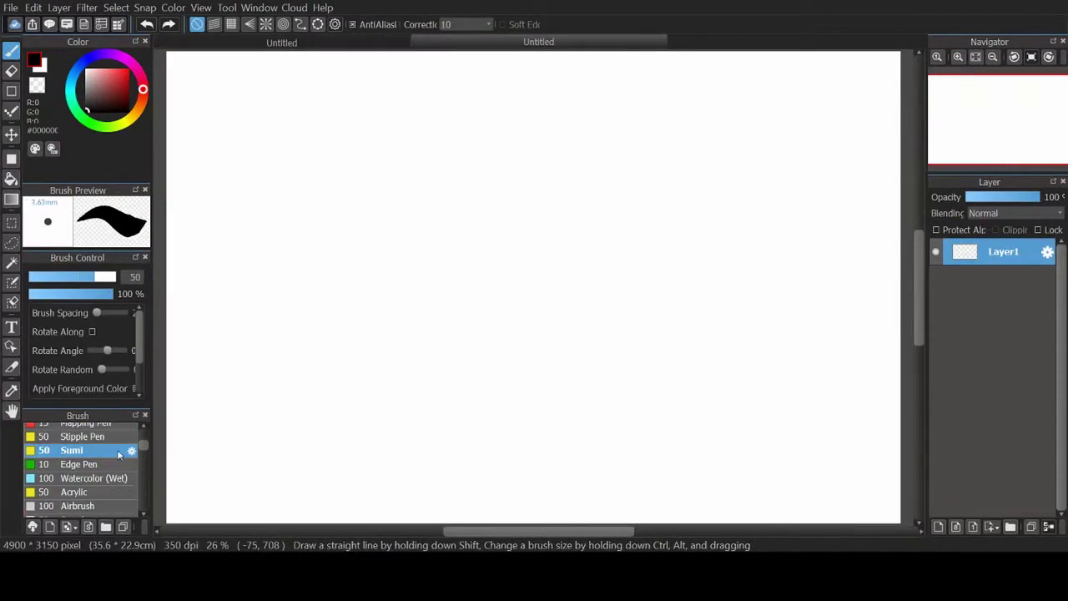
pyautogui.moveTo(242, 121); pyautogui.dragTo(344, 185)
pyautogui.moveTo(530, 94); pyautogui.dragTo(527, 196)
pyautogui.moveTo(585, 104); pyautogui.dragTo(690, 88)
pyautogui.moveTo(617, 96); pyautogui.dragTo(599, 213)
pyautogui.moveTo(563, 241); pyautogui.dragTo(626, 212)
pyautogui.moveTo(680, 121); pyautogui.dragTo(790, 117)
pyautogui.moveTo(788, 121)
pyautogui.mouseDown()
pyautogui.moveTo(750, 192)
pyautogui.moveTo(868, 225)
pyautogui.mouseUp()
# Step: Hand-letter "UP" followed by three dots below the first line in black with the Sumi brush
pyautogui.moveTo(367, 267); pyautogui.dragTo(467, 276)
pyautogui.moveTo(559, 450); pyautogui.dragTo(684, 334)
pyautogui.moveTo(715, 275); pyautogui.dragTo(442, 488)
pyautogui.click(703, 453)
pyautogui.click(759, 452)
pyautogui.click(811, 452)
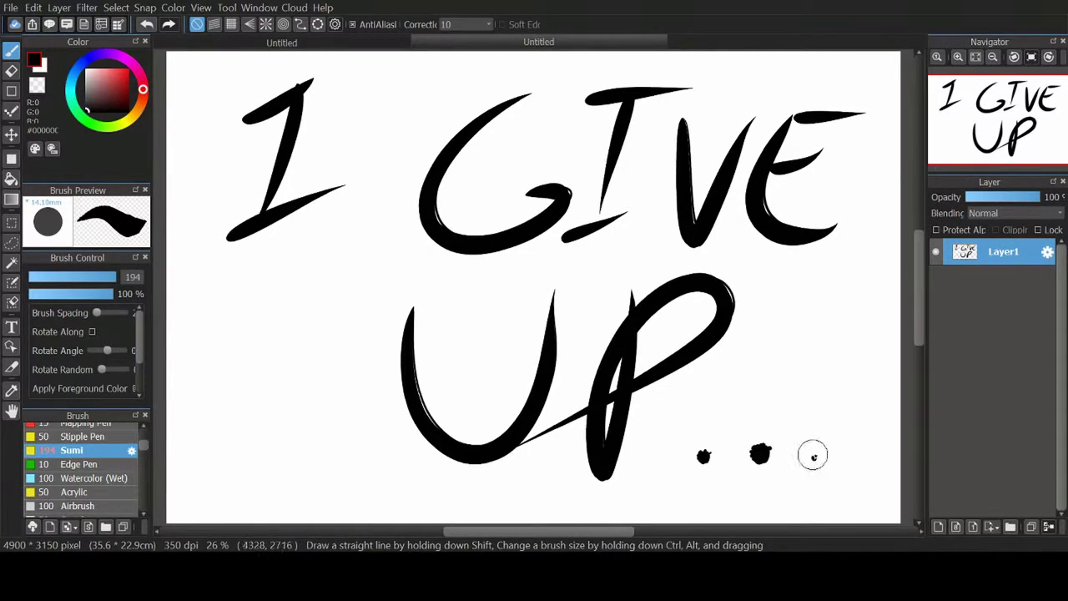
pyautogui.moveTo(317, 359); pyautogui.dragTo(276, 401)
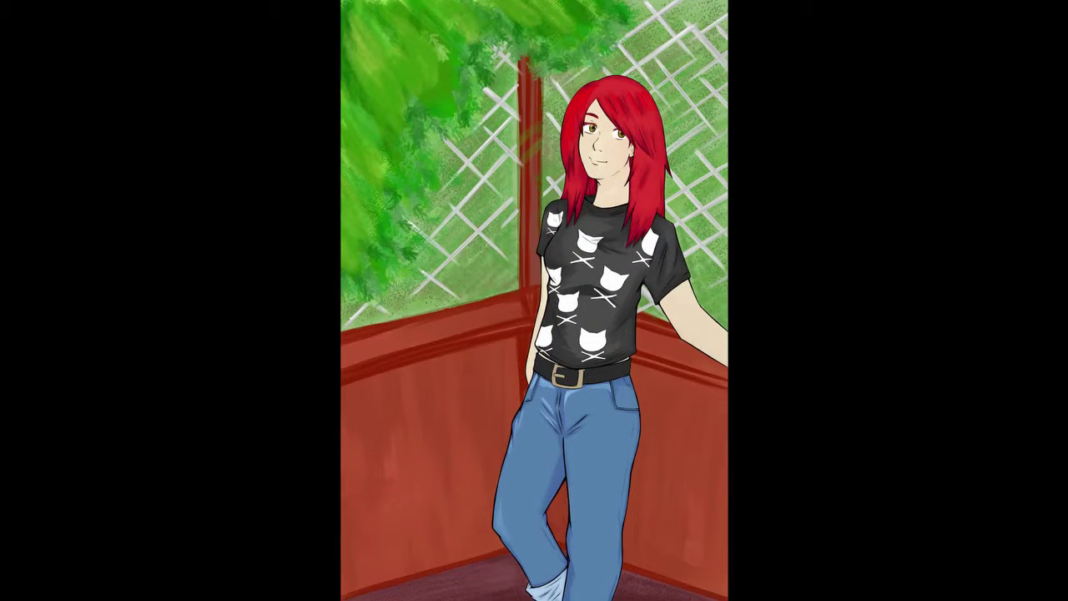